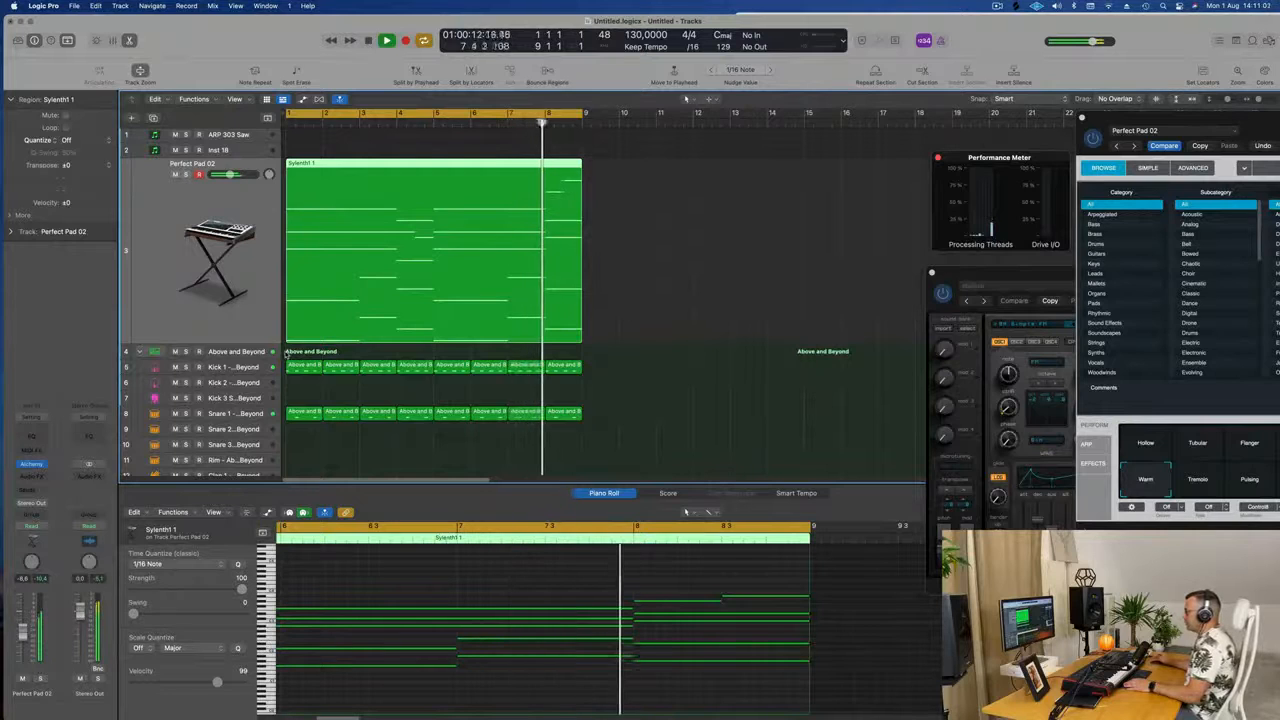
Play back the Perfect Pad 02 chords with the kick, snare and hi-hat patterns over the eight-bar loop.
key("space")
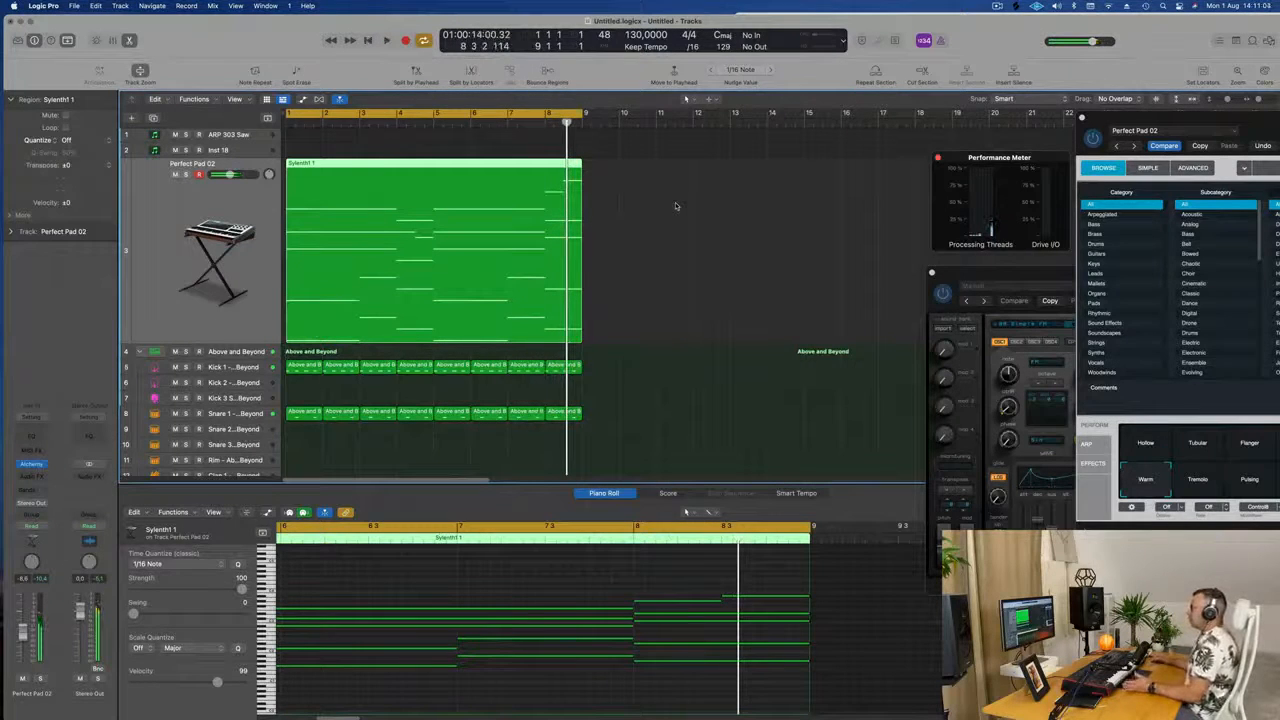
scroll(652, 265, "down", 3)
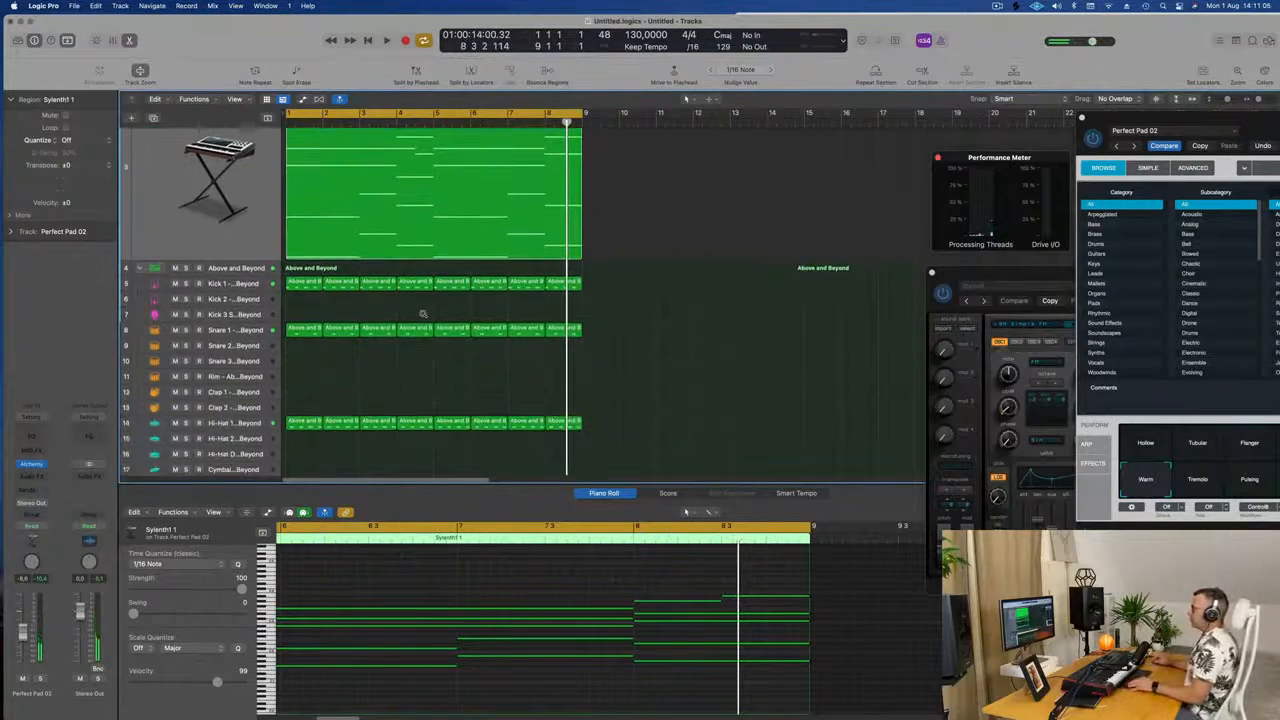
scroll(422, 314, "down", 1)
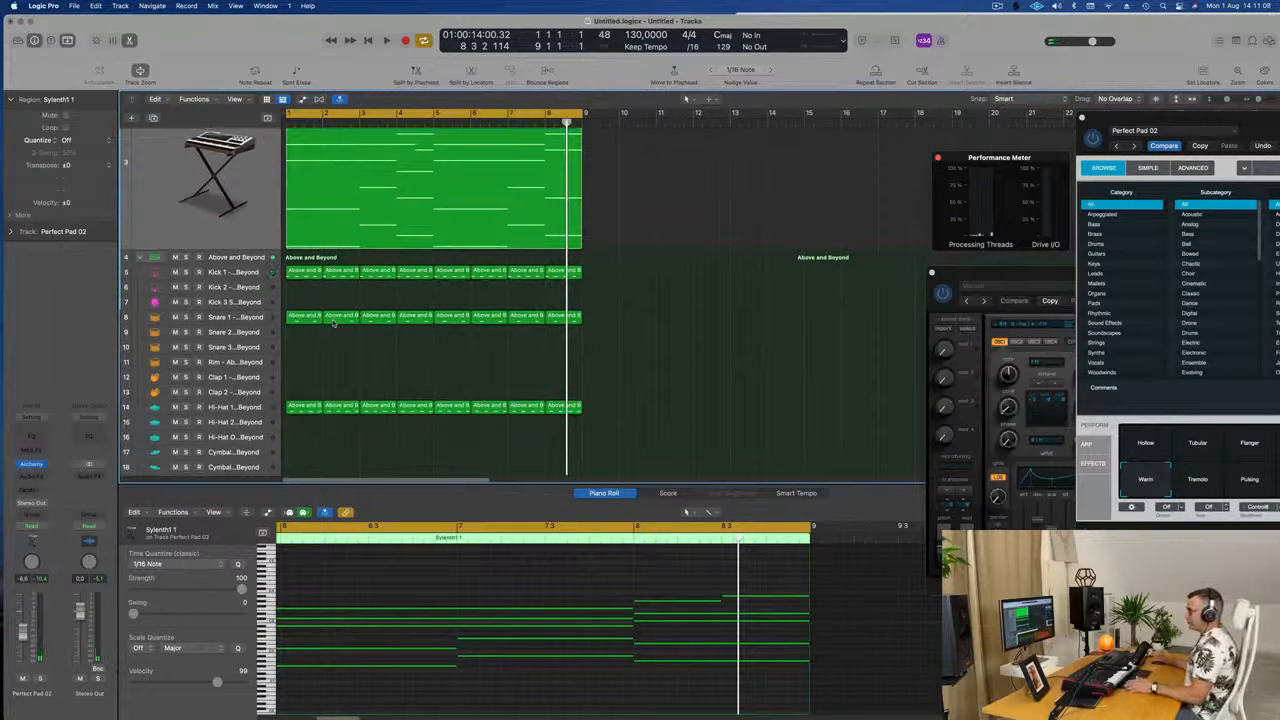
left_click(390, 304)
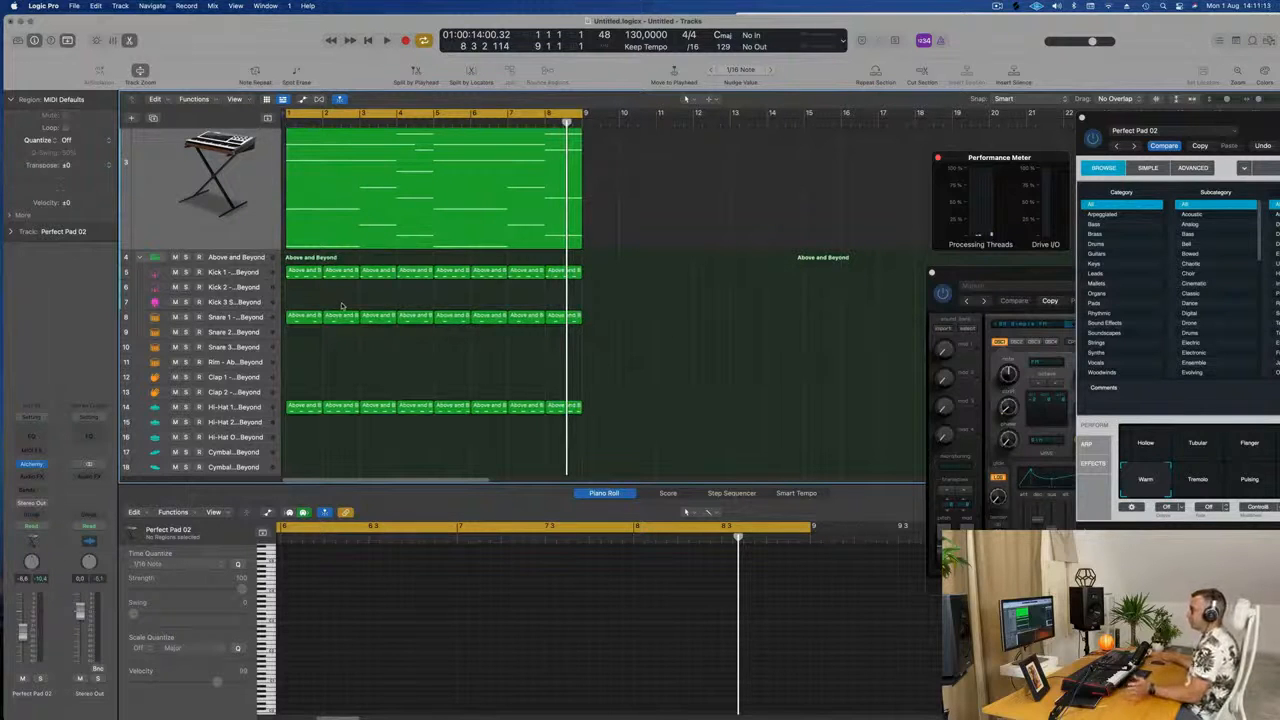
key("space")
key("space")
key("space")
left_click(250, 208)
key("space")
Copy the eight-bar chord region from the Perfect Pad 02 track onto the Inst 18 track.
scroll(190, 145, "up", 2)
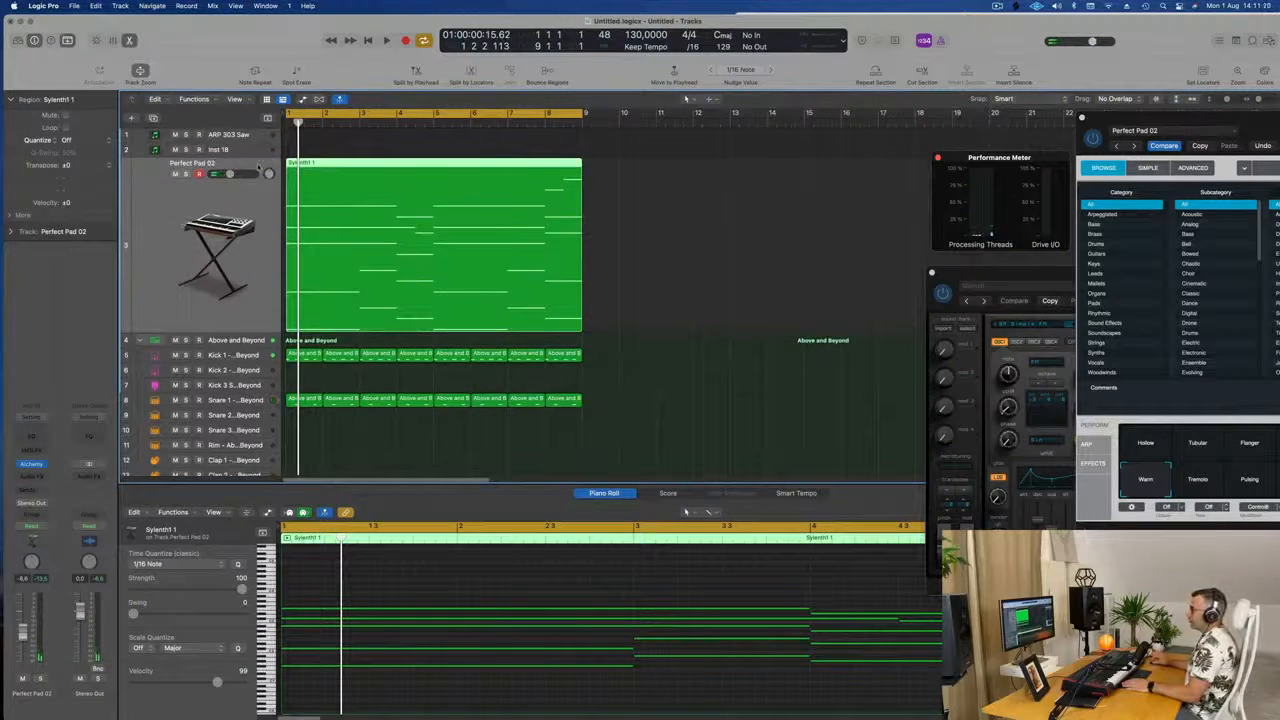
left_click(249, 150)
left_click(250, 137)
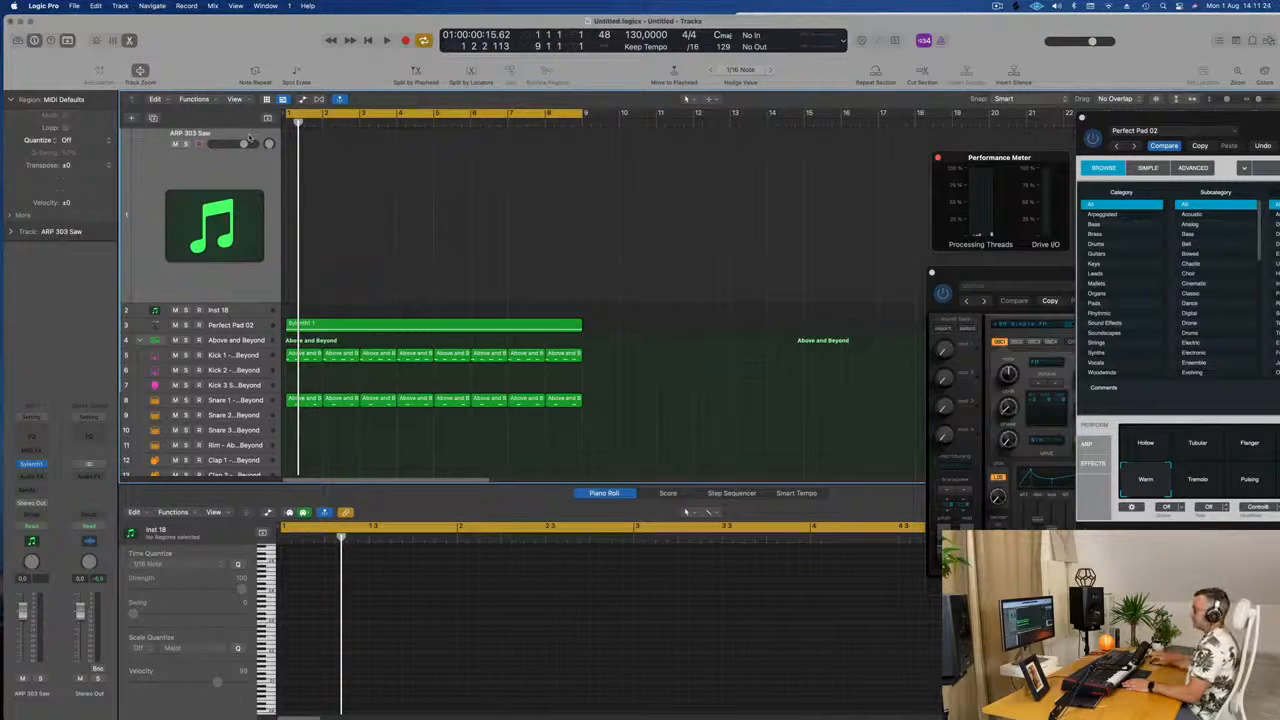
left_click_drag(239, 315, 252, 234)
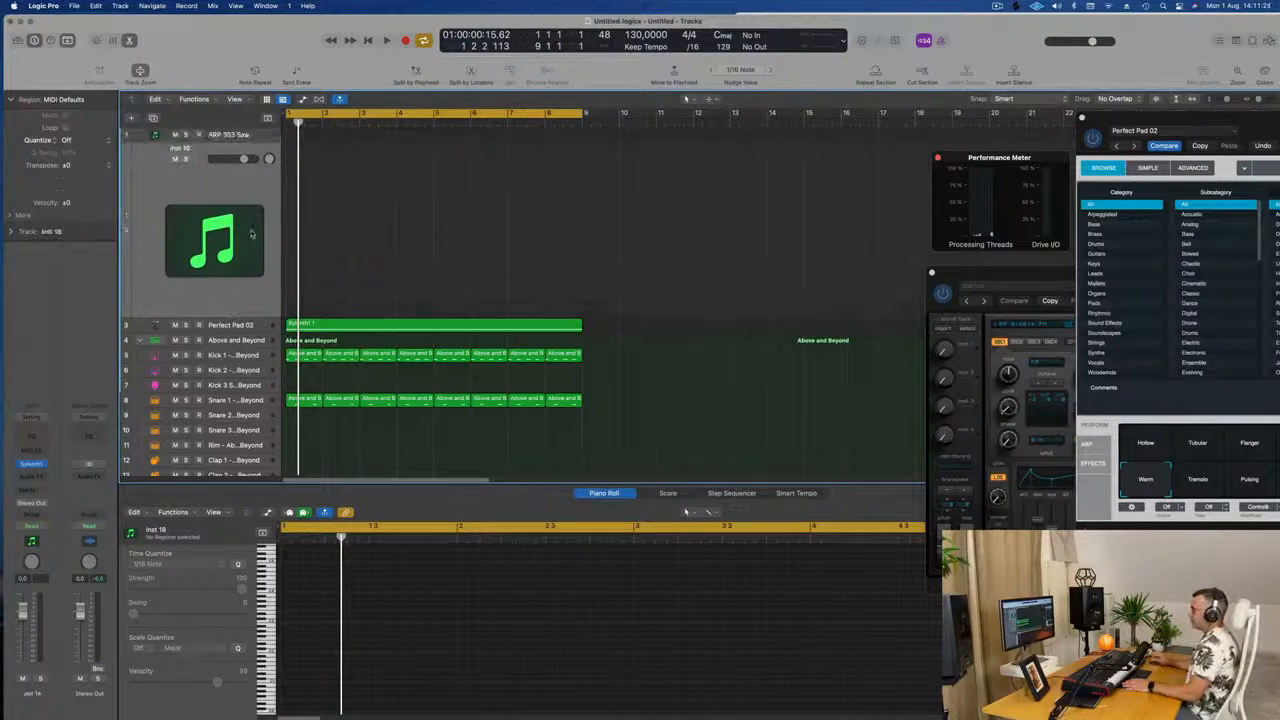
left_click_drag(356, 335, 511, 261)
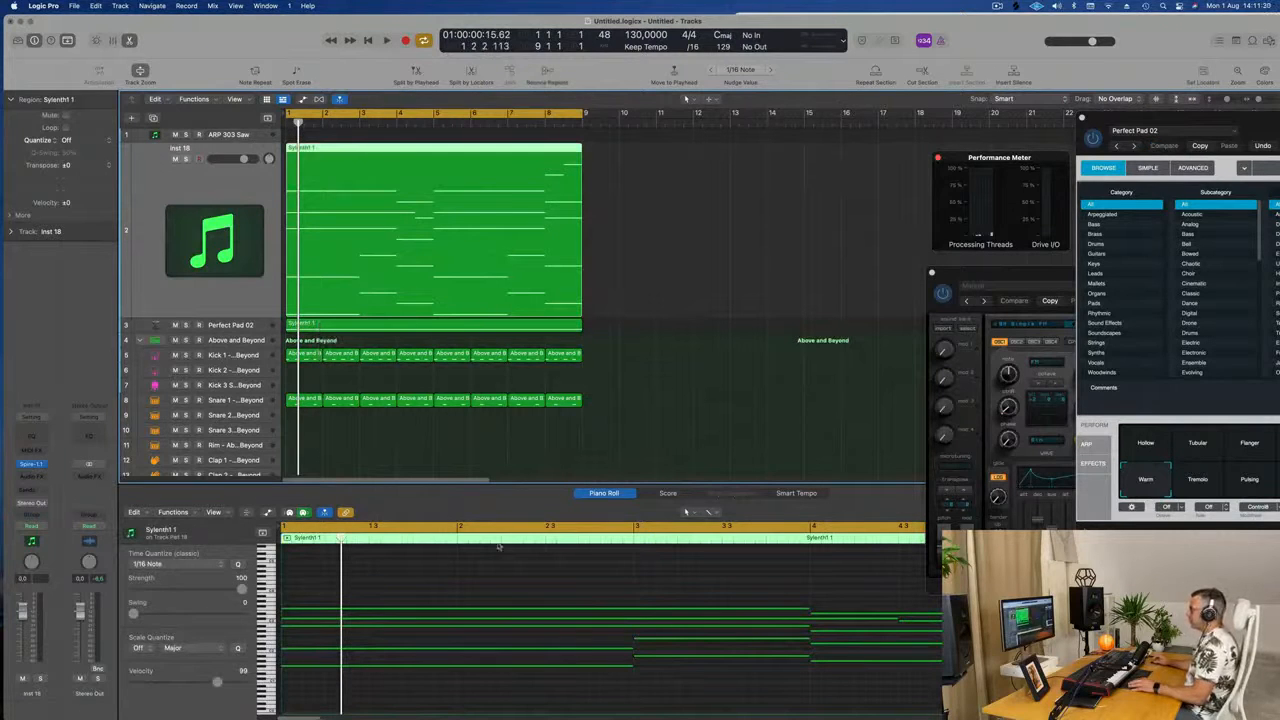
Delete the upper chord notes from the copied Inst 18 region, keeping only the lowest bass line.
key("super+Left")
key("super+Left")
key("super+Left")
left_click_drag(383, 578, 928, 651)
key("Delete")
scroll(935, 615, "up", 2)
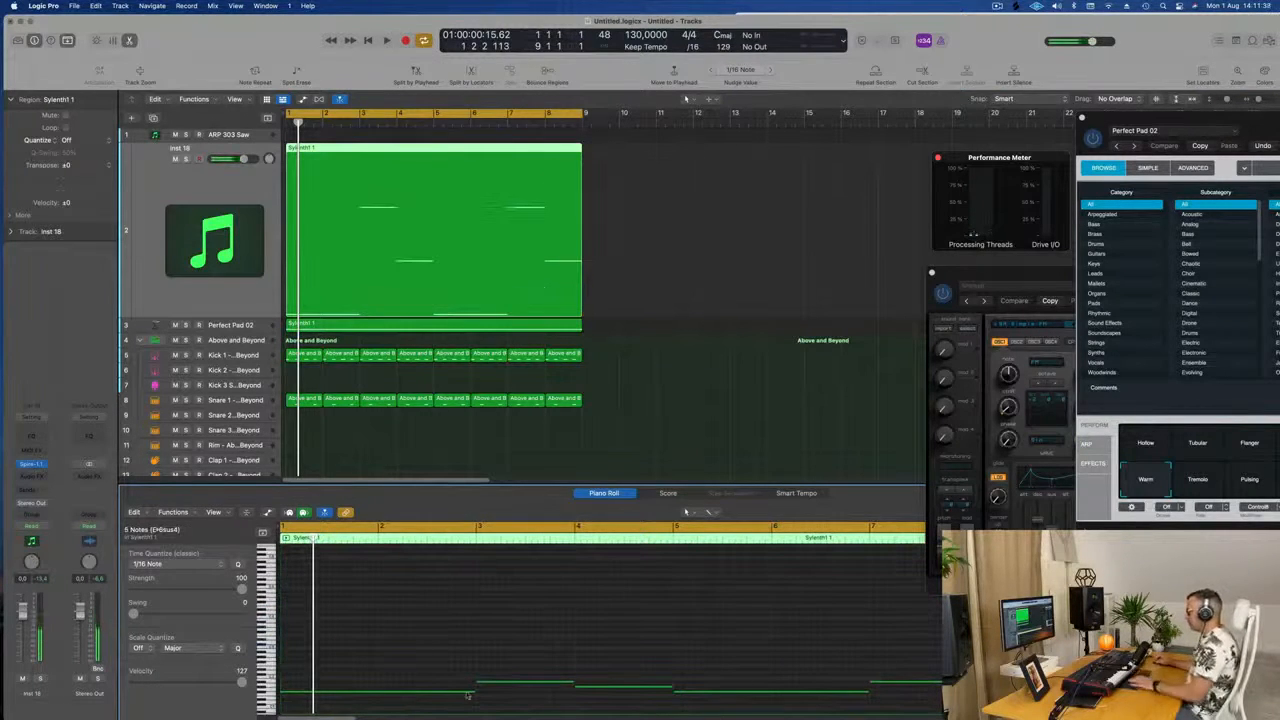
scroll(856, 697, "down", 2)
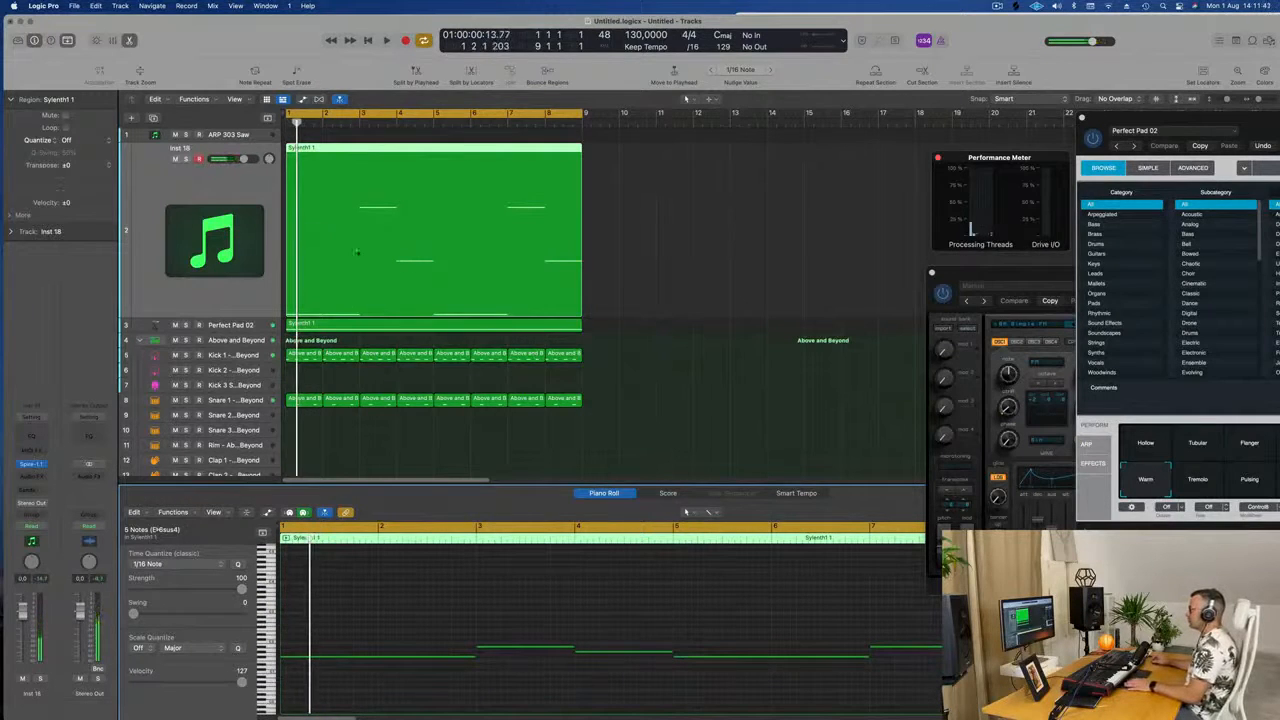
Divide the opening two-bar bass note into separate one-bar notes in bars 1 and 2.
left_click_drag(391, 611, 957, 716)
left_click(456, 617)
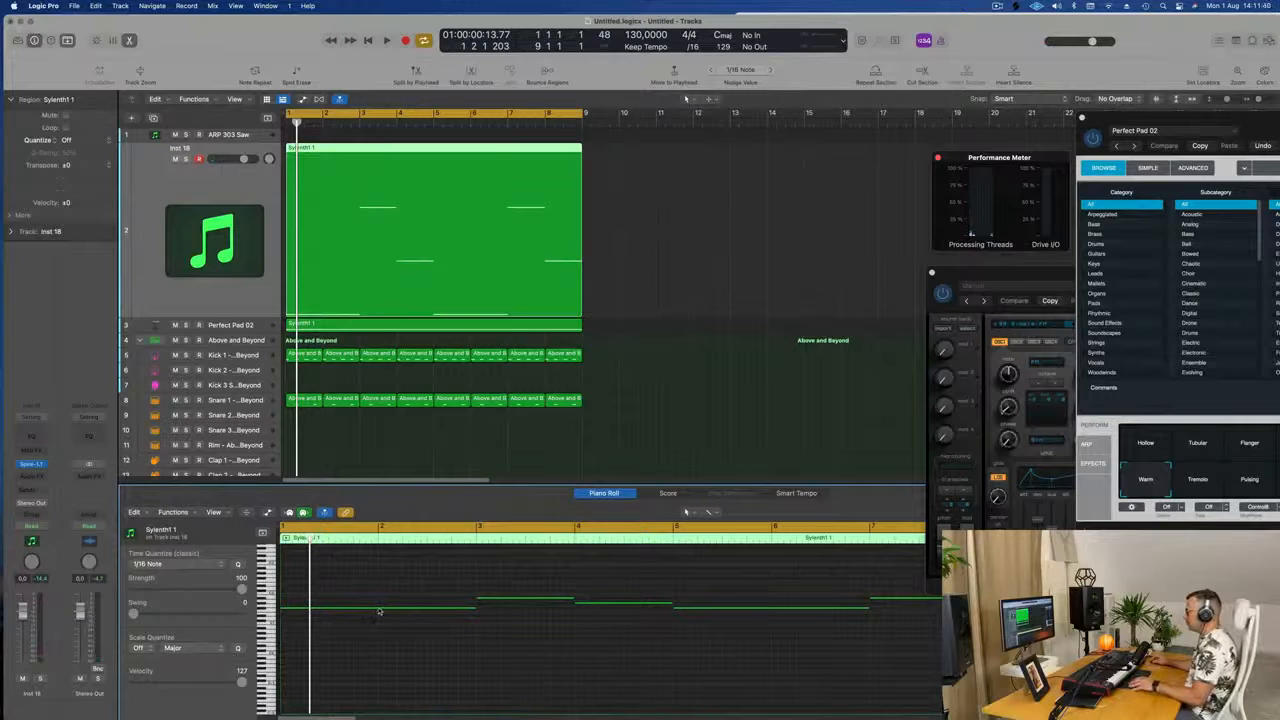
left_click(471, 610)
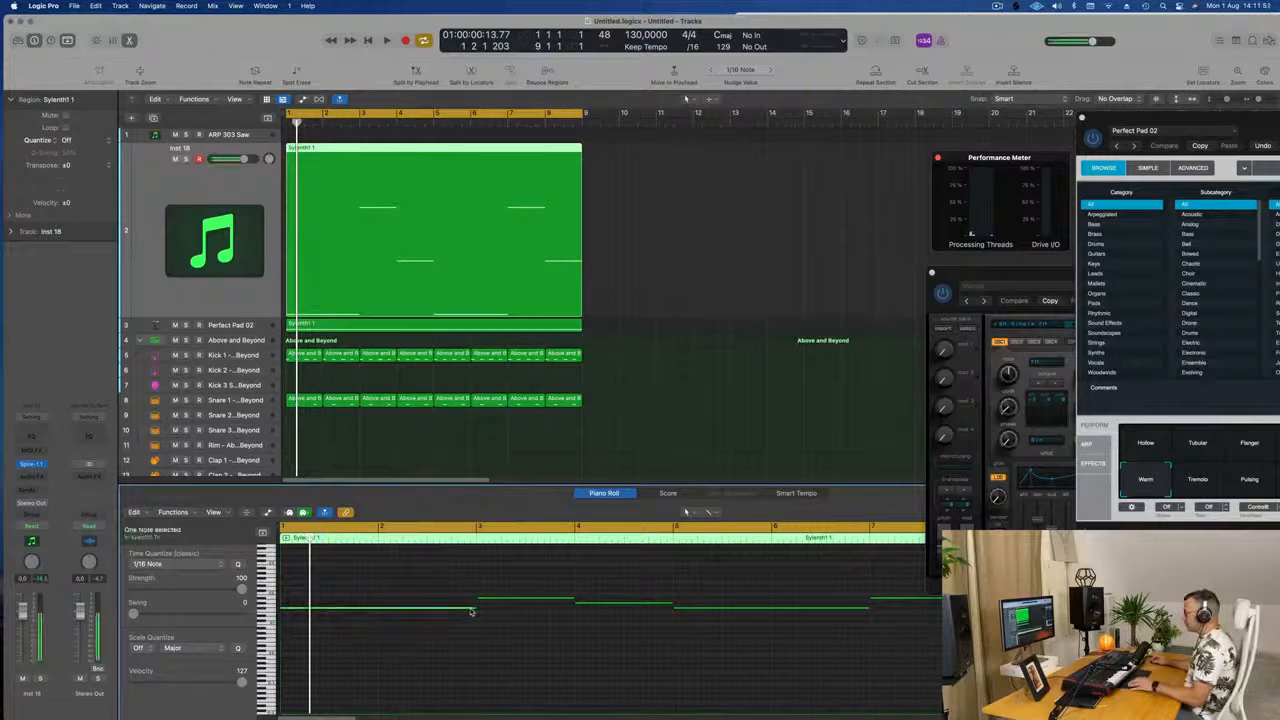
left_click_drag(474, 608, 318, 613)
Shorten all the bass notes together so that each one-bar note becomes a sixteenth note.
left_click_drag(336, 564, 978, 668)
key("super+Right")
key("super+Right")
key("super+Right")
key("super+Right")
key("super+Right")
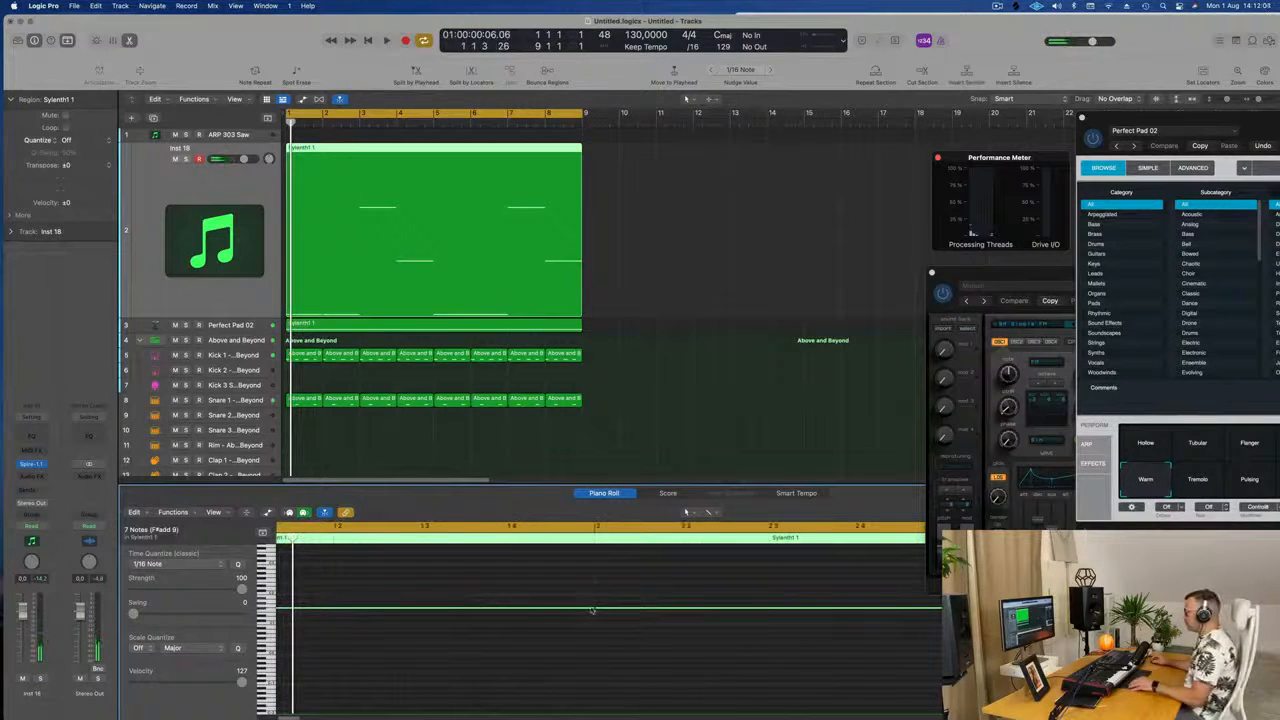
left_click_drag(585, 611, 382, 609)
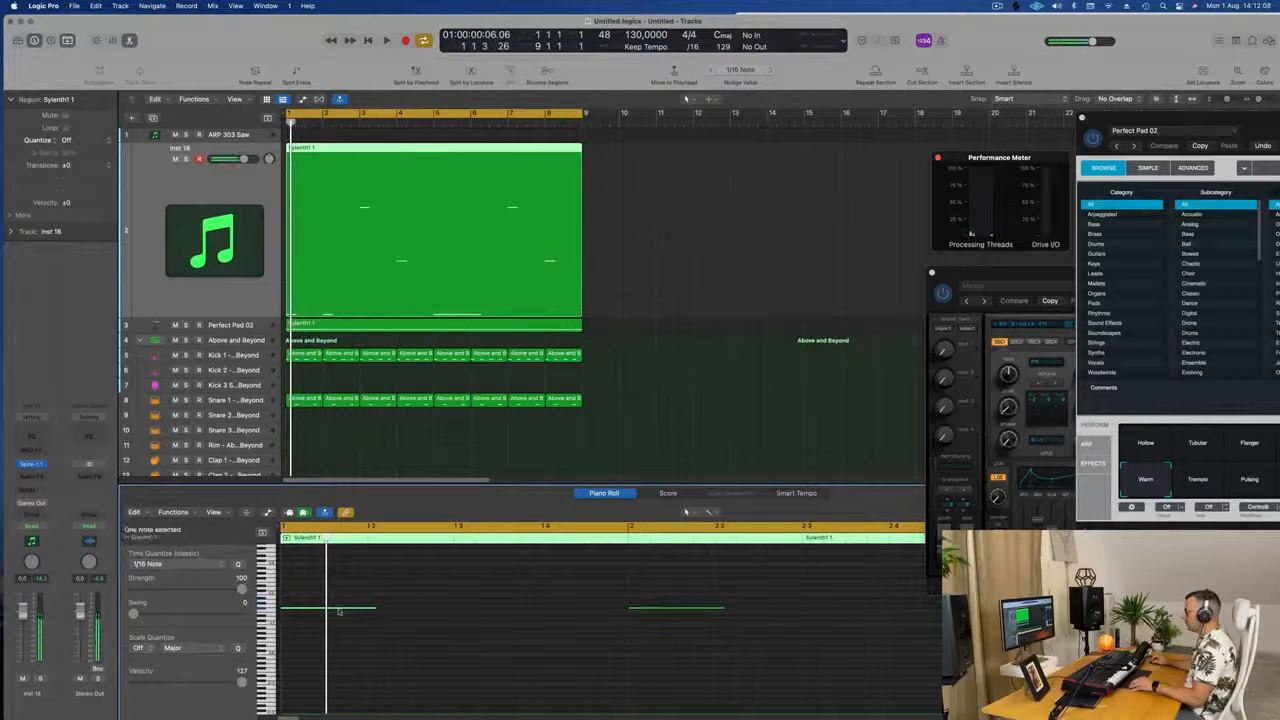
left_click_drag(376, 611, 298, 612)
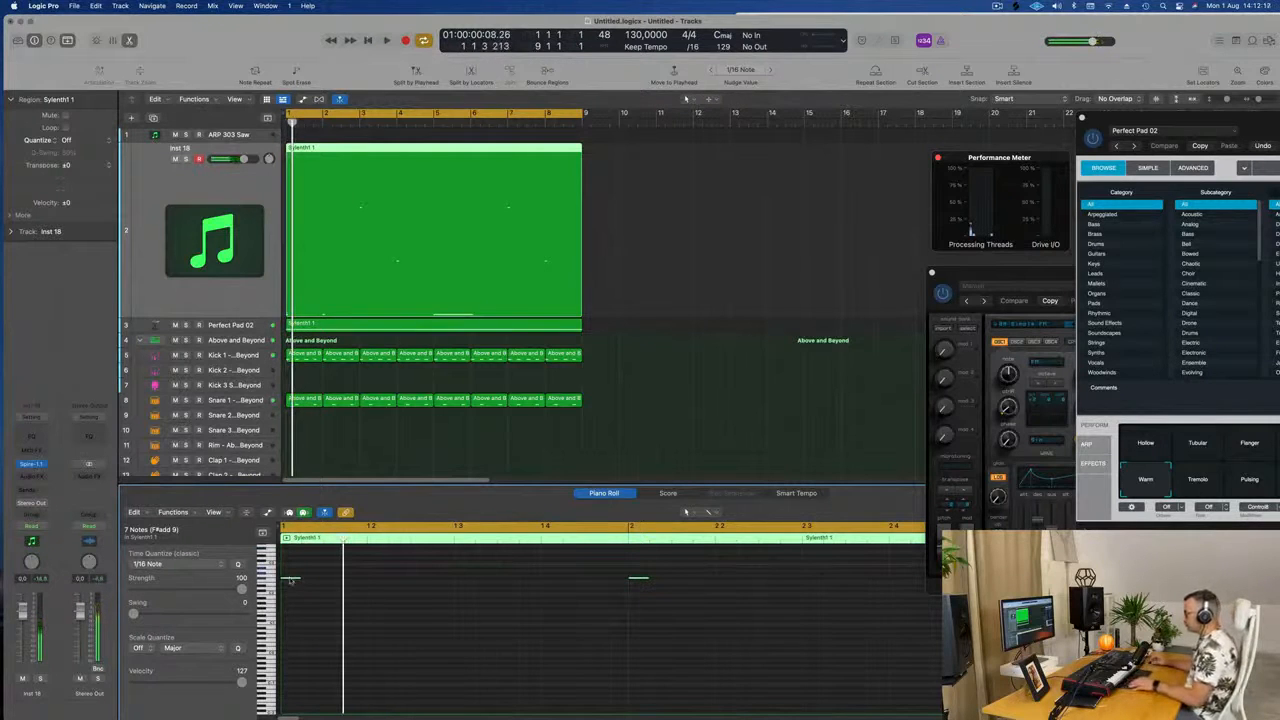
Copy the short bass notes to the second and fourth sixteenths of the first beat and audition the rhythm.
scroll(300, 583, "left", 3)
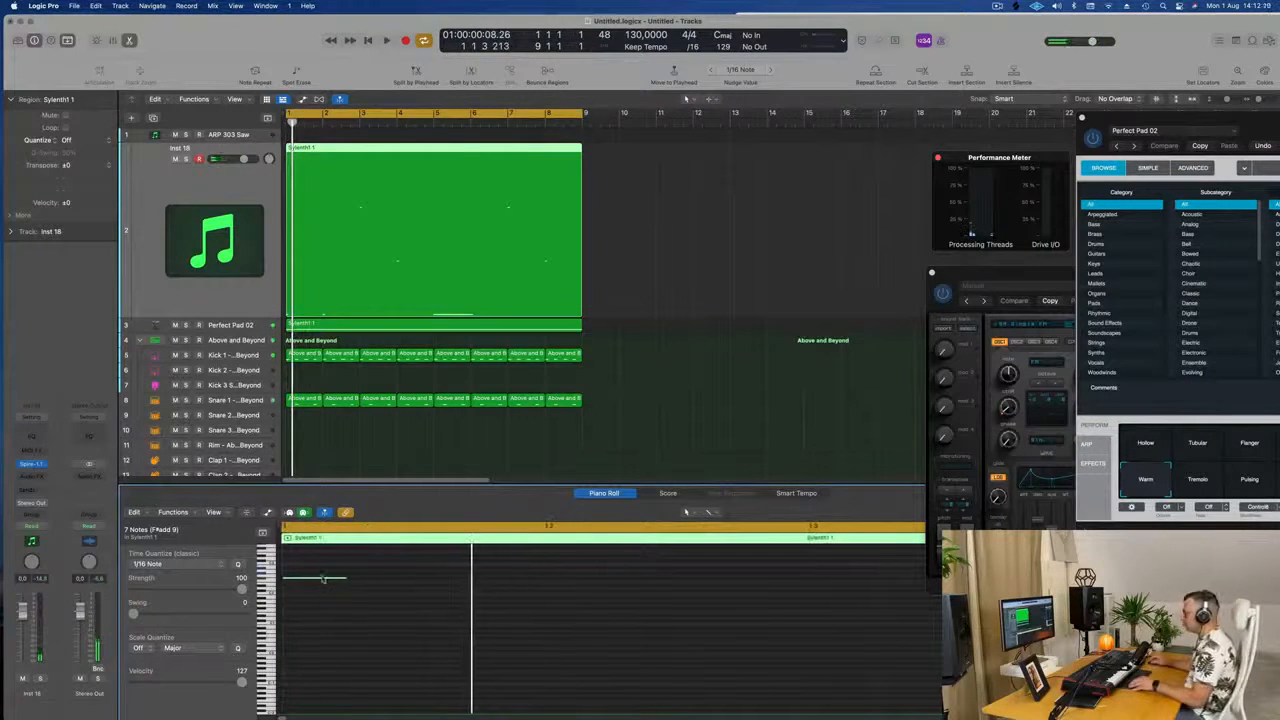
left_click_drag(343, 578, 444, 613)
key("space")
key("space")
key("space")
key("super+Left")
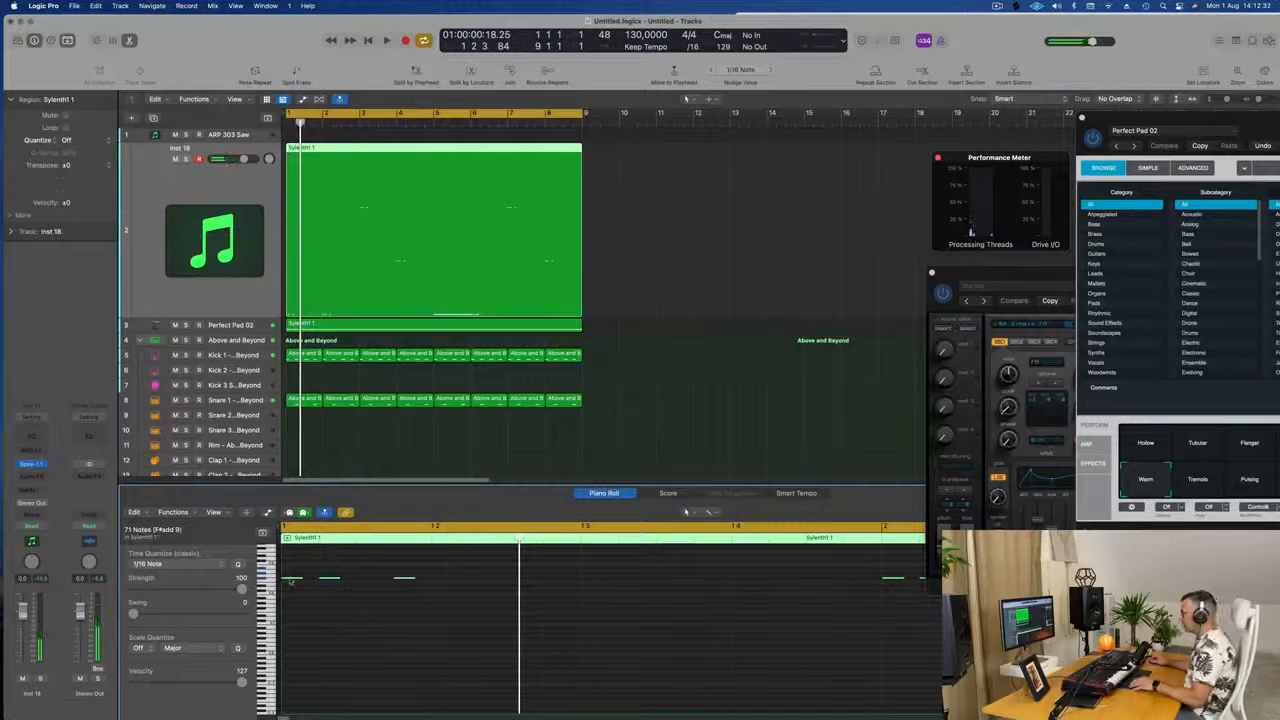
Repeat the three-note bass rhythm on beat 2, and copy the two-beat pattern to beats 3 and 4.
left_click_drag(291, 582, 442, 584)
key("space")
key("super+Left")
key("space")
left_click_drag(507, 583, 532, 585)
key("super+a")
left_click_drag(332, 580, 530, 585)
scroll(532, 606, "left", 6)
scroll(636, 645, "left", 4)
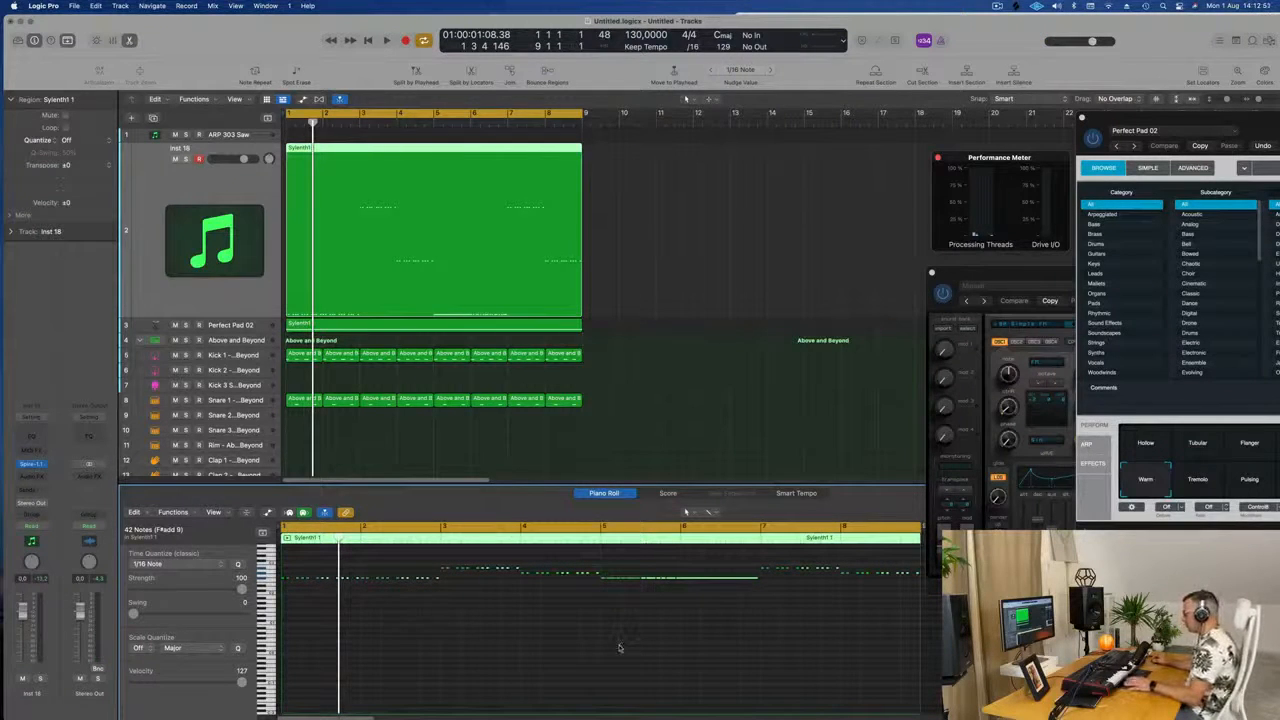
Move the second note of beat 2 in bar 1 one sixteenth later to position 1 2 3 1.
key("Return")
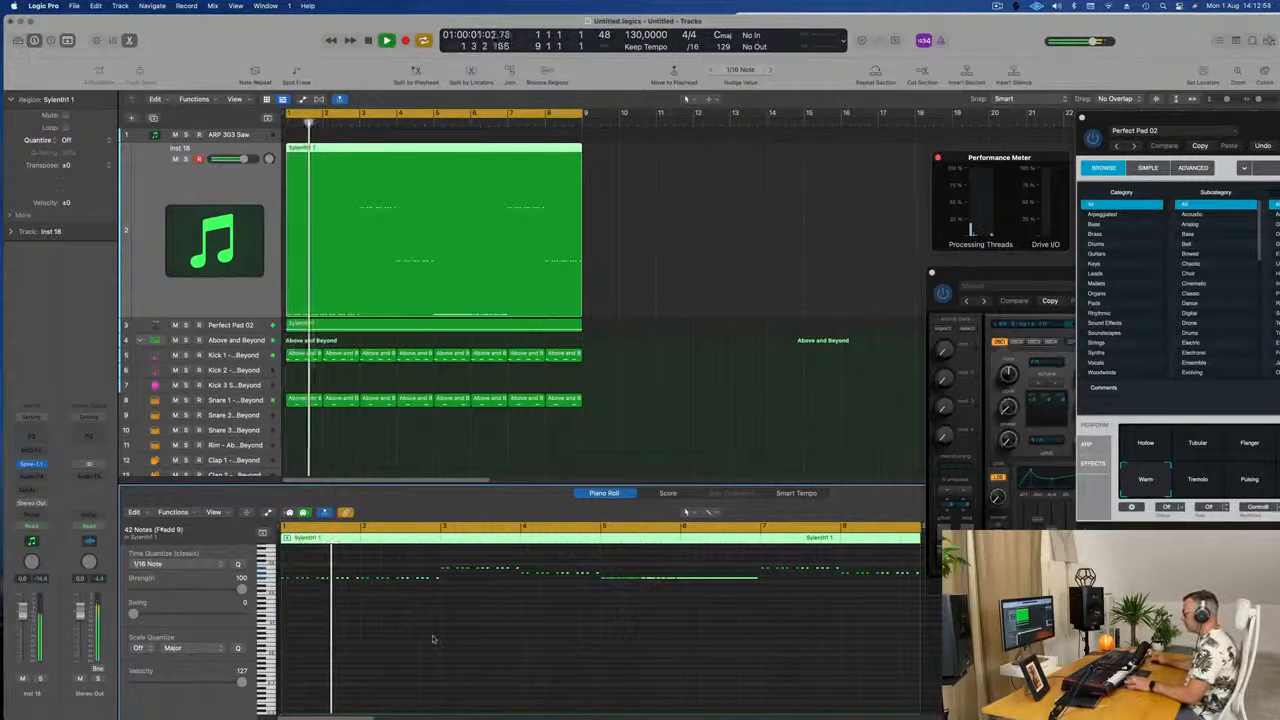
scroll(480, 640, "right", 6)
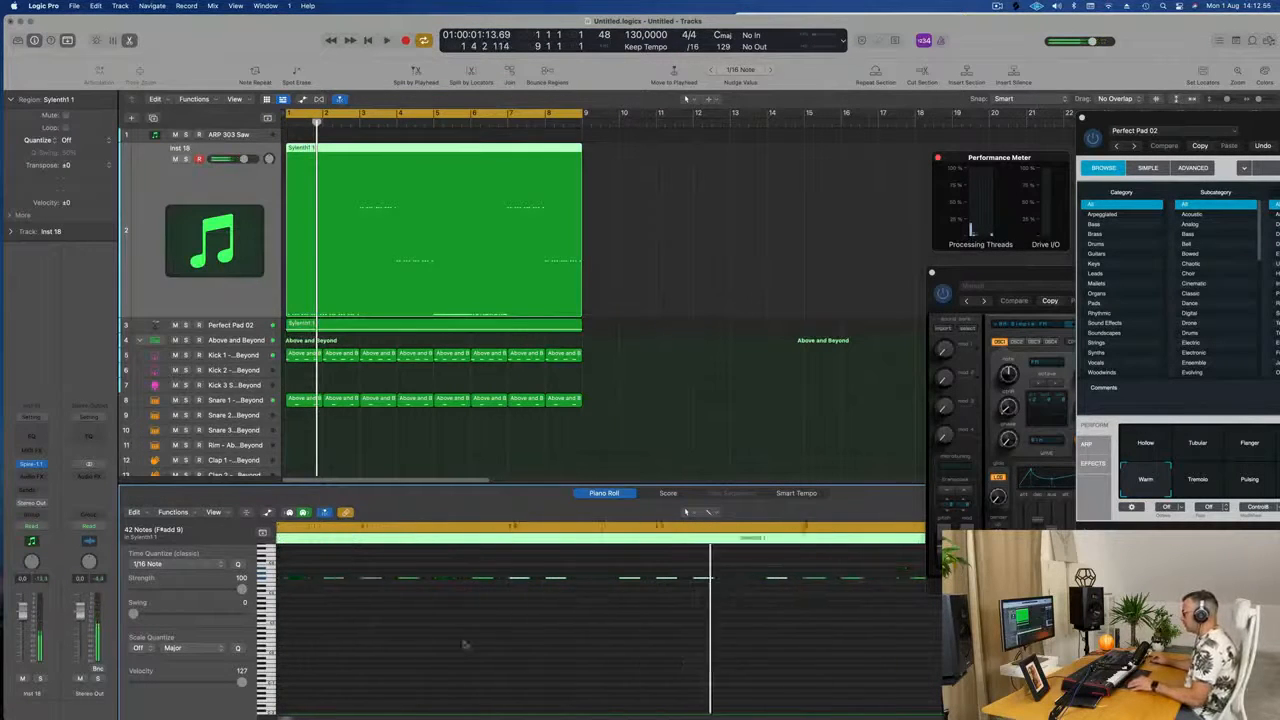
key("Return")
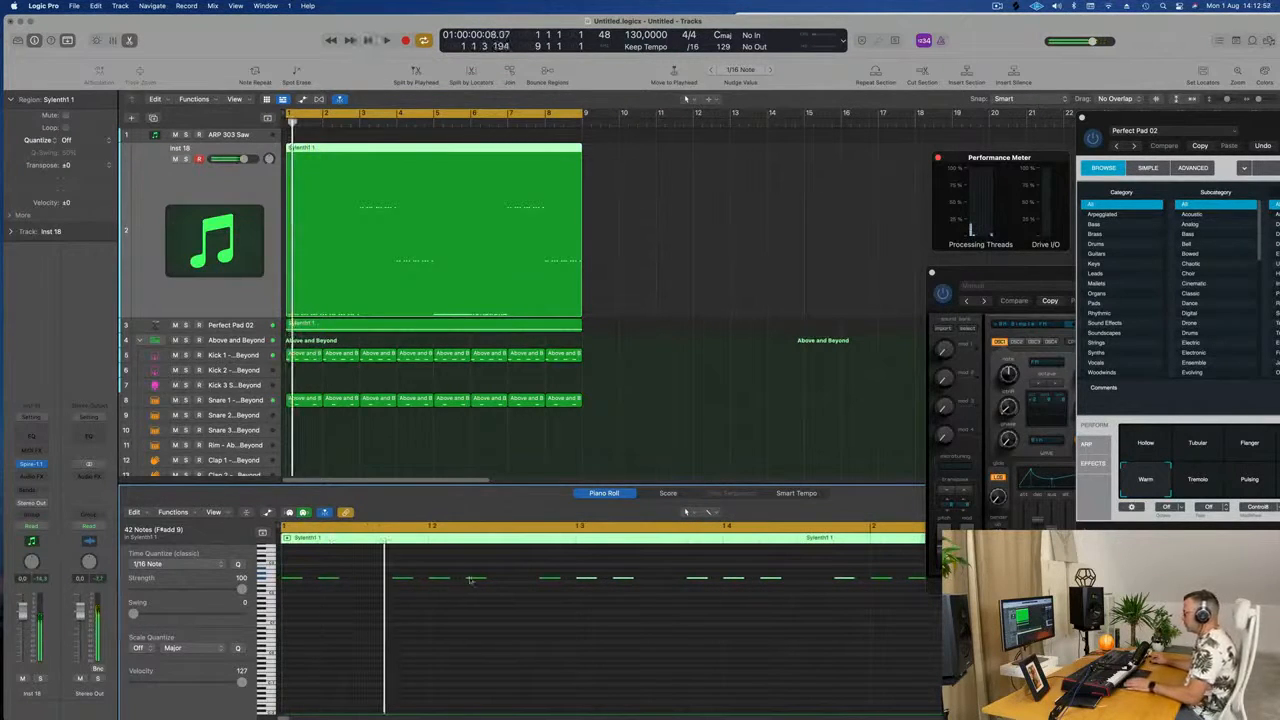
left_click_drag(487, 580, 507, 582)
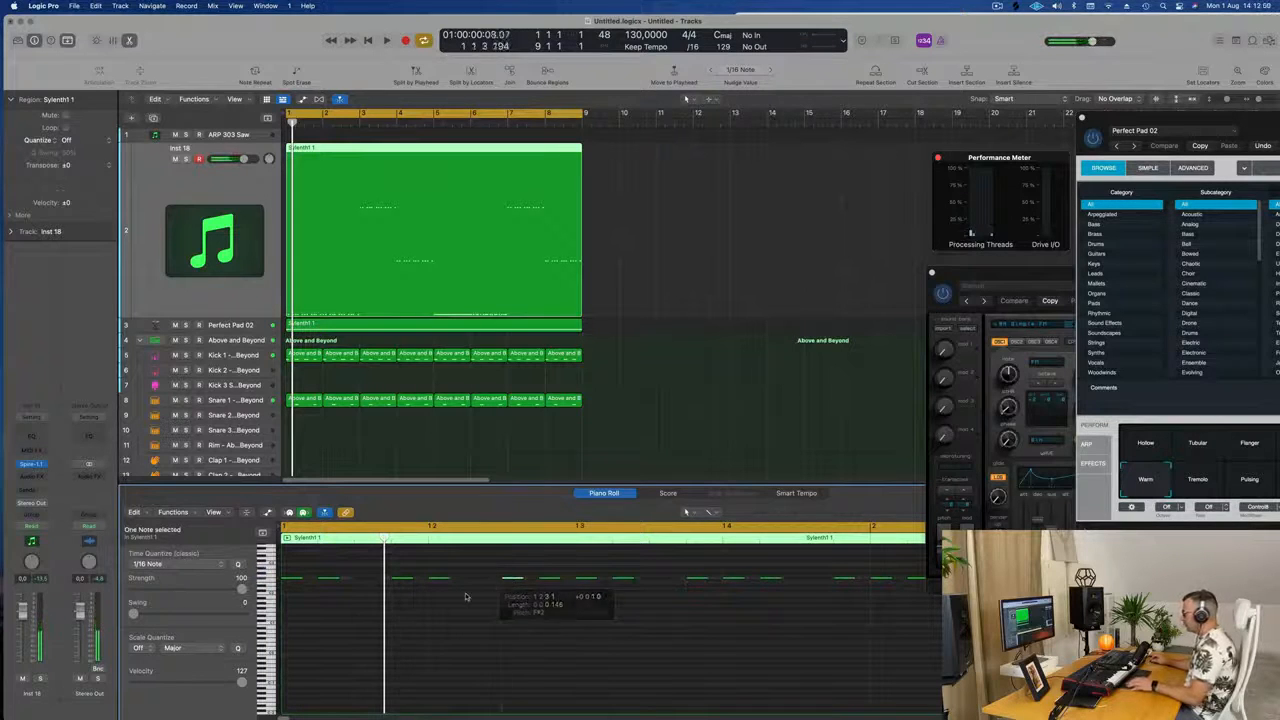
key("Return")
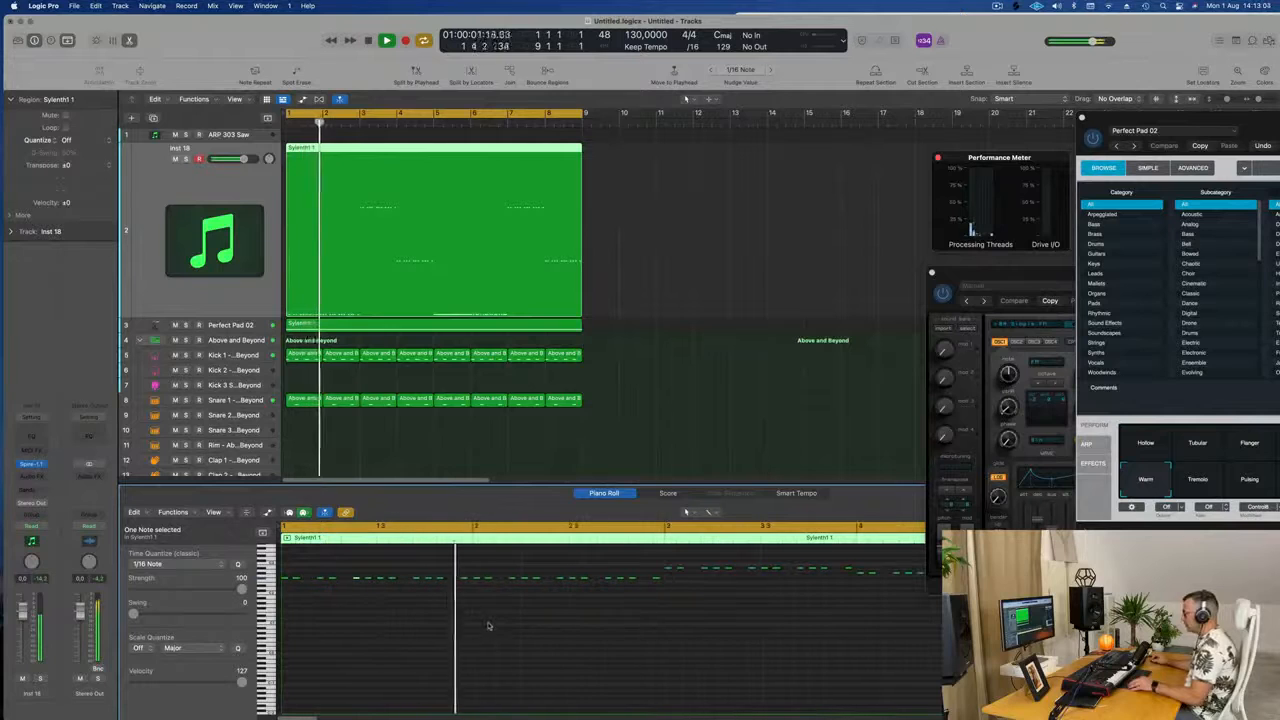
Replace the long bass notes in bars 5 and 6 with a copy of the rhythmic pattern from bars 1 and 2.
key("Return")
scroll(430, 600, "down", 2)
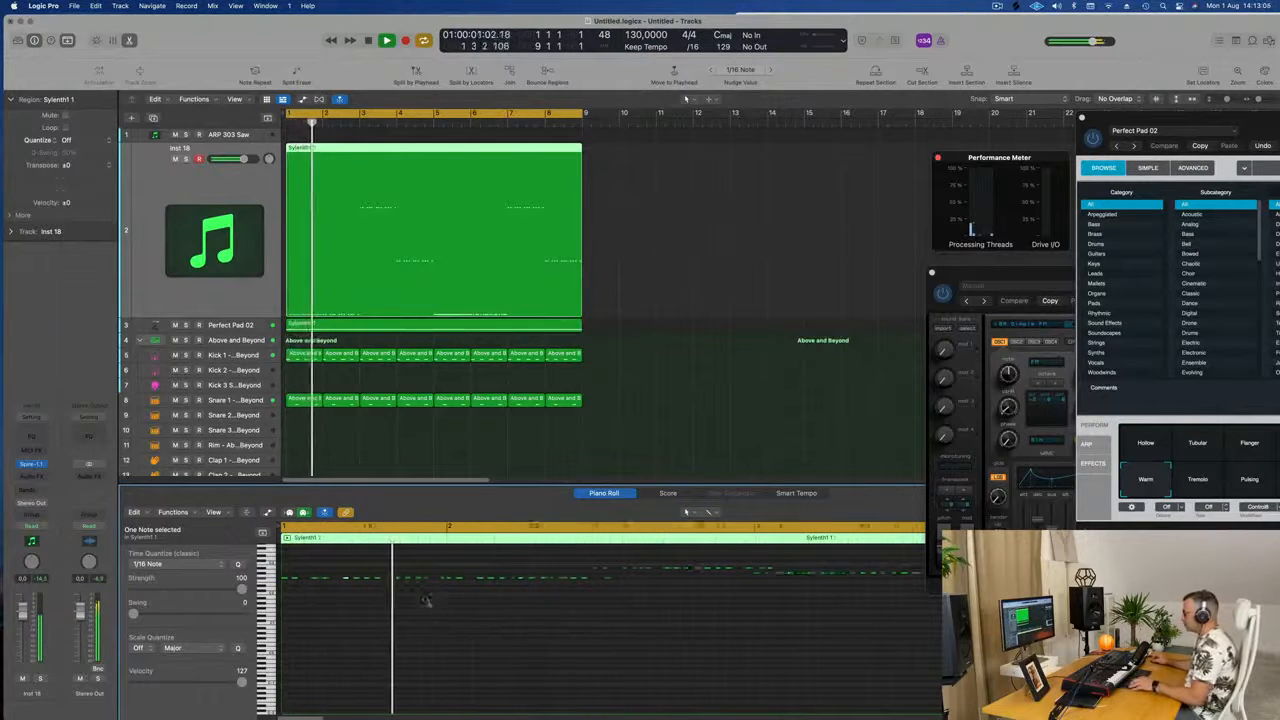
scroll(440, 605, "down", 2)
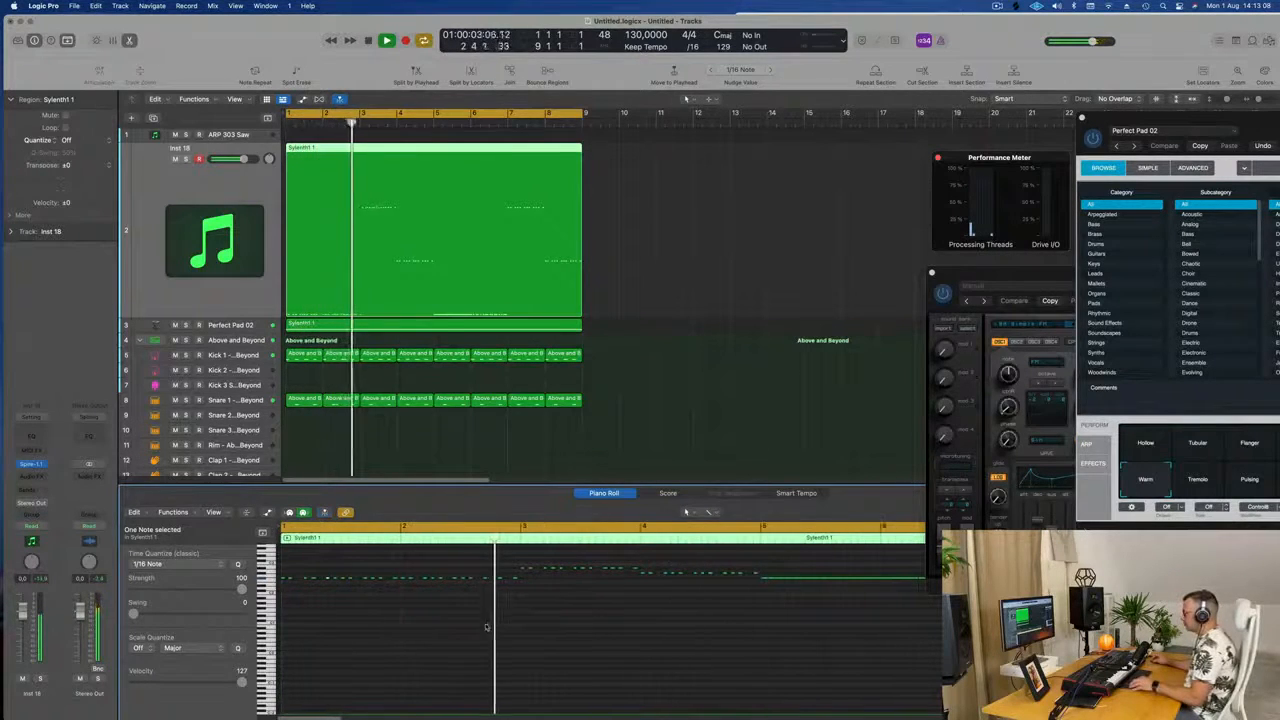
scroll(487, 627, "down", 2)
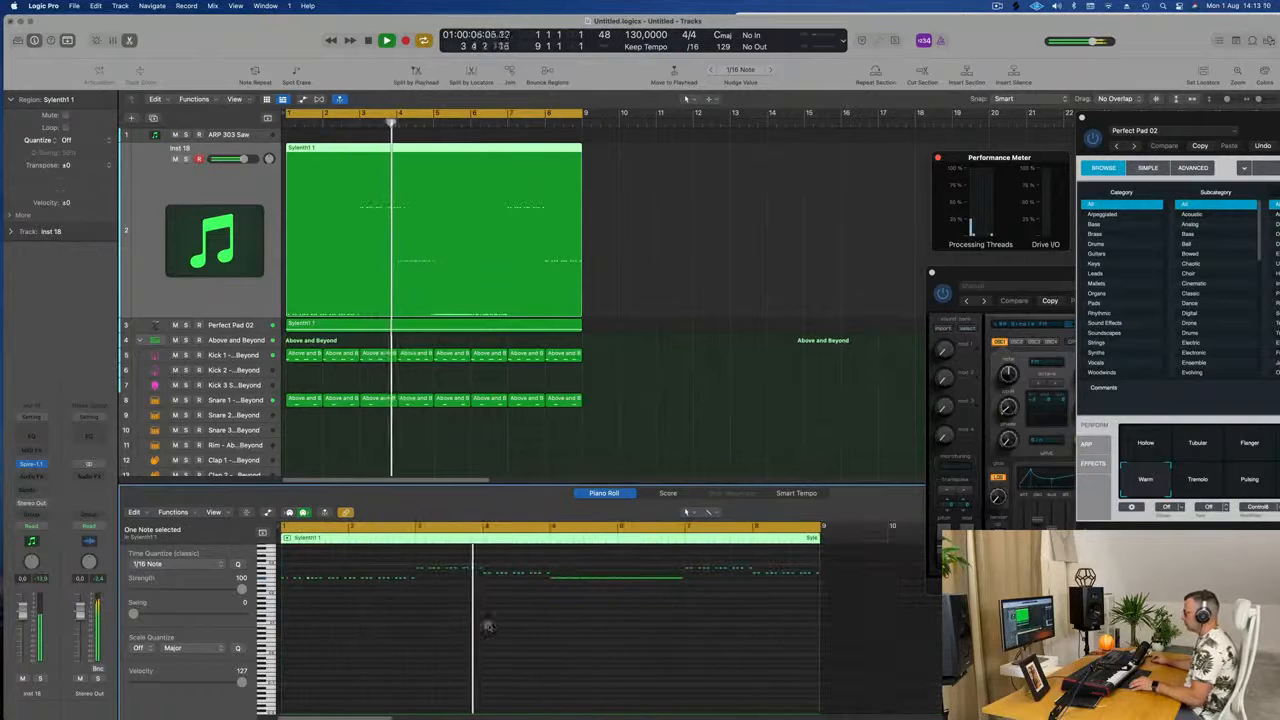
scroll(485, 627, "down", 1)
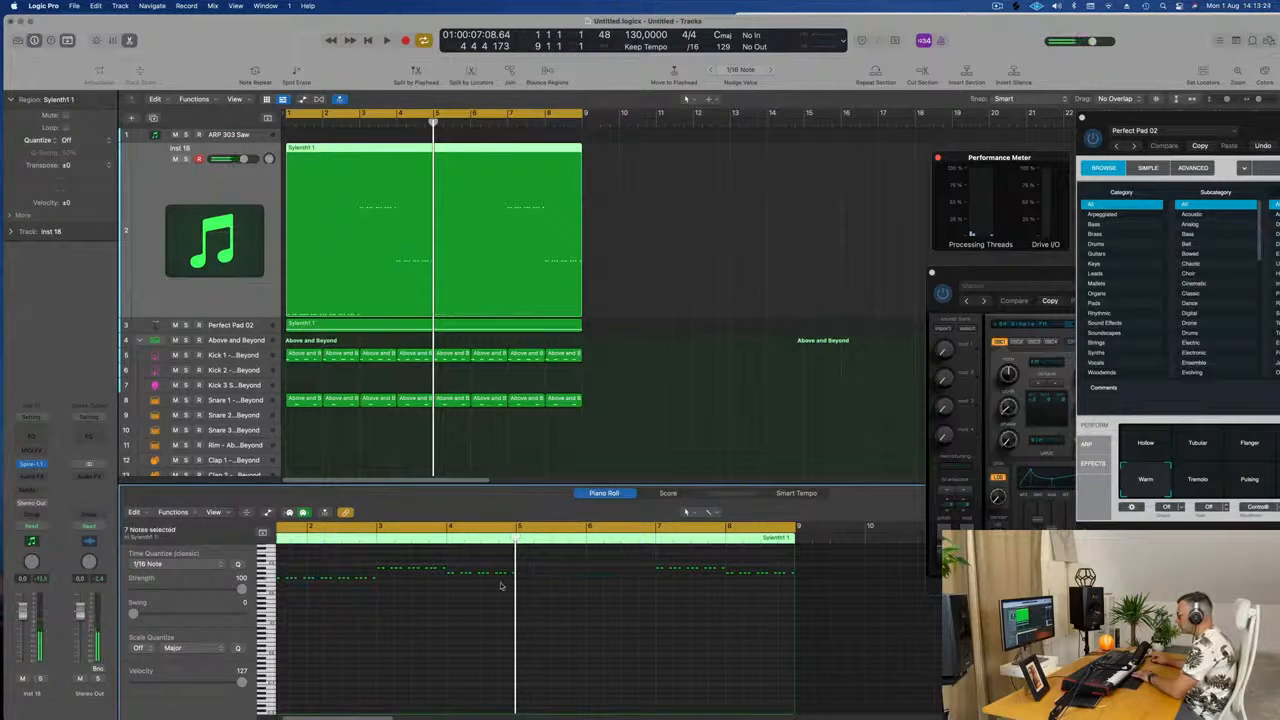
scroll(400, 585, "left", 3)
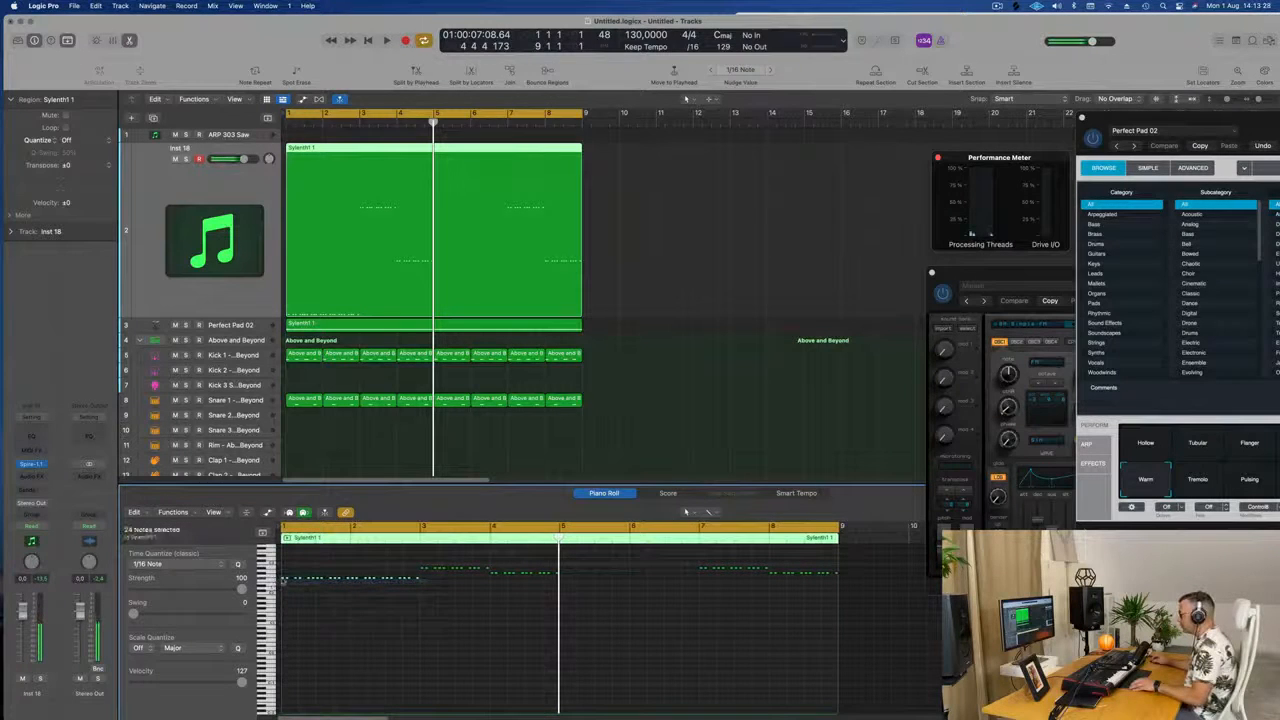
left_click_drag(284, 580, 565, 583)
Play the completed bass pattern from the start and compare it with the Perfect Pad 02 chord region.
key("space")
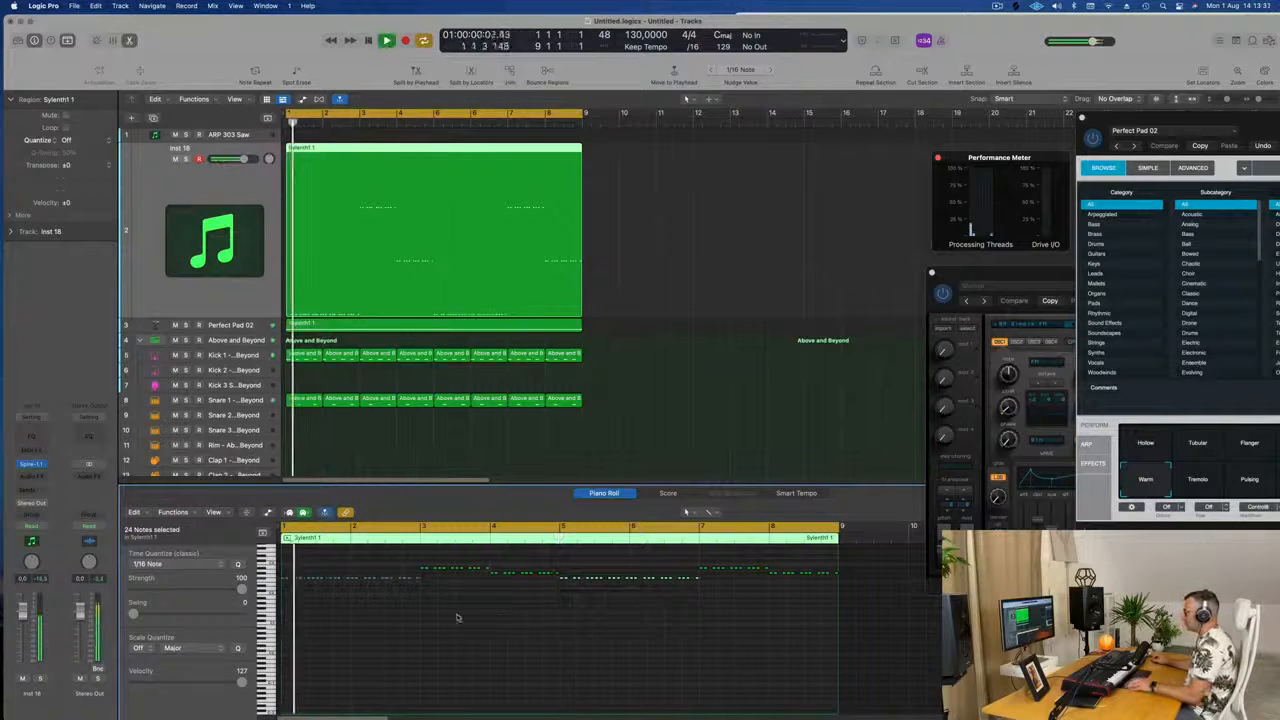
key("super+Left")
key("super+Left")
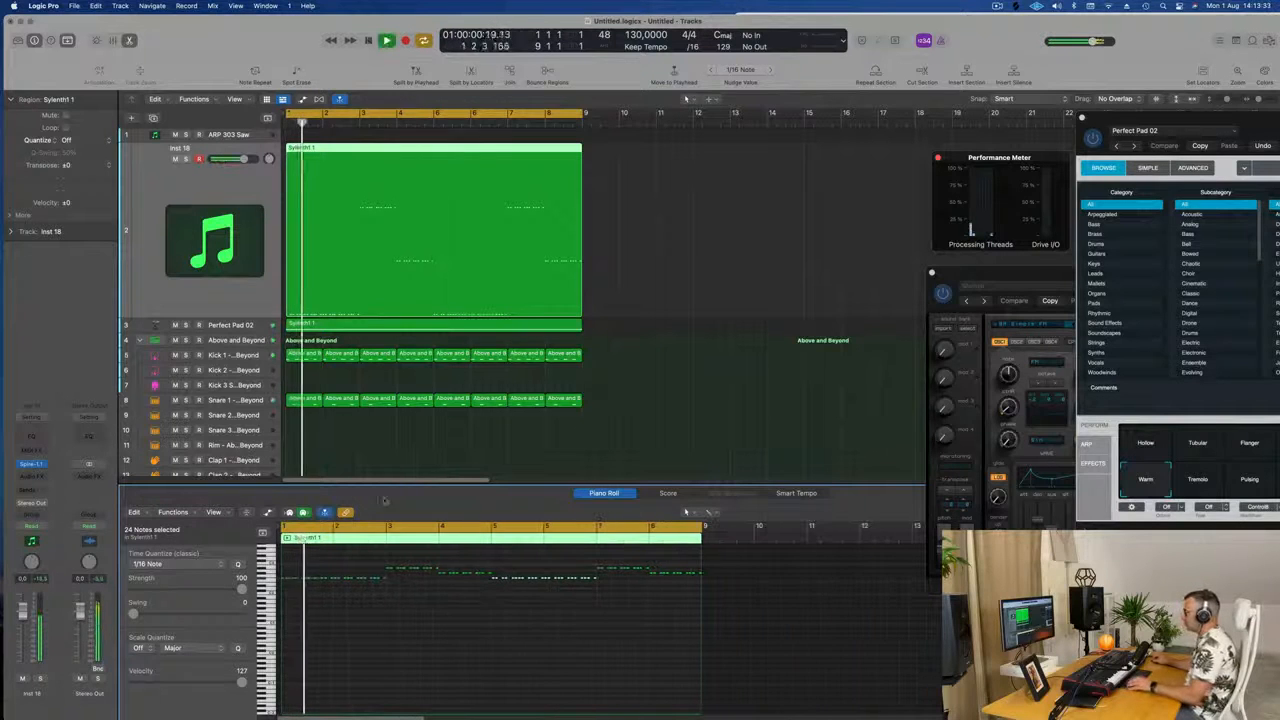
left_click(230, 325)
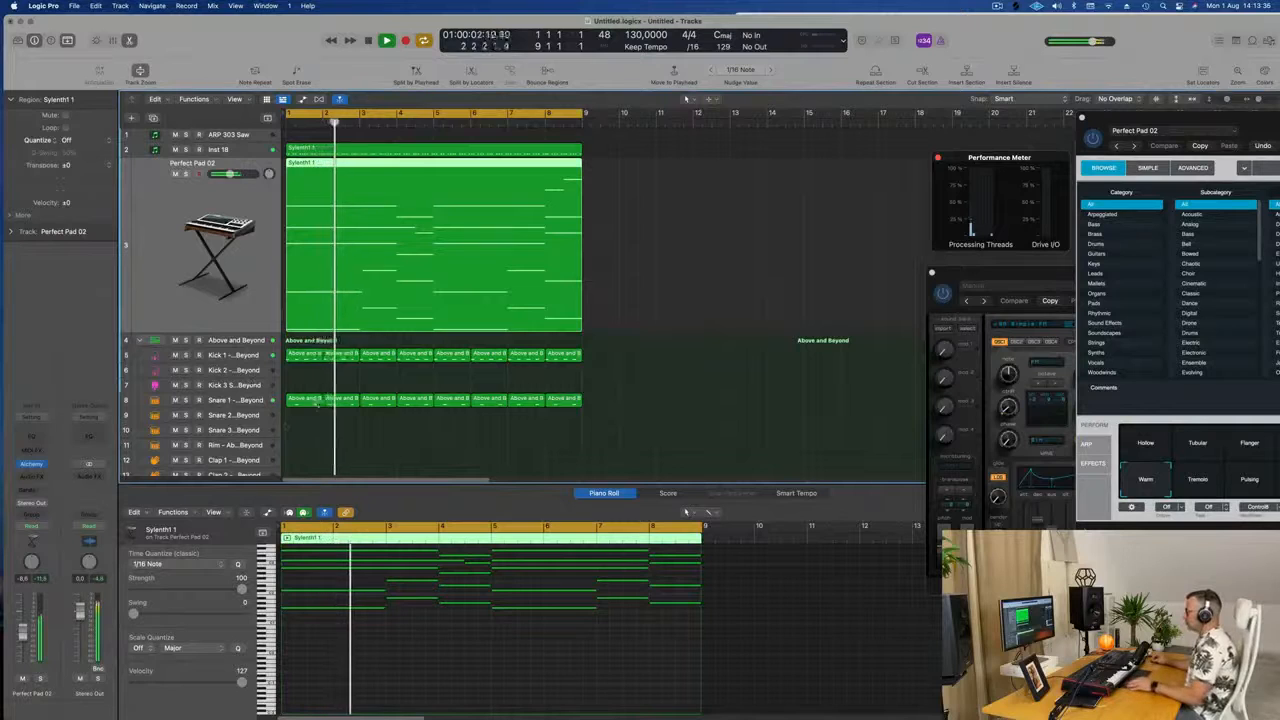
key("super+Right")
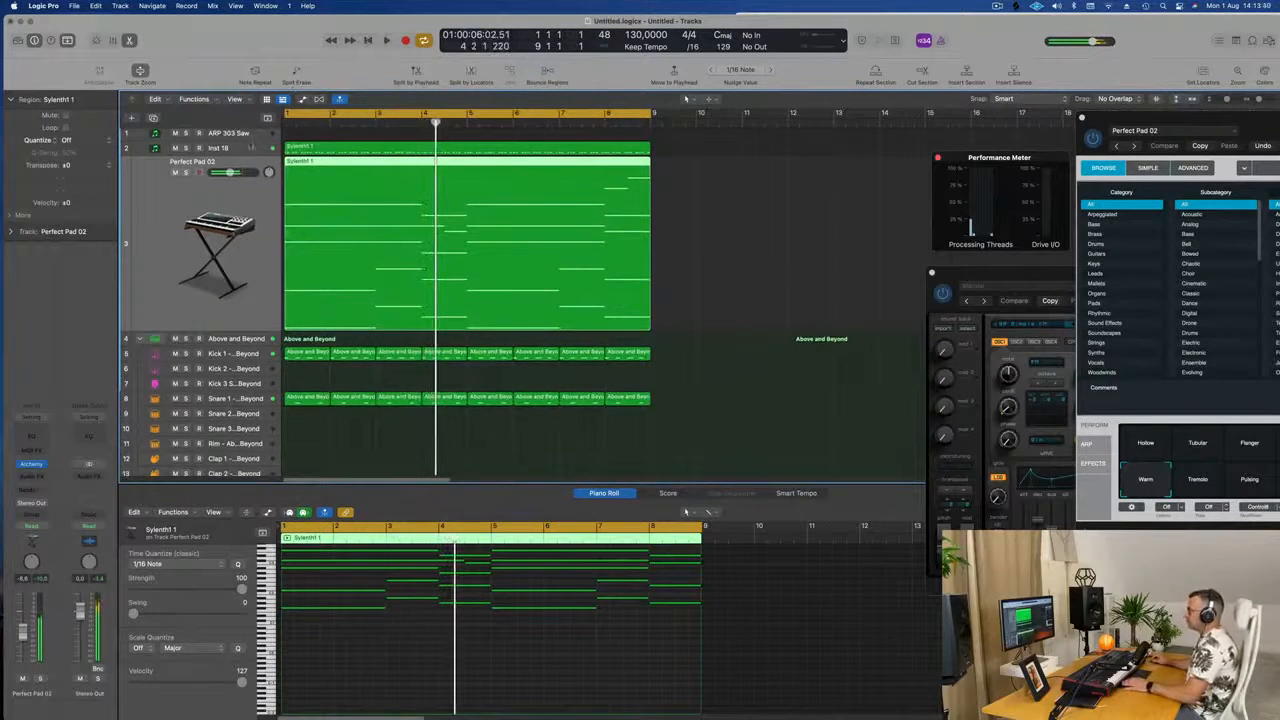
Return to the Inst 18 track and audition its bass pattern with all of the region's notes selected.
key("space")
key("space")
key("Up")
key("space")
key("space")
left_click(388, 597)
scroll(382, 617, "up", 2)
Restart the loop from bar 1 and open the Spire instrument of the Inst 18 track over the arrangement.
key("space")
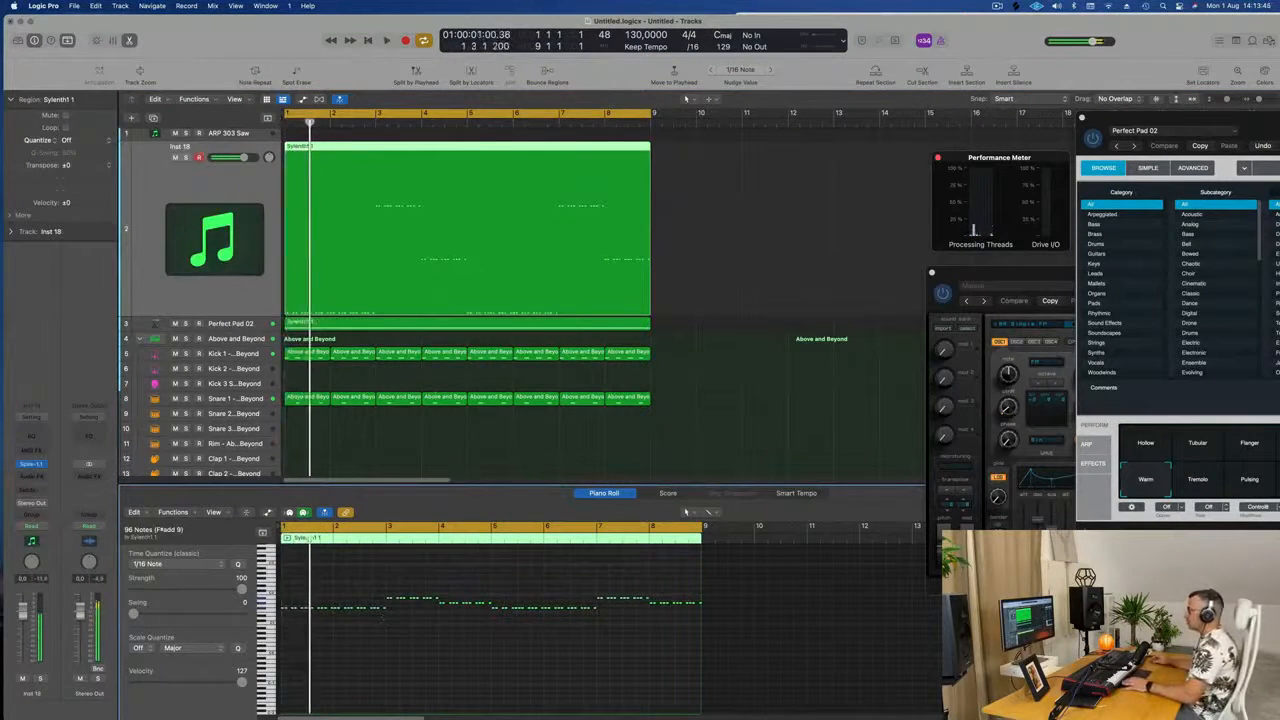
left_click(30, 465)
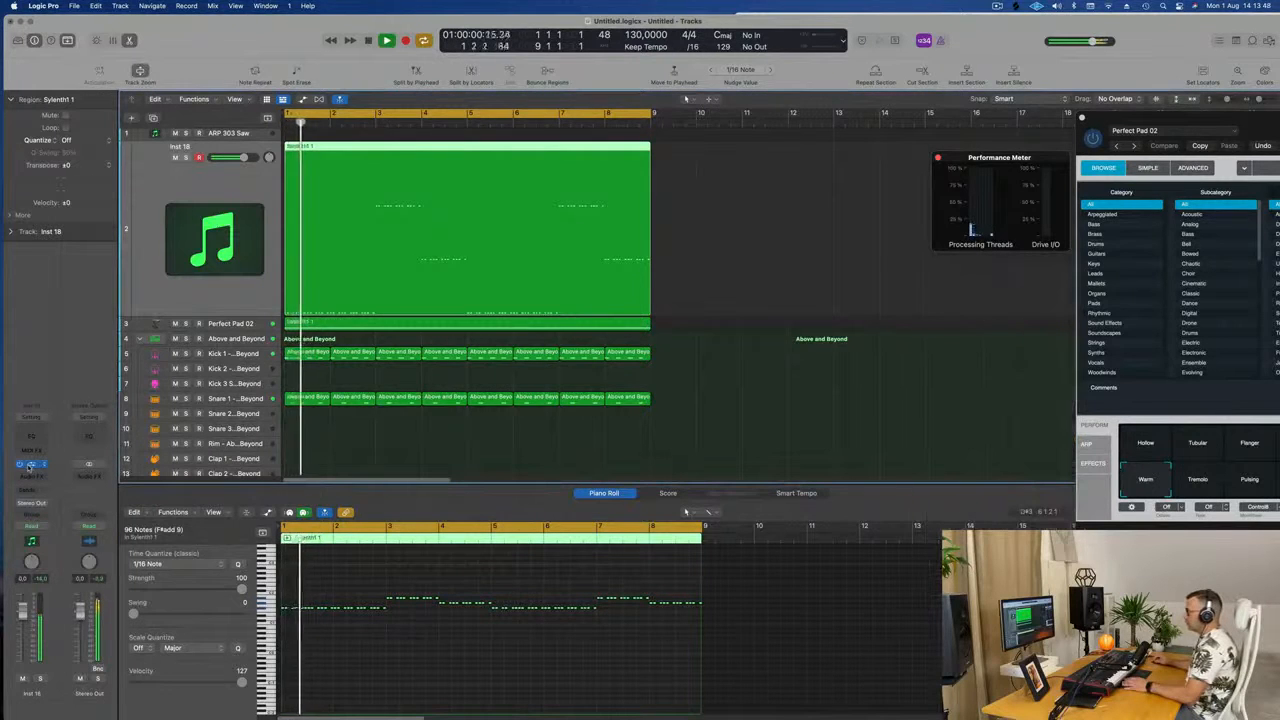
key("Return")
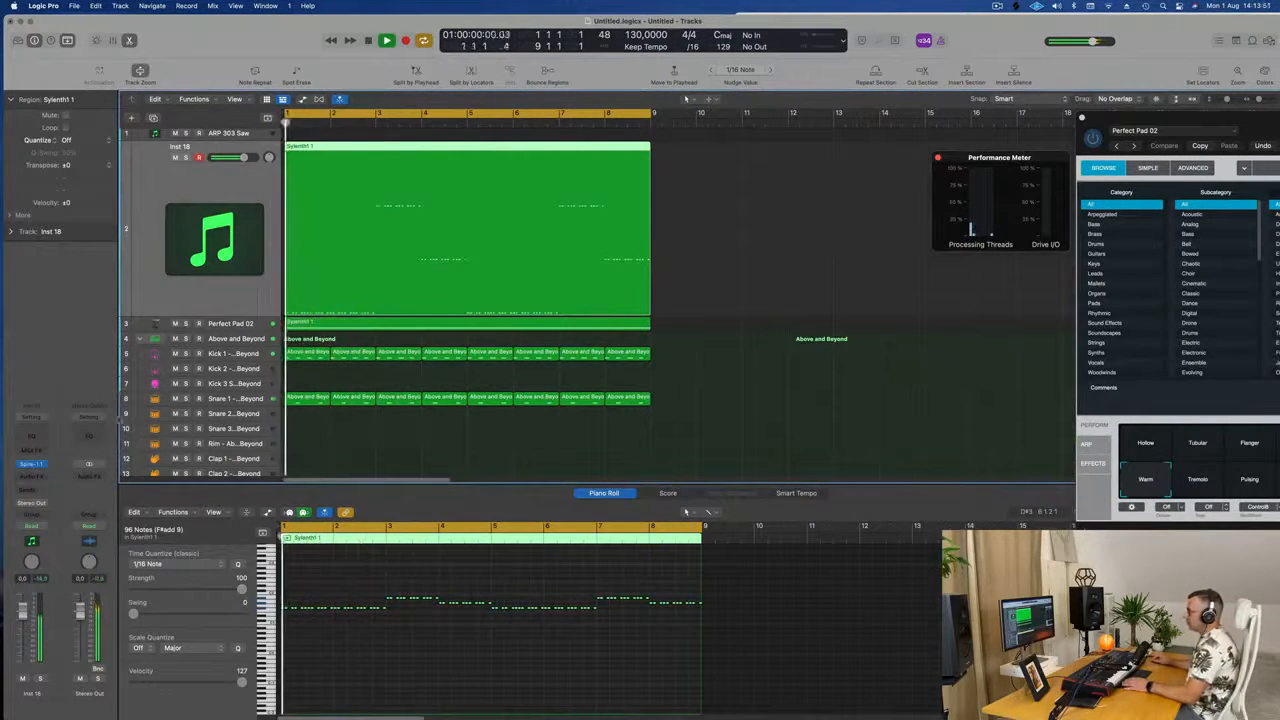
left_click(32, 468)
left_click(32, 468)
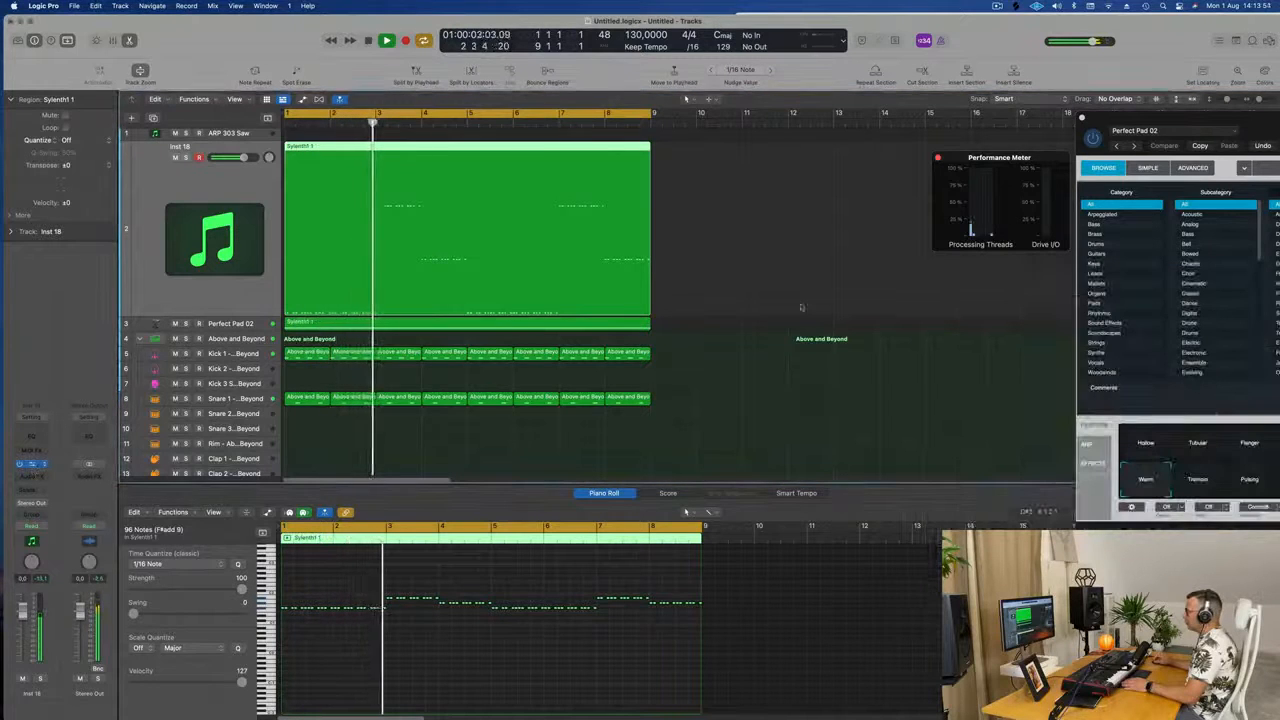
left_click_drag(1196, 273, 561, 223)
key("Return")
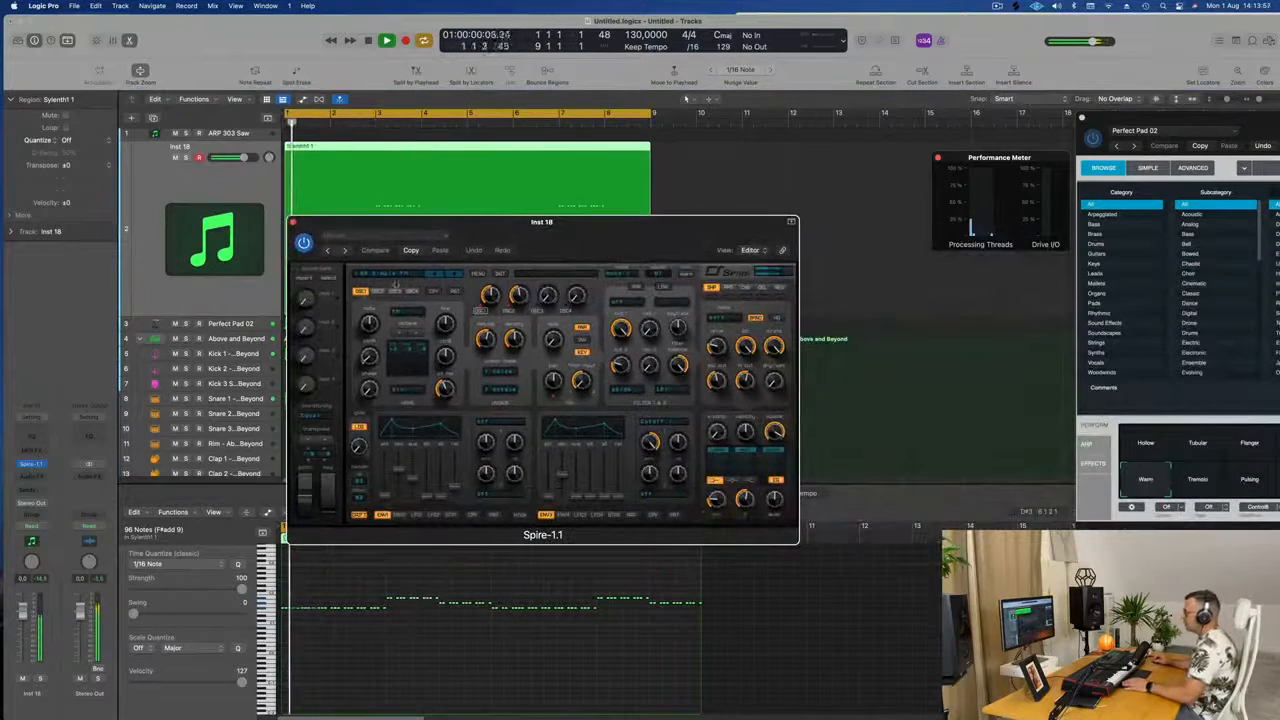
Load a different preset in Spire as the bass sound for the Inst 18 track.
left_click(409, 276)
left_click(411, 286)
left_click_drag(516, 249, 570, 203)
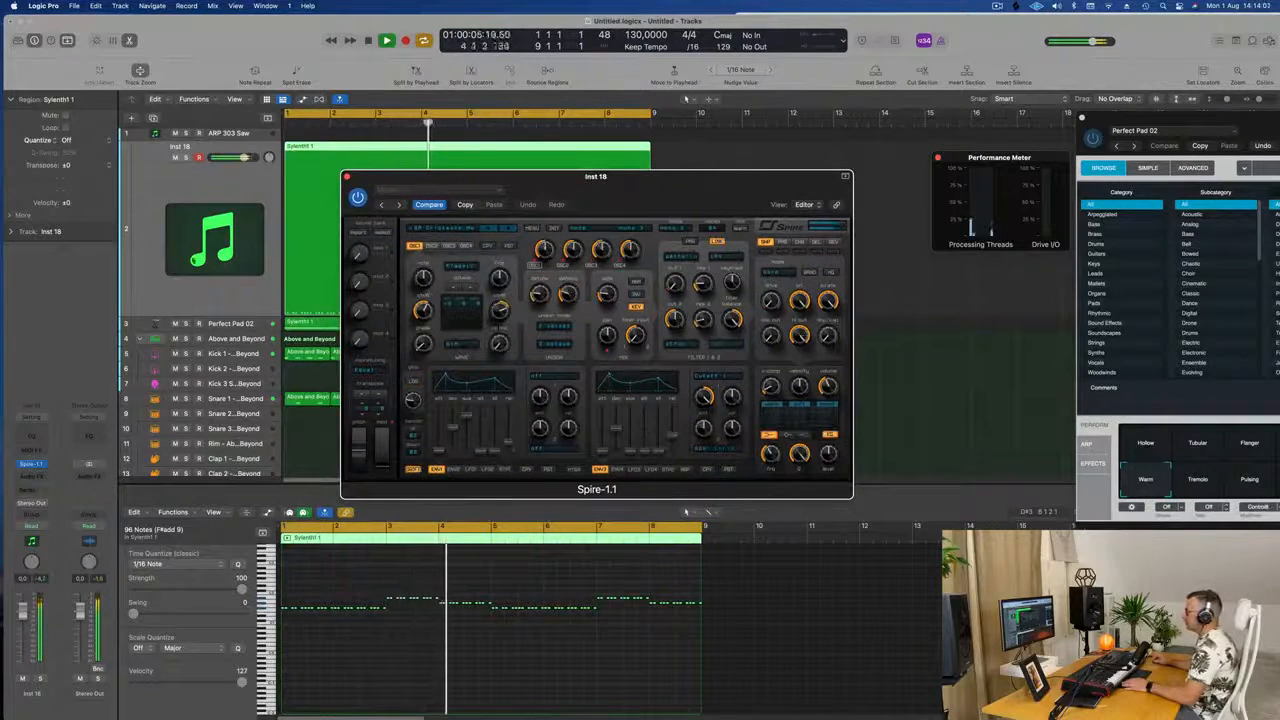
Lower the volume of the Perfect Pad 02 track and go back to the Inst 18 track with its Spire window.
key("Down")
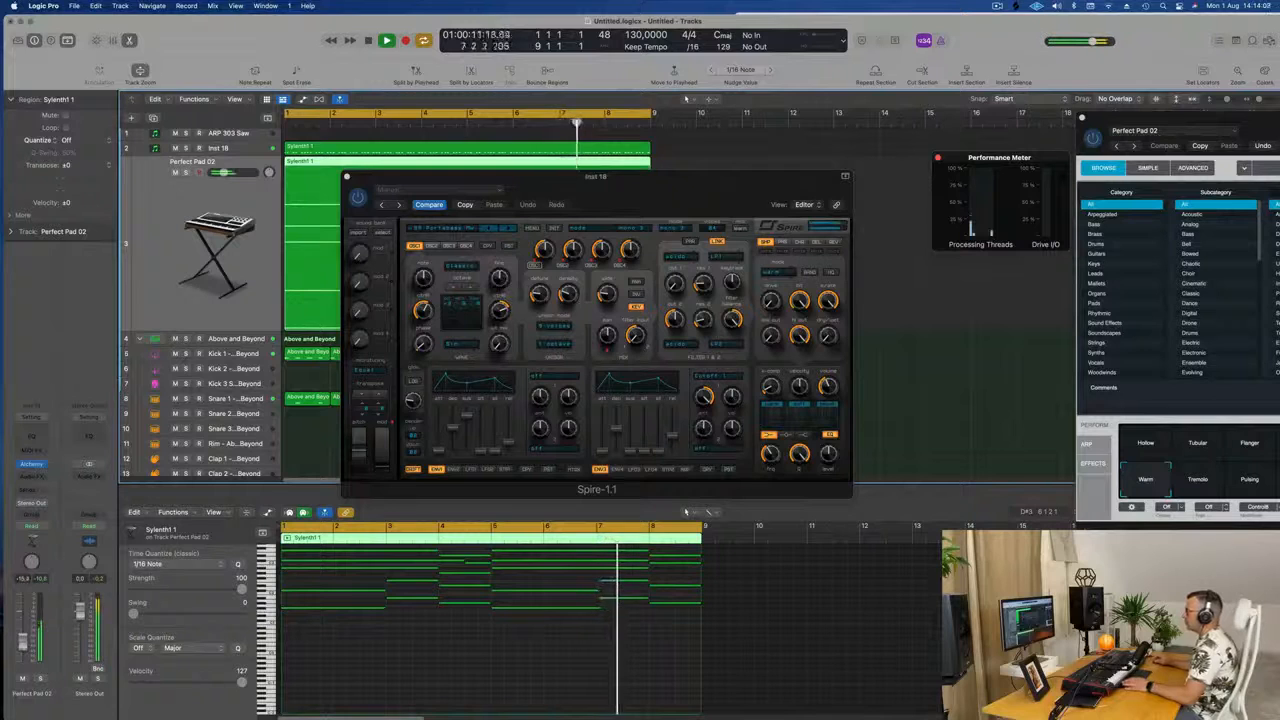
key("Up")
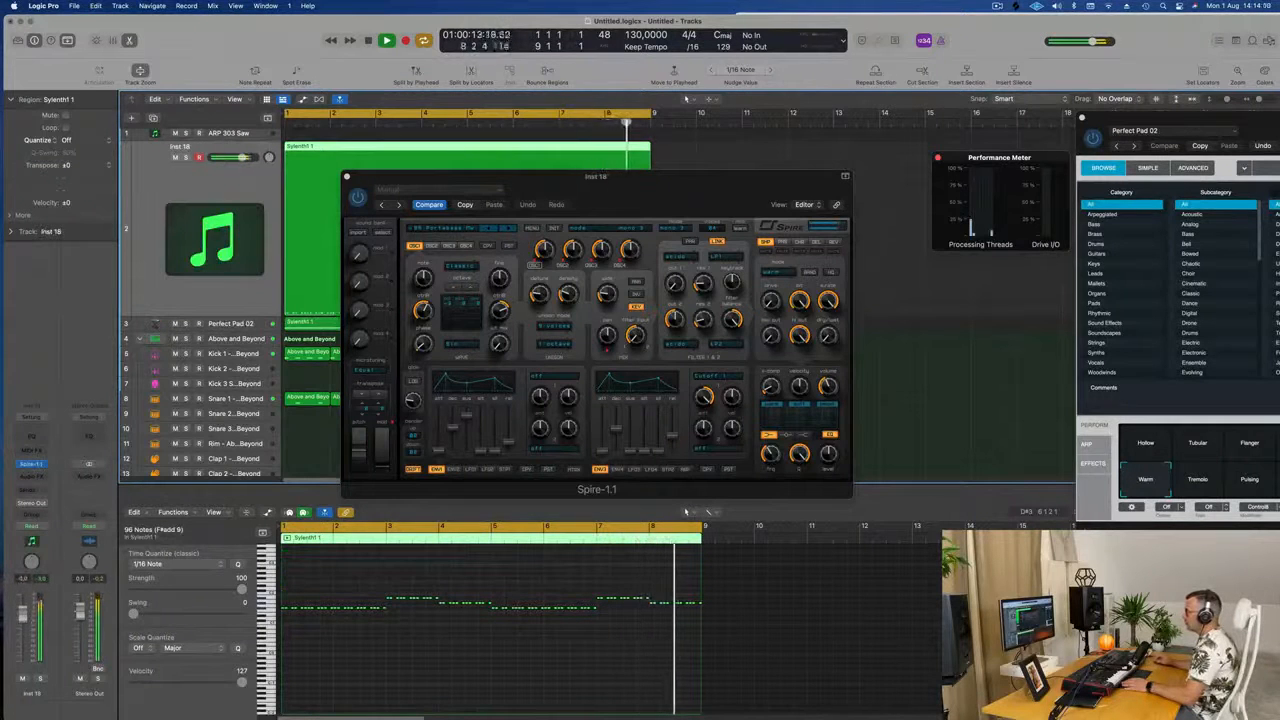
left_click_drag(661, 181, 659, 179)
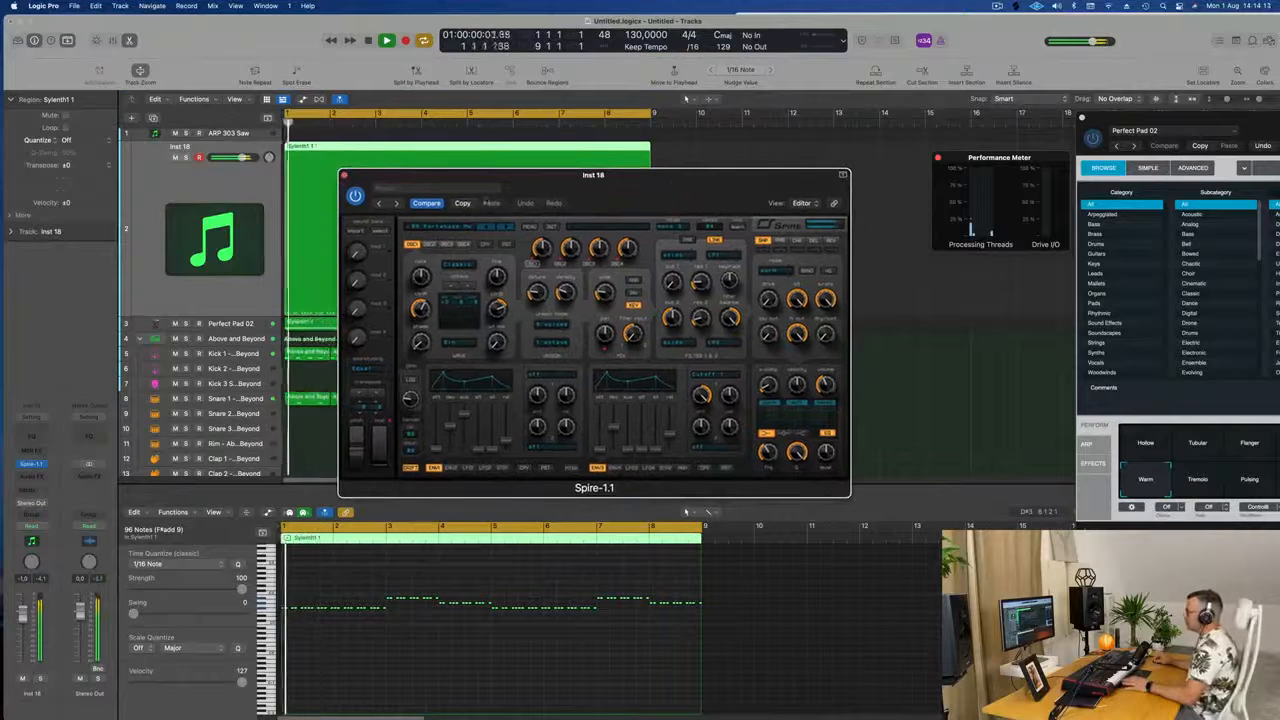
Audition successive Spire presets on the bass line while the loop plays.
left_click(505, 228)
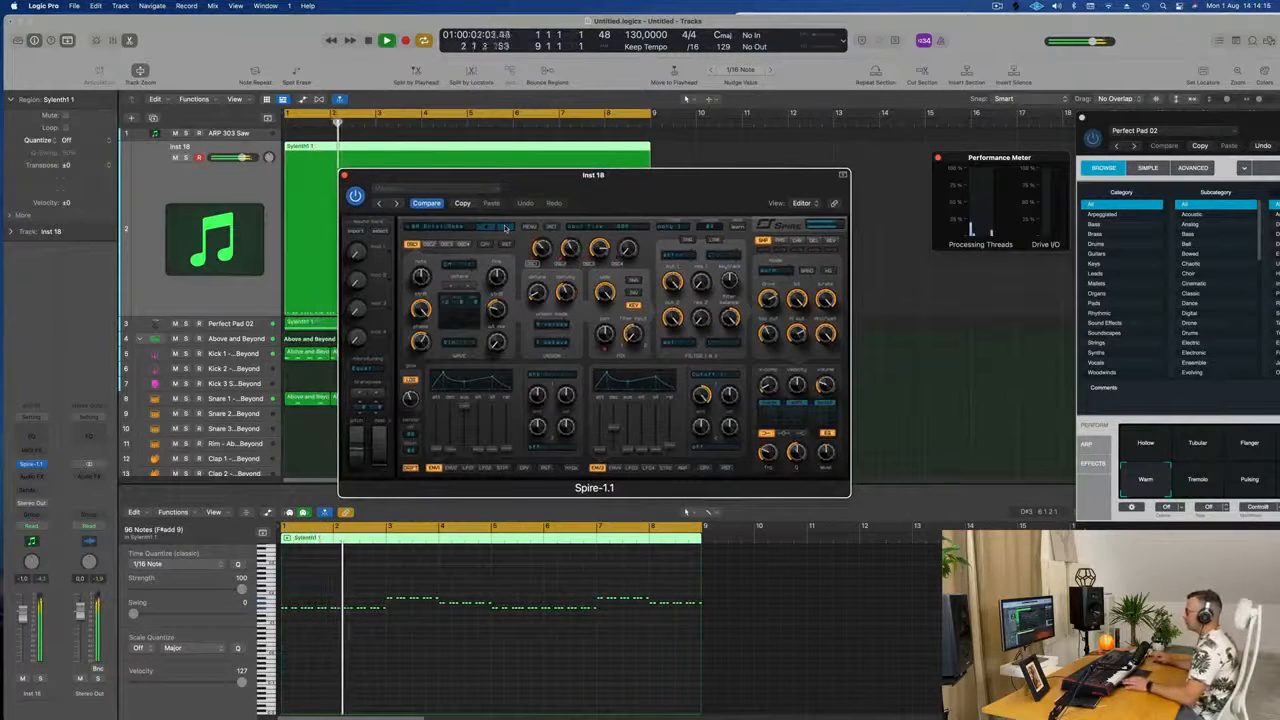
left_click(505, 228)
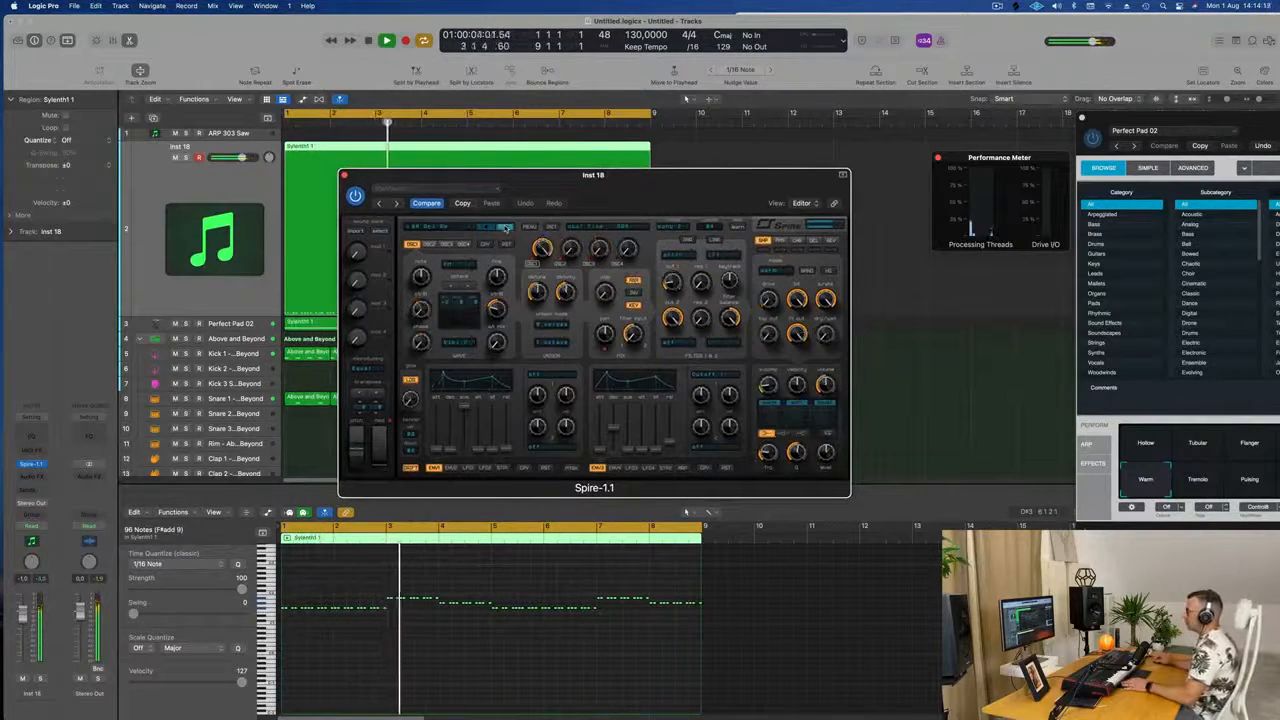
left_click(505, 228)
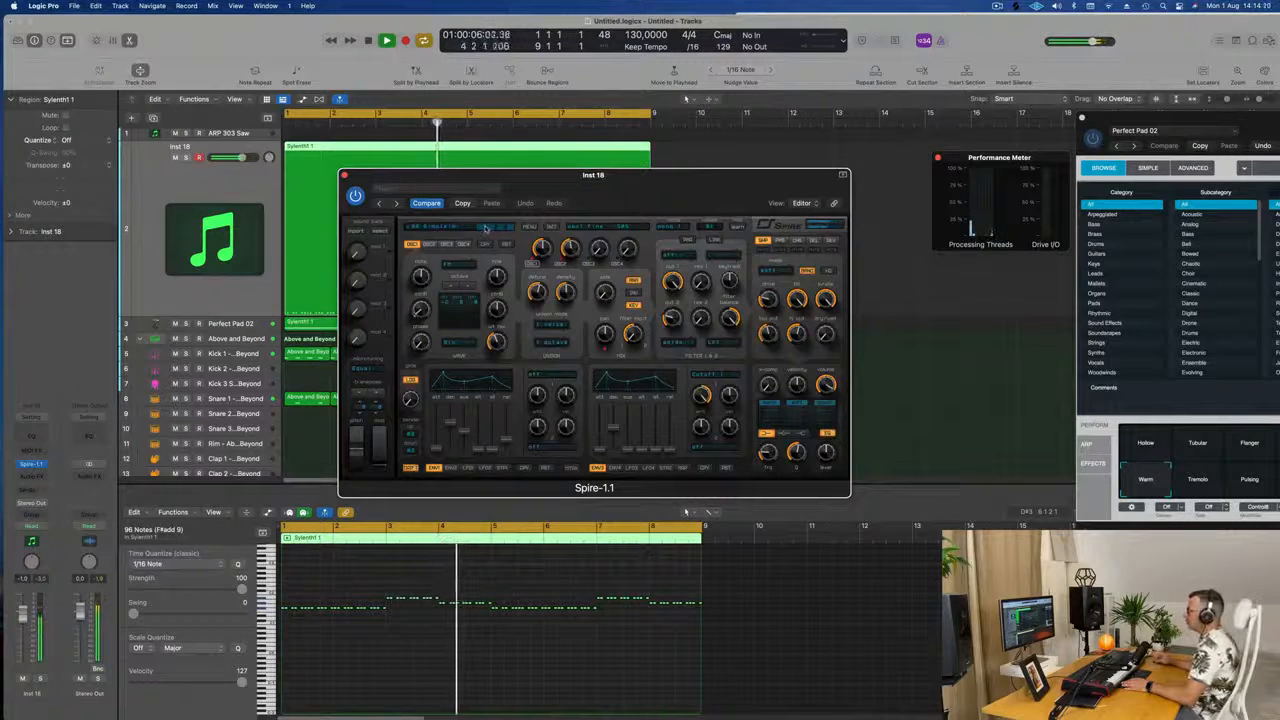
left_click(485, 228)
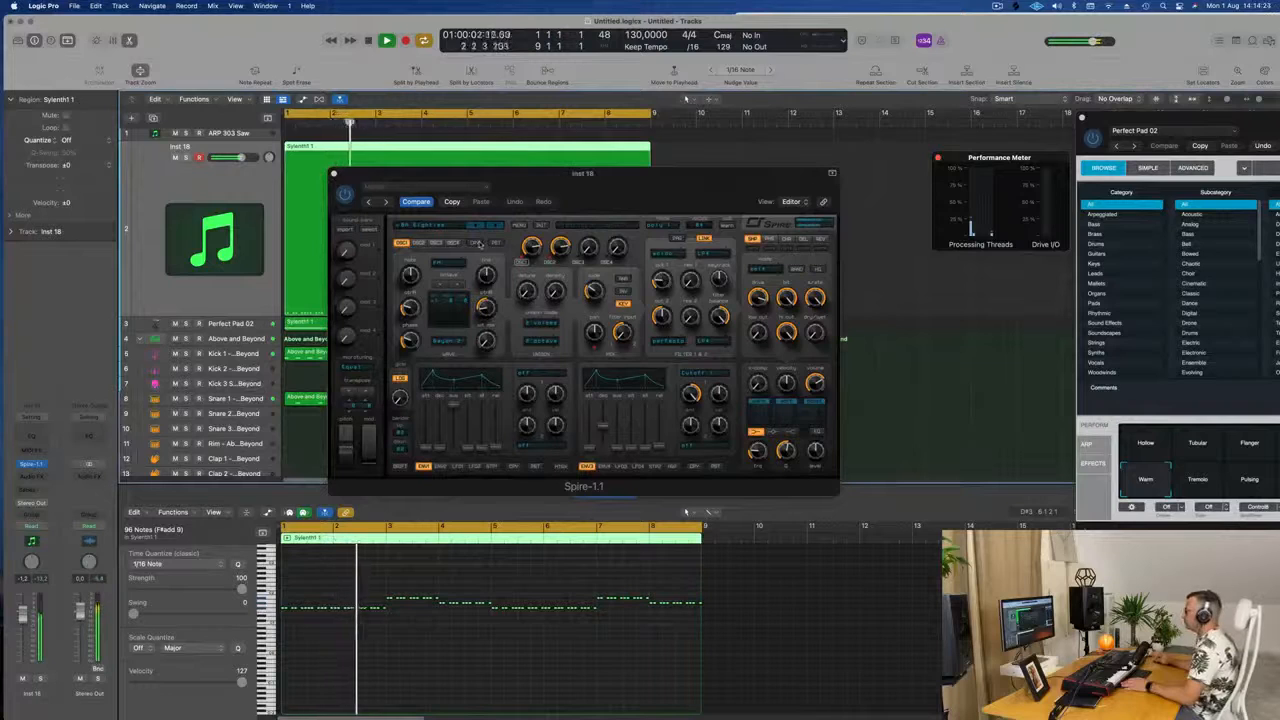
left_click(495, 229)
left_click(495, 229)
left_click(495, 229)
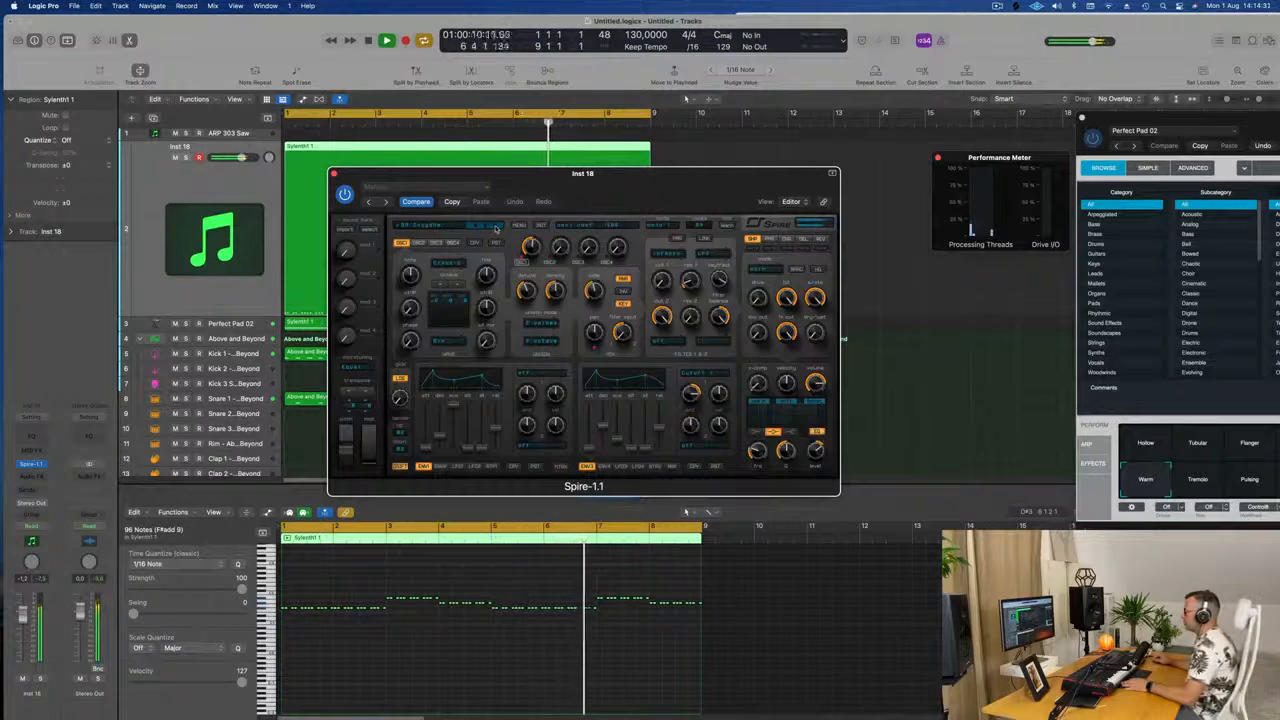
left_click_drag(653, 180, 693, 189)
Bring the Inst 18 Spire window in front of the Perfect Pad 02 Alchemy window and uncover the Inst 18 region.
key("space")
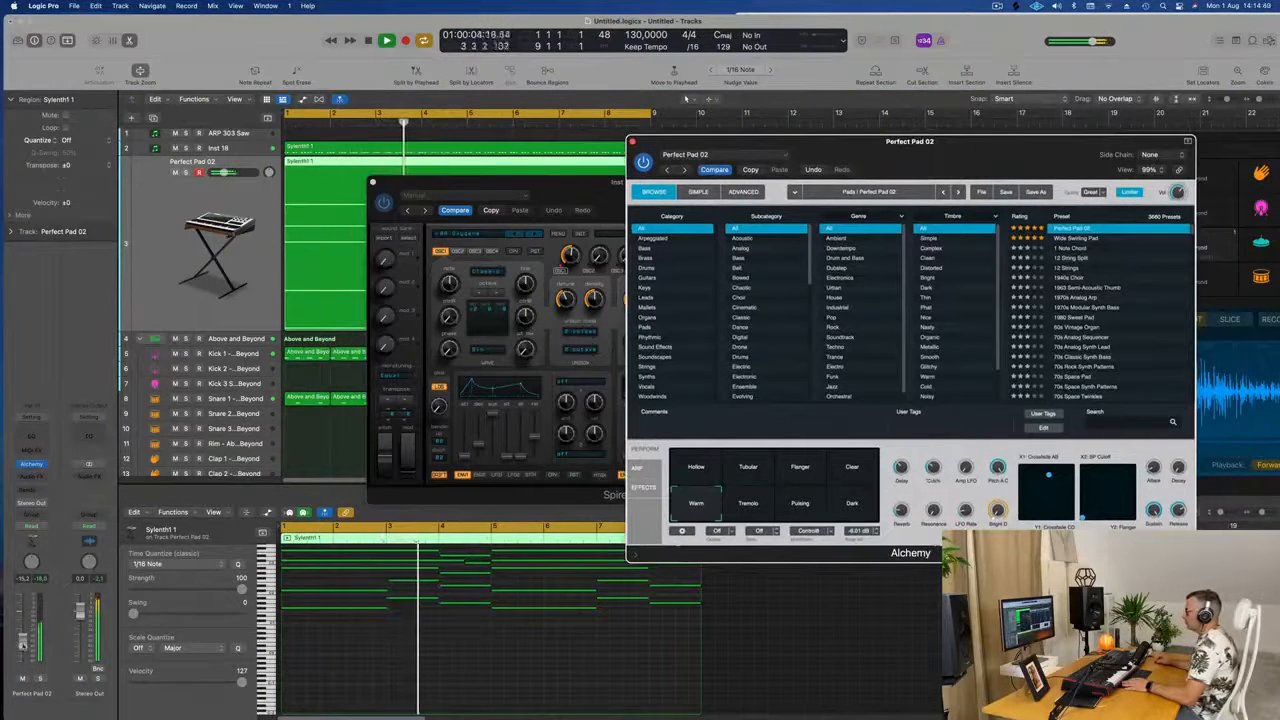
left_click(618, 161)
left_click(631, 143)
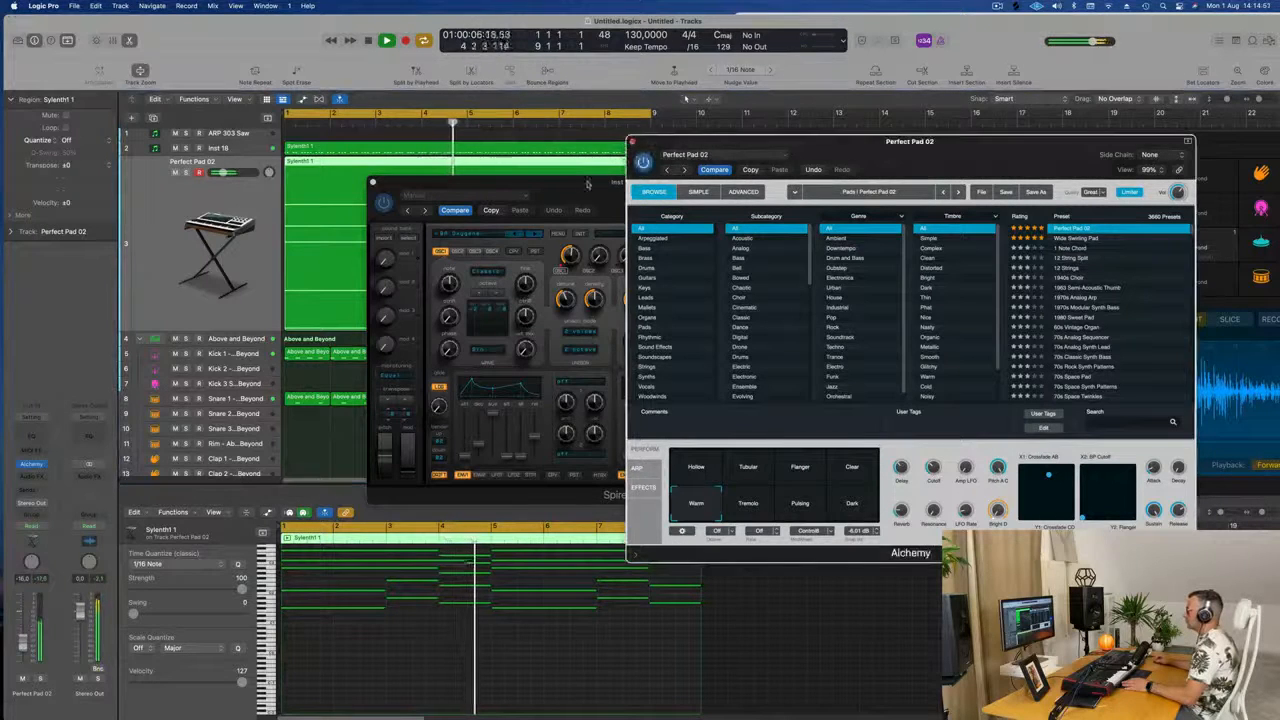
left_click_drag(581, 187, 608, 144)
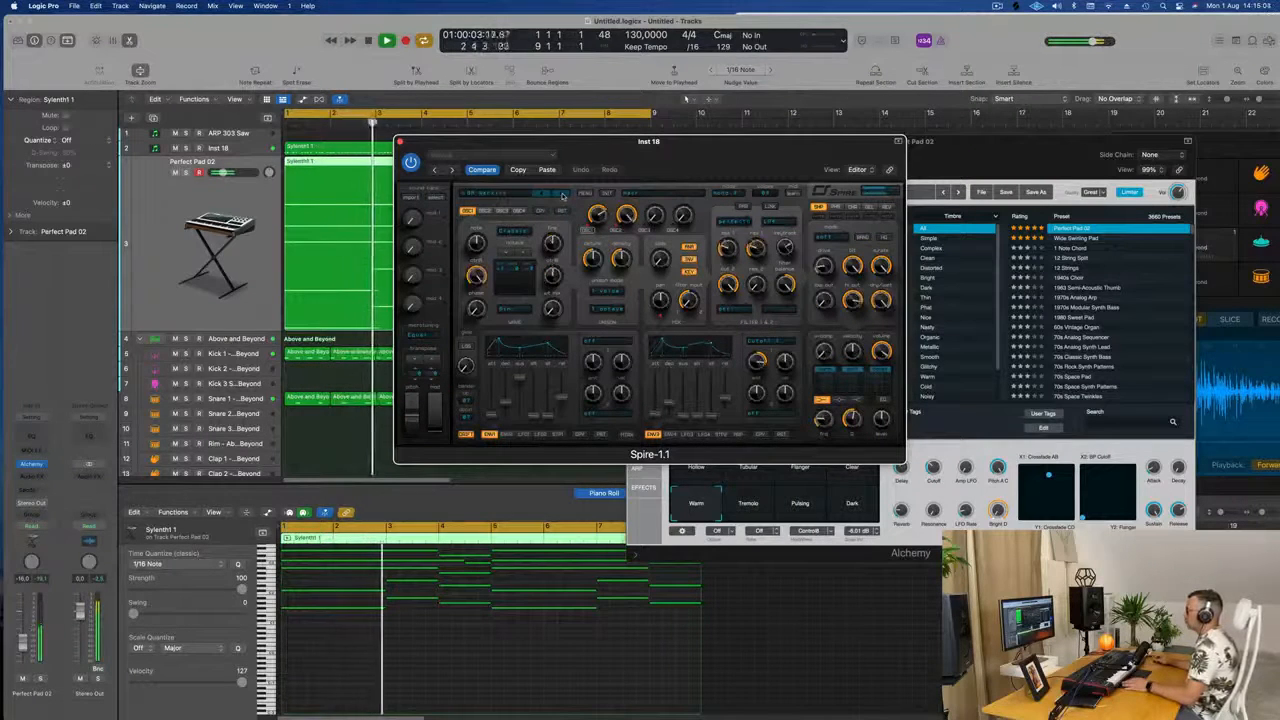
left_click_drag(562, 142, 750, 120)
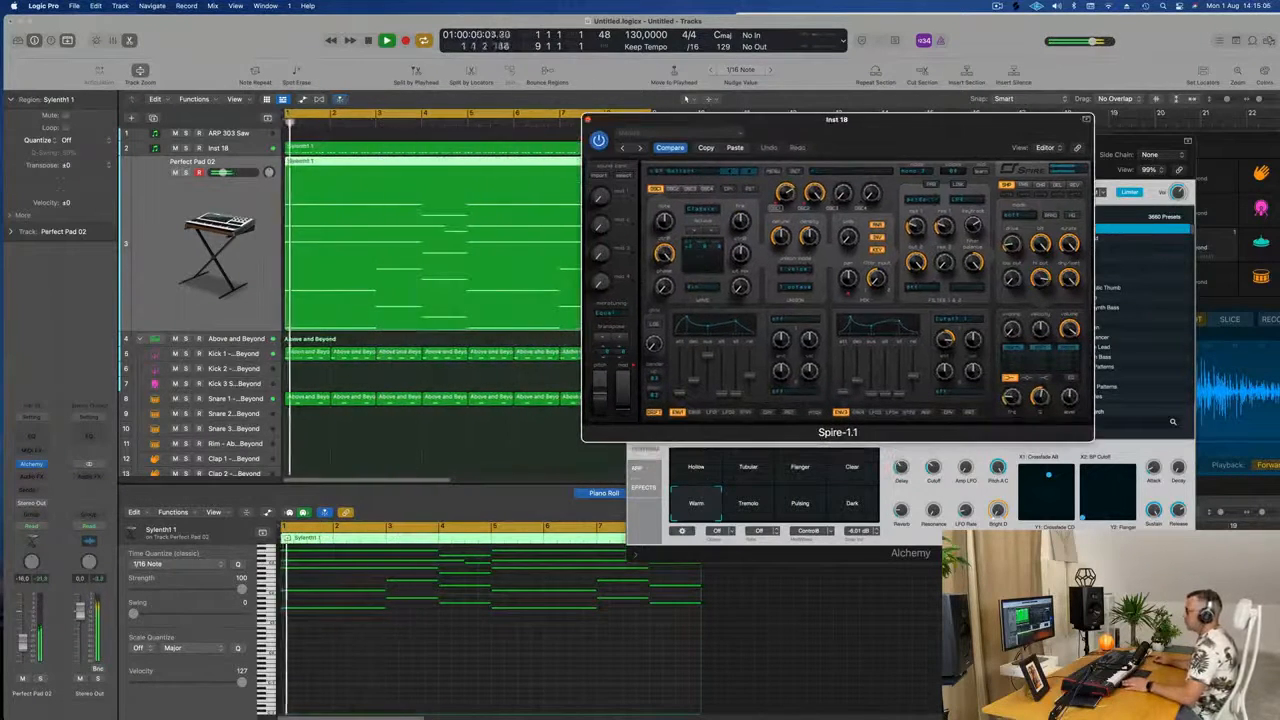
Transpose all the bass notes in the Inst 18 region up one octave.
left_click(409, 152)
left_click(442, 663)
key("alt+shift+Up")
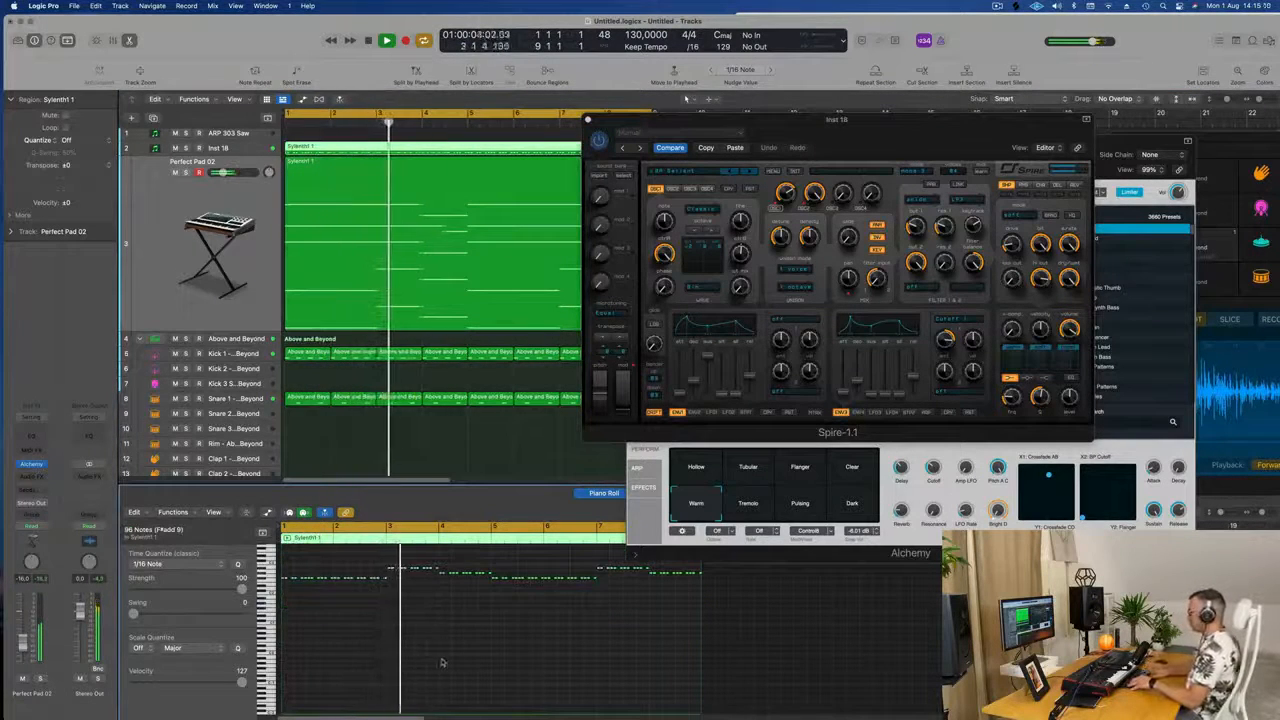
Audition the Binary Prog preset and the ones after it in Spire with the transposed bass line.
left_click_drag(760, 119, 712, 113)
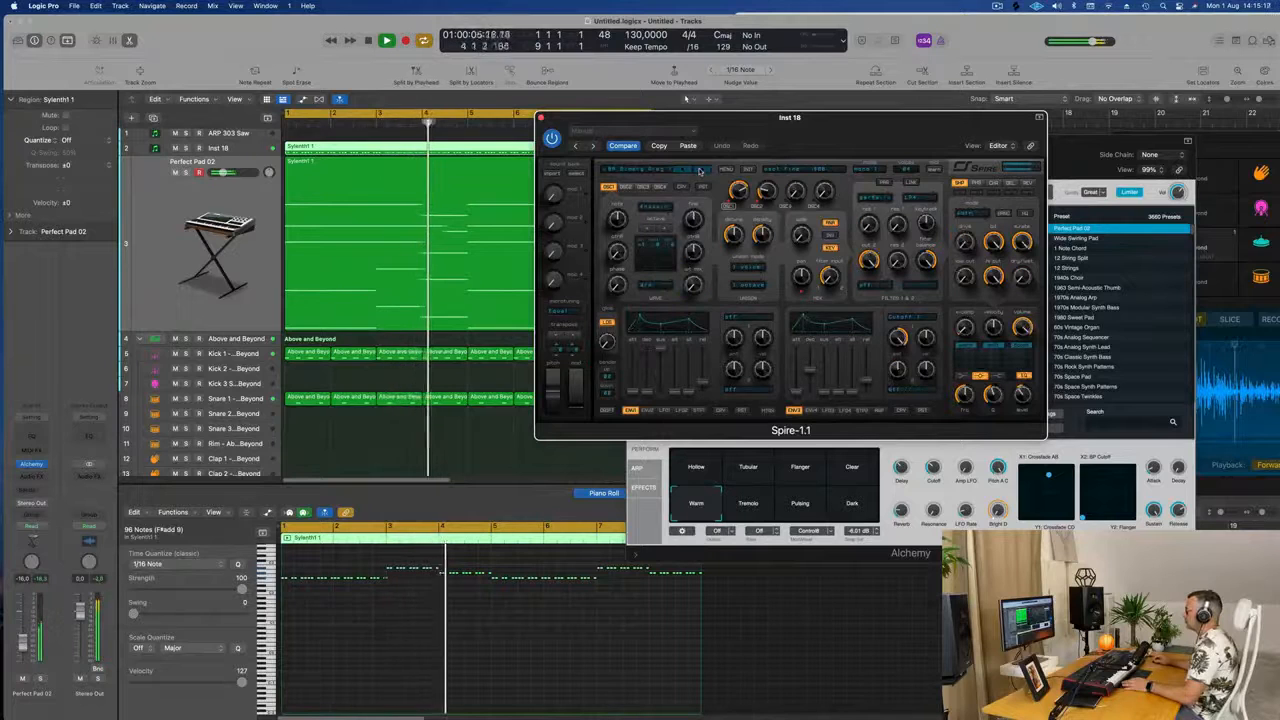
left_click_drag(779, 125, 667, 211)
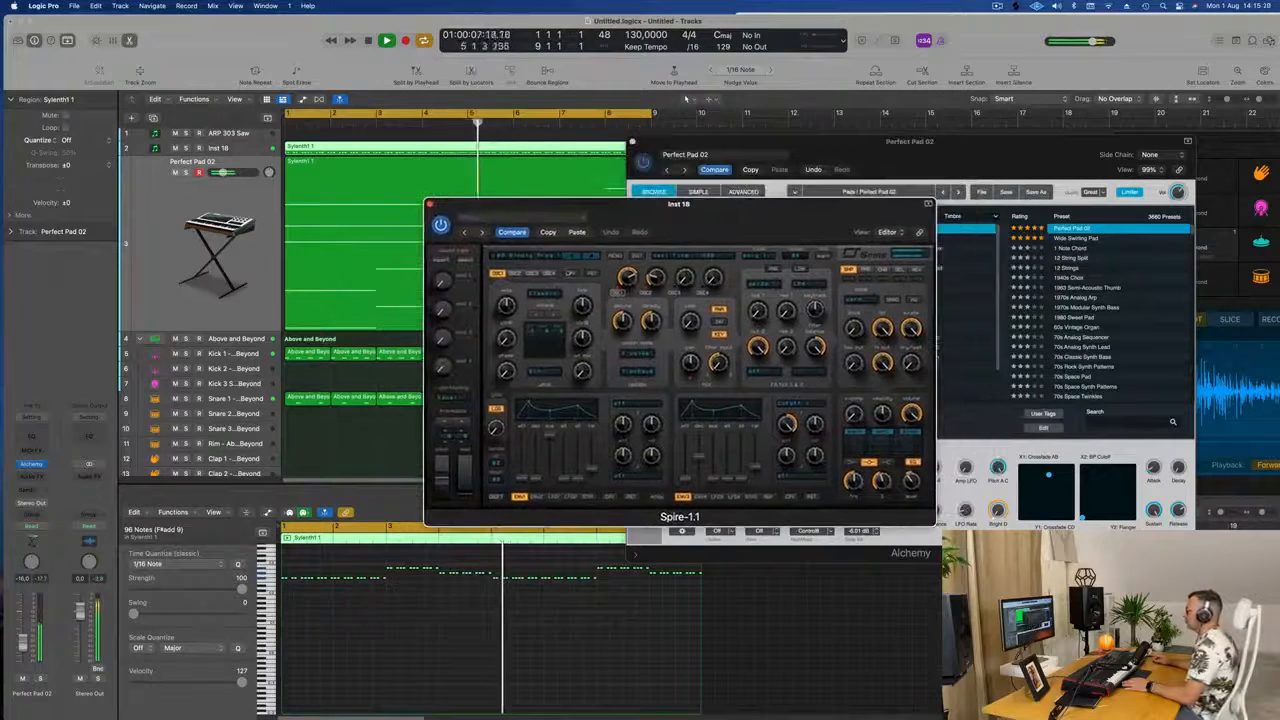
left_click(591, 256)
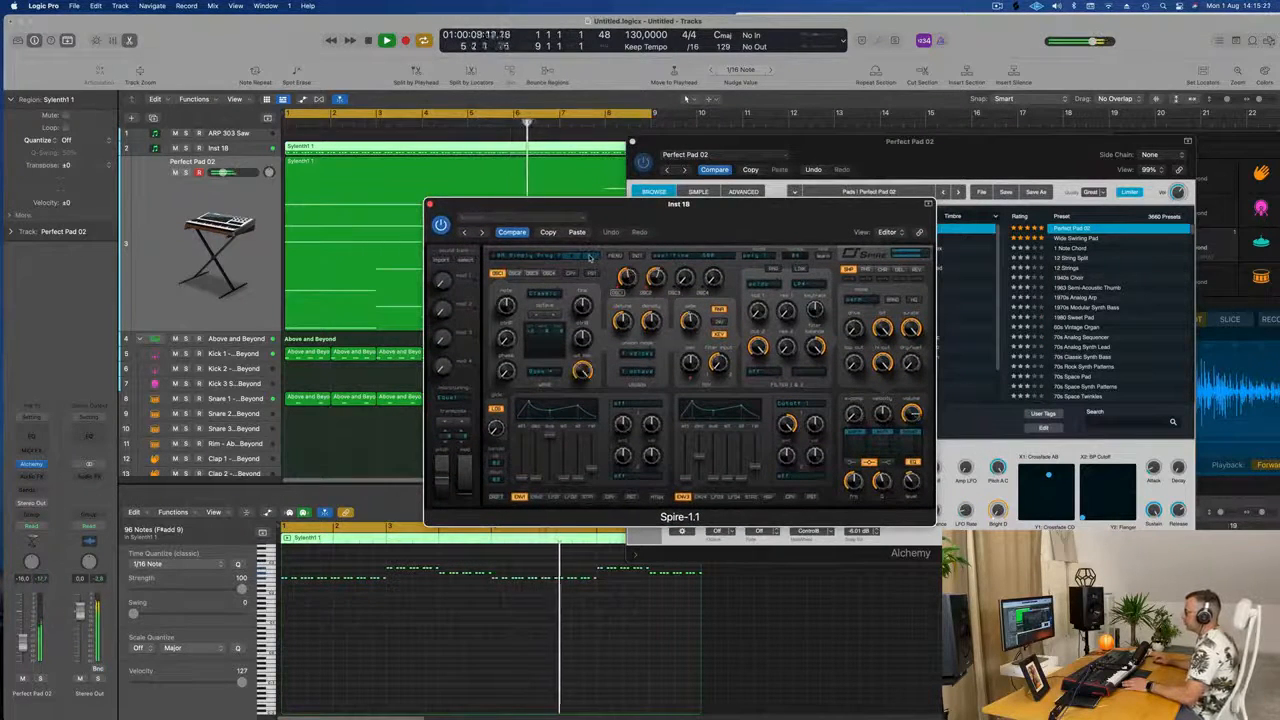
left_click_drag(684, 212, 784, 206)
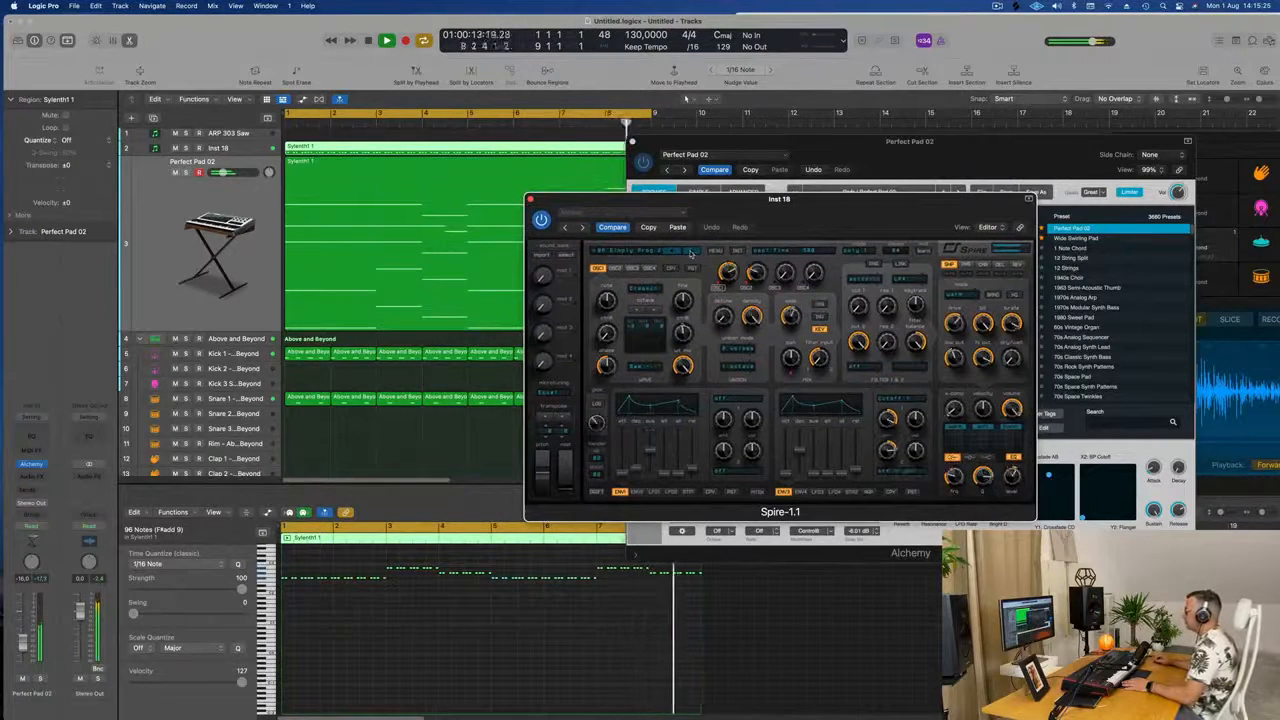
Compare further Spire bass presets in both directions and settle on the Binary Prog preset.
left_click(691, 253)
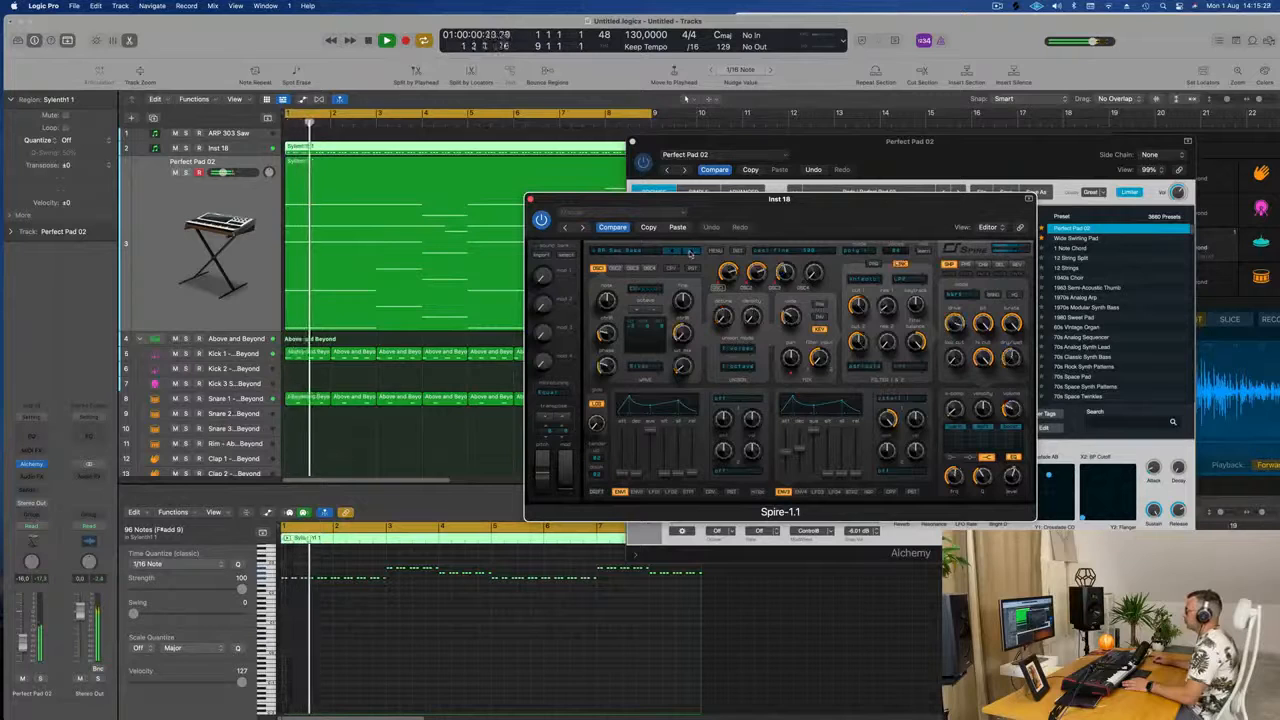
left_click(698, 253)
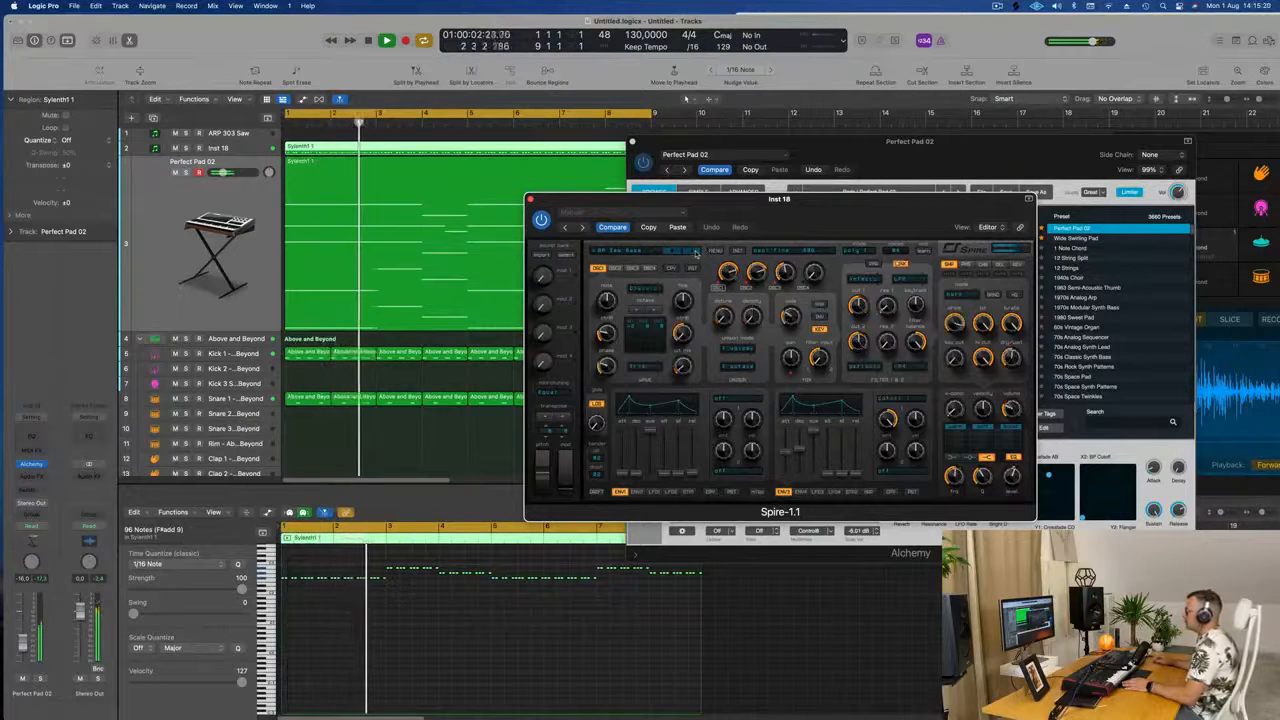
left_click(697, 253)
left_click(696, 253)
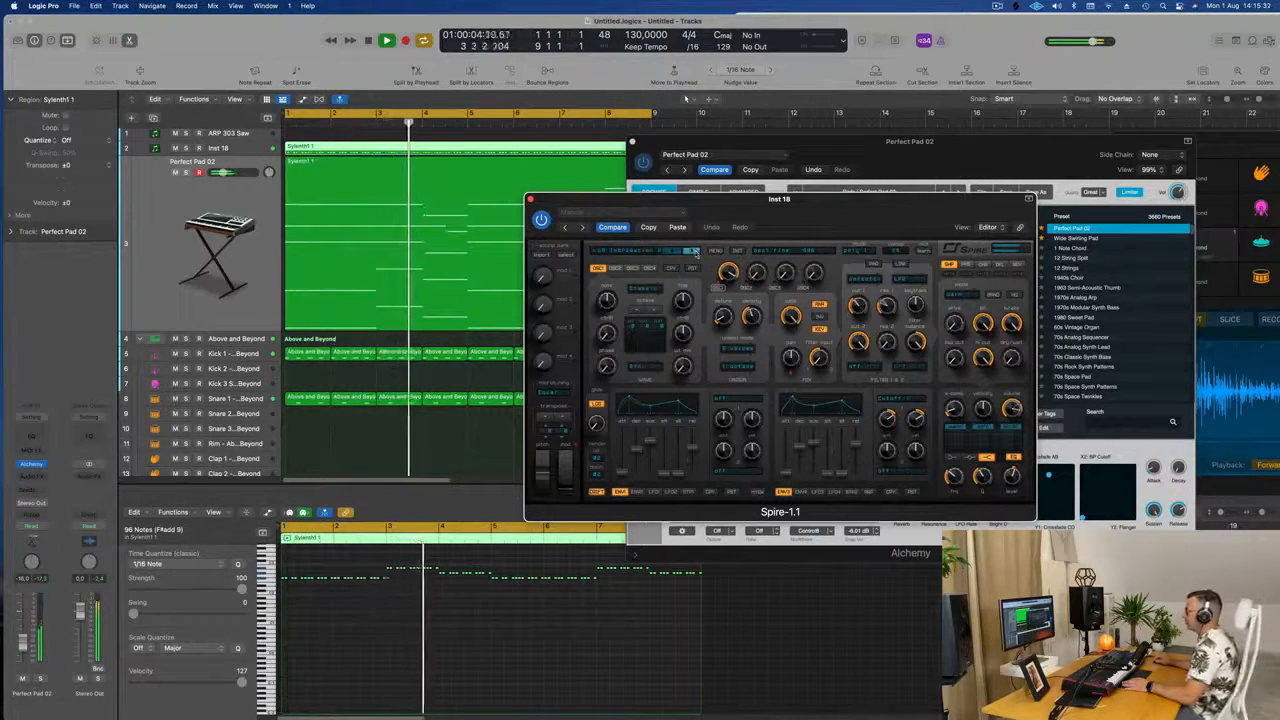
left_click(674, 252)
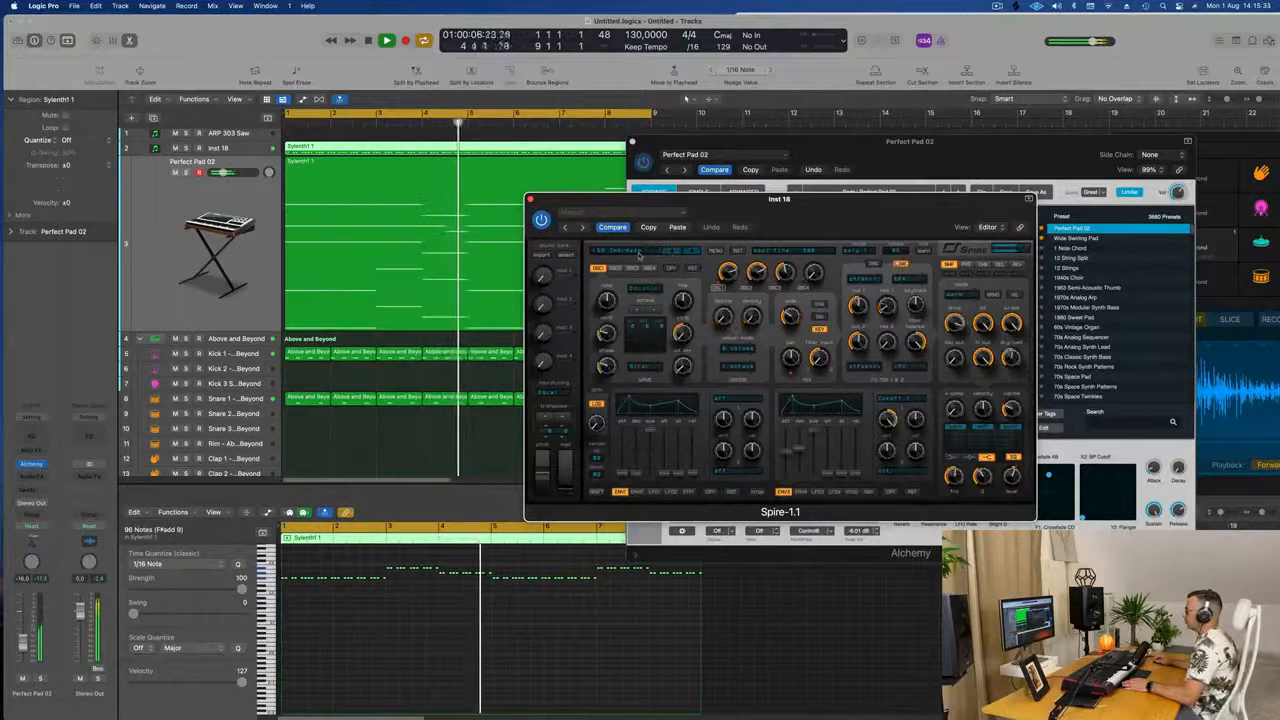
left_click(674, 253)
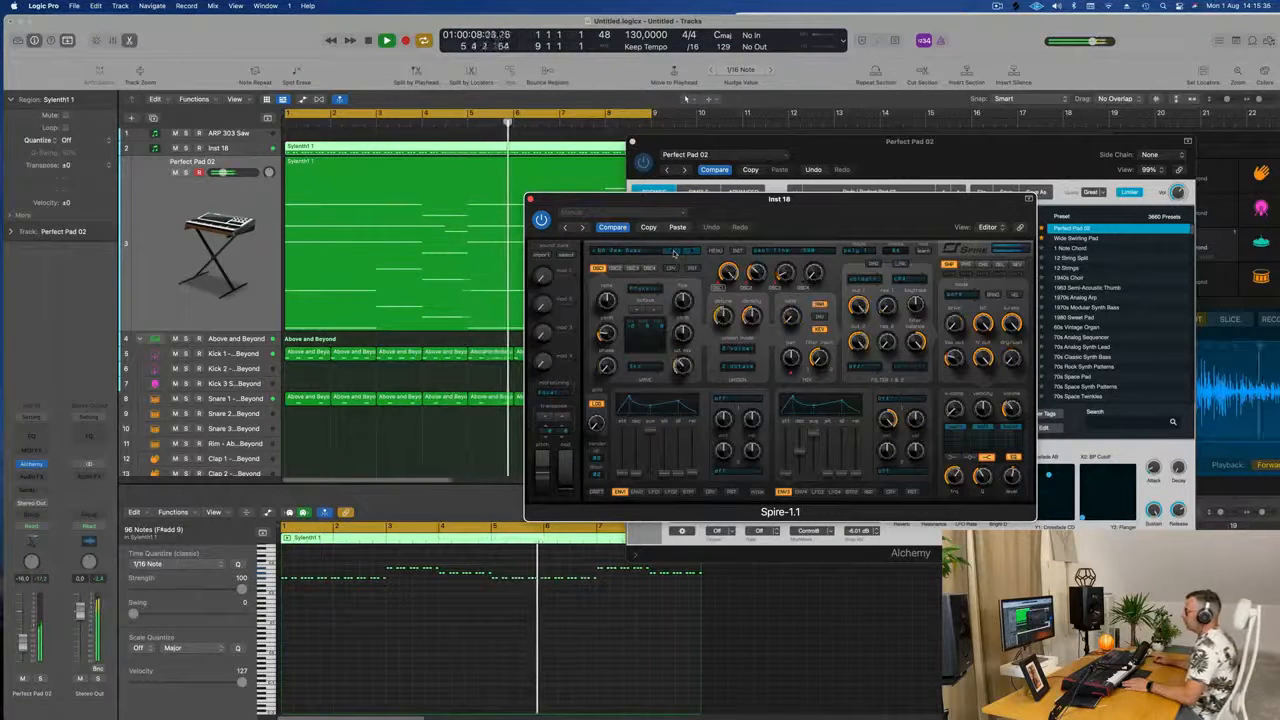
left_click(674, 253)
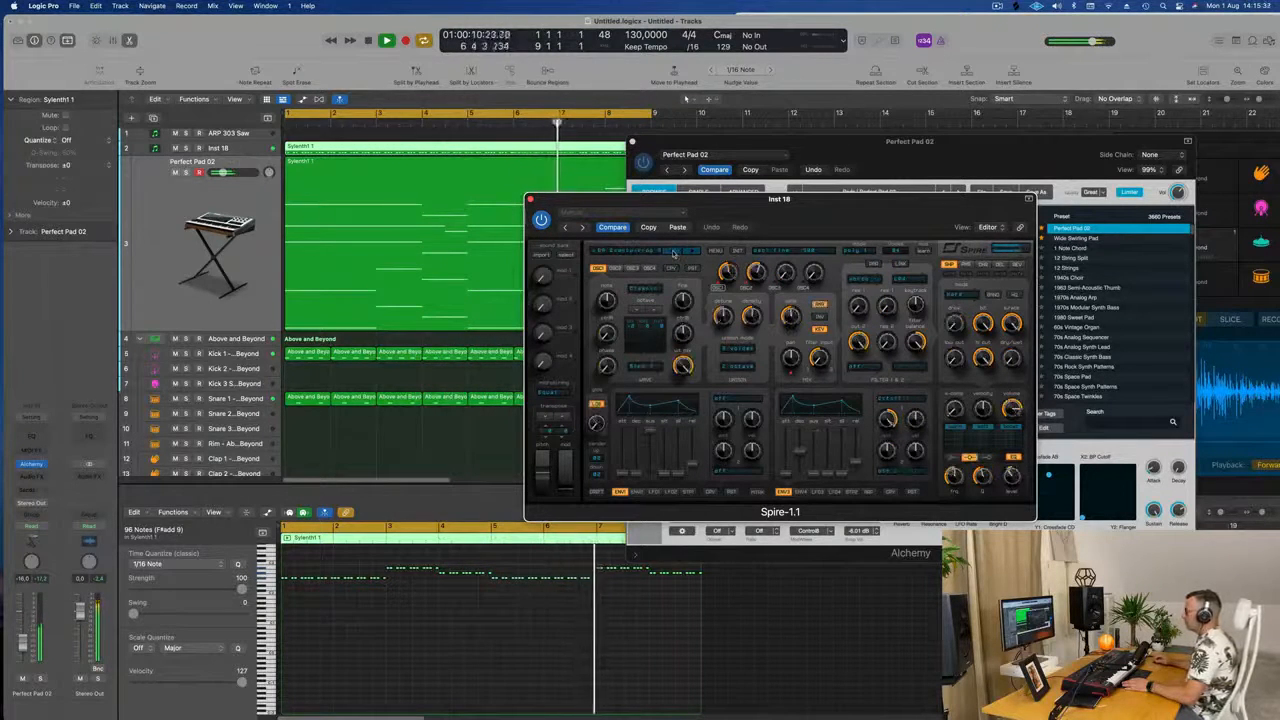
left_click_drag(812, 215, 671, 208)
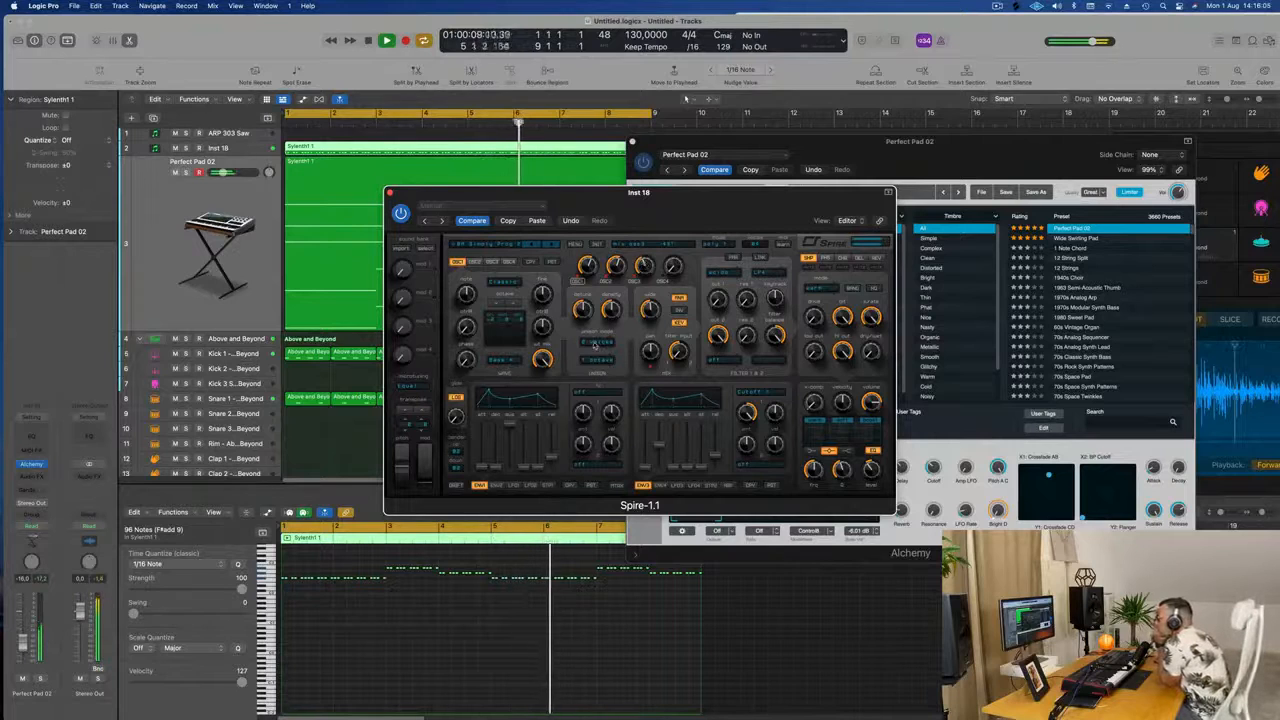
Choose the unison voice count for oscillator 1 in Spire and keep its unison interval at 1 octave.
left_click(594, 345)
left_click(603, 410)
left_click(597, 358)
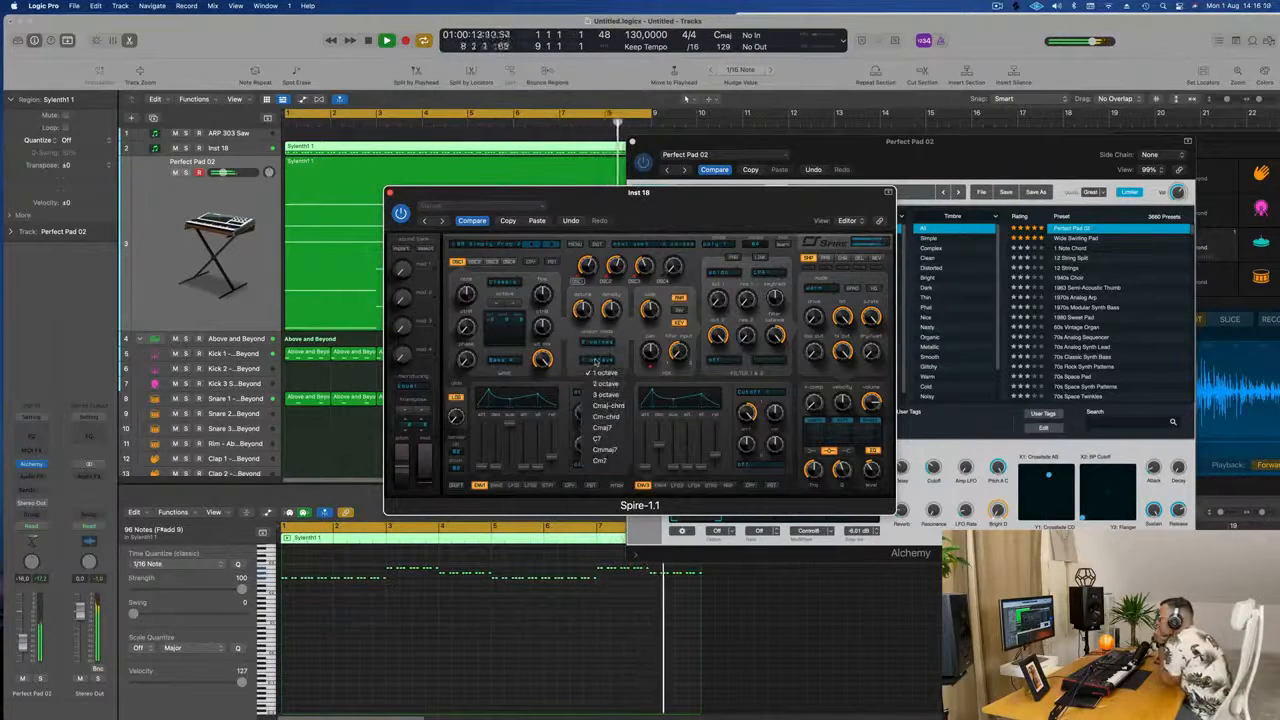
left_click(590, 378)
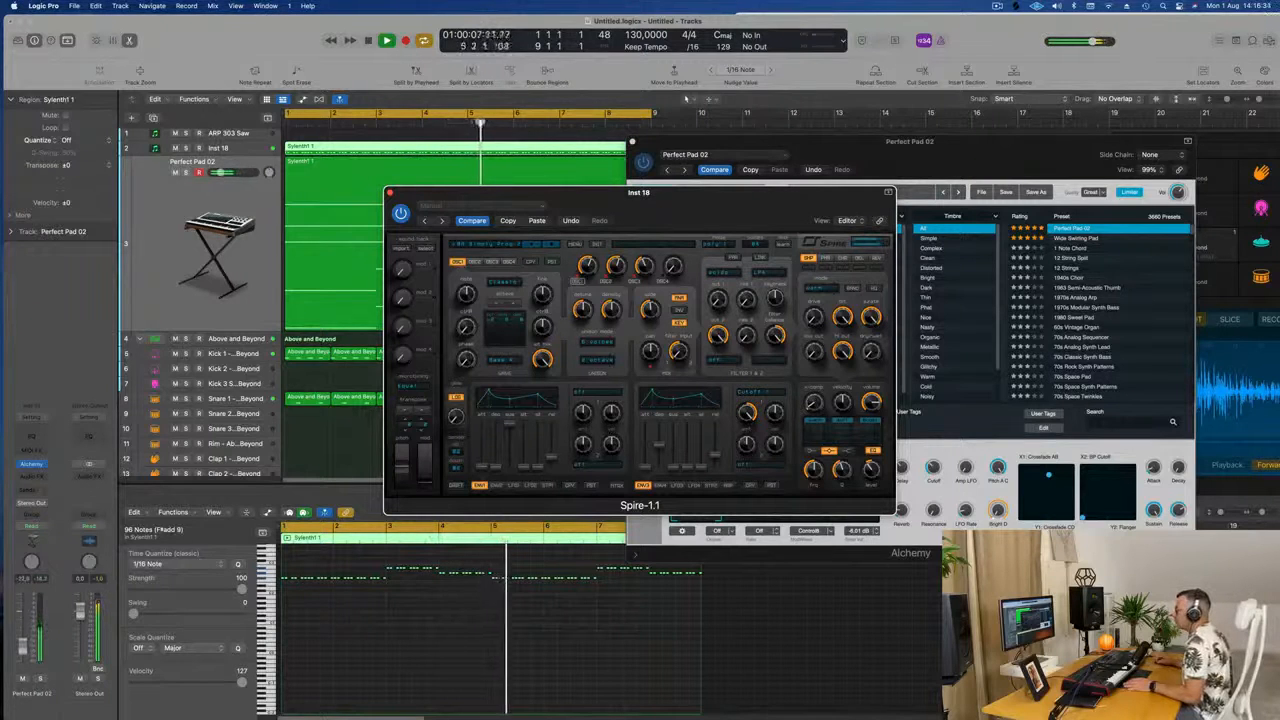
Return to the Inst 18 track and check which MIDI effects are available for it, without inserting one.
left_click(190, 394)
left_click(258, 150)
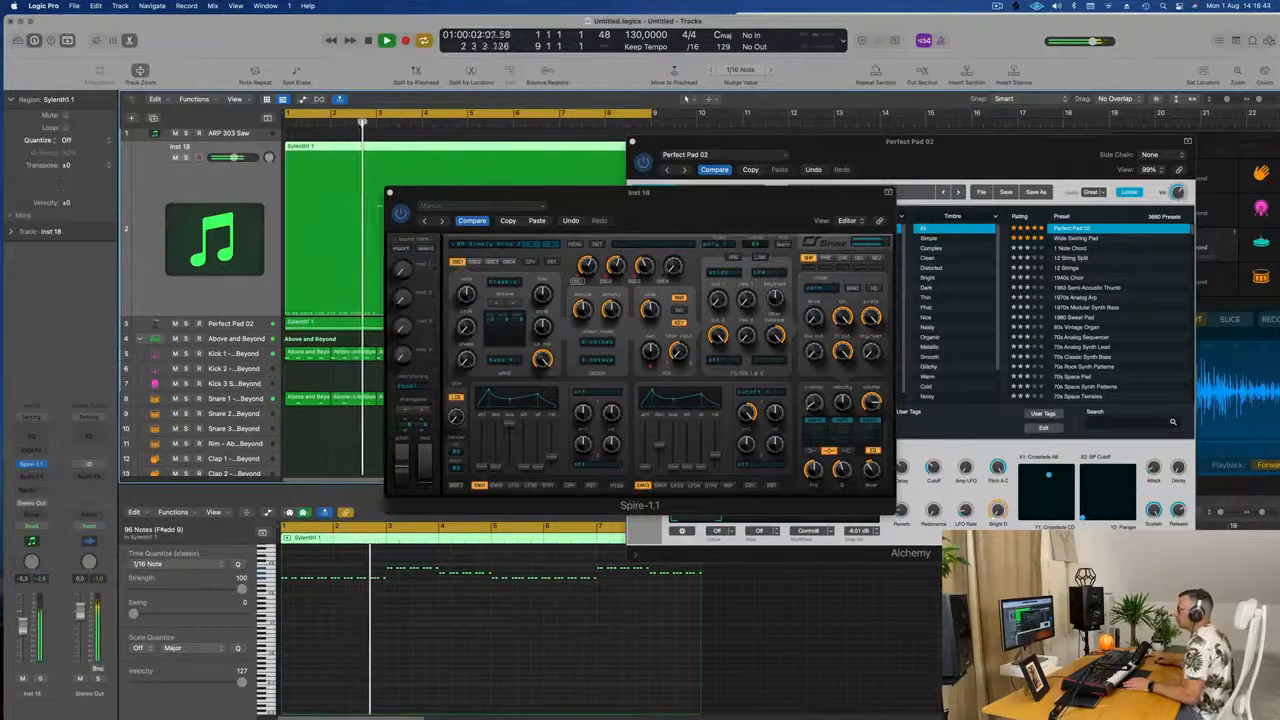
left_click(40, 450)
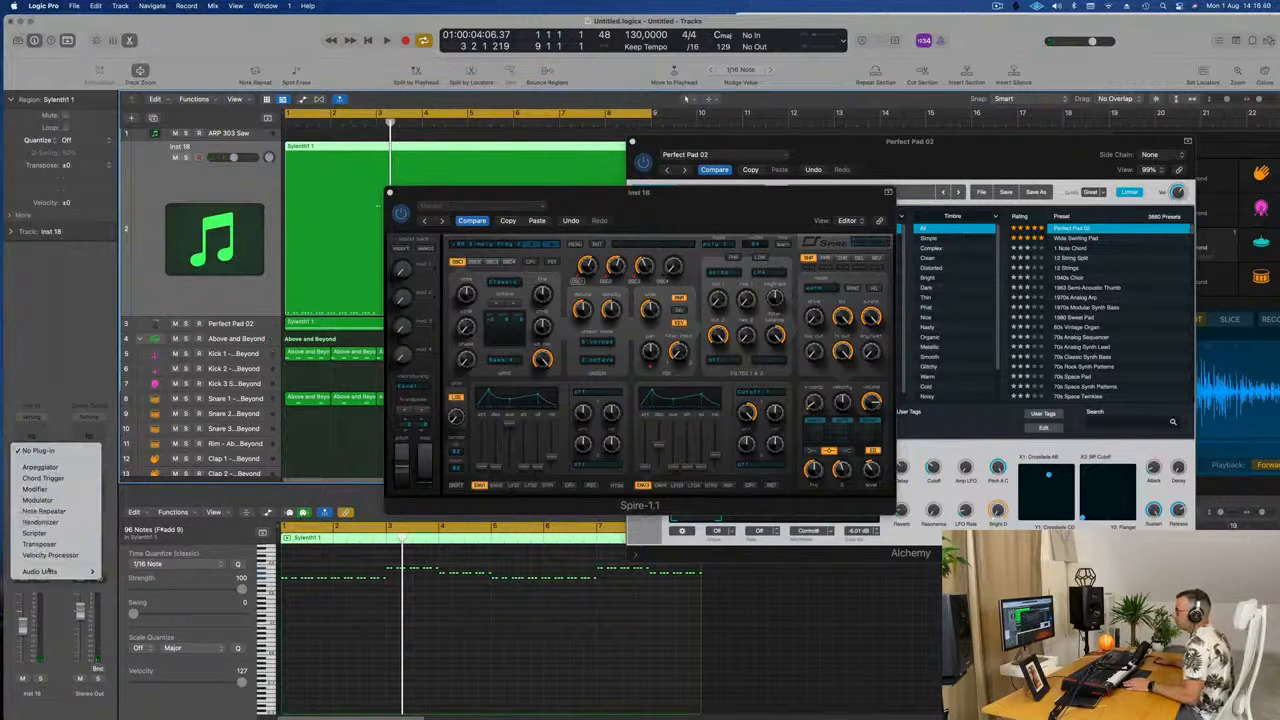
left_click(69, 384)
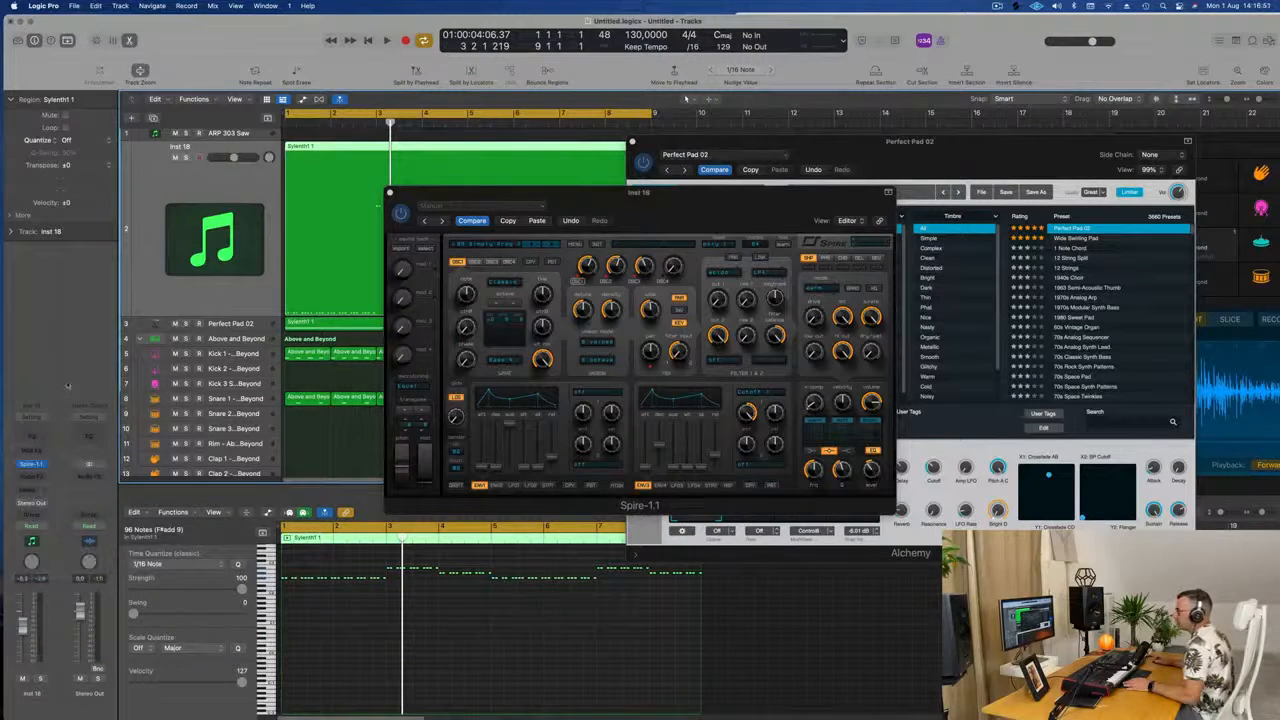
Insert a stereo Compressor after Spire on the Inst 18 track and set its side chain source to Bus 3.
left_click(31, 478)
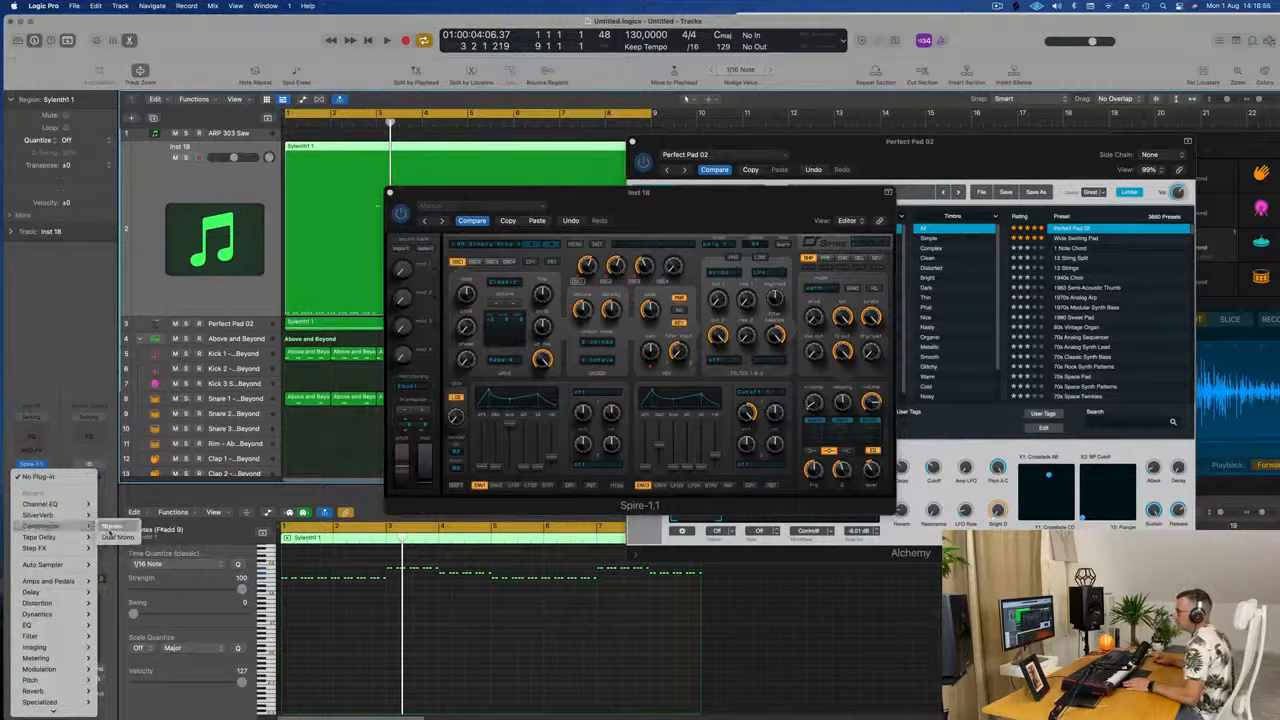
left_click(108, 530)
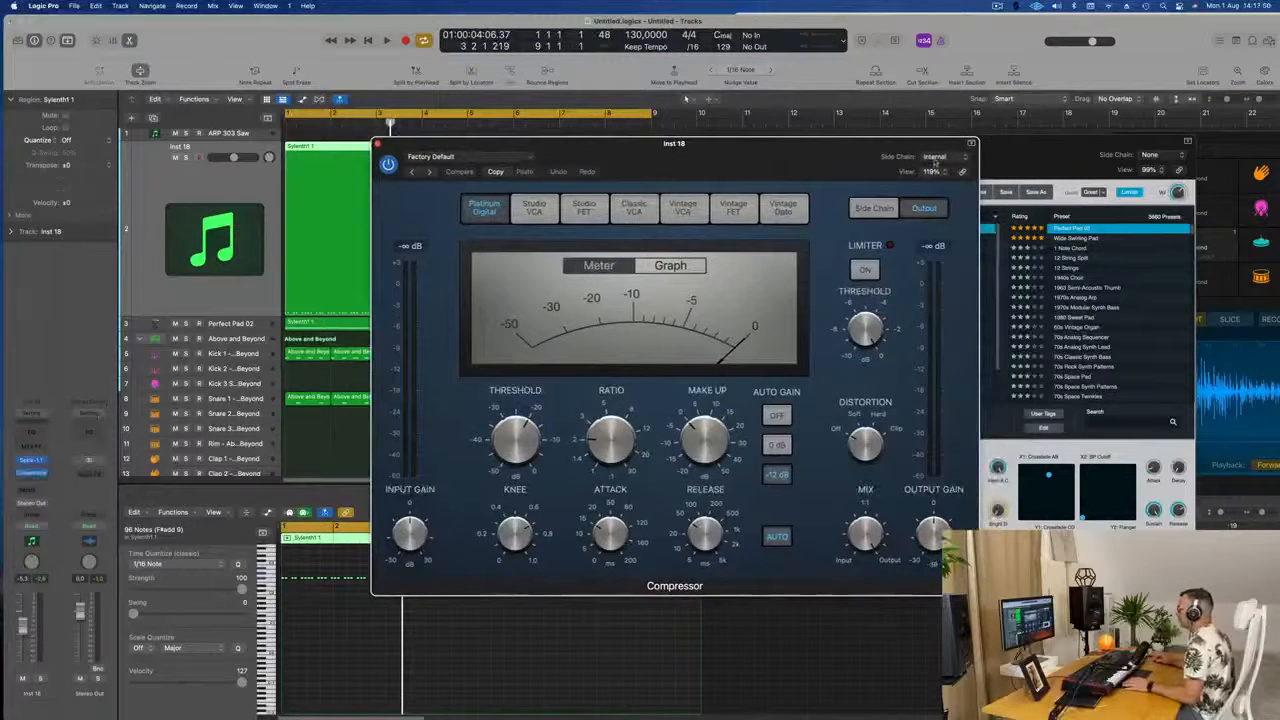
left_click(935, 157)
mouse_move(940, 176)
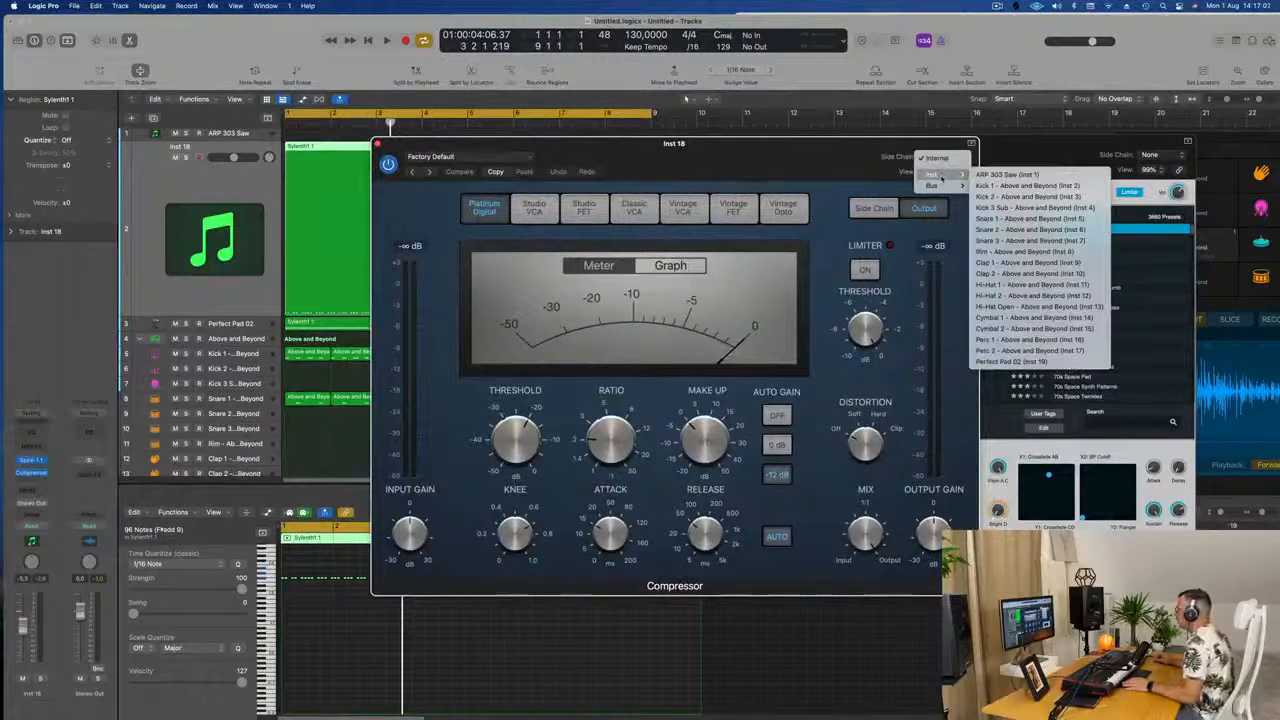
left_click(712, 187)
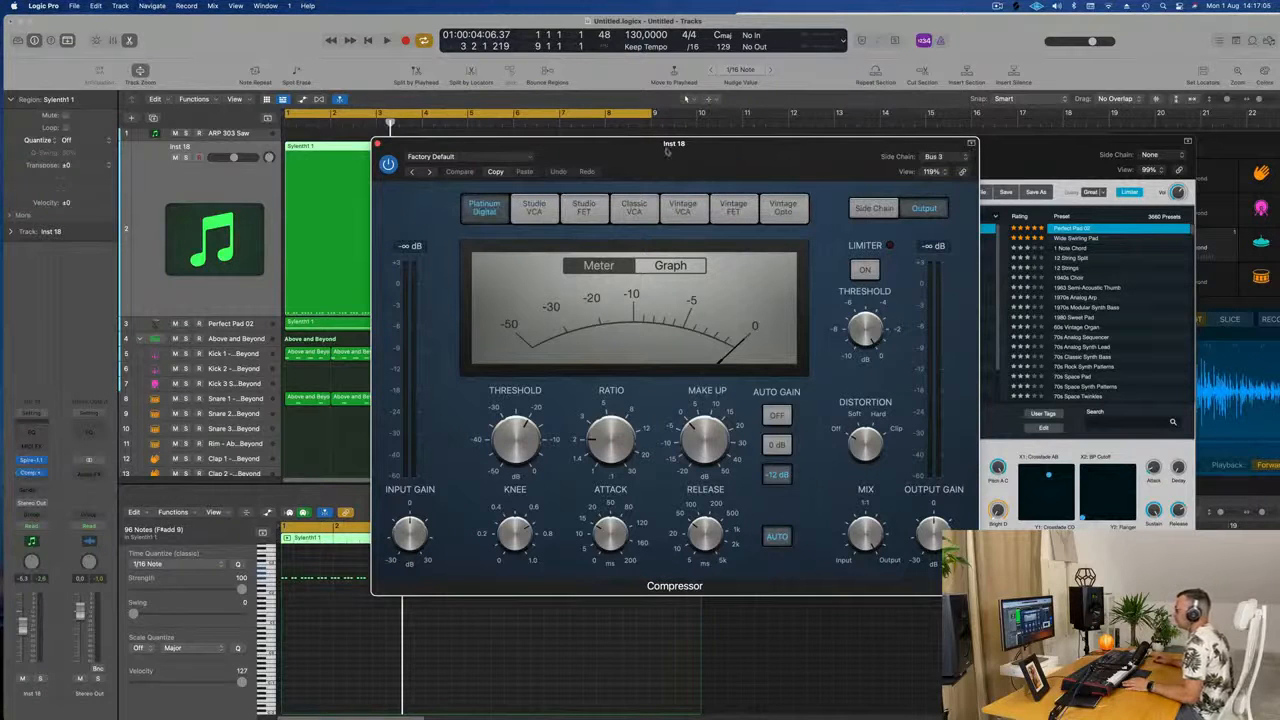
Set the compressor's release to 5.0 ms, turn off automatic release and choose -12 dB auto gain while playing the loop.
key("space")
key("space")
left_click_drag(700, 536, 690, 592)
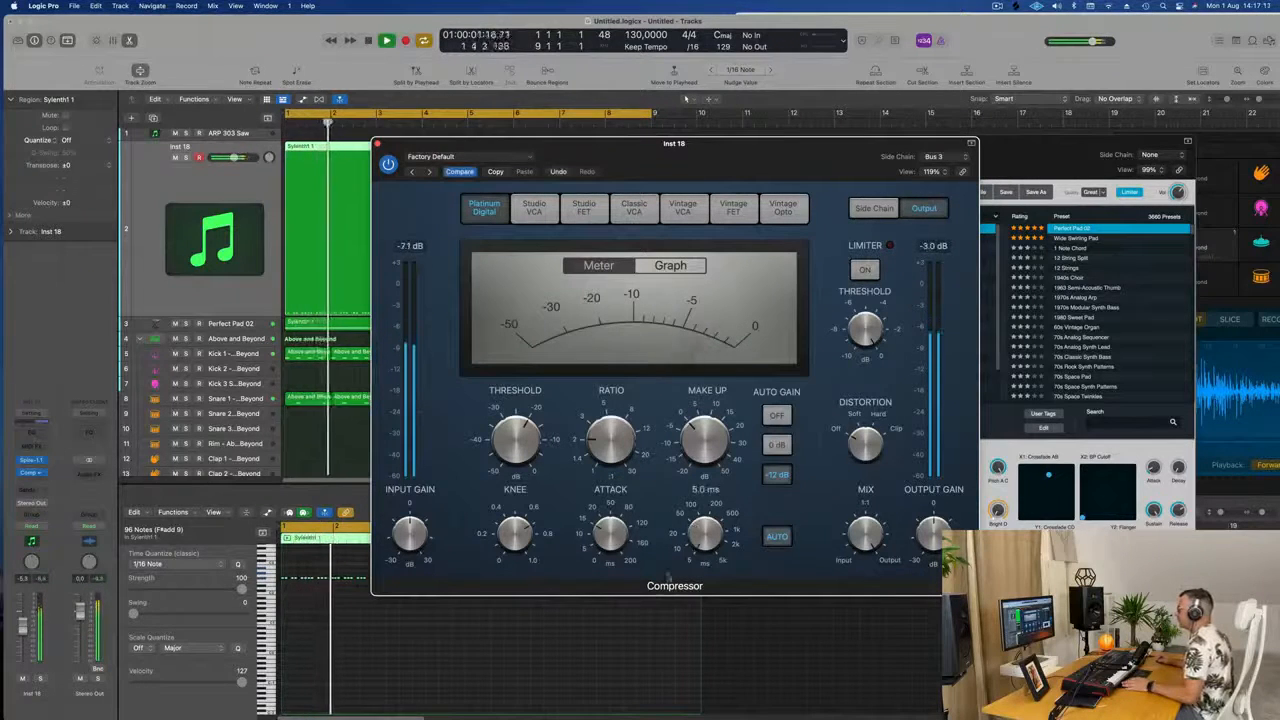
left_click(777, 537)
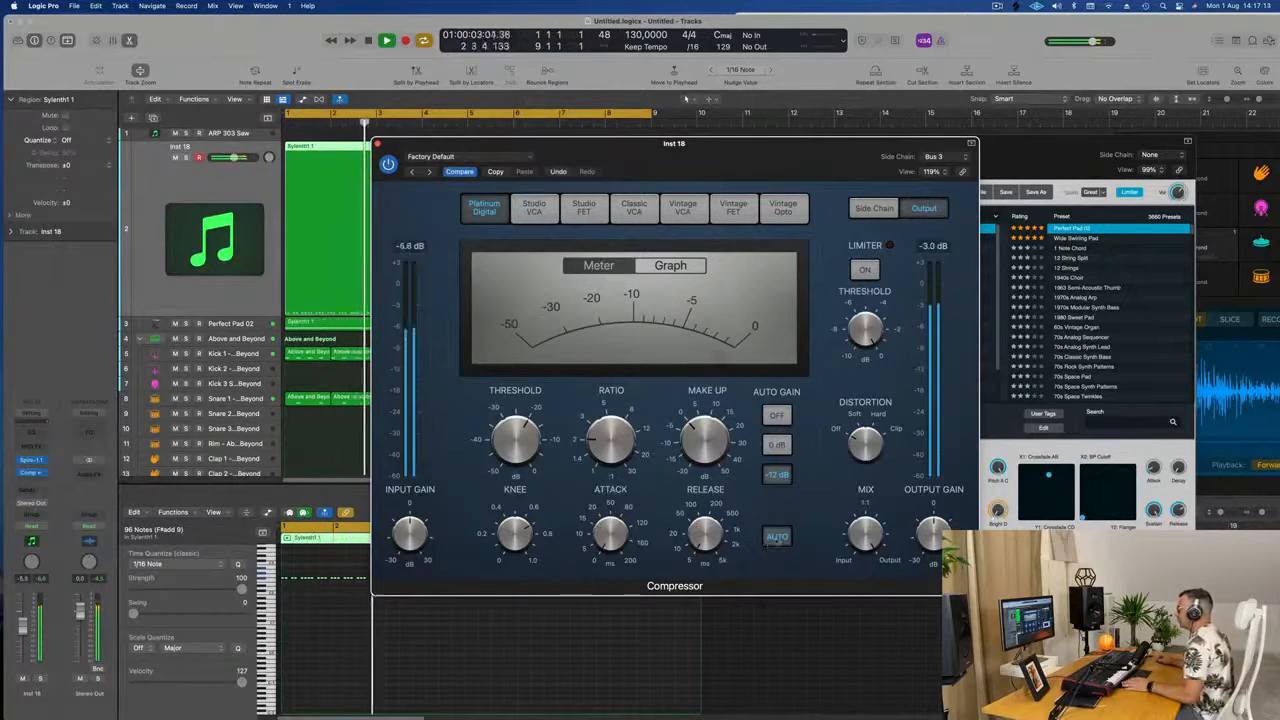
left_click(781, 479)
key("space")
key("space")
Adjust the compressor's threshold to about -21.5 dB and close the Compressor window.
left_click_drag(690, 145, 745, 151)
left_click_drag(573, 449, 573, 456)
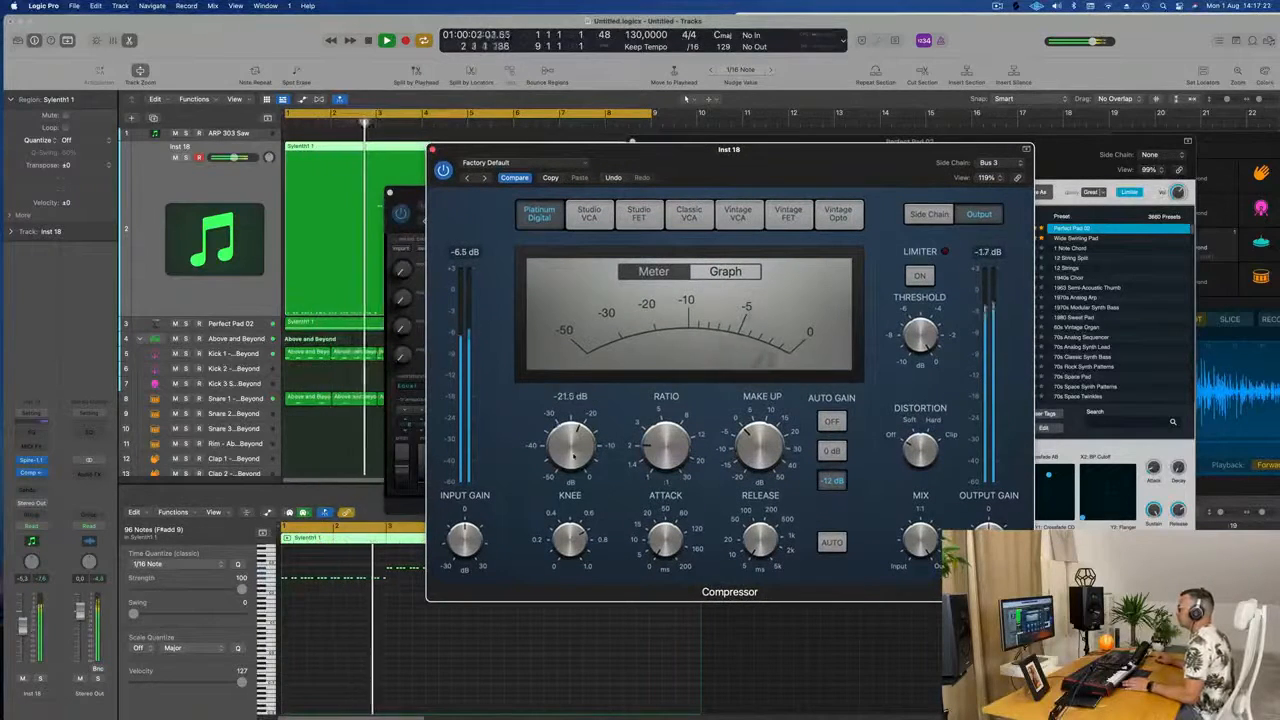
left_click(432, 150)
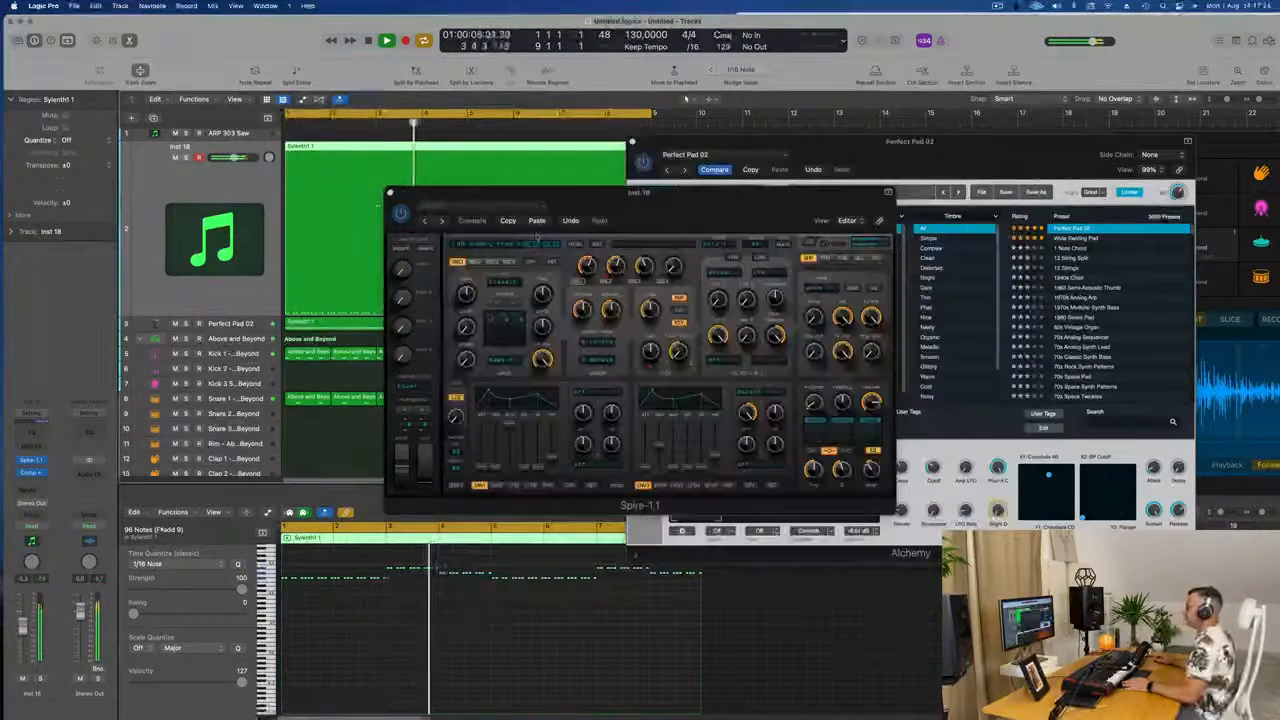
Check the Spire bass patch against the loop and close the Spire and Alchemy plug-in windows.
left_click_drag(631, 200, 746, 197)
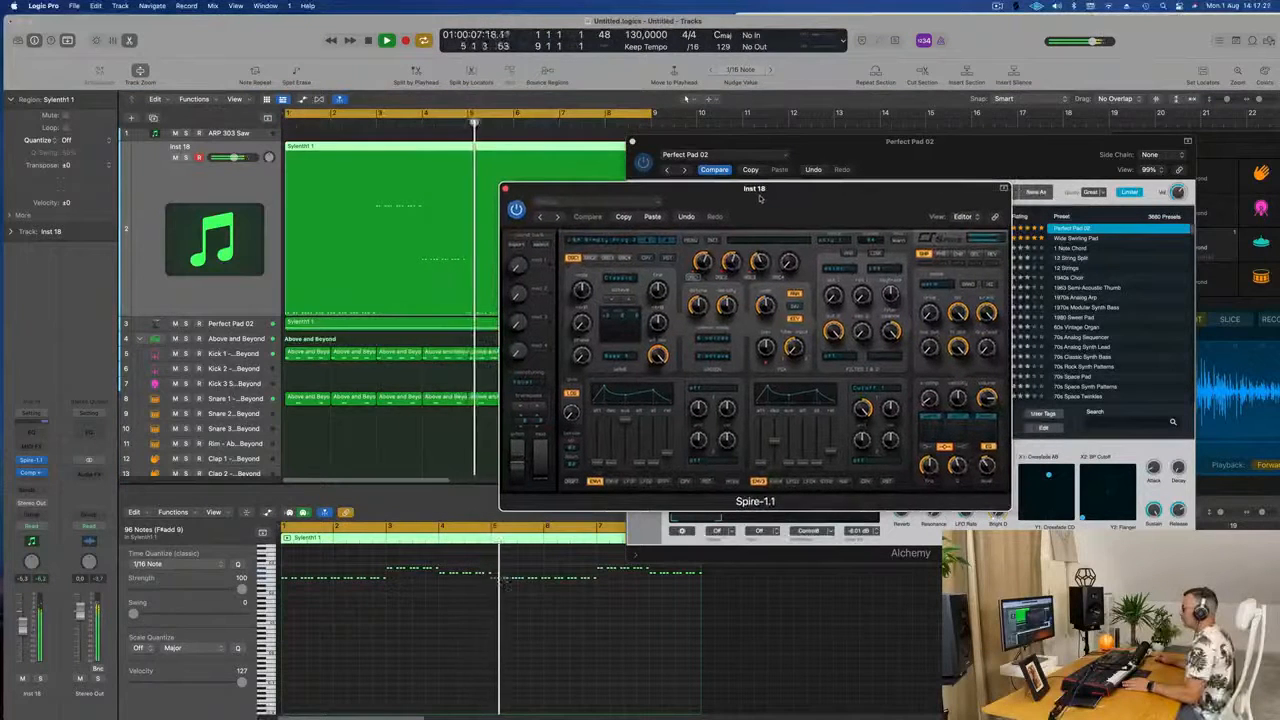
left_click(655, 243)
left_click_drag(791, 205, 766, 203)
key("Return")
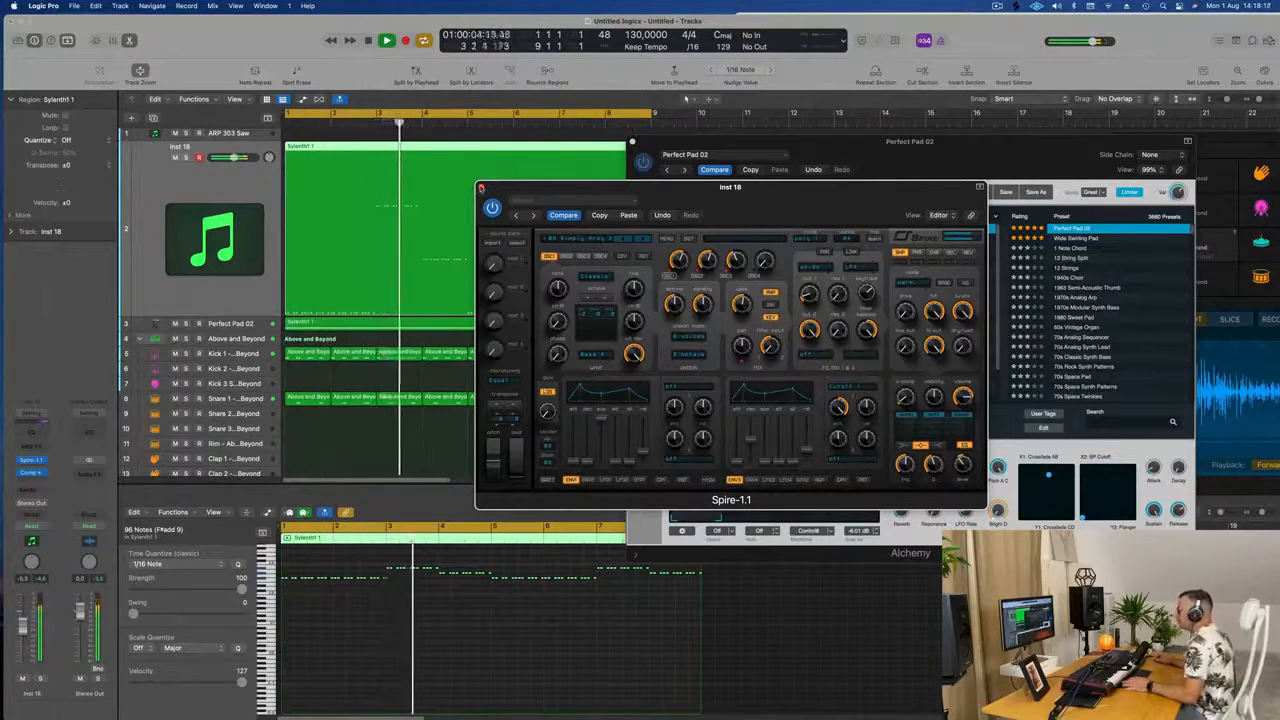
left_click(480, 187)
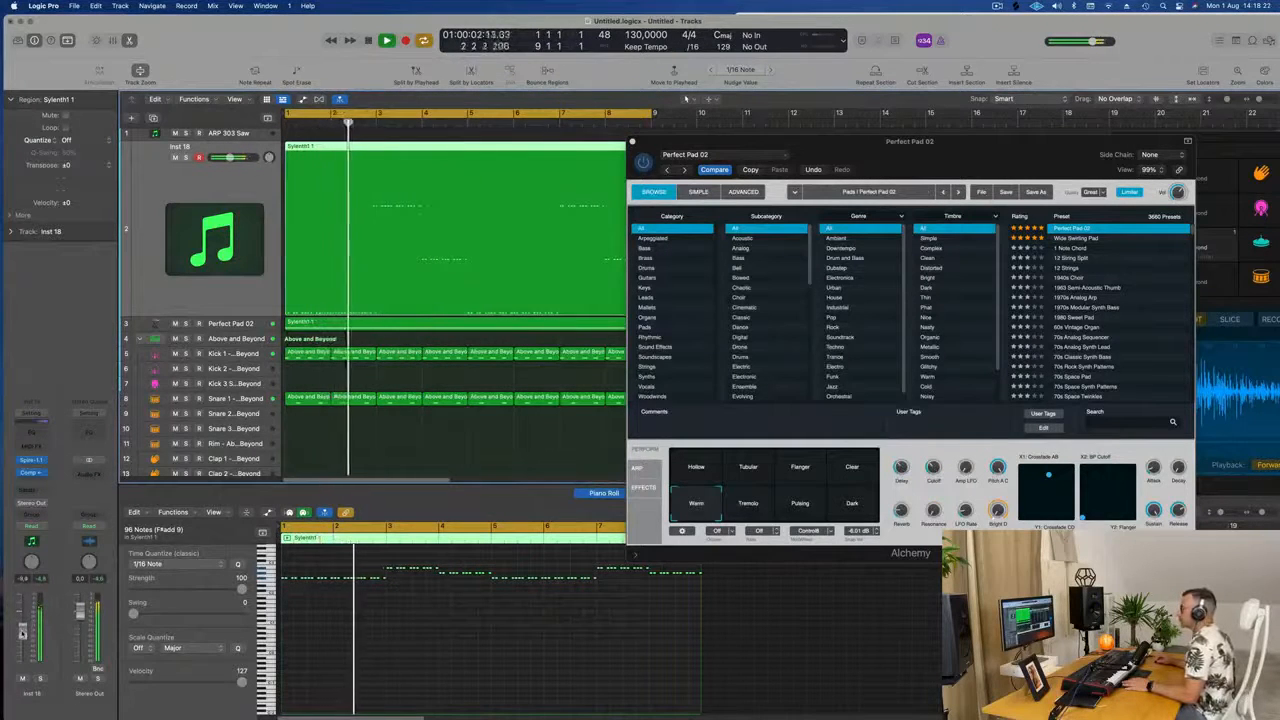
left_click_drag(932, 161, 866, 203)
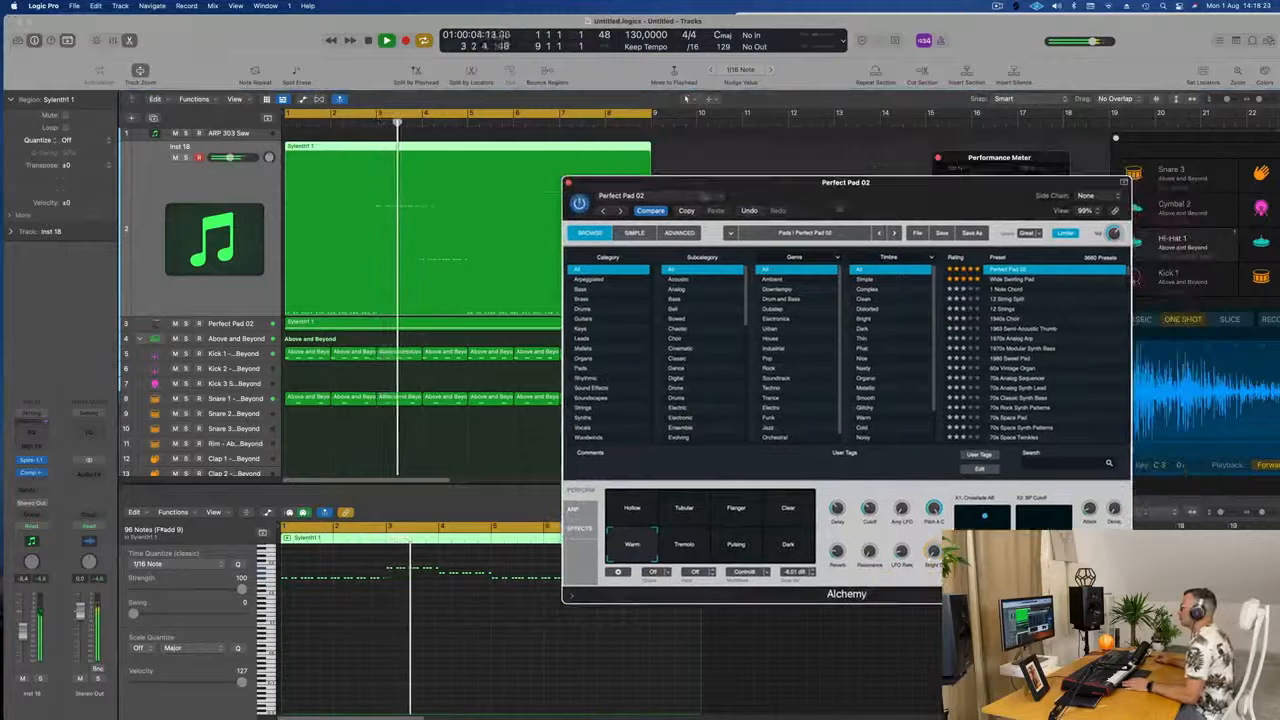
left_click(567, 183)
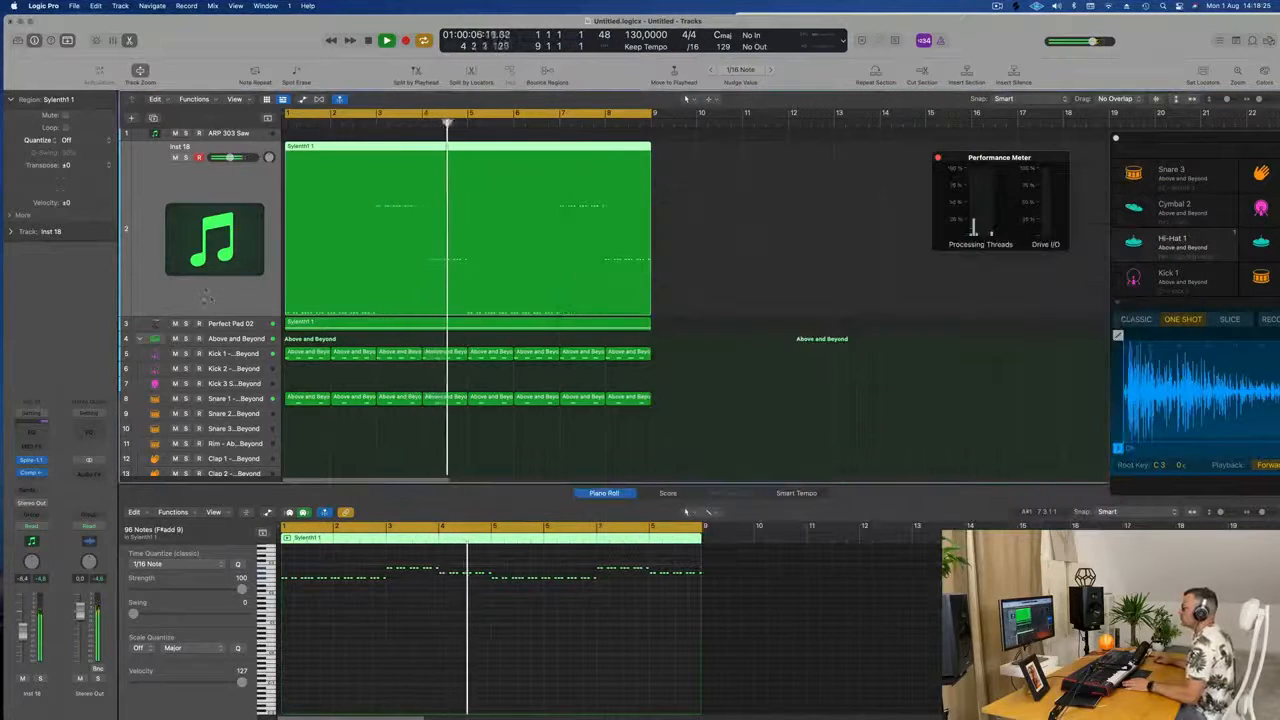
Duplicate the Perfect Pad 02 track and copy its eight-bar region onto the new track.
left_click(256, 323)
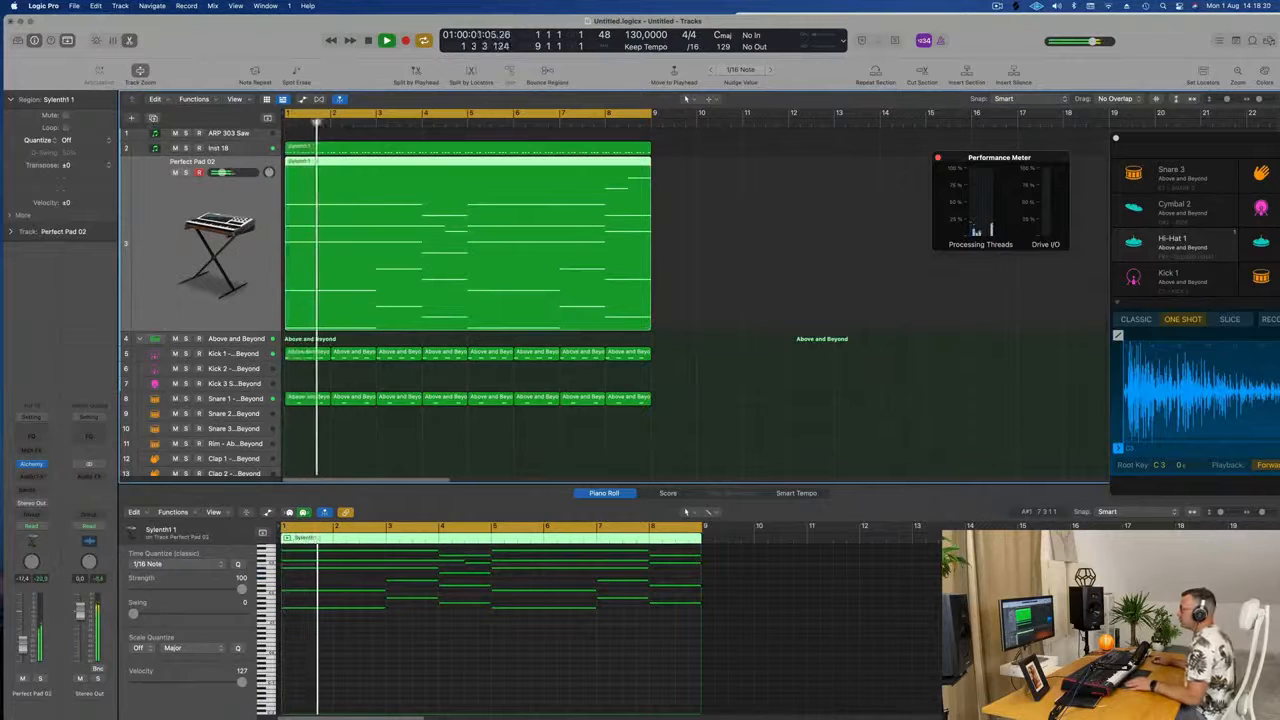
key("super+d")
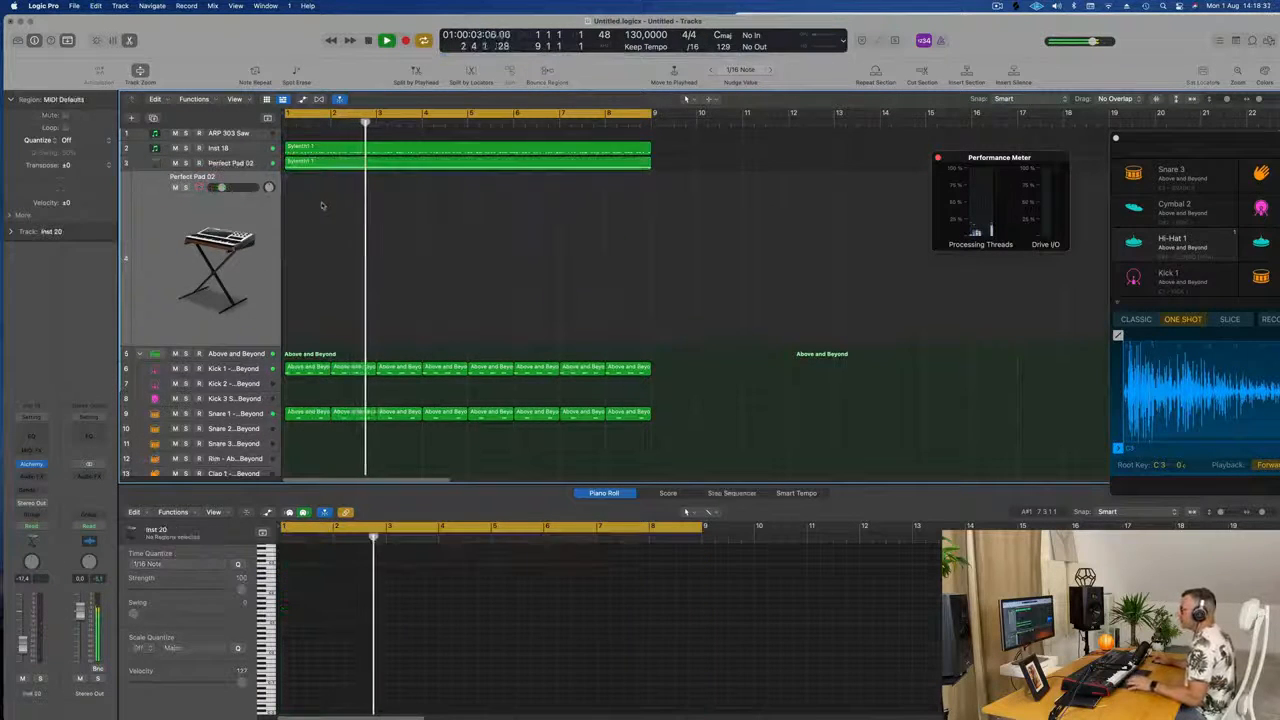
left_click_drag(366, 162, 404, 309)
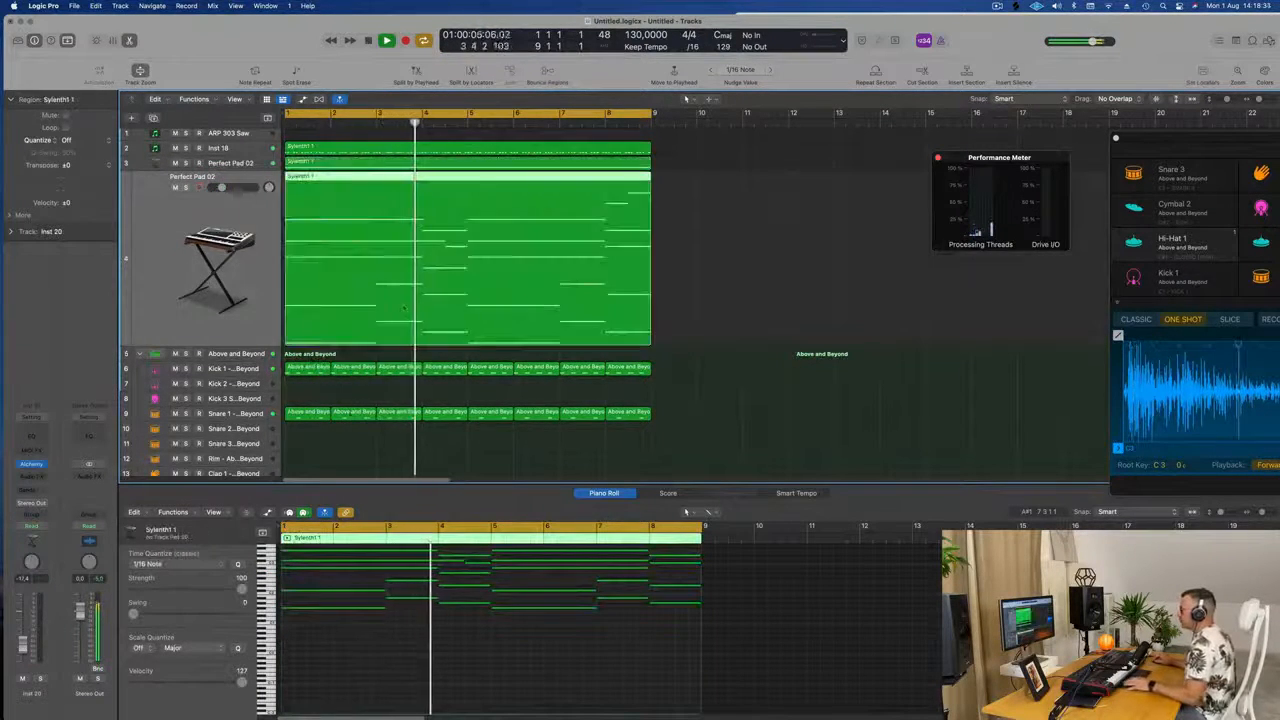
Select the Snare 1 track and check its level against the rest of the loop.
key("space")
left_click(239, 416)
key("space")
key("space")
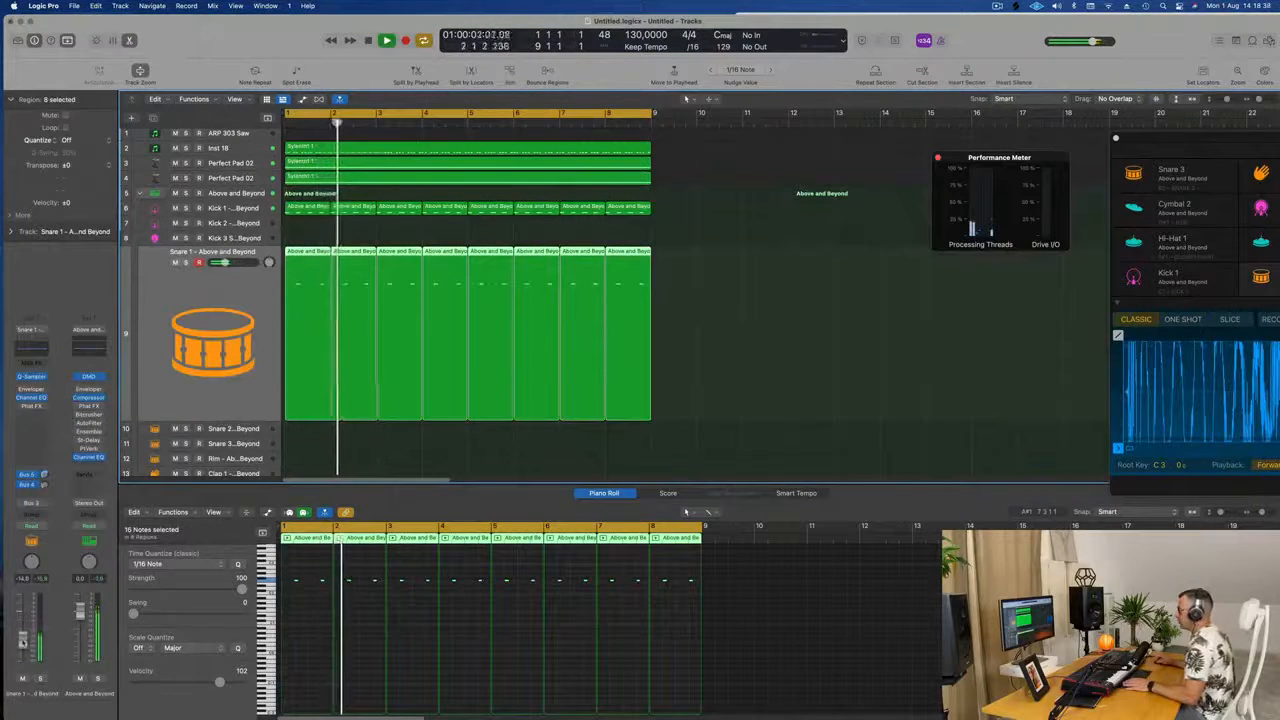
key("space")
key("space")
Select the duplicated pad track, bring its copied region into the Piano Roll and select all of the region's notes.
left_click(312, 176)
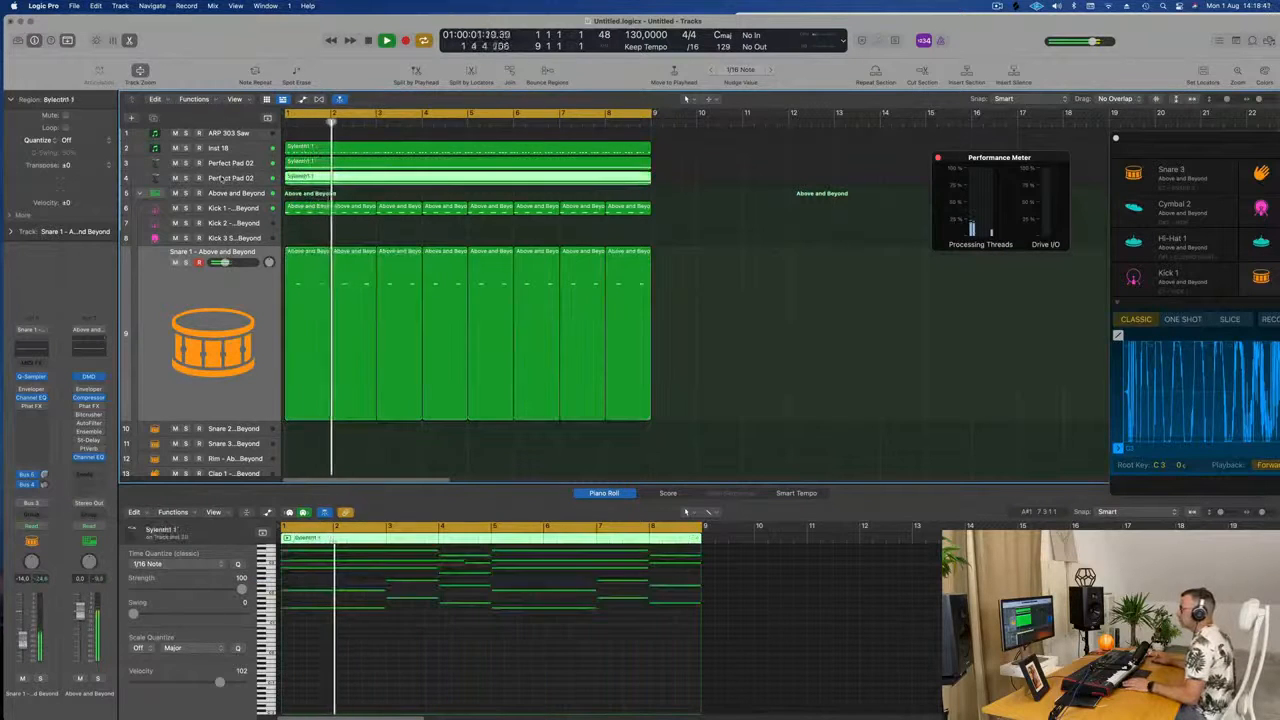
left_click(221, 178)
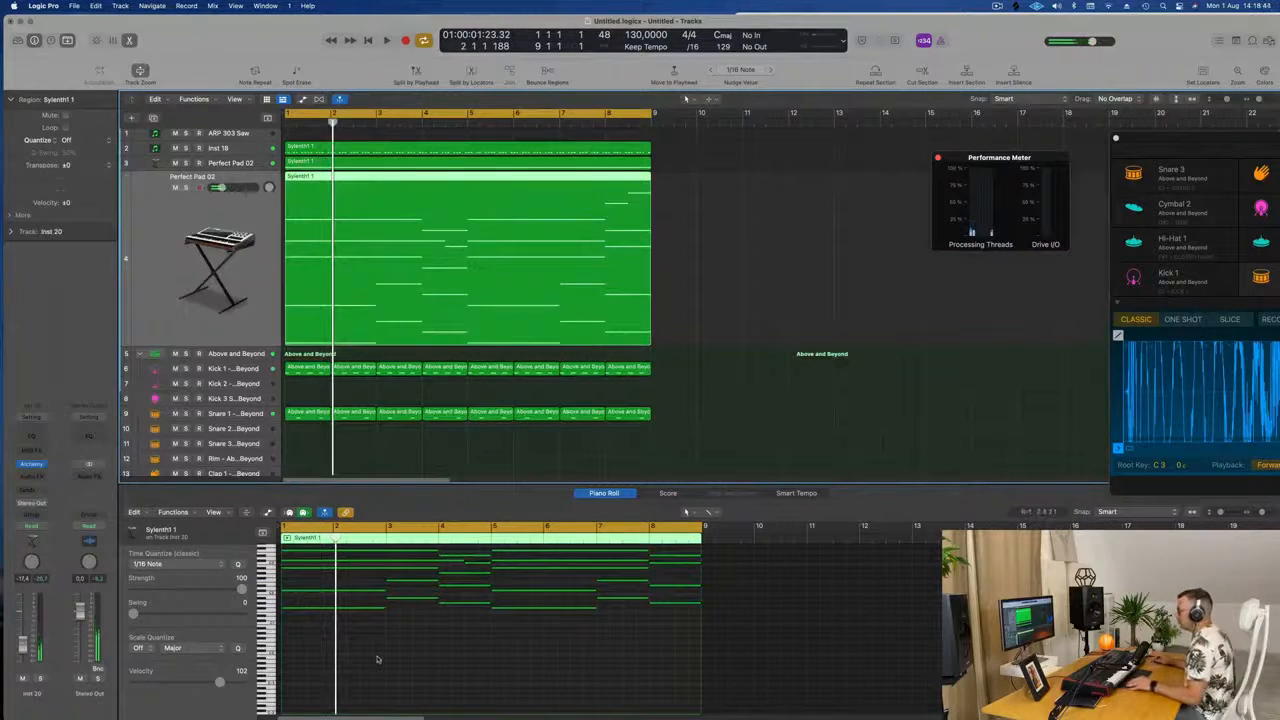
scroll(378, 660, "up", 5)
scroll(422, 648, "up", 3)
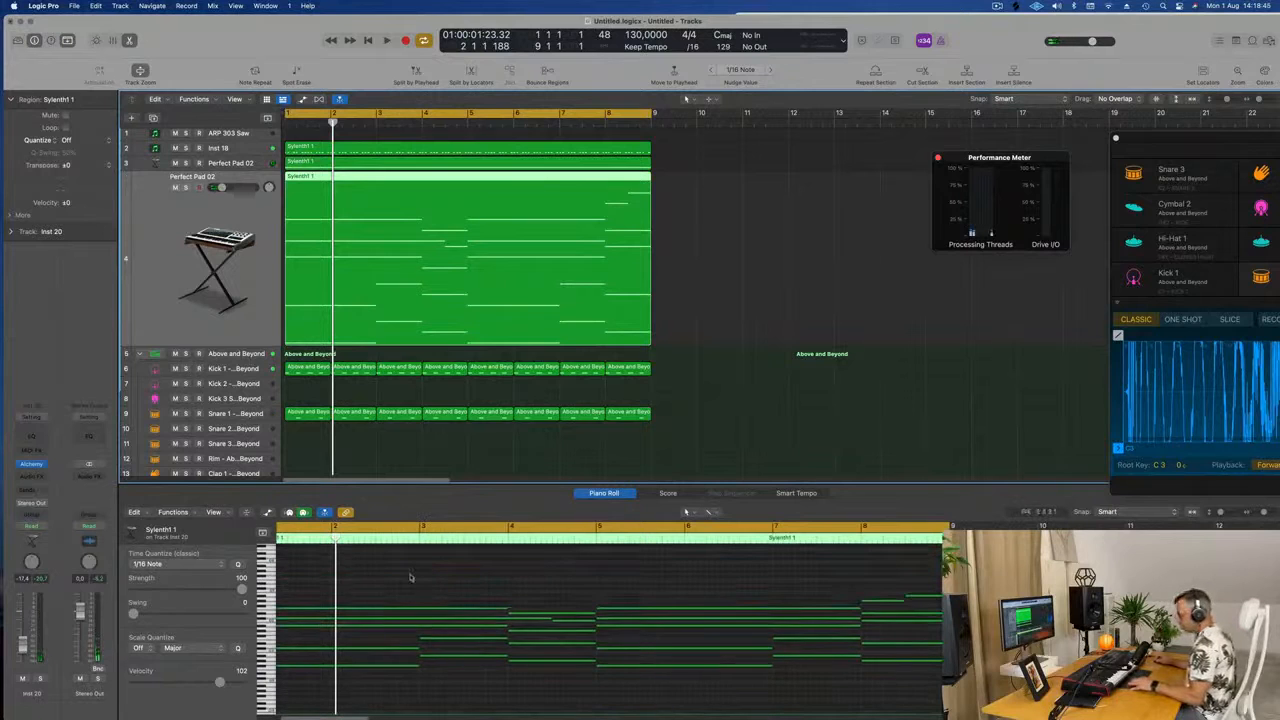
key("super+a")
left_click(449, 588)
left_click(714, 329)
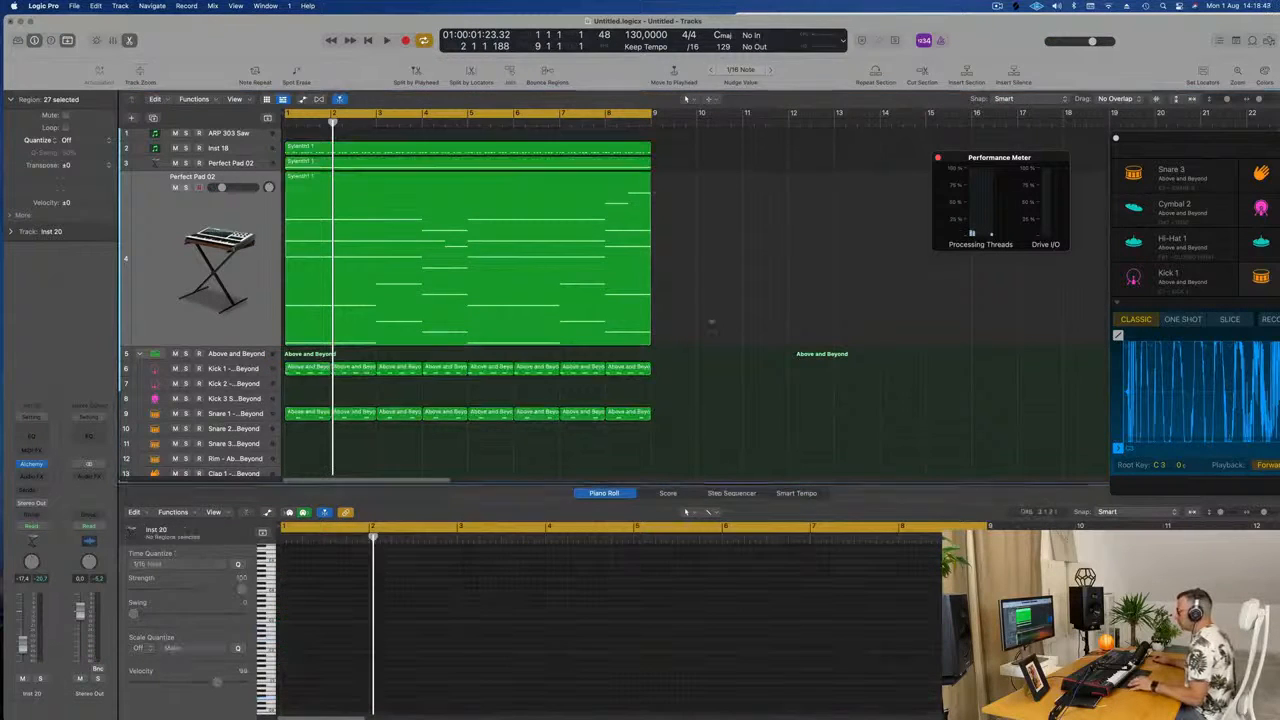
left_click(638, 192)
left_click(473, 691)
key("super+a")
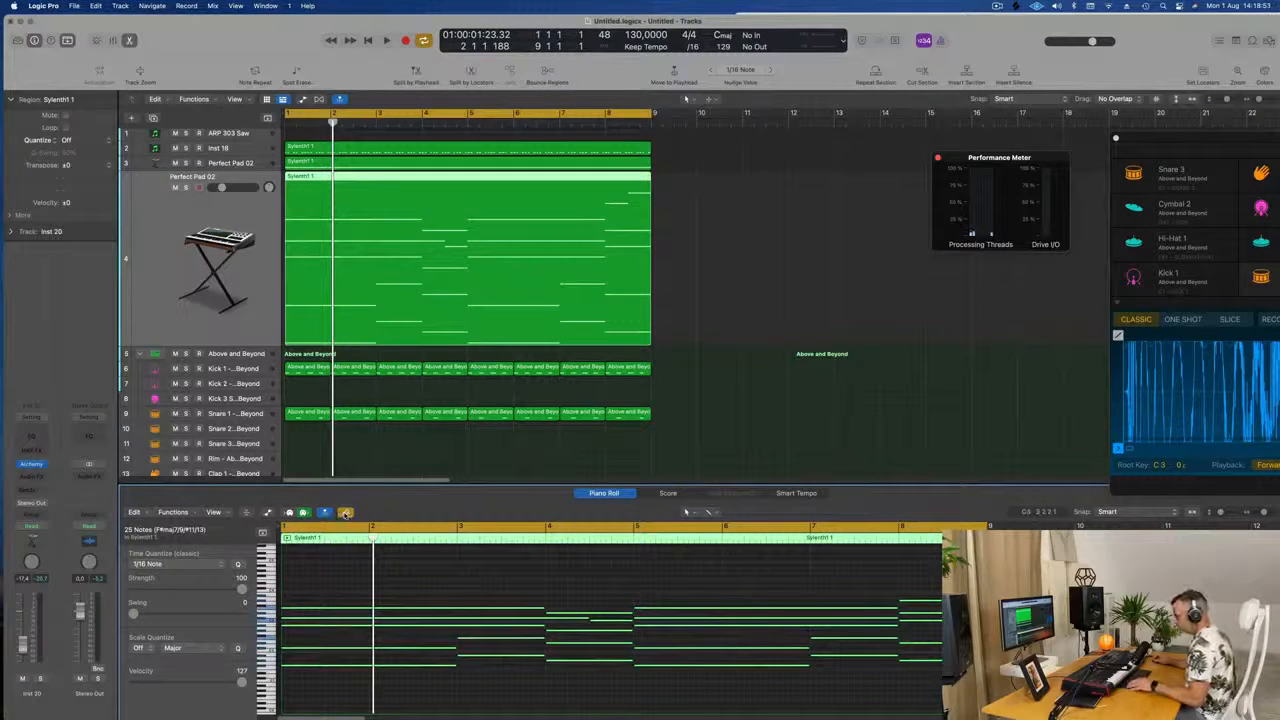
Show the note velocity lane for the copied pad region in the Piano Roll and play the loop.
left_click(345, 512)
scroll(416, 595, "down", 5)
scroll(431, 617, "up", 3)
key("space")
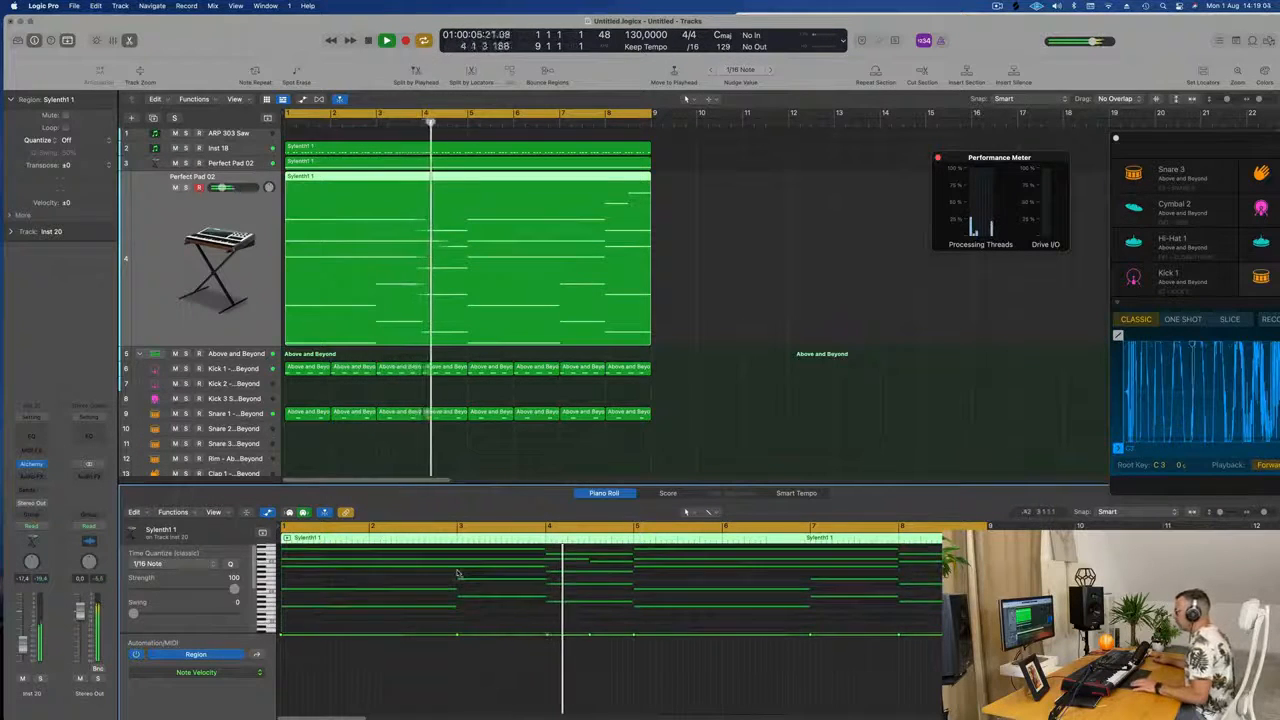
Assign the Scissors tool as the Piano Roll's secondary tool and split the copied pad's held notes at bars 3 and 6.
left_click(710, 512)
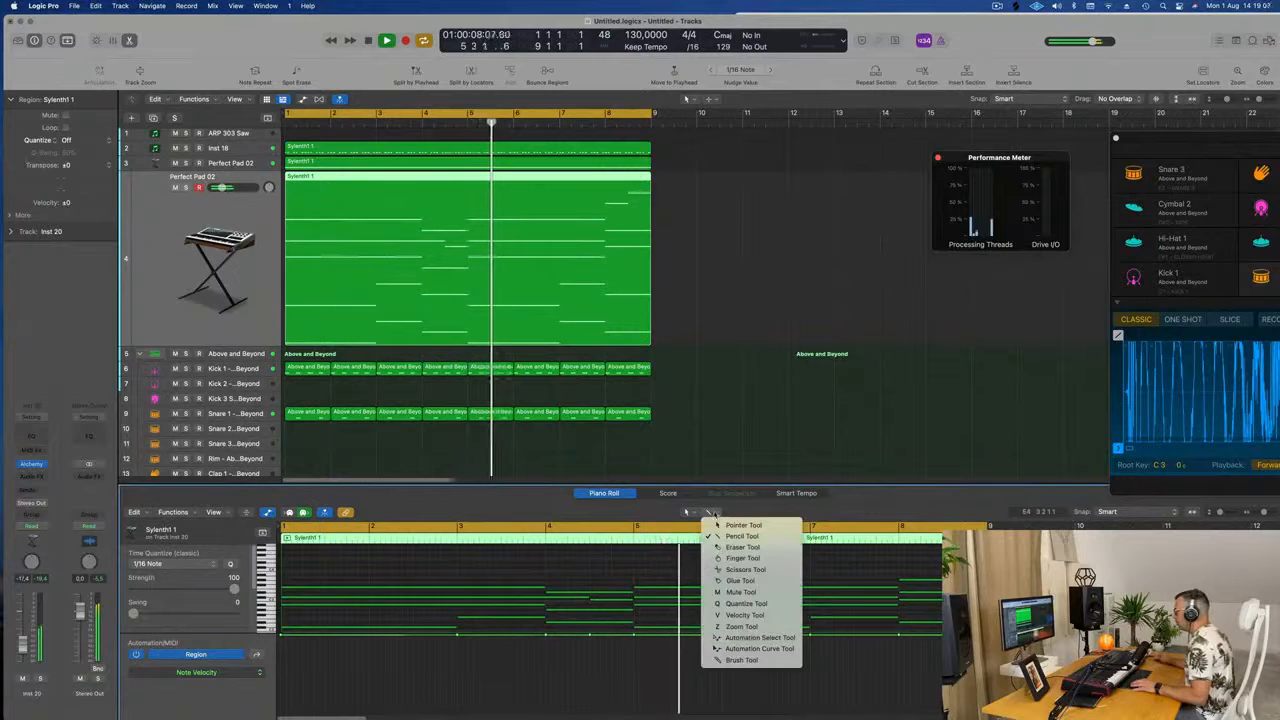
left_click(752, 570)
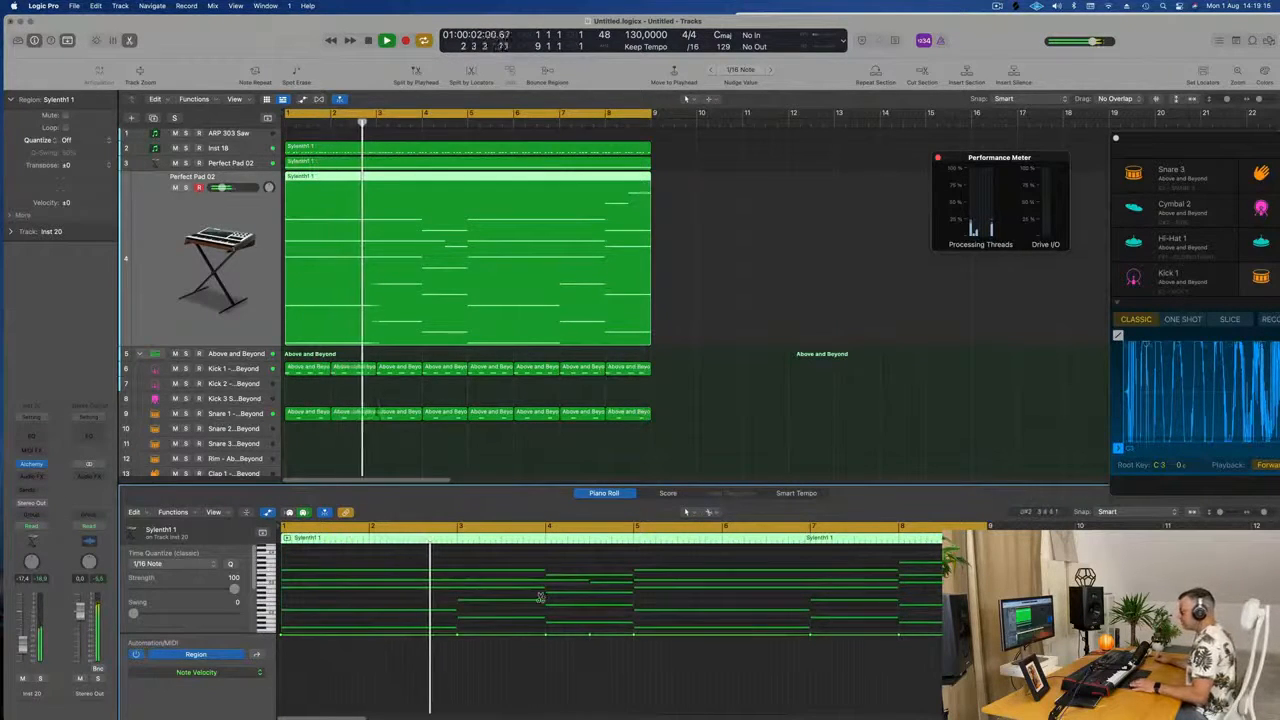
key("super+a")
left_click(459, 574)
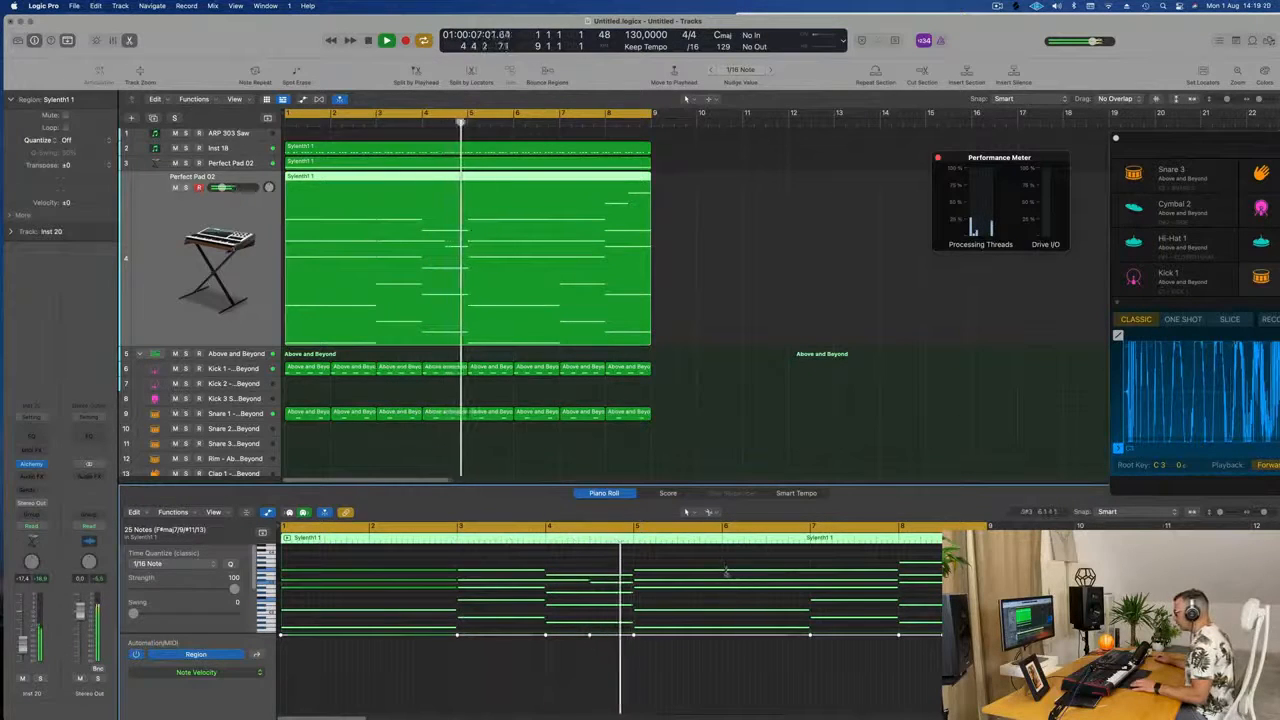
scroll(727, 582, "down", 3)
scroll(727, 582, "up", 2)
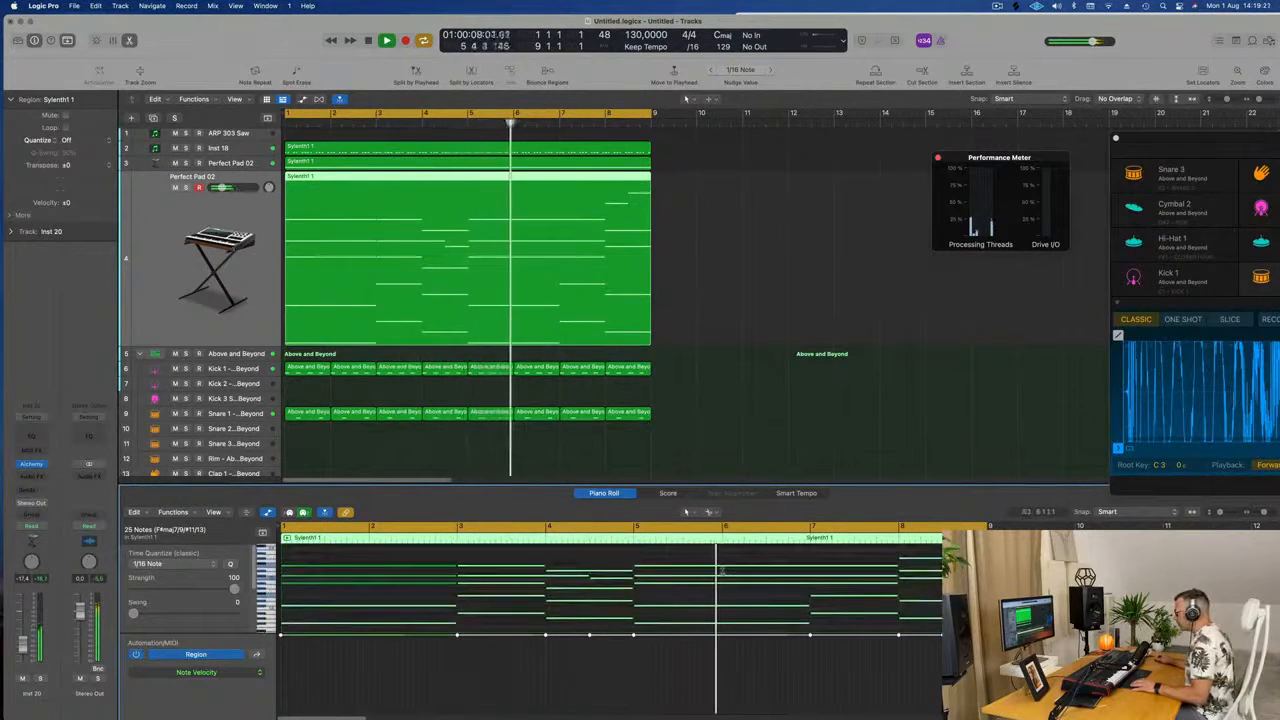
left_click(722, 566)
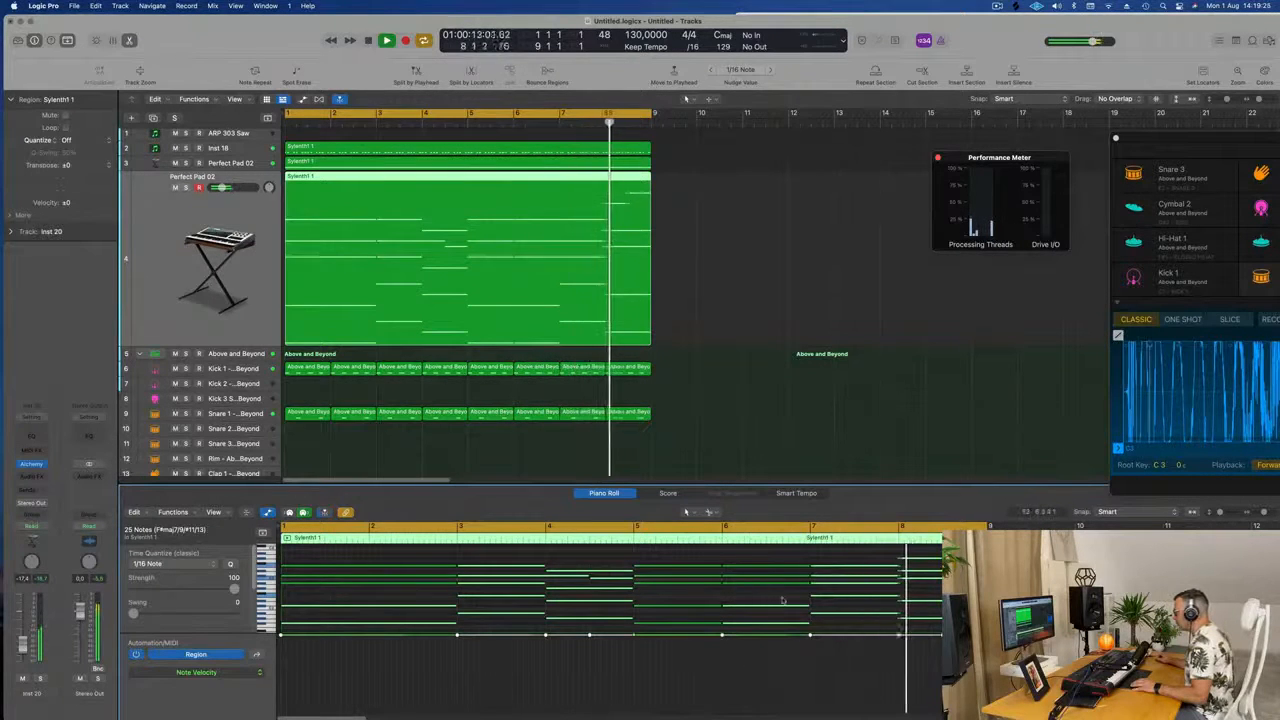
scroll(621, 600, "down", 3)
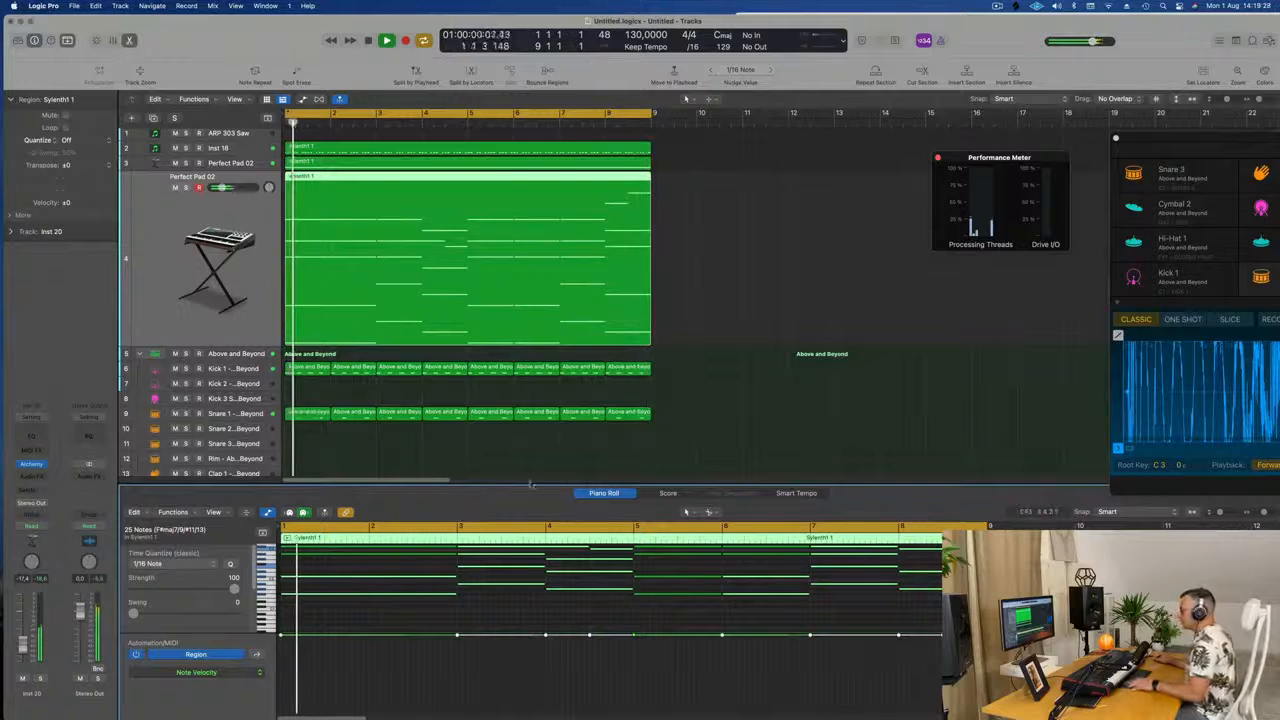
key("space")
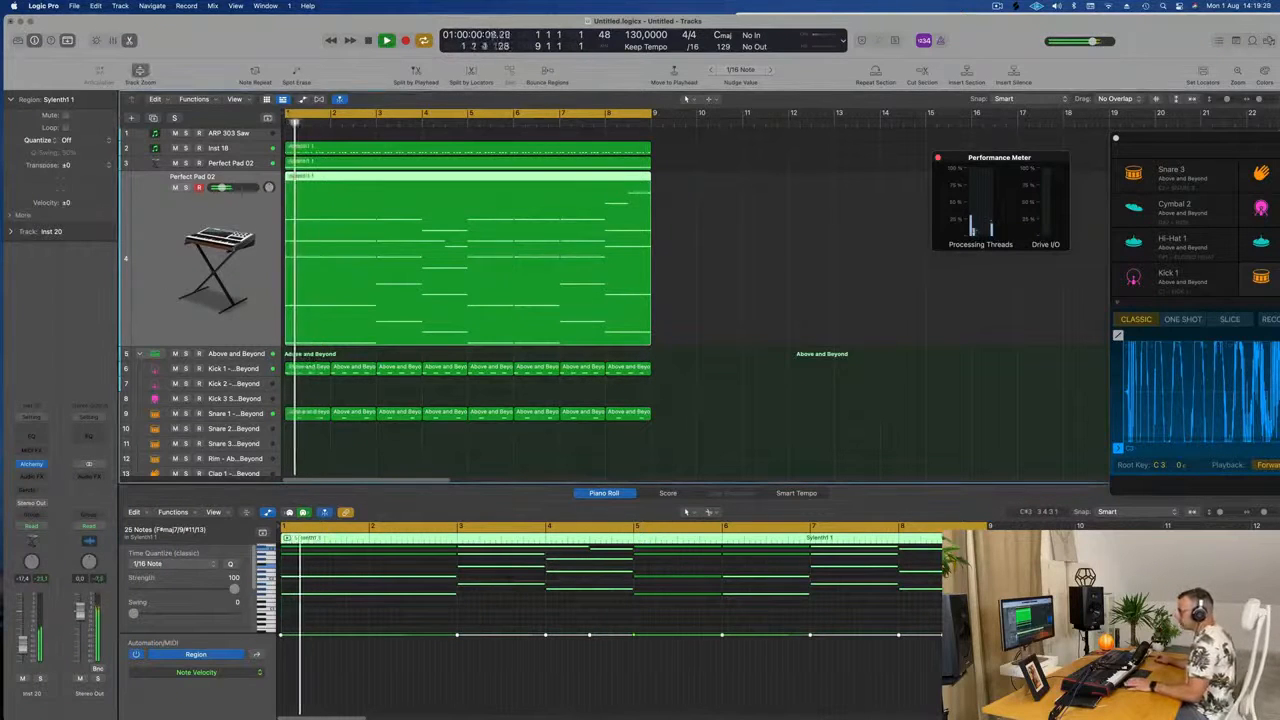
Replace Alchemy on the duplicated pad track with the stereo Arturia CS-80V2 instrument.
left_click(45, 465)
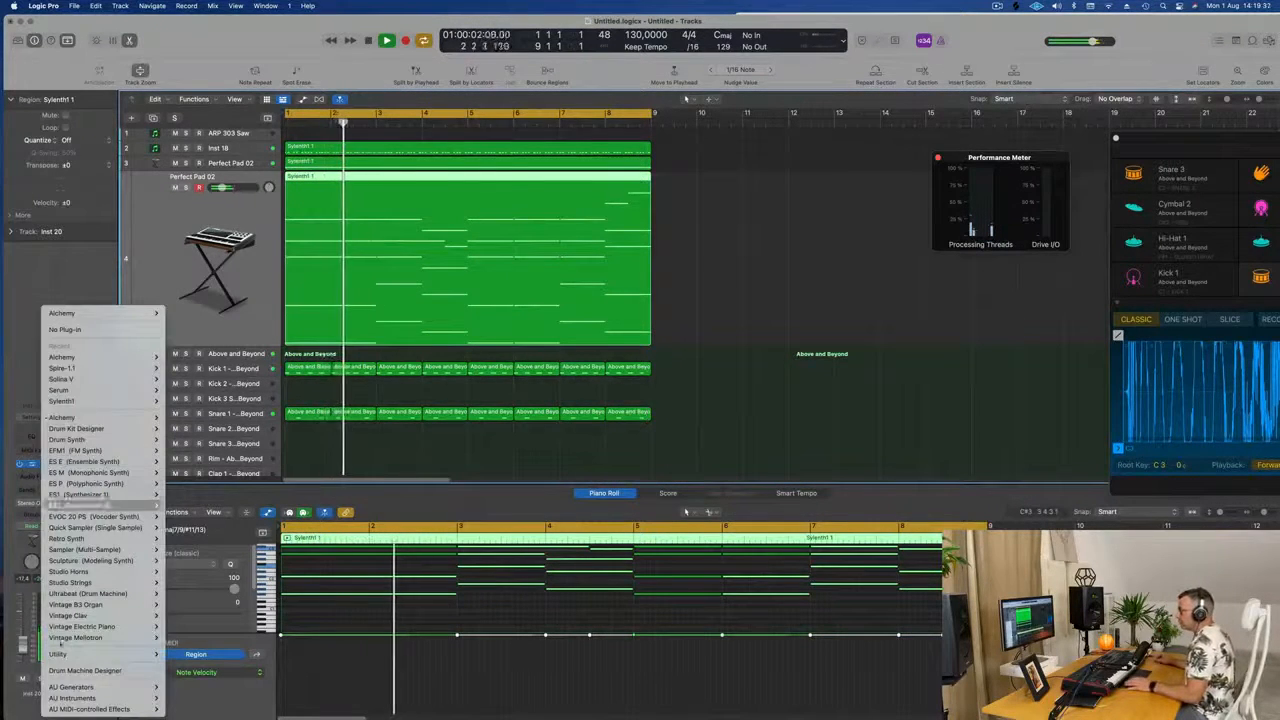
mouse_move(90, 698)
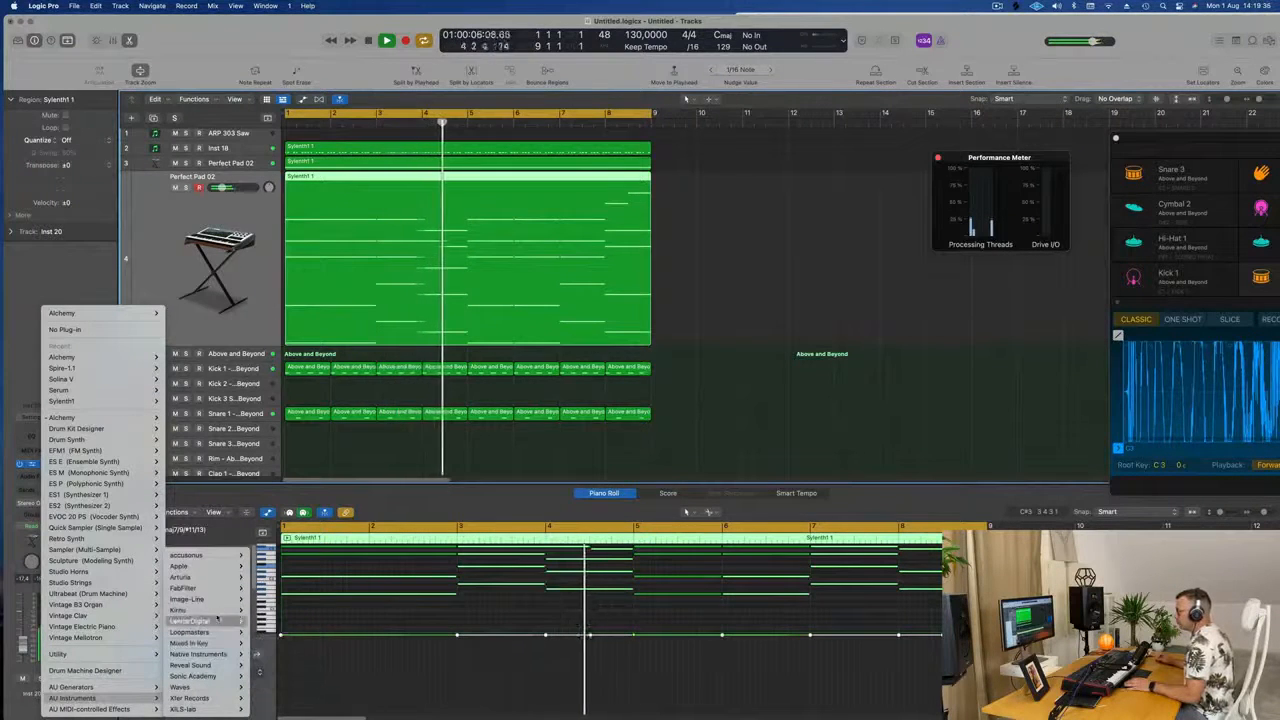
mouse_move(215, 610)
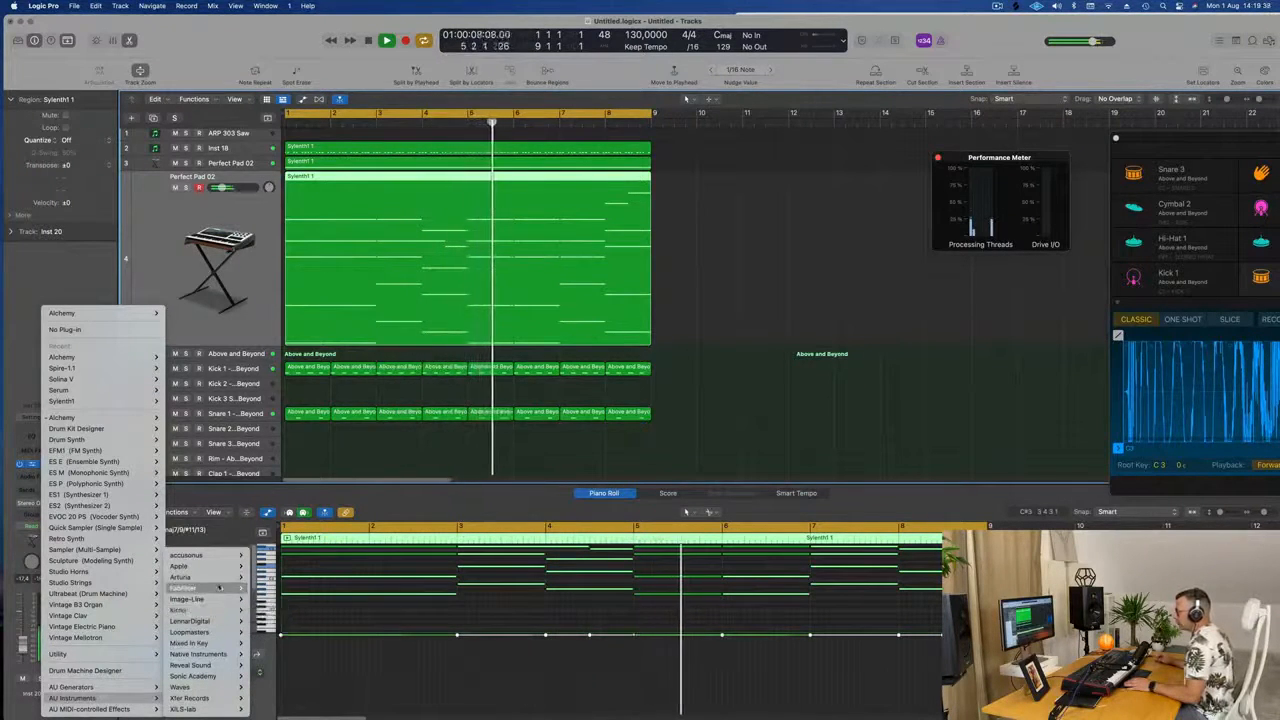
mouse_move(215, 580)
mouse_move(272, 588)
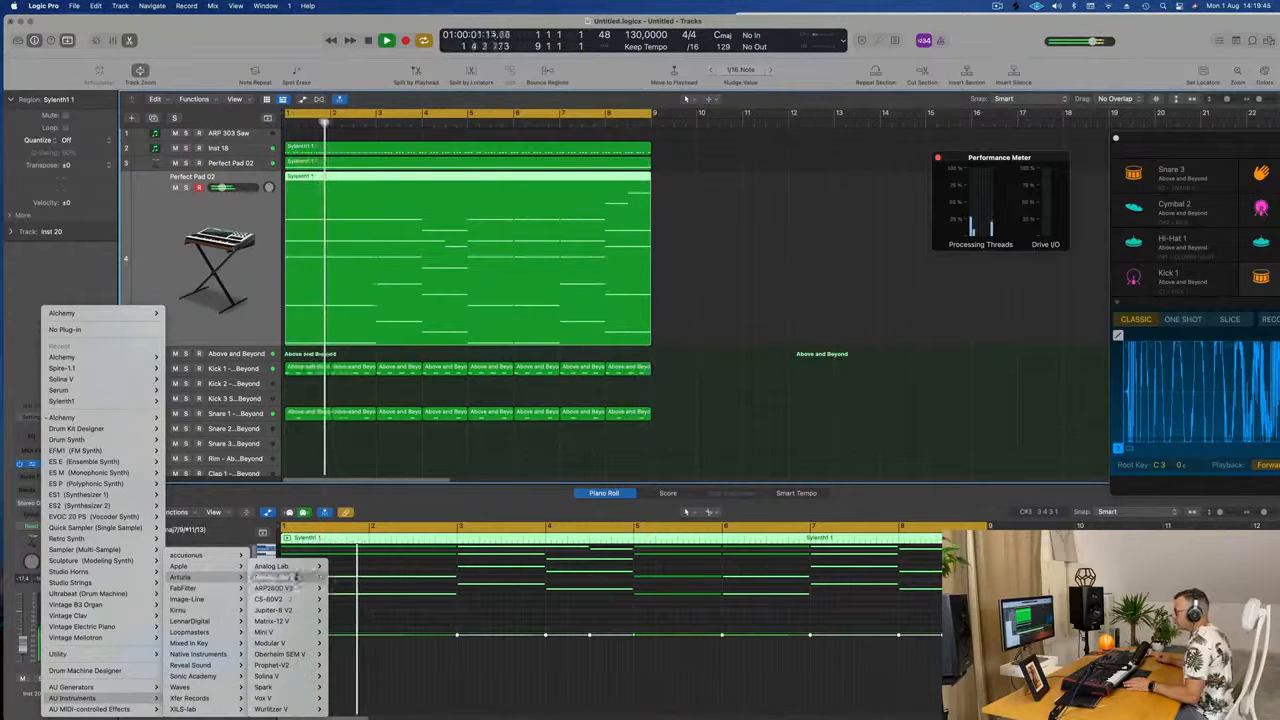
mouse_move(292, 612)
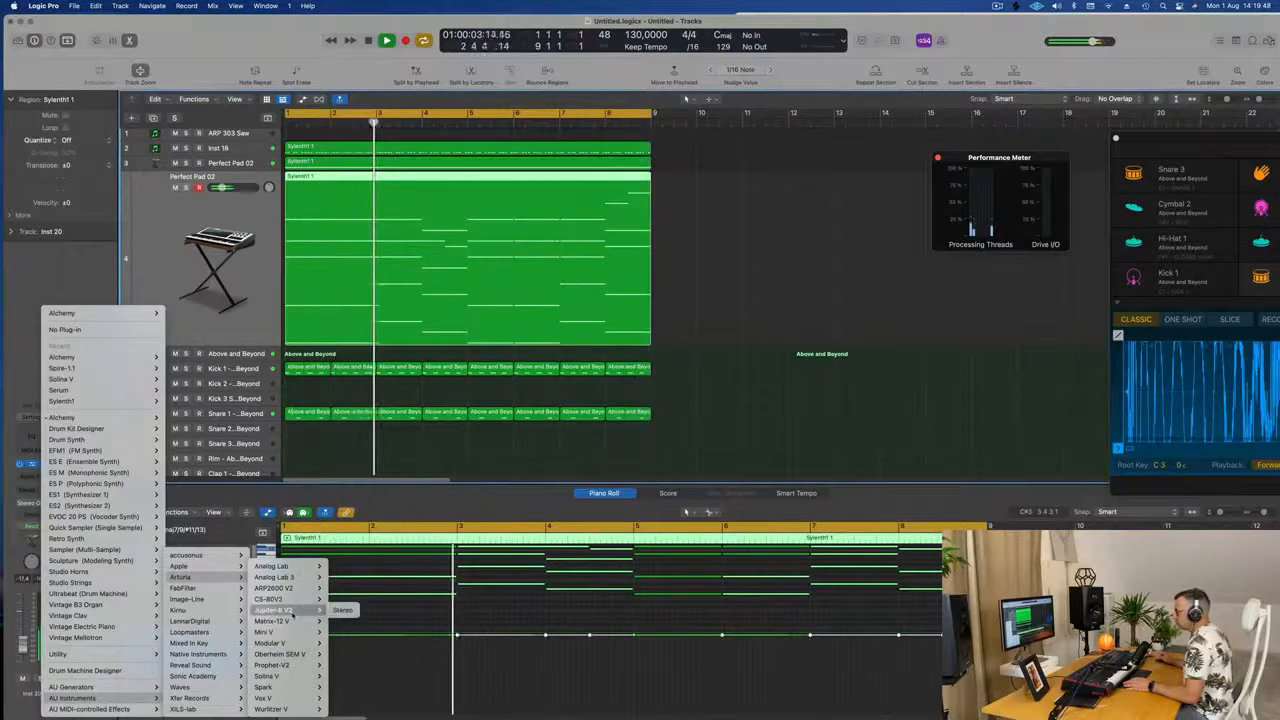
mouse_move(291, 665)
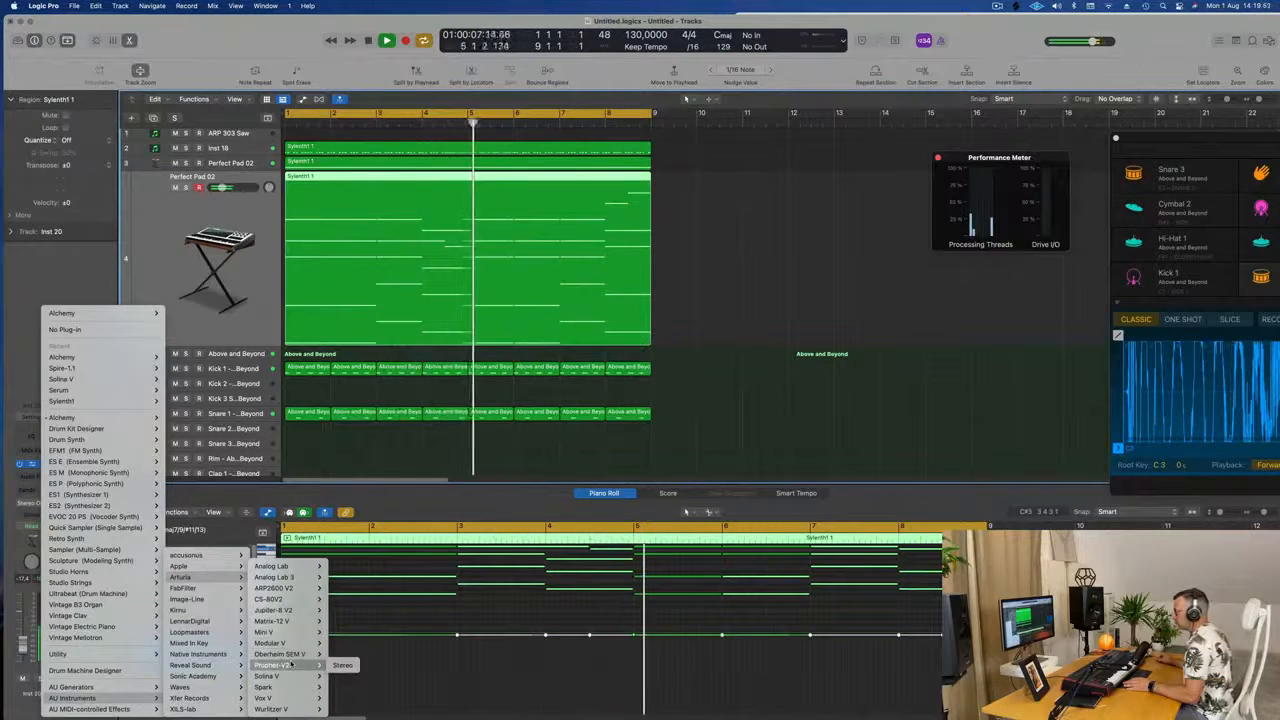
left_click(343, 599)
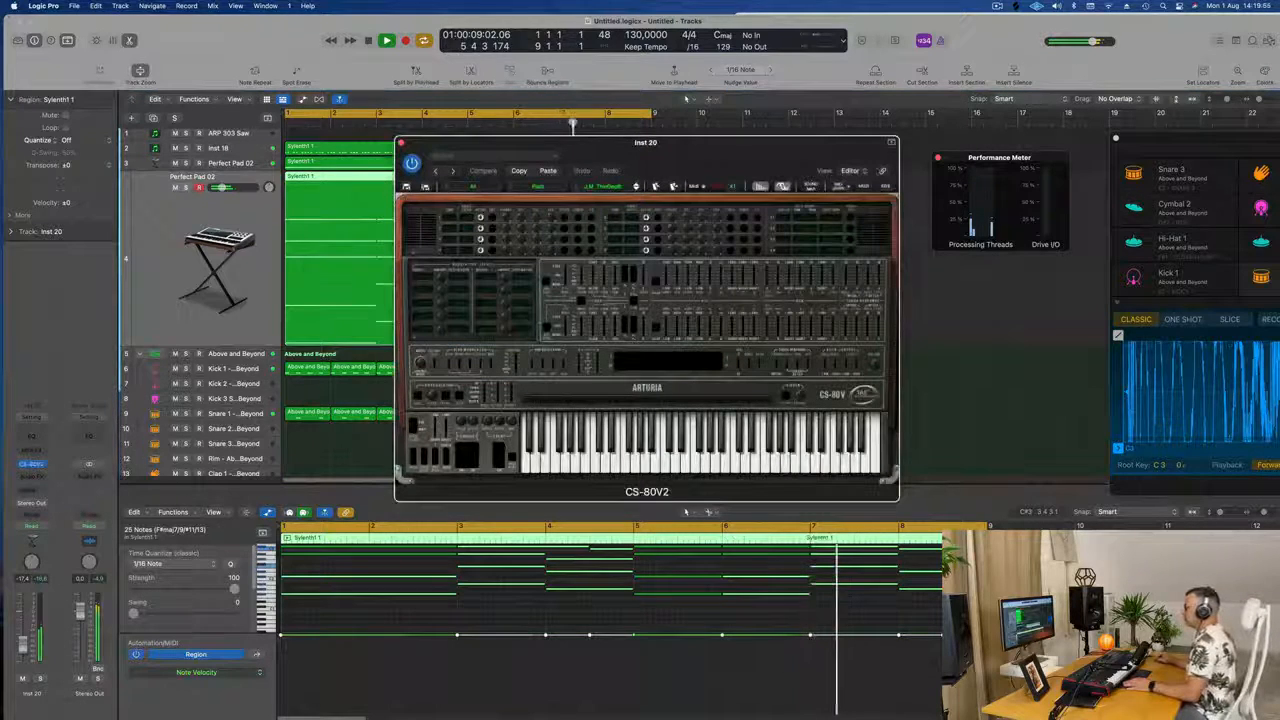
mouse_move(760, 157)
left_mouse_down()
mouse_move(830, 150)
mouse_move(753, 156)
left_mouse_up()
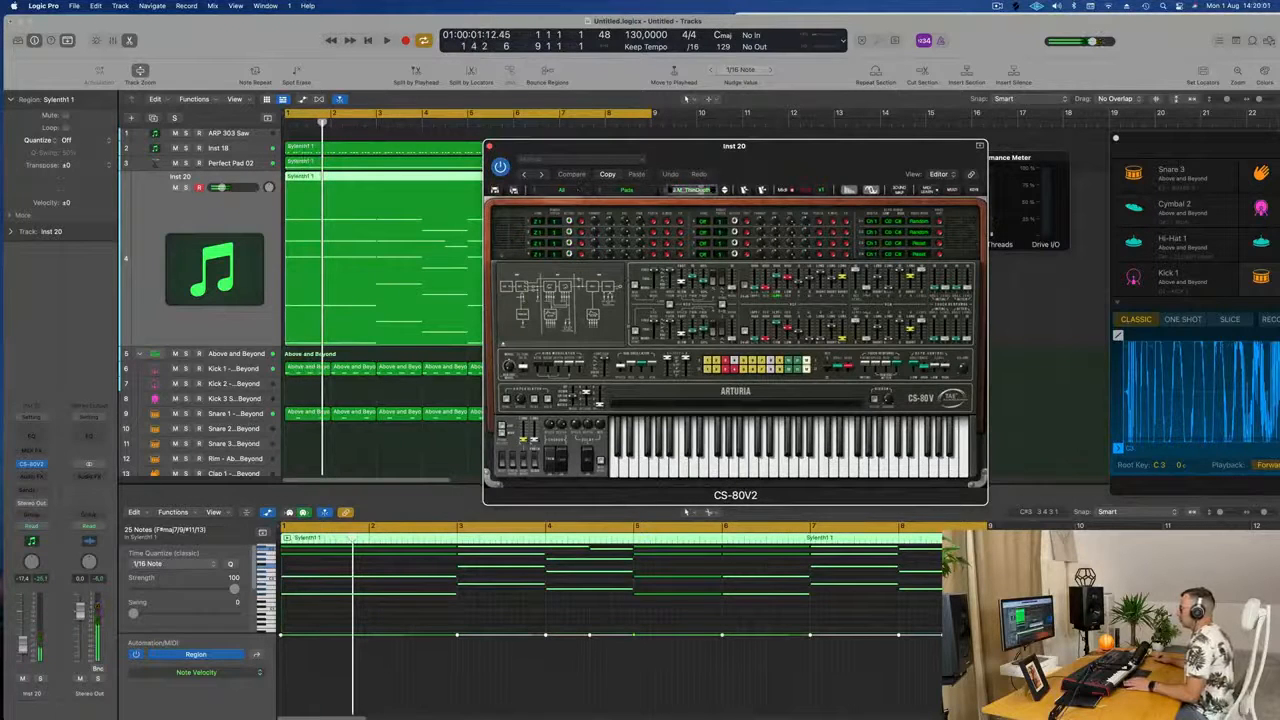
Browse the CS-80V2's presets and load C.L_Piano1 from the Keyboards category.
left_click(664, 192)
scroll(700, 324, "down", 4)
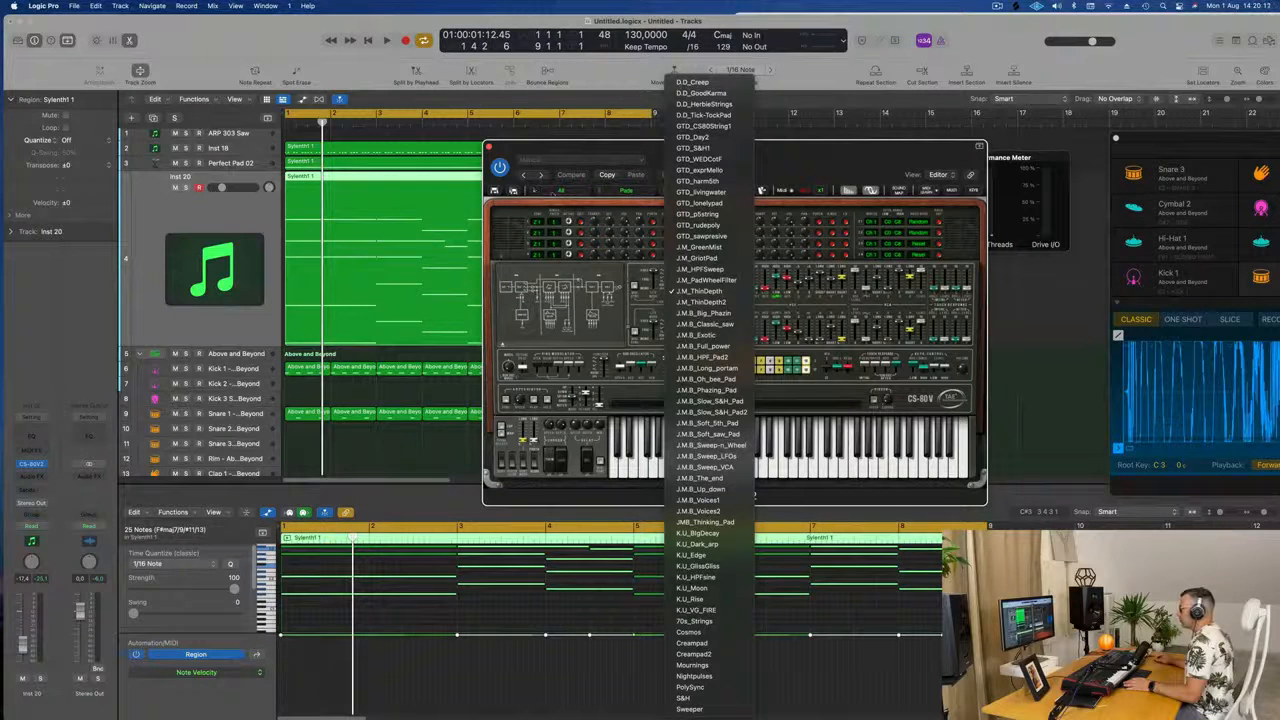
left_click(600, 195)
left_click(600, 195)
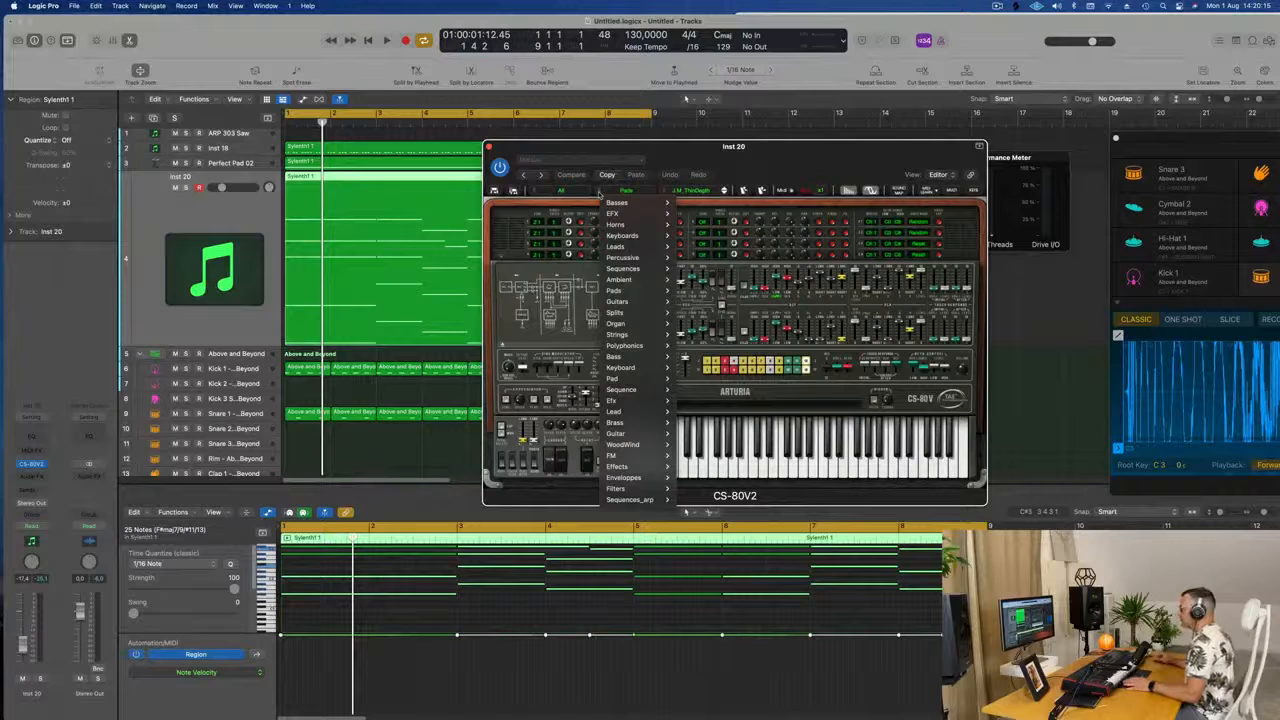
mouse_move(665, 235)
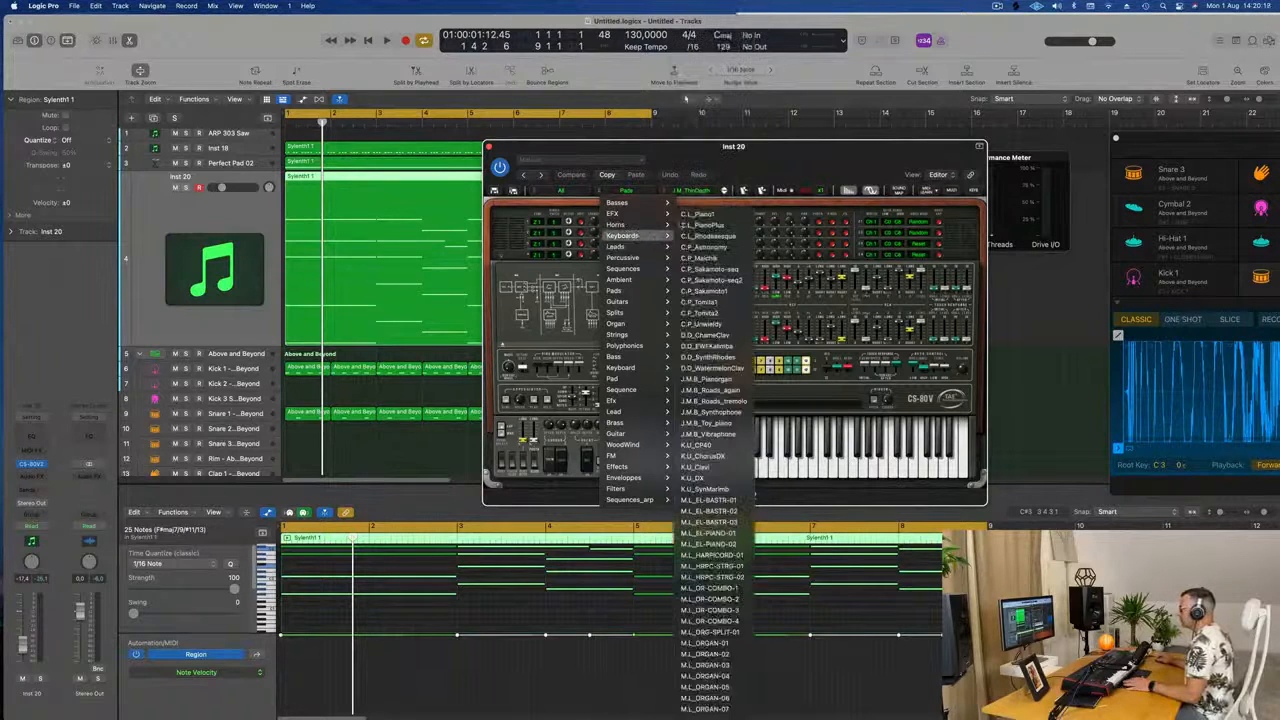
left_click(686, 215)
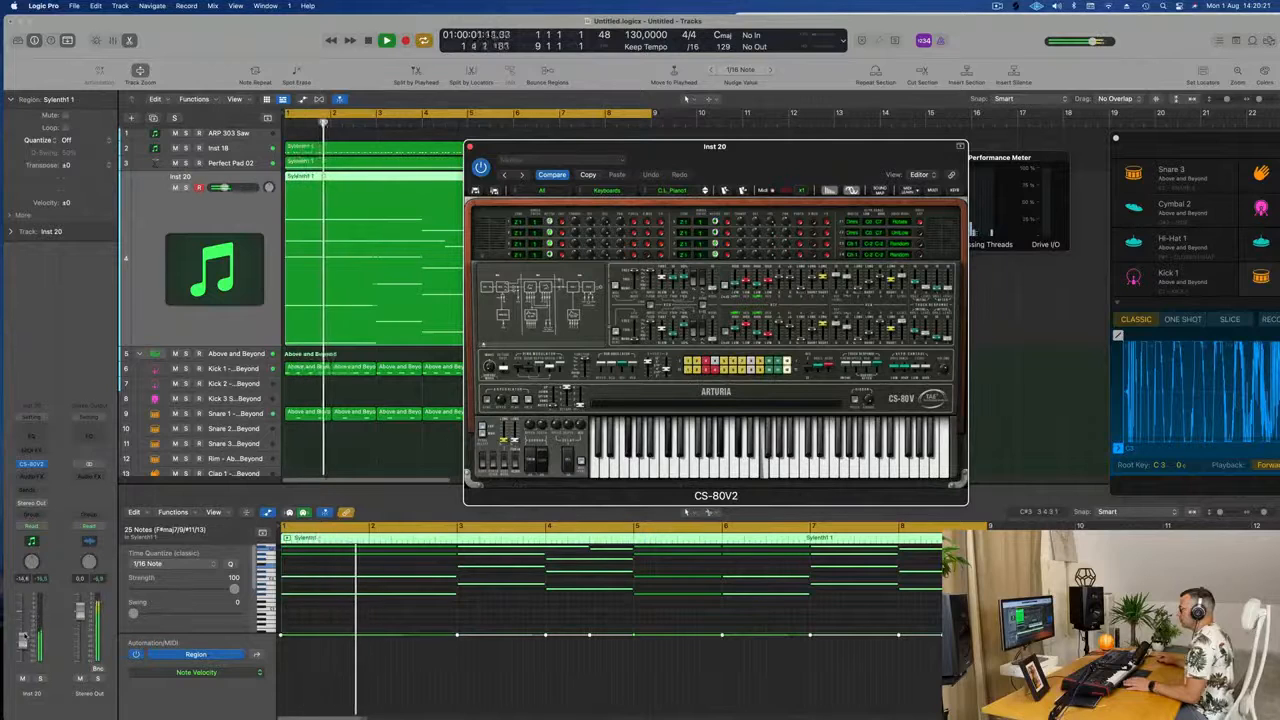
Add a send to Bus 6 on the CS-80V2 track, then stop playback.
left_click_drag(26, 579, 37, 566)
left_click(31, 490)
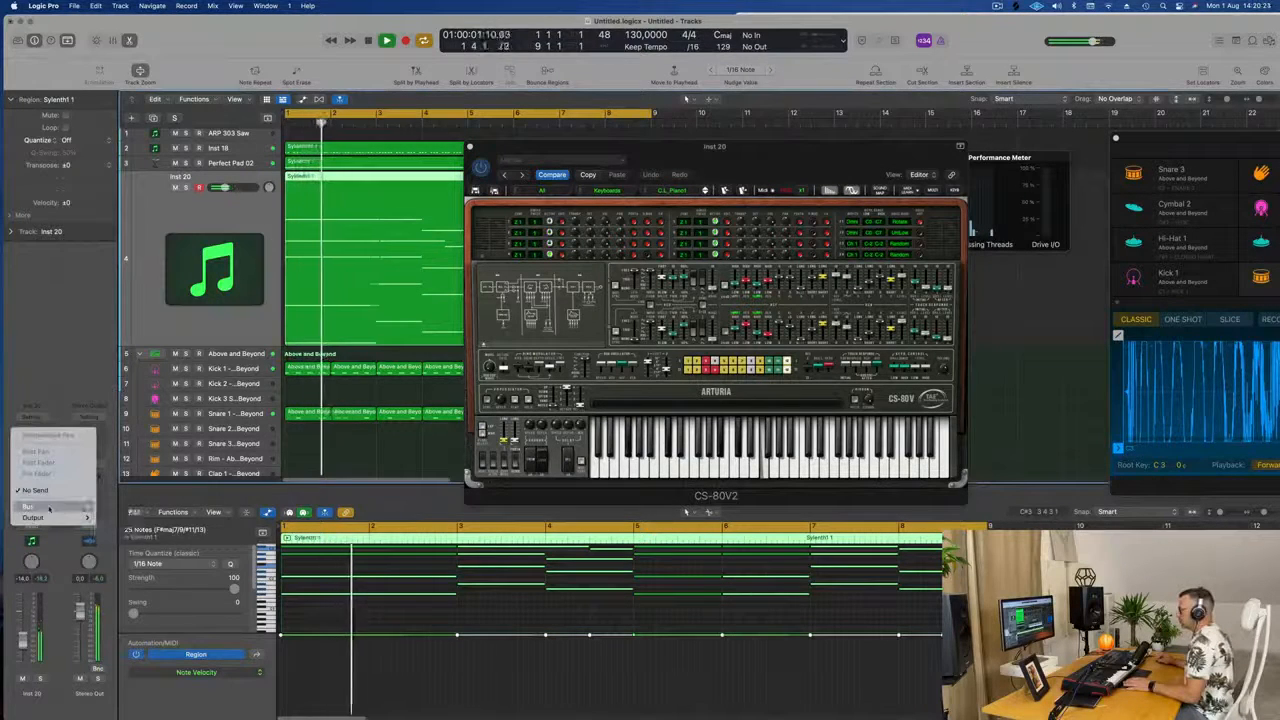
mouse_move(53, 508)
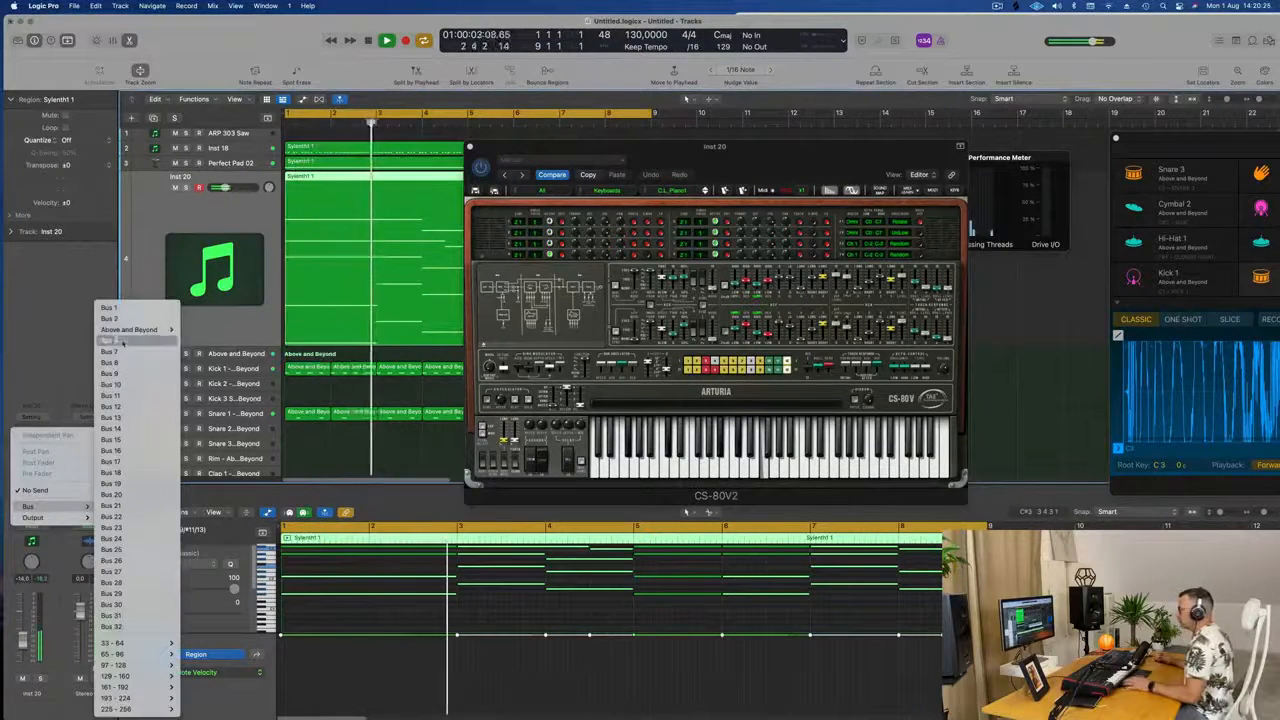
left_click(117, 341)
key("Return")
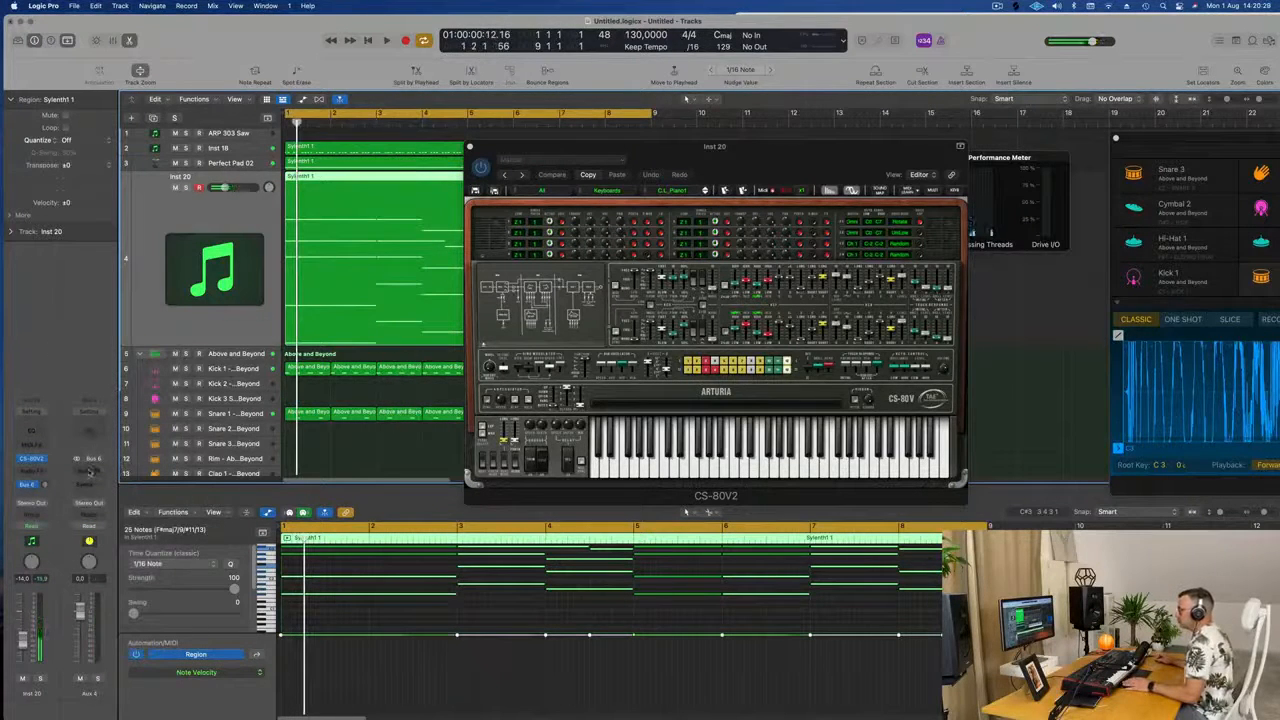
Insert a stereo SilverVerb with the grandiose preset on the Bus 6 aux and raise the CS-80V2 track's send level.
left_click(90, 471)
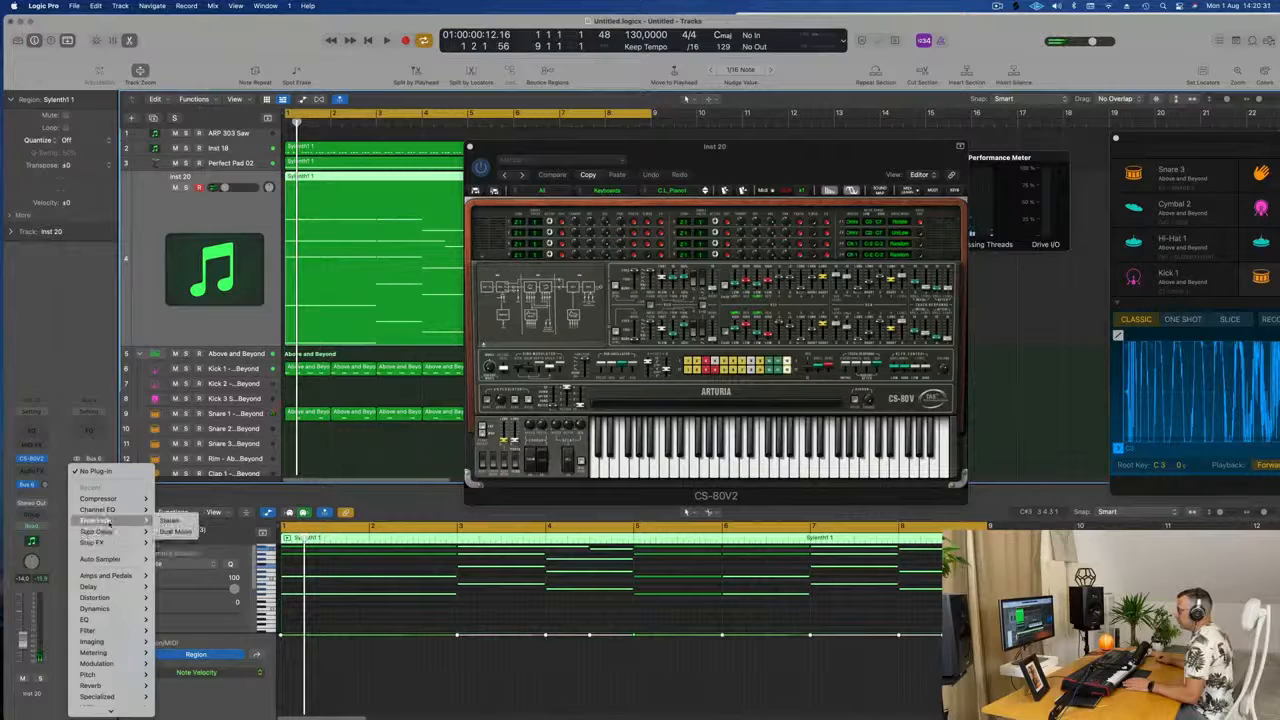
left_click(178, 521)
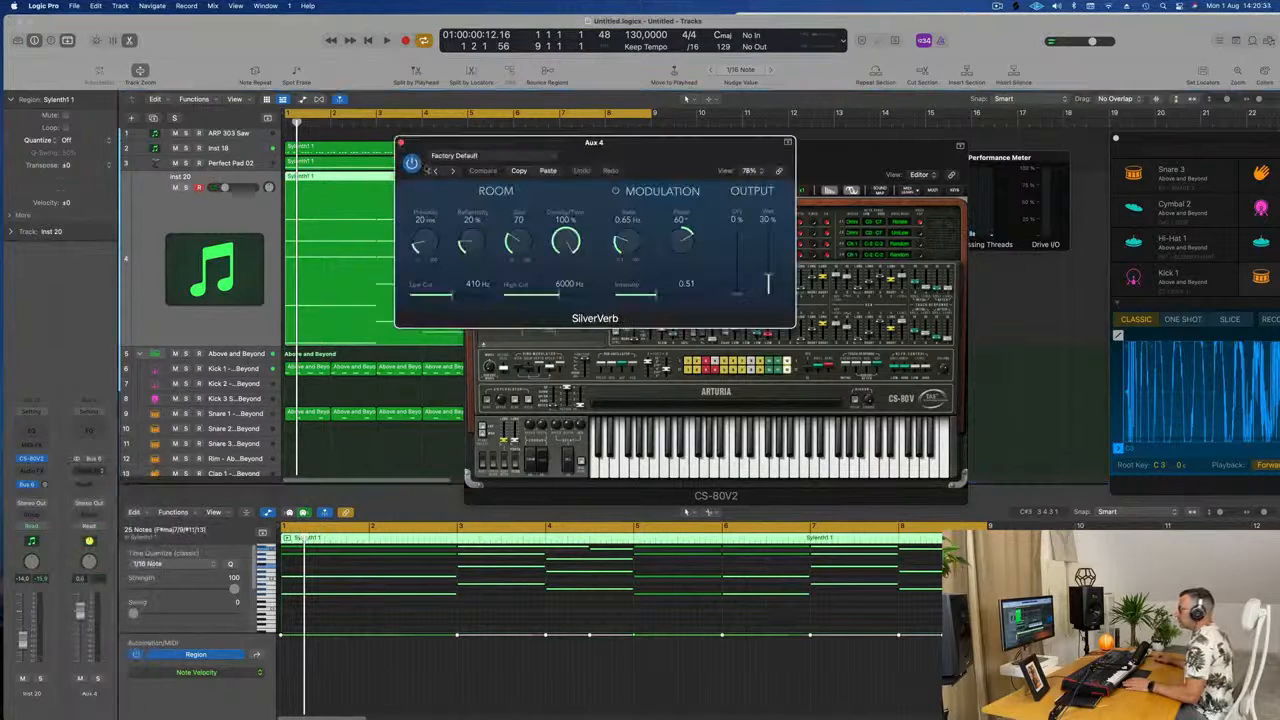
left_click(501, 157)
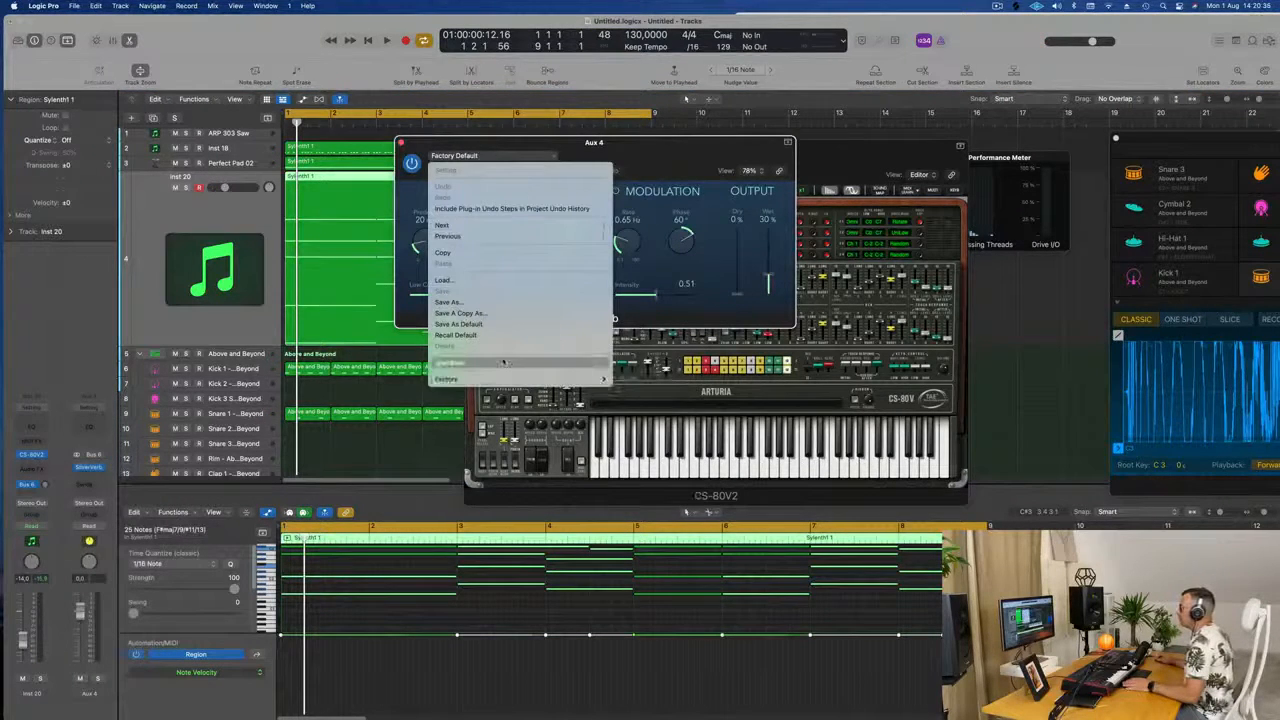
left_click(505, 363)
key("space")
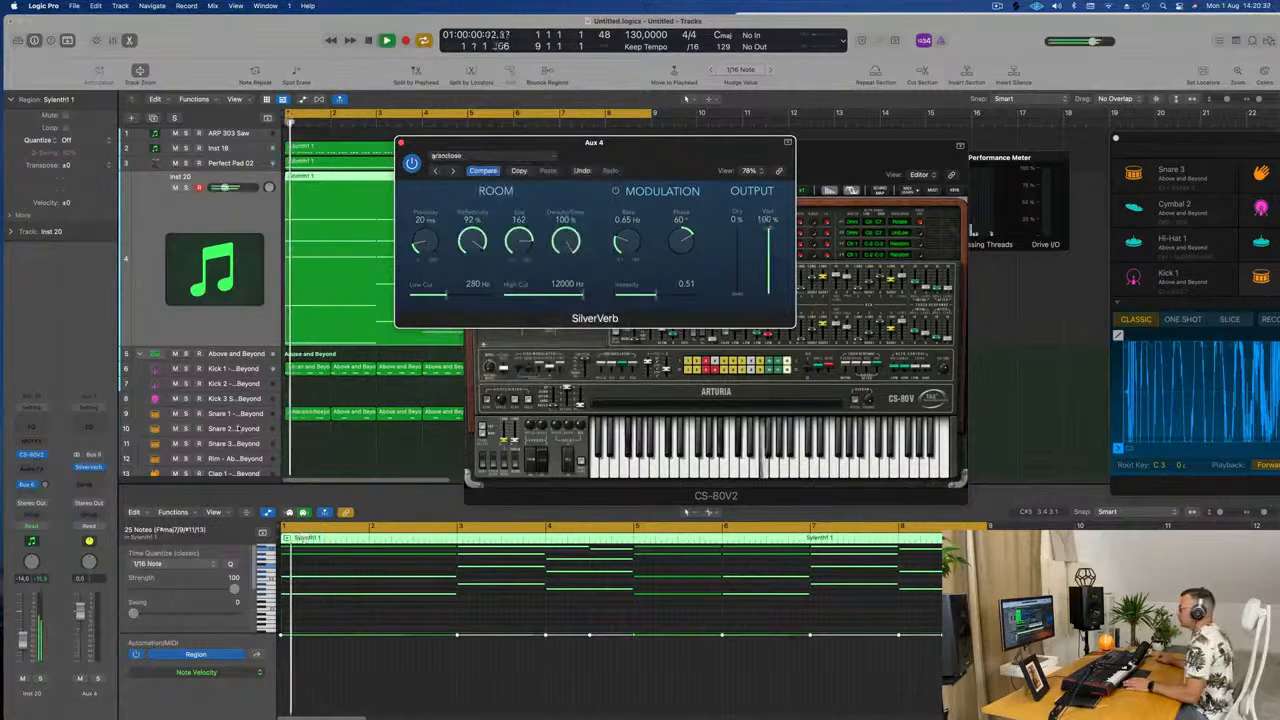
left_click(44, 486)
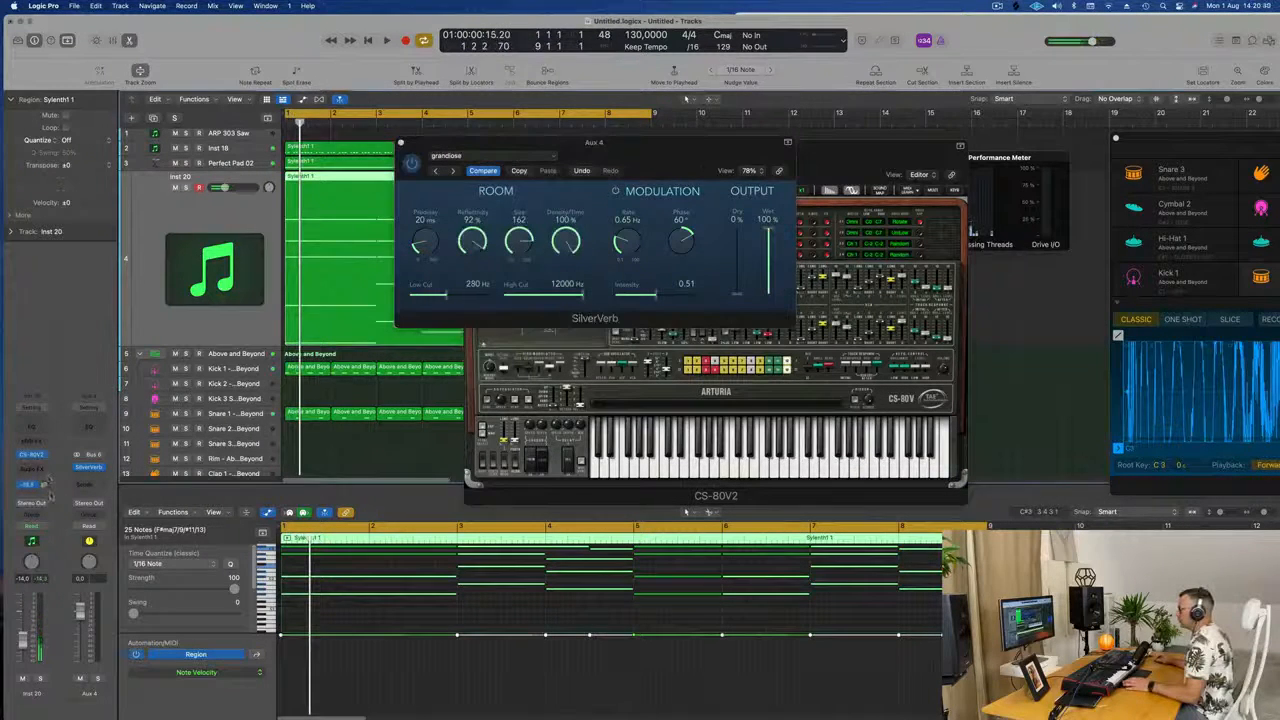
key("space")
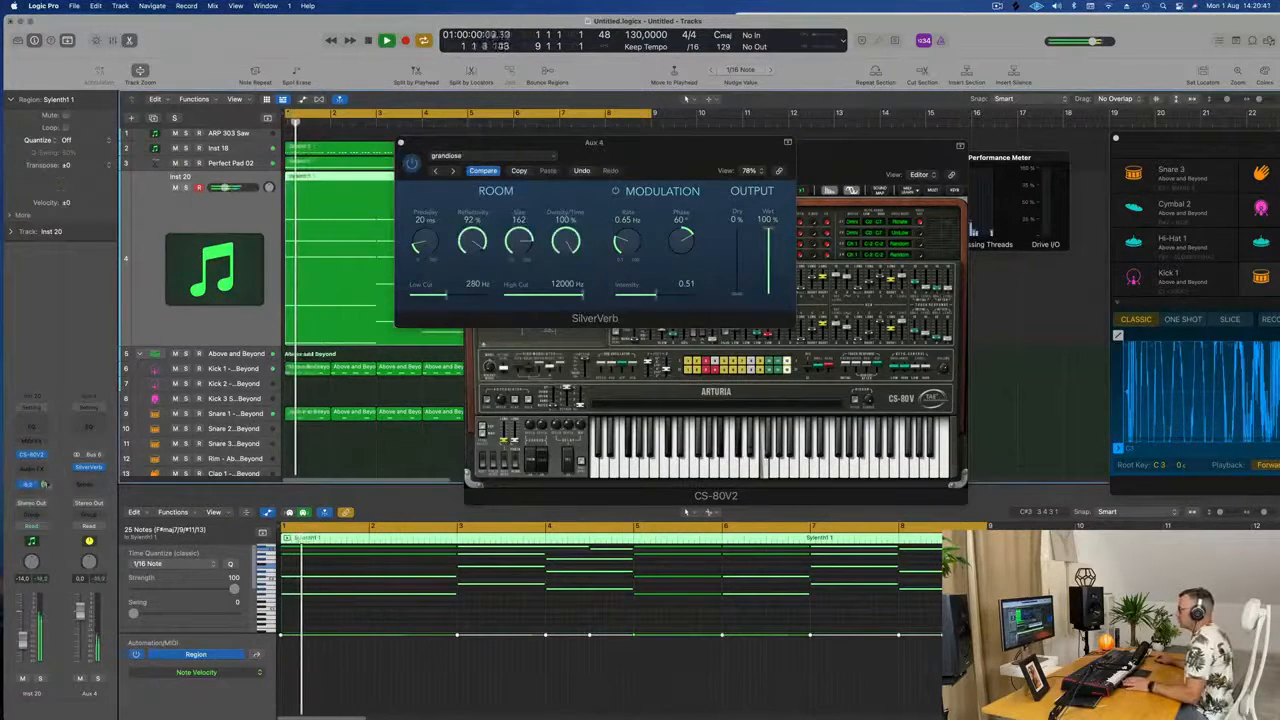
Move the plug-in windows clear of the tracks and audition further CS-80V2 keyboard presets over the loop, settling on C.P_Astronomy.
left_click_drag(579, 159, 1056, 176)
left_click_drag(781, 150, 642, 180)
key("space")
key("space")
left_click(567, 223)
key("space")
left_click(567, 222)
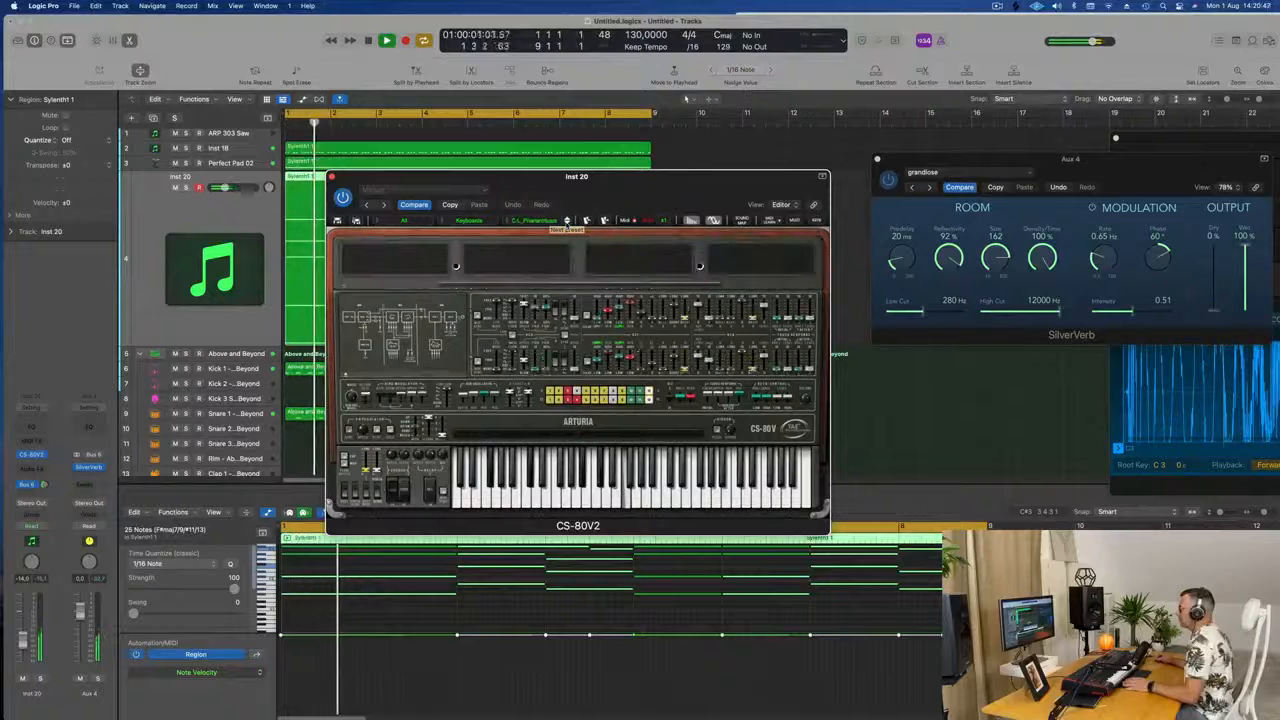
left_click_drag(587, 197, 1081, 167)
left_click(596, 210)
key("space")
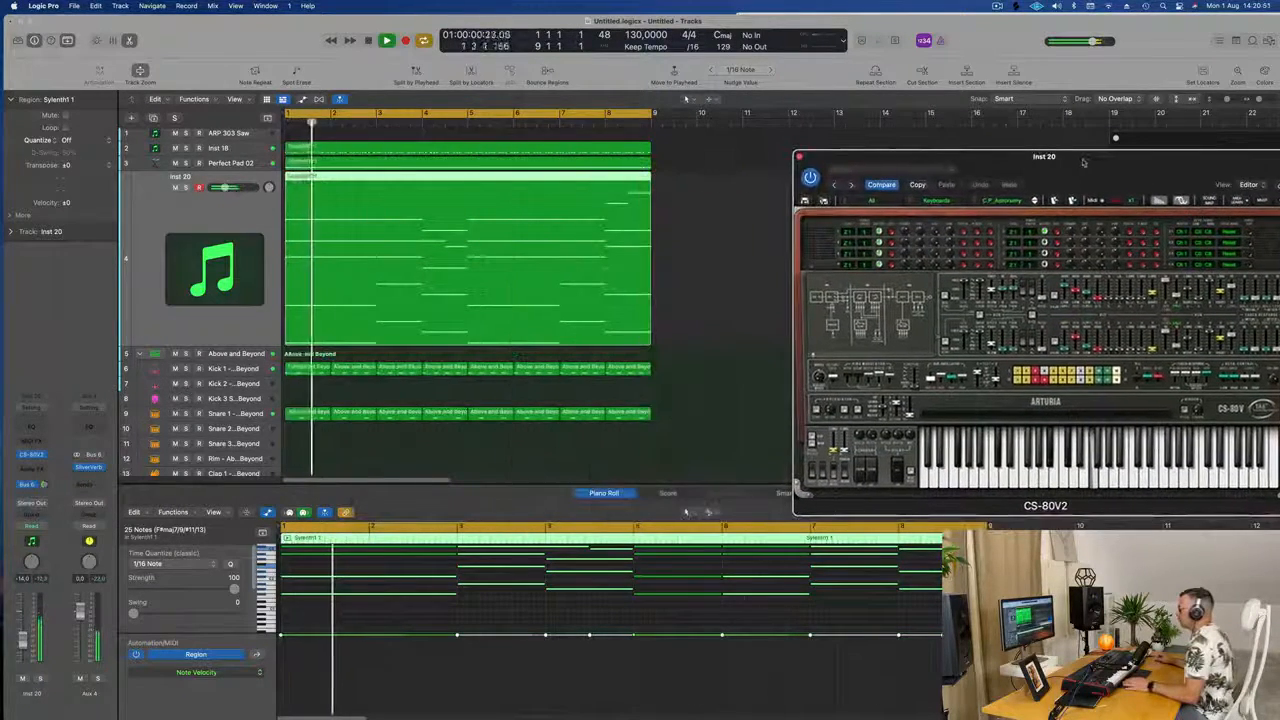
Deselect the notes, enlarge the Piano Roll and hide its note velocity lane so the full chords can be edited.
scroll(507, 623, "up", 1)
left_click(507, 623)
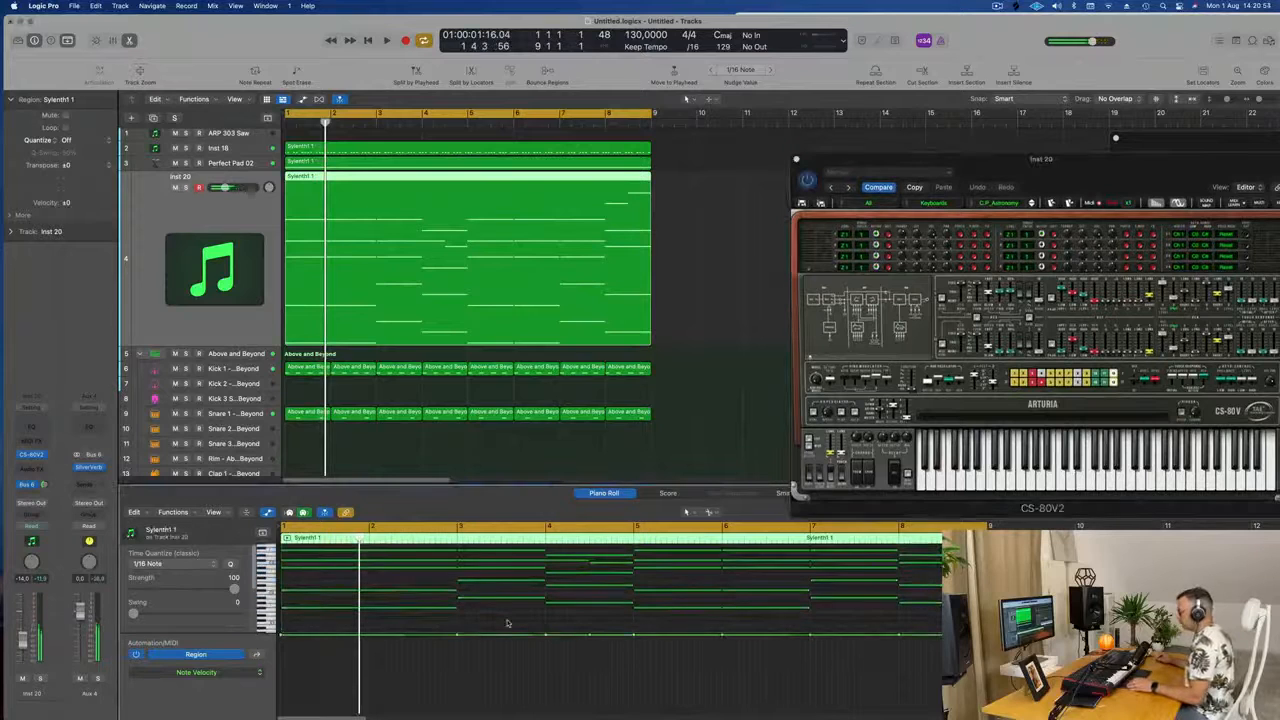
scroll(507, 623, "down", 1)
scroll(437, 610, "up", 1)
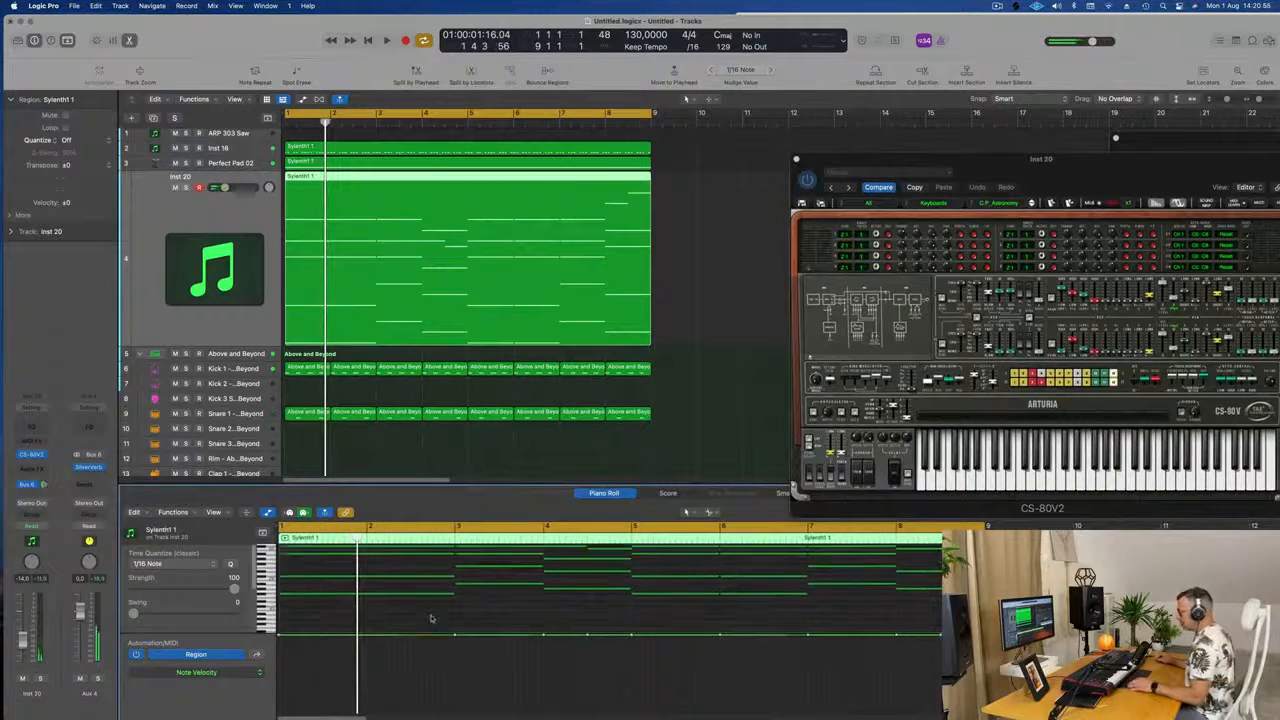
left_click_drag(477, 453, 470, 330)
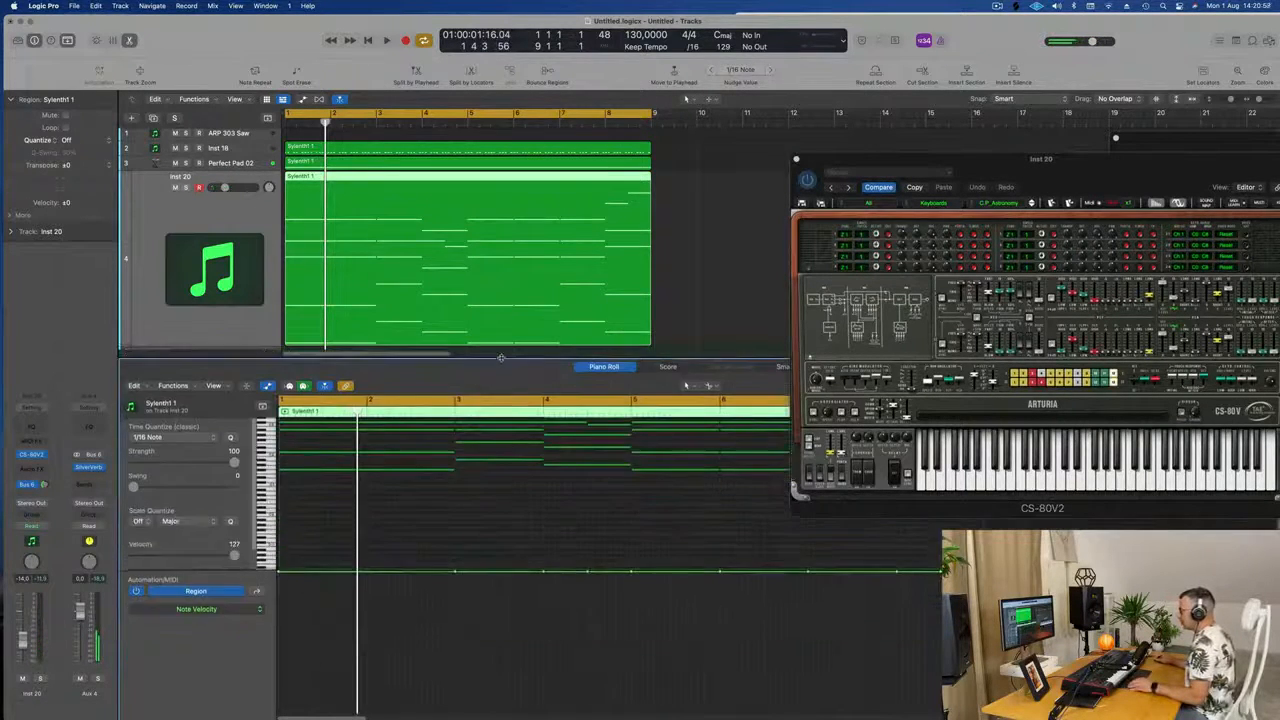
scroll(453, 554, "up", 1)
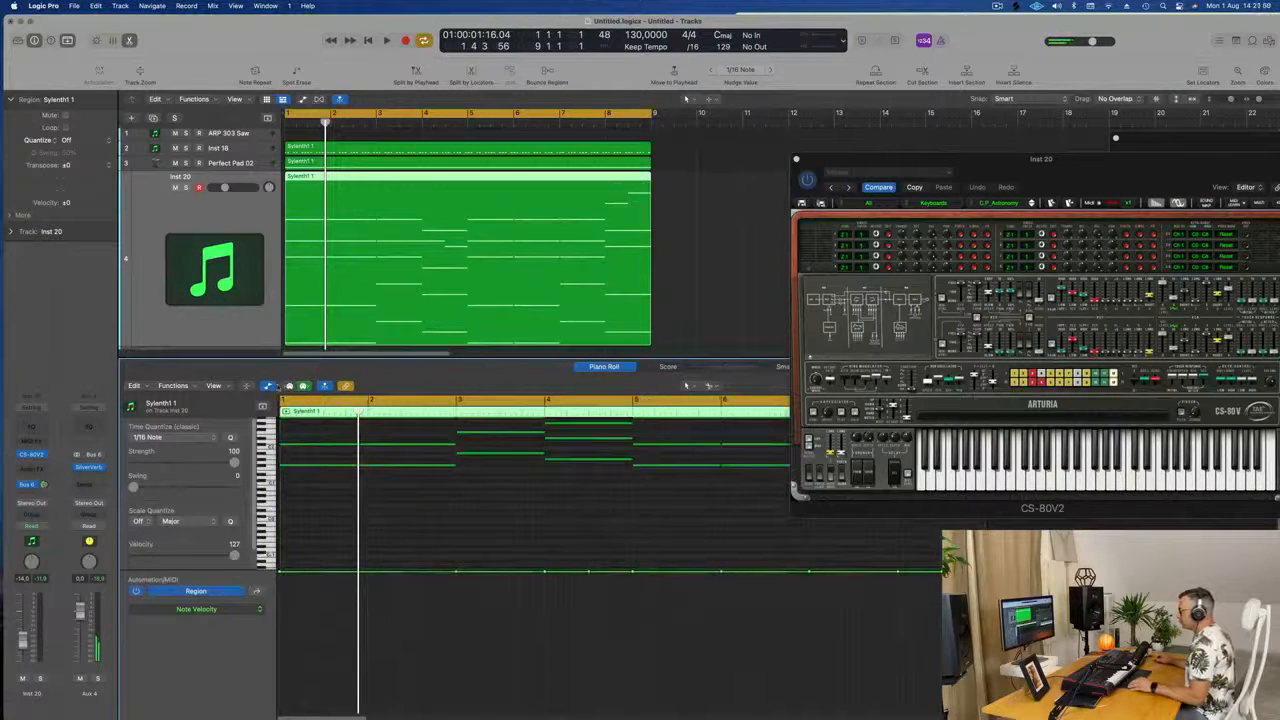
scroll(434, 600, "up", 6)
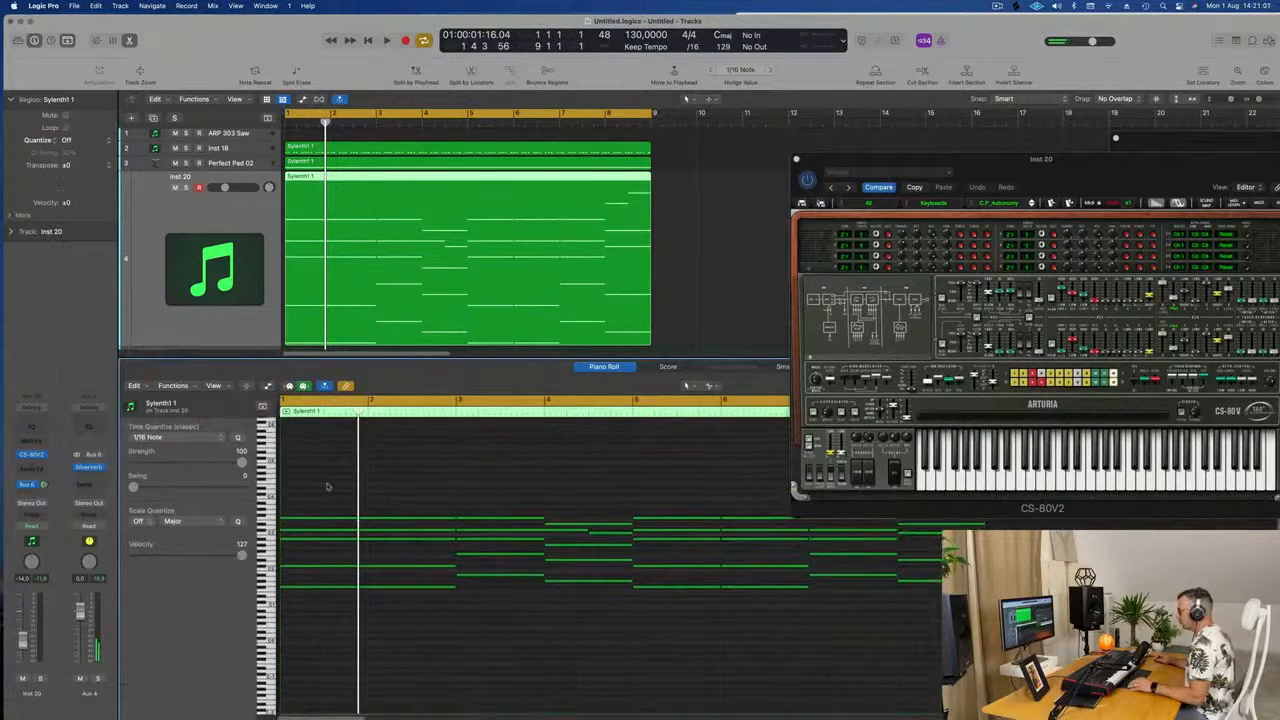
Select the first held chord in the Piano Roll and split its five notes at bar 2.
left_click_drag(327, 487, 348, 617)
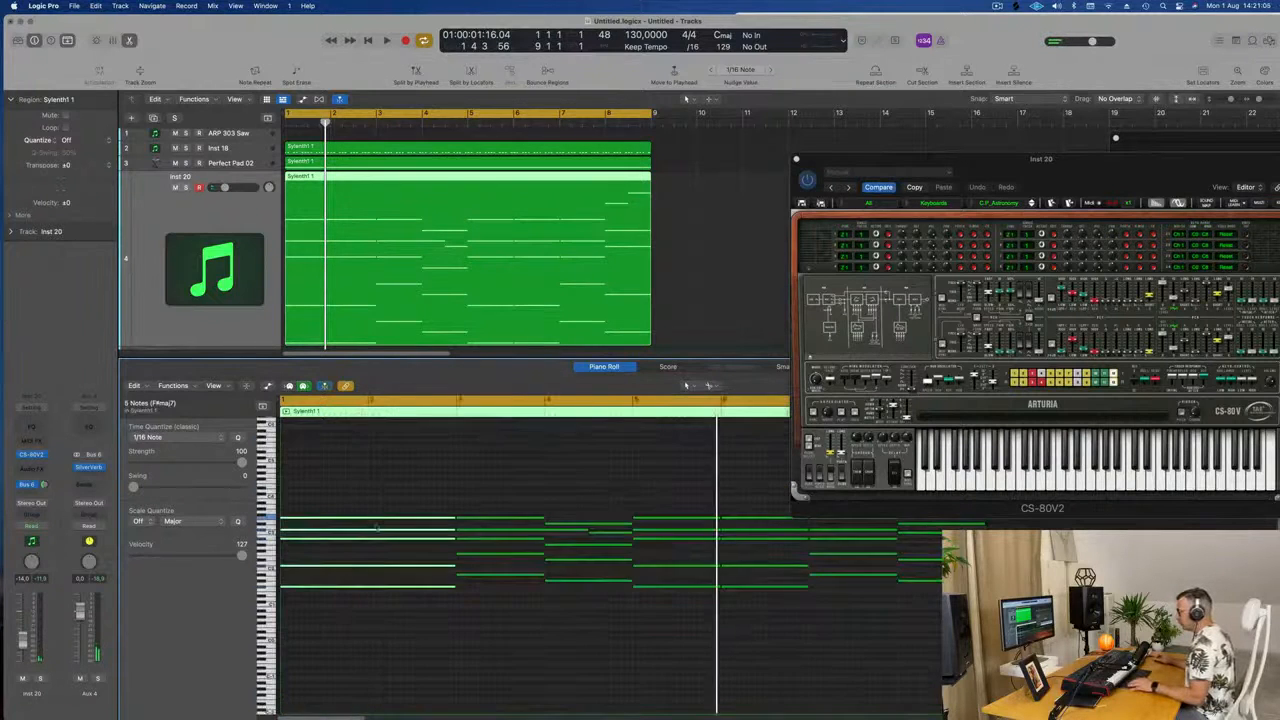
key("z")
key("z")
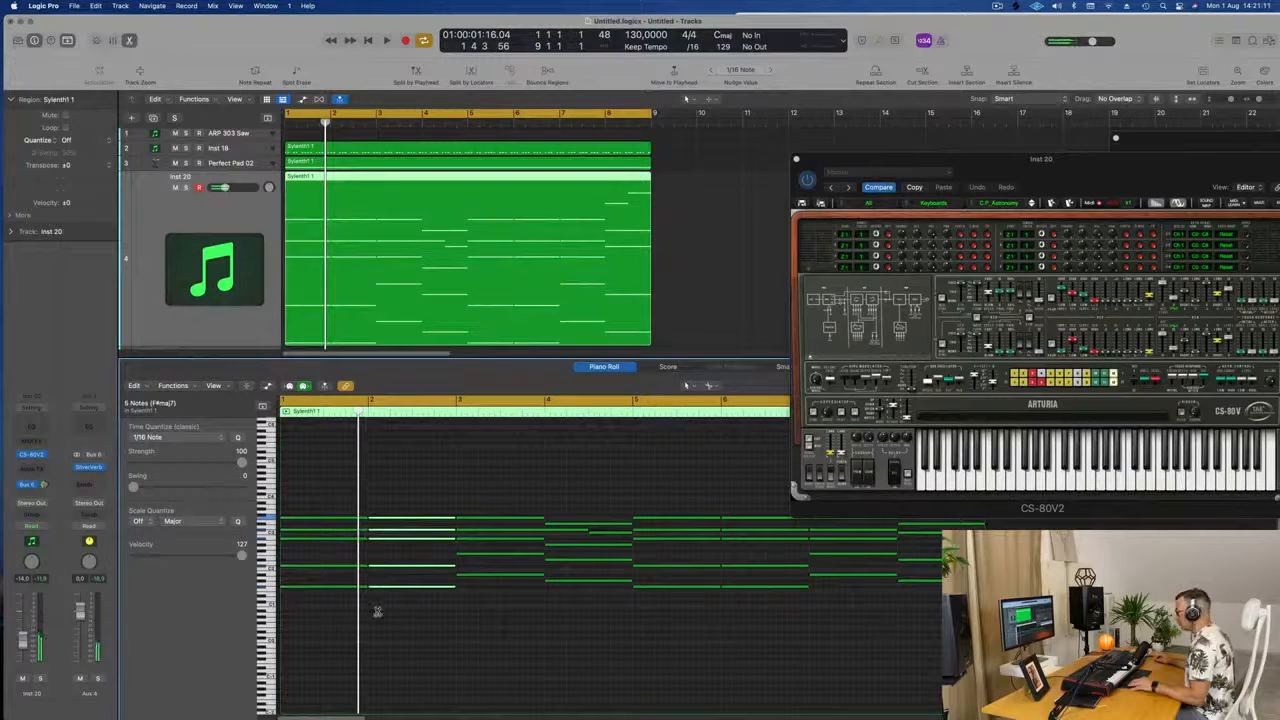
Shorten the chords at bars 1, 2 and 3 to stabs of about an eighth note and play the result.
left_click_drag(286, 486, 510, 600)
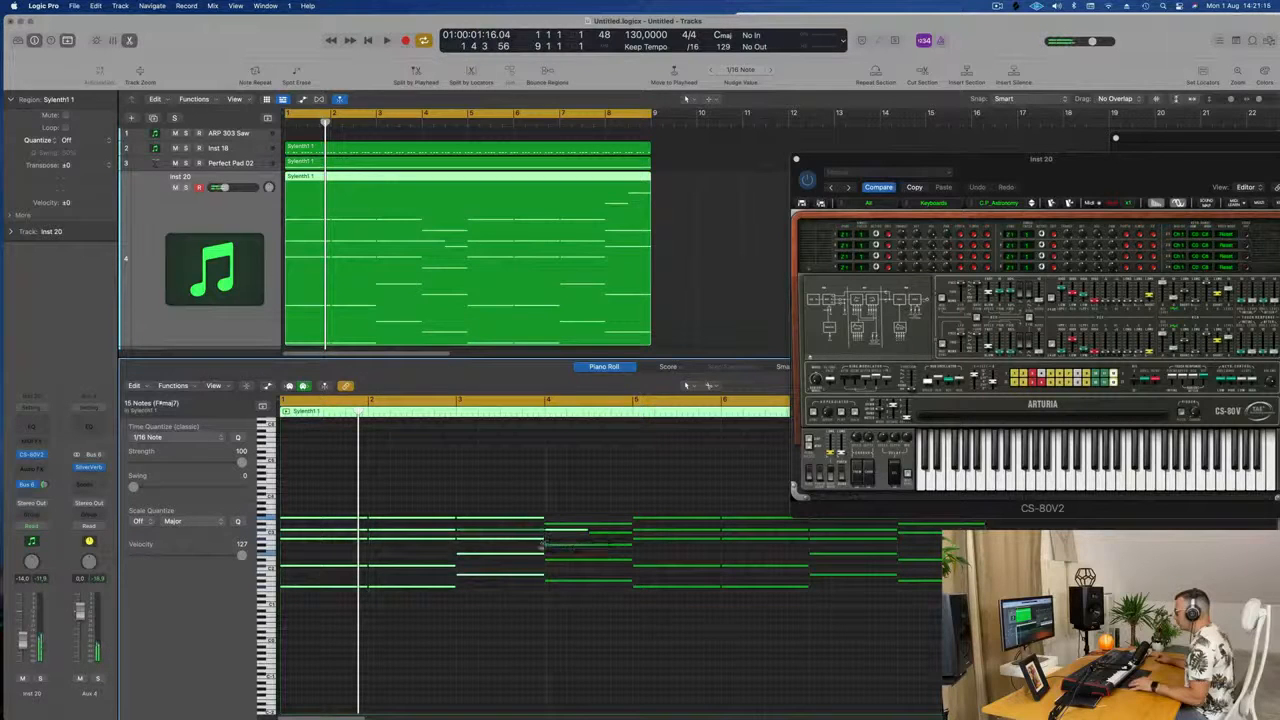
left_click(566, 493)
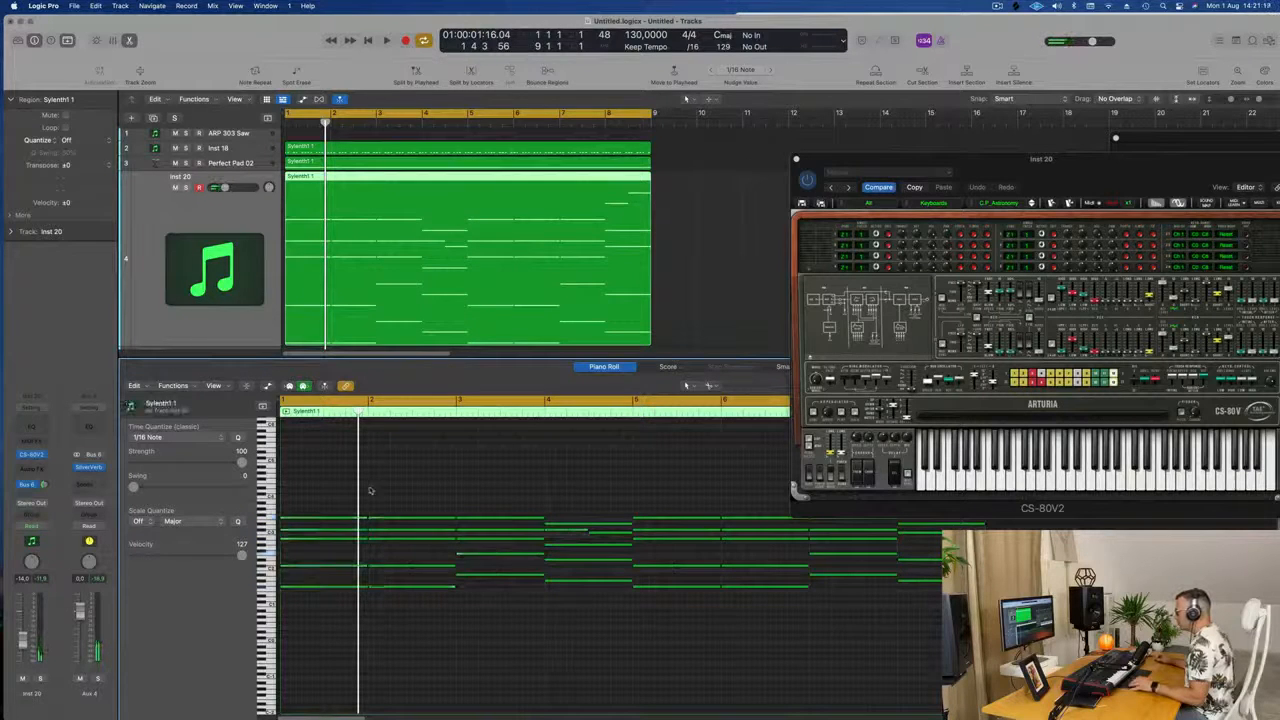
left_click_drag(285, 488, 418, 636)
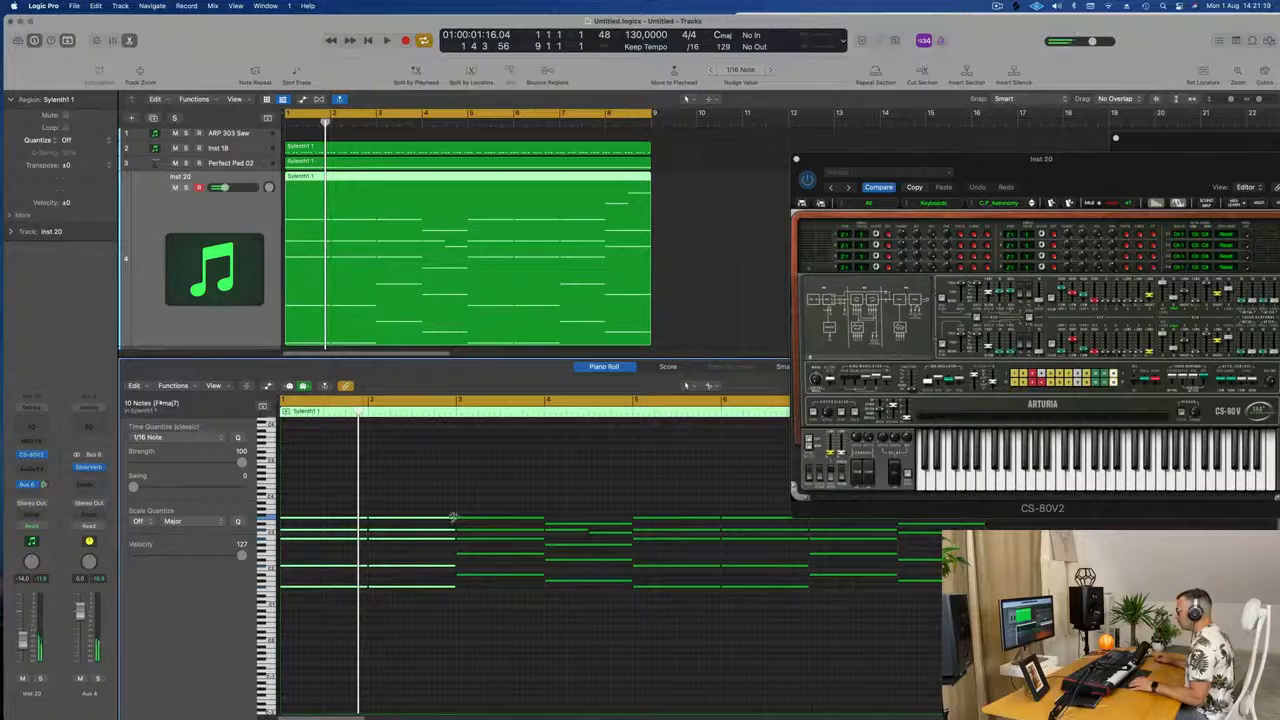
left_click_drag(427, 523, 382, 530)
key("space")
left_click_drag(447, 487, 491, 600)
key("space")
Split the chord at bar 4 halfway through the bar, shorten both halves to eighth-note stabs and play the result.
left_click_drag(541, 517, 581, 510)
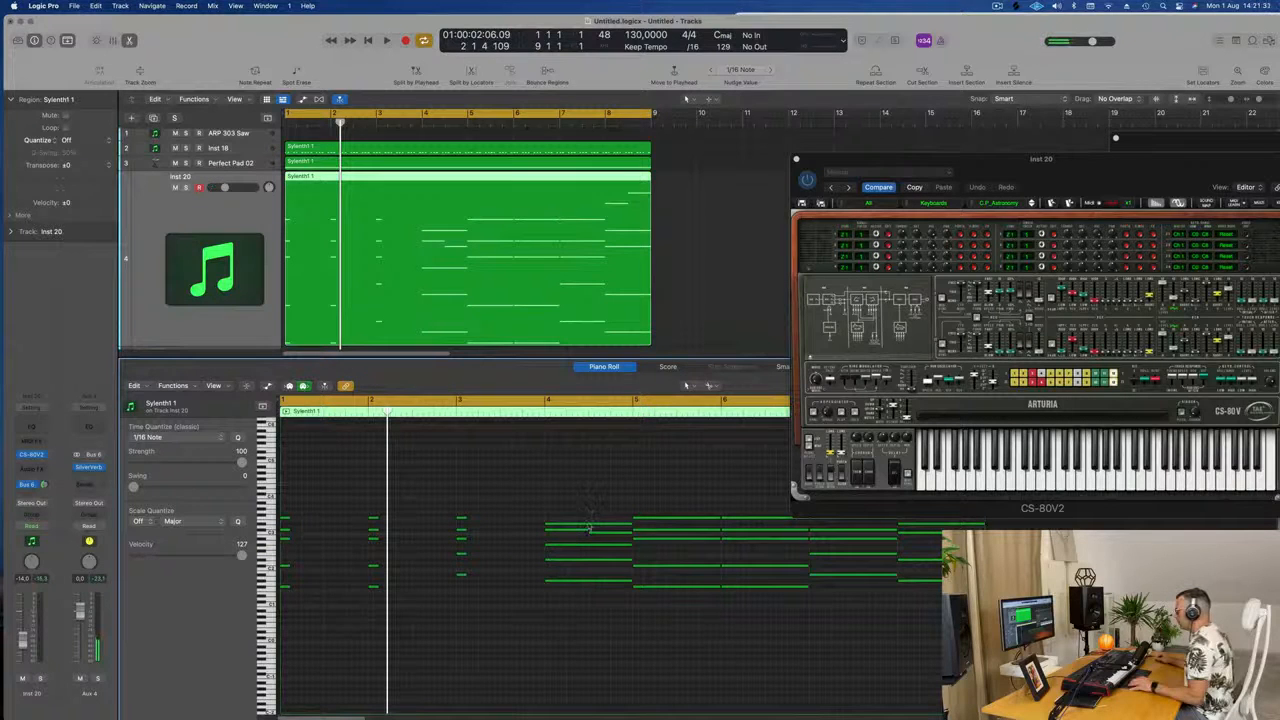
left_click_drag(565, 575, 590, 594)
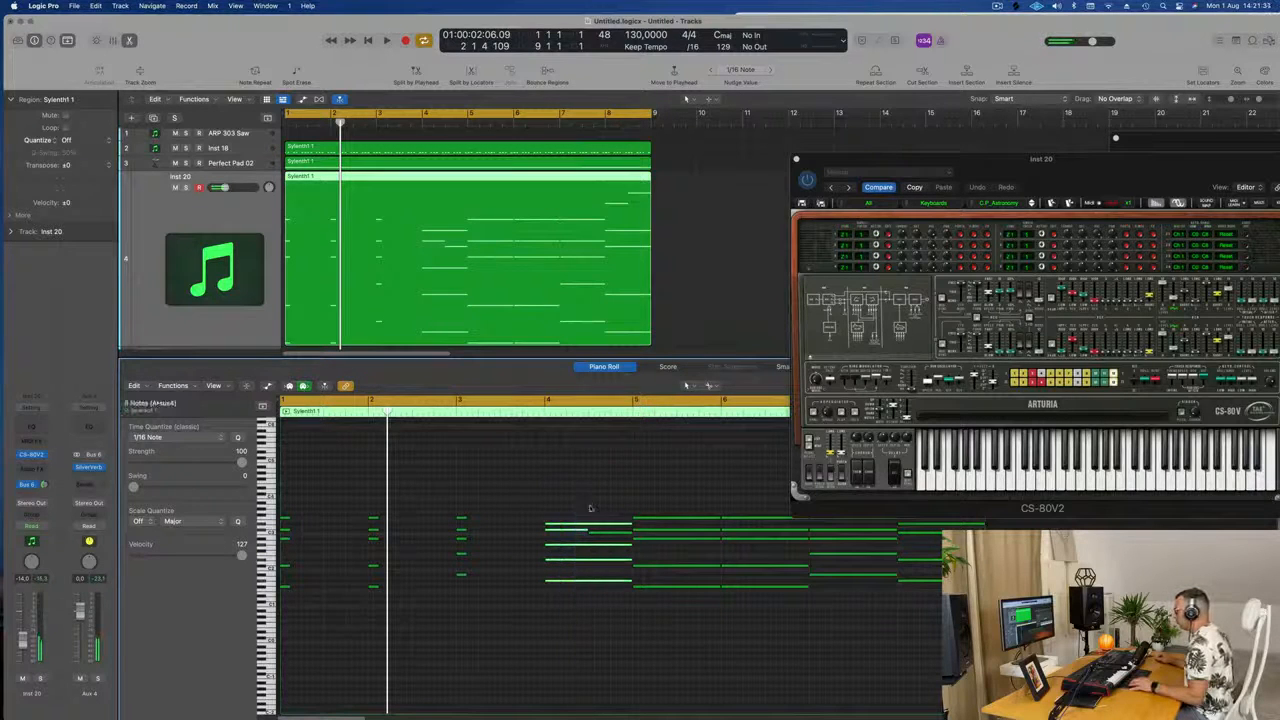
left_click_drag(539, 509, 608, 628)
left_click_drag(588, 524, 558, 533)
key("space")
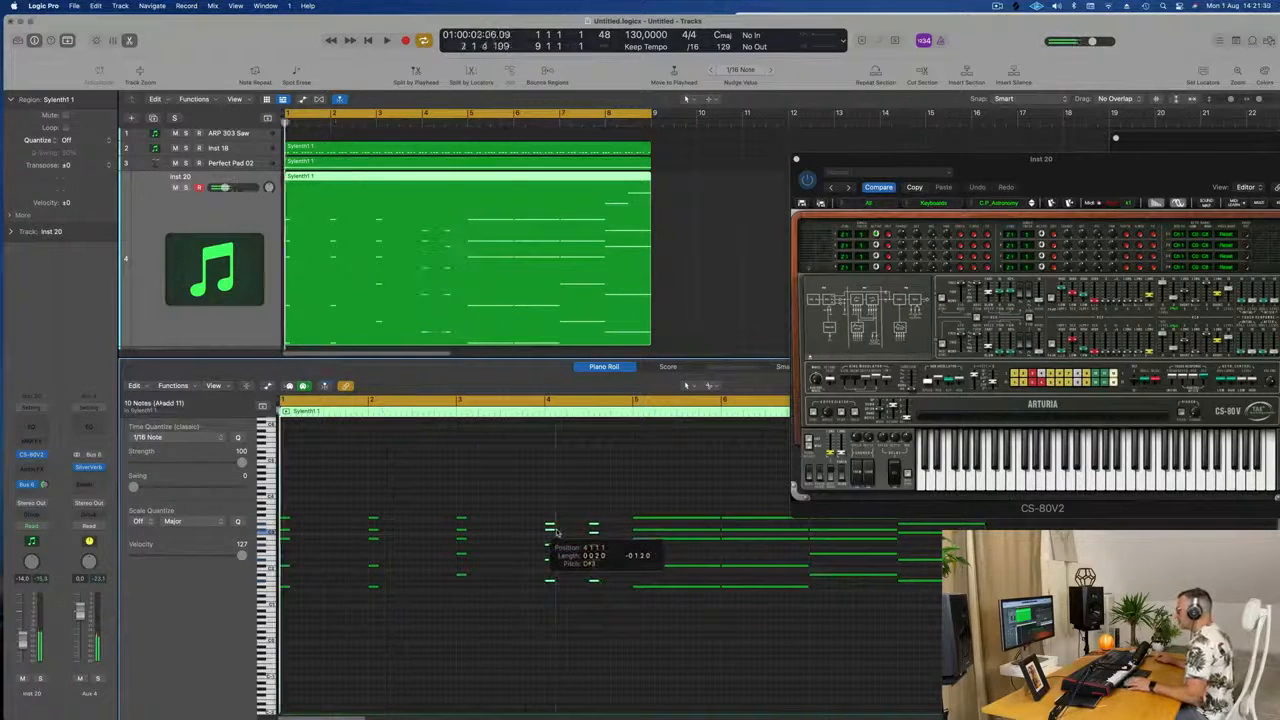
key("super+Left")
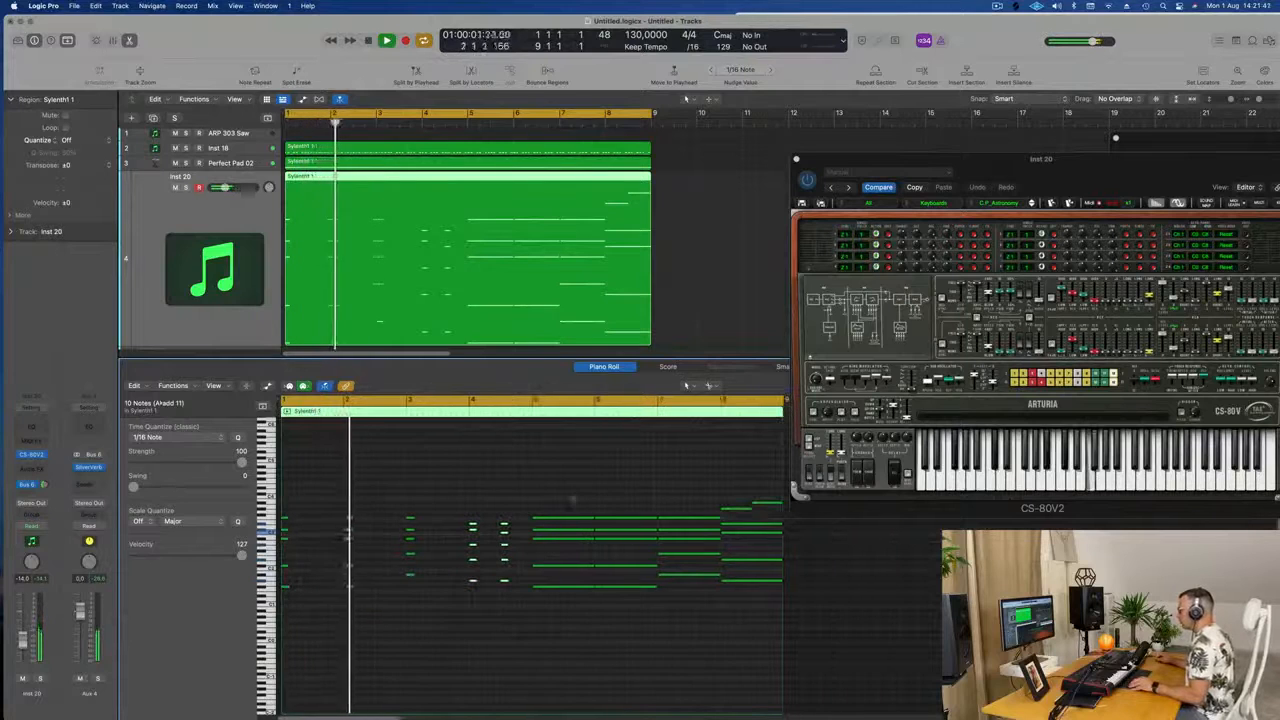
Shorten the chords at bars 5, 6 and 7 to eighth-note stabs and turn bar 8 into two eighth-note stabs.
left_click_drag(544, 492, 680, 620)
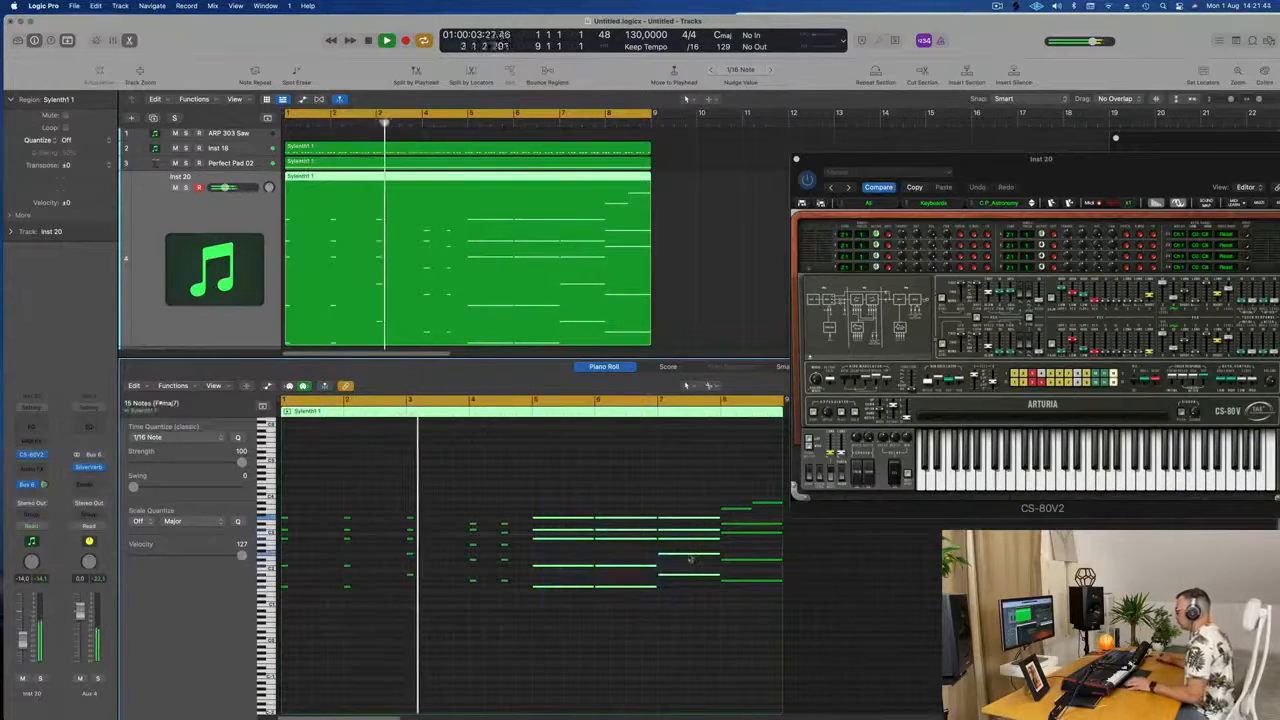
left_click_drag(719, 522, 661, 528)
key("space")
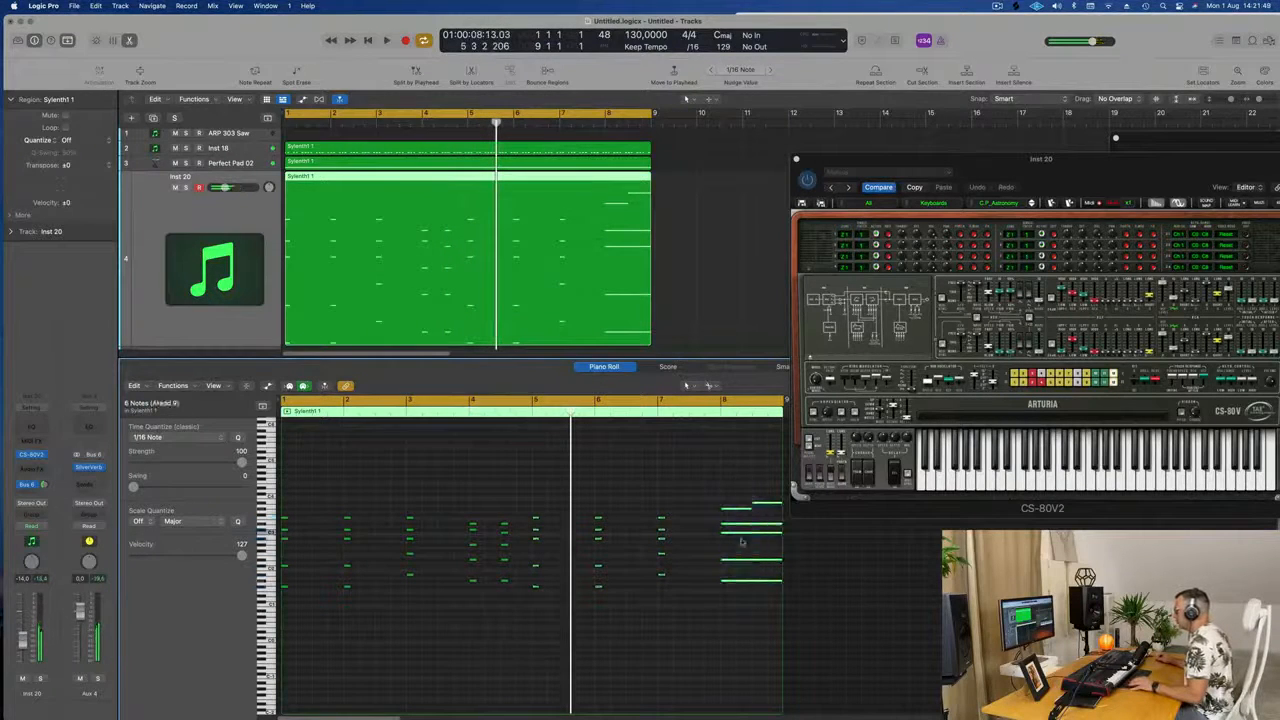
left_click_drag(721, 474, 779, 623)
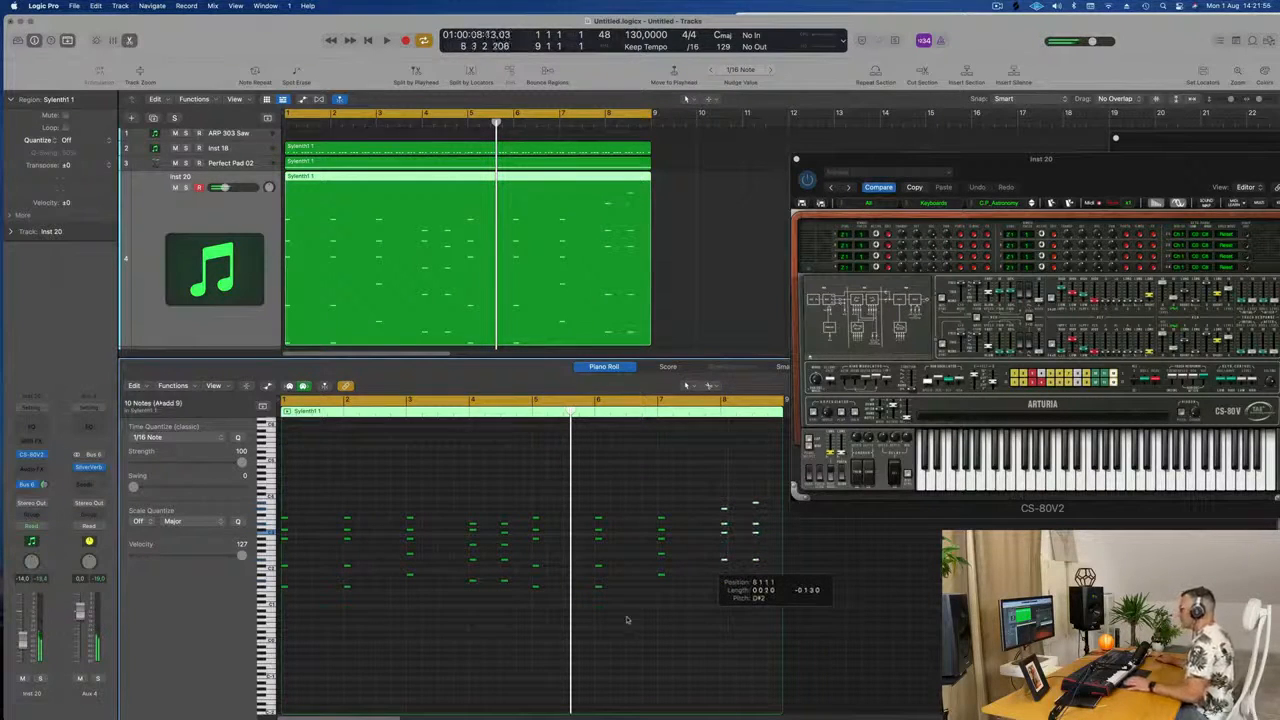
key("space")
Bring the CS-80V2 window forward and audition its keyboard presets from C.P_Astronomy through C.P_Unwieldy to D.D_ChameClav over the loop.
left_click_drag(1088, 168, 833, 244)
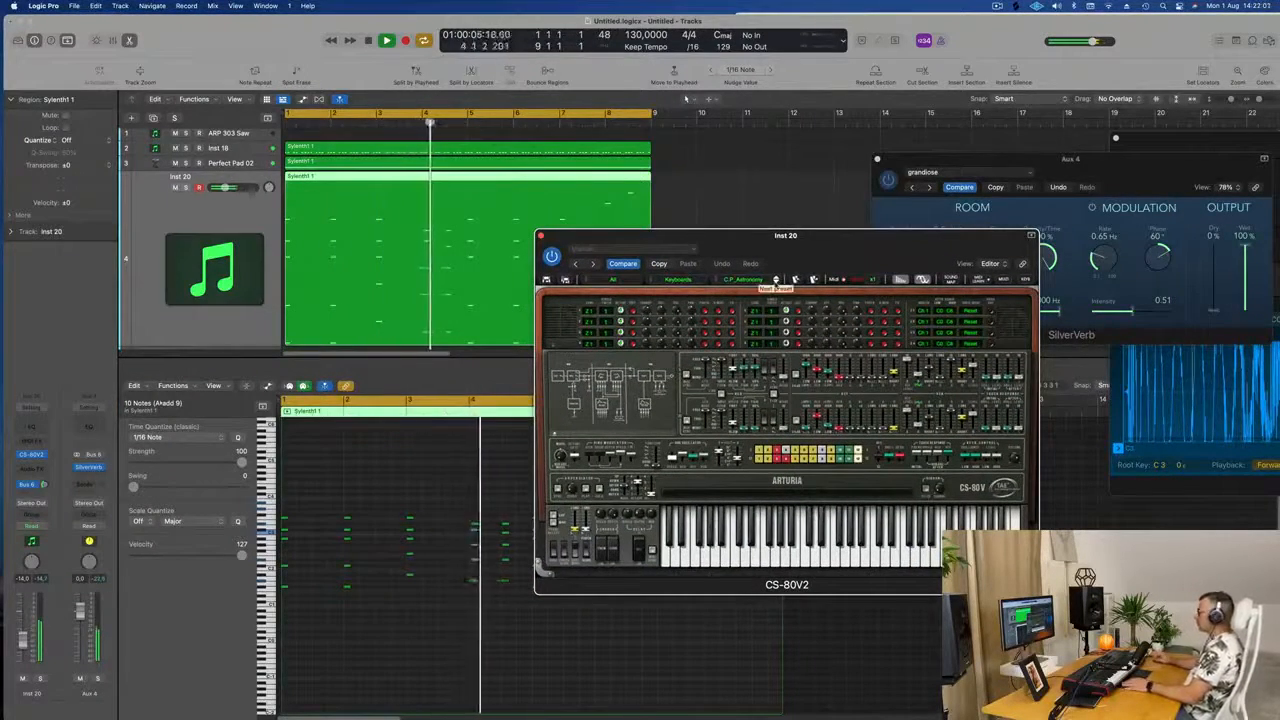
left_click(776, 281)
left_click(776, 281)
left_click(776, 281)
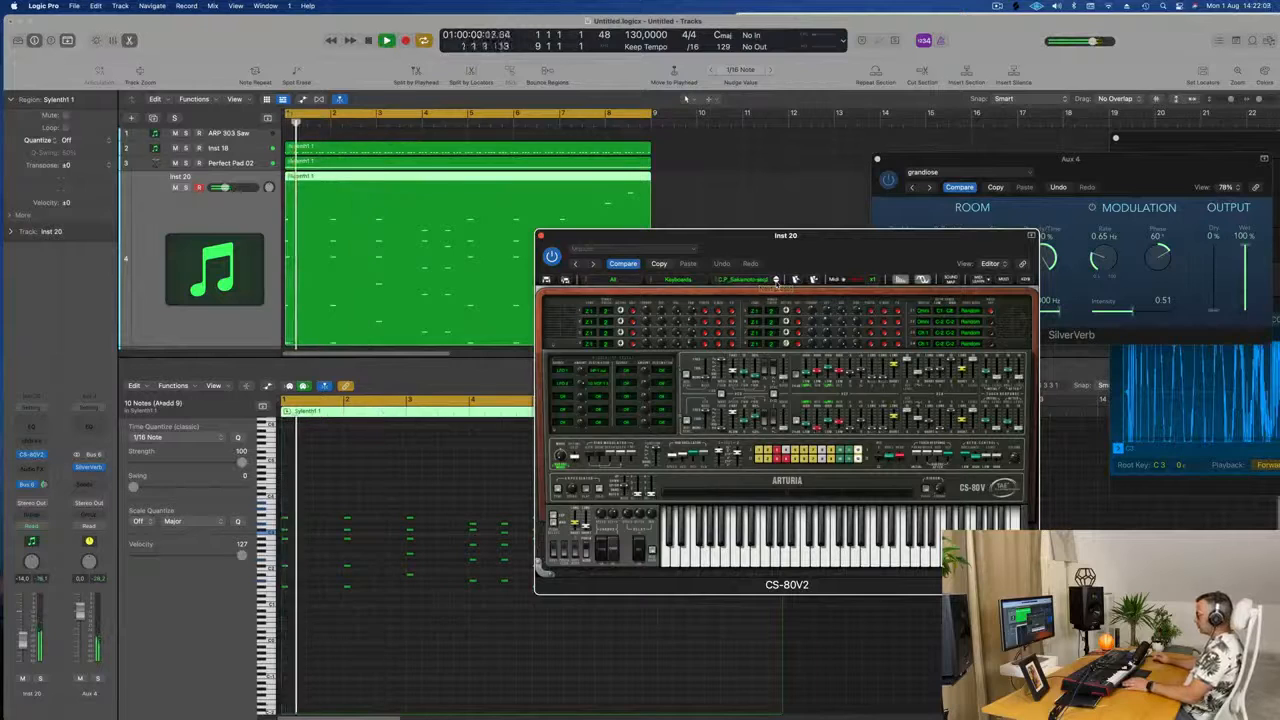
left_click(776, 281)
key("space")
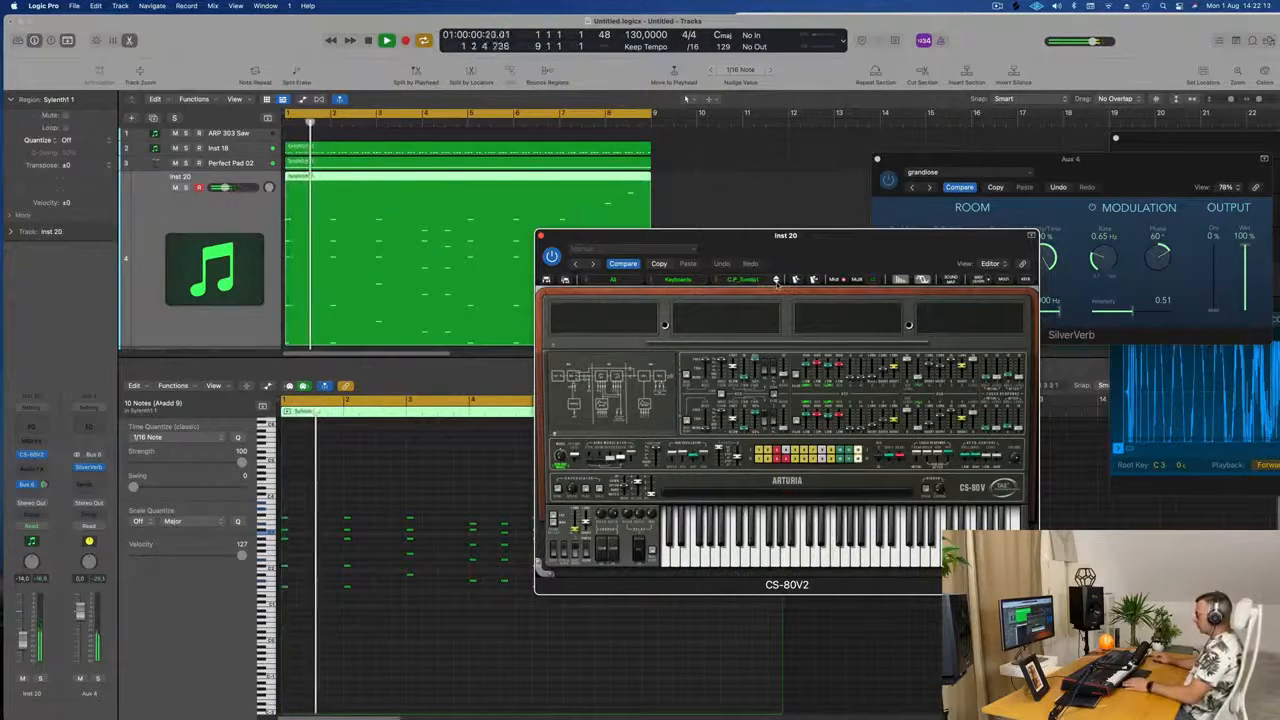
left_click(776, 281)
key("space")
key("space")
left_click_drag(837, 248, 811, 271)
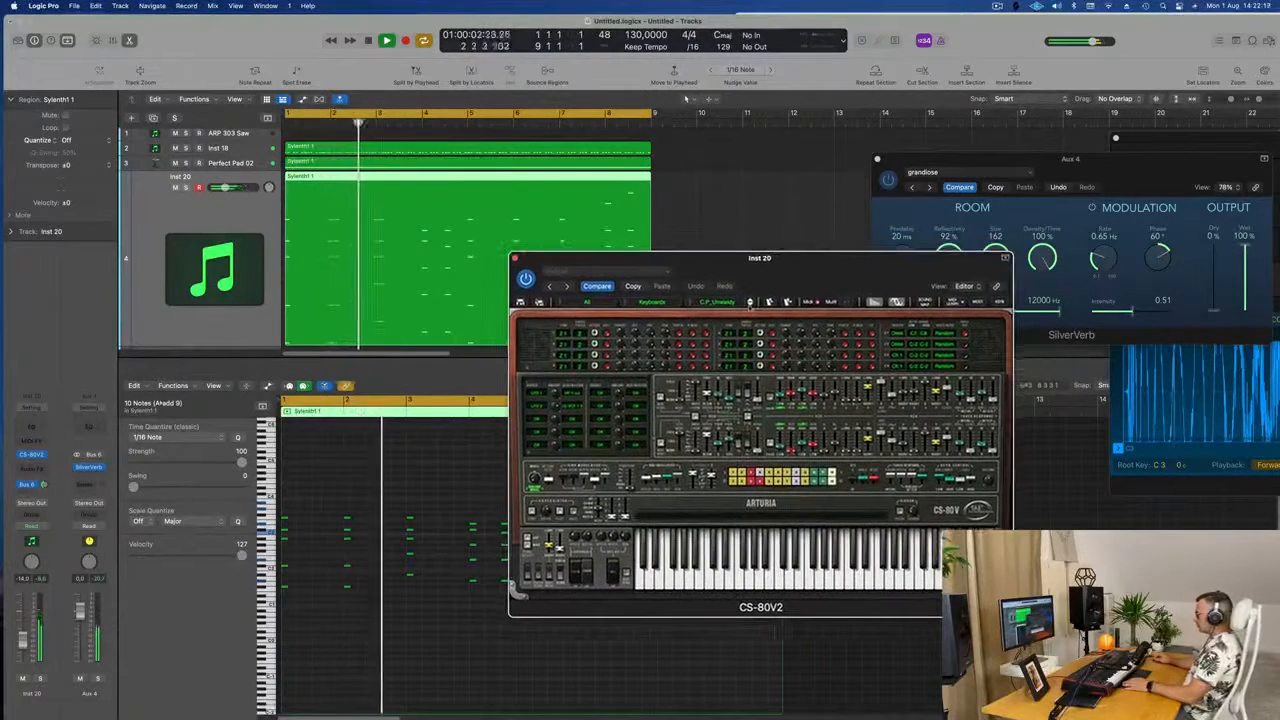
left_click(750, 301)
left_click(750, 301)
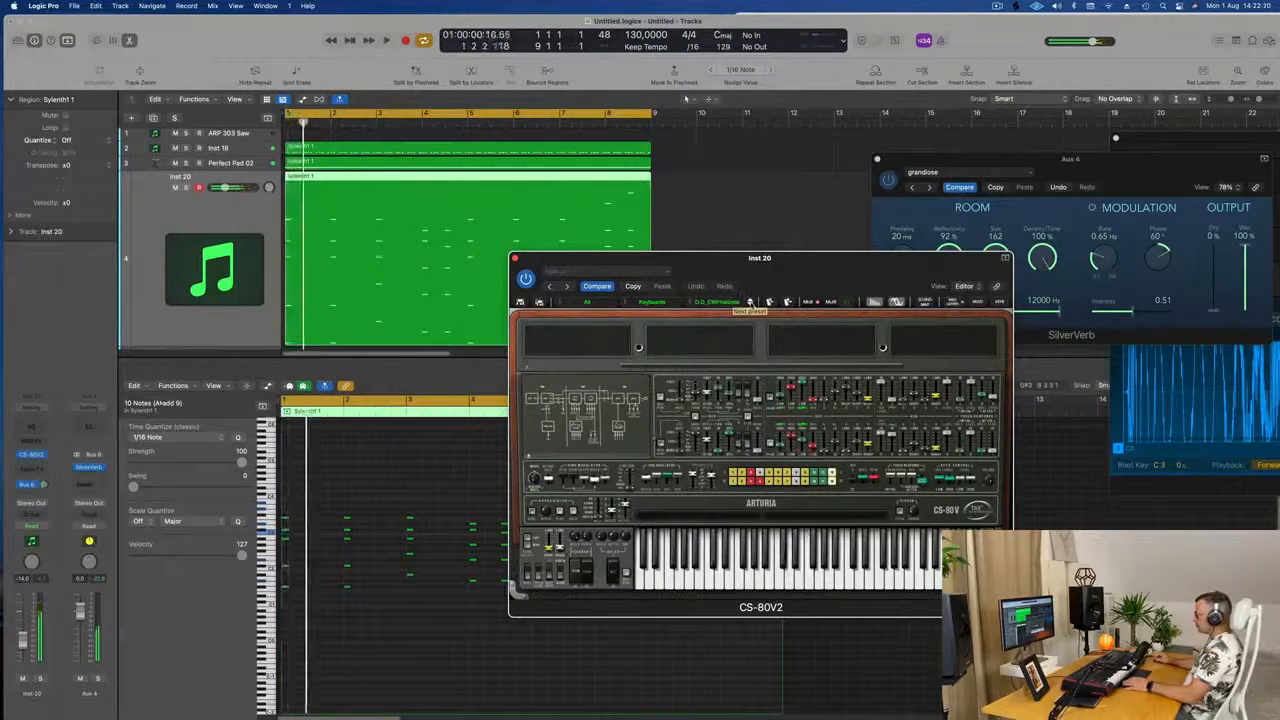
Lower the Inst 20 track volume and continue auditioning keyboard presets from D.D_EWFKalimba to K.U_CP40 over the loop.
left_click_drag(805, 262, 843, 252)
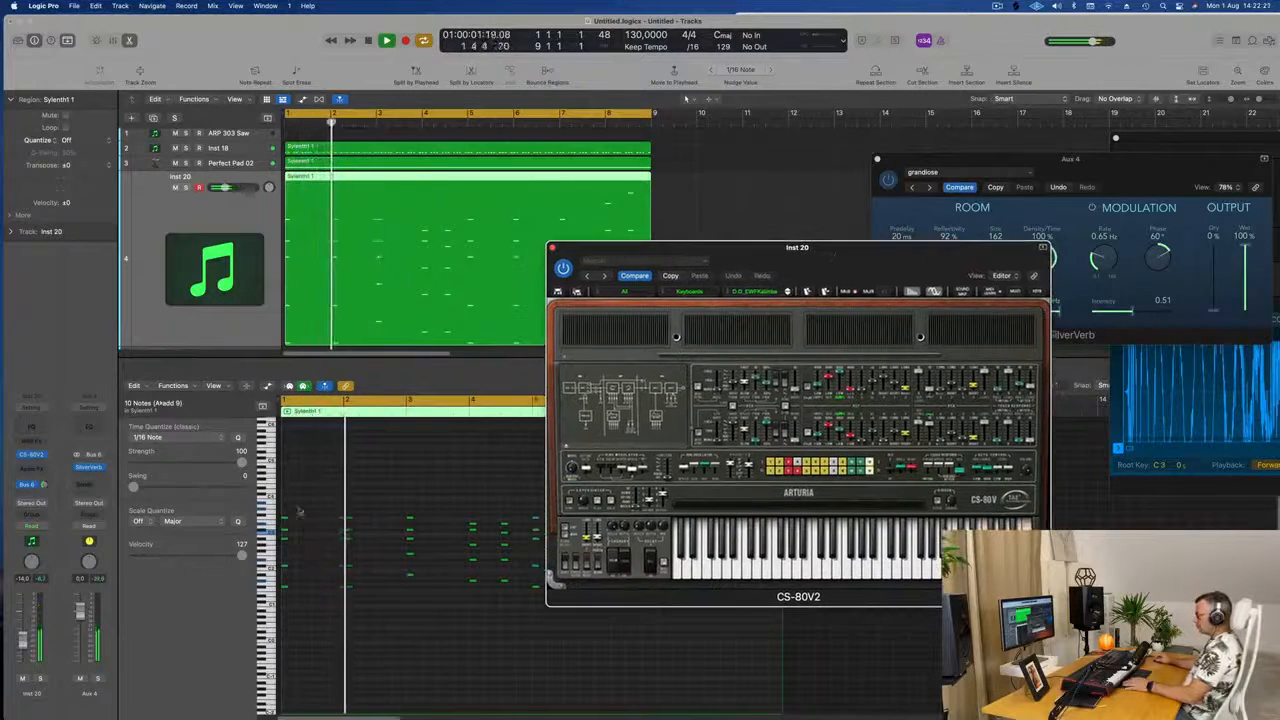
left_click(350, 590)
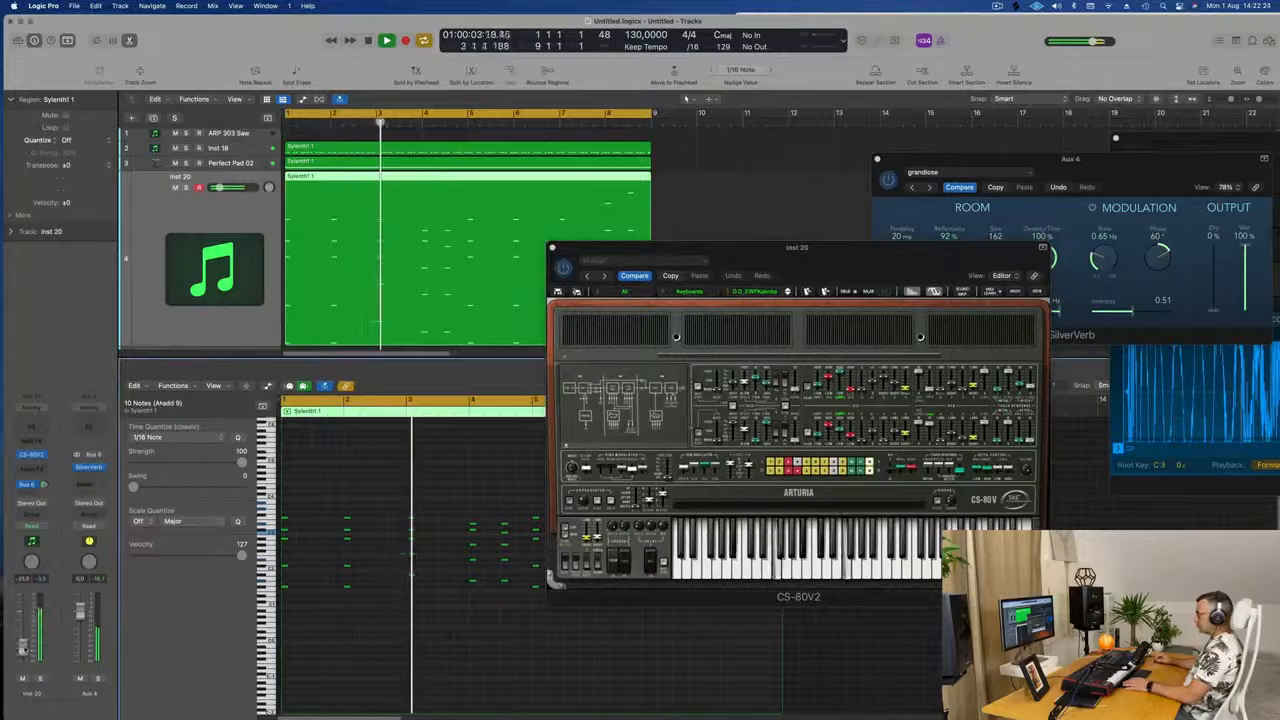
left_click_drag(803, 256, 770, 255)
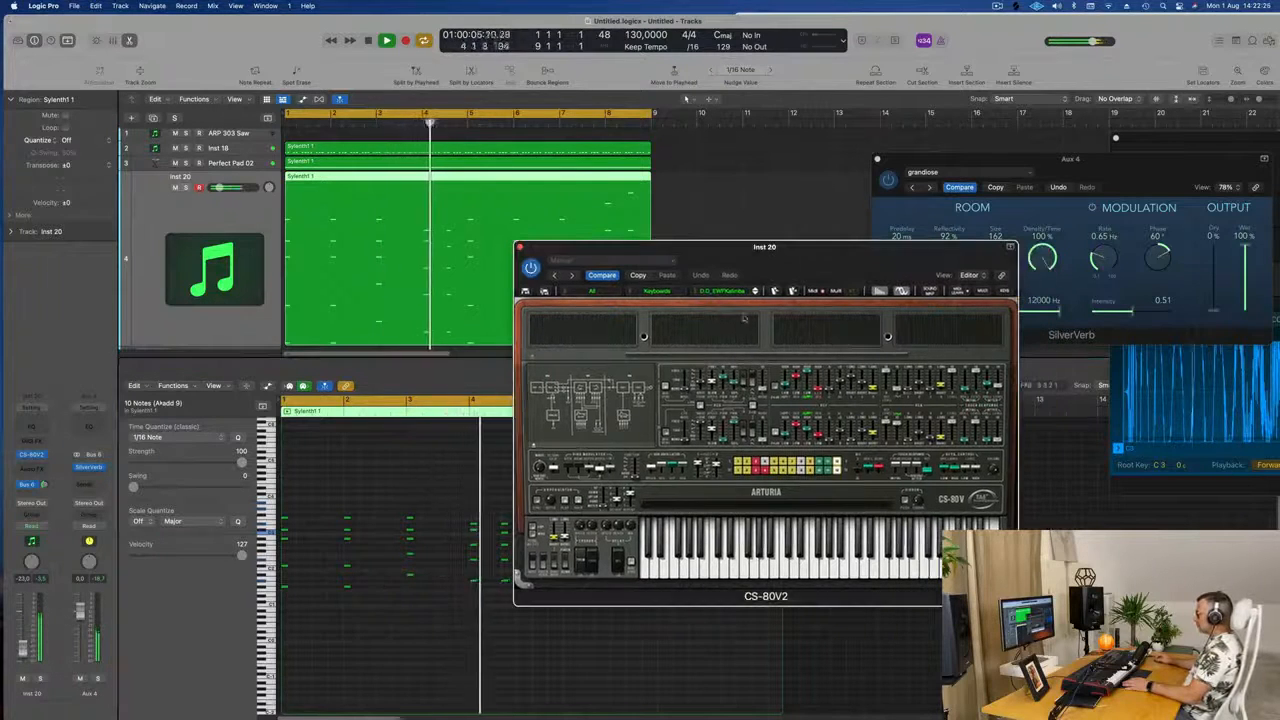
left_click(755, 294)
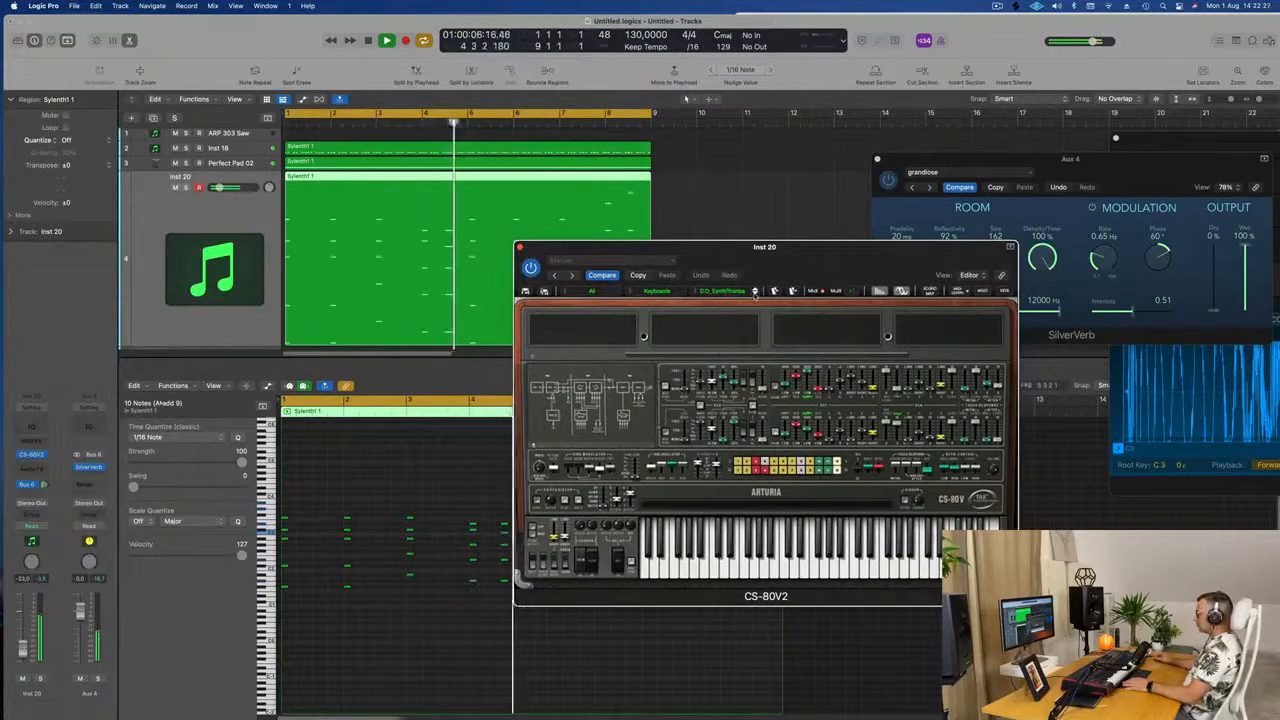
left_click(755, 293)
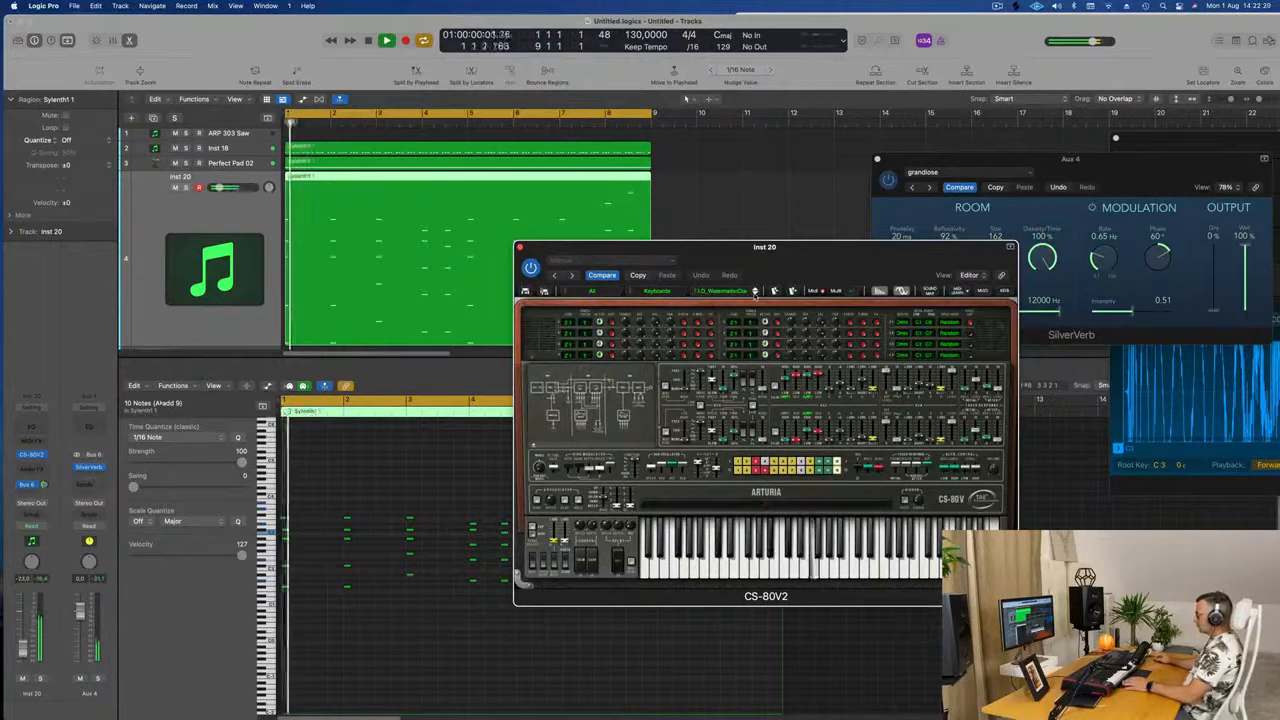
left_click(755, 293)
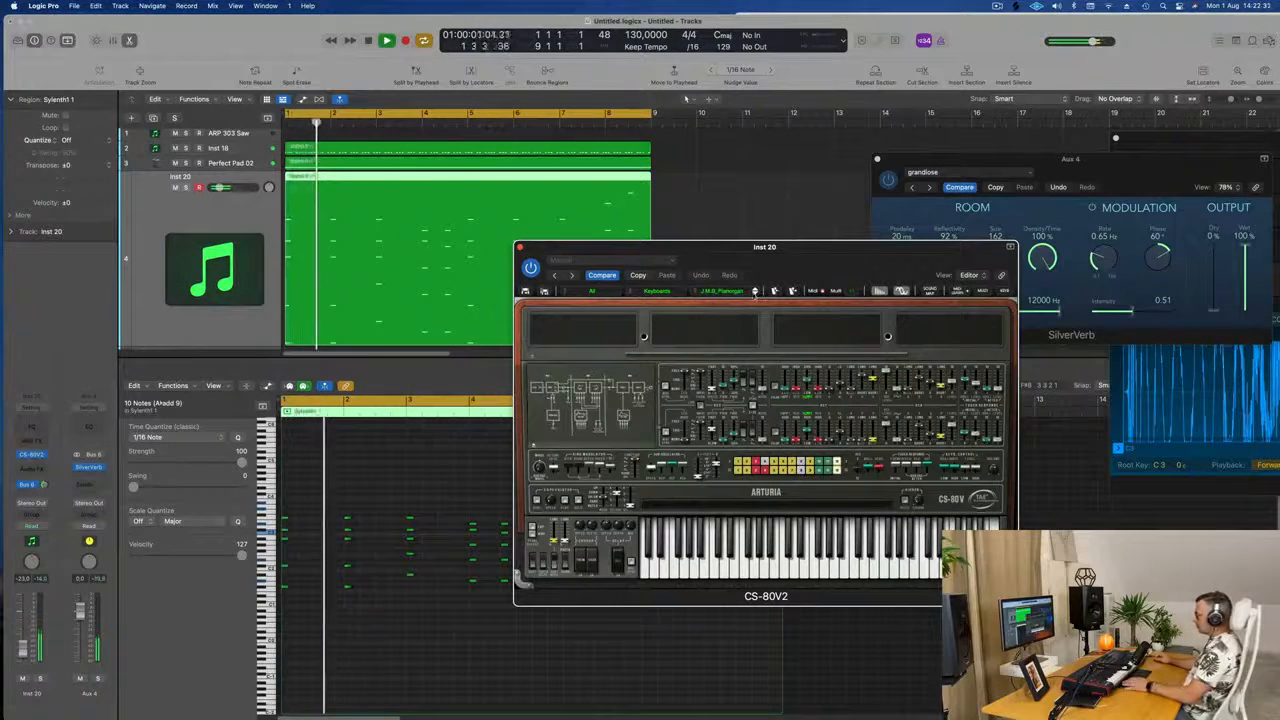
left_click(755, 293)
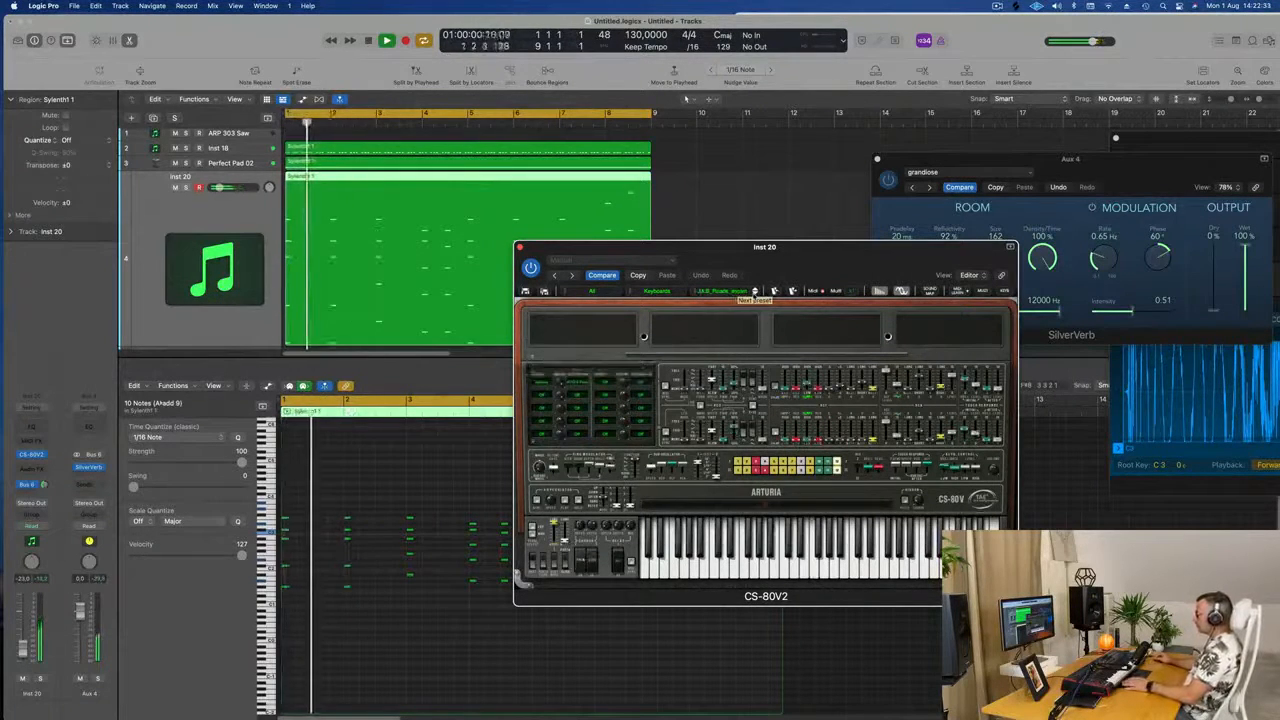
left_click(755, 293)
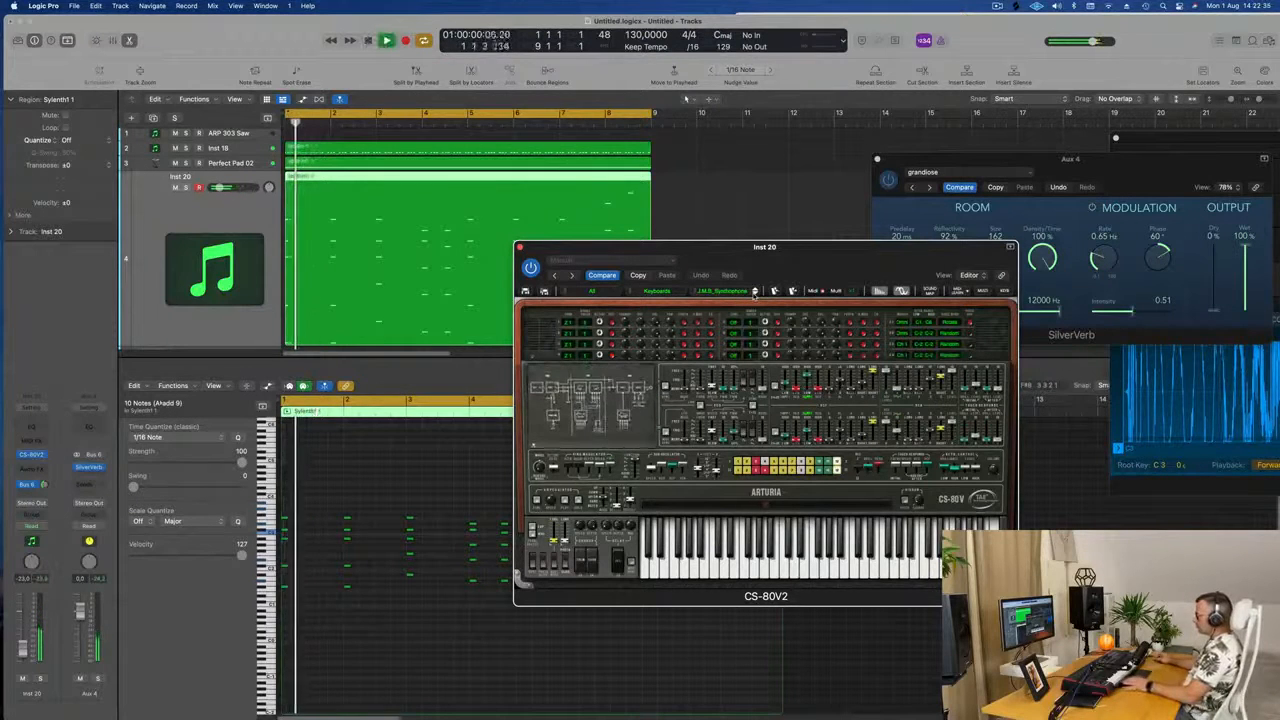
left_click(755, 293)
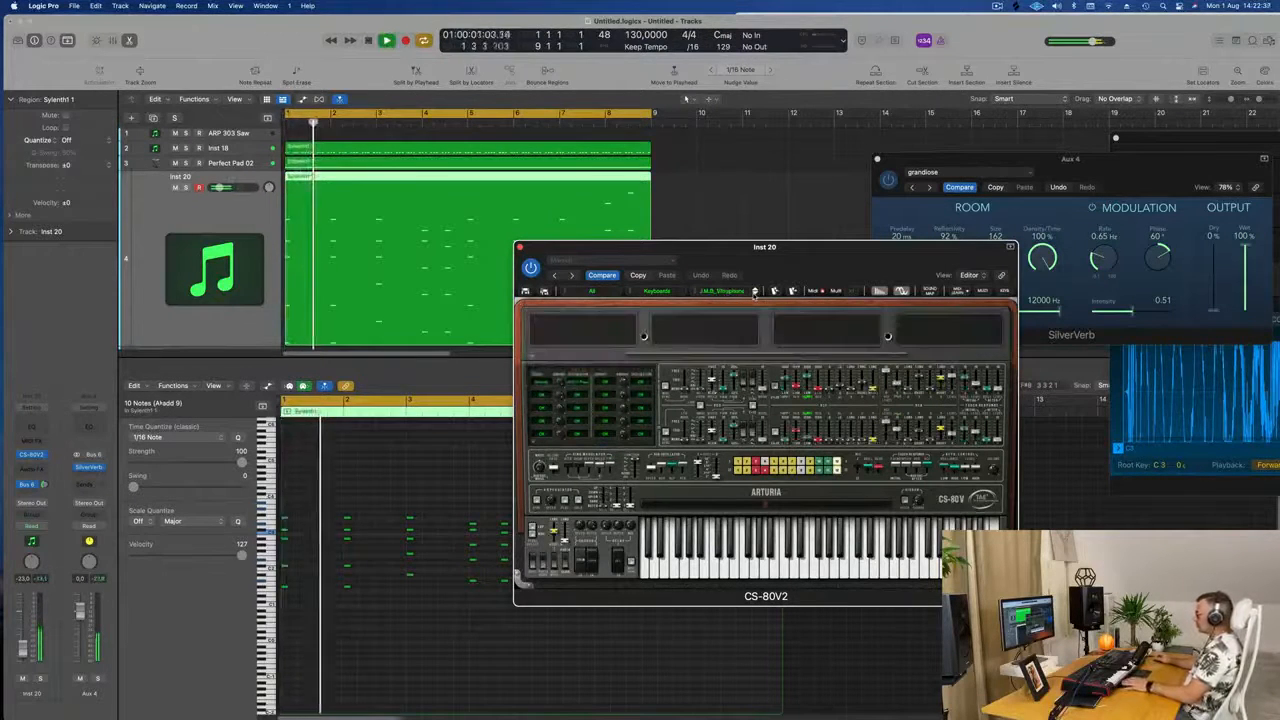
left_click(755, 293)
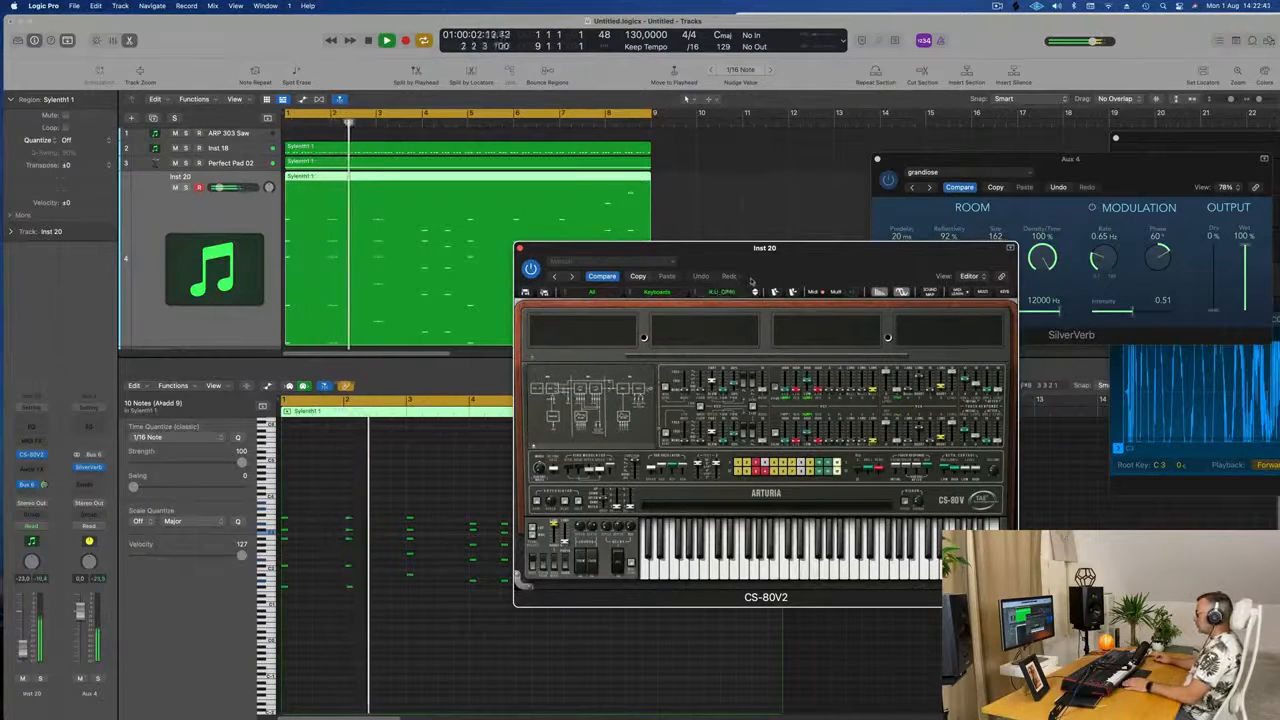
Load the C.L_Piano1 preset, compare it with C.L_PianoPlus over the loop at a raised track volume and keep C.L_PianoPlus.
left_click(725, 291)
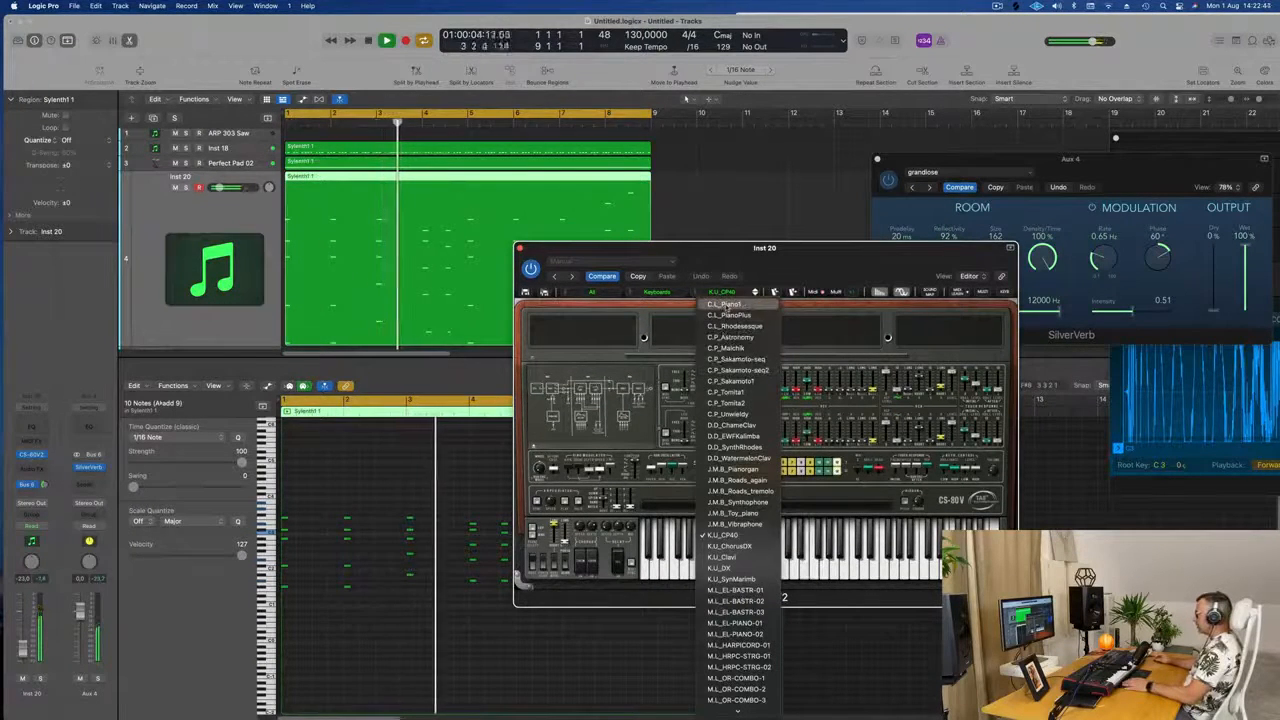
left_click(724, 303)
key("space")
key("space")
key("space")
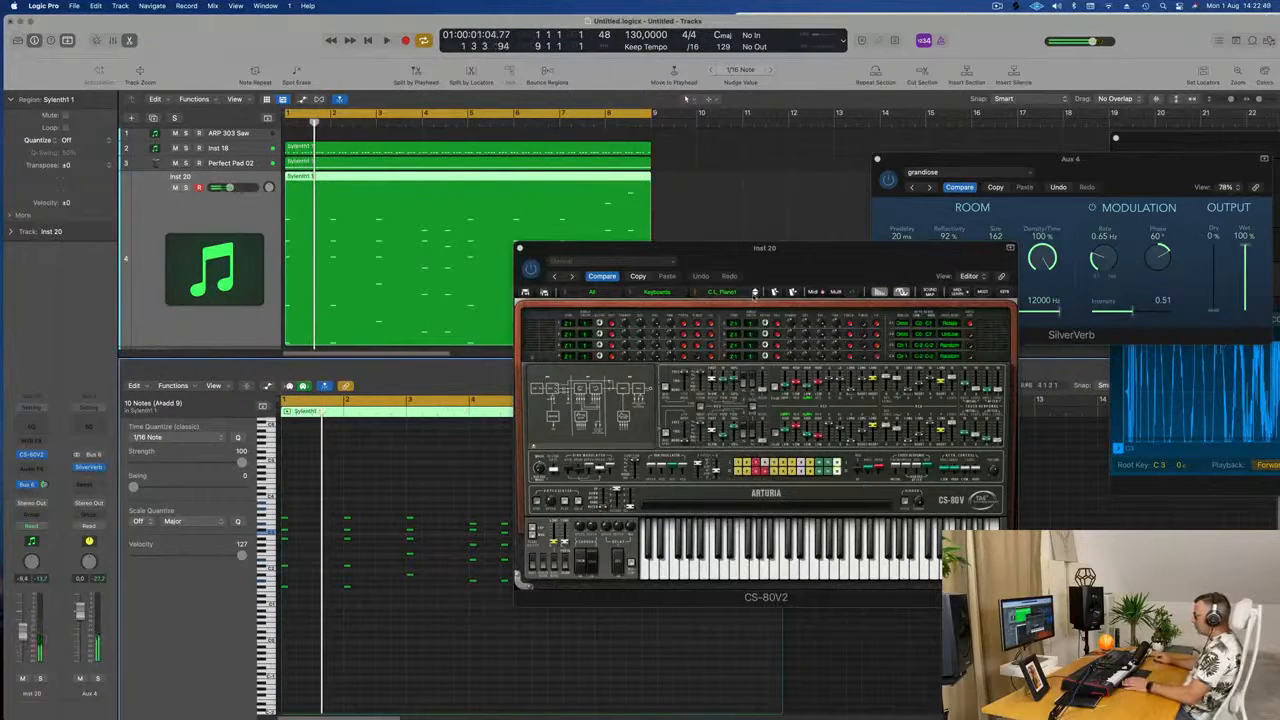
key("space")
left_click_drag(831, 250, 802, 269)
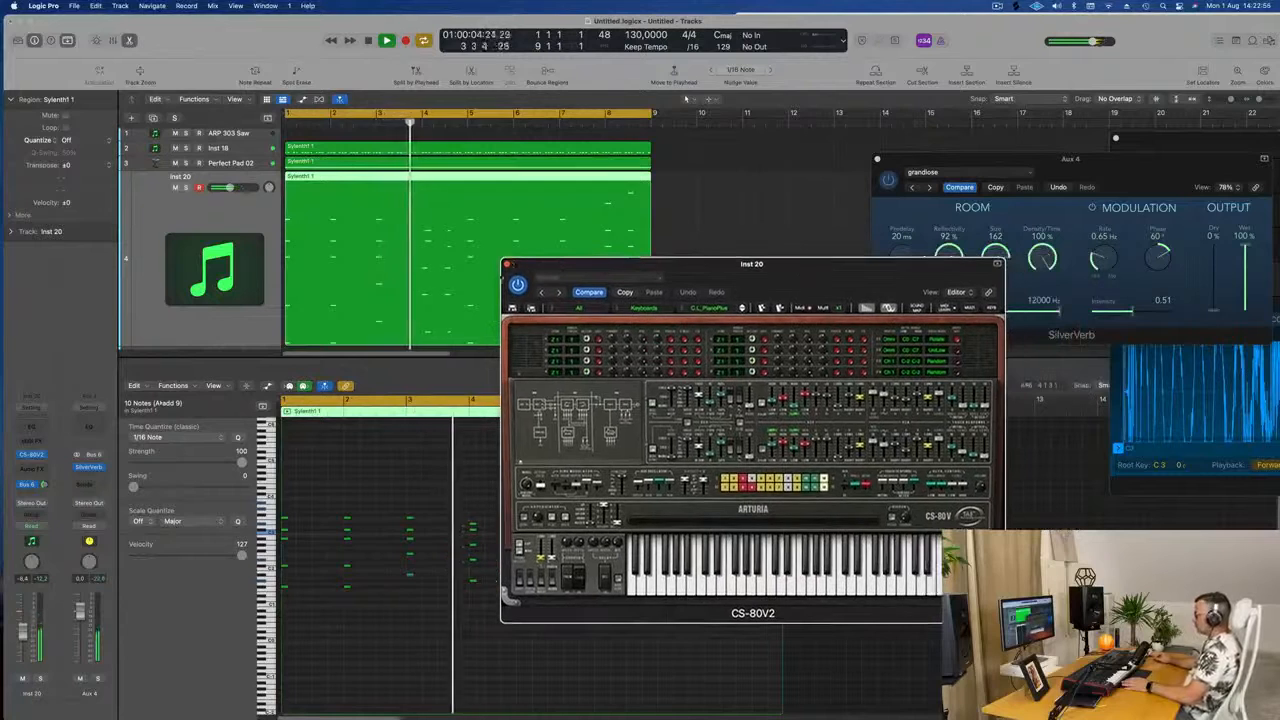
Close the CS-80V2 window and insert a Channel EQ on the Inst 20 track.
left_click(507, 264)
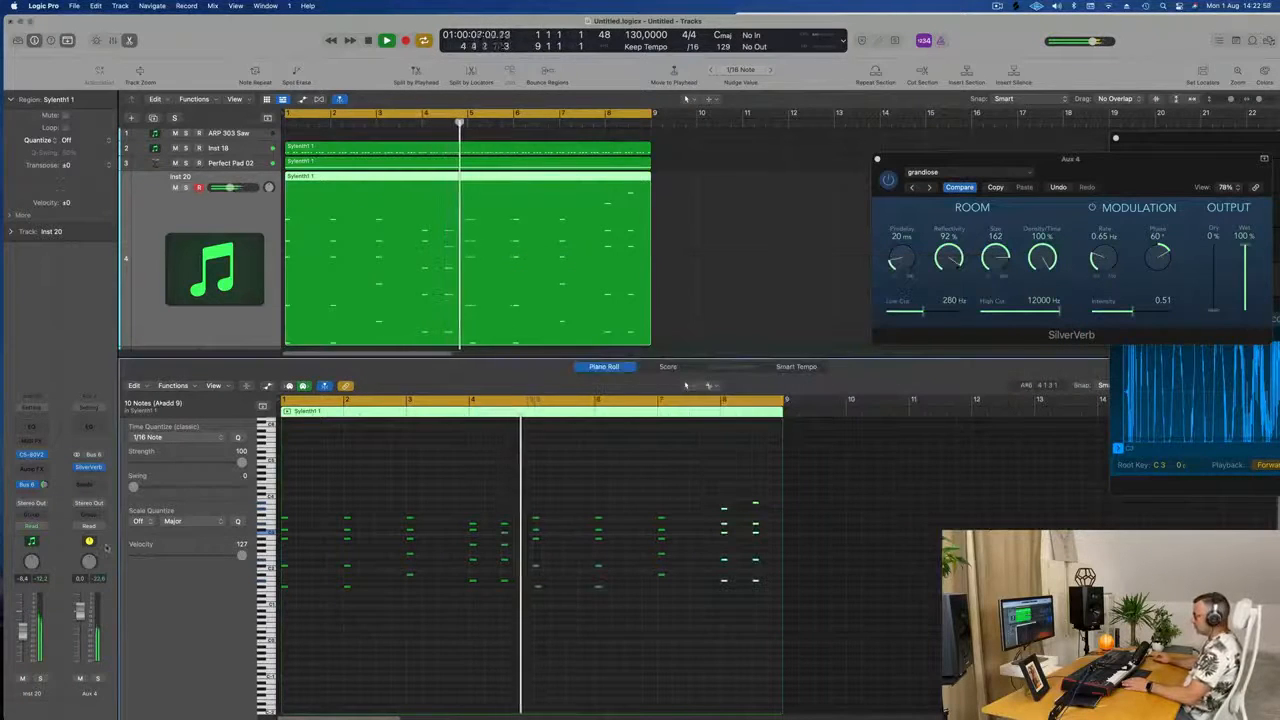
key("Return")
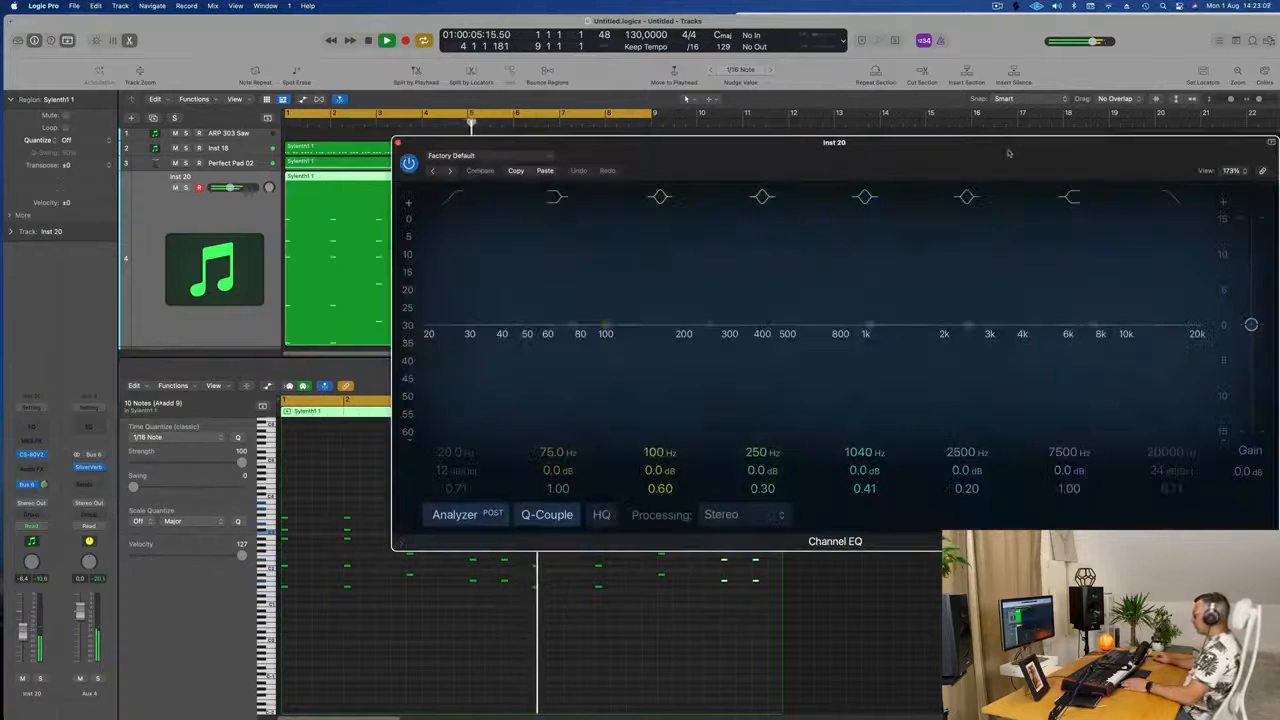
left_click_drag(1008, 153, 746, 179)
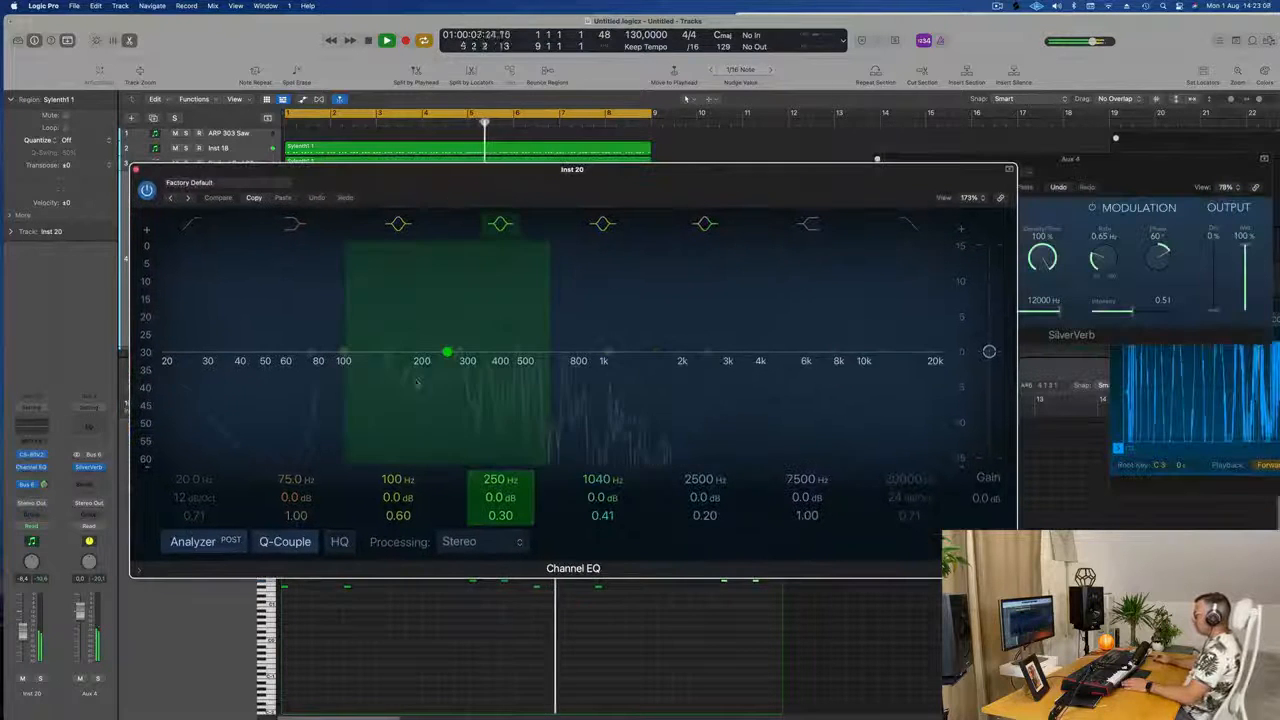
Boost the EQ by 2.6 dB at 2000 Hz and apply a 12 dB/Oct low cut at 306 Hz with a Q of 0.93.
key("Return")
left_click_drag(707, 352, 678, 331)
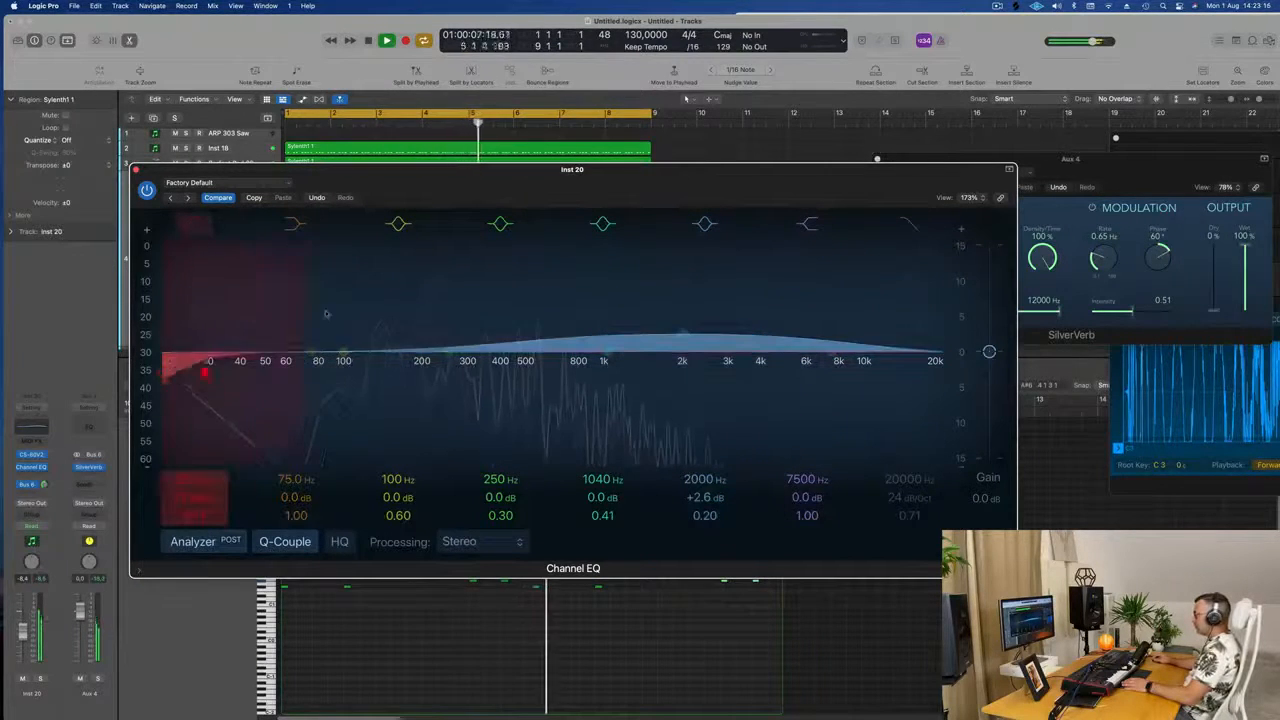
left_click_drag(255, 312, 476, 302)
left_click_drag(424, 377, 447, 368)
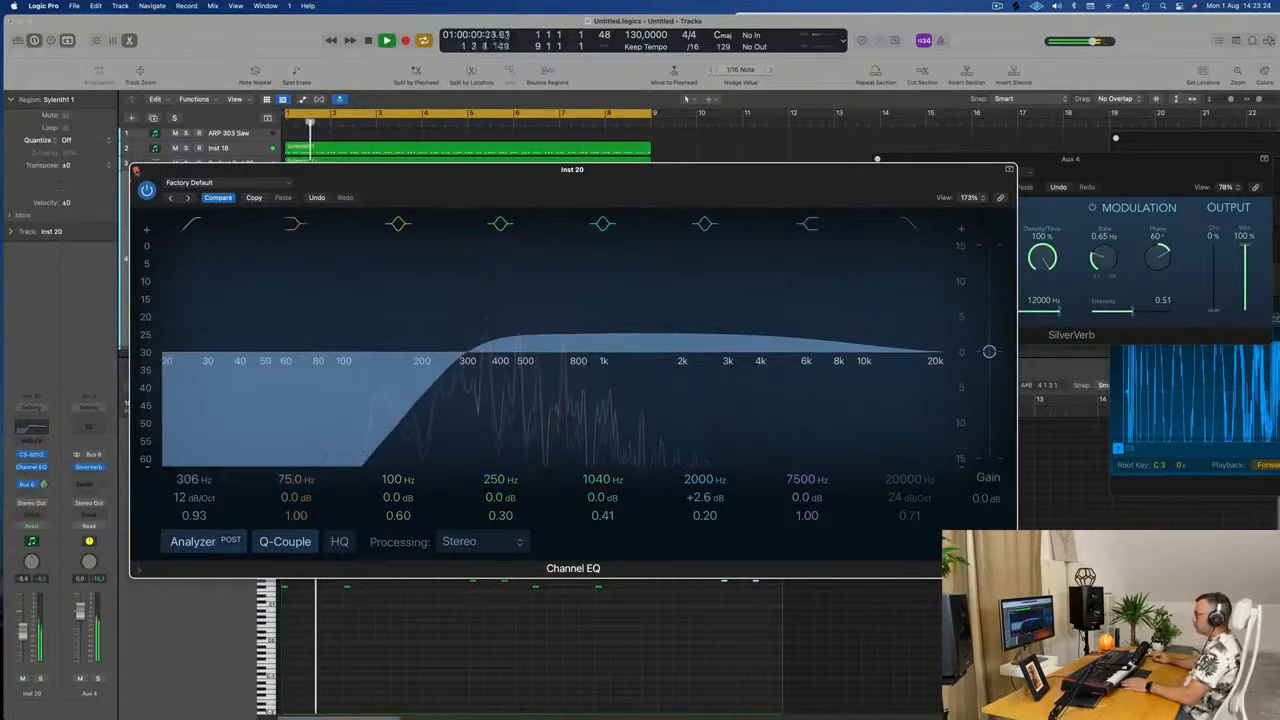
left_click(136, 170)
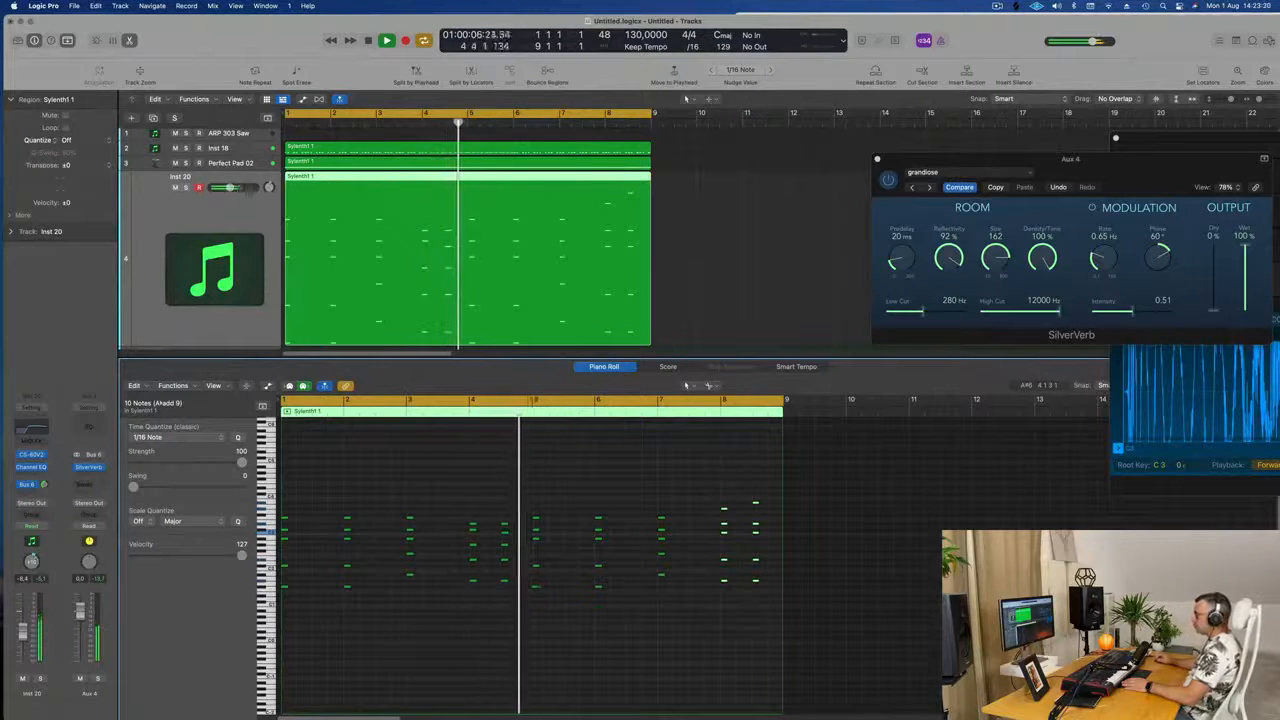
Add a second send from the Inst 20 track to Bus 7.
left_click(30, 492)
mouse_move(40, 520)
mouse_move(108, 520)
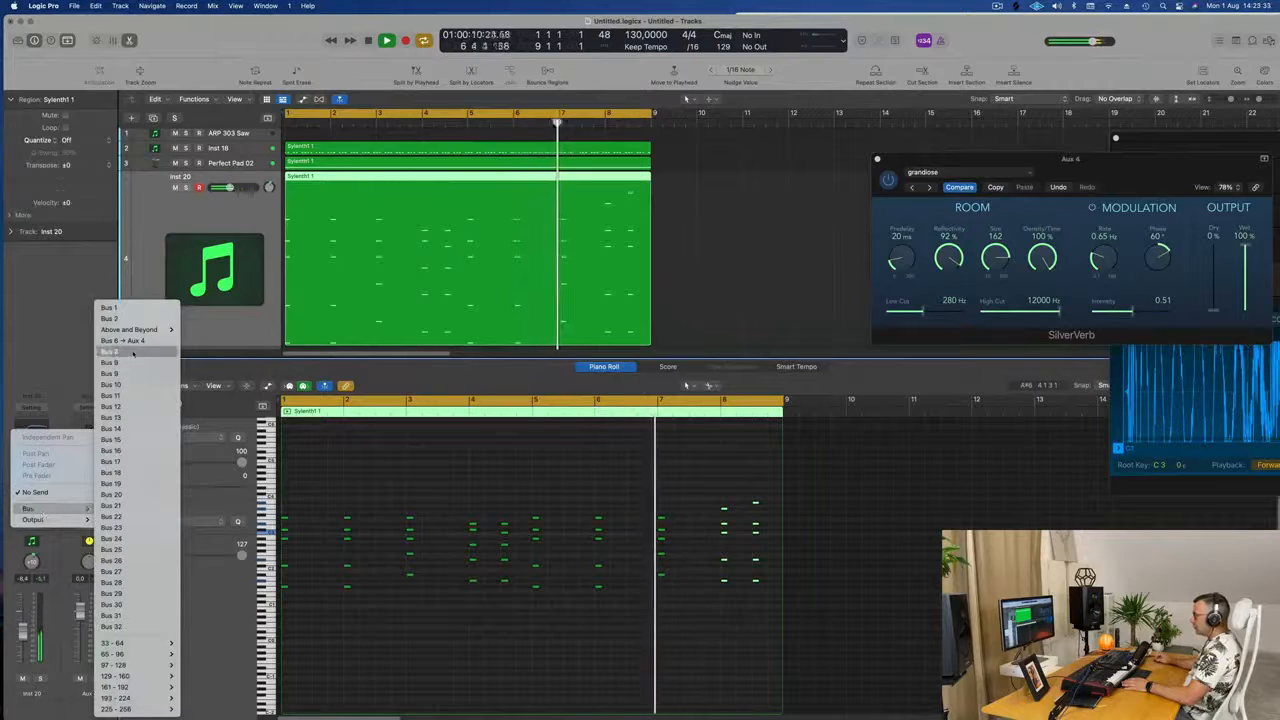
left_click(99, 347)
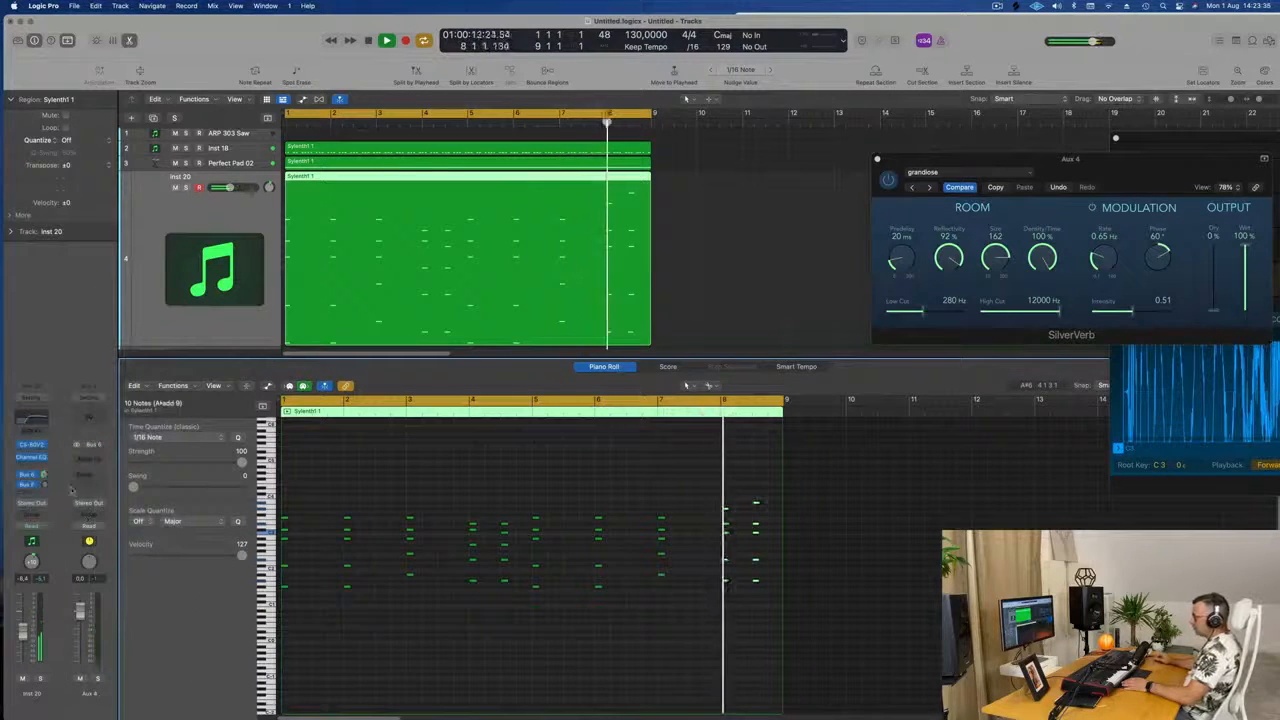
Insert a Delay Designer on the Aux 5 channel fed by Bus 7.
left_click(91, 458)
mouse_move(116, 531)
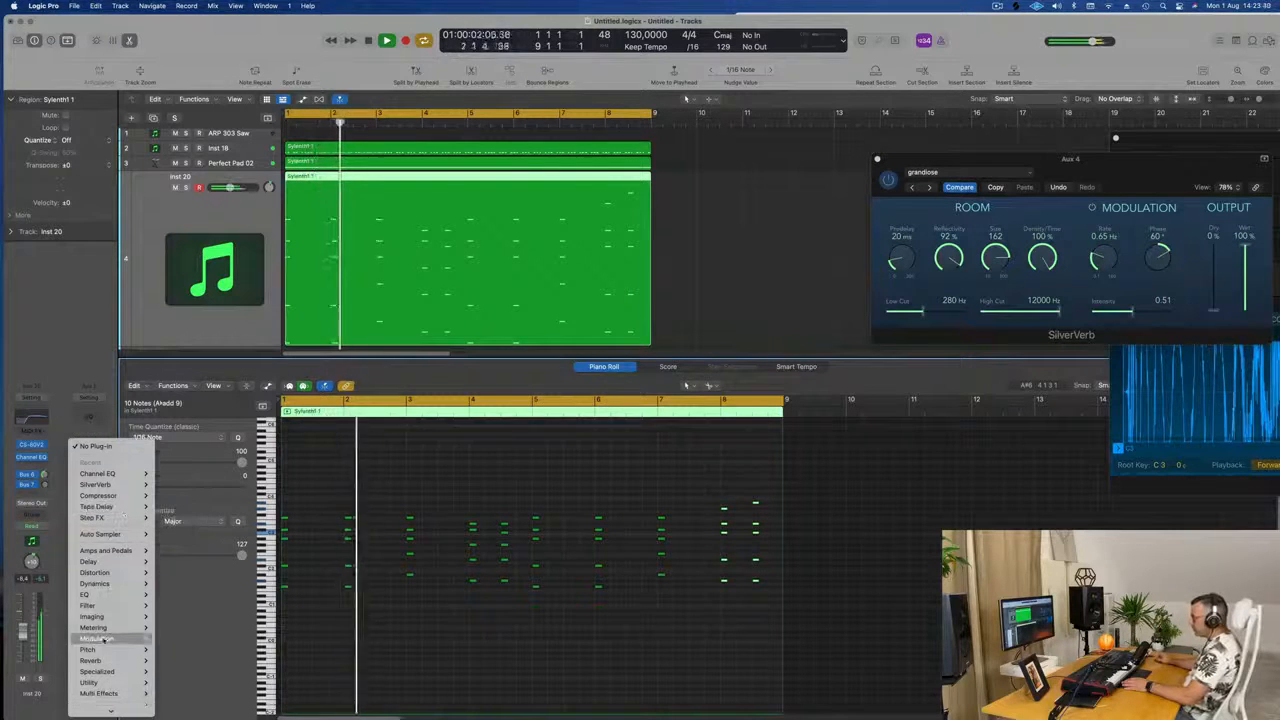
mouse_move(110, 561)
mouse_move(185, 561)
left_click(242, 562)
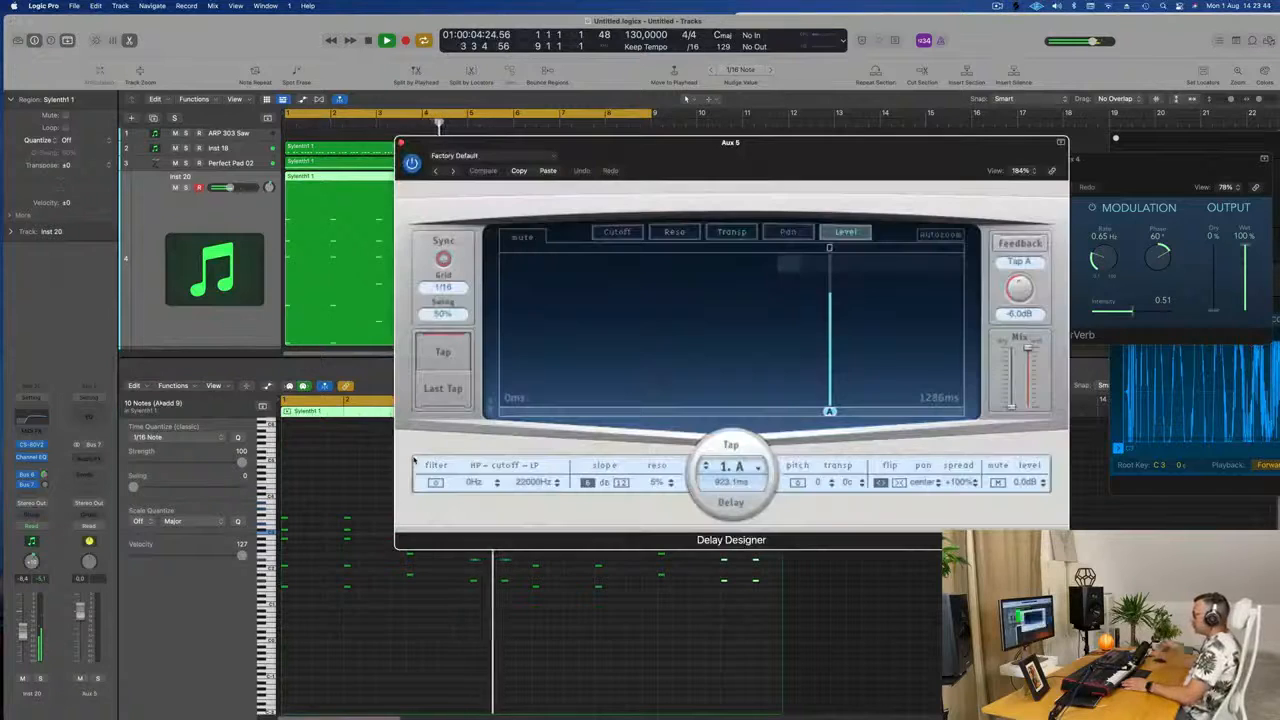
Load the 1/4 Dotted Basic Pan preset from the Simple category in the Delay Designer on Aux 5.
left_click(470, 157)
mouse_move(503, 376)
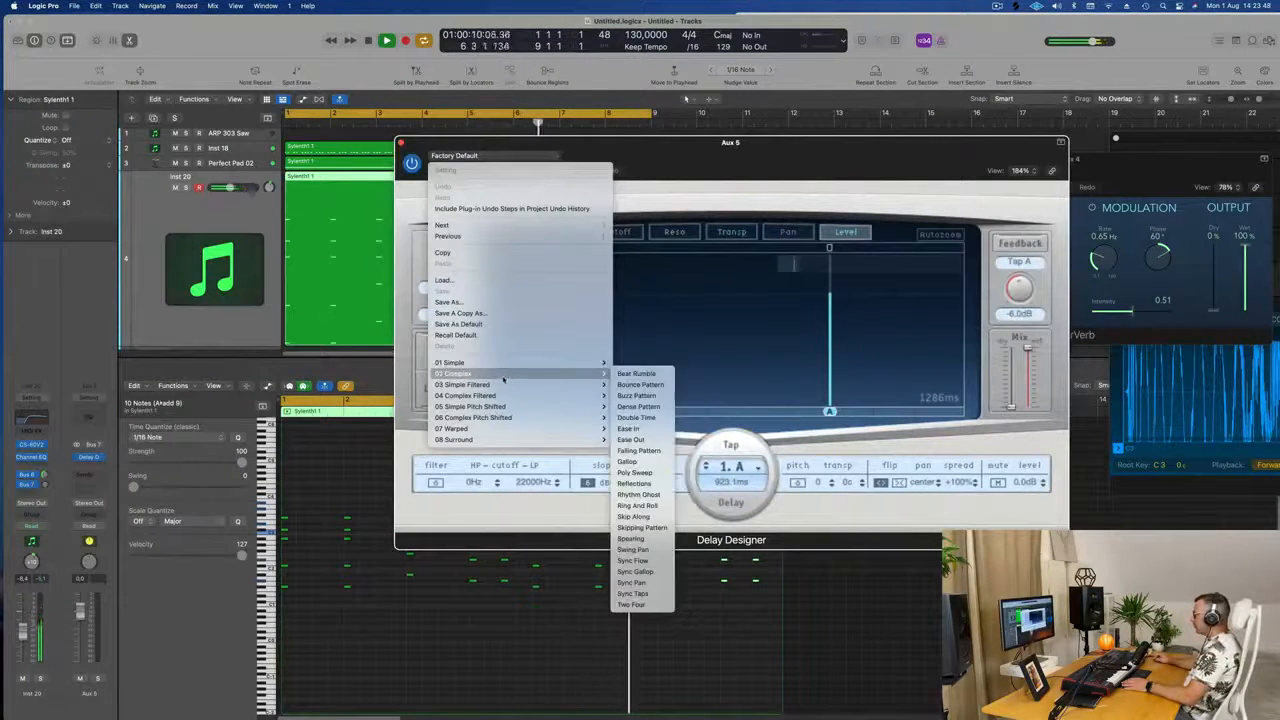
mouse_move(540, 363)
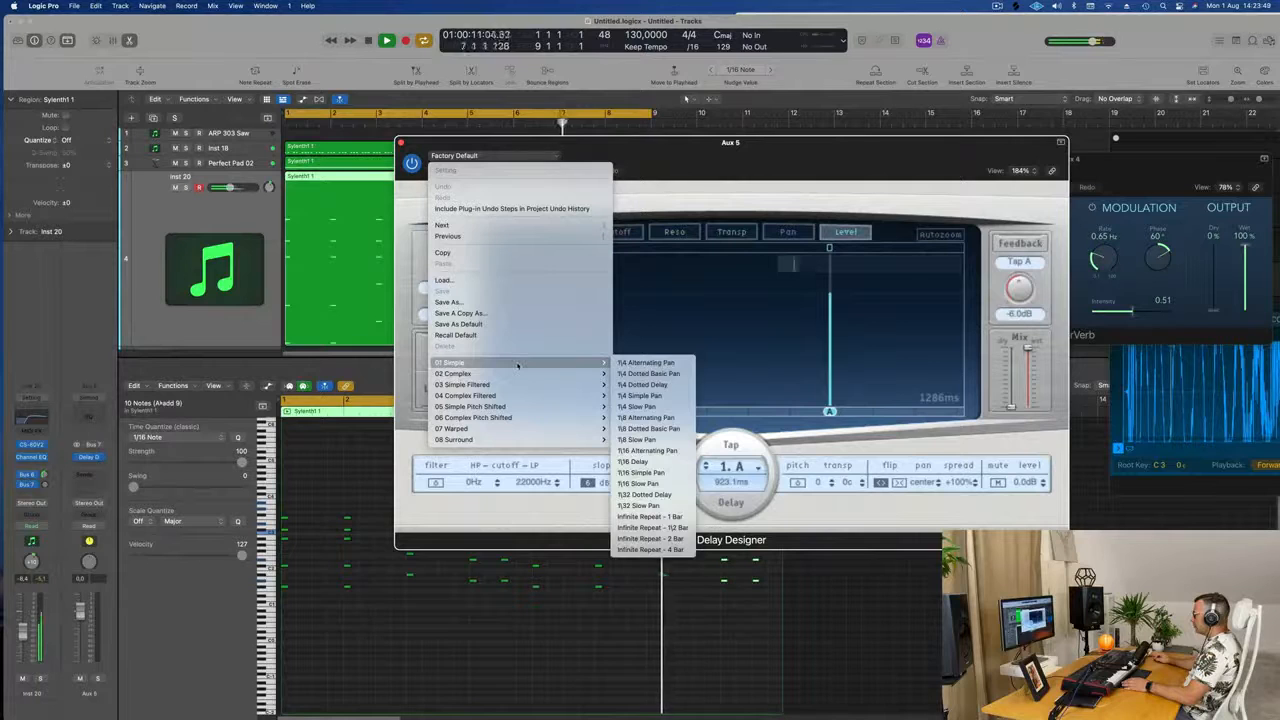
left_click(680, 374)
left_click_drag(772, 155, 788, 155)
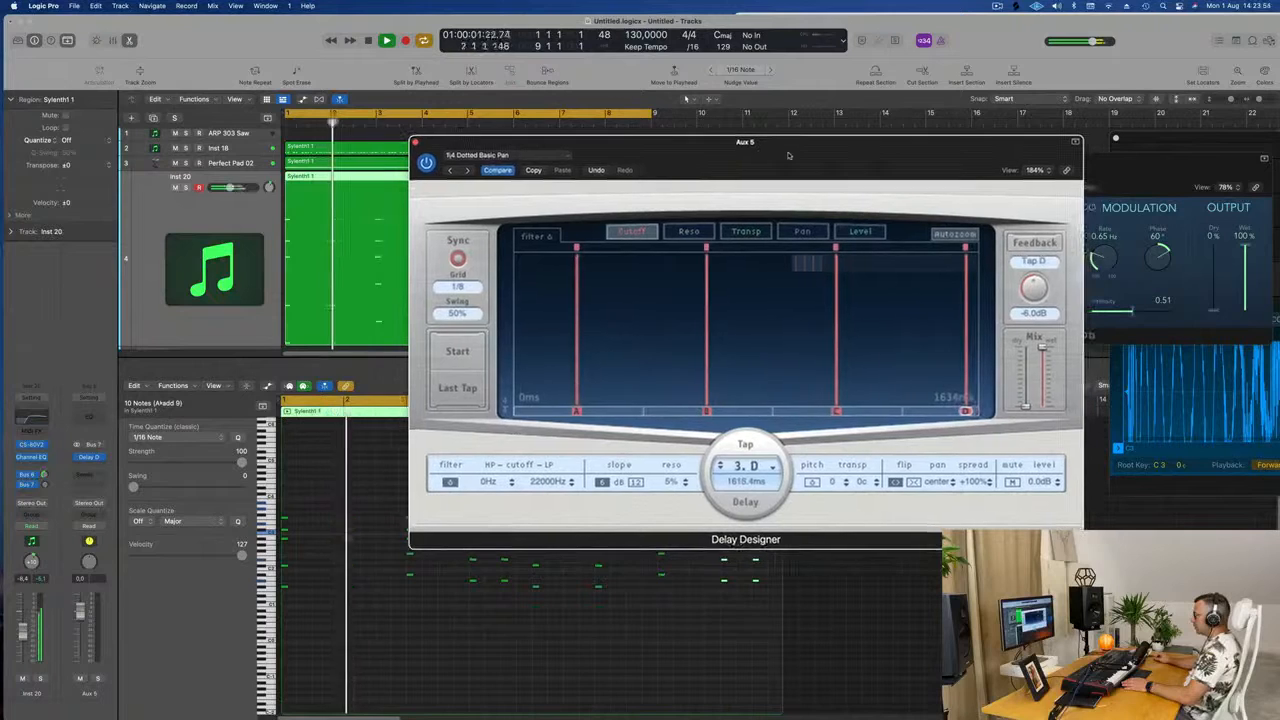
Raise the Bus 7 send level on the Inst 20 track while playing the loop from the start.
left_click(46, 483)
key("Return")
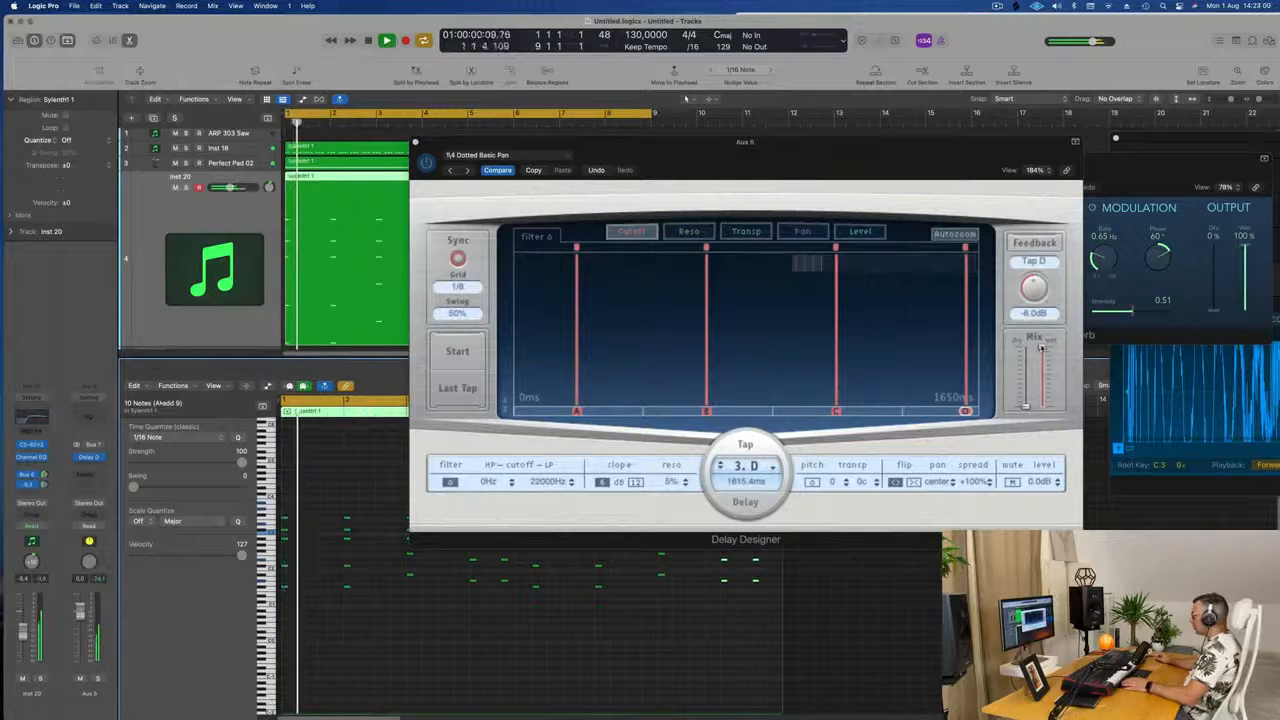
left_click(1031, 398)
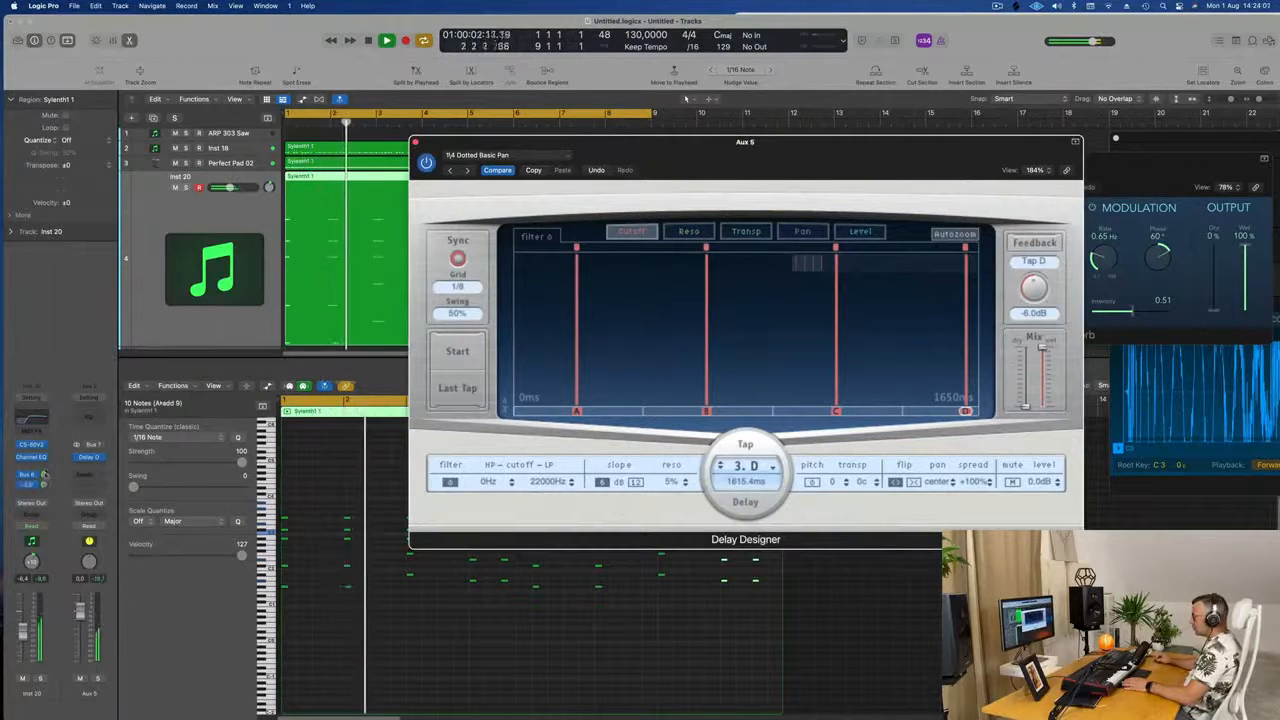
left_click(44, 486)
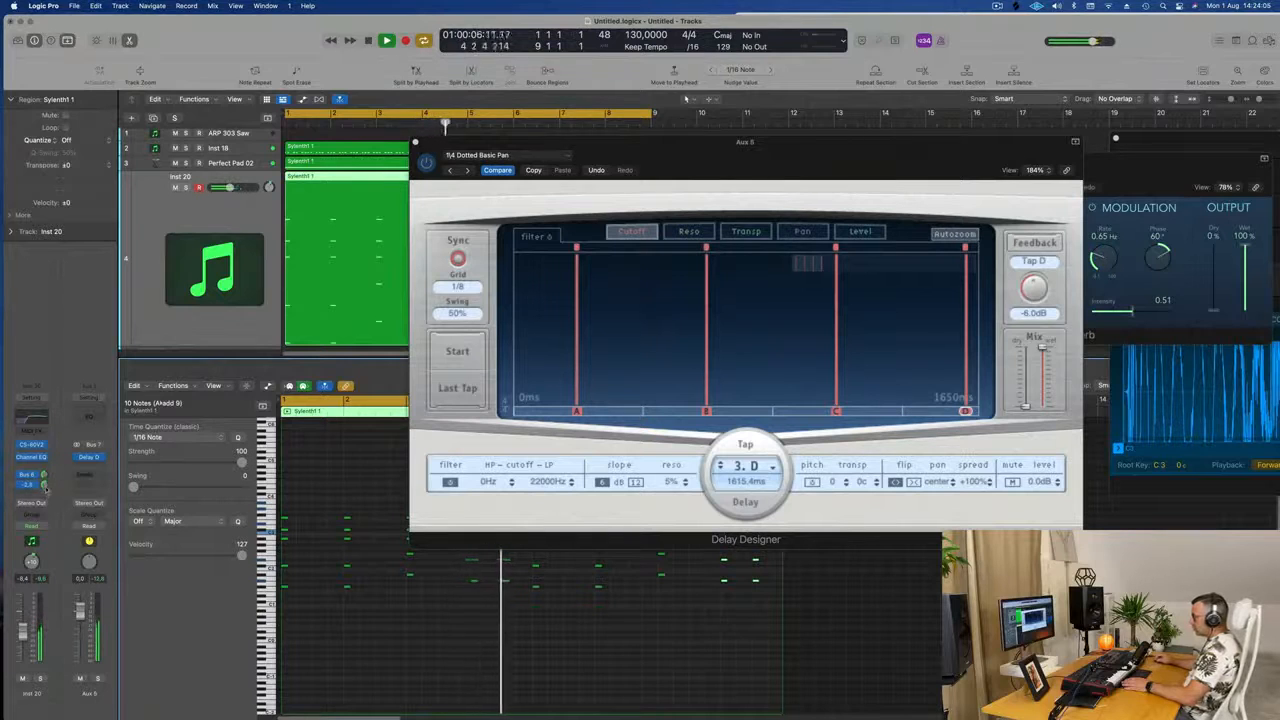
key("space")
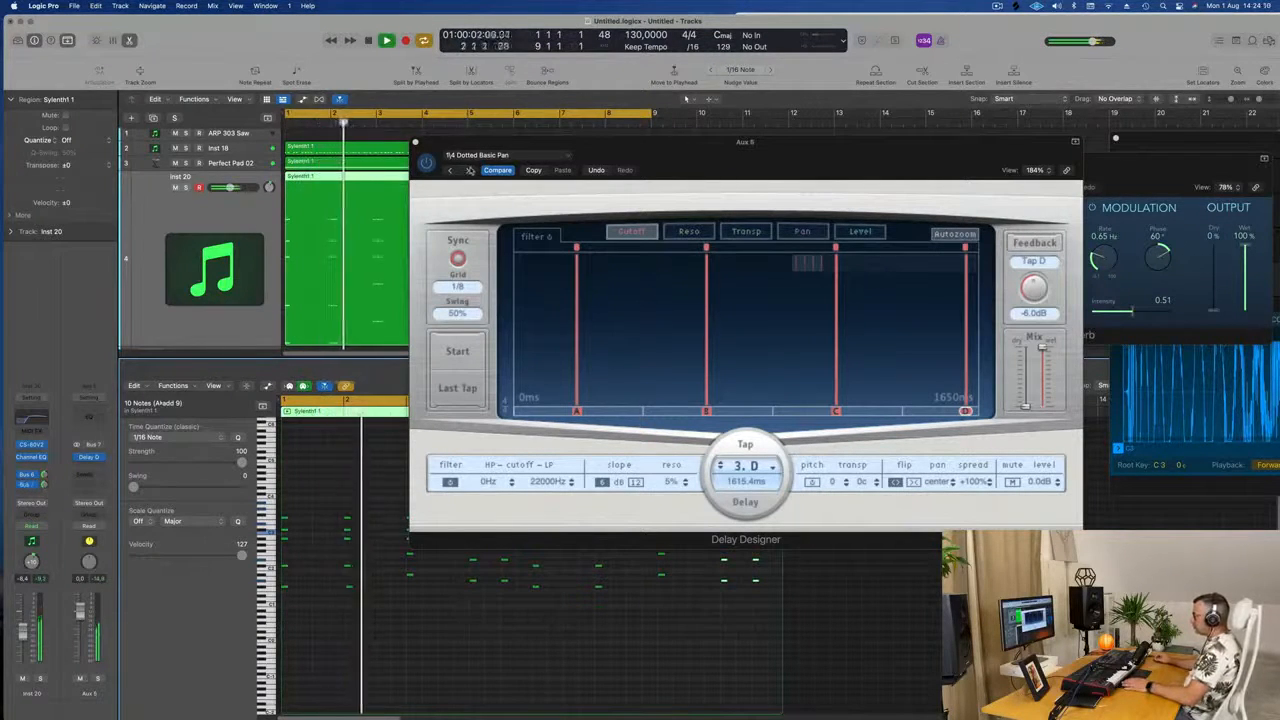
Switch the Delay Designer to the 1/4 Dotted Delay preset and readjust the Inst 20 send to Bus 7.
left_click(463, 176)
left_click(467, 172)
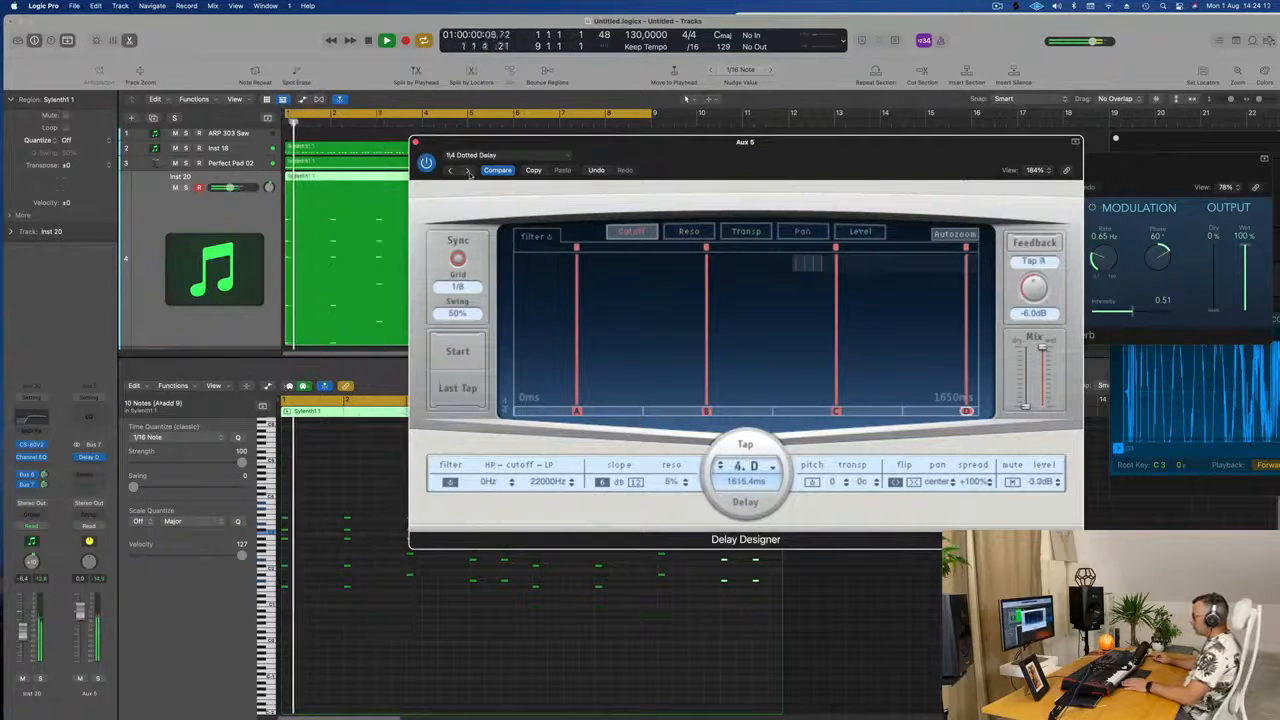
left_click_drag(711, 147, 646, 148)
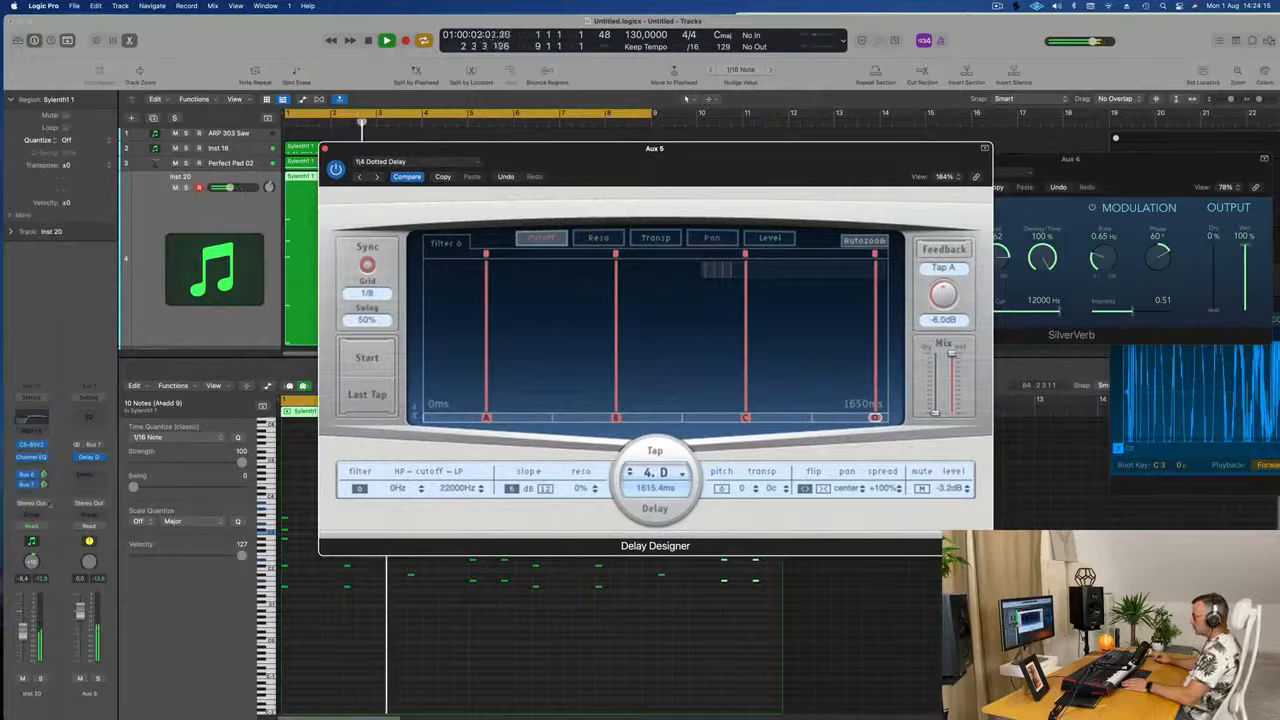
left_click(45, 485)
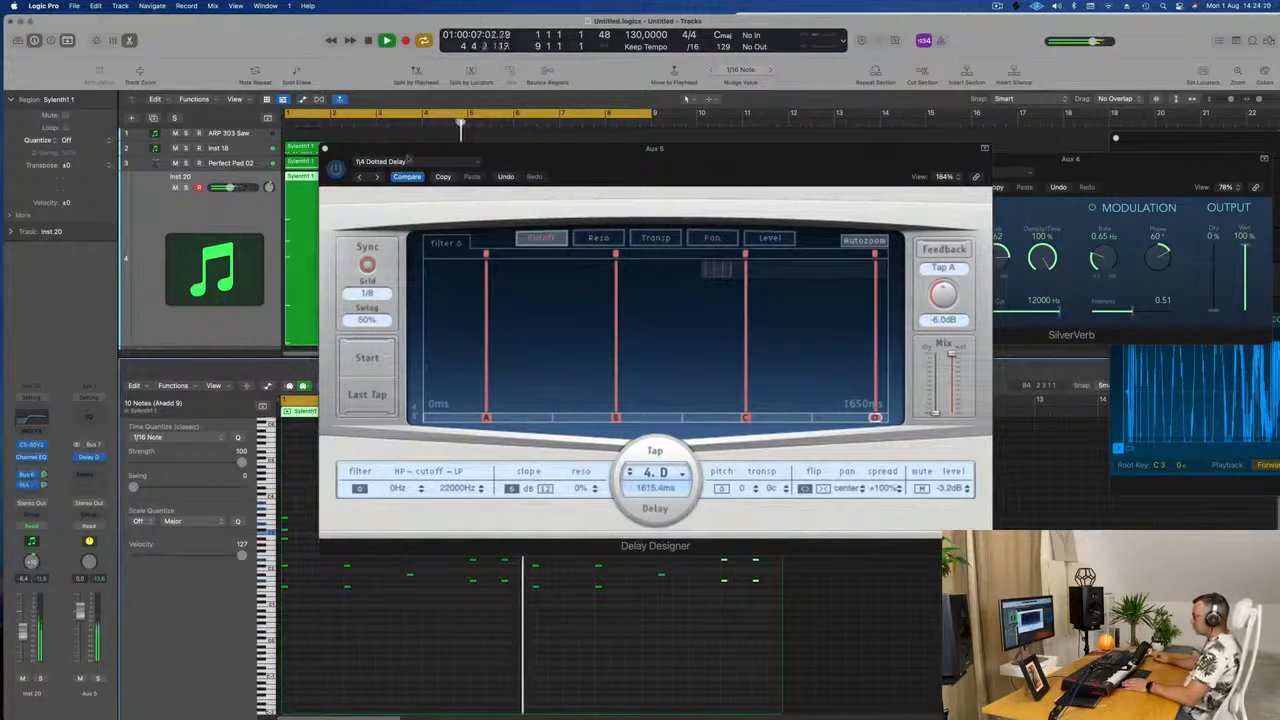
Advance the Delay Designer presets to 1/4 Slow Pan and close the plug-in window.
left_click_drag(604, 157, 704, 148)
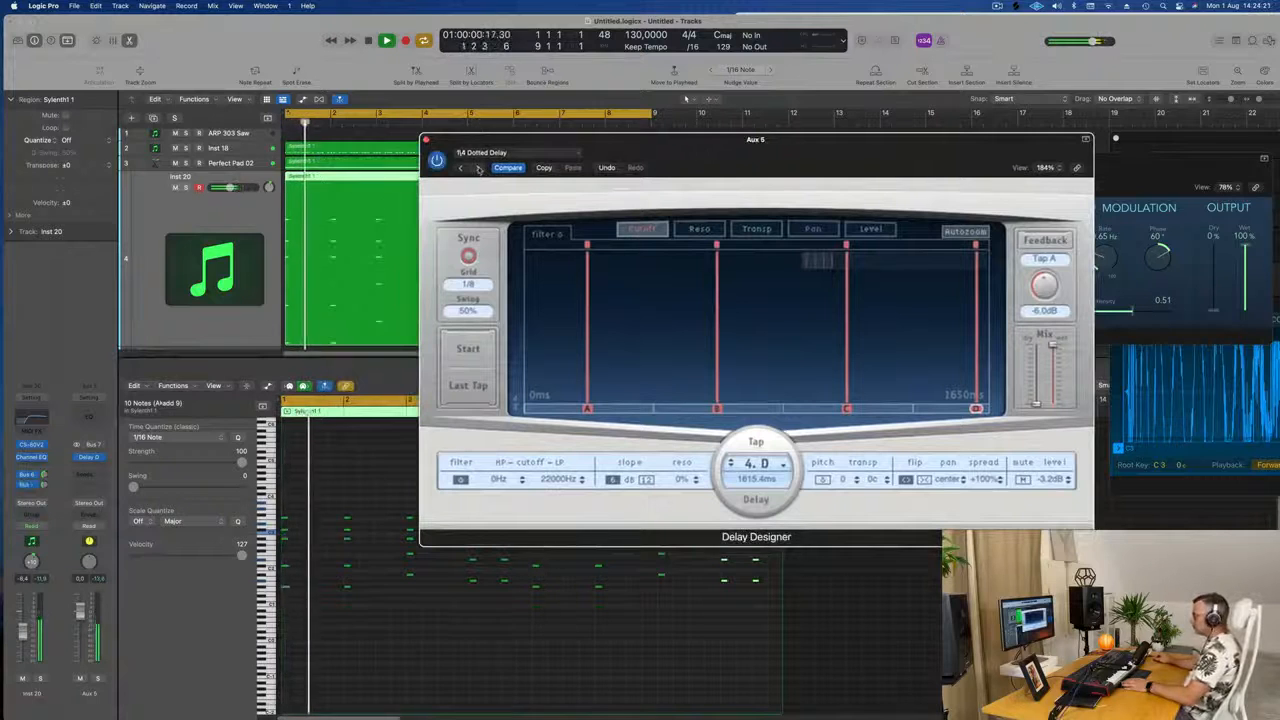
left_click(478, 168)
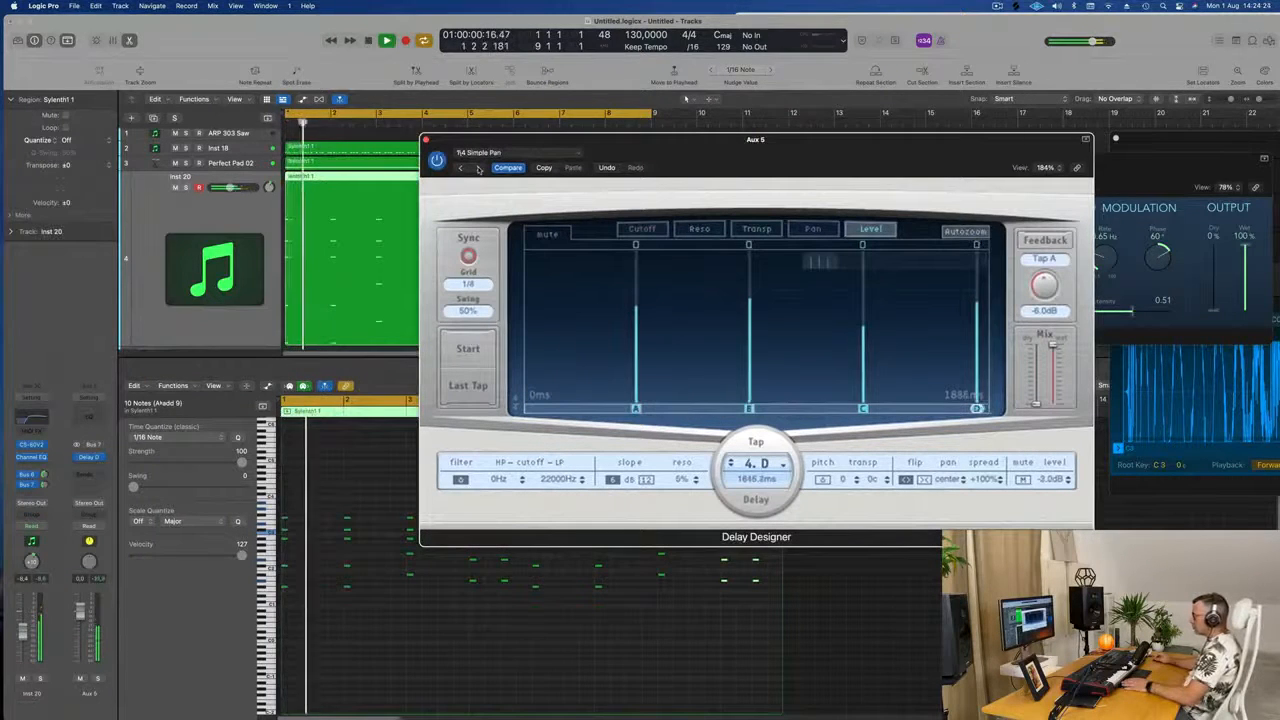
left_click(478, 168)
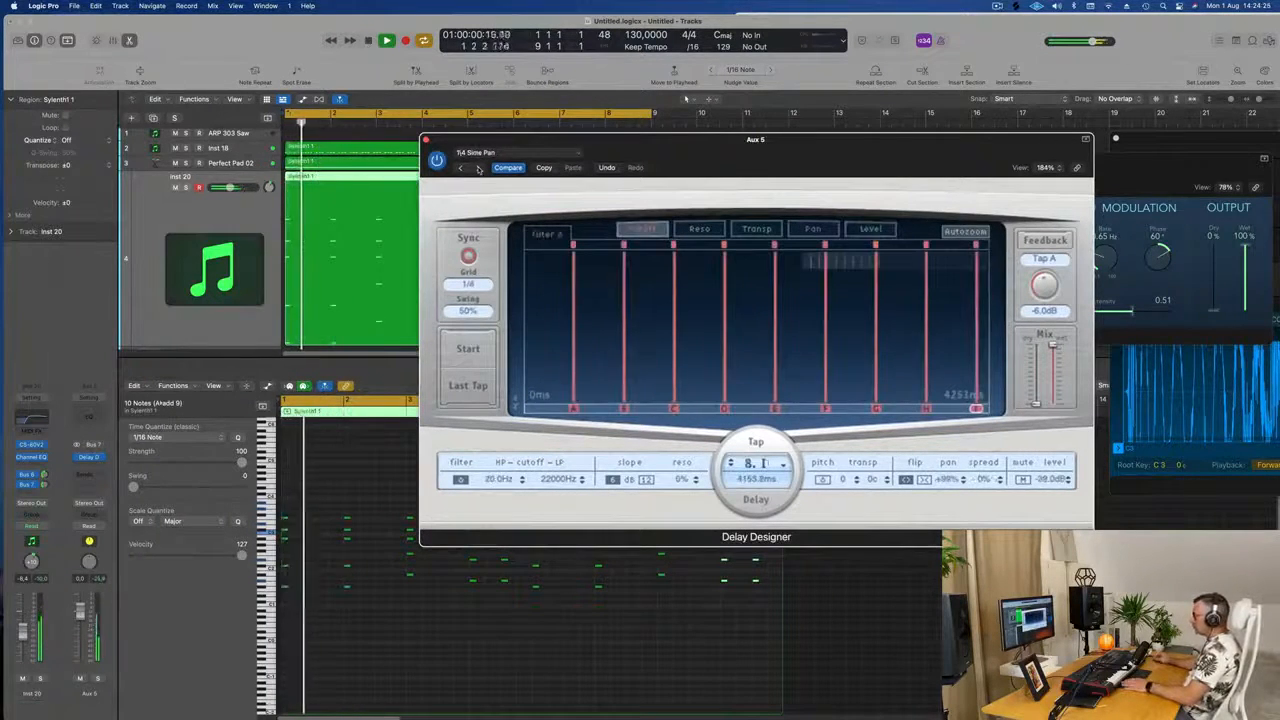
left_click_drag(427, 140, 298, 148)
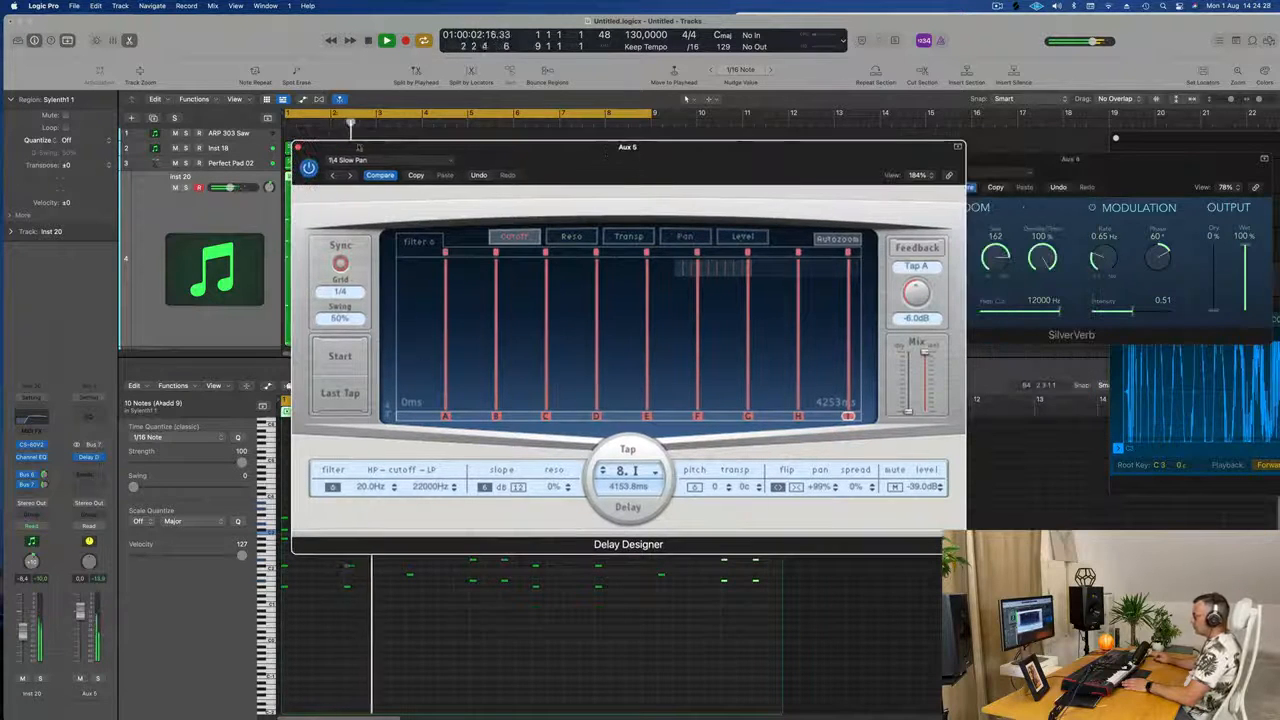
left_click(298, 147)
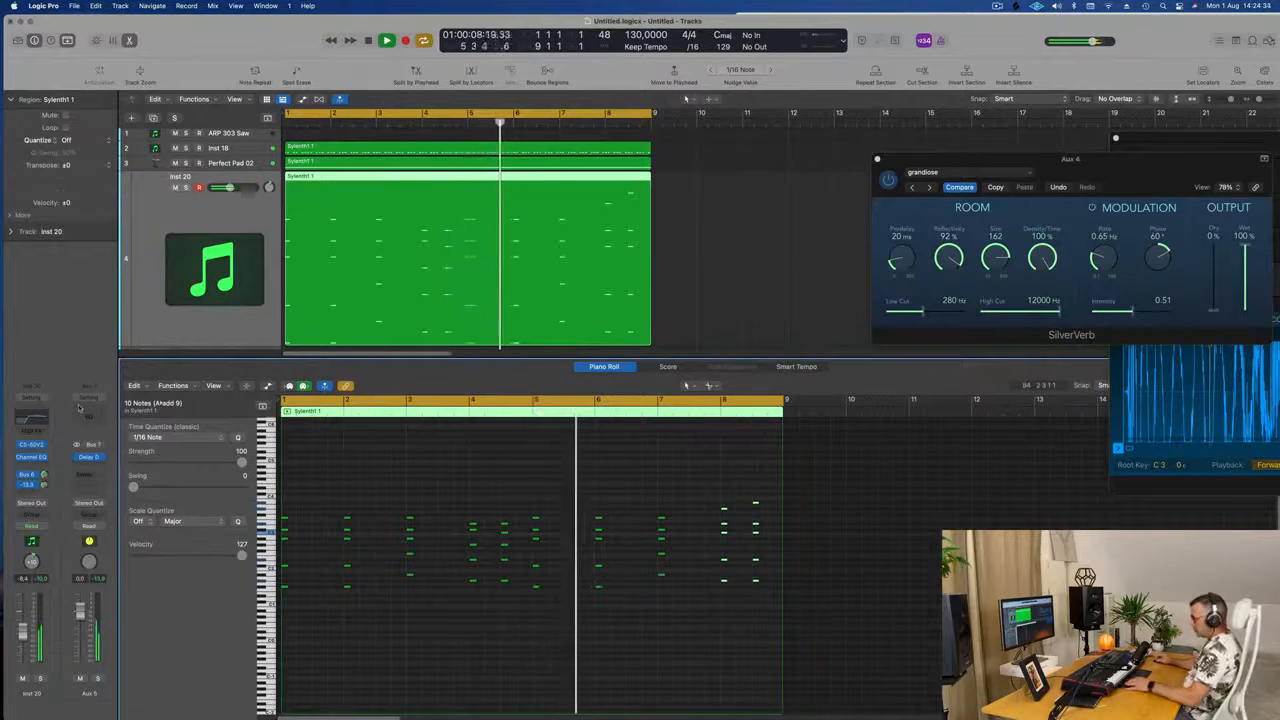
Copy the side-chained Compressor from the Inst 18 channel to Aux 5 below the Delay Designer and check its settings.
key("x")
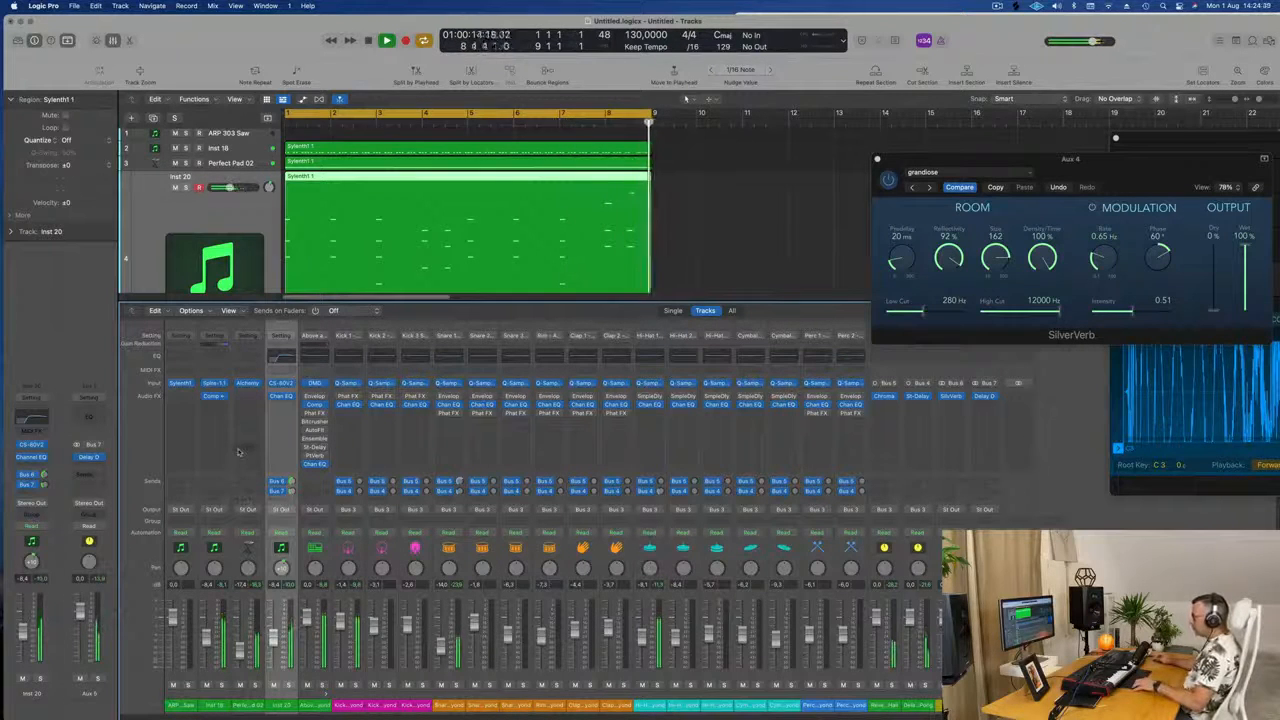
mouse_move(215, 399)
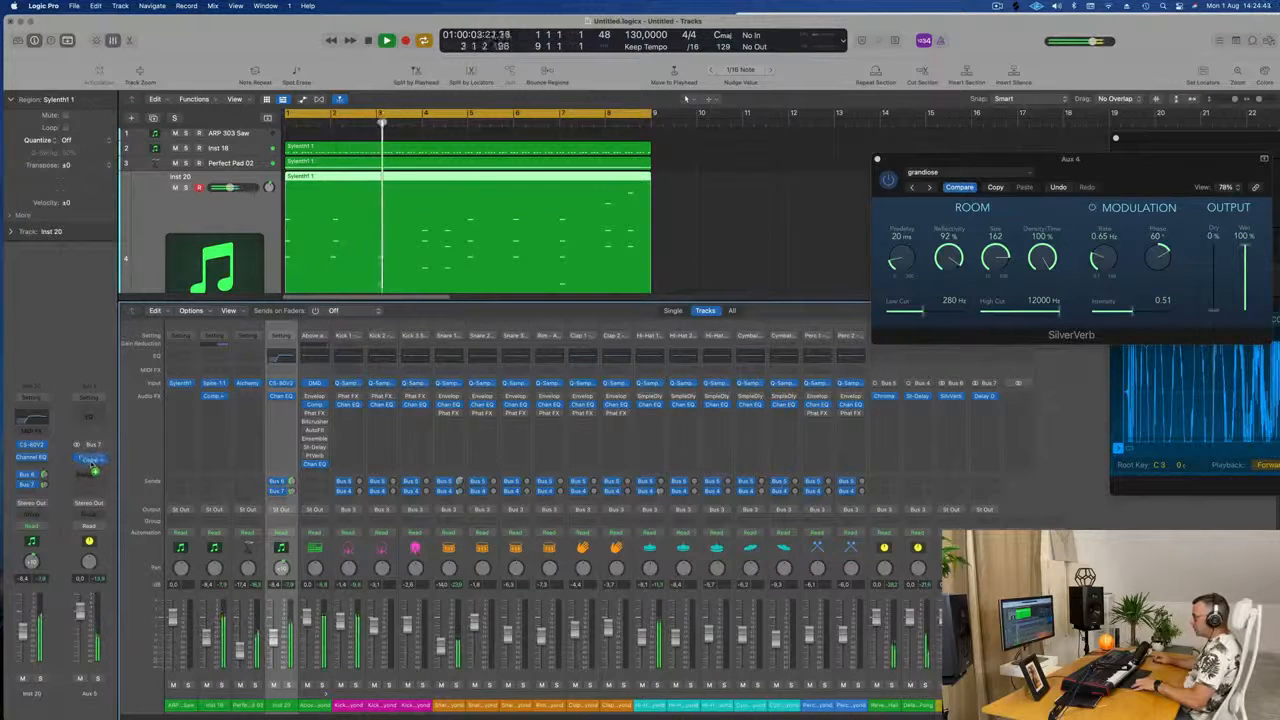
left_click_drag(92, 465, 92, 467)
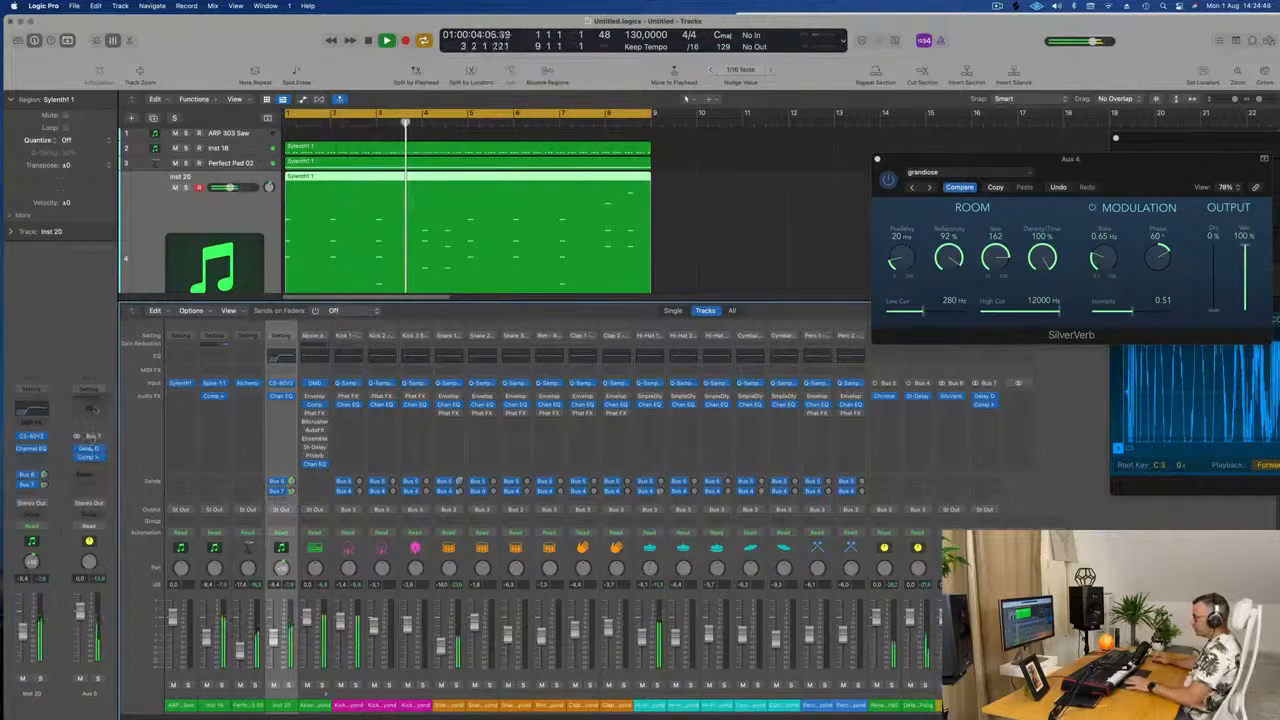
left_click(88, 457)
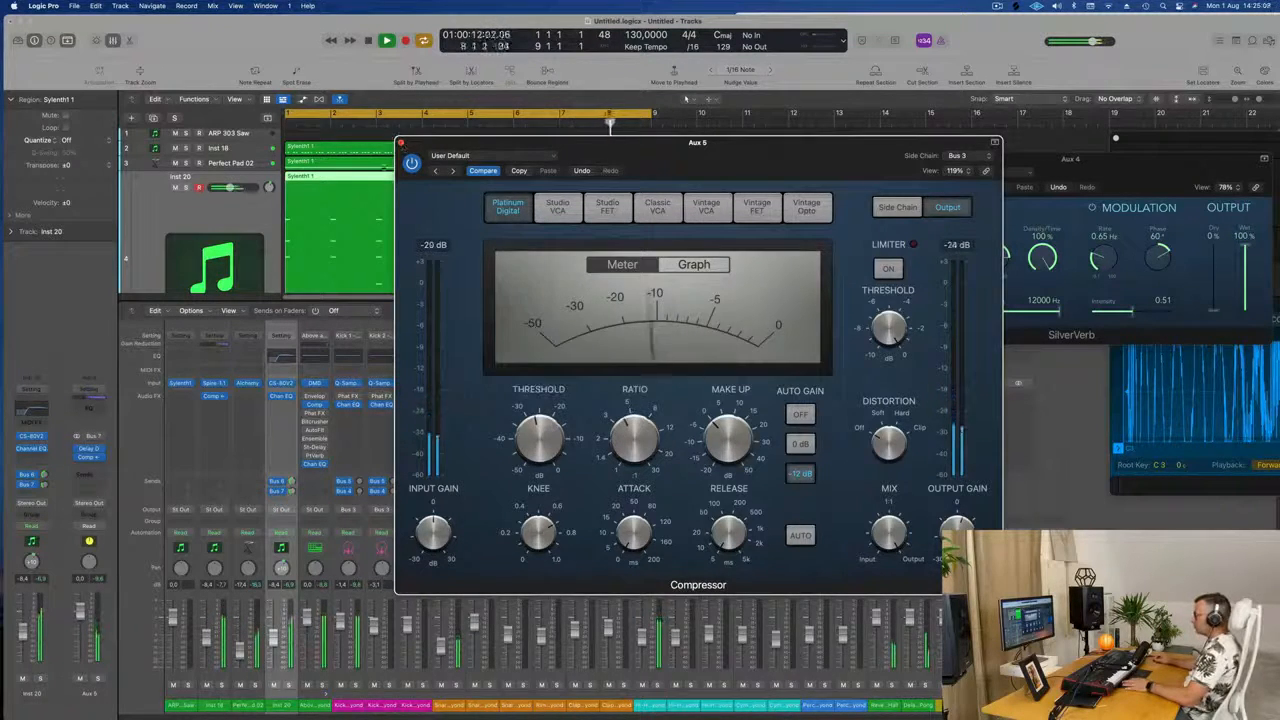
left_click(401, 143)
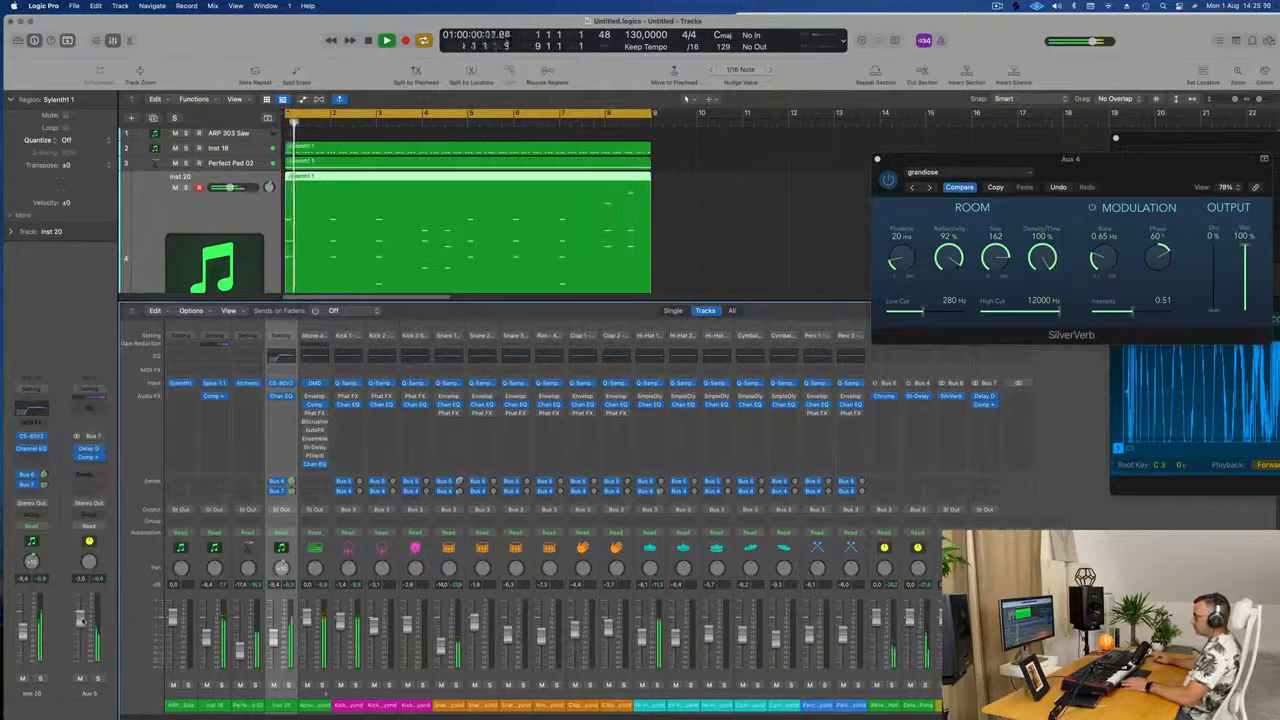
Insert a ChromaVerb below the Compressor on the Aux 5 channel.
left_click(92, 467)
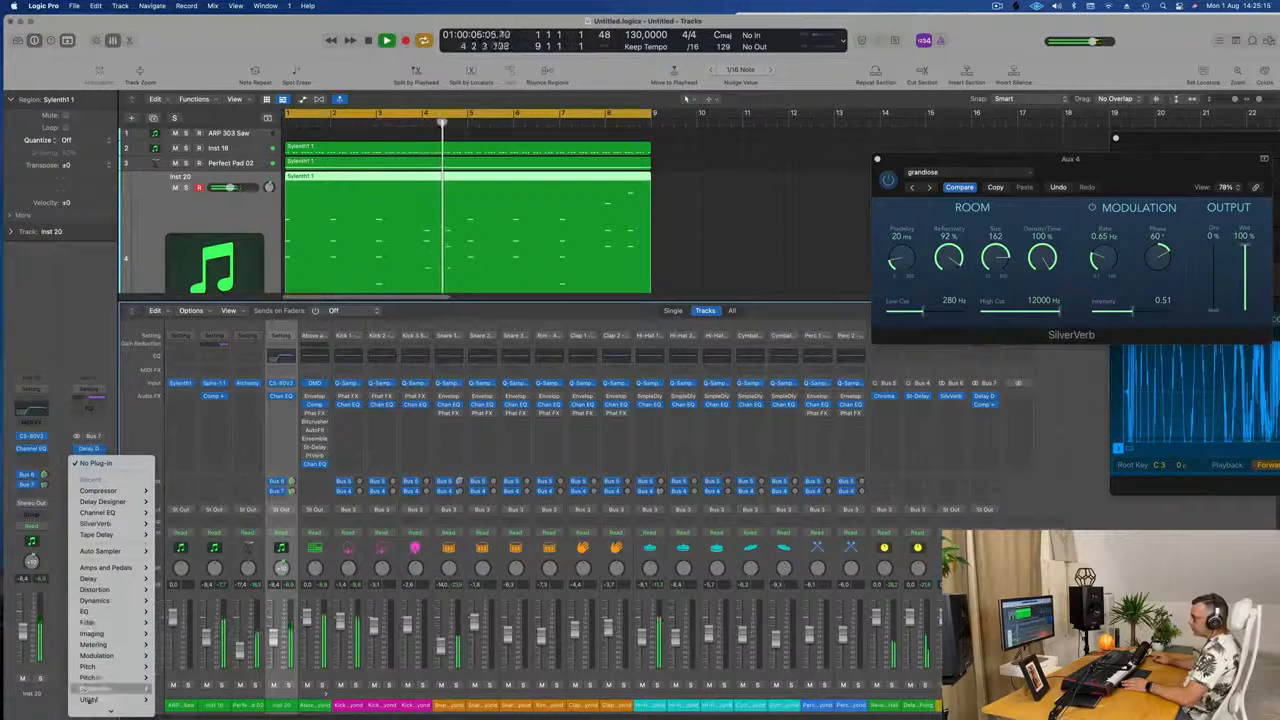
mouse_move(112, 662)
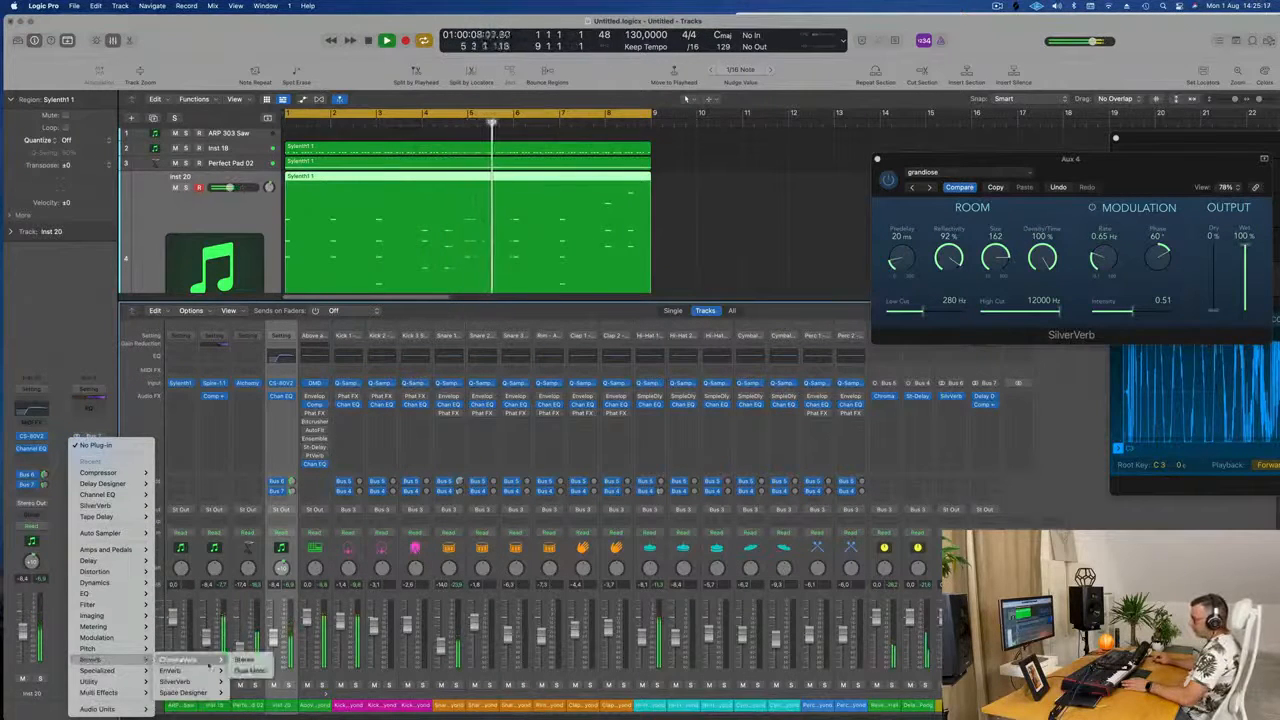
left_click(230, 665)
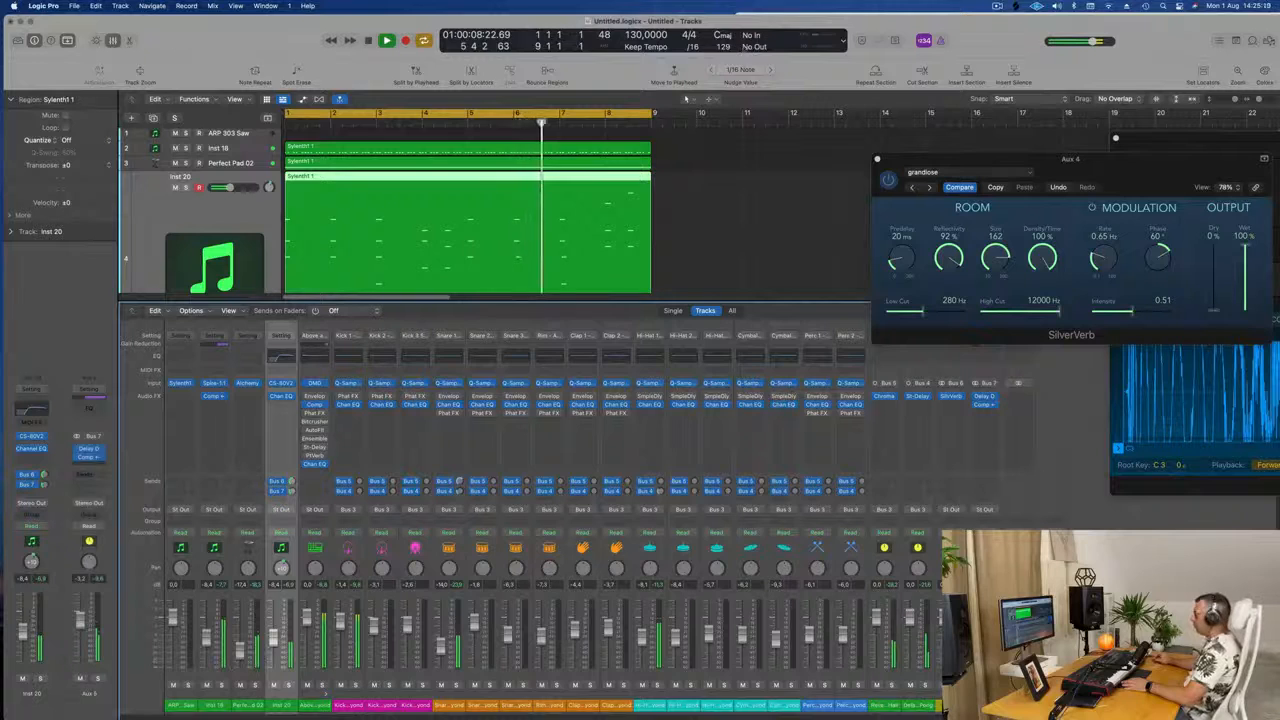
left_click_drag(709, 146, 650, 151)
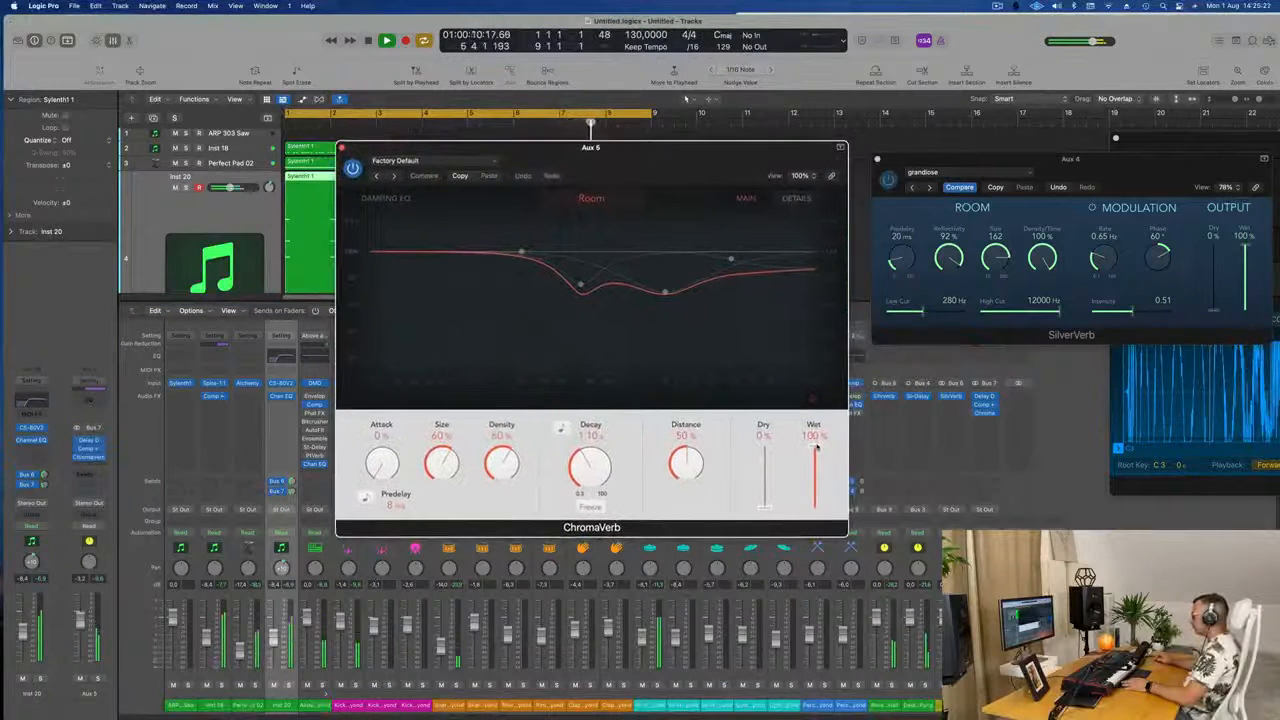
Load the Guitar Chamber preset from the Chambers category in ChromaVerb on Aux 5.
left_click(394, 178)
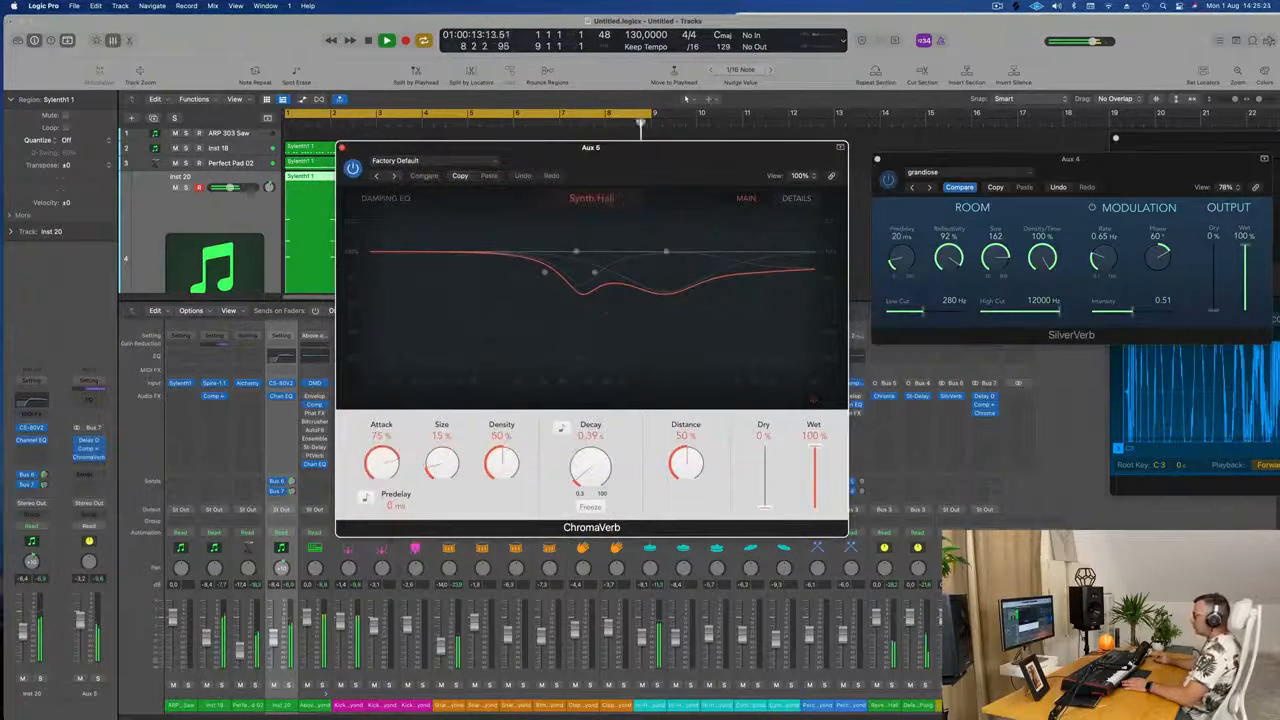
left_click_drag(539, 151, 570, 148)
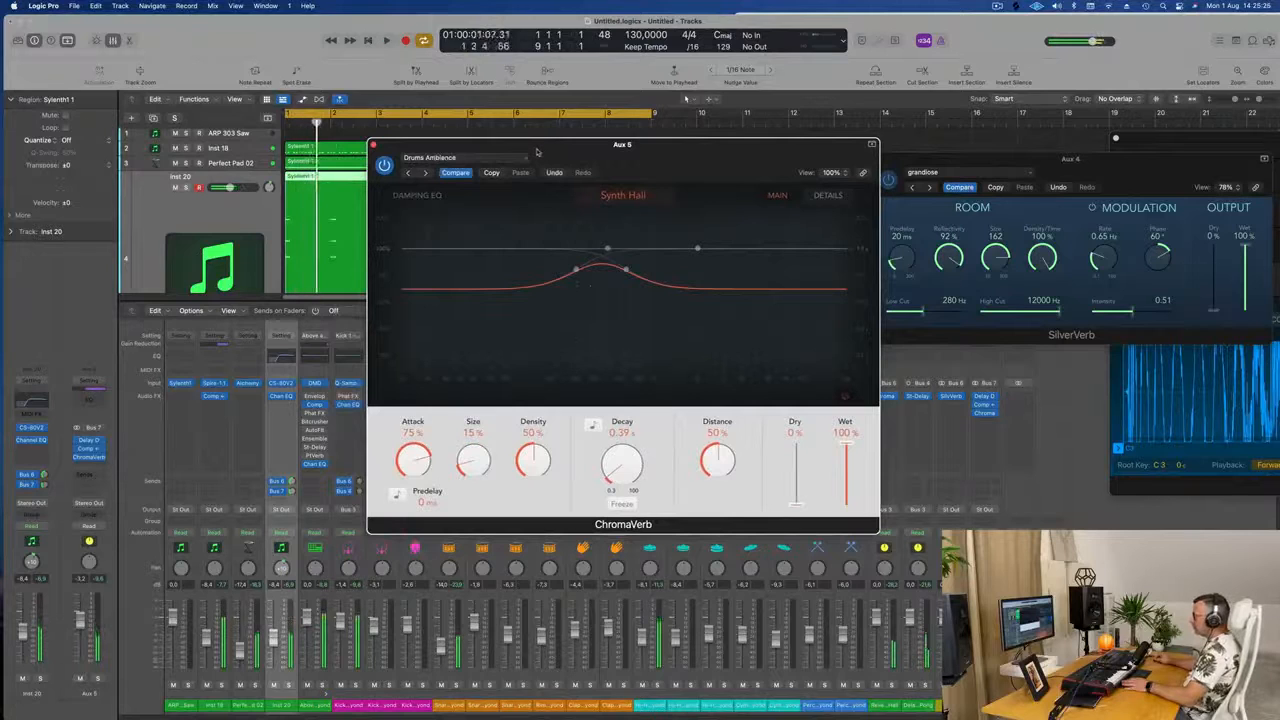
left_click(455, 160)
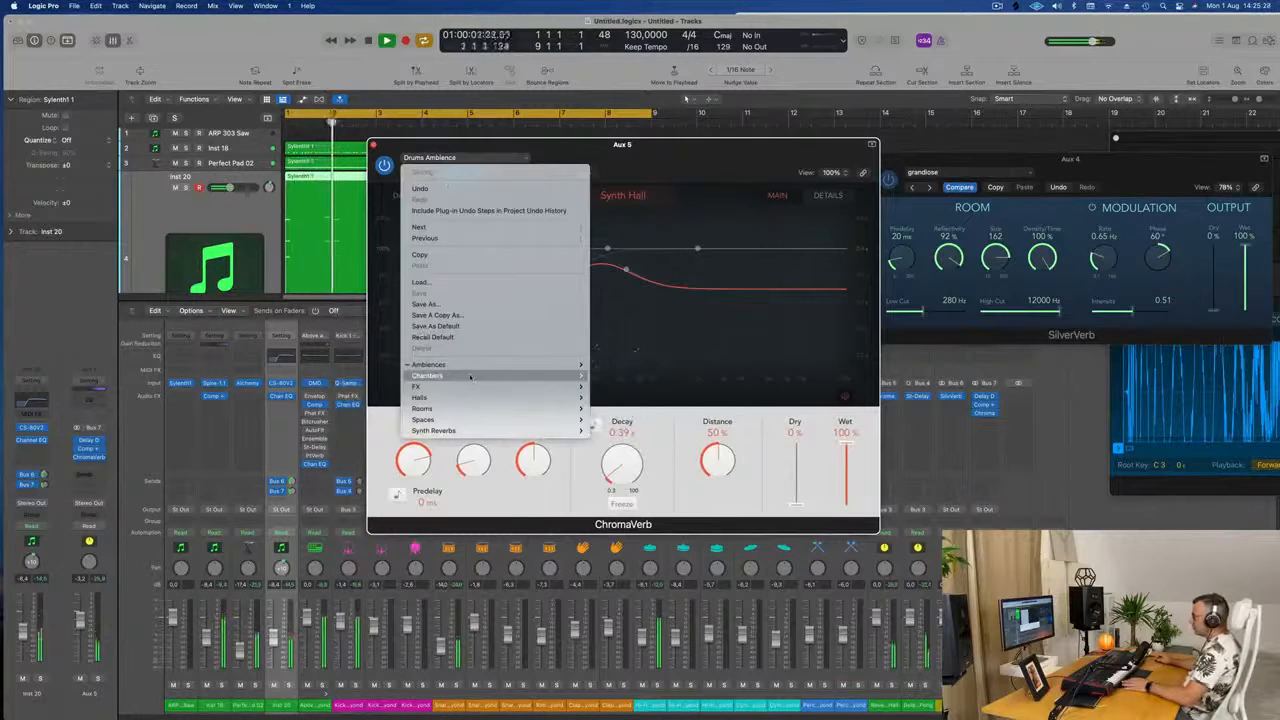
mouse_move(470, 386)
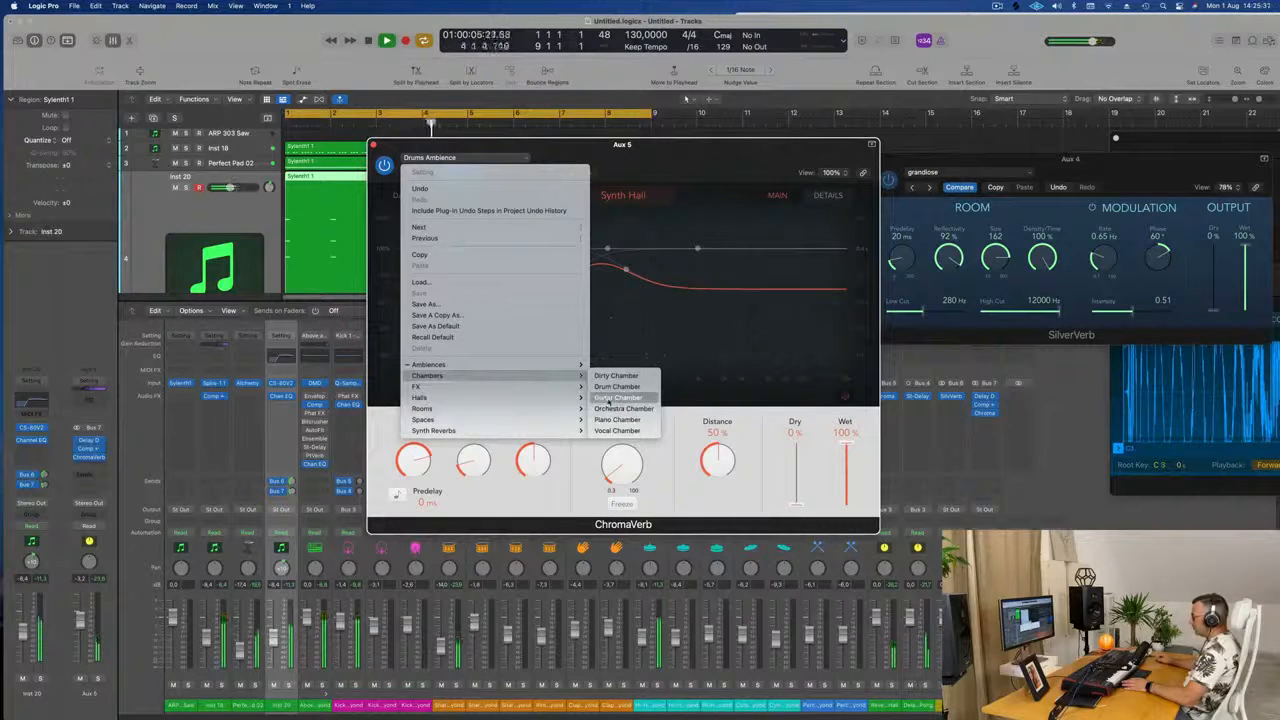
left_click(610, 400)
mouse_move(707, 149)
left_mouse_down()
mouse_move(741, 155)
mouse_move(728, 155)
left_mouse_up()
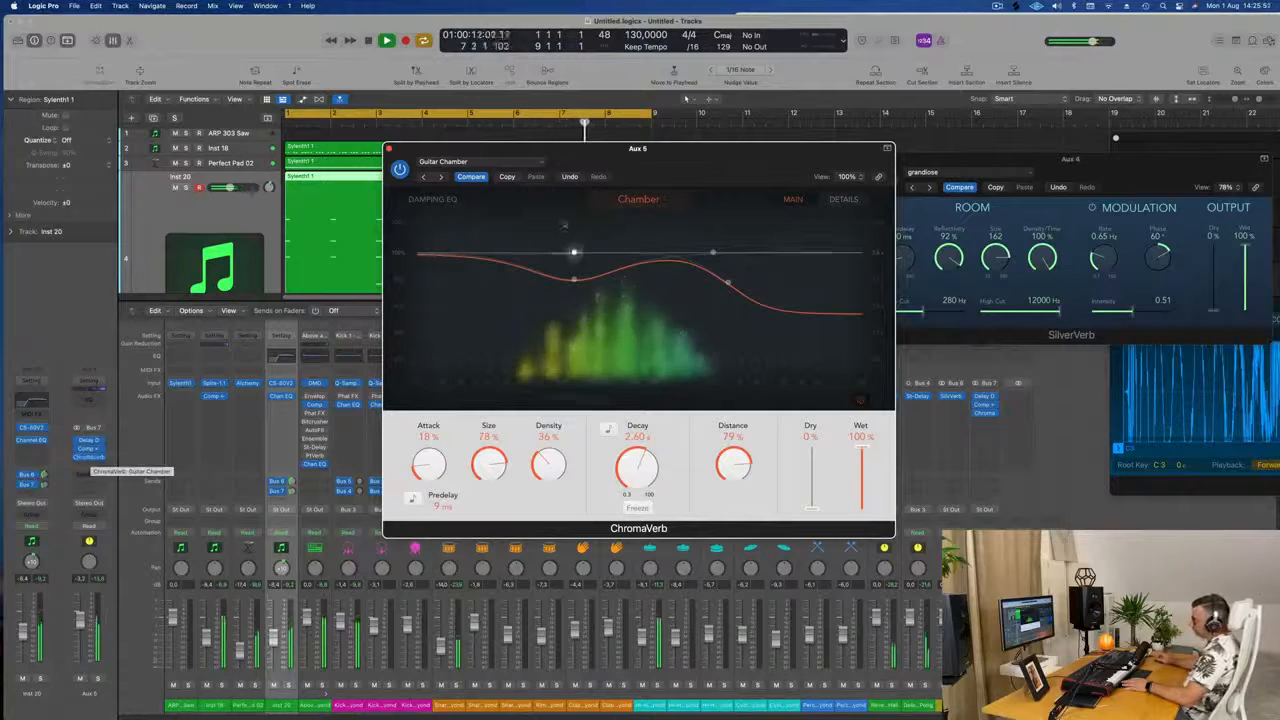
Solo the Aux 5 channel to compare its sound with ChromaVerb bypassed and active, and return to the full mix.
mouse_move(672, 148)
left_mouse_down()
mouse_move(644, 162)
mouse_move(667, 157)
left_mouse_up()
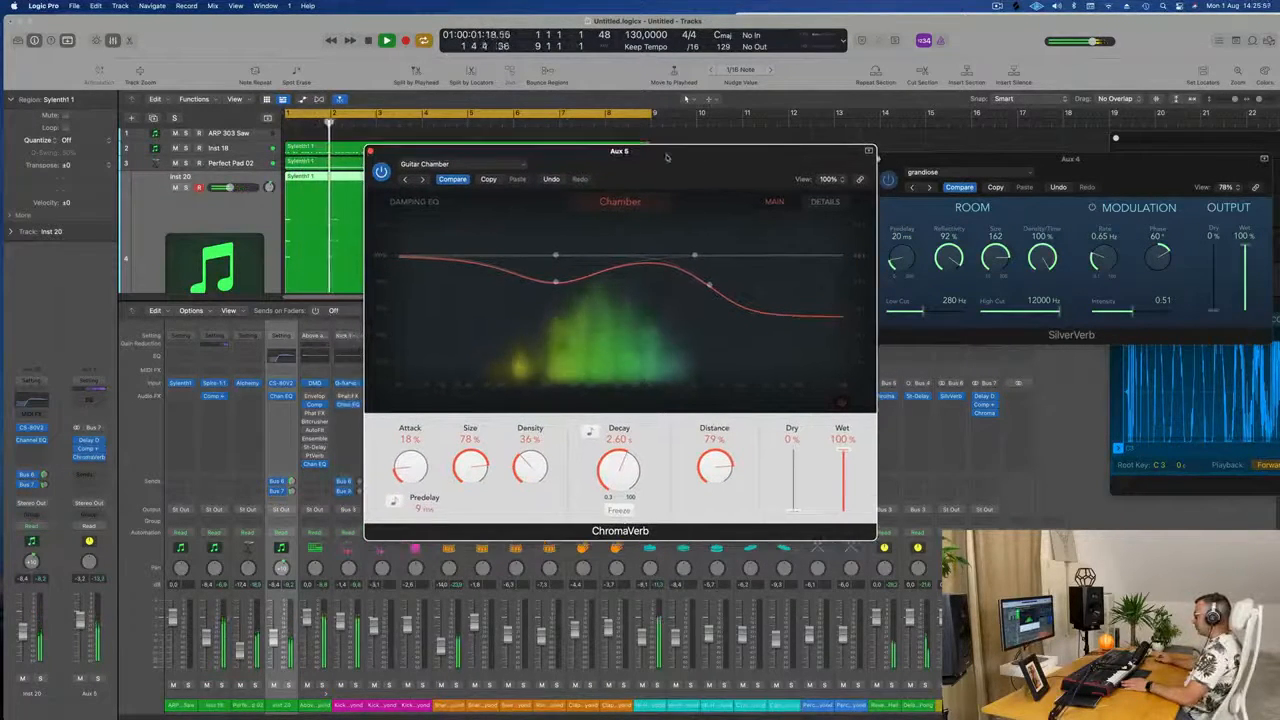
left_click(97, 679)
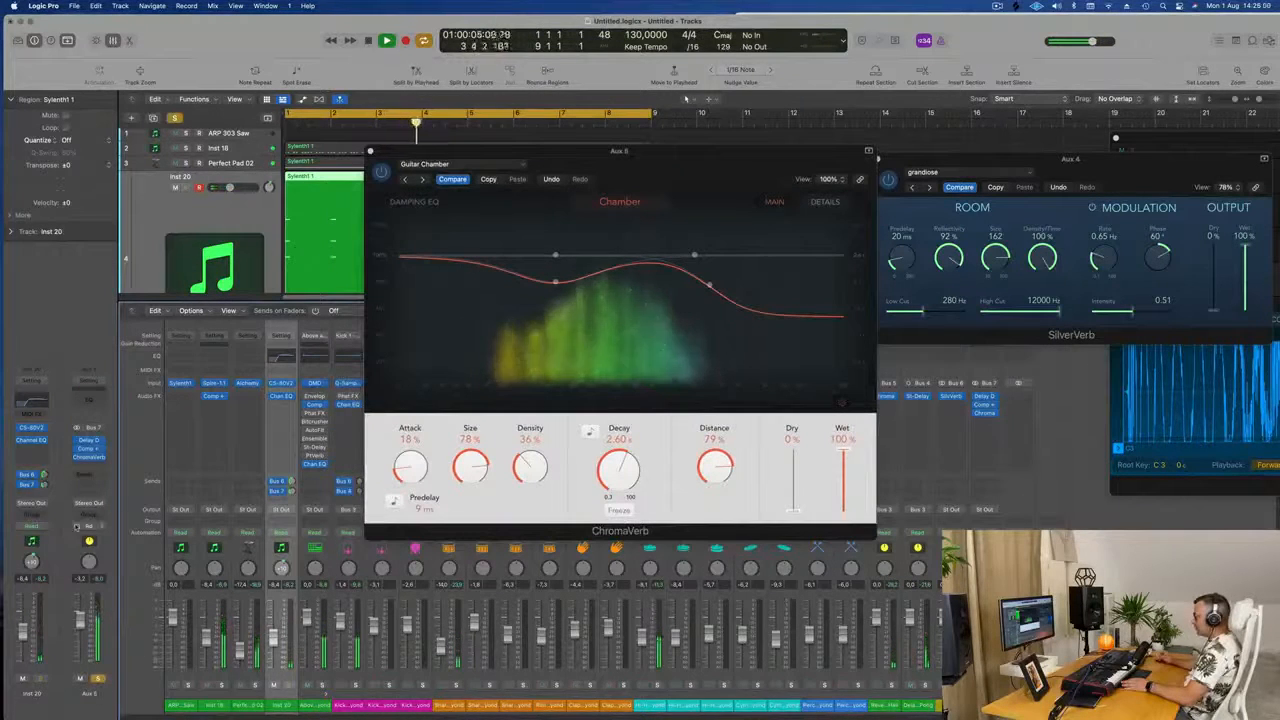
left_click(382, 173)
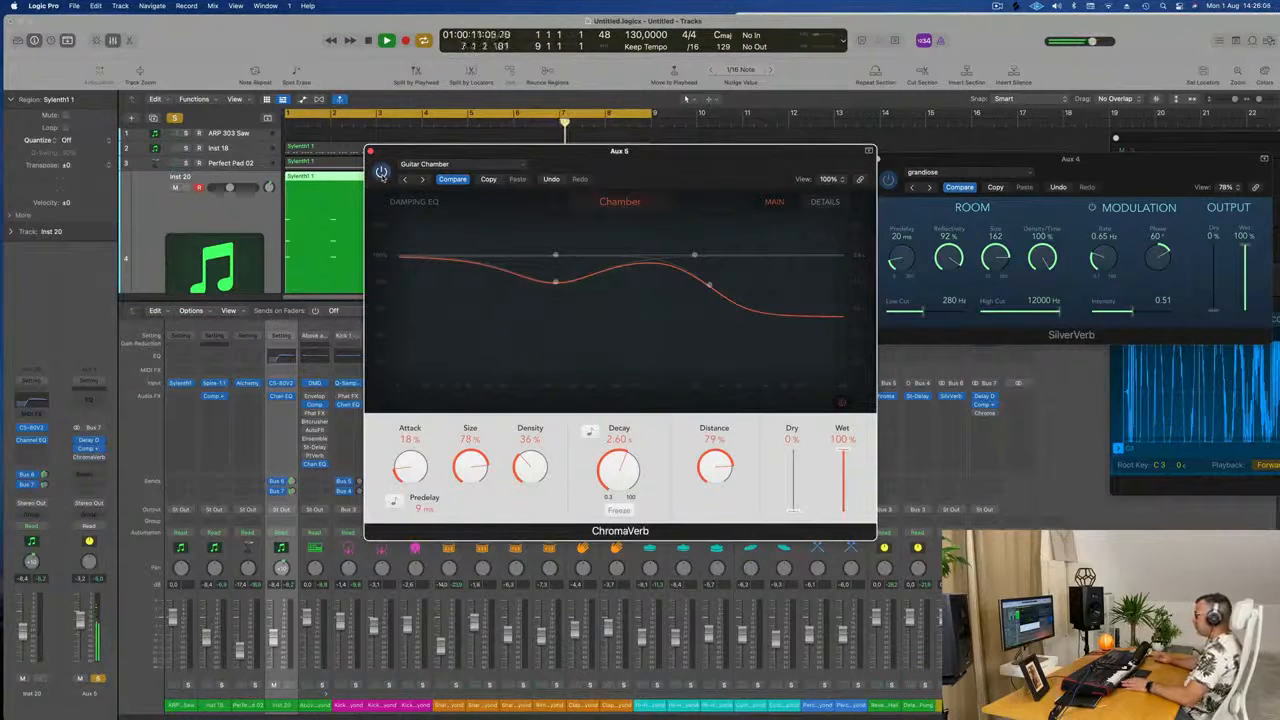
left_click_drag(631, 157, 609, 158)
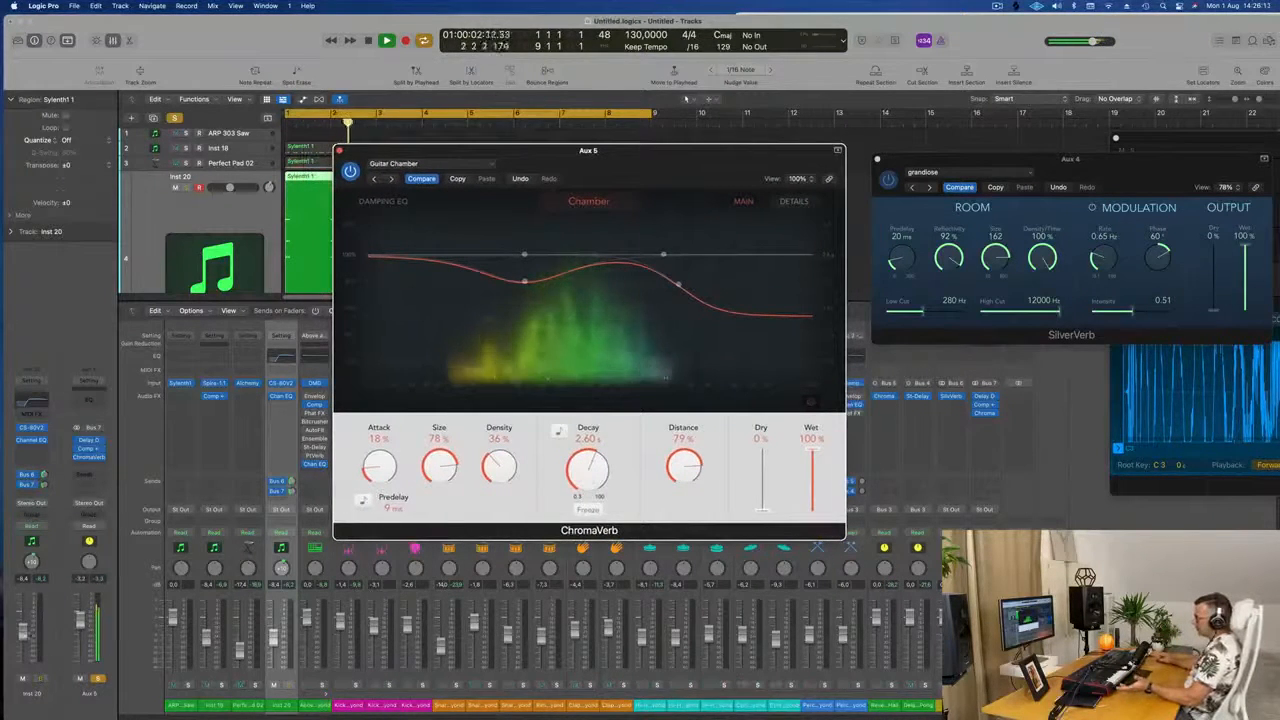
left_click(41, 679)
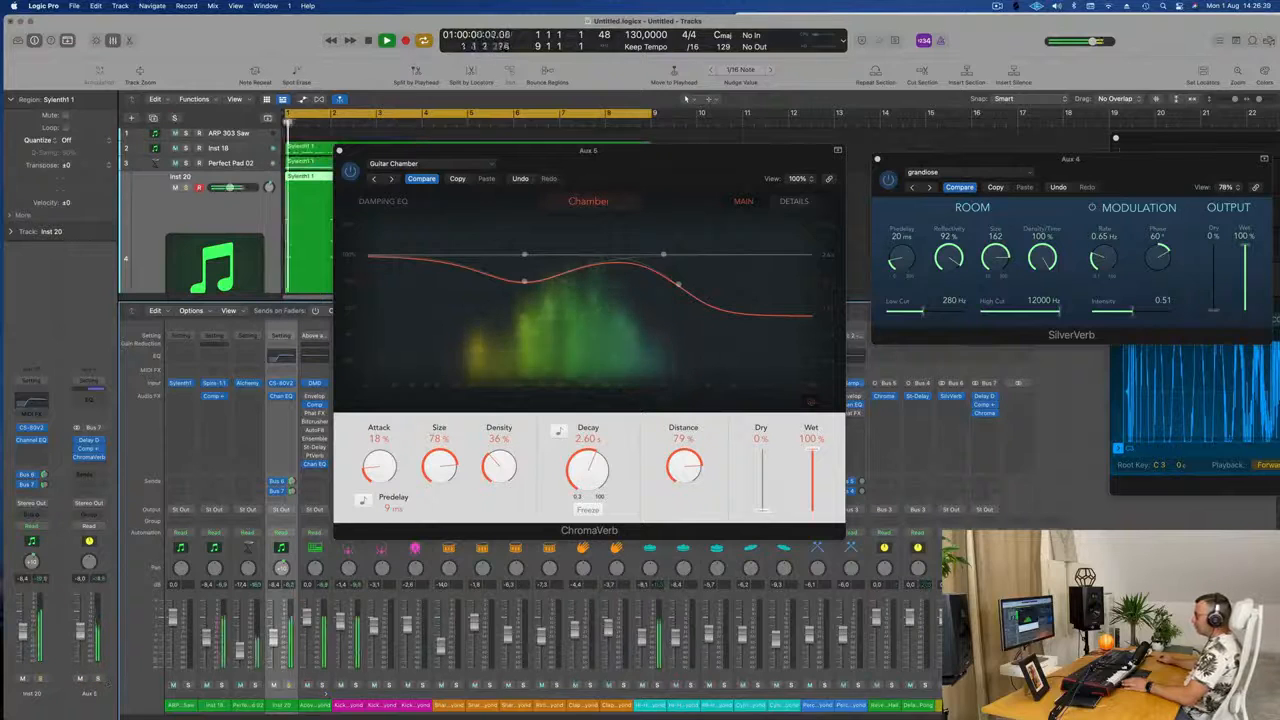
left_click_drag(646, 175, 711, 205)
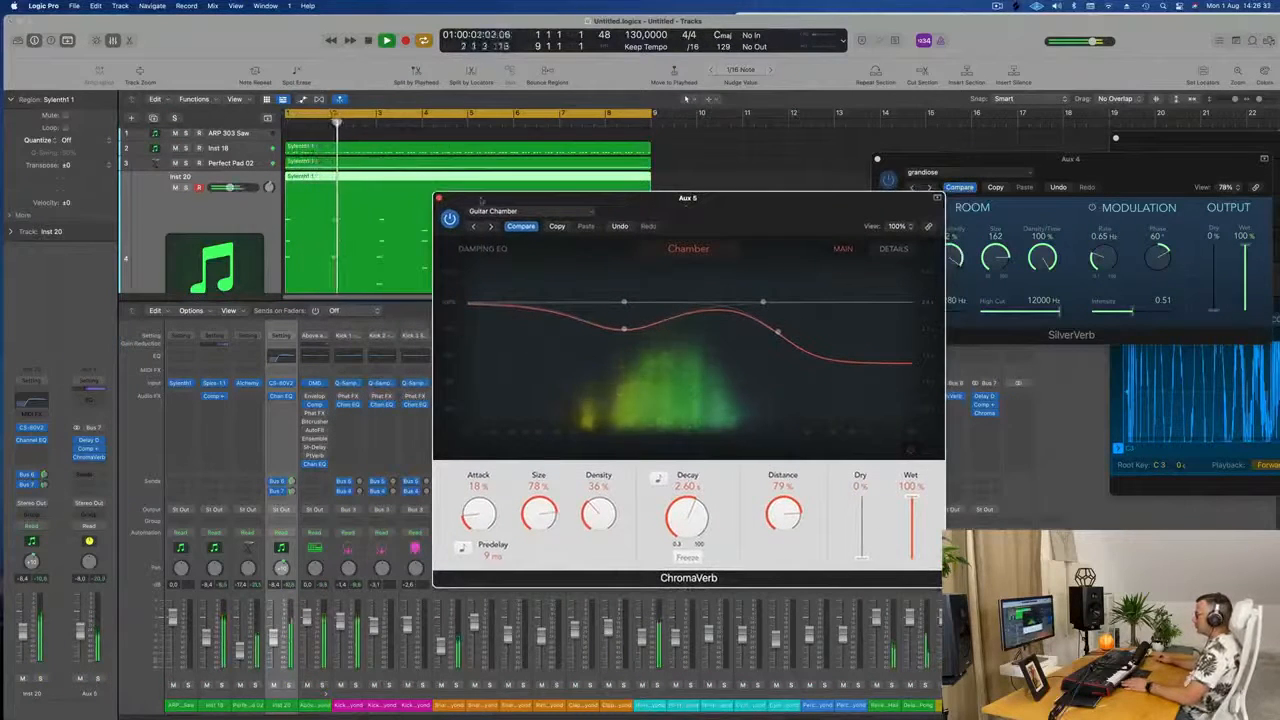
Close the ChromaVerb window and hide the mixer to show the full arrangement from bar 1.
left_click(439, 197)
key("ctrl+z")
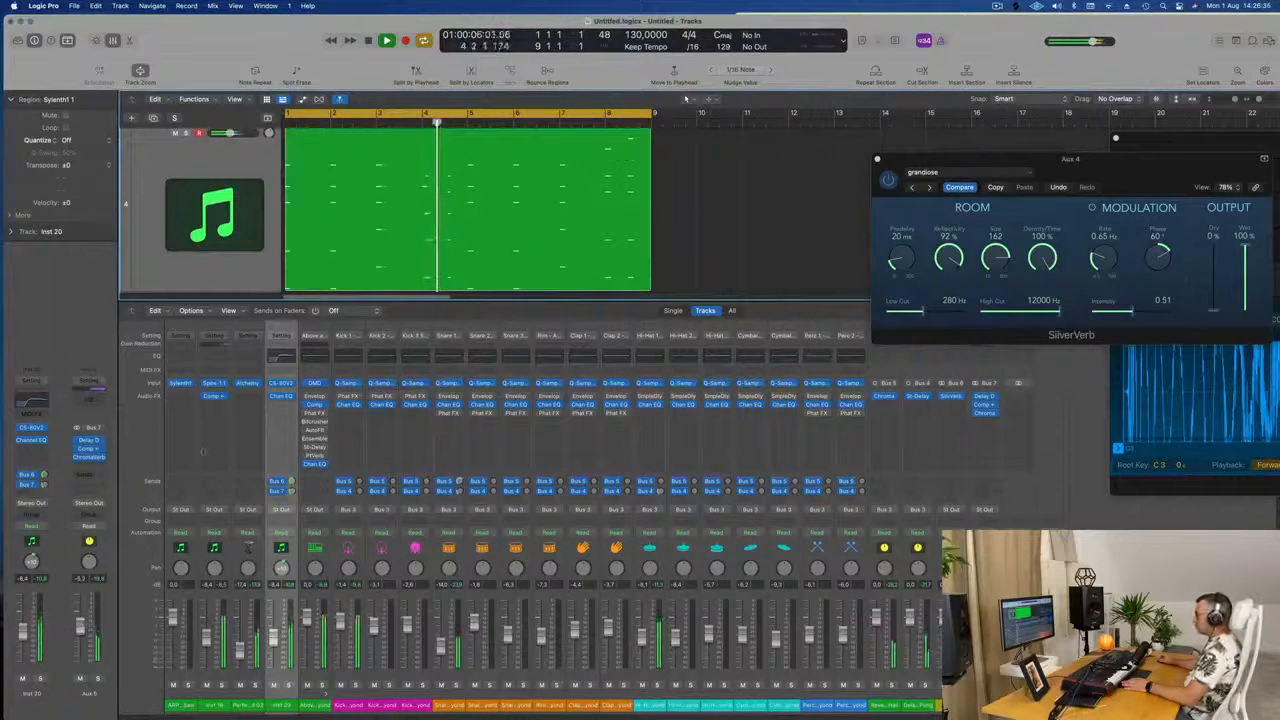
scroll(679, 254, "up", 5)
scroll(679, 254, "down", 5)
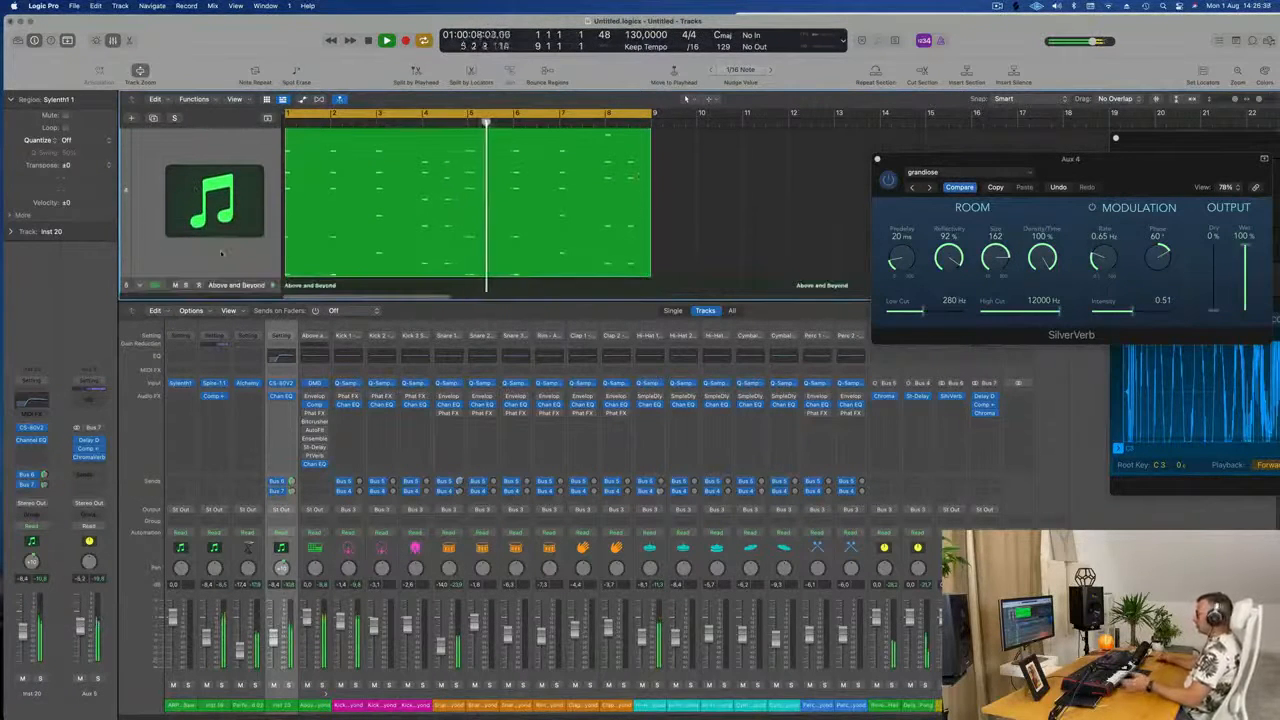
key("x")
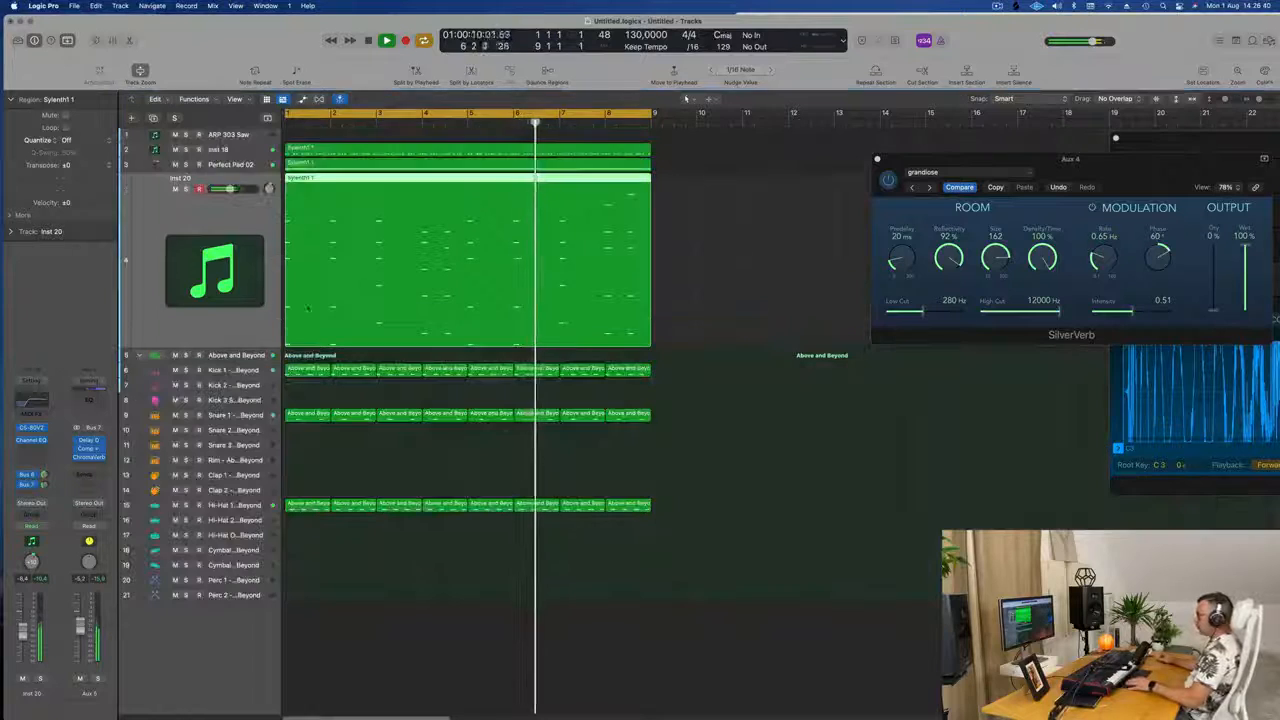
scroll(689, 437, "down", 5)
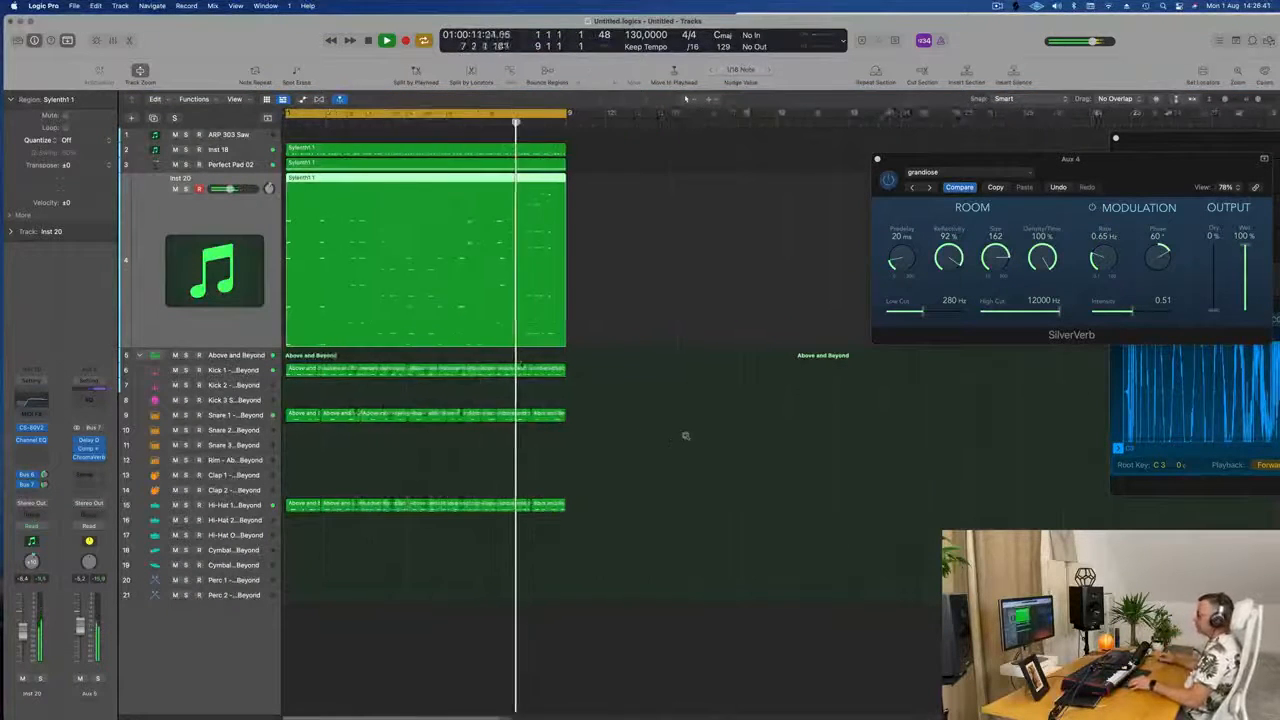
scroll(689, 437, "up", 1)
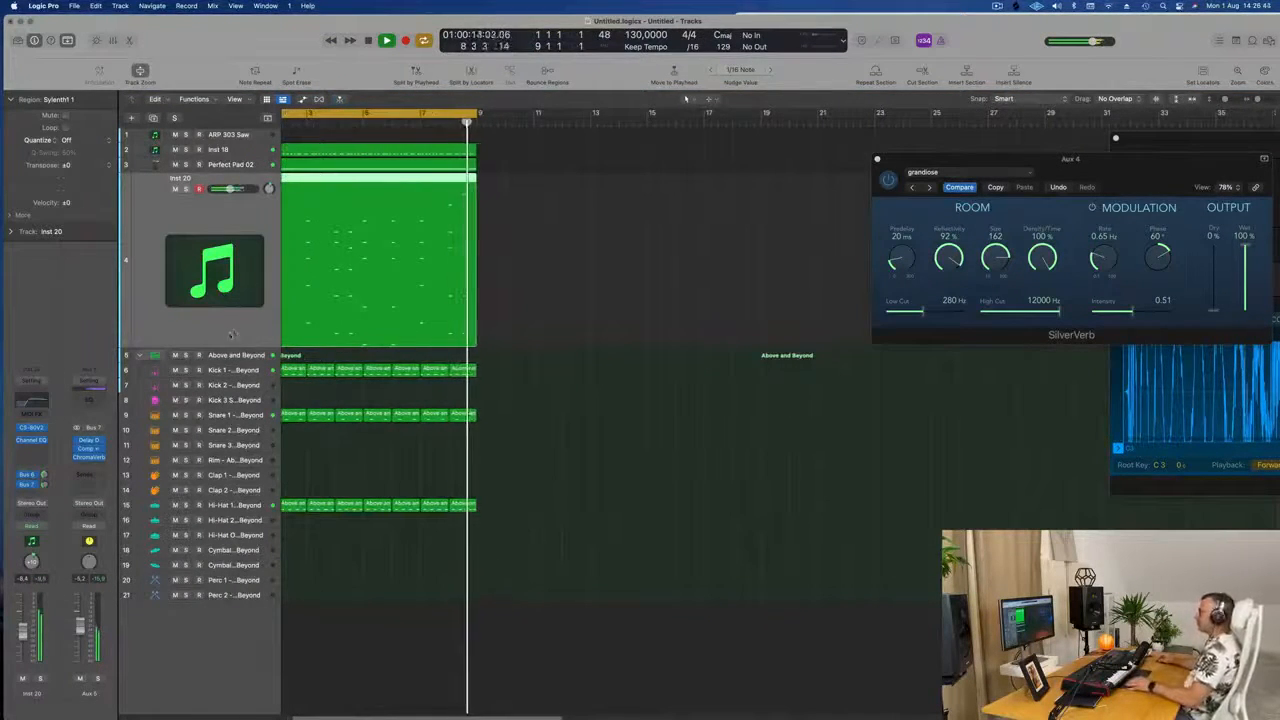
scroll(245, 339, "left", 3)
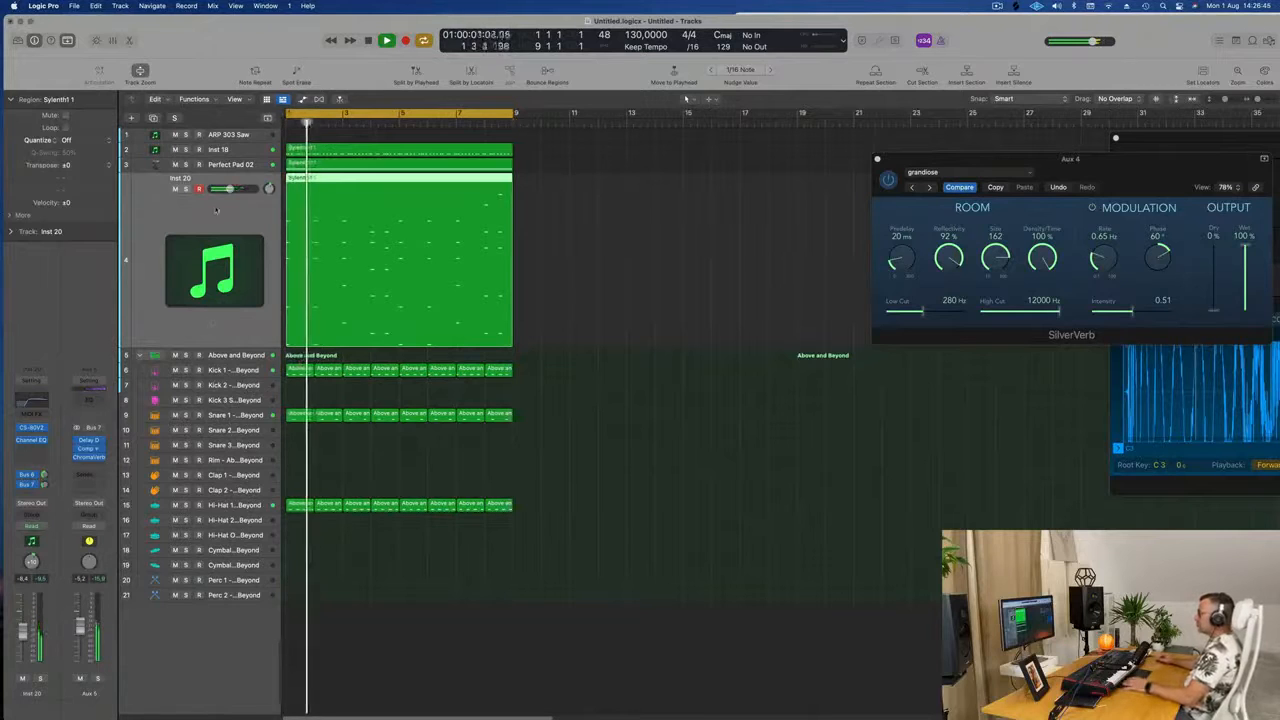
Load the Perfect Pad 01 preset in Alchemy on the Perfect Pad 02 track.
left_click(251, 154)
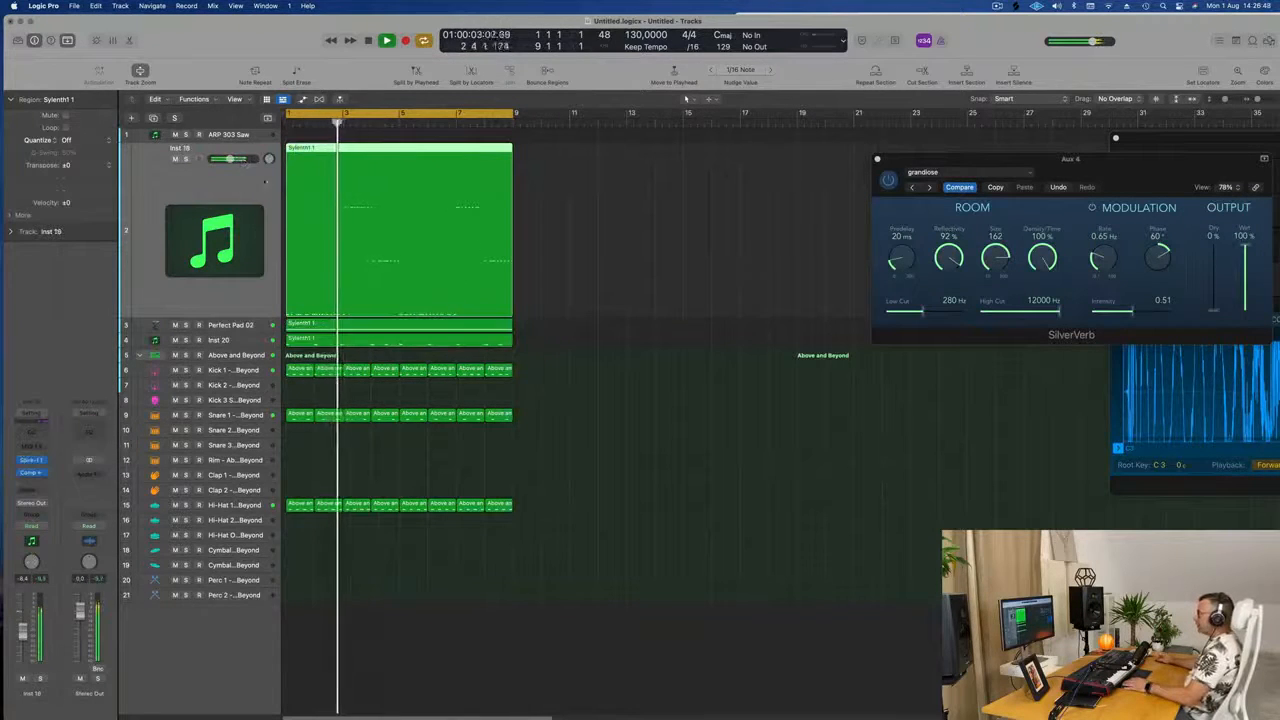
left_click(246, 323)
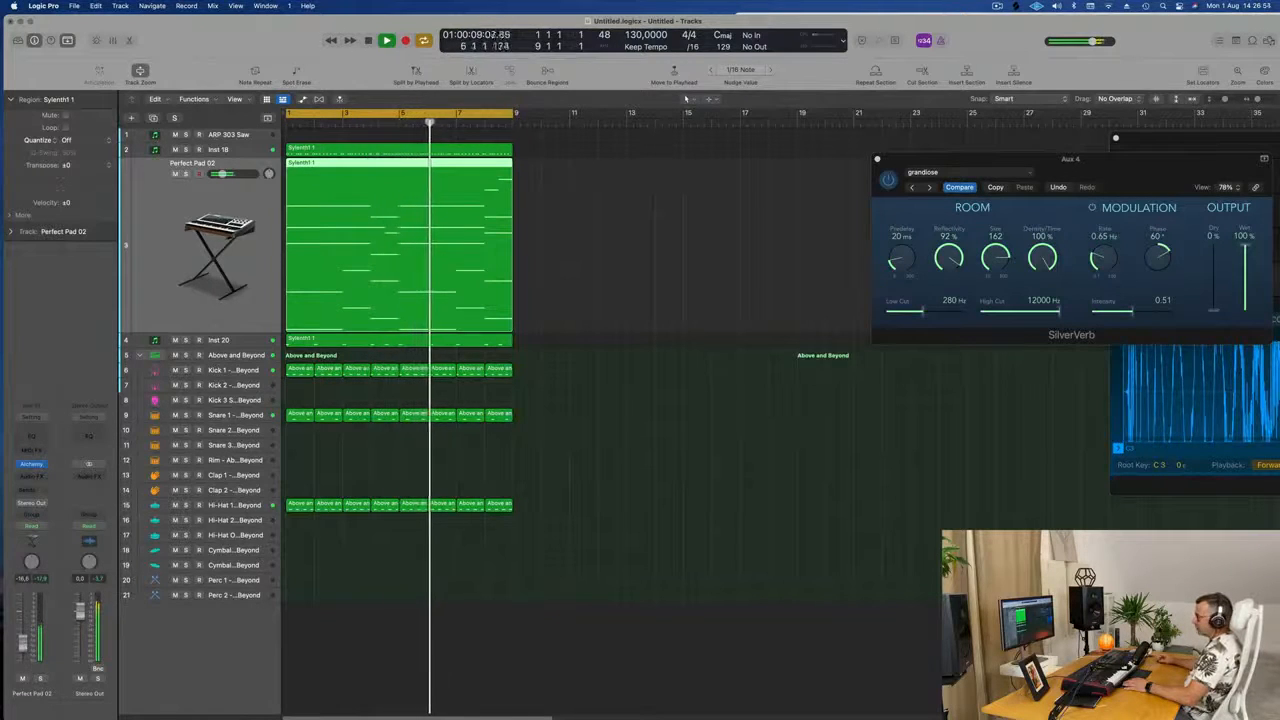
left_click(31, 464)
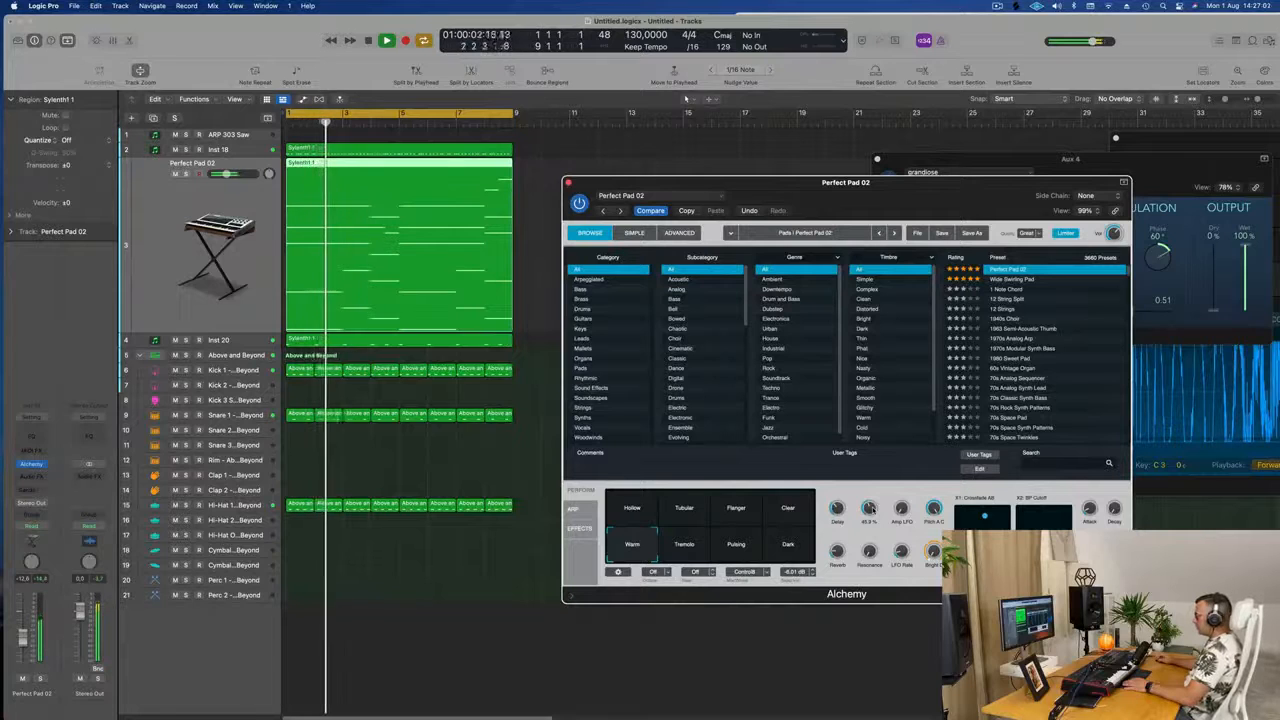
left_click(1000, 258)
scroll(1034, 319, "up", 3)
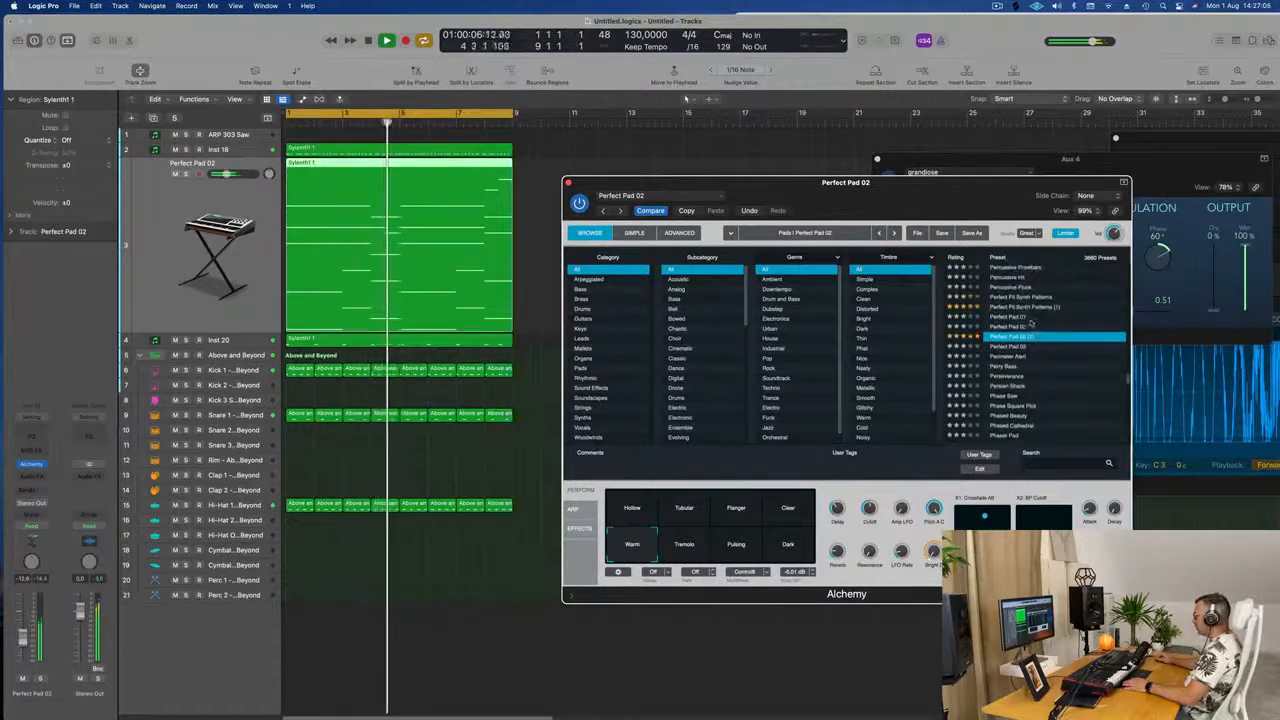
left_click(1015, 318)
Switch the Alchemy pad to its Bold performance snapshot and lower the pad's channel volume.
left_click_drag(900, 193, 799, 179)
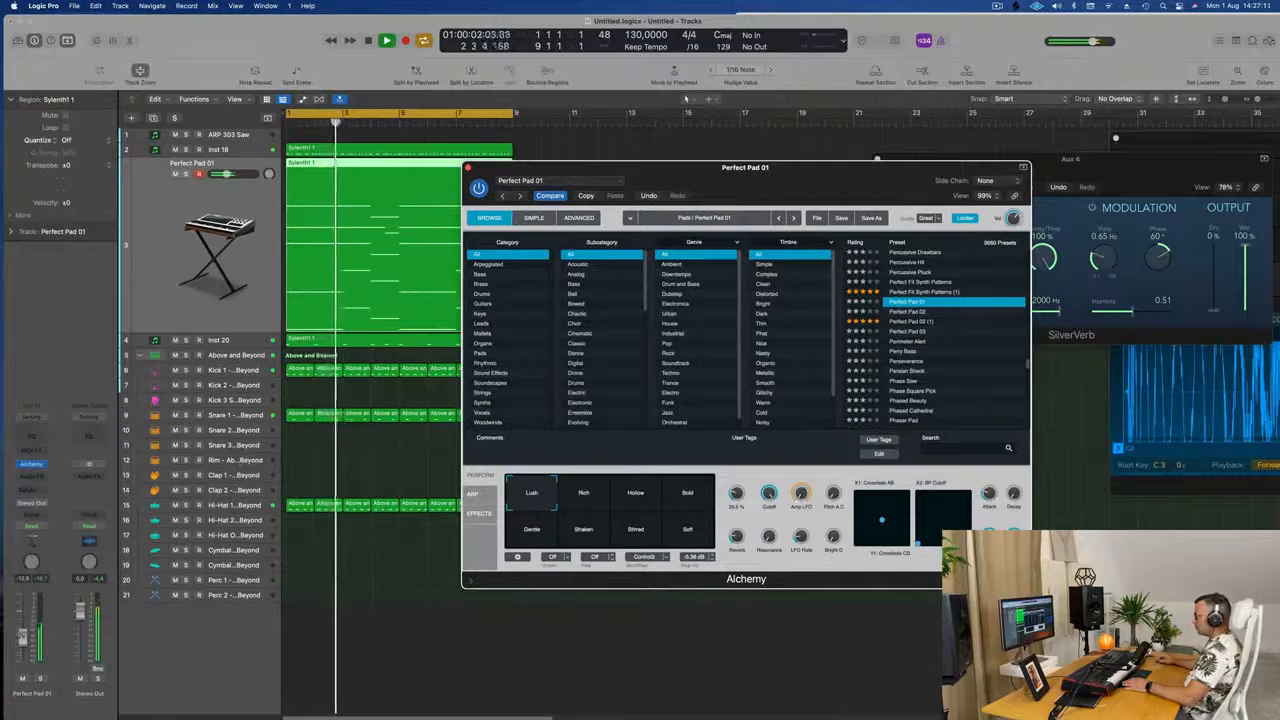
left_click(687, 492)
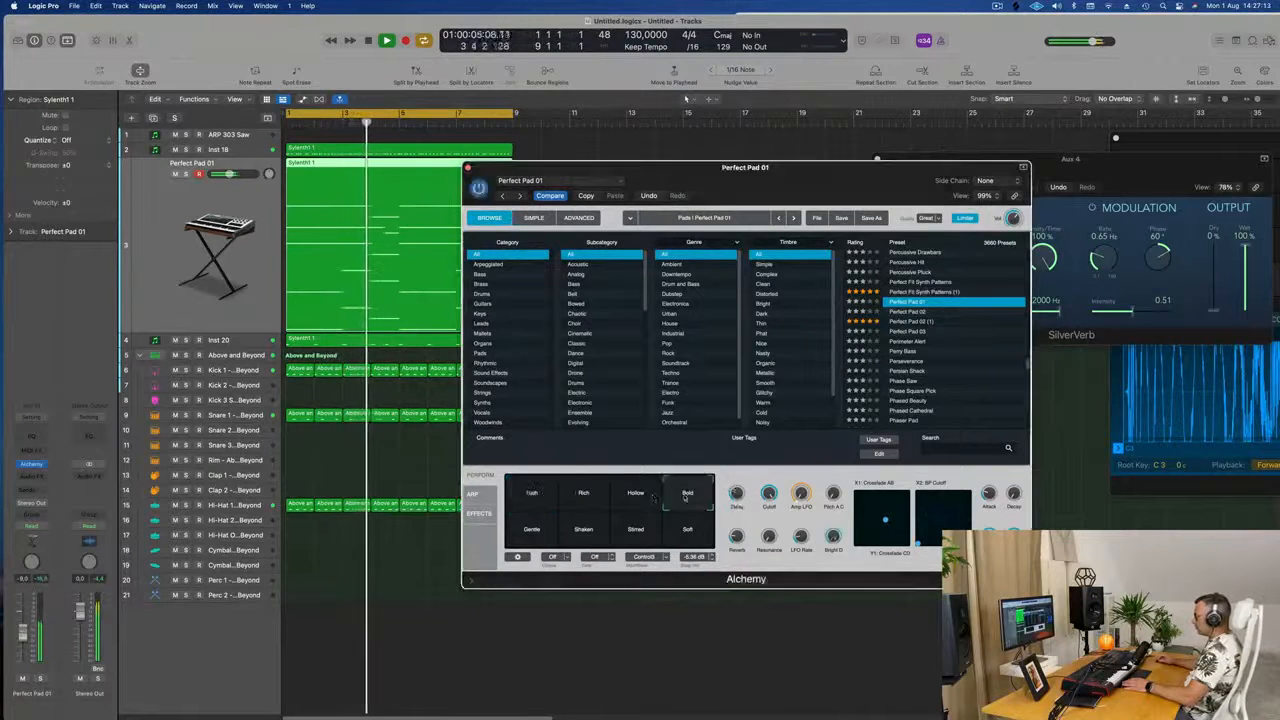
left_click_drag(23, 642, 23, 646)
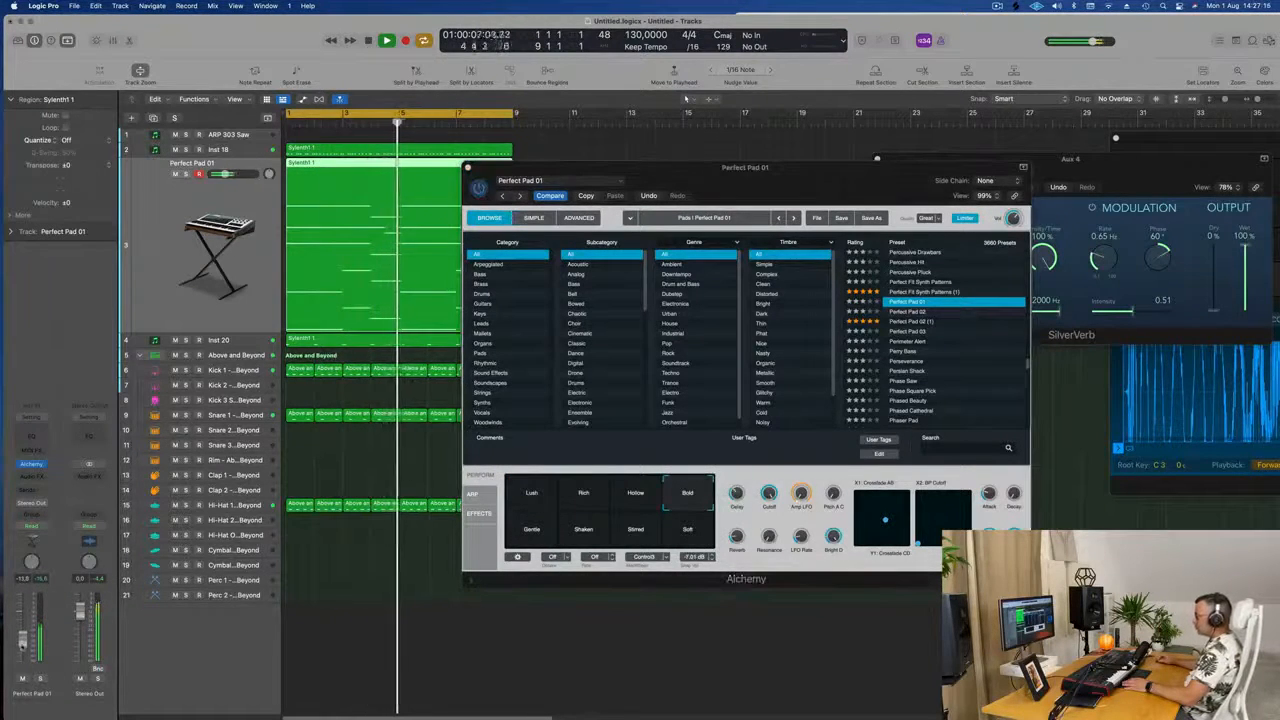
Add a send to Bus 6, the SilverVerb reverb, on the Perfect Pad 01 channel.
left_click(30, 490)
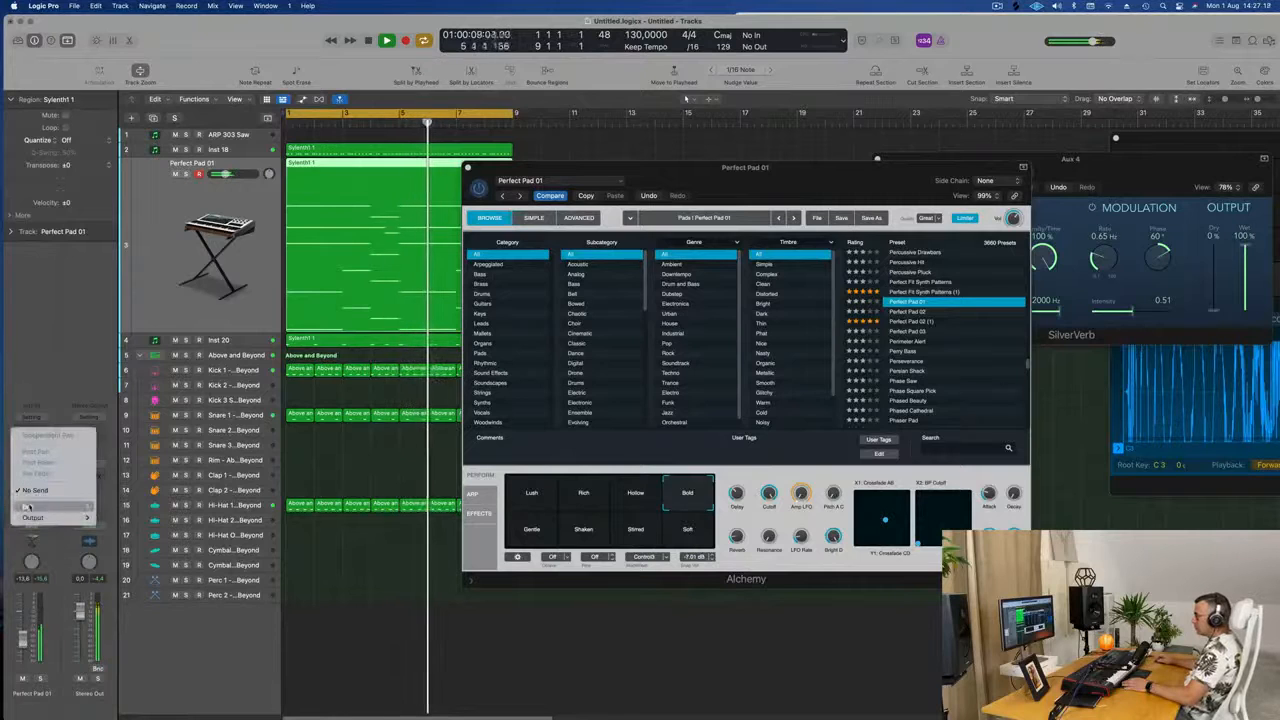
mouse_move(50, 506)
left_click(140, 341)
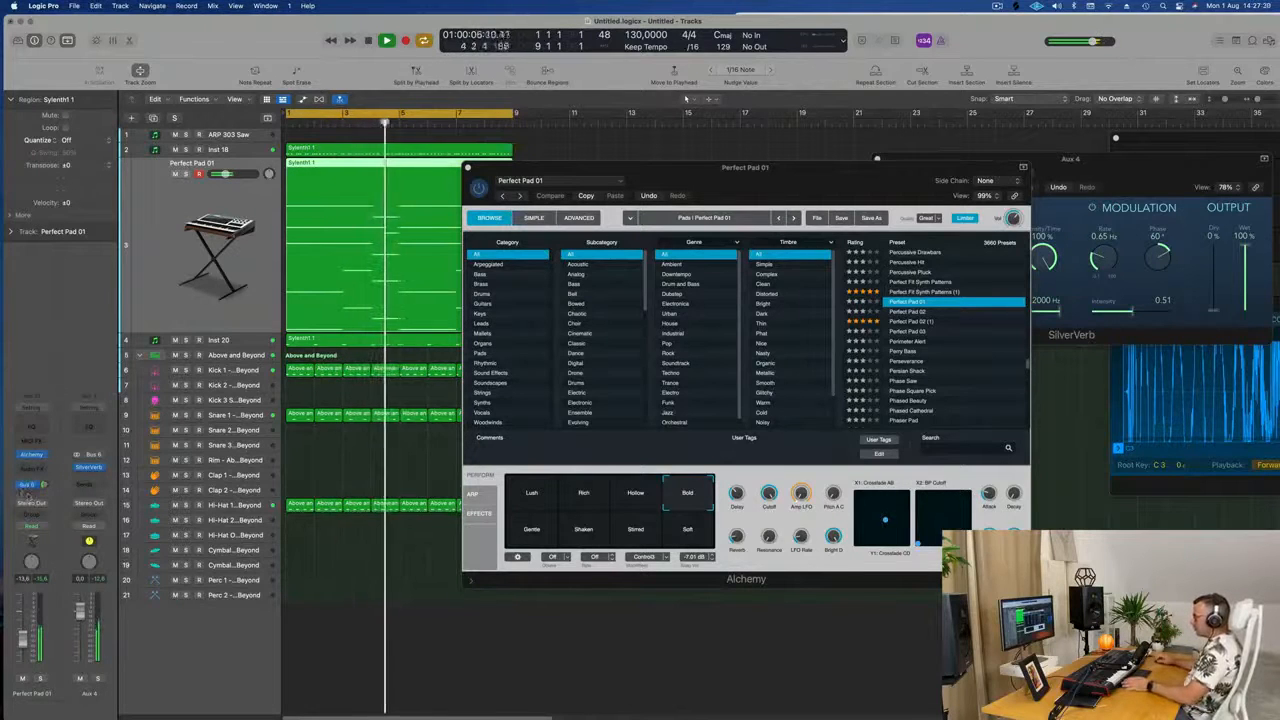
left_click(27, 486)
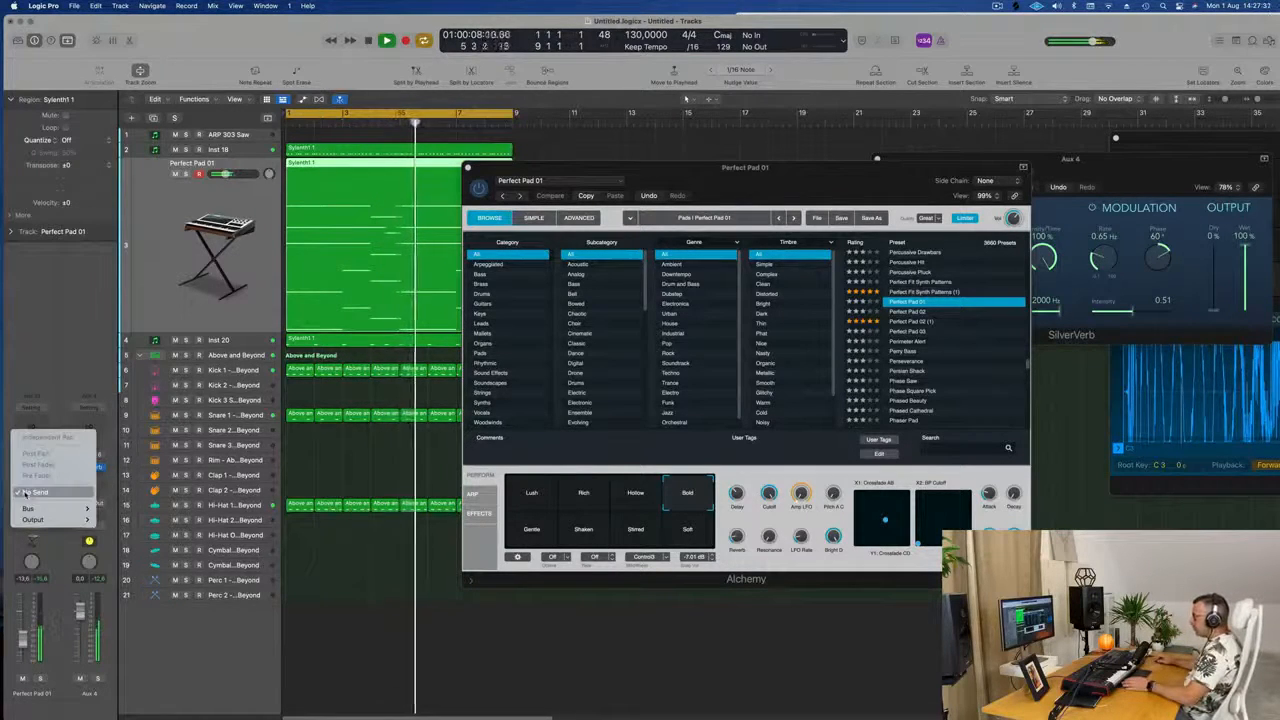
left_click(36, 478)
mouse_move(777, 191)
left_mouse_down()
mouse_move(810, 203)
mouse_move(793, 204)
left_mouse_up()
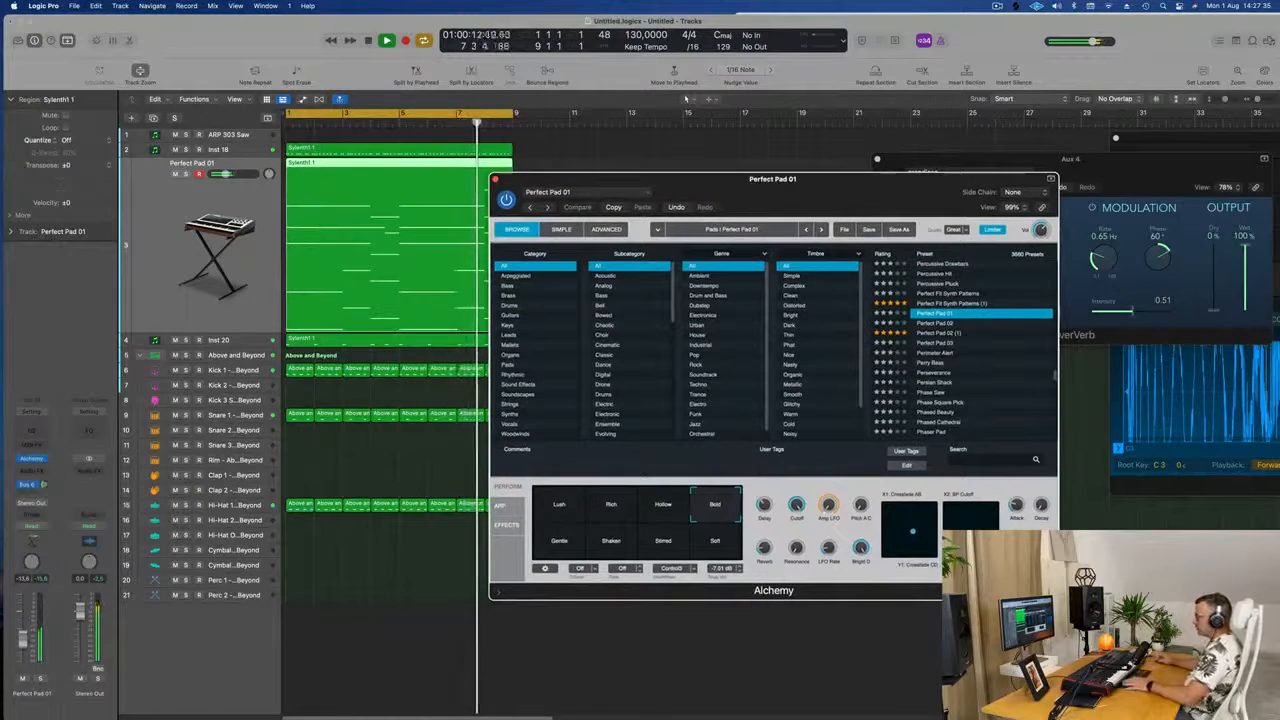
Insert a Channel EQ on Perfect Pad 01 with a 790 Hz low cut and 0.88 Q, and adjust the pad's Bus 6 send.
key("v")
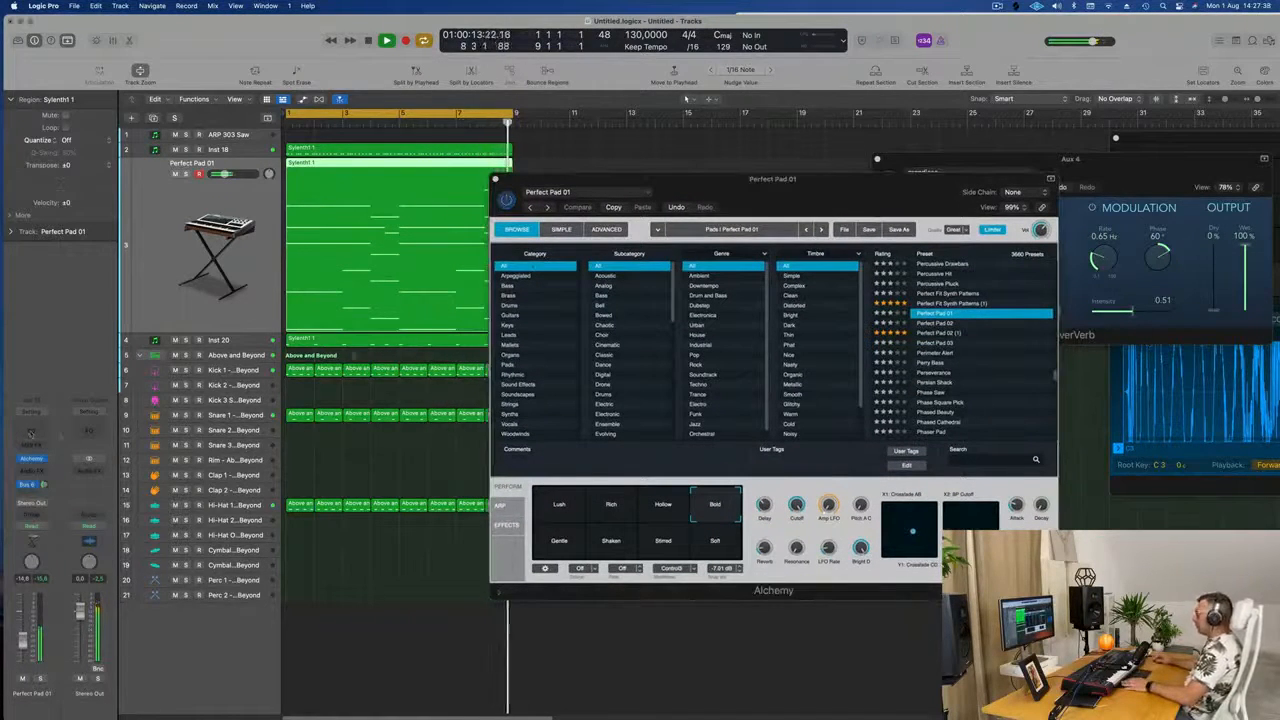
left_click(31, 432)
left_click(455, 199)
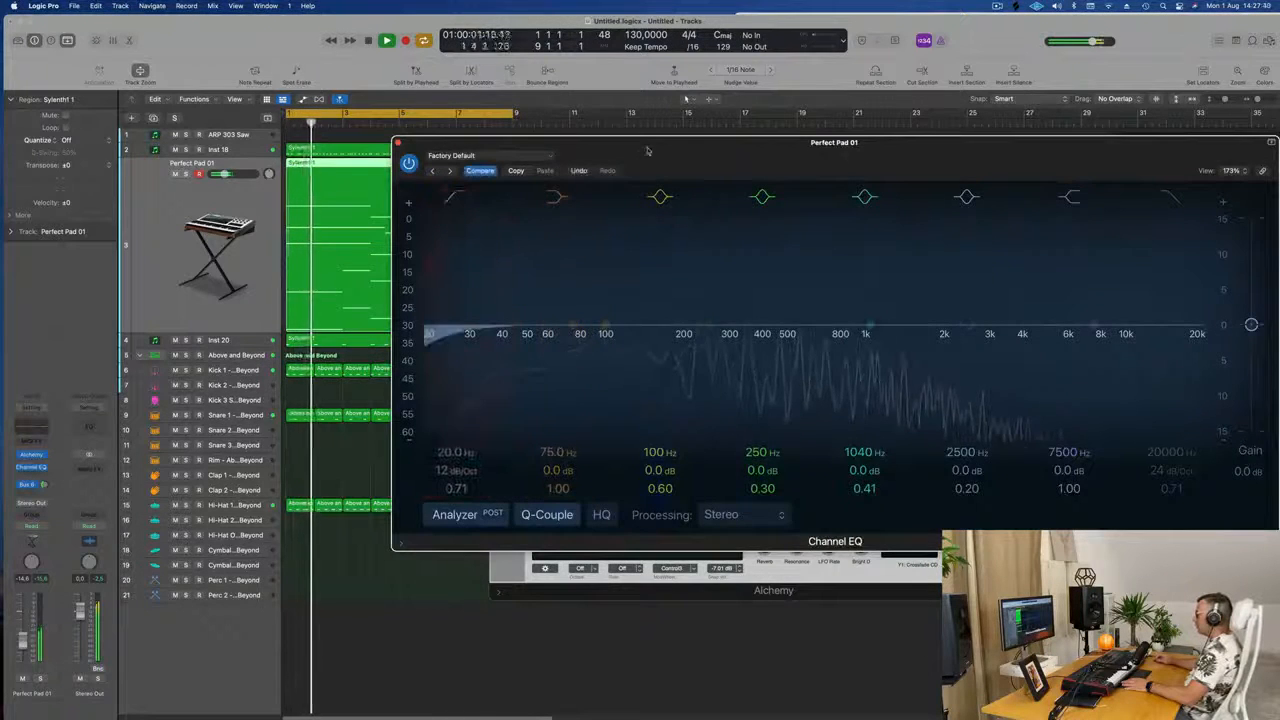
left_click_drag(644, 153, 473, 168)
left_click_drag(284, 337, 657, 355)
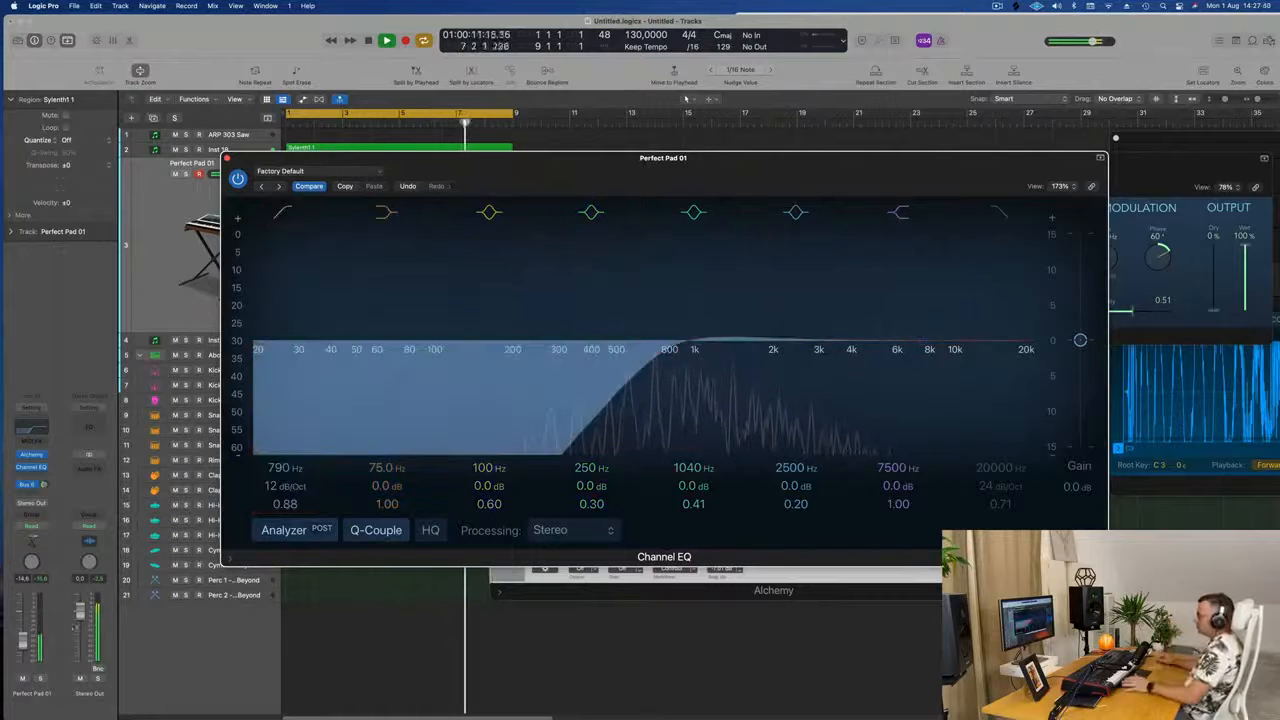
left_click(43, 484)
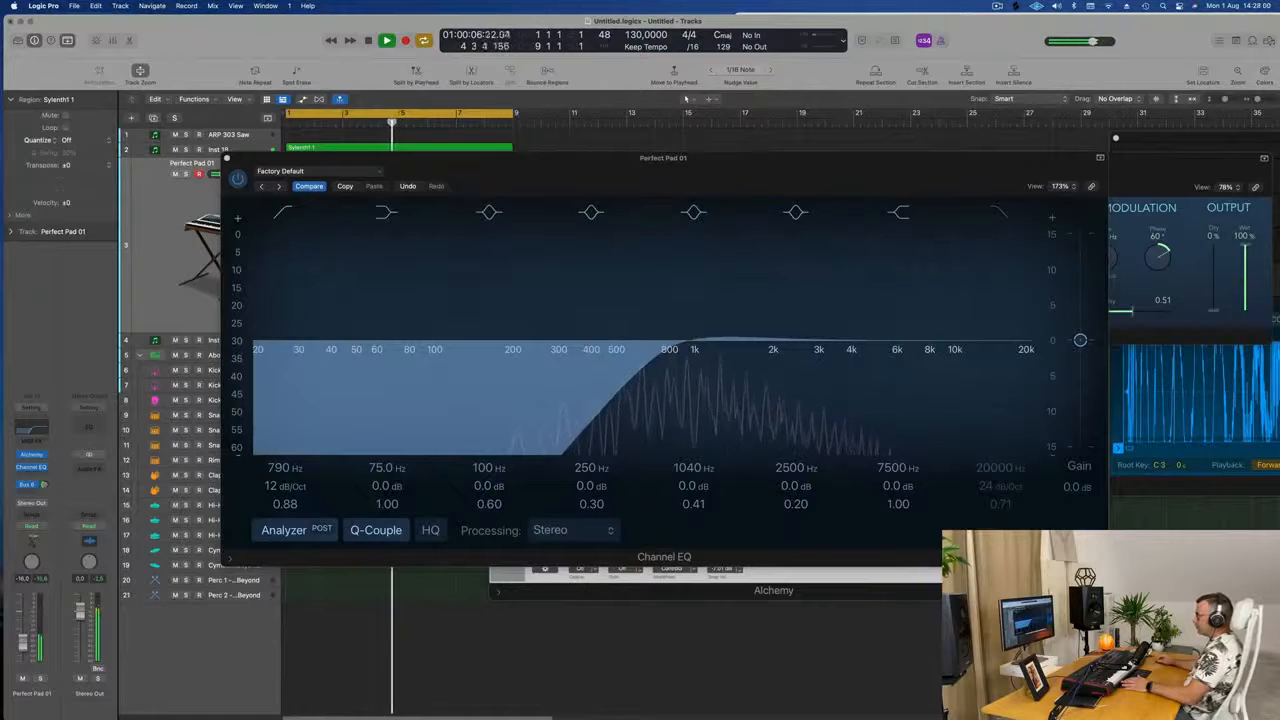
left_click(227, 160)
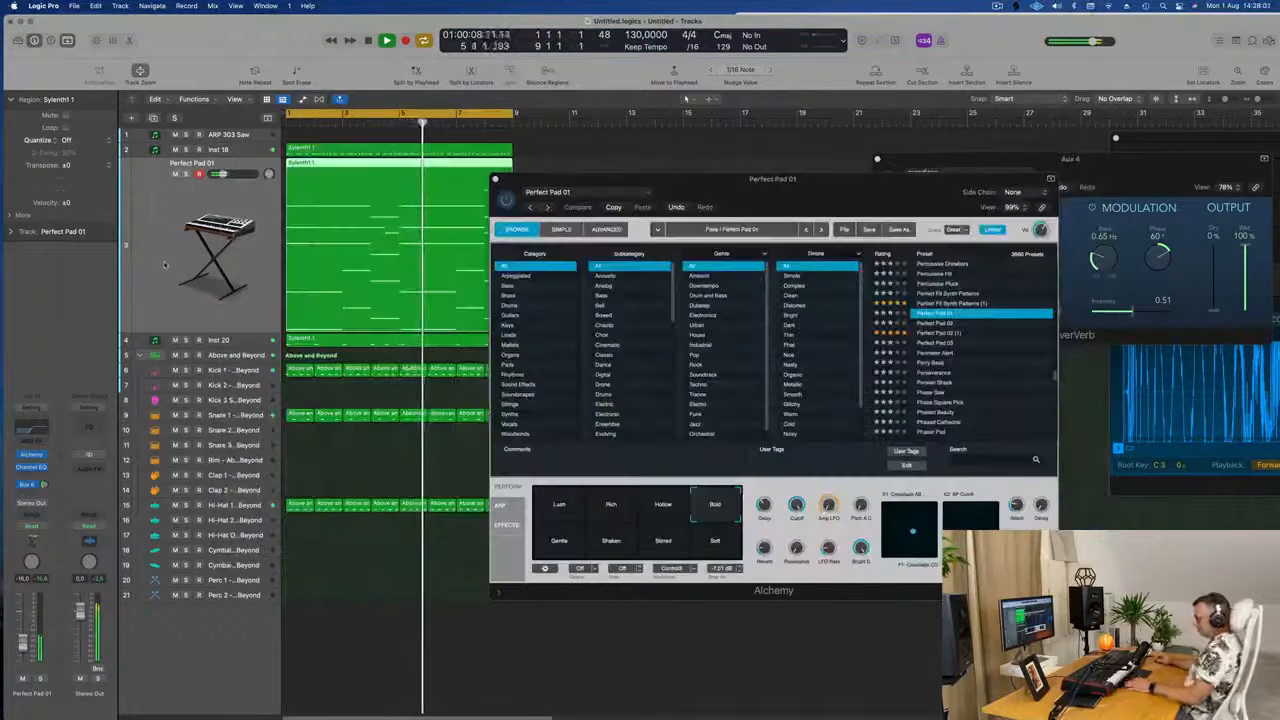
Copy the Bus 3 side-chained Compressor onto the Perfect Pad 01 channel and set its threshold to about -16 dB.
key("x")
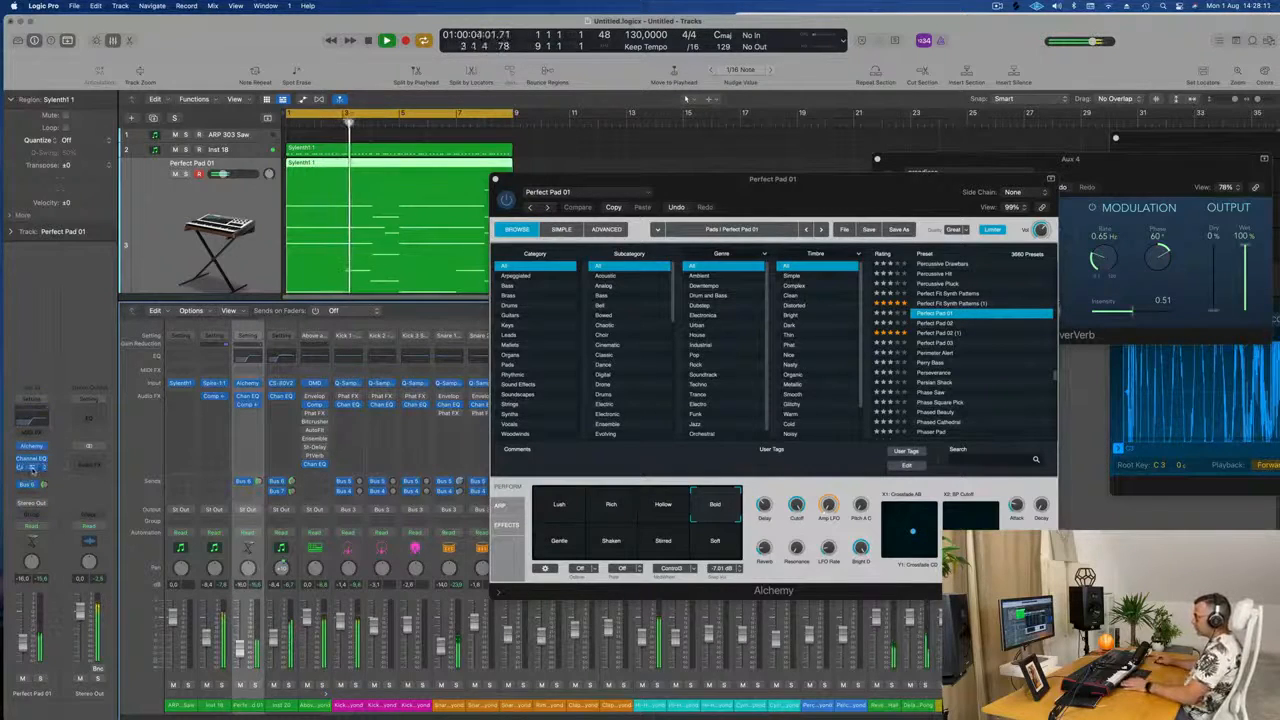
left_click(31, 467)
left_click_drag(727, 157, 792, 242)
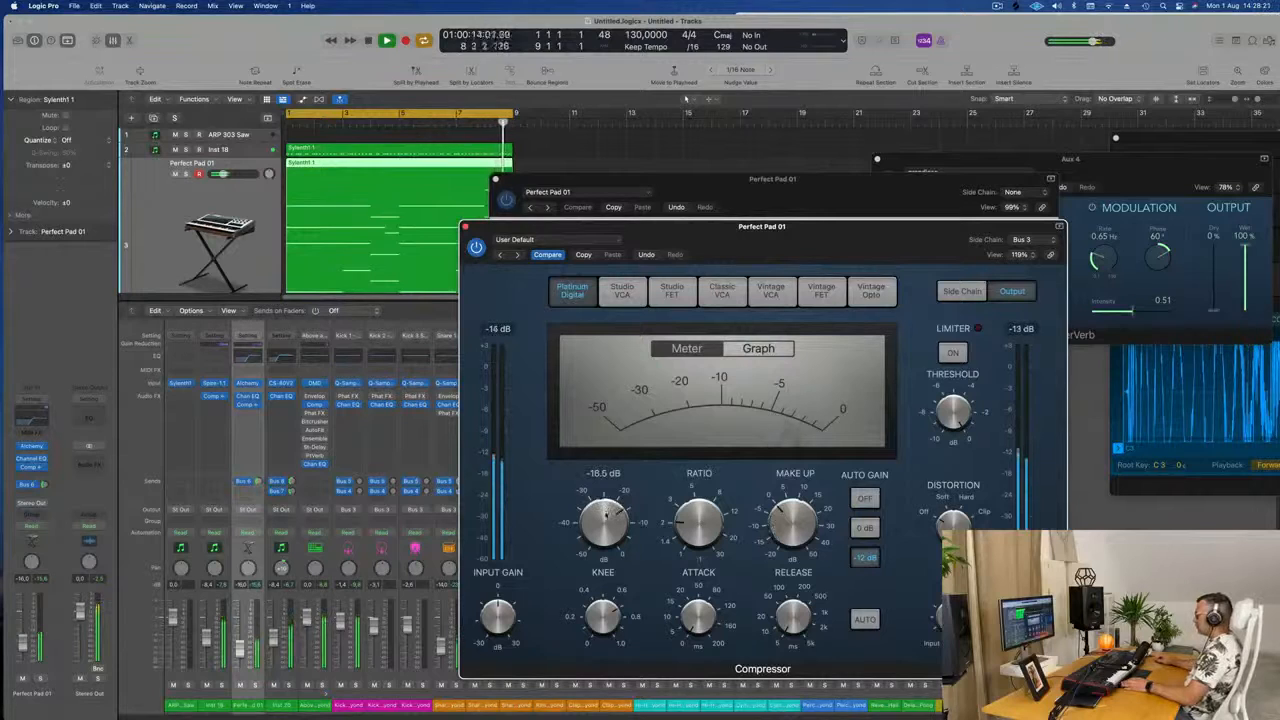
left_click_drag(866, 225, 740, 209)
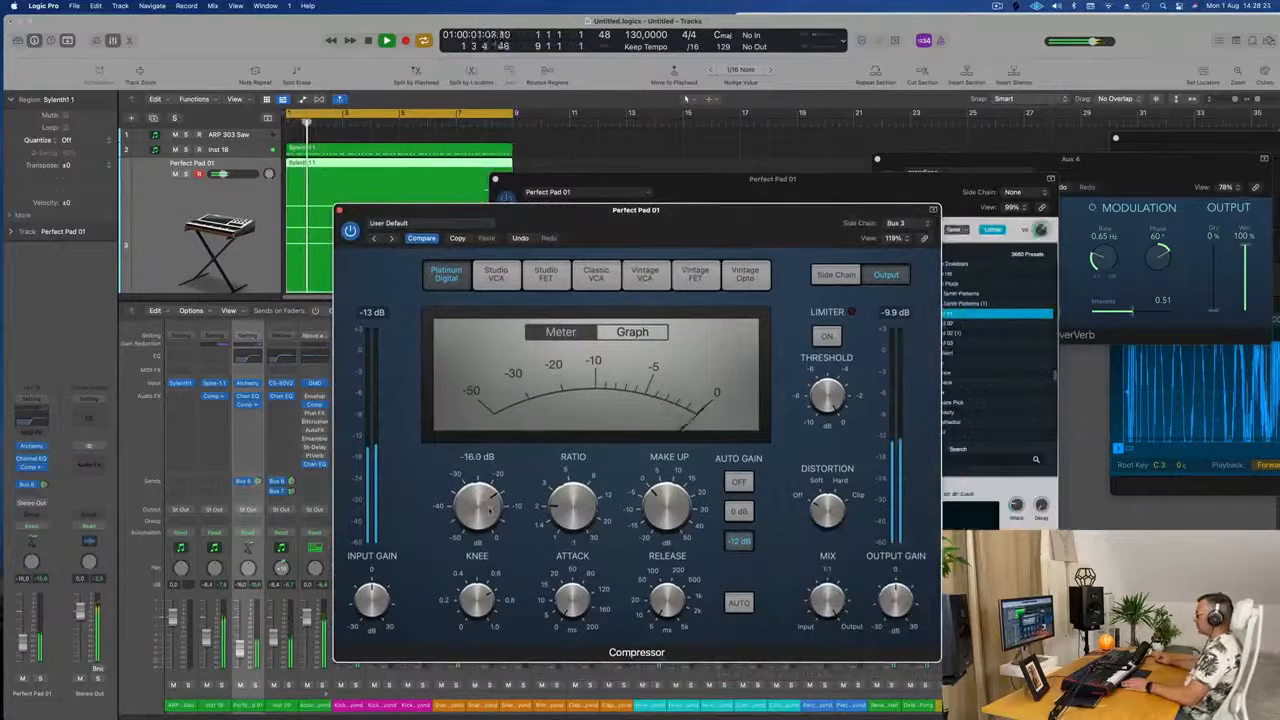
left_click(339, 210)
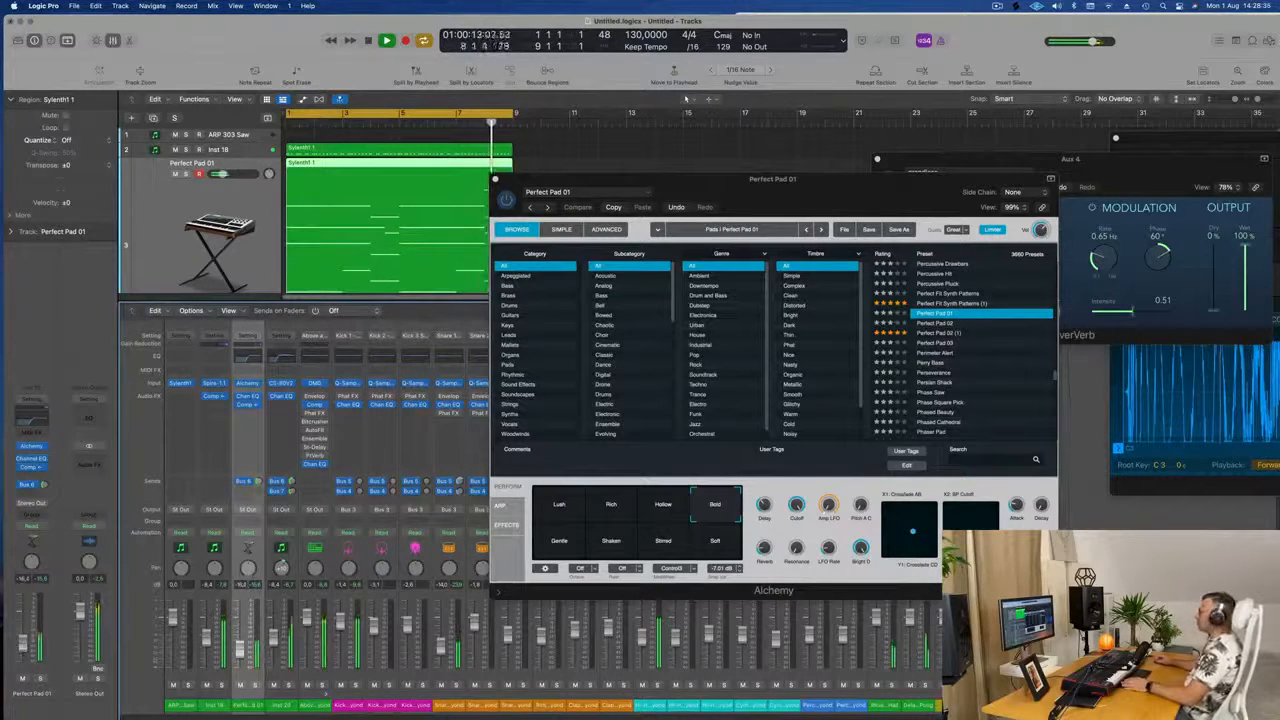
Close the pad's Alchemy window and hide the mixer.
left_click_drag(507, 188, 418, 196)
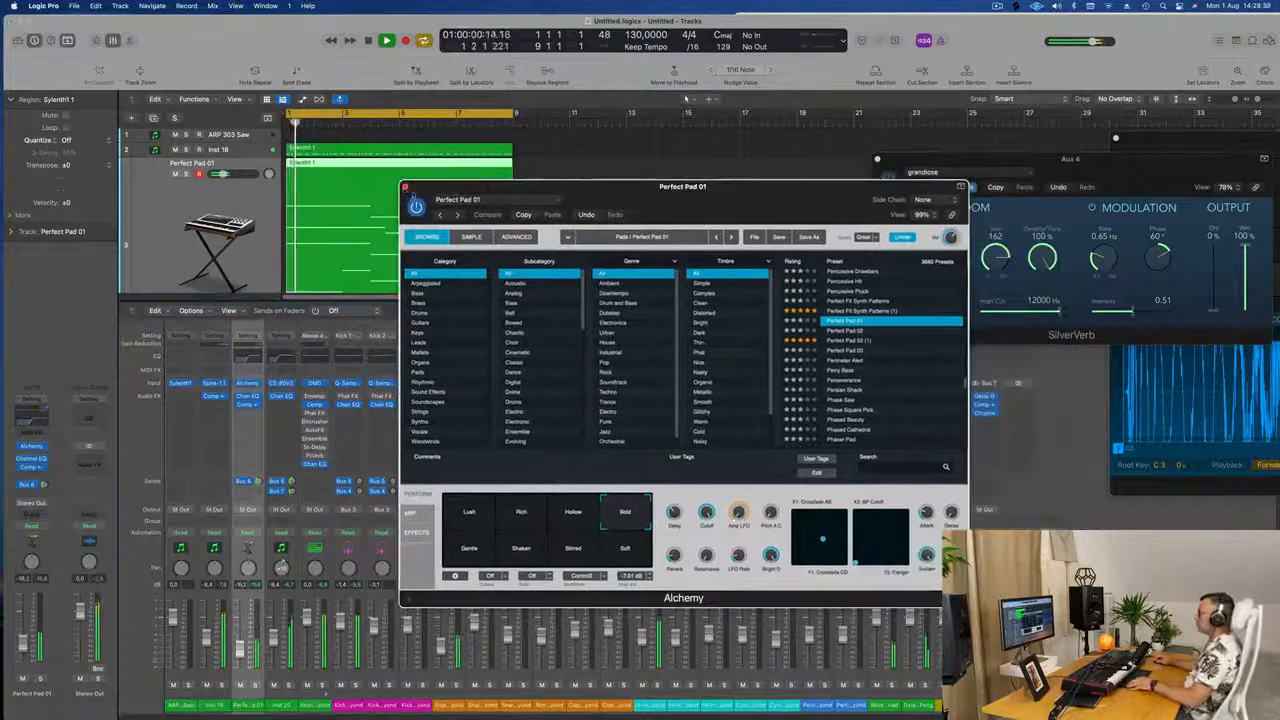
left_click(404, 187)
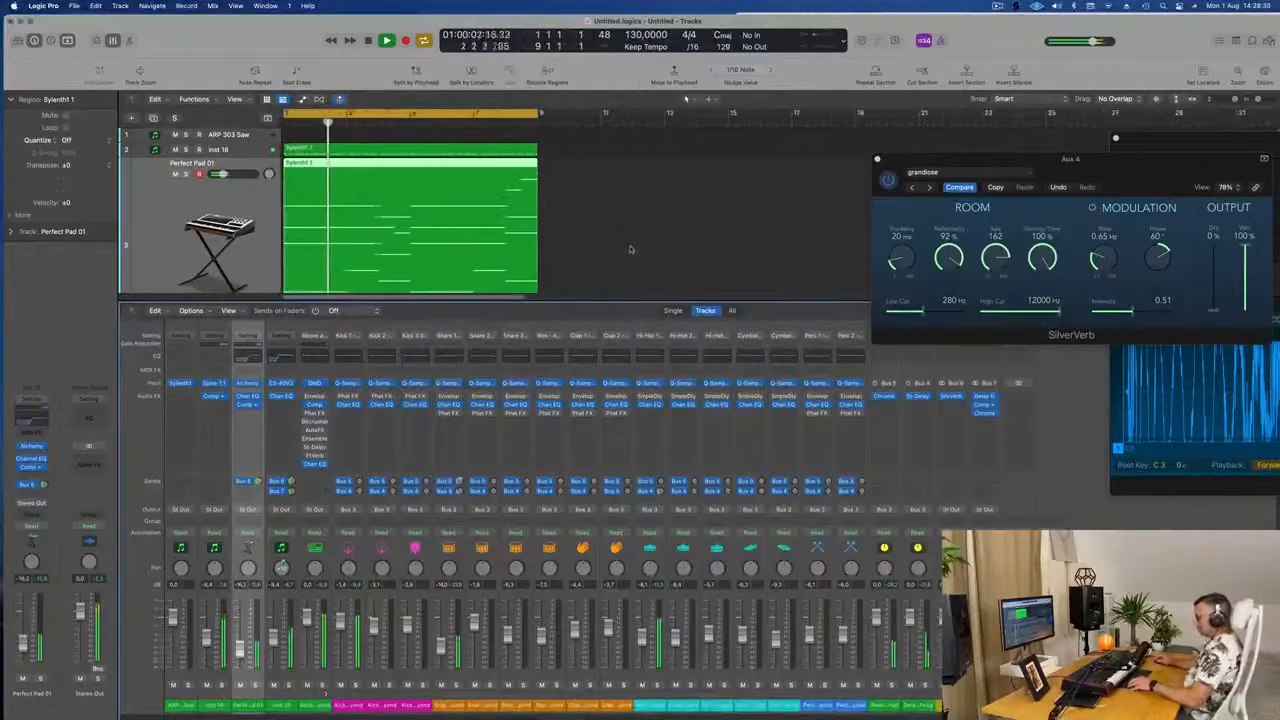
key("x")
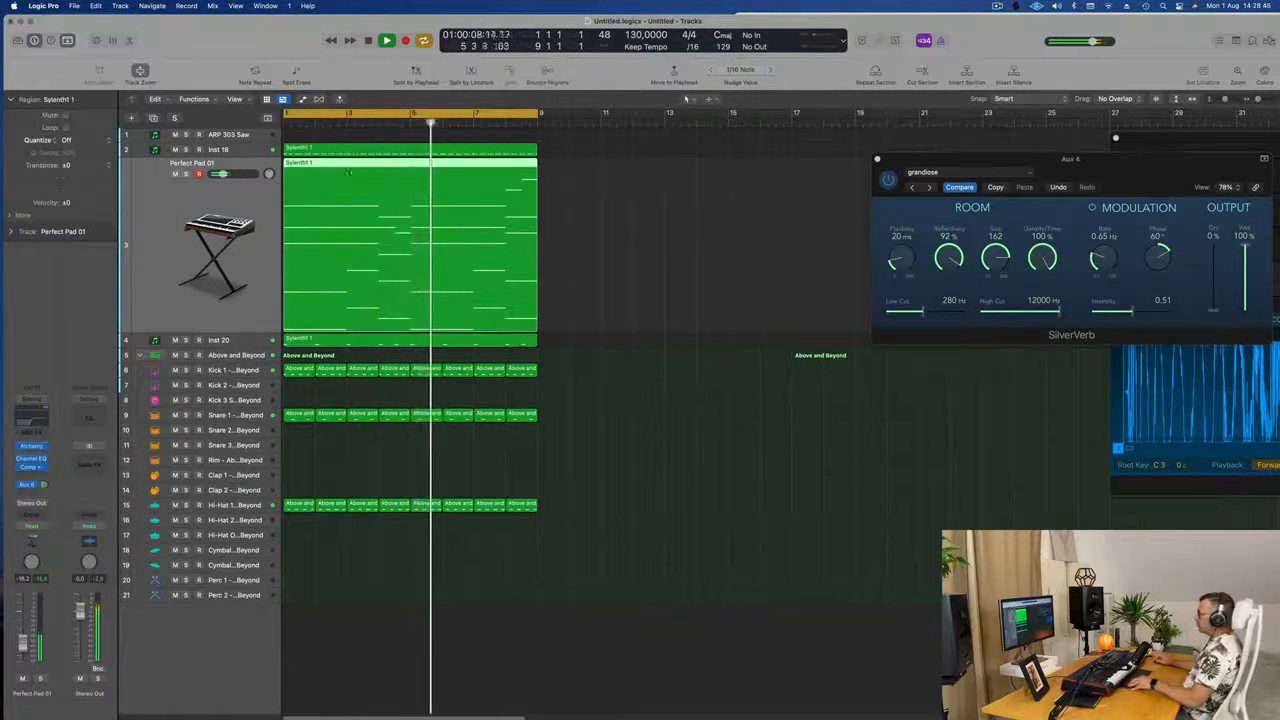
Select the ARP 303 Saw track, restart playback from bar 1 and lower the track's volume to -16.4 dB.
left_click(228, 134)
key("space")
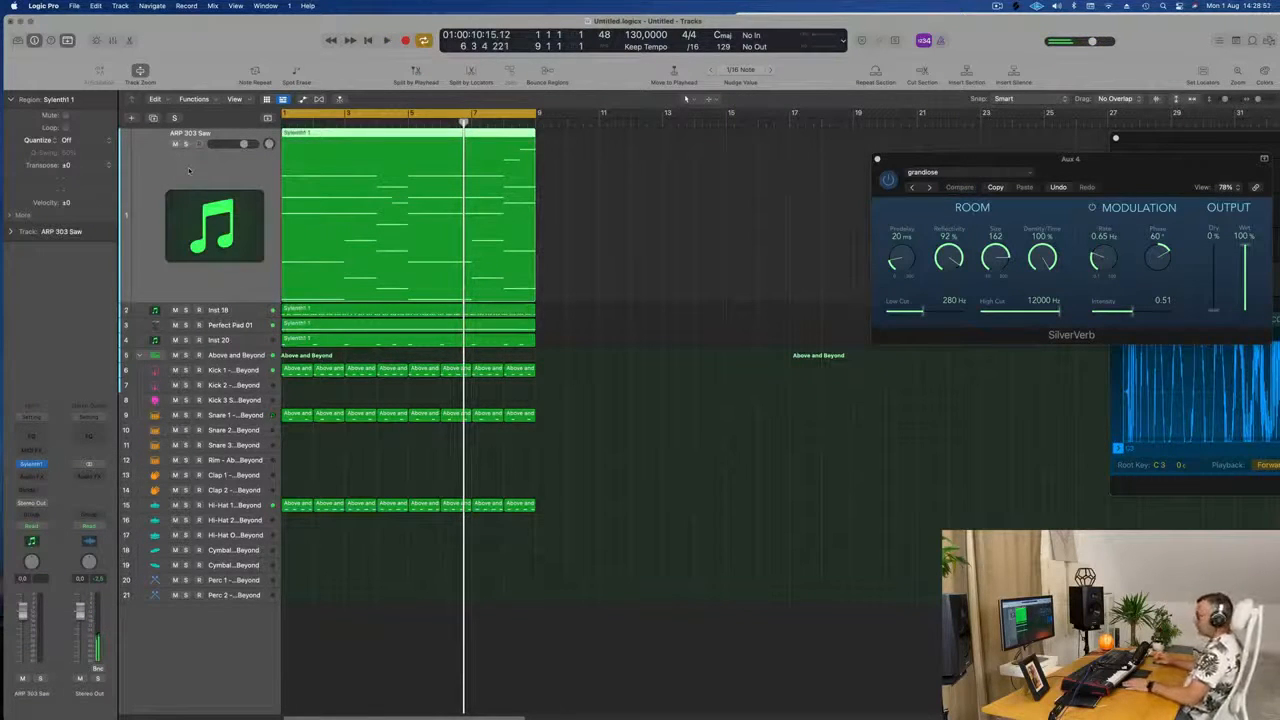
key("Return")
key("space")
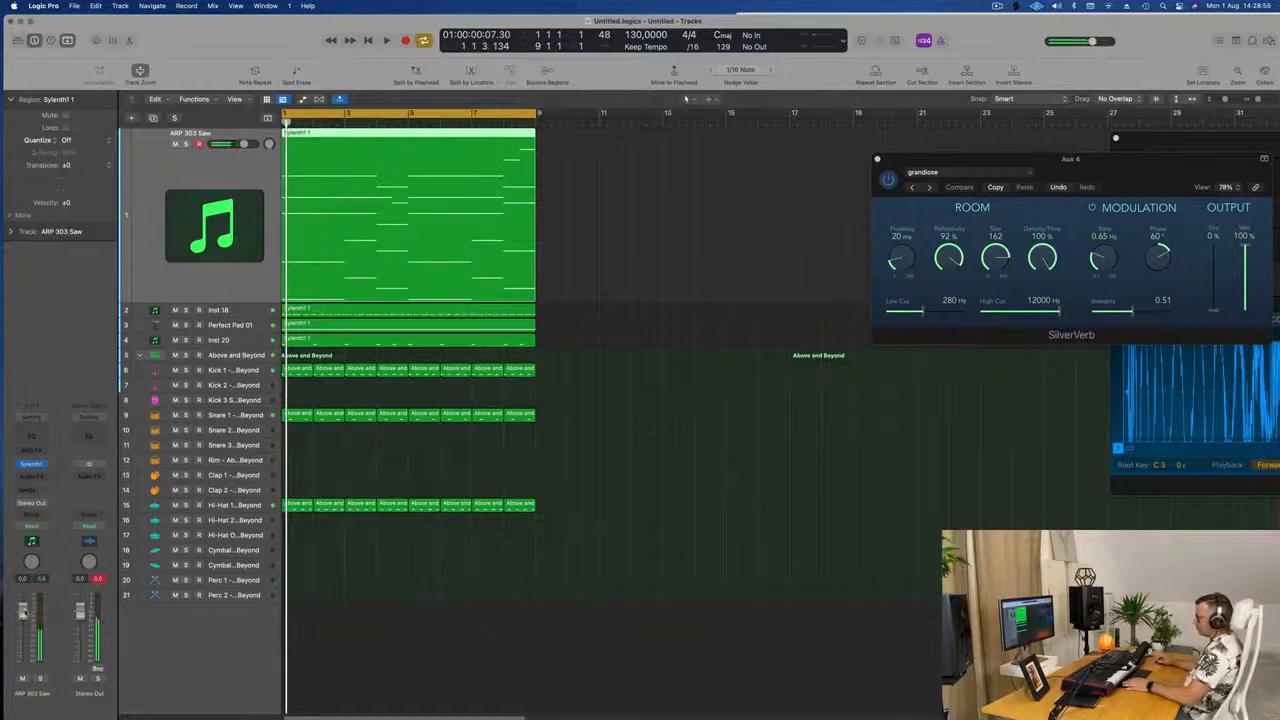
key("space")
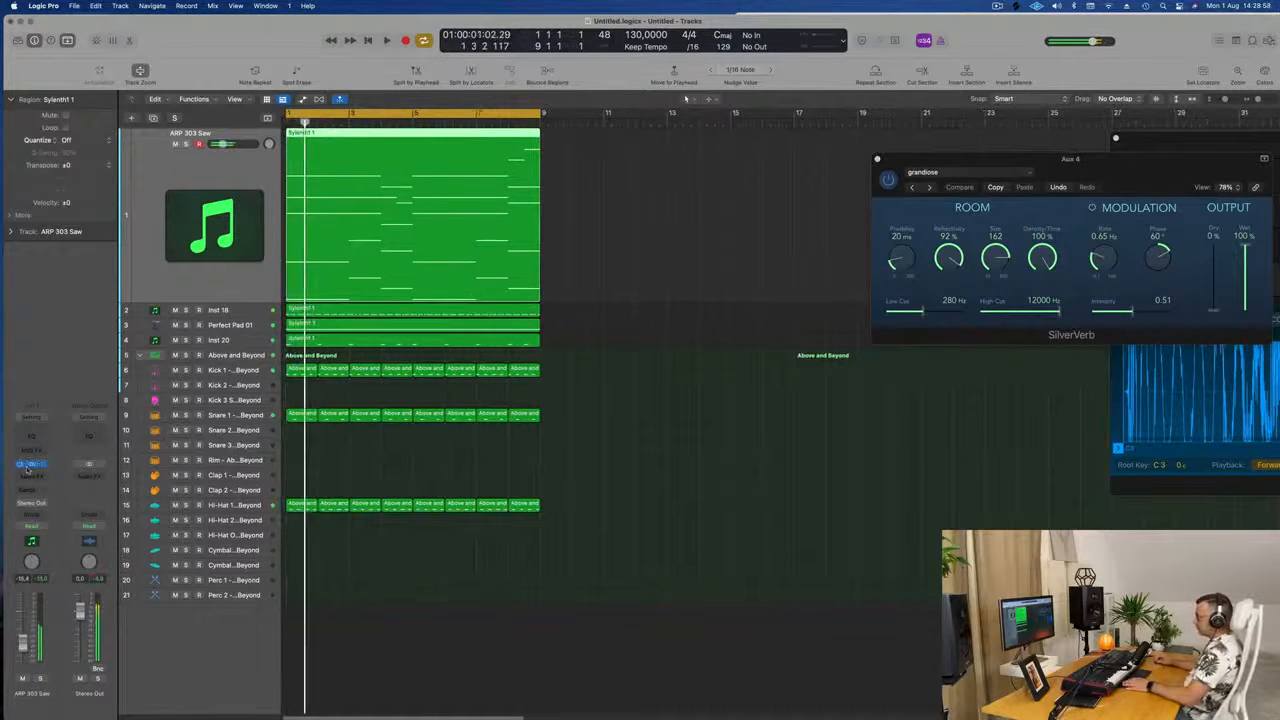
Open Sylenth1 on the ARP 303 Saw track and decline the new version download.
left_click(31, 465)
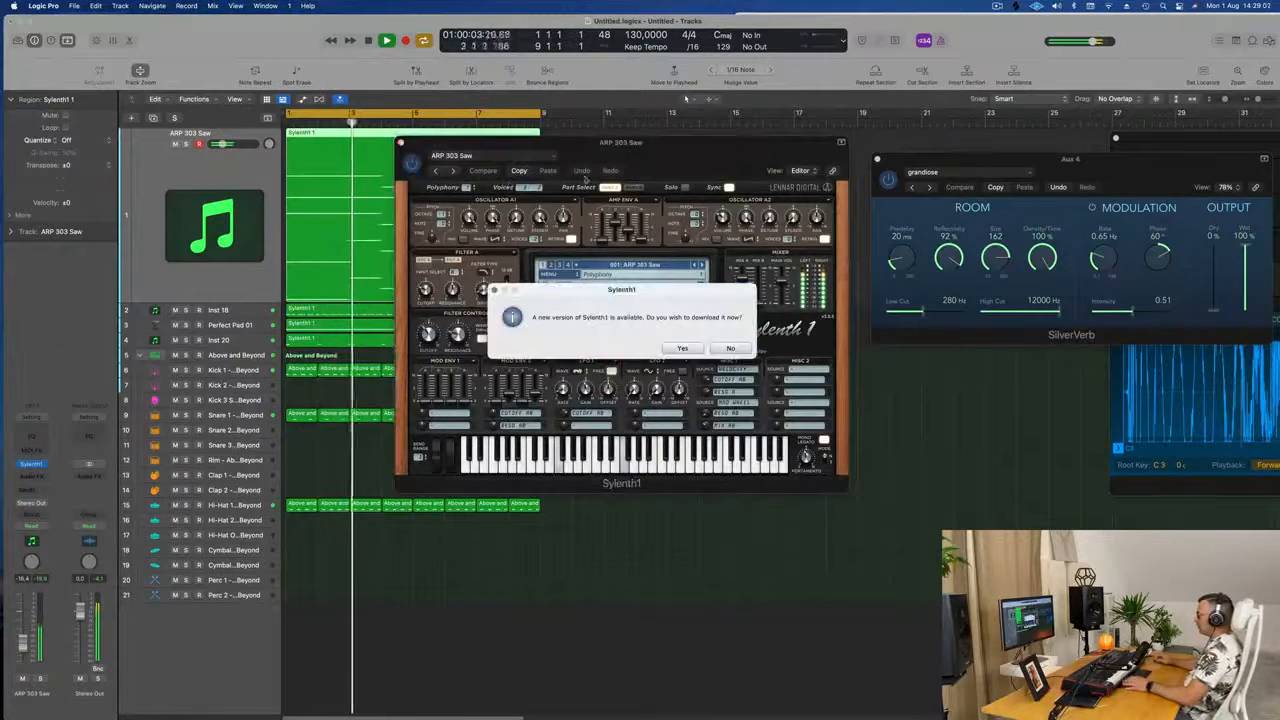
left_click(730, 348)
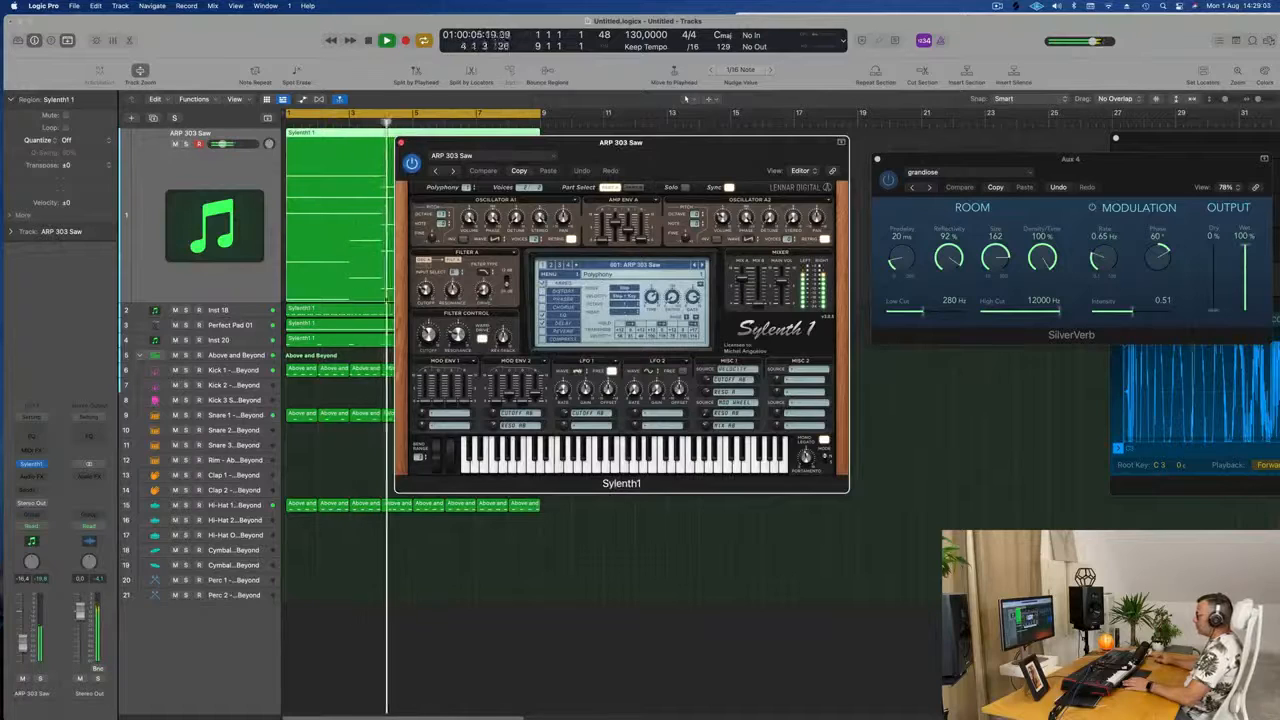
Load the factory bank Sylenth1 Definitive Collection in the Sylenth1 instrument of the ARP 303 Saw track.
left_click(617, 266)
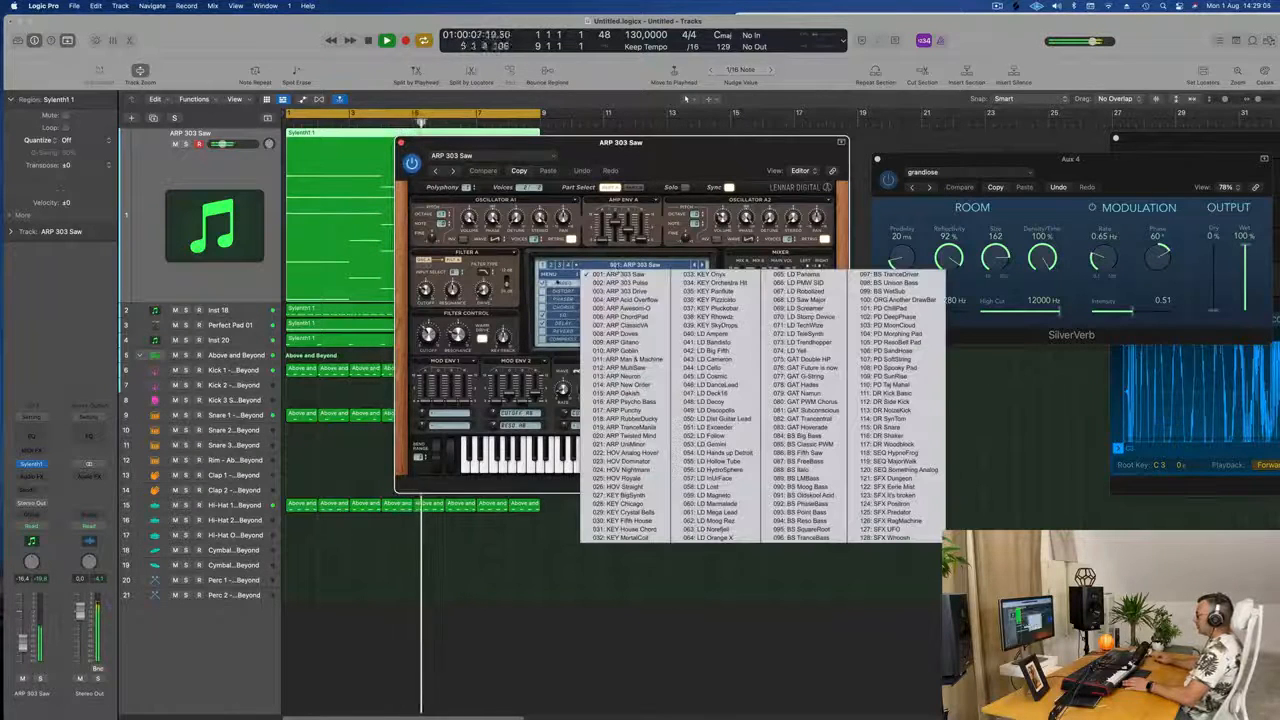
left_click(555, 275)
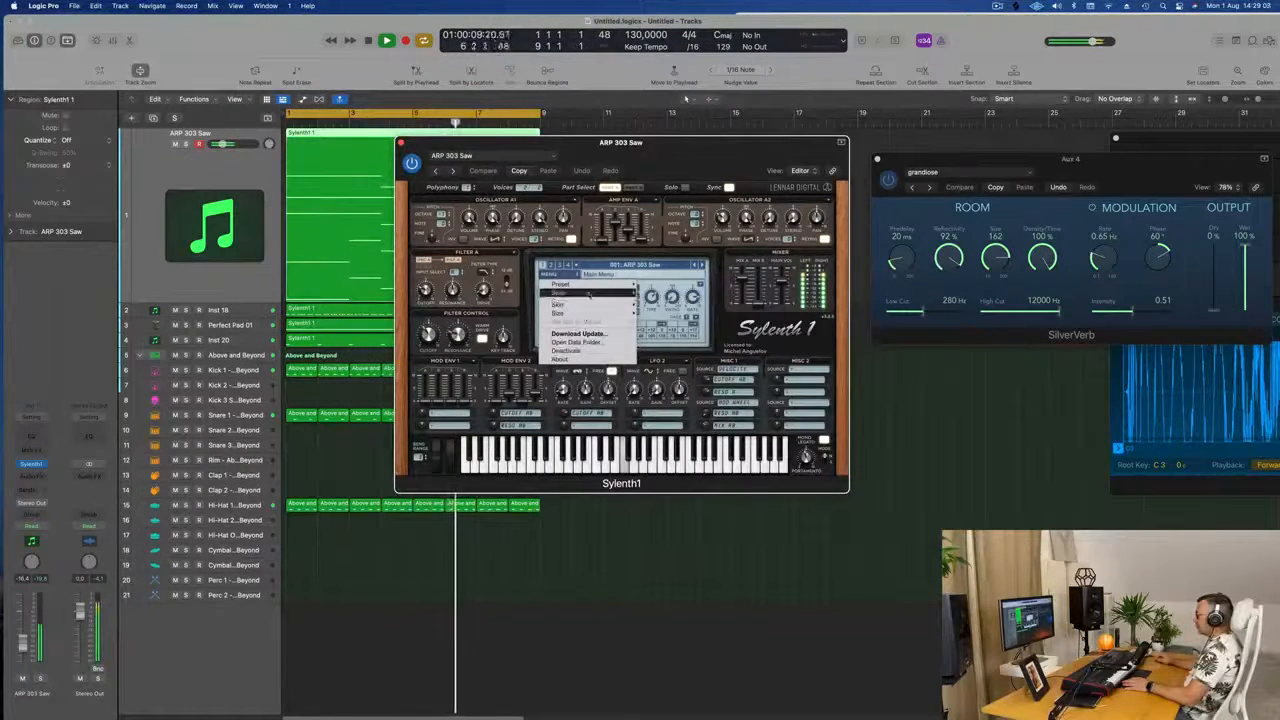
mouse_move(588, 289)
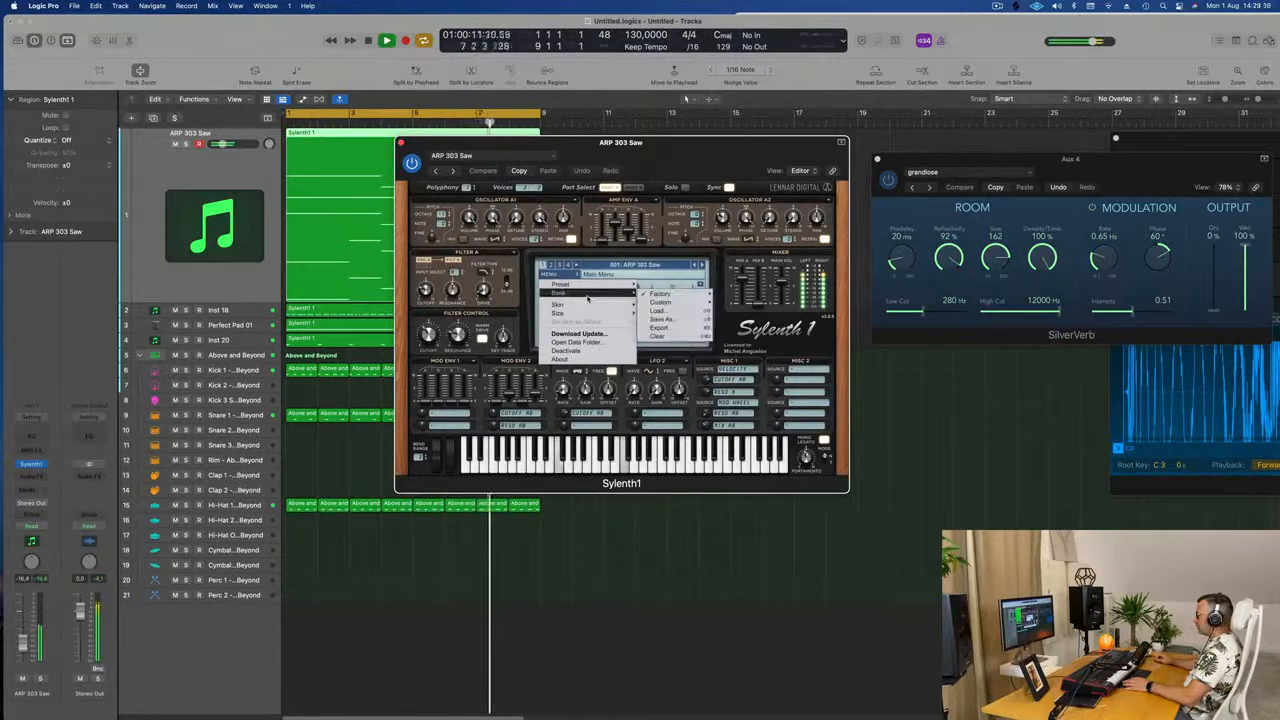
mouse_move(660, 293)
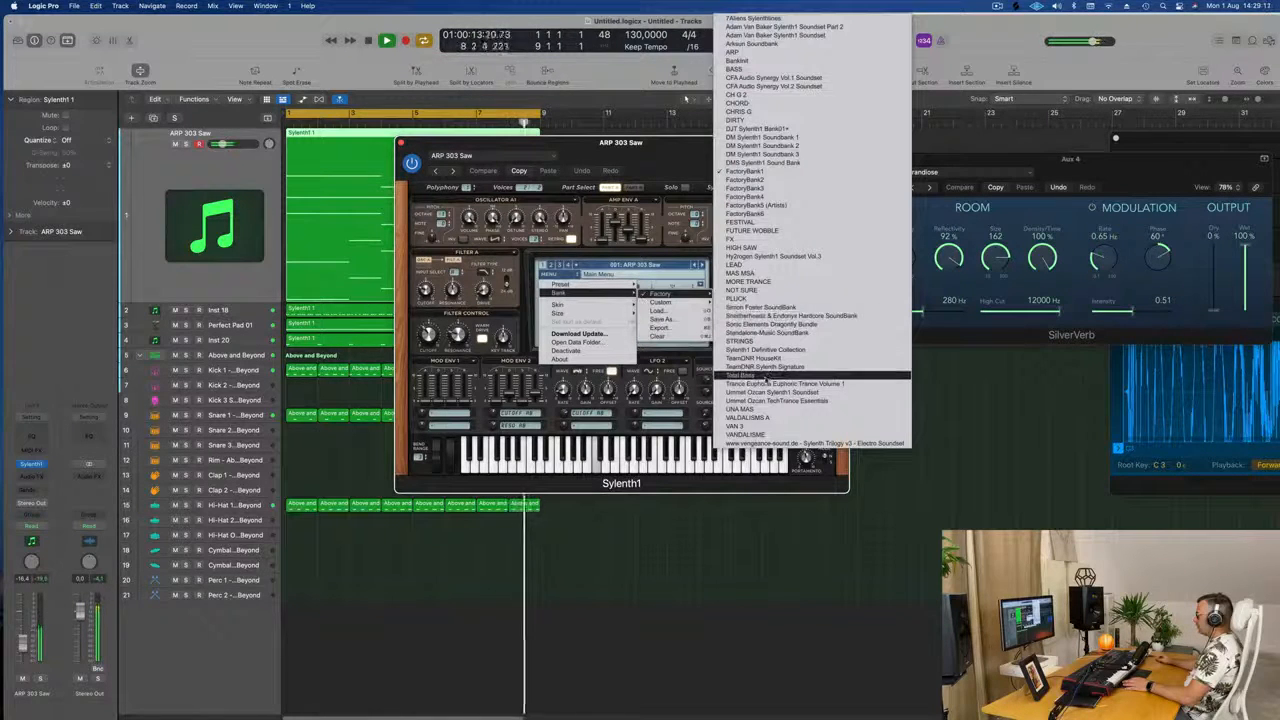
left_click(765, 353)
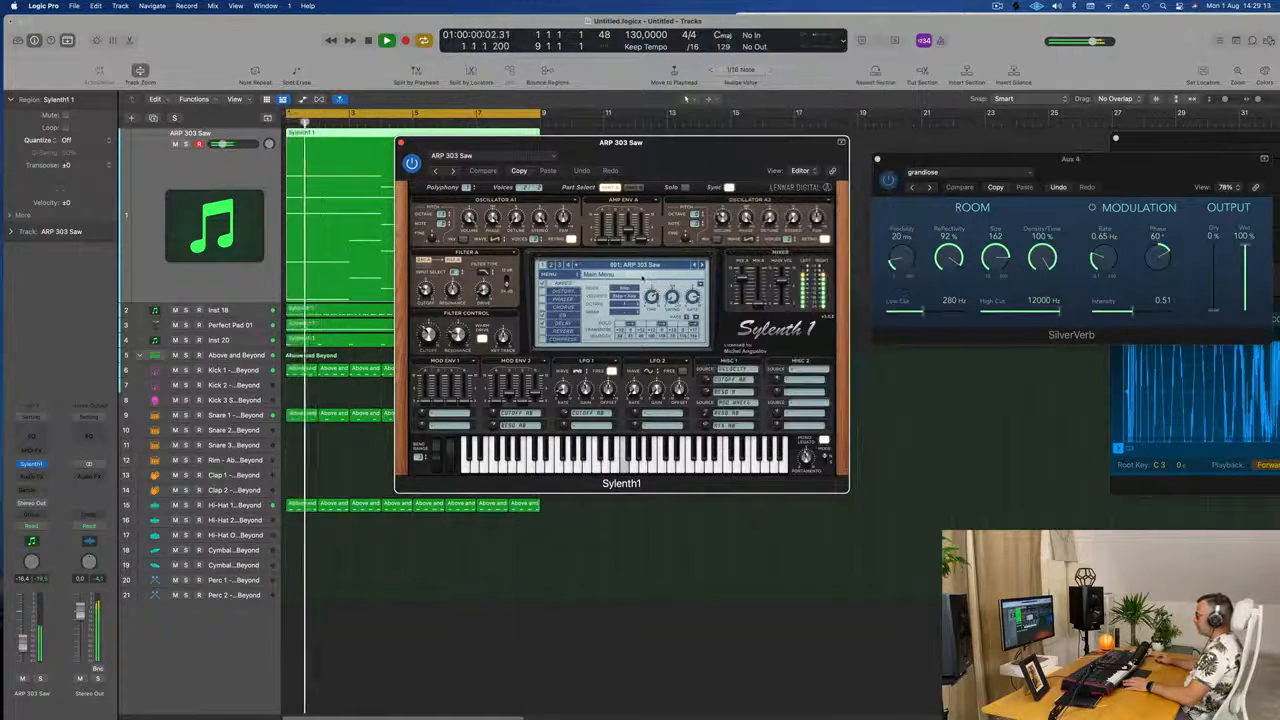
Audition the ARP - Fat Bassline preset and raise the ARP 303 Saw track's volume.
left_click(642, 278)
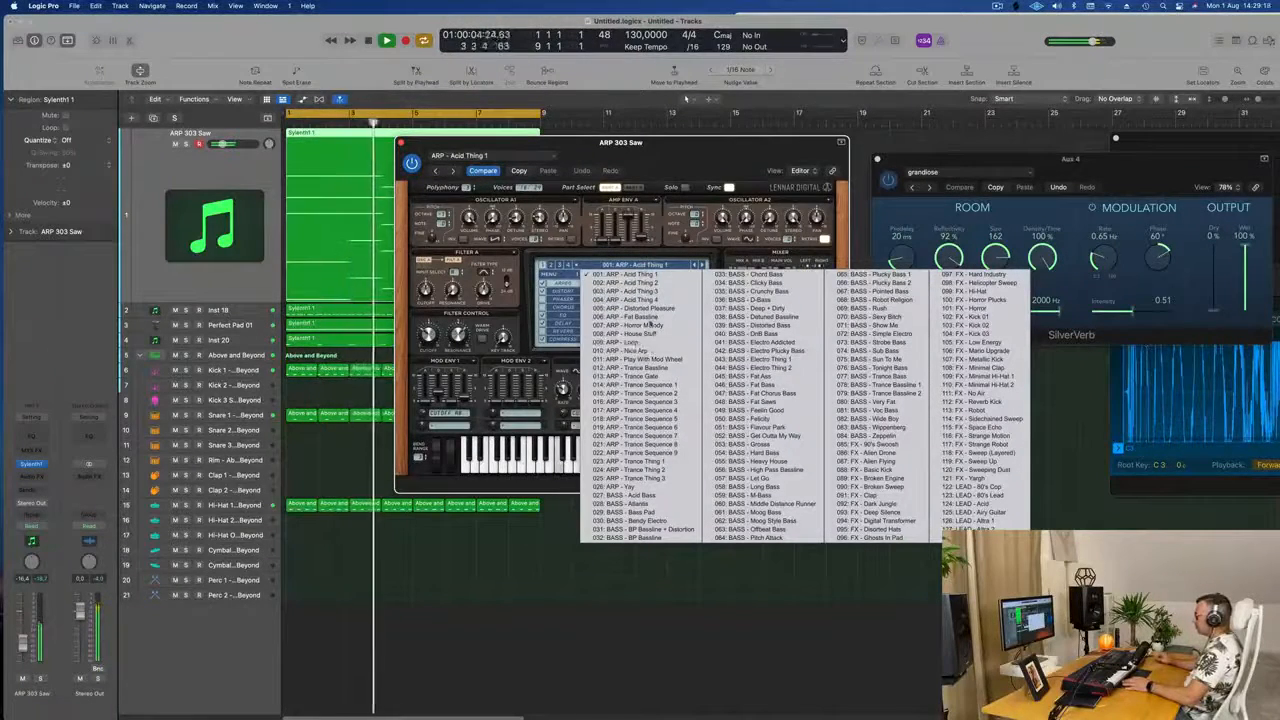
left_click(632, 317)
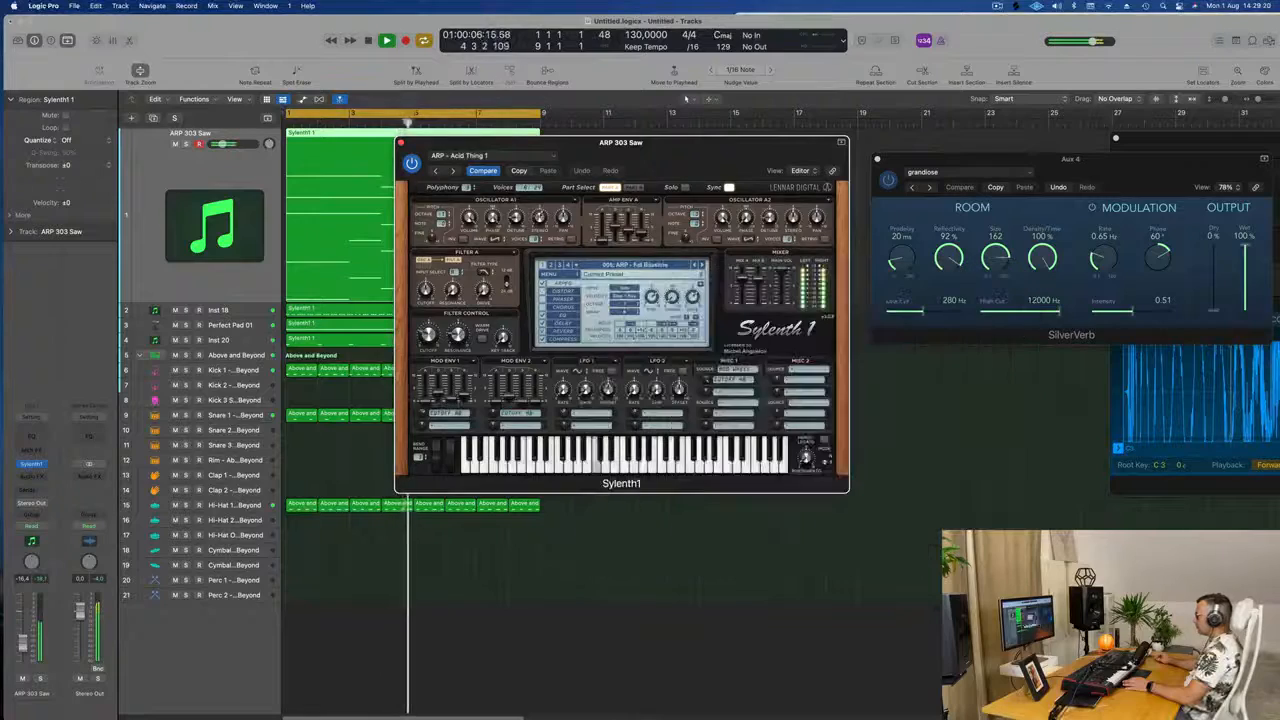
left_click_drag(680, 142, 692, 233)
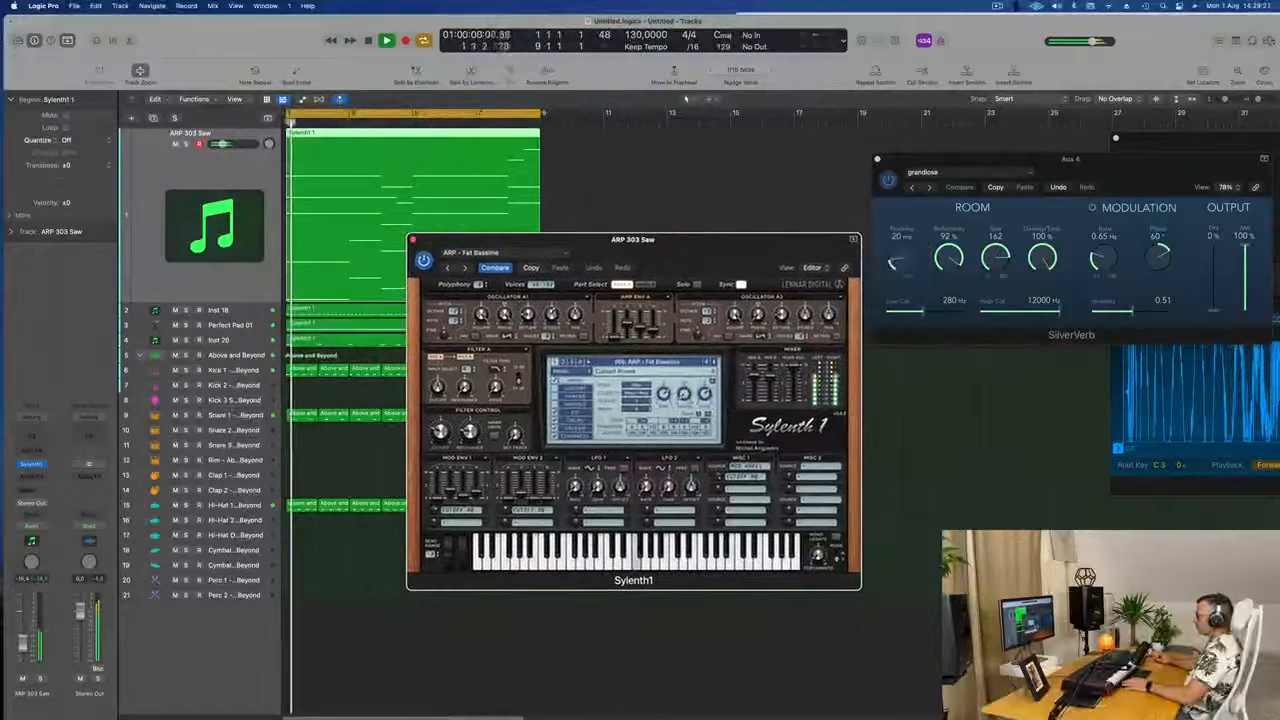
left_click_drag(222, 144, 239, 144)
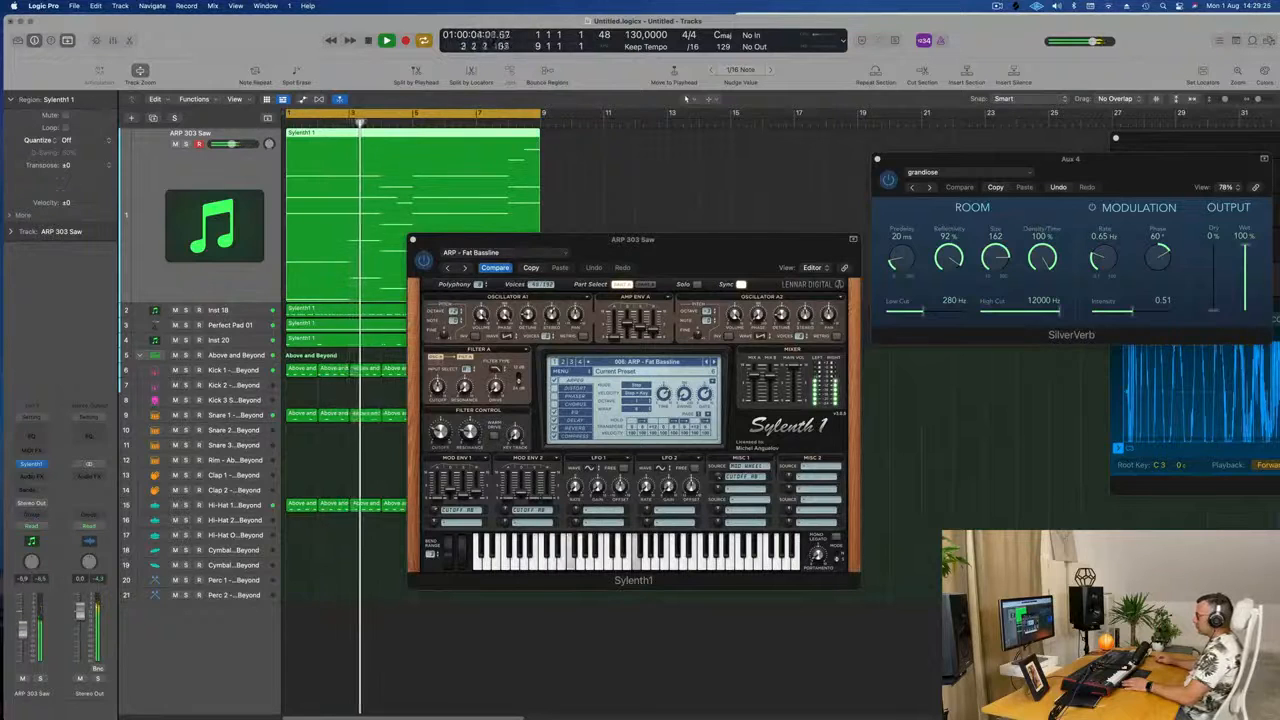
left_click_drag(691, 248, 594, 262)
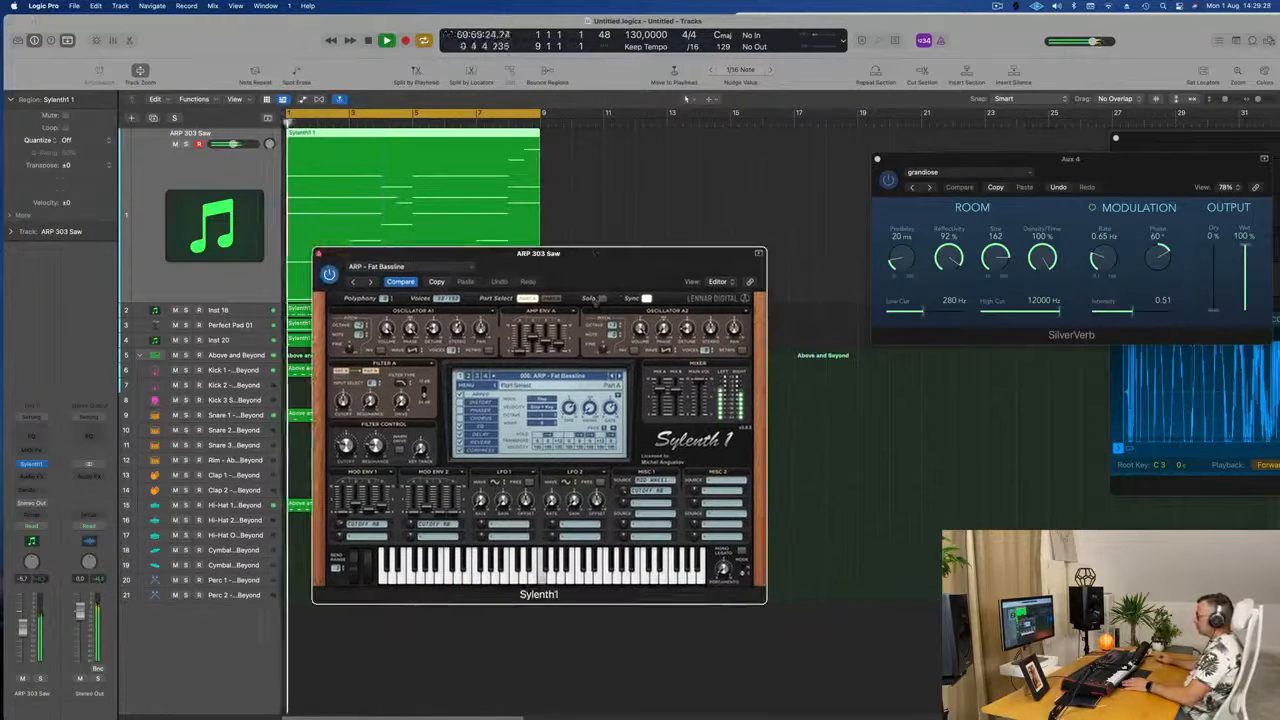
Step forward through the arp presets to ARP - Trance Bassline and lower the ARP 303 Saw track's volume to -10 dB.
left_click(619, 377)
left_click(619, 377)
left_click(619, 377)
key("Return")
left_click(619, 377)
left_click(619, 377)
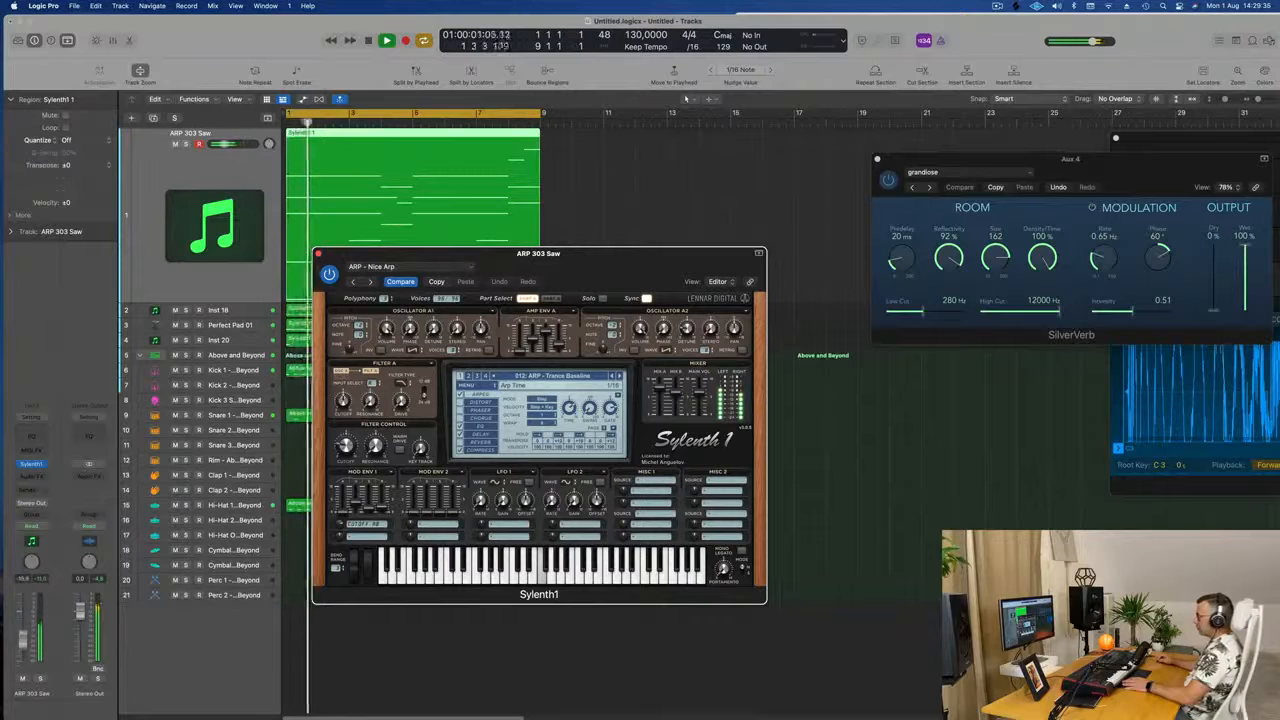
left_click_drag(22, 638, 22, 643)
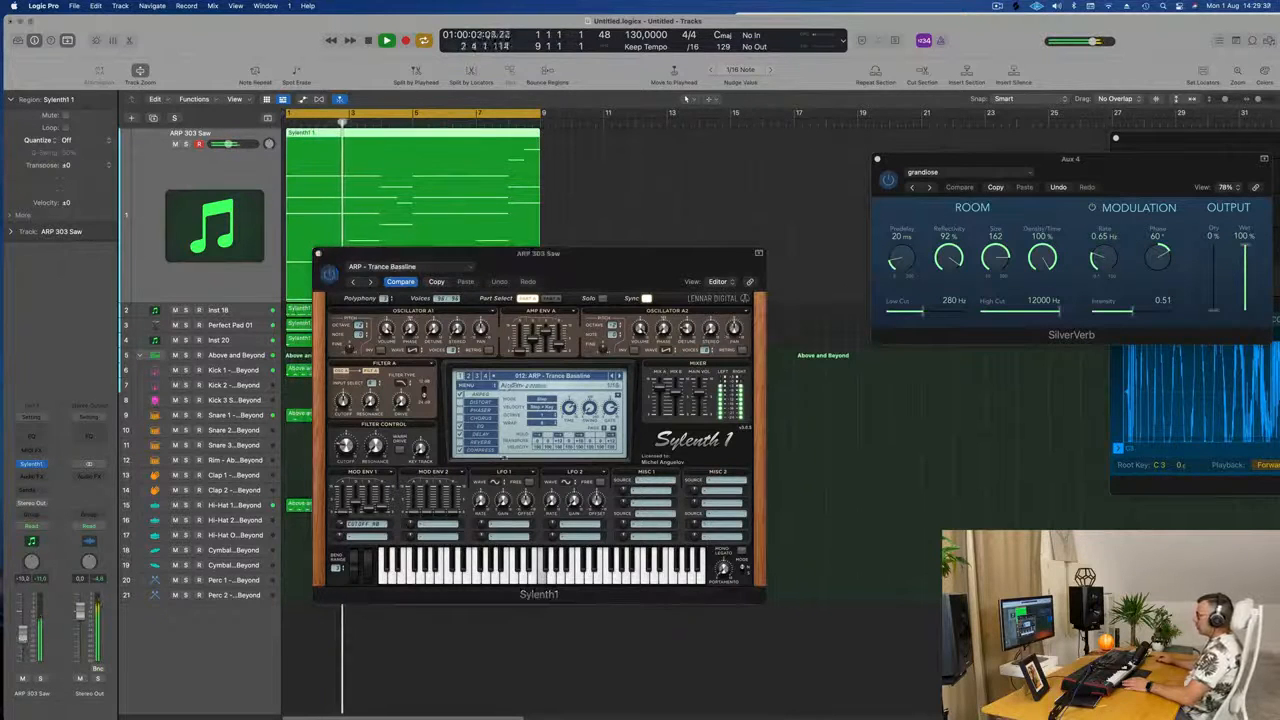
Audition the following ARP - Trance Sequence presets one by one against the looped arrangement, restarting playback in between.
left_click(619, 377)
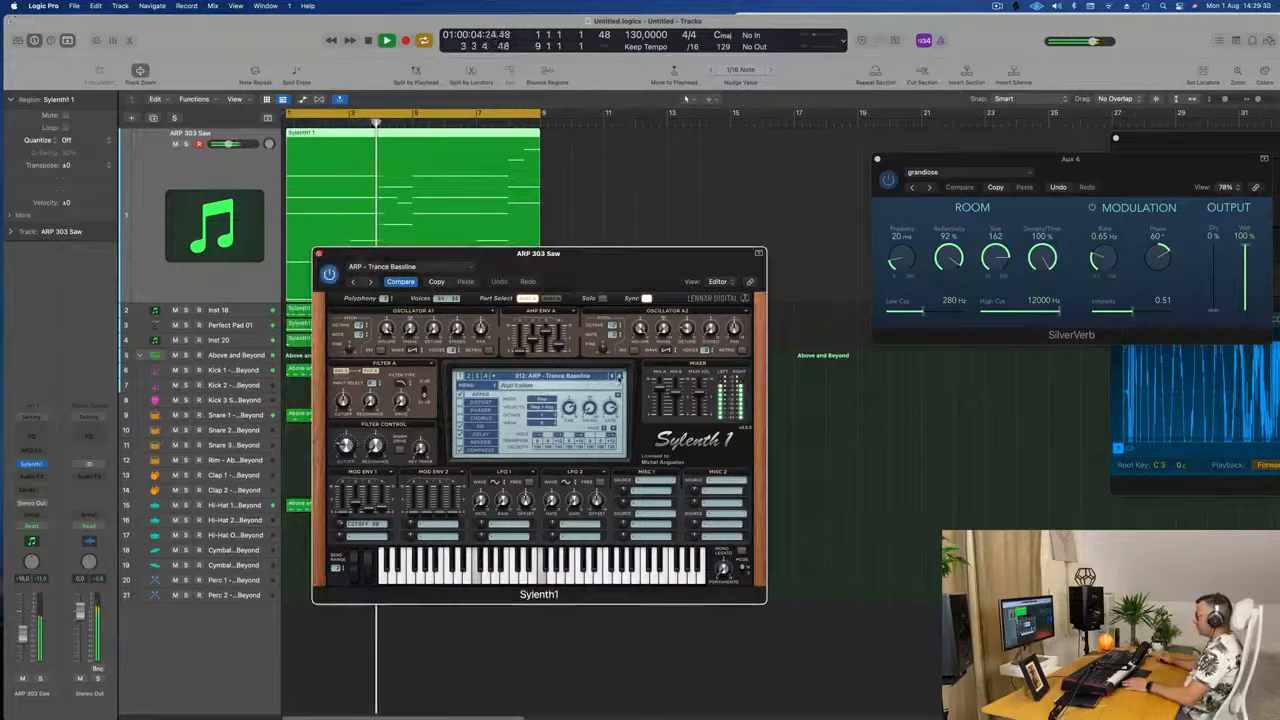
key("space")
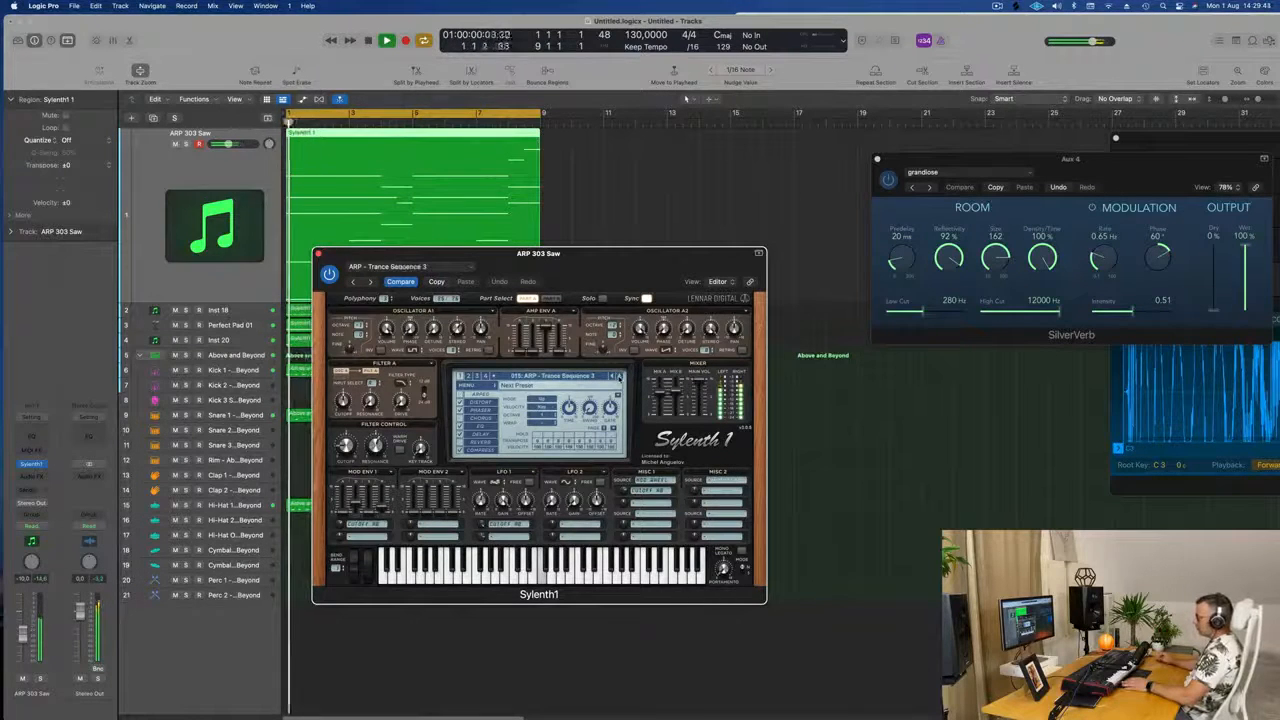
key("space")
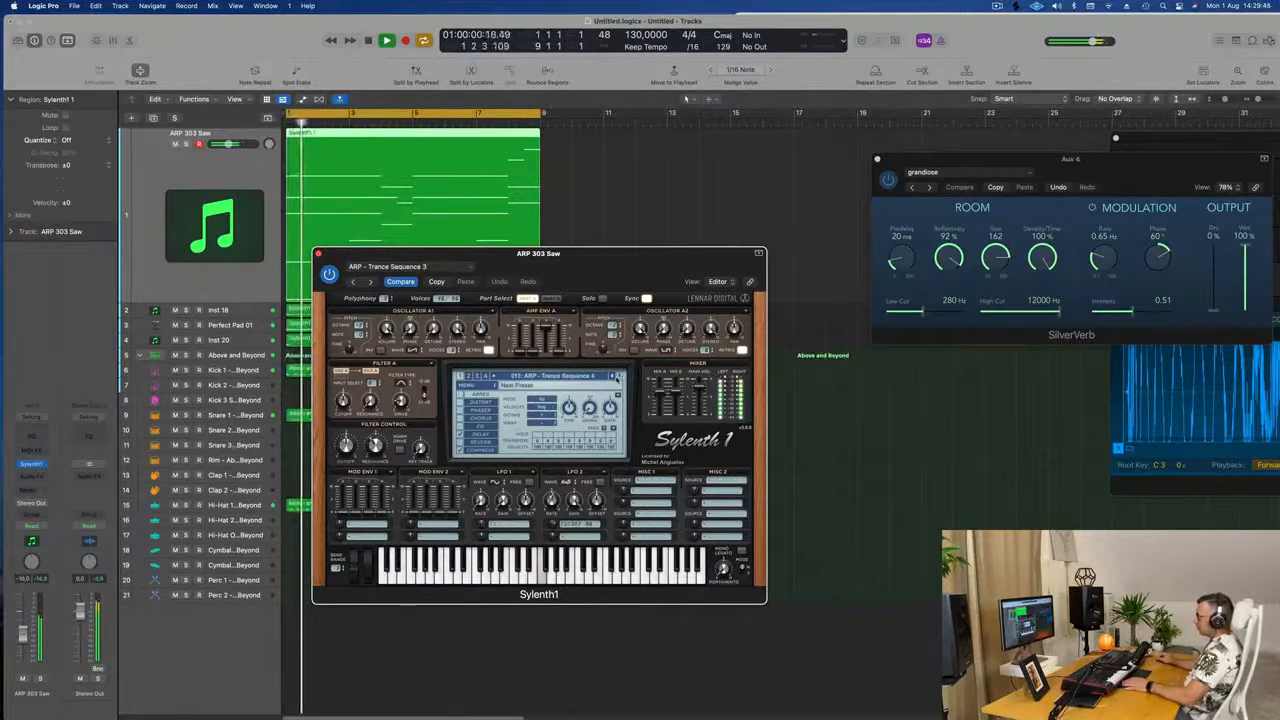
left_click(617, 378)
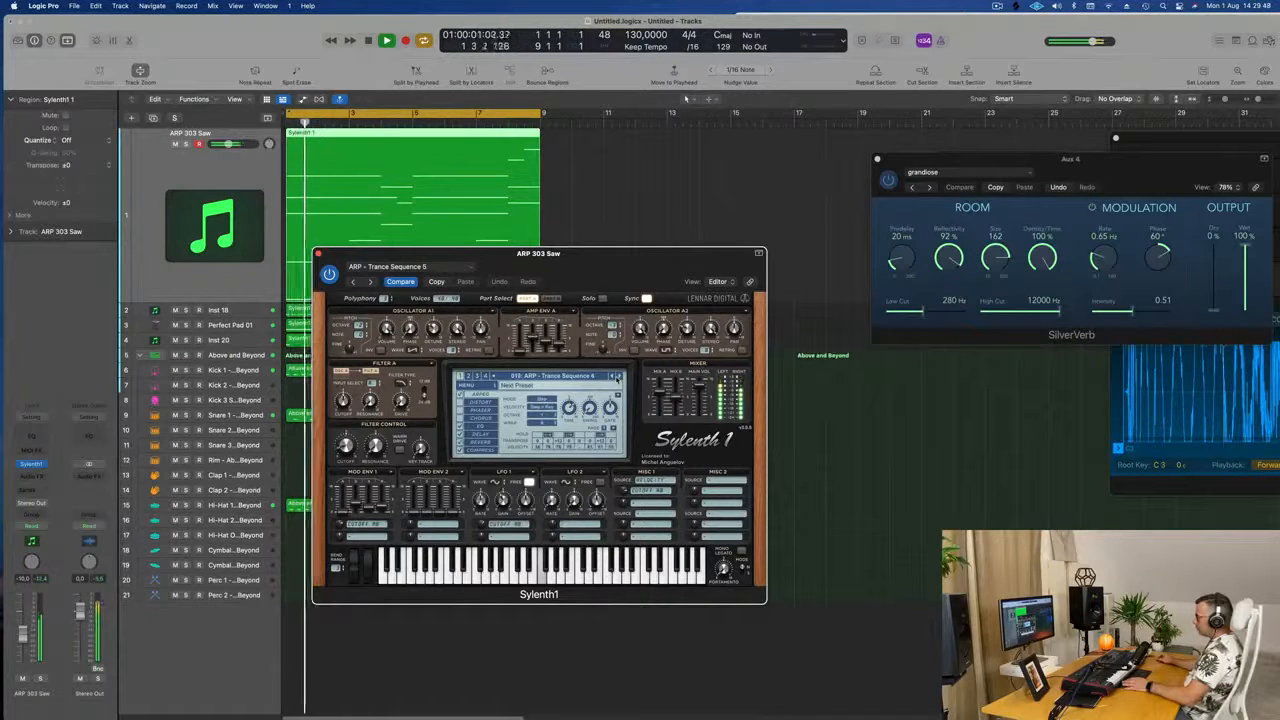
left_click(620, 378)
left_click(620, 378)
key("space")
key("space")
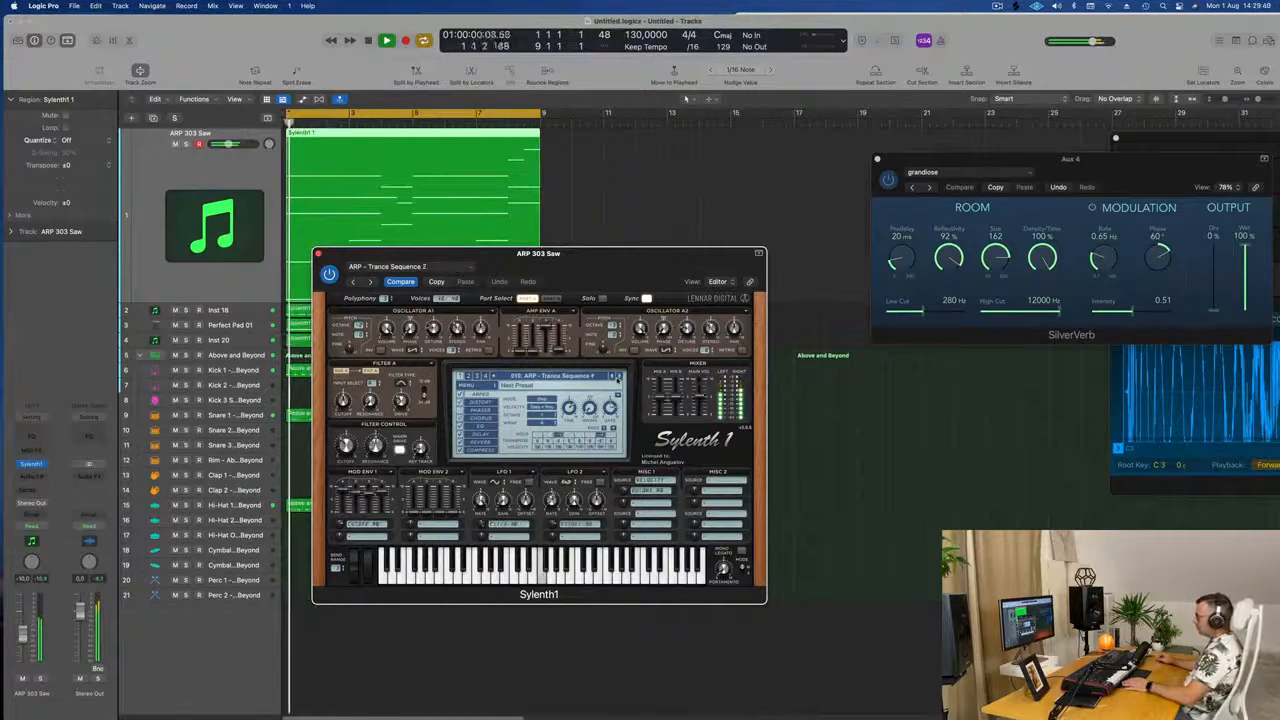
Load the ARP - Trance Thing 3 preset and compare the mix with the ARP 303 Saw track muted and unmuted.
left_click(587, 378)
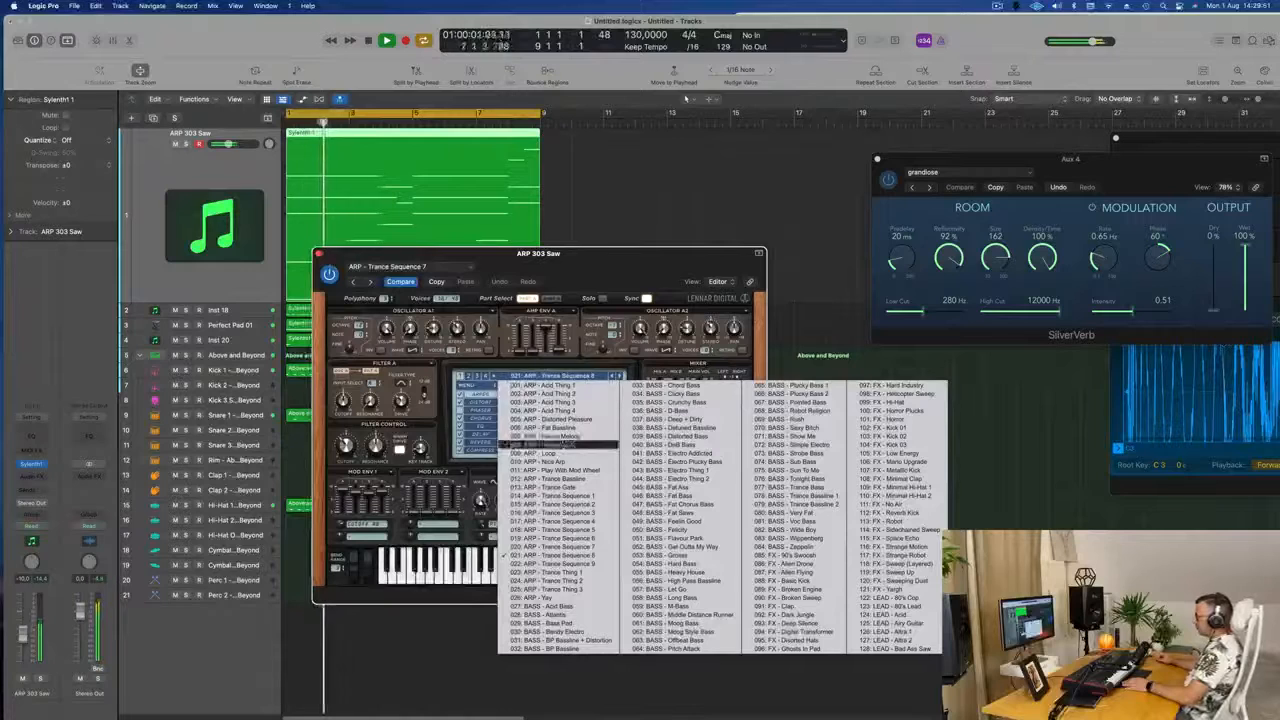
left_click(573, 572)
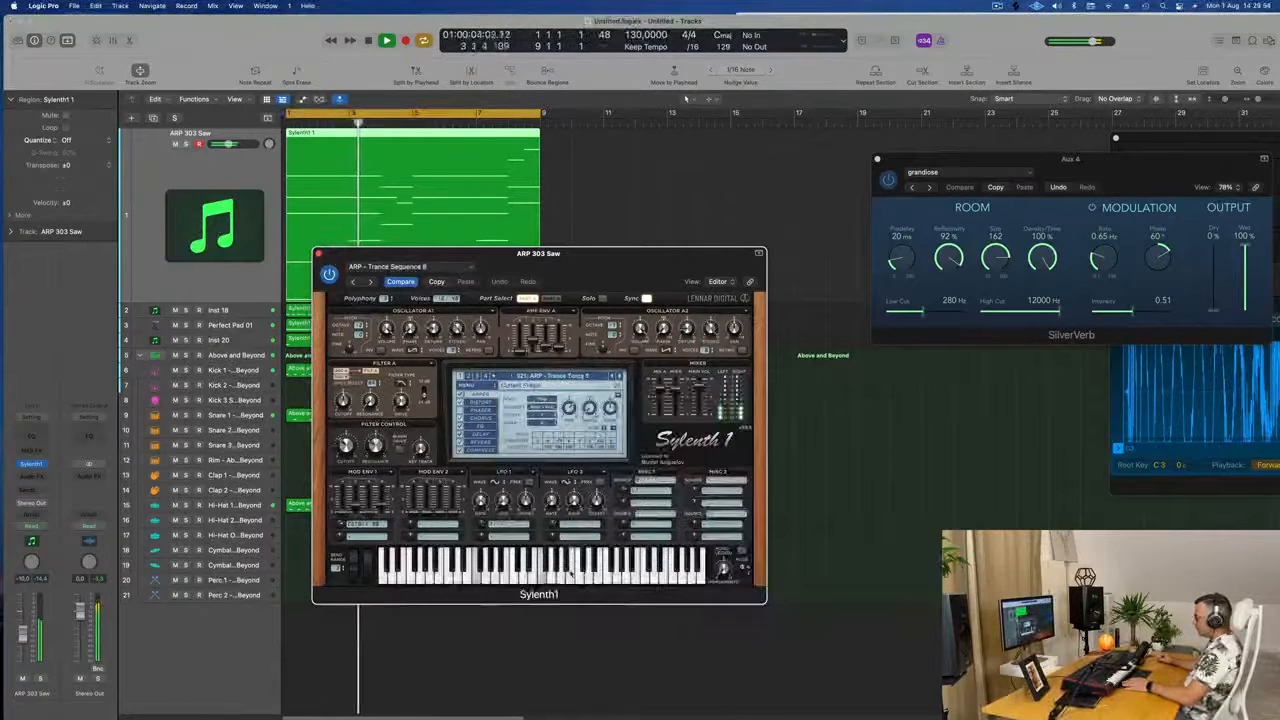
left_click(620, 377)
left_click_drag(630, 268, 867, 240)
key("space")
key("space")
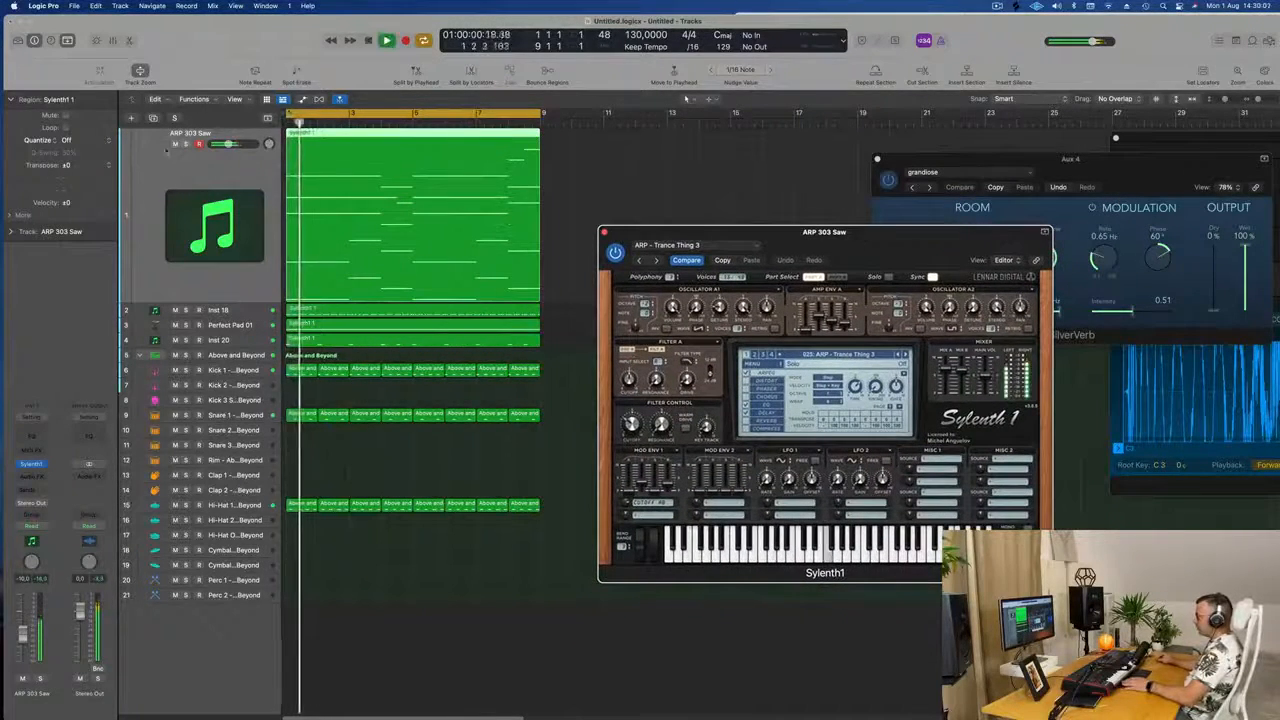
left_click(174, 144)
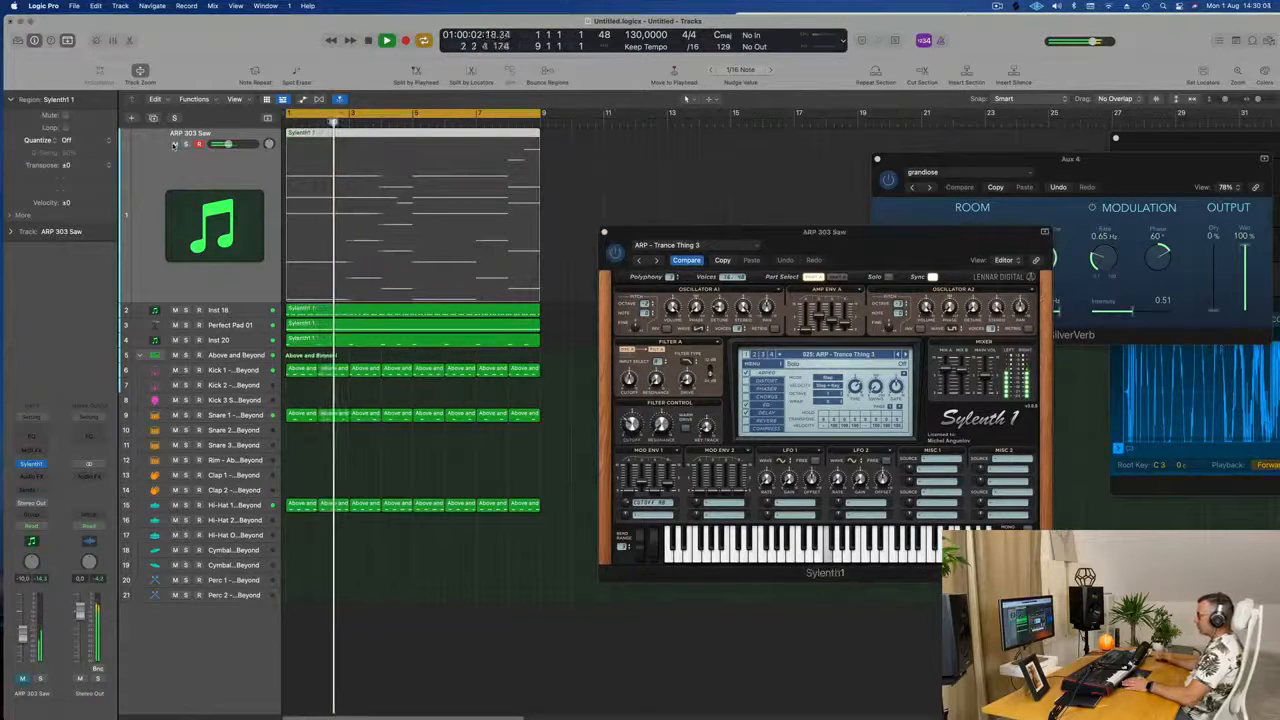
left_click(174, 144)
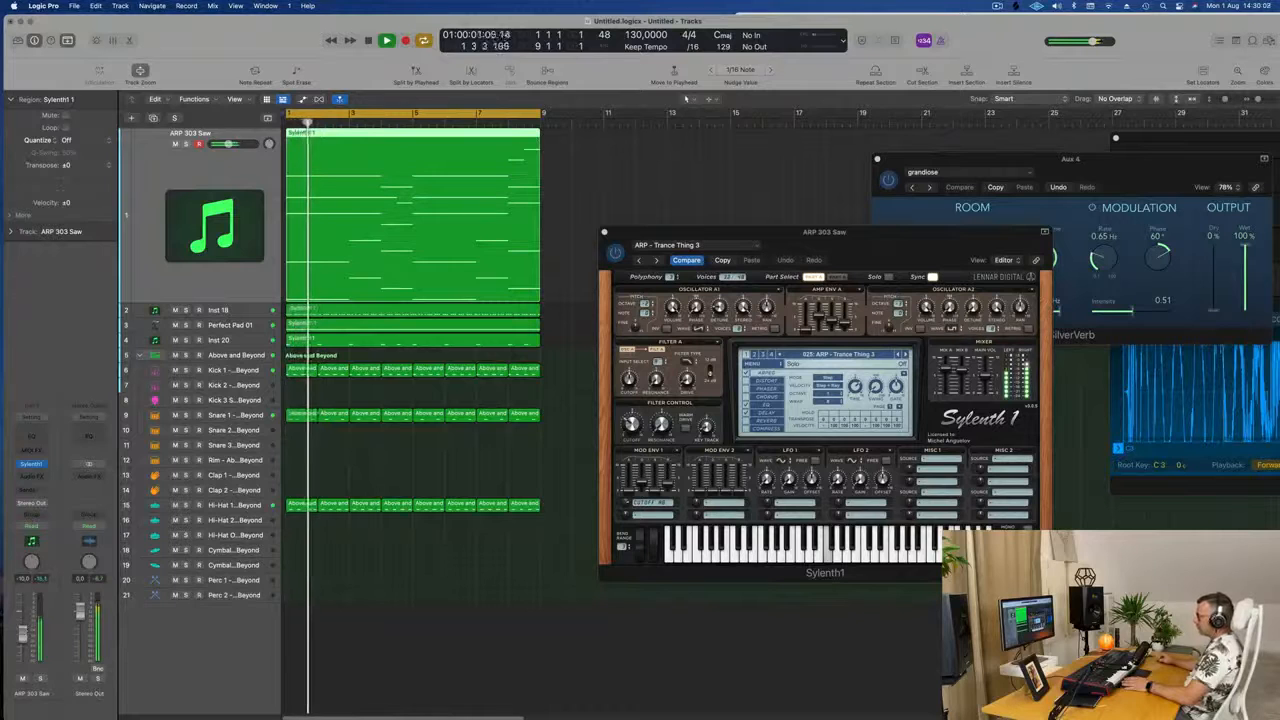
Insert a Channel EQ on the ARP 303 Saw track and add a Compressor after it.
left_click(29, 437)
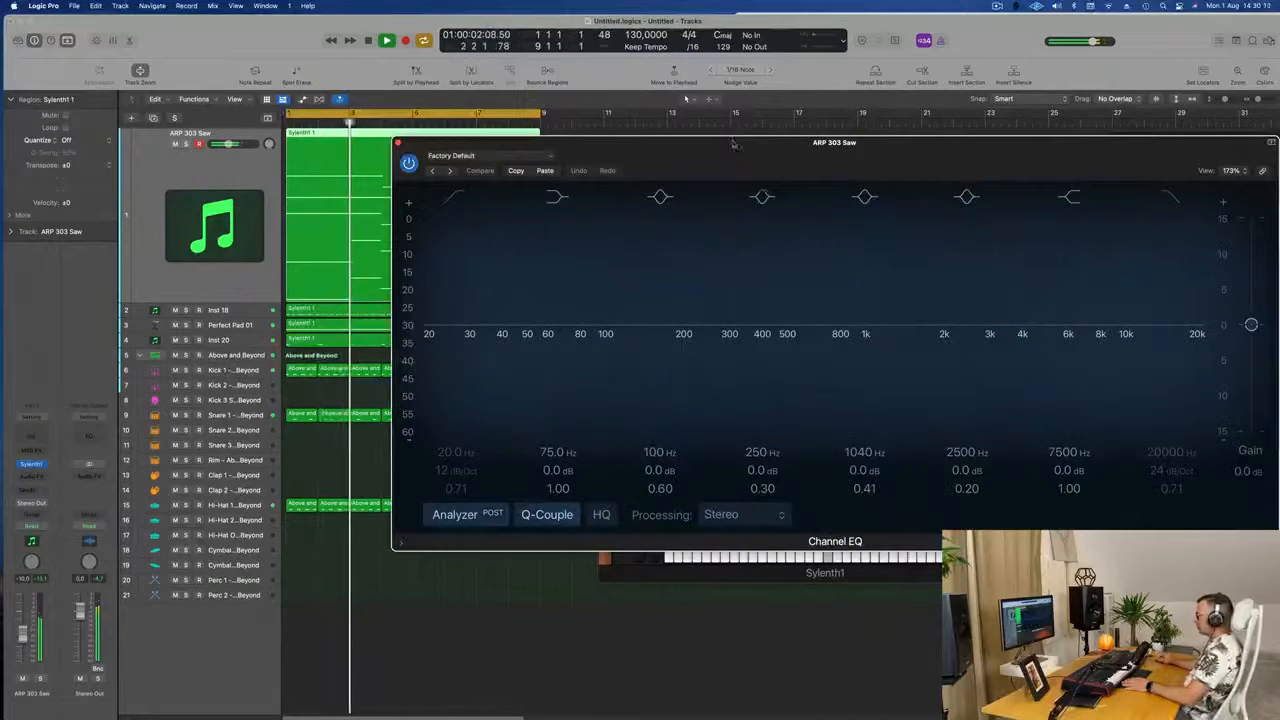
left_click_drag(742, 148, 585, 156)
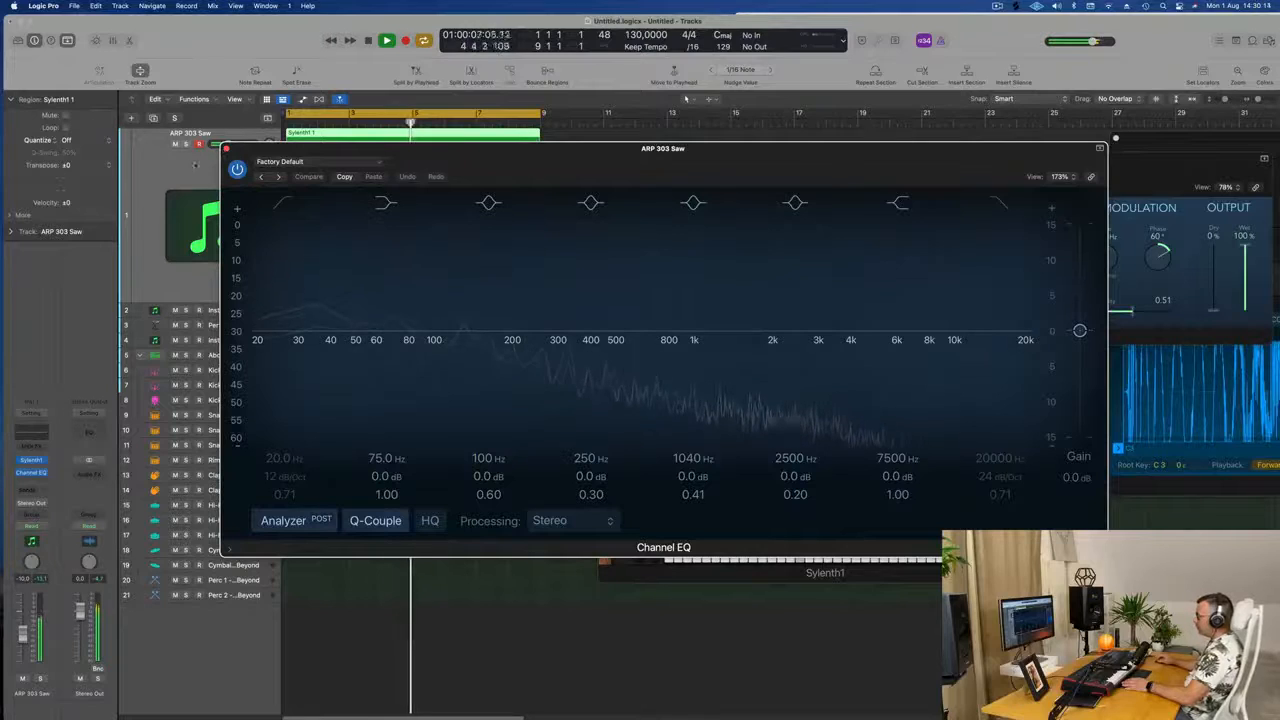
left_click(226, 149)
key("x")
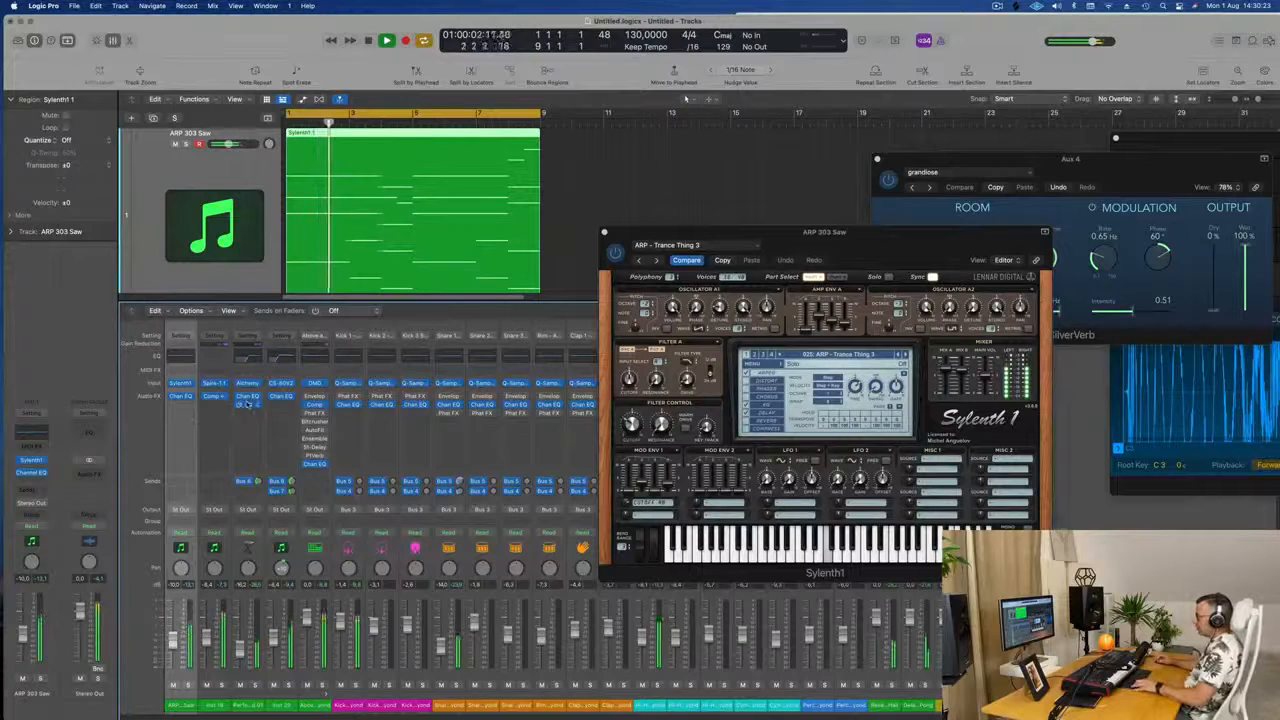
left_click_drag(170, 420, 33, 478)
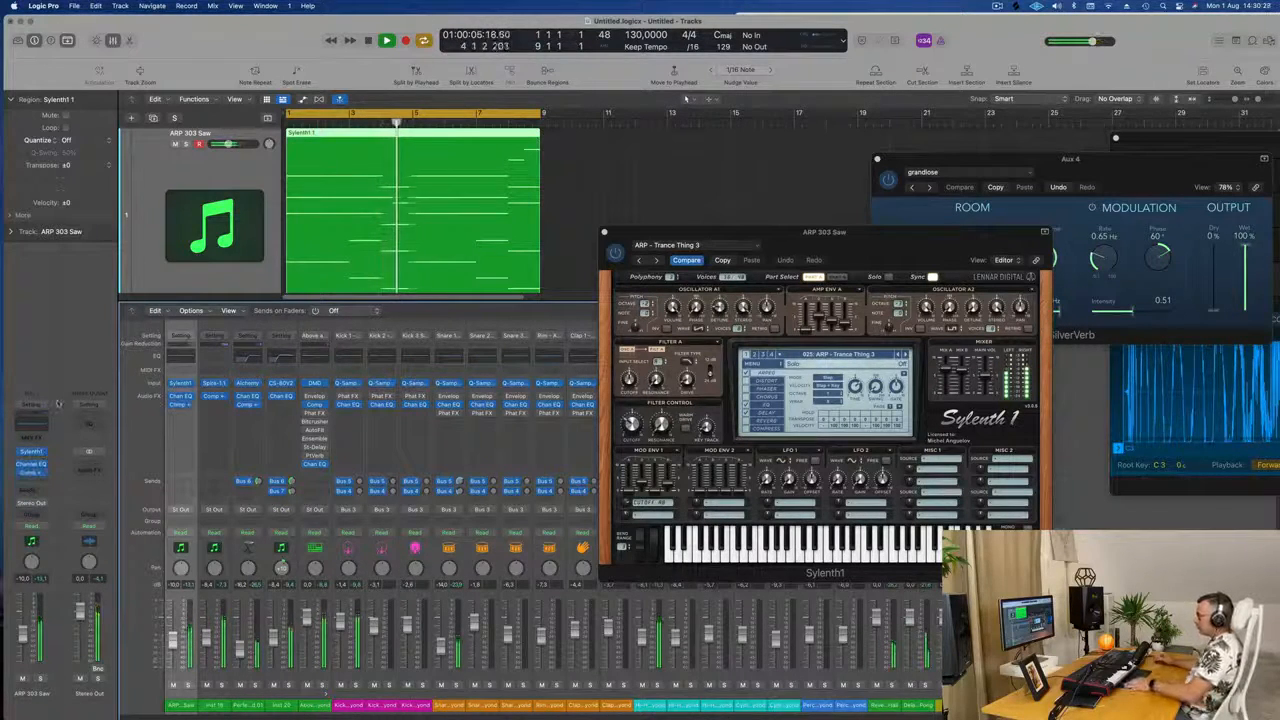
Transpose all notes of the ARP 303 Saw region down one octave in the piano roll and close the Sylenth1 window.
left_click_drag(778, 238, 838, 152)
left_click_drag(924, 147, 745, 222)
key("Return")
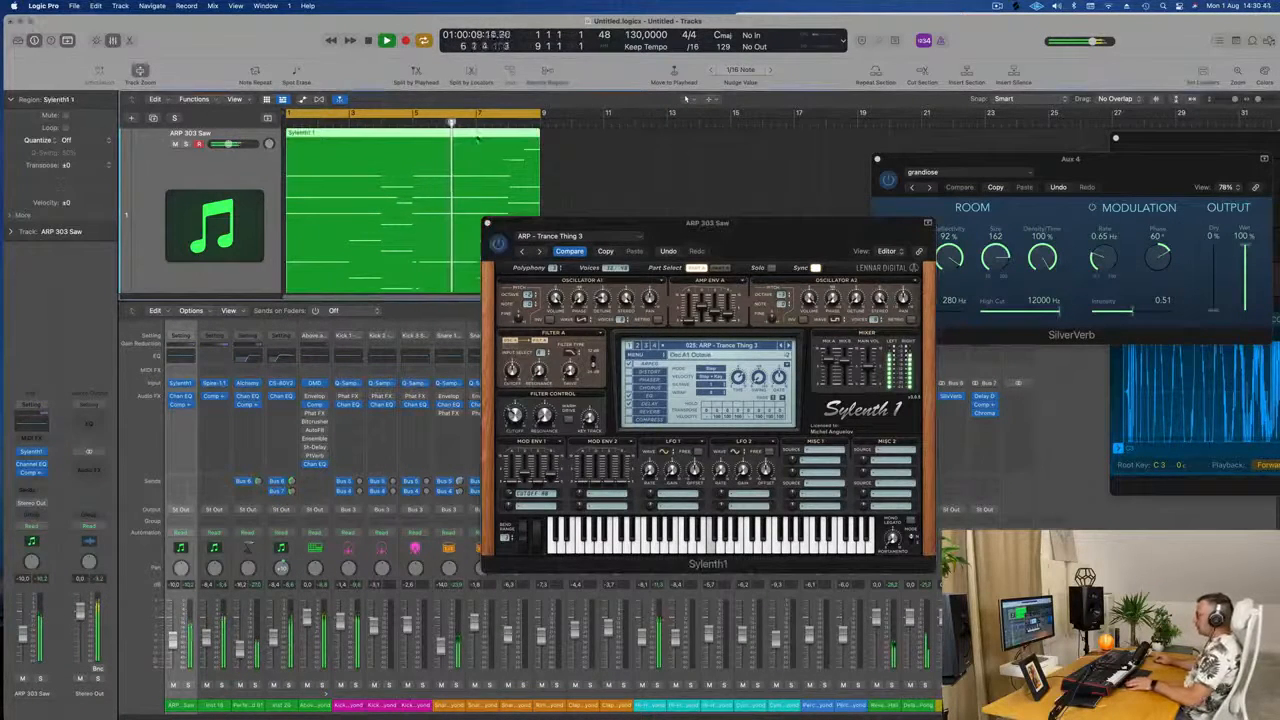
key("p")
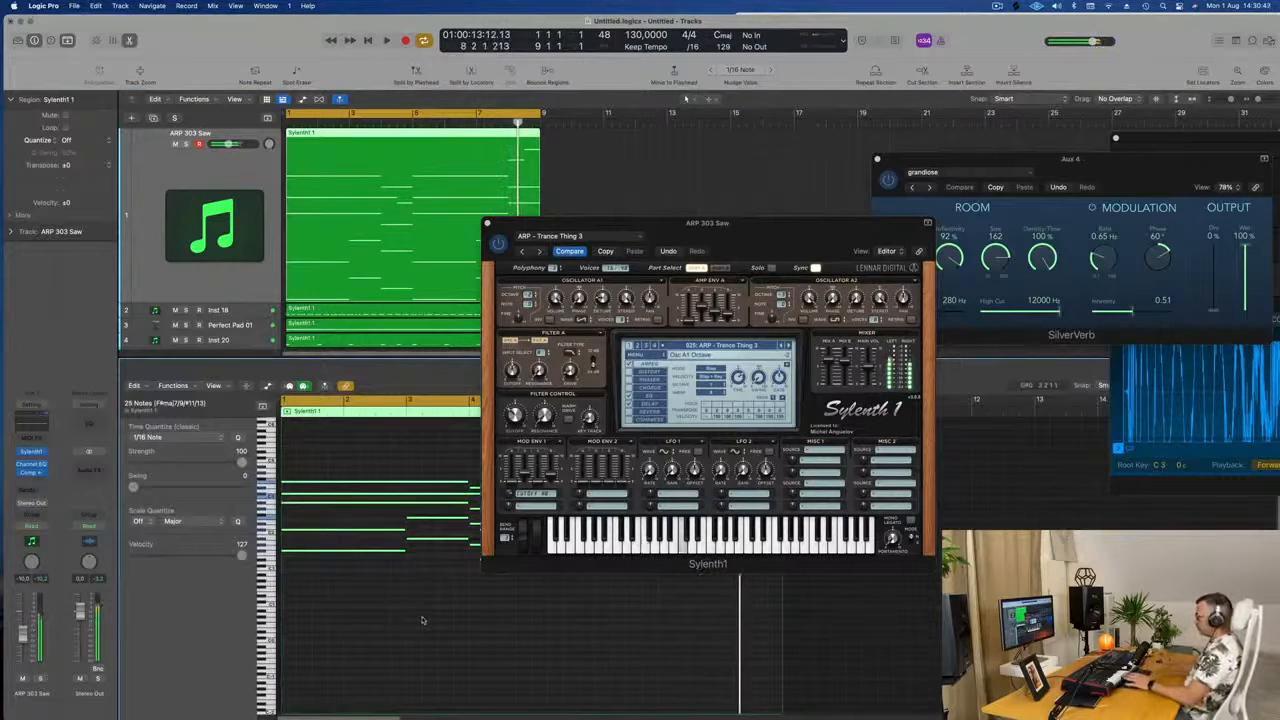
left_click_drag(784, 236, 1023, 212)
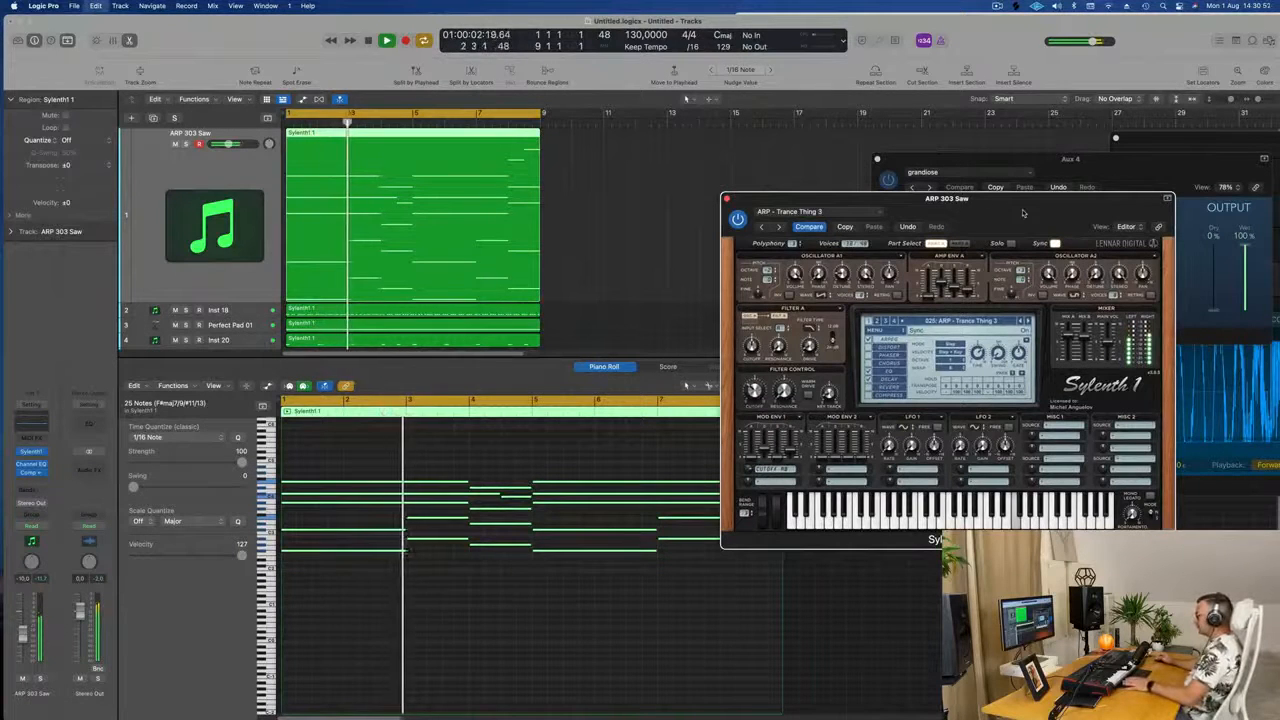
key("alt+shift+Down")
left_click_drag(1025, 212, 939, 229)
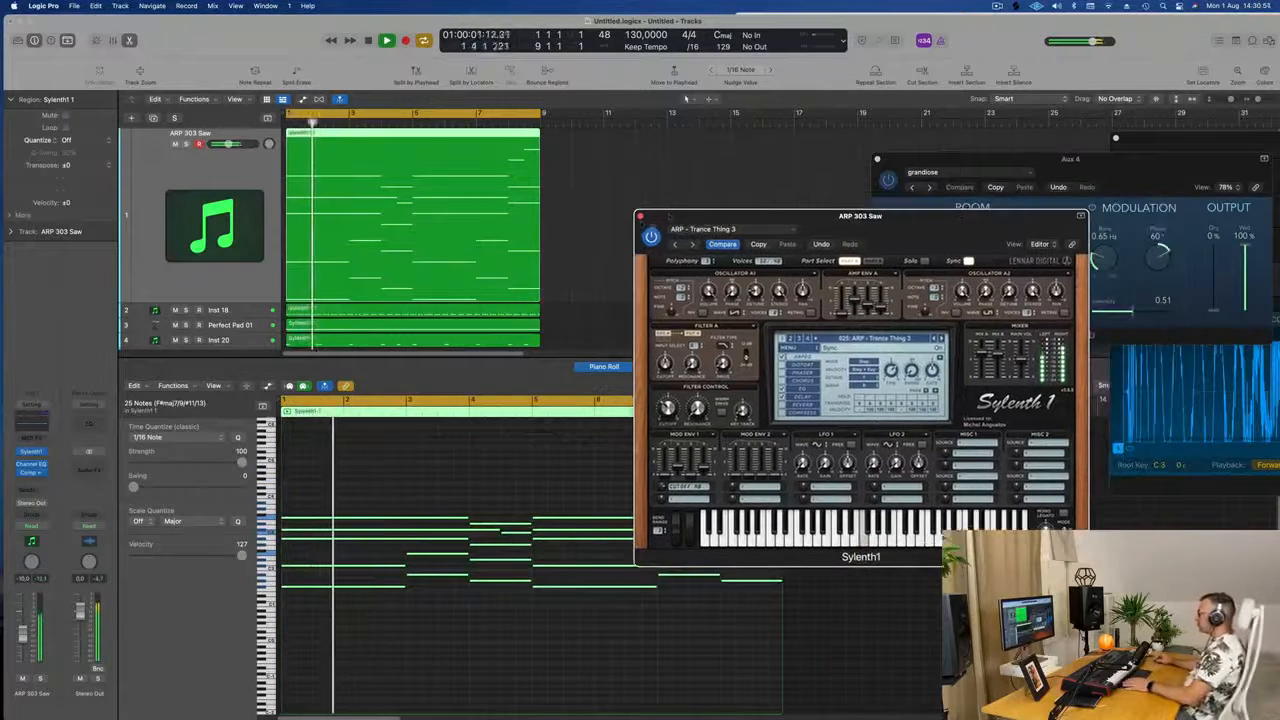
left_click(640, 216)
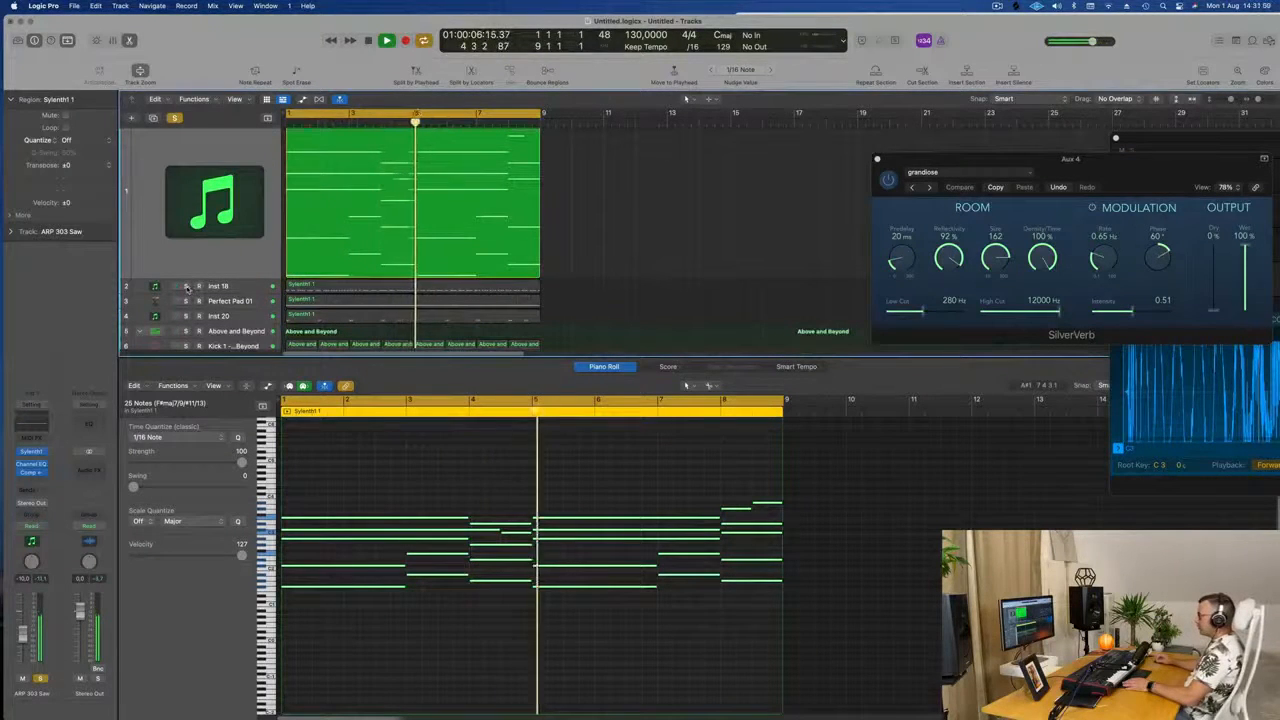
Listen to Inst 18 soloed together with the ARP 303 Saw track, clear all solos and restart playback.
left_click(186, 287)
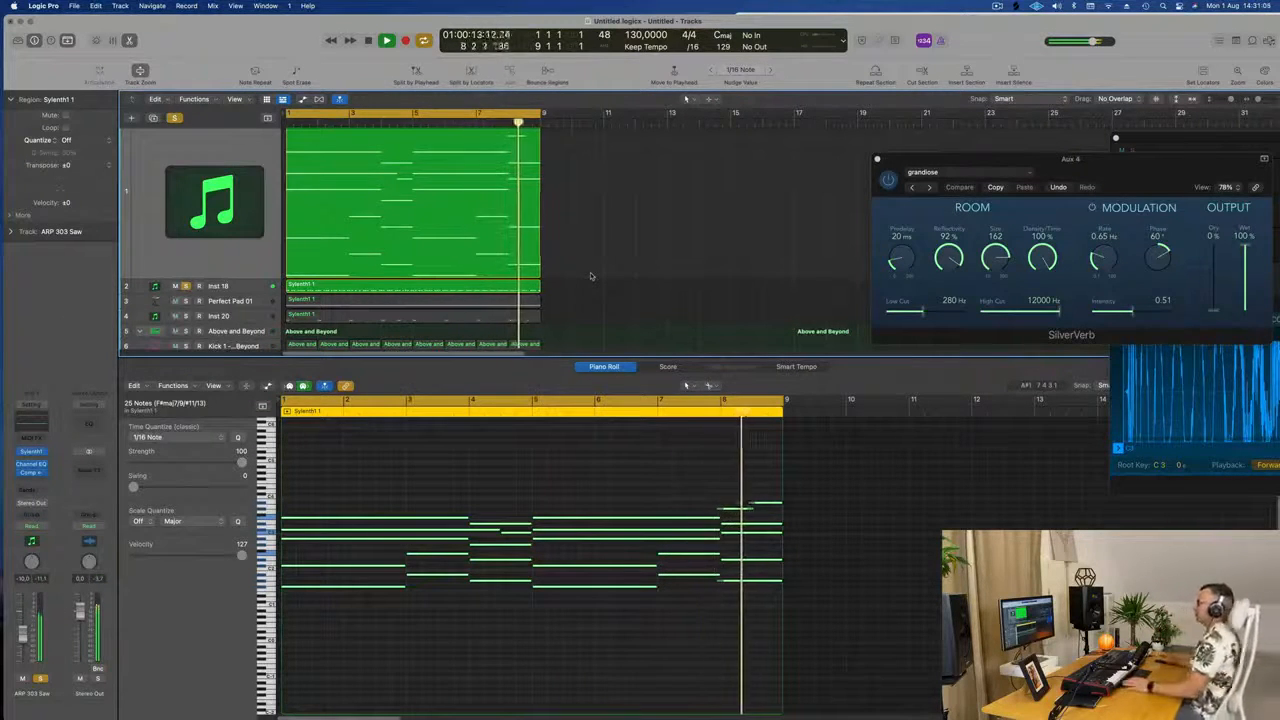
left_click(175, 118)
key("space")
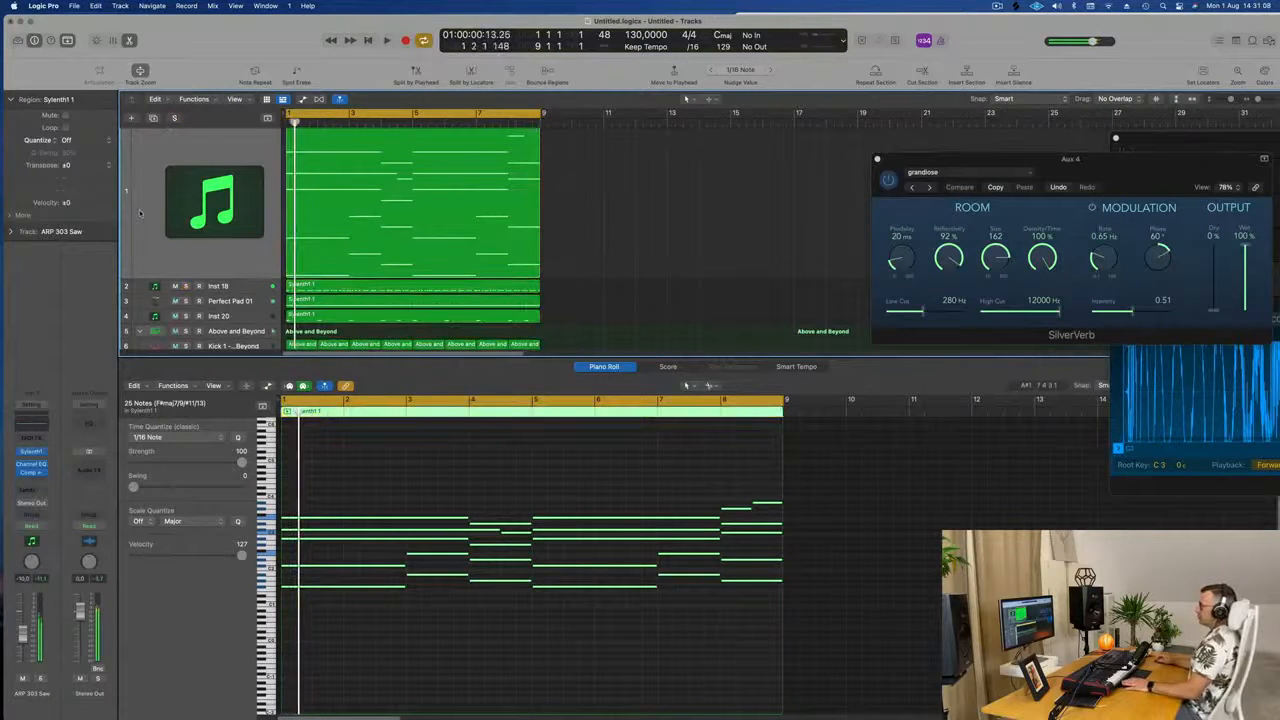
key("space")
Close the piano roll to show the full track list and mute the Inst 20 track.
key("x")
key("x")
key("super+Right")
key("super+Right")
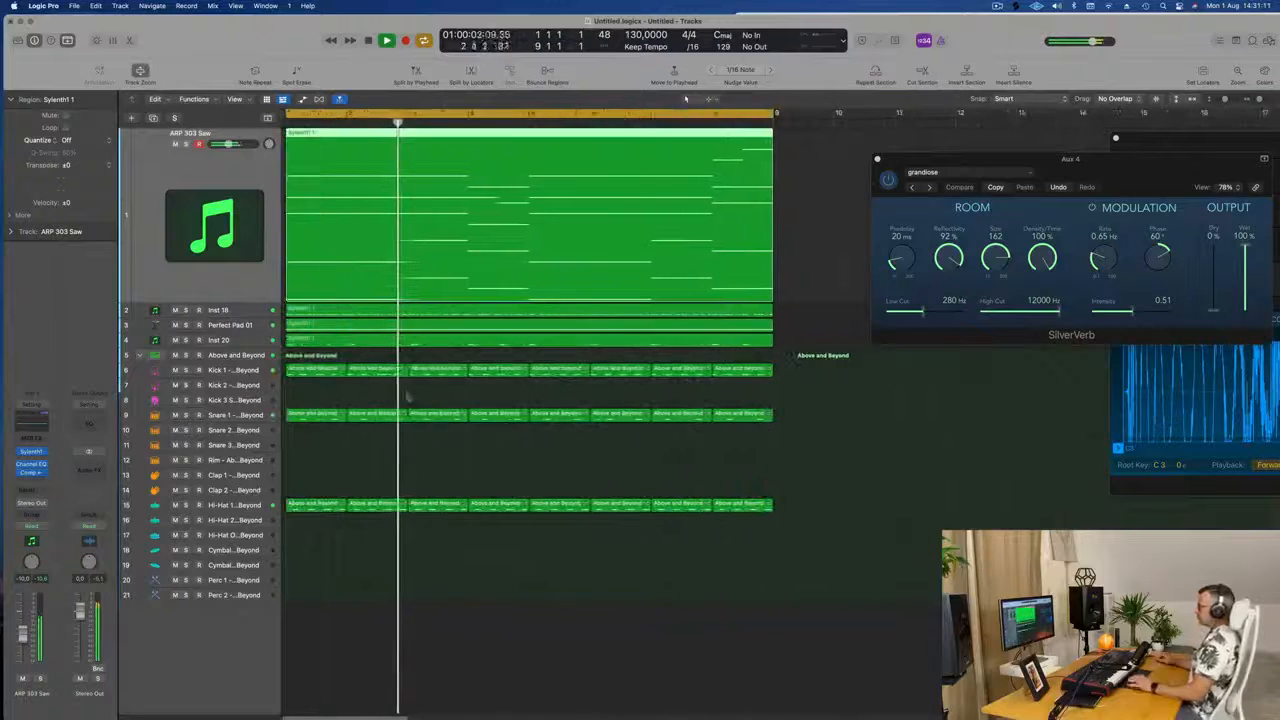
left_click(175, 340)
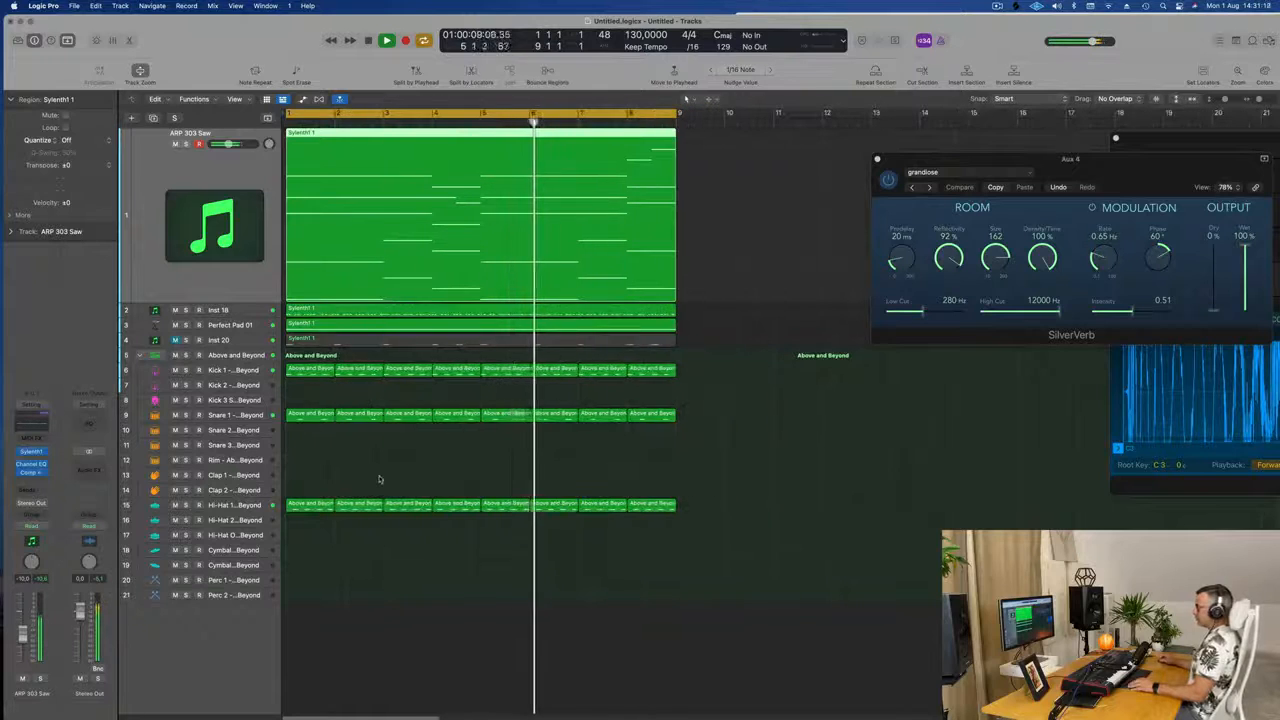
Repeat all regions of the eight-bar loop three times so the arrangement extends to bar 33.
scroll(387, 477, "down", 2)
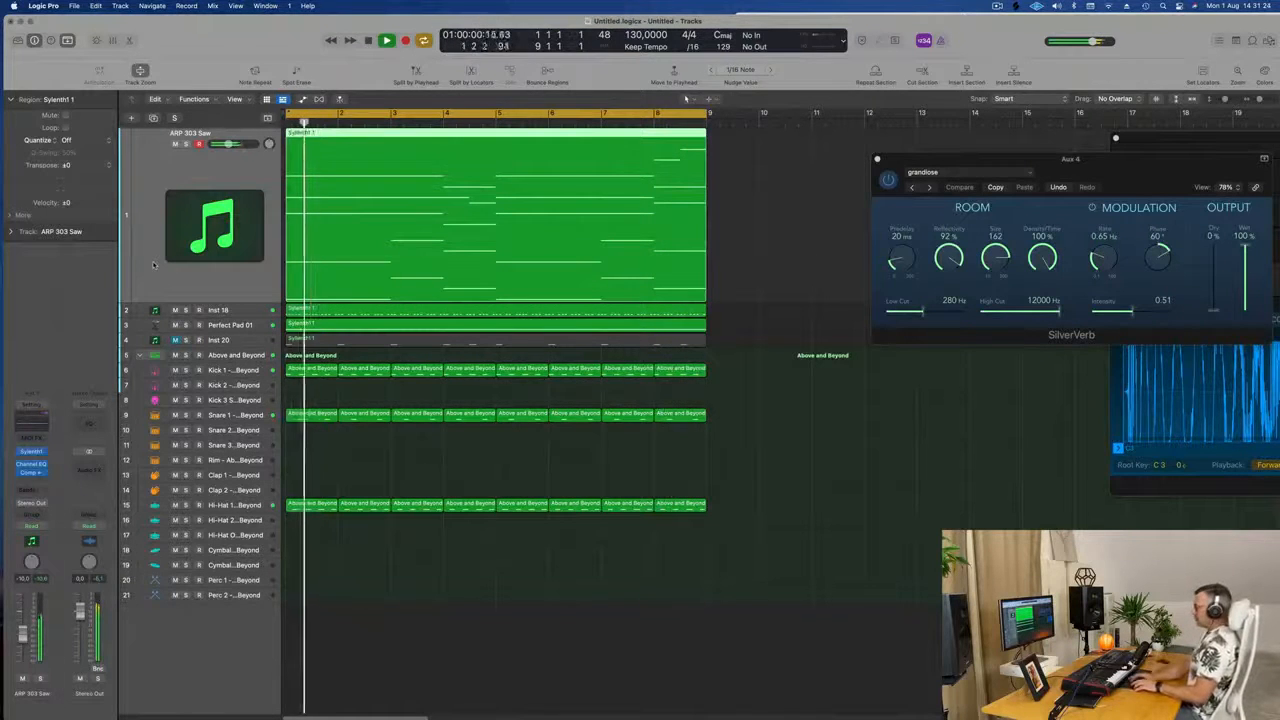
key("super+a")
key("super+r")
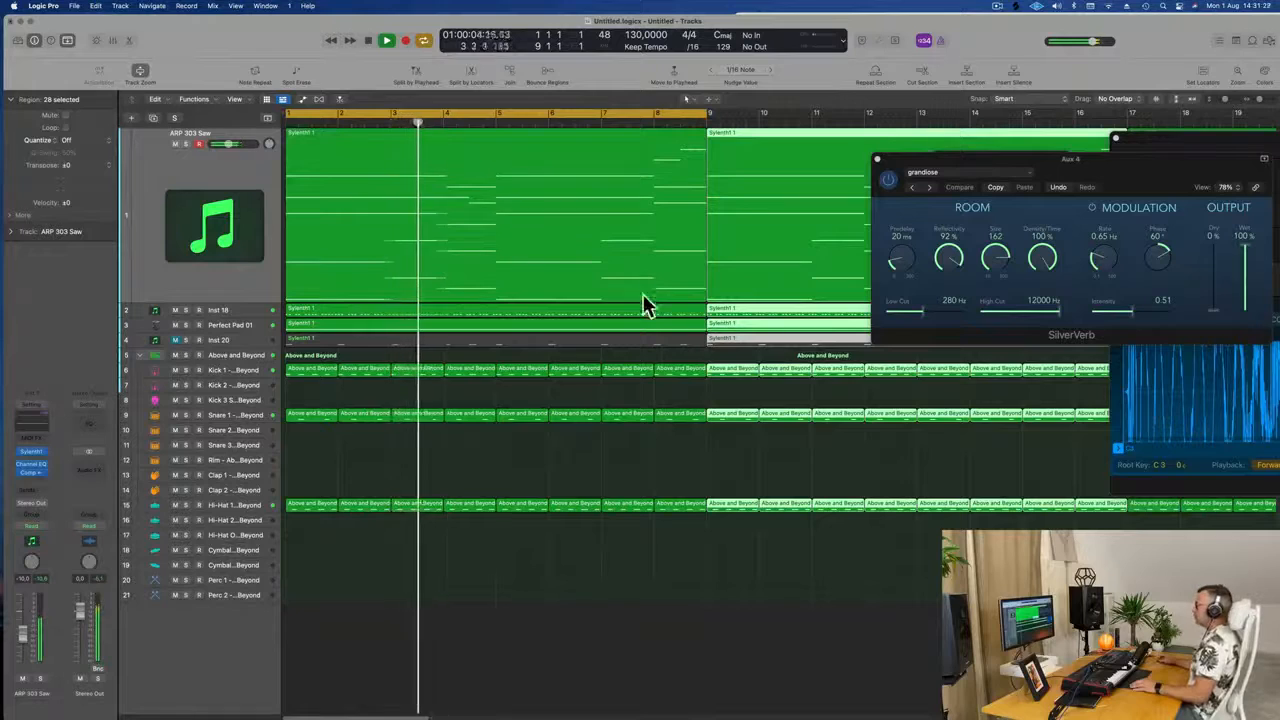
key("super+Left")
key("super+Left")
key("super+Left")
key("super+Left")
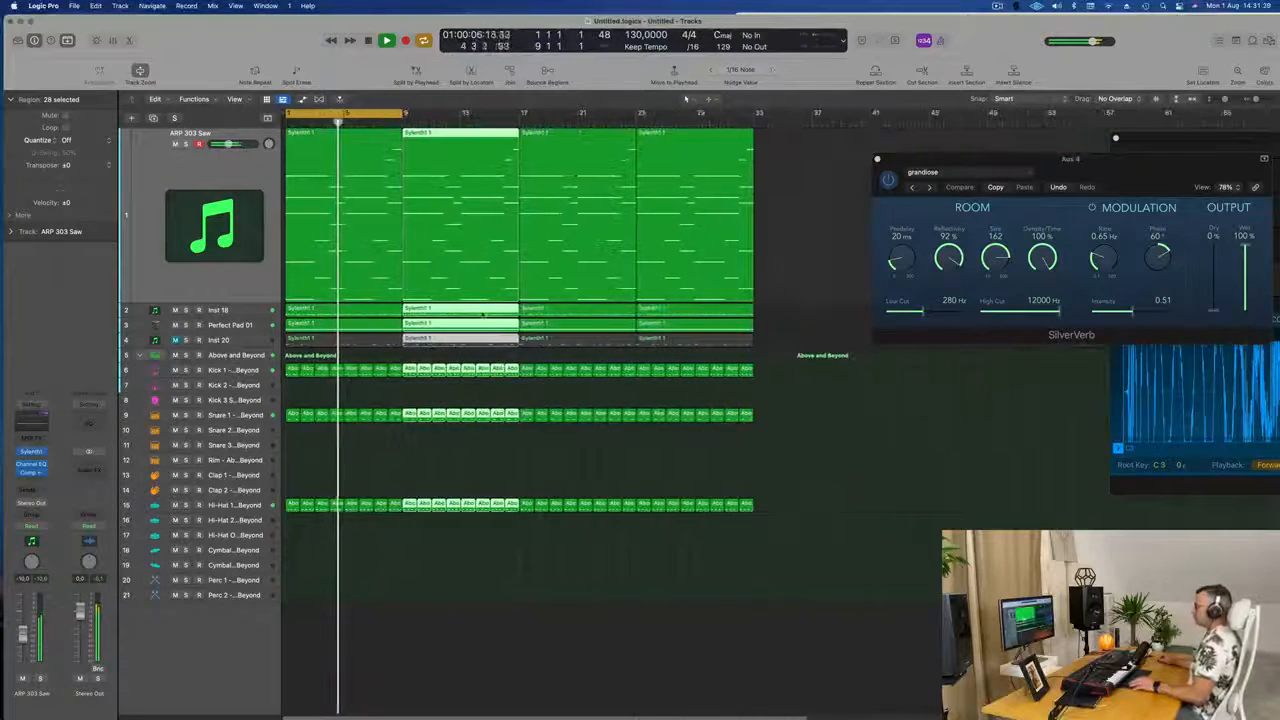
scroll(481, 318, "right", 1)
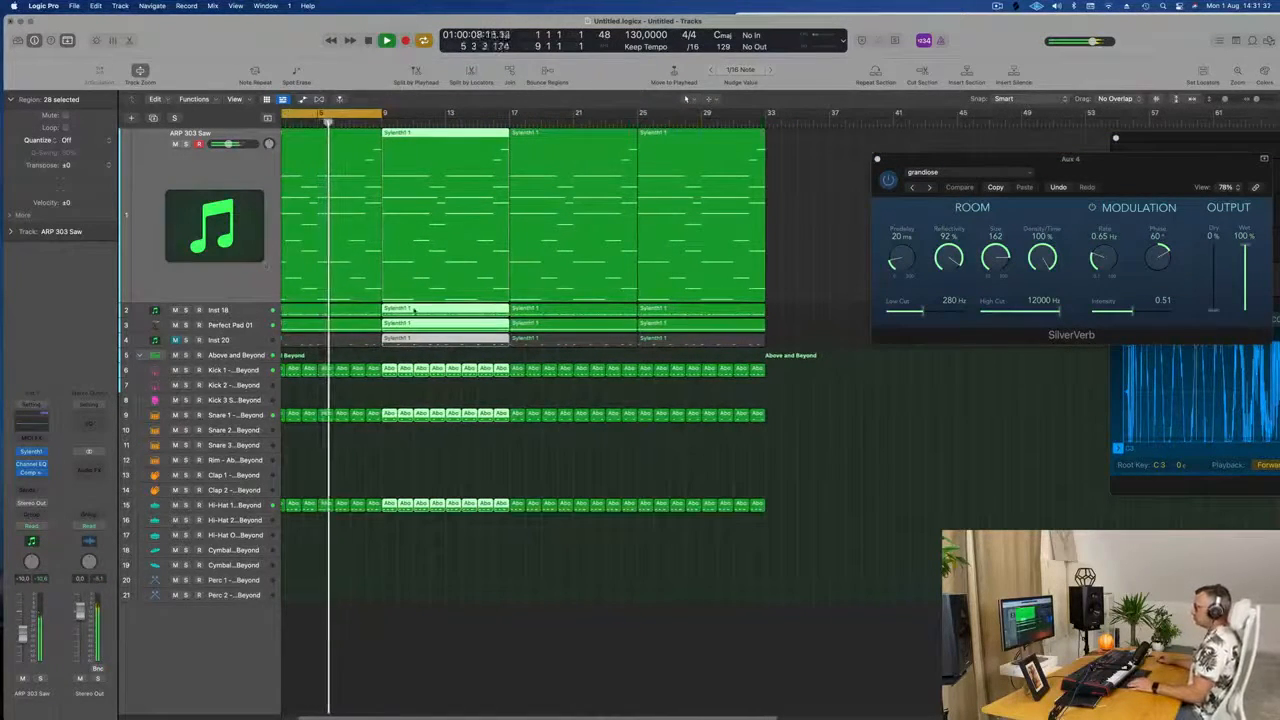
scroll(400, 280, "left", 2)
Unmute the Inst 20 track and play the loop from the beginning.
left_click(220, 177)
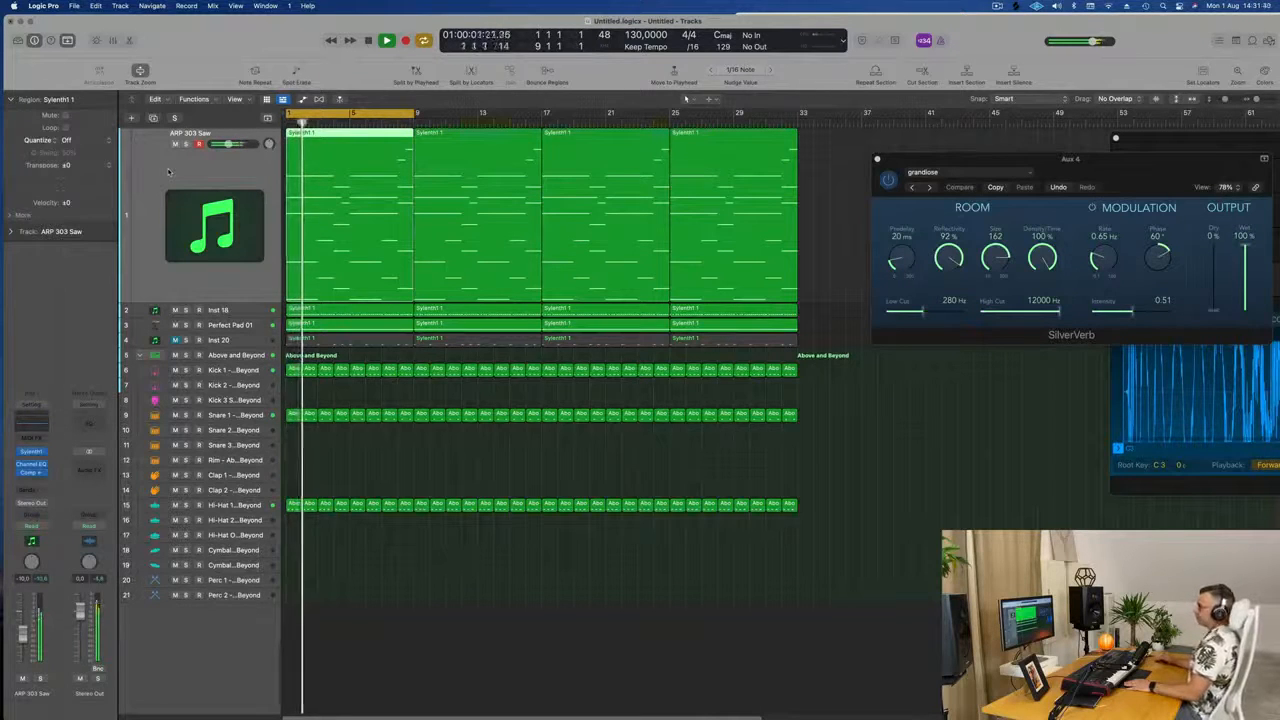
left_click(222, 342)
key("space")
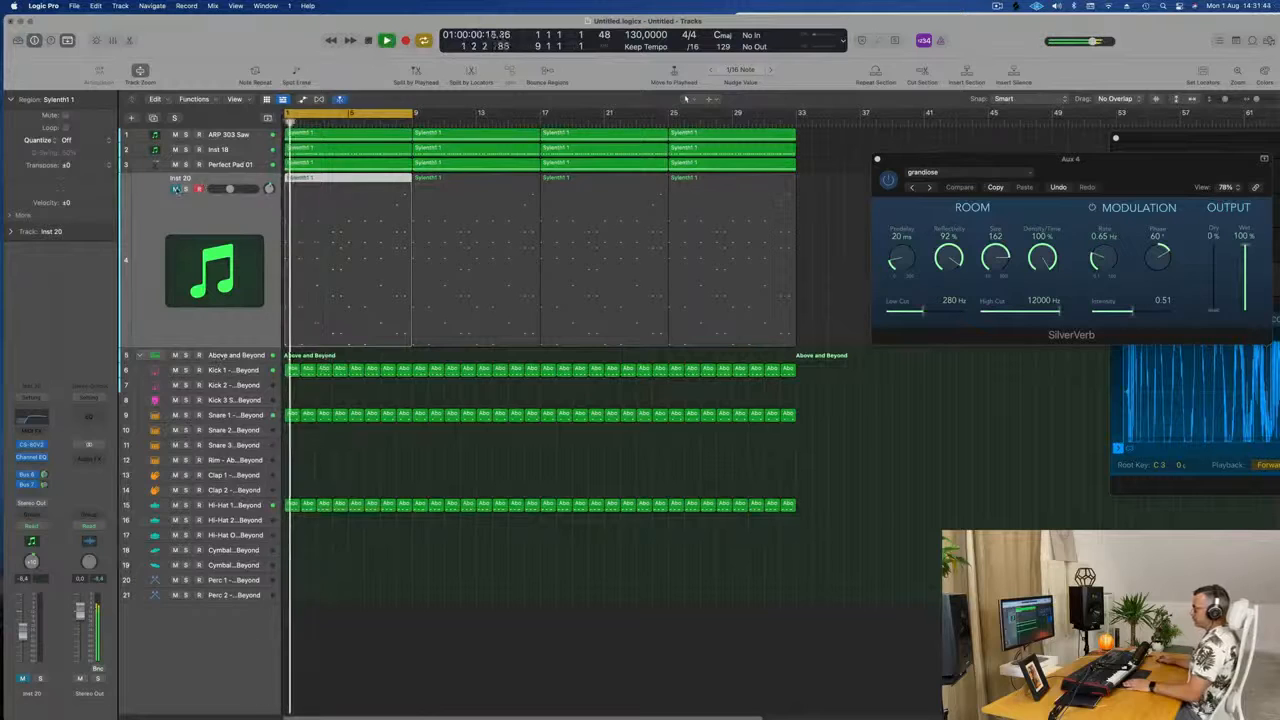
key("m")
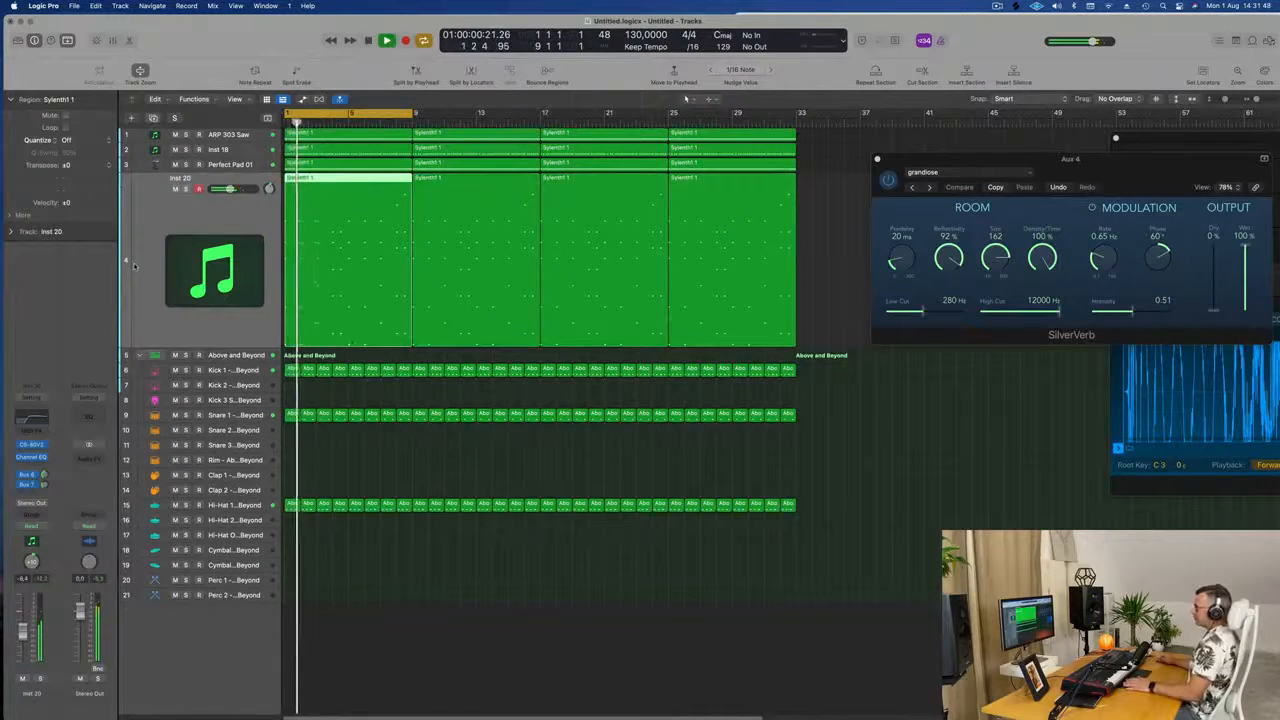
Add a CS-80V2 track below Inst 20 with its channel setup, load the C.L_Piano1 preset and adjust its bus send levels.
key("alt+super+s")
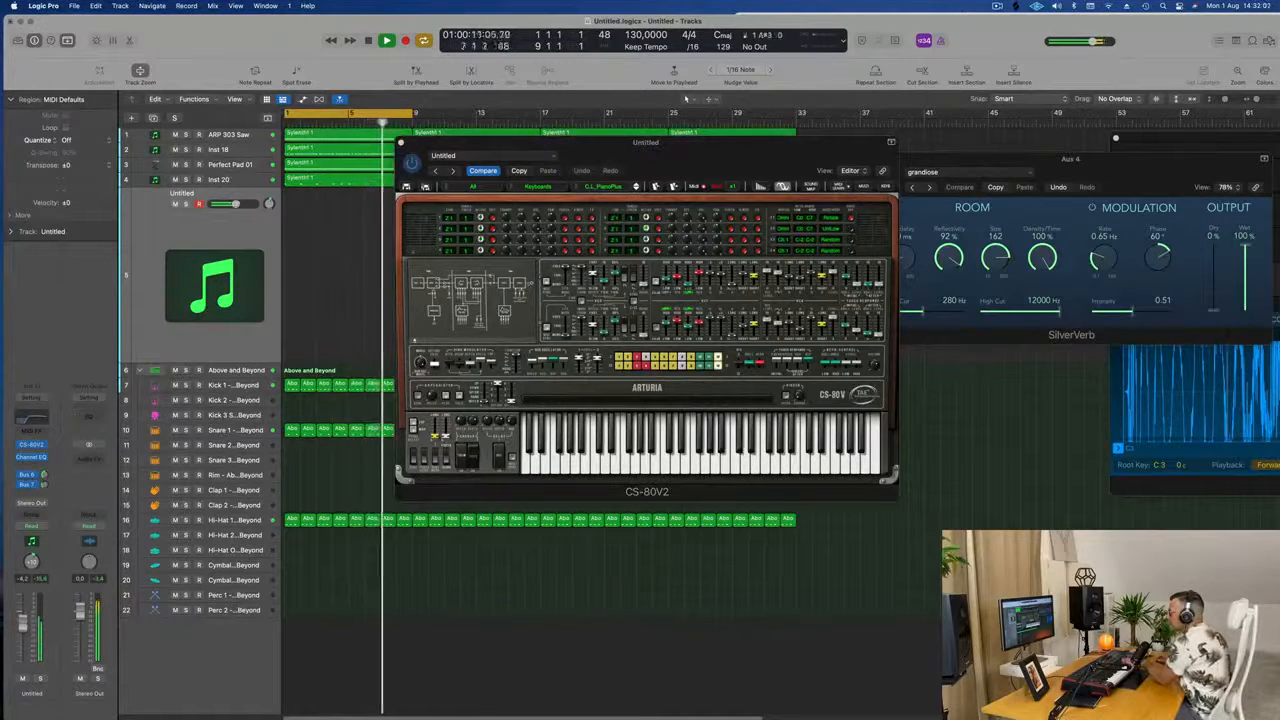
left_click(636, 187)
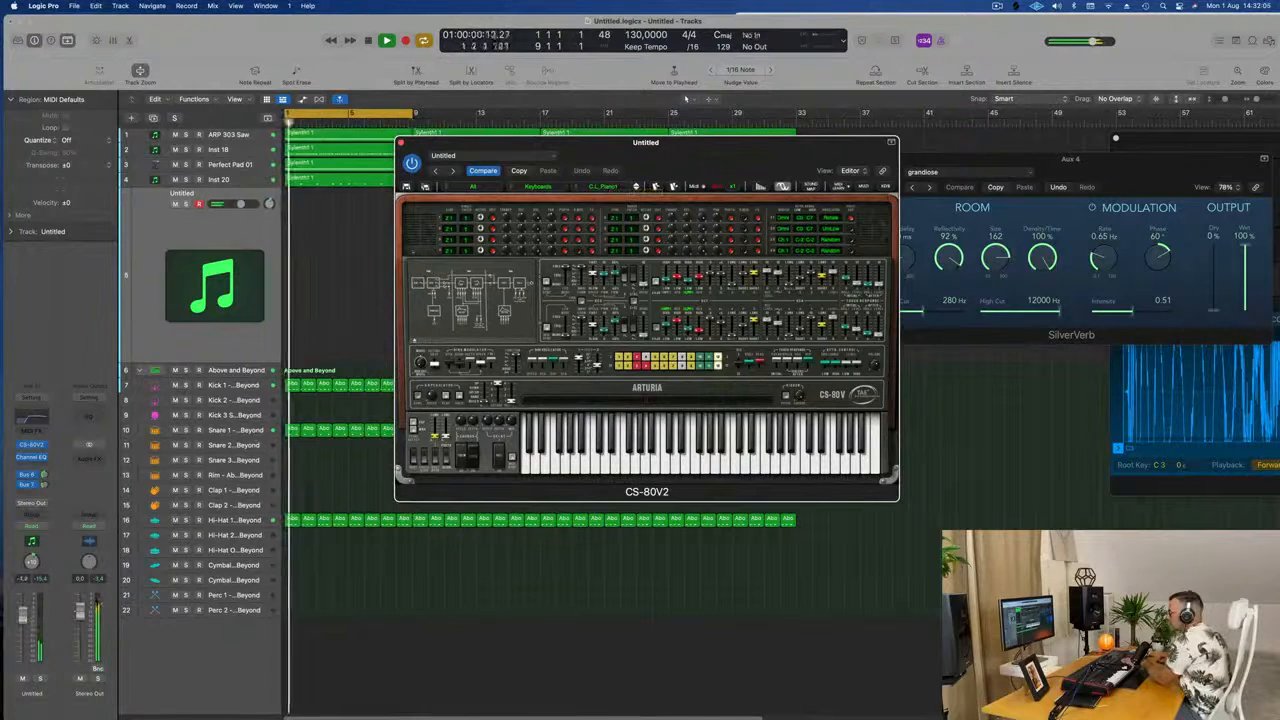
mouse_move(45, 485)
left_mouse_down()
mouse_move(56, 532)
mouse_move(46, 462)
left_mouse_up()
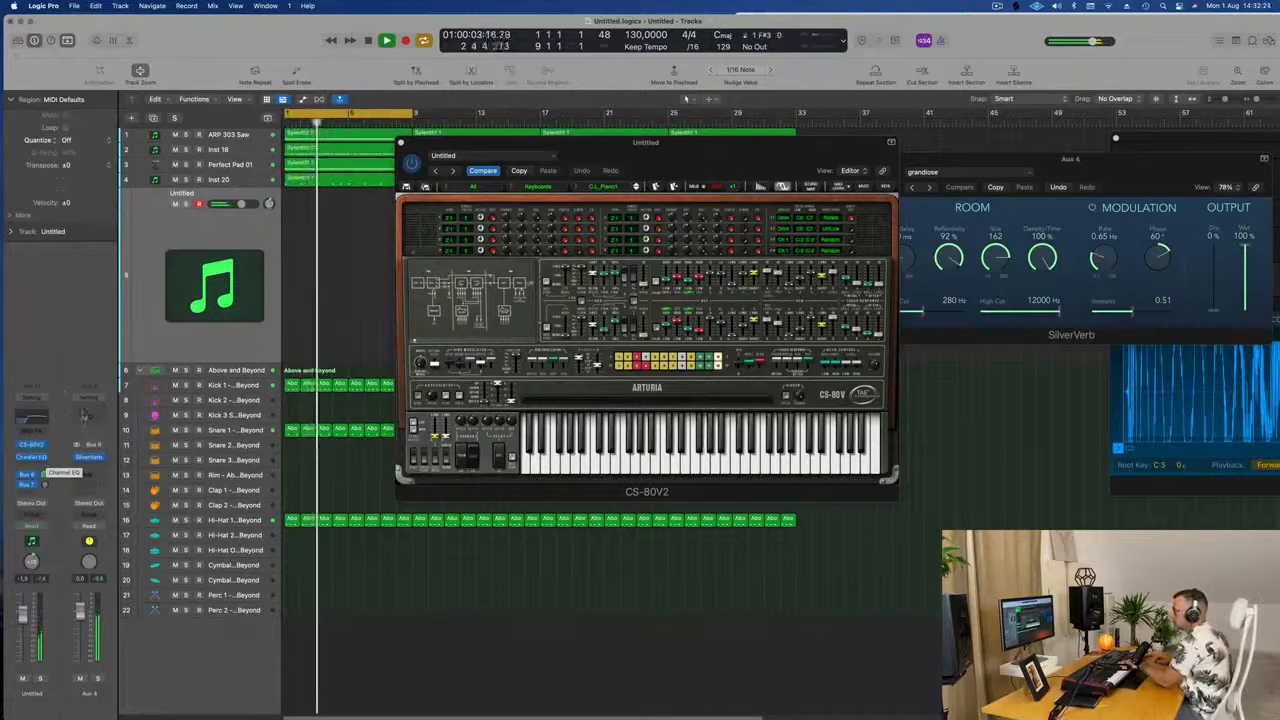
left_click(45, 485)
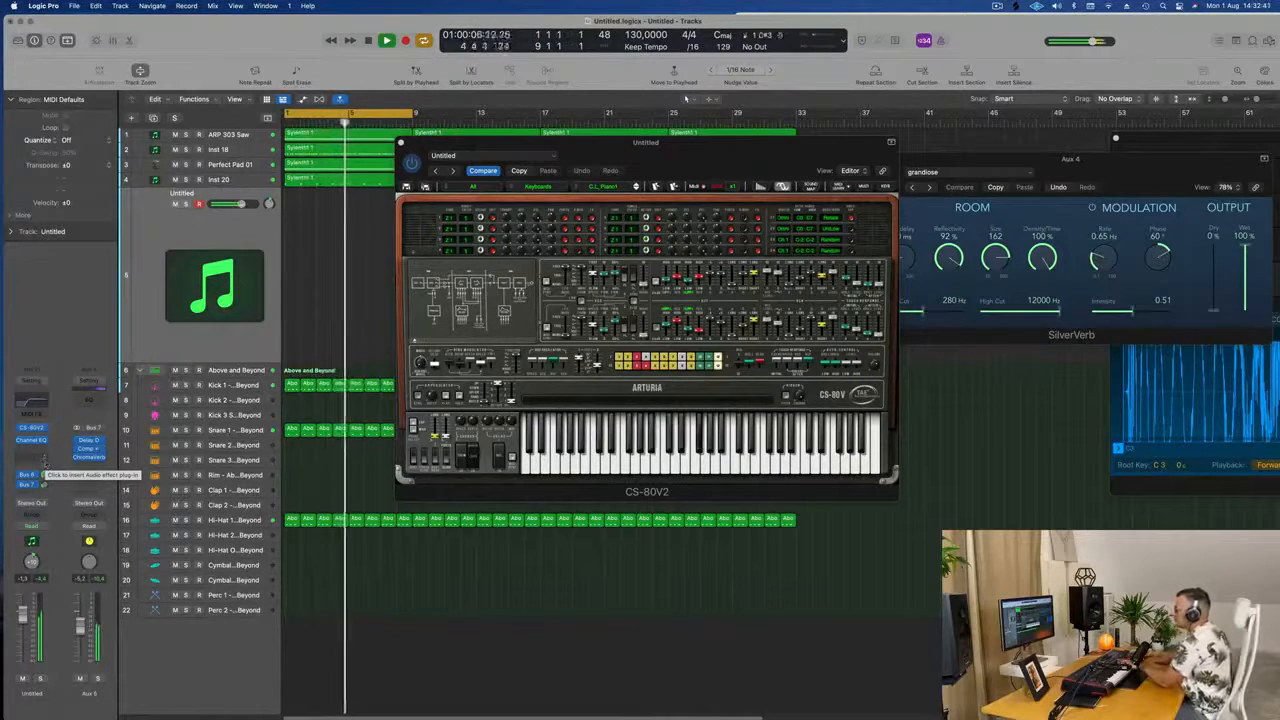
Extend the cycle range to bar 33 and set the low cut in the new track's Channel EQ to 150 Hz.
left_click_drag(410, 113, 797, 128)
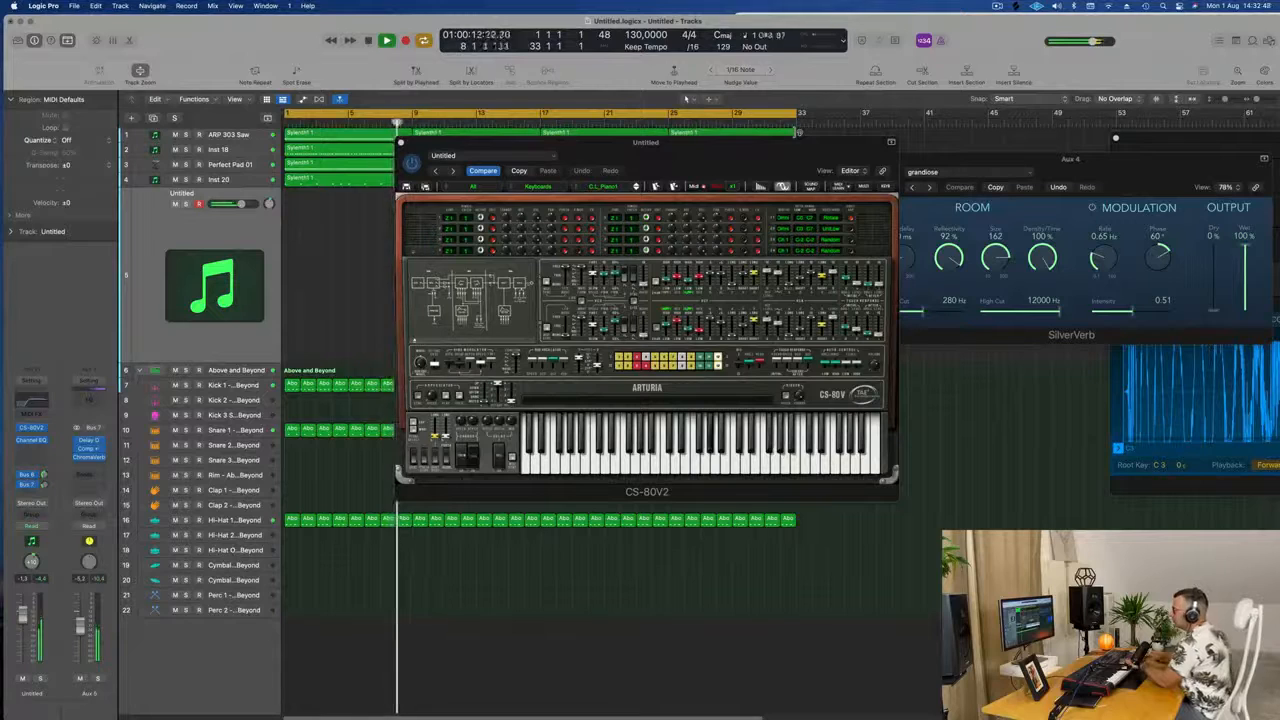
left_click(31, 403)
left_click_drag(712, 332, 651, 333)
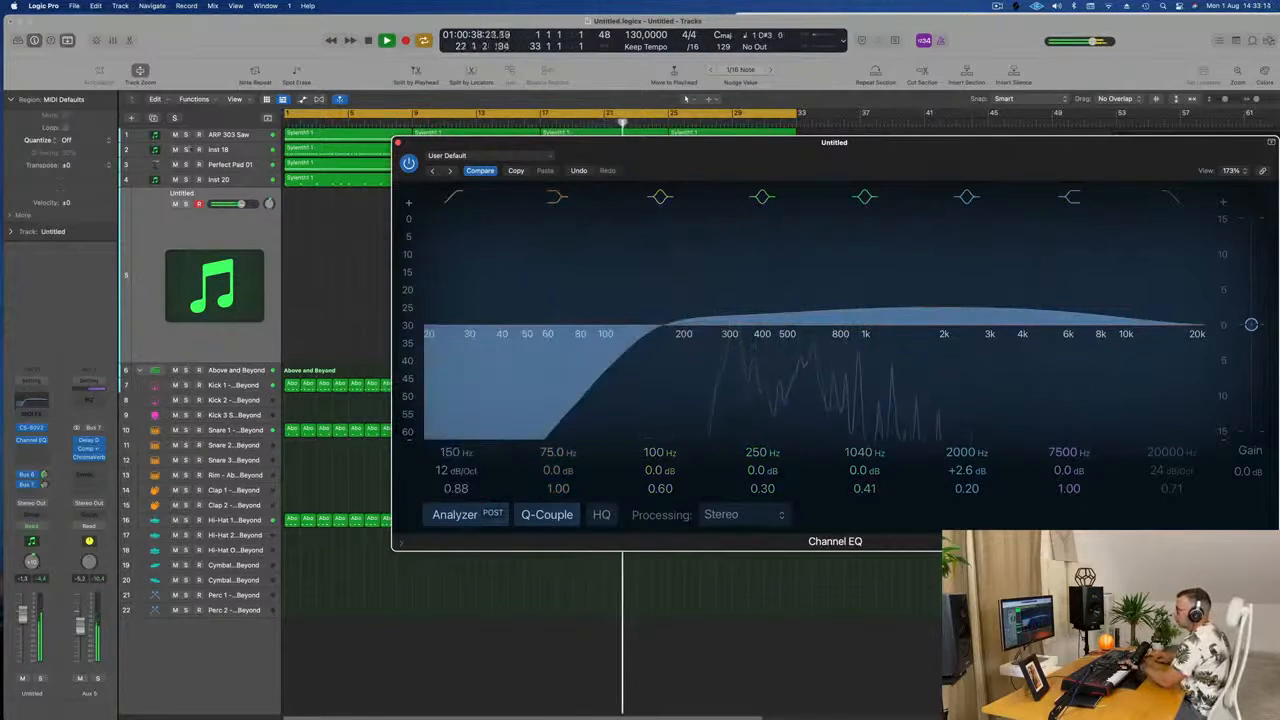
Check the mix with ARP 303 Saw muted, then lower that track's level to -12.2 dB and reselect the Untitled track.
left_click(175, 135)
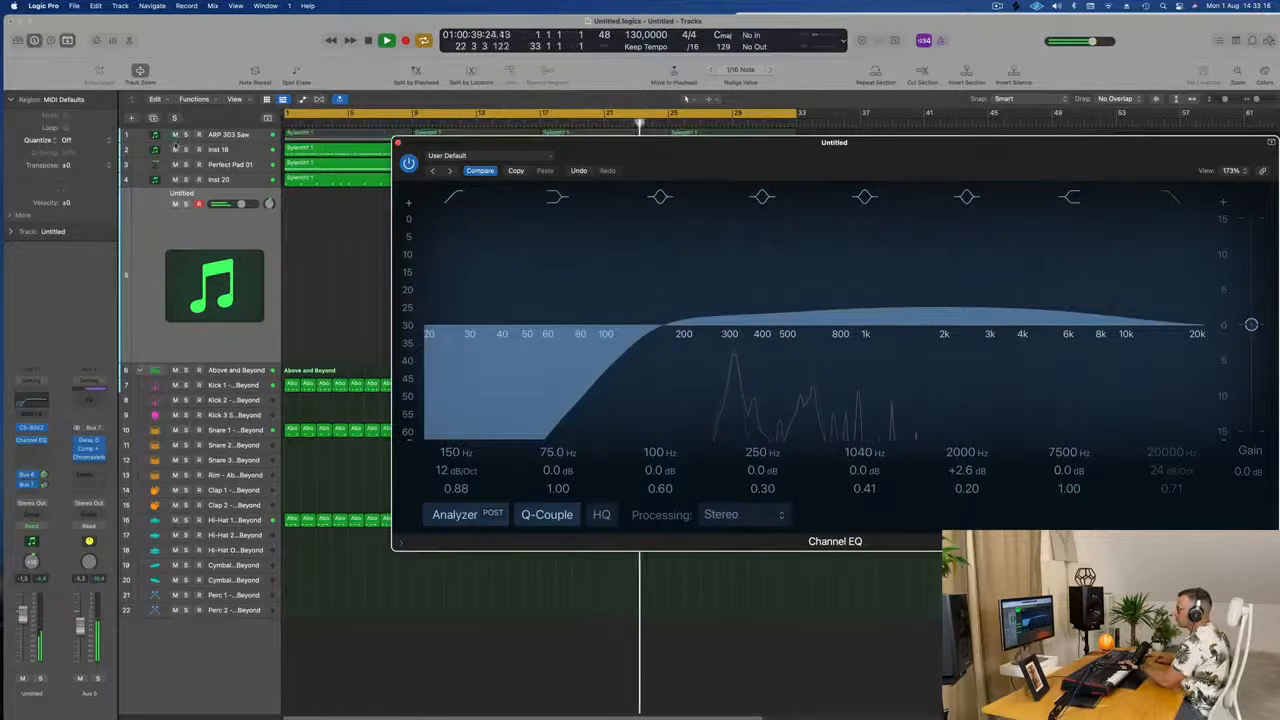
left_click(175, 136)
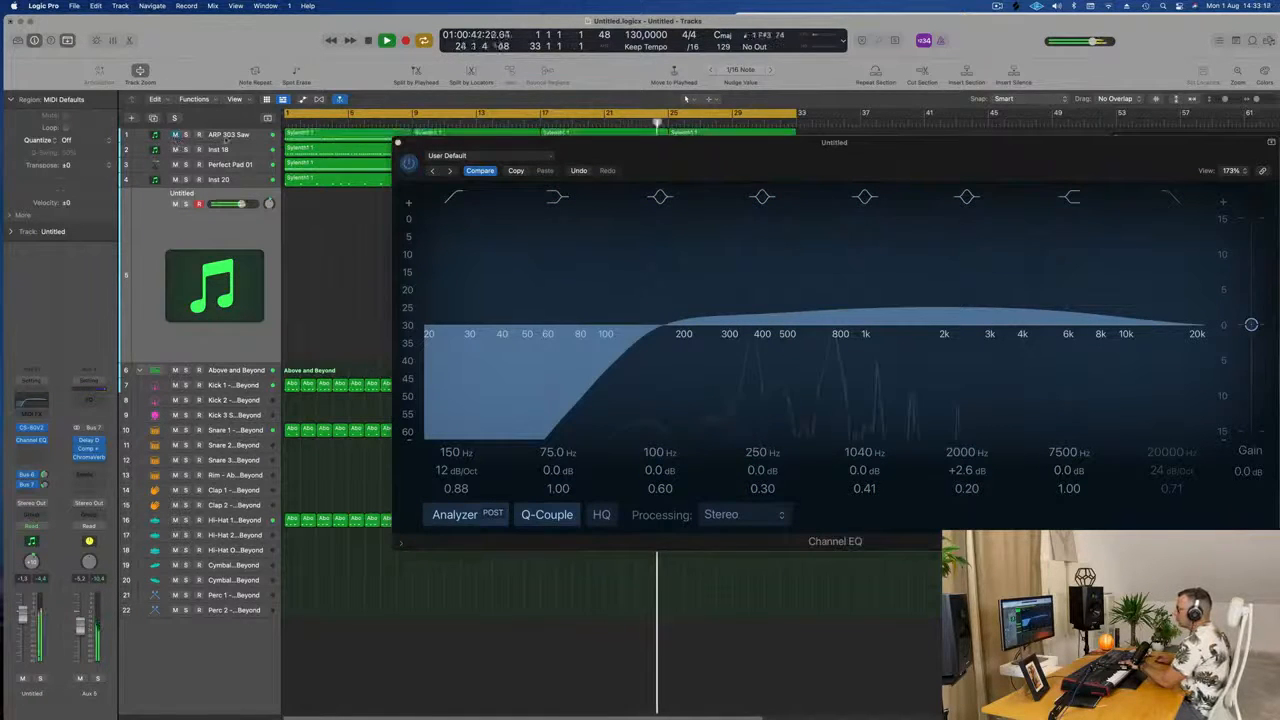
left_click(228, 137)
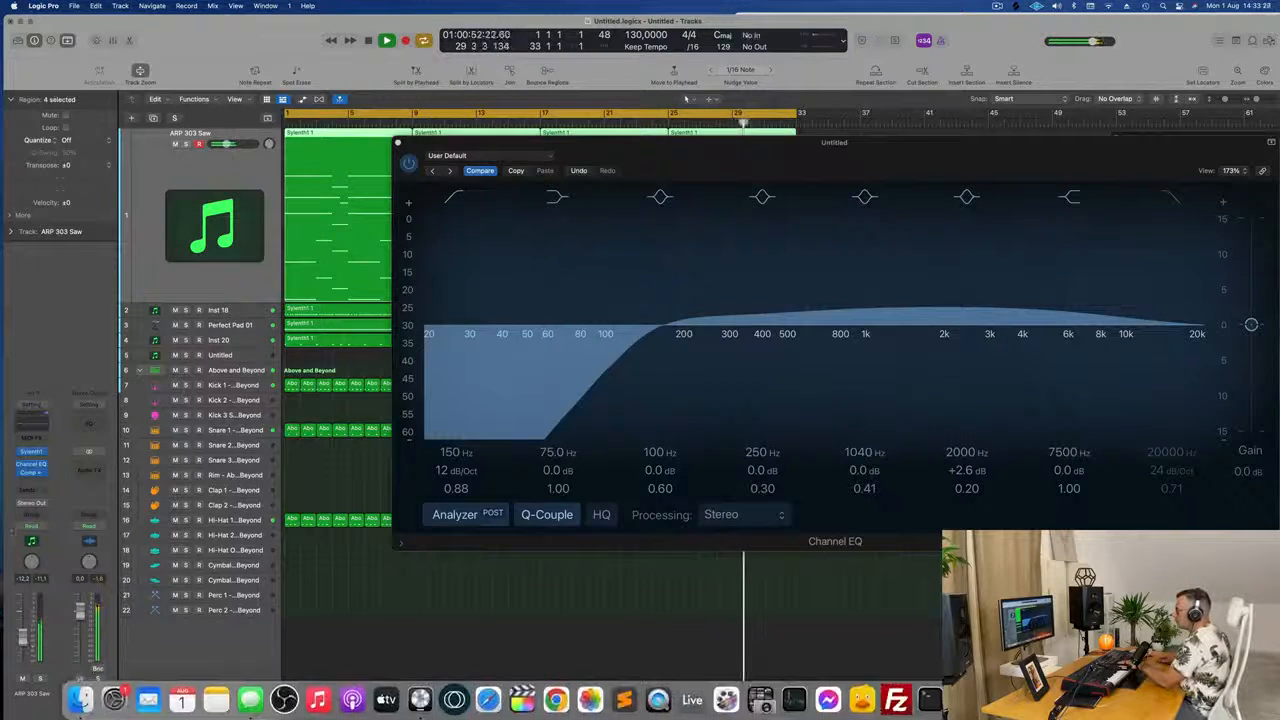
left_click(241, 356)
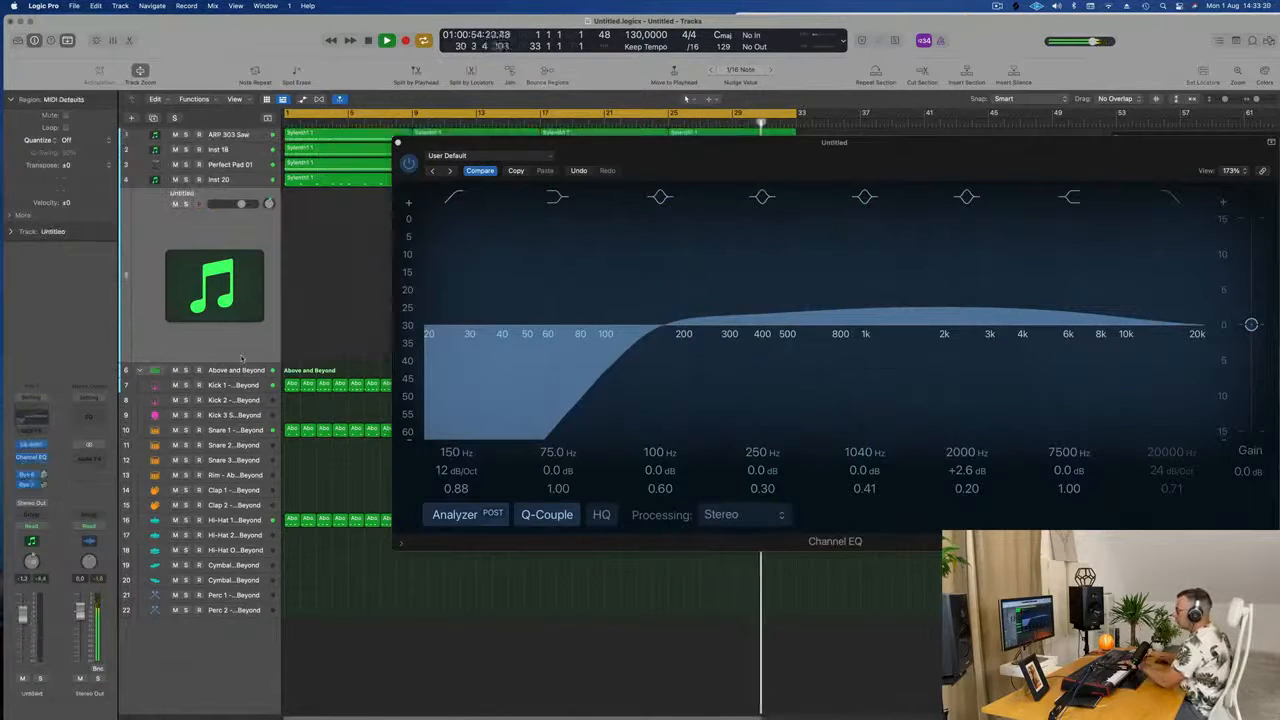
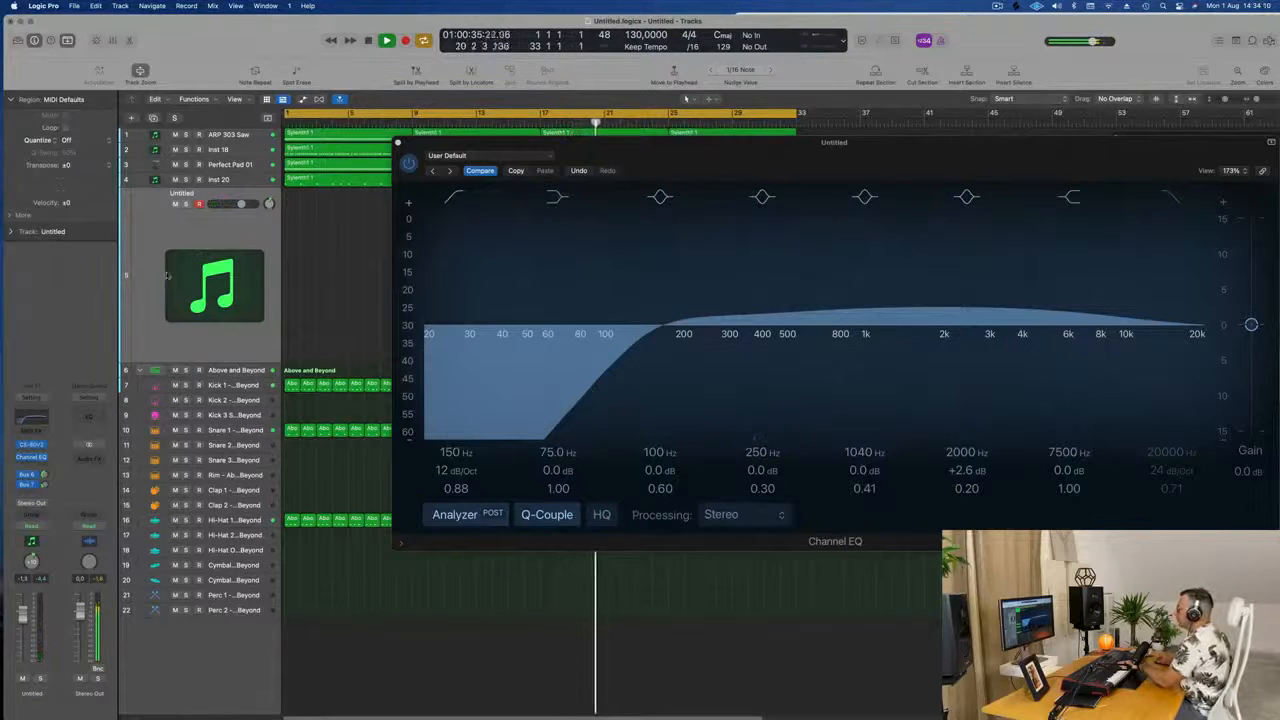
Audition CS-80V2 keyboard presets such as K.U_SynMarimb, settle on J.M.B_Vibraphone and lower the Untitled track's level to -17.2 dB.
left_click(32, 445)
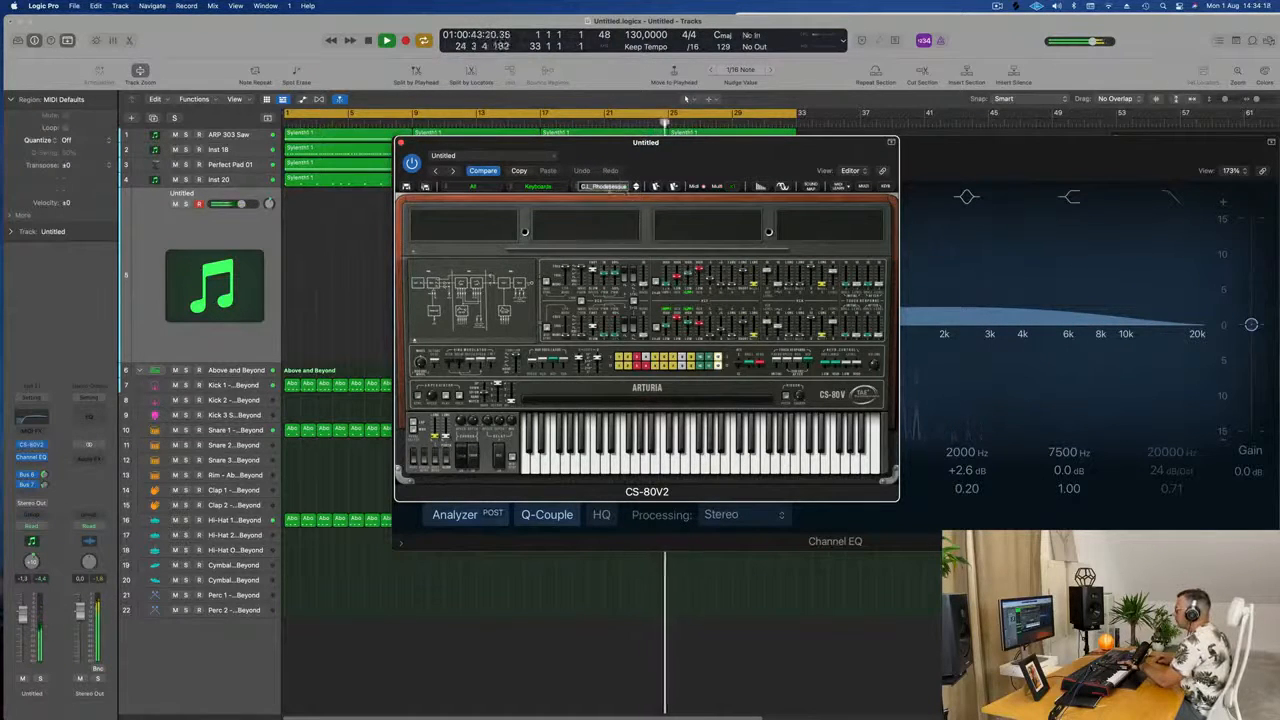
left_click(605, 186)
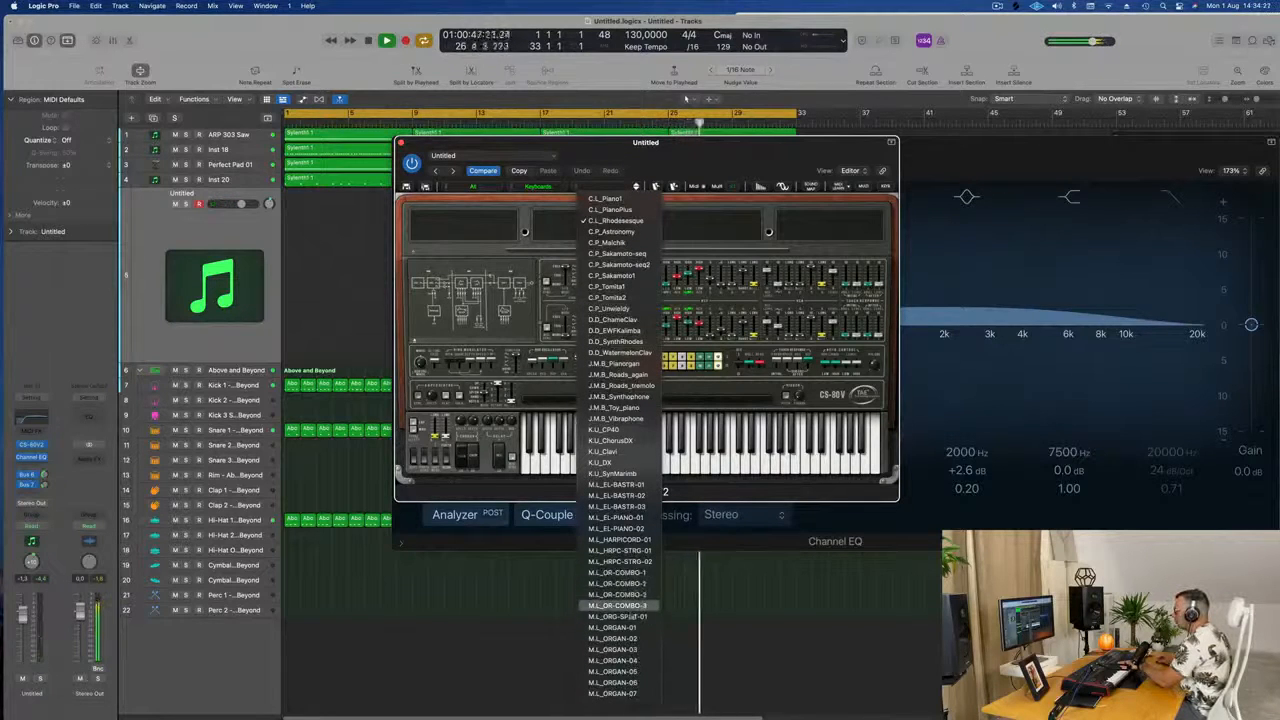
left_click(608, 473)
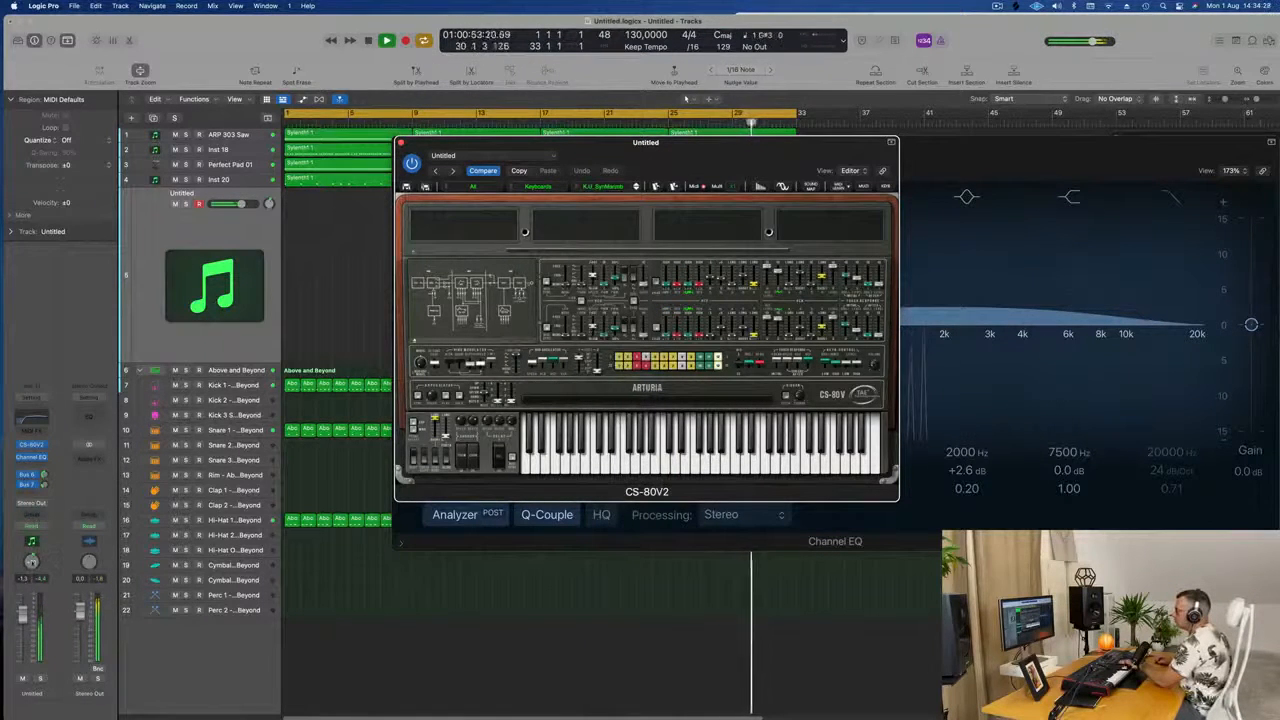
left_click(23, 615)
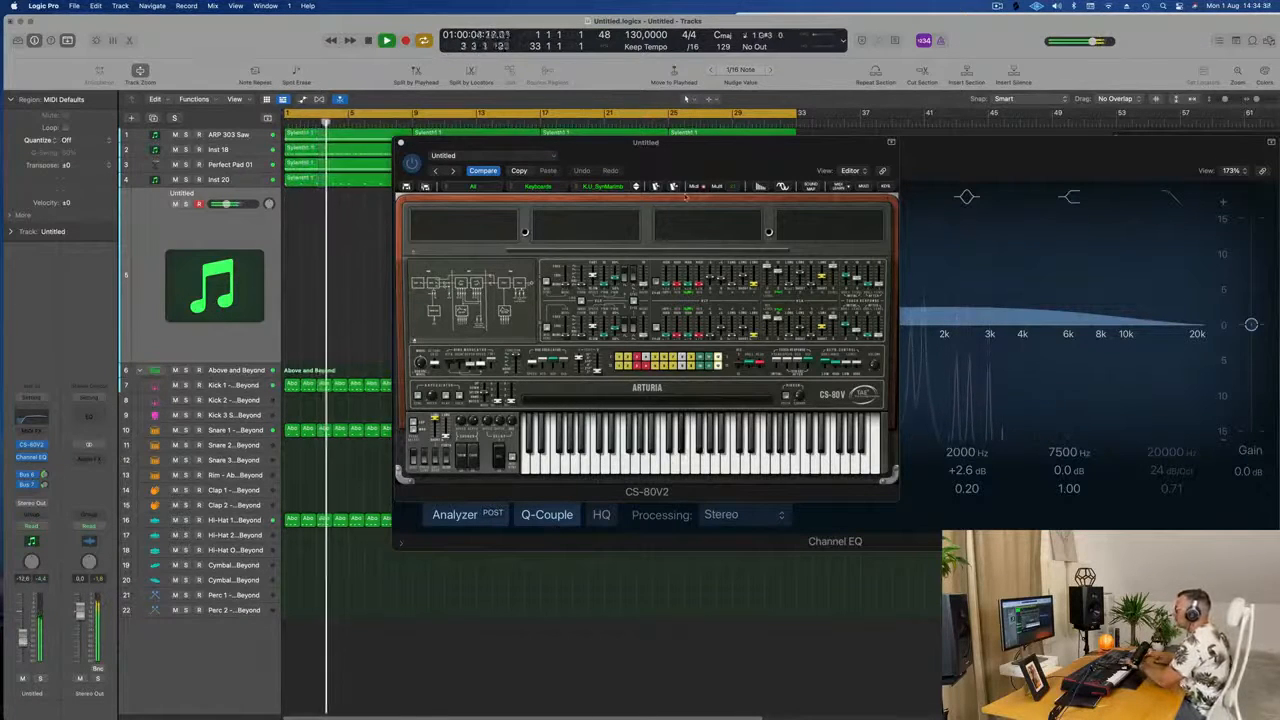
left_click(636, 187)
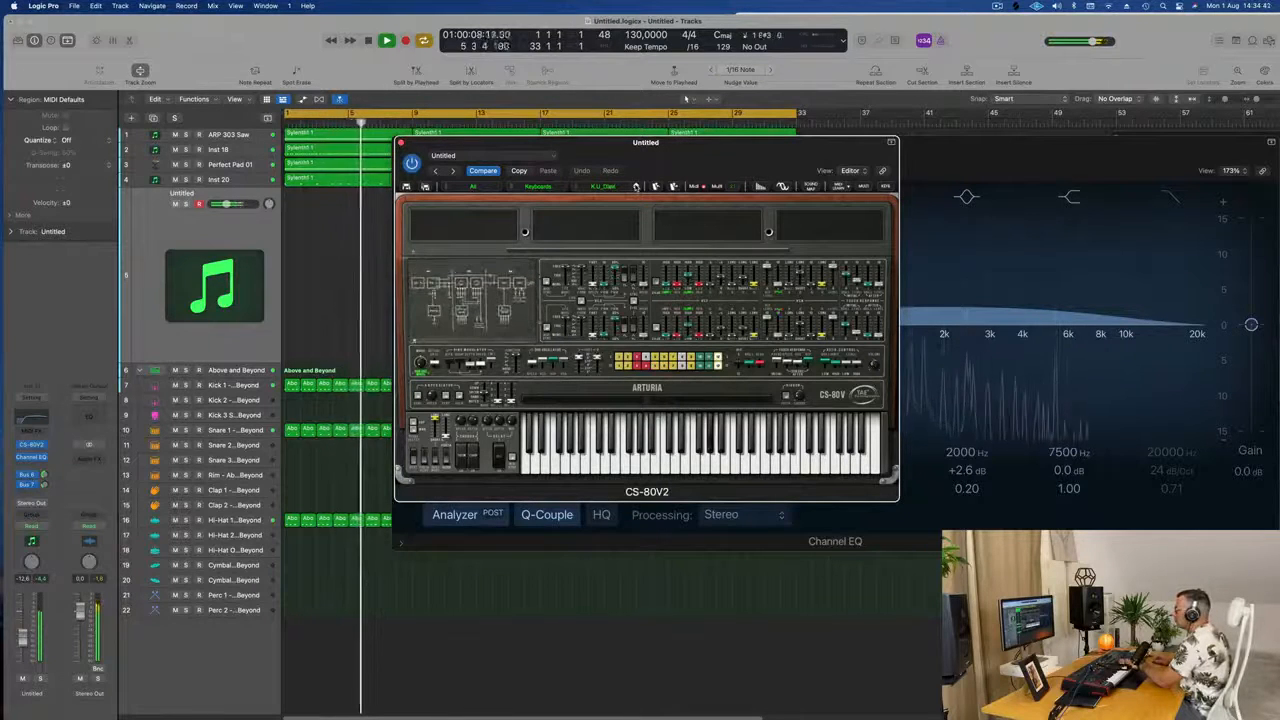
left_click(636, 187)
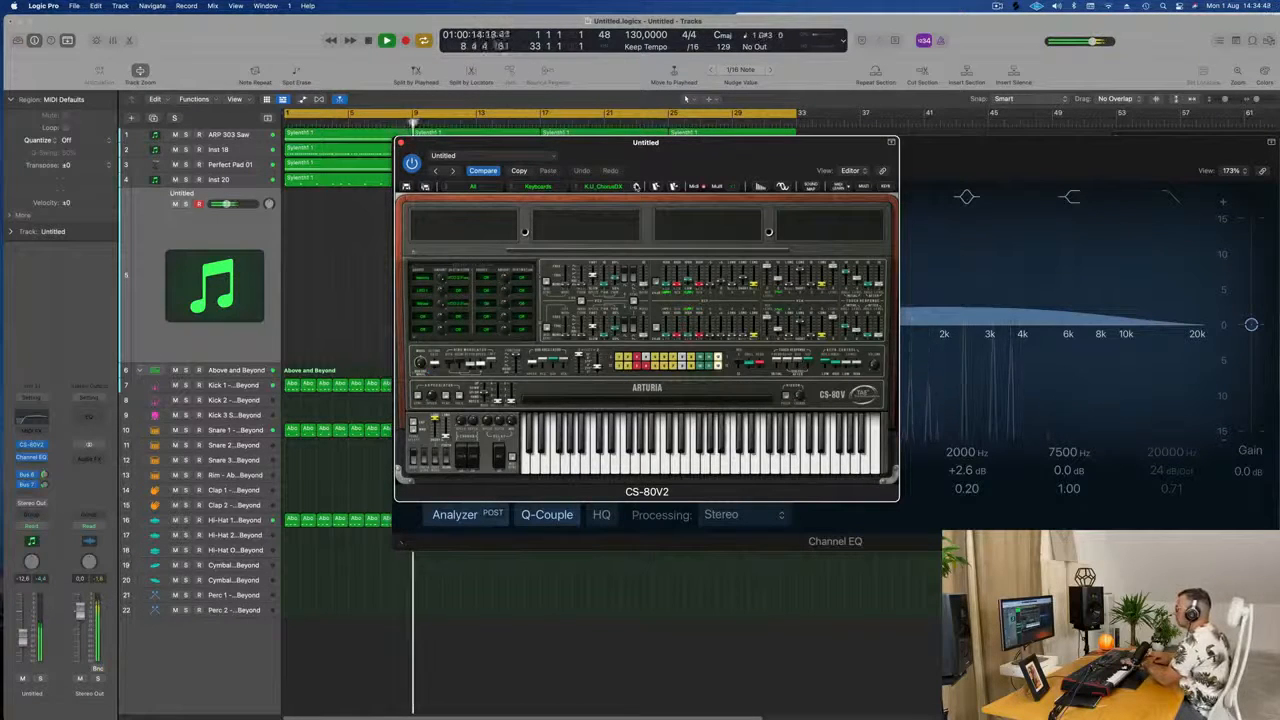
left_click(636, 187)
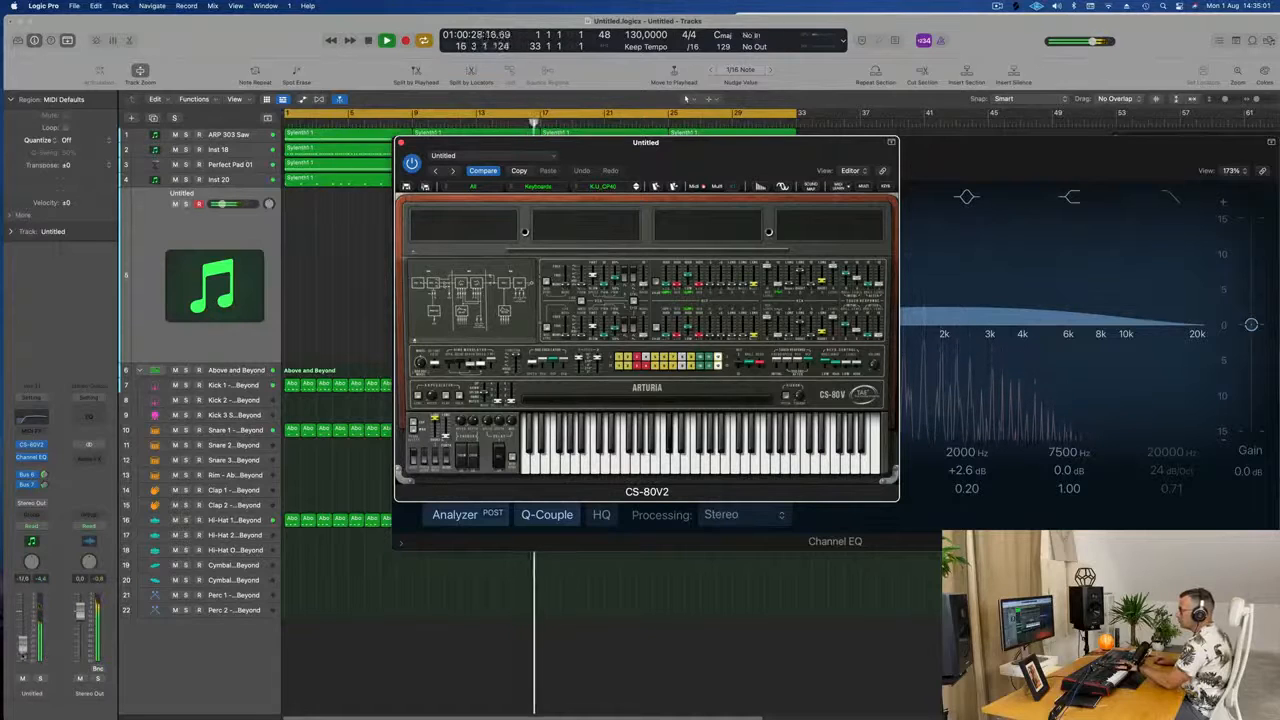
left_click_drag(23, 656, 23, 654)
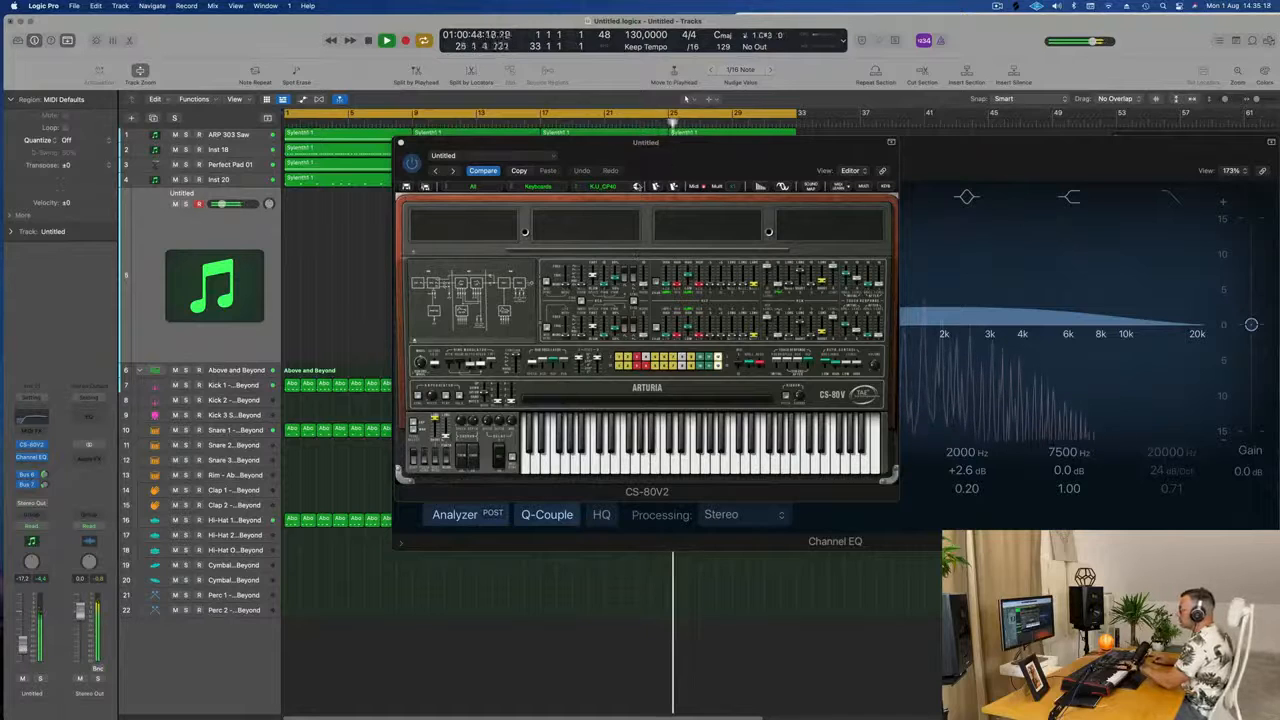
left_click(637, 186)
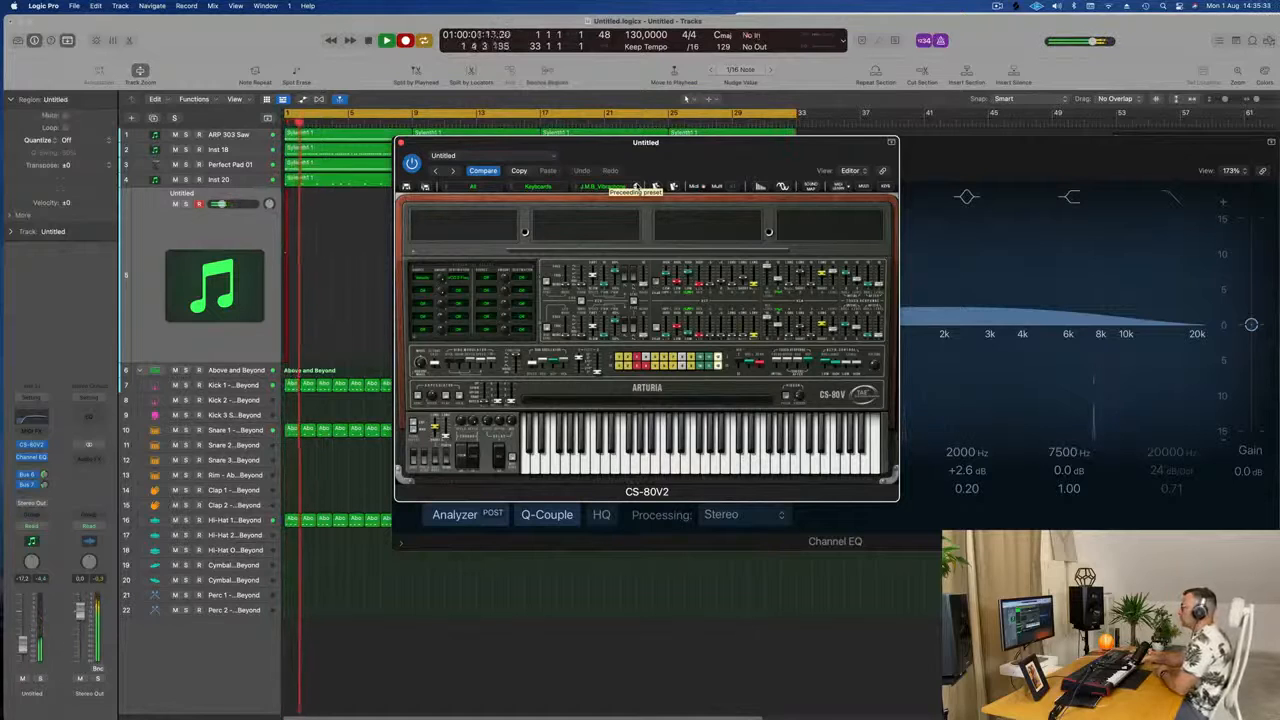
Record a melody about six bars long on the Untitled track from bar 1 and play back the start of the take.
key("r")
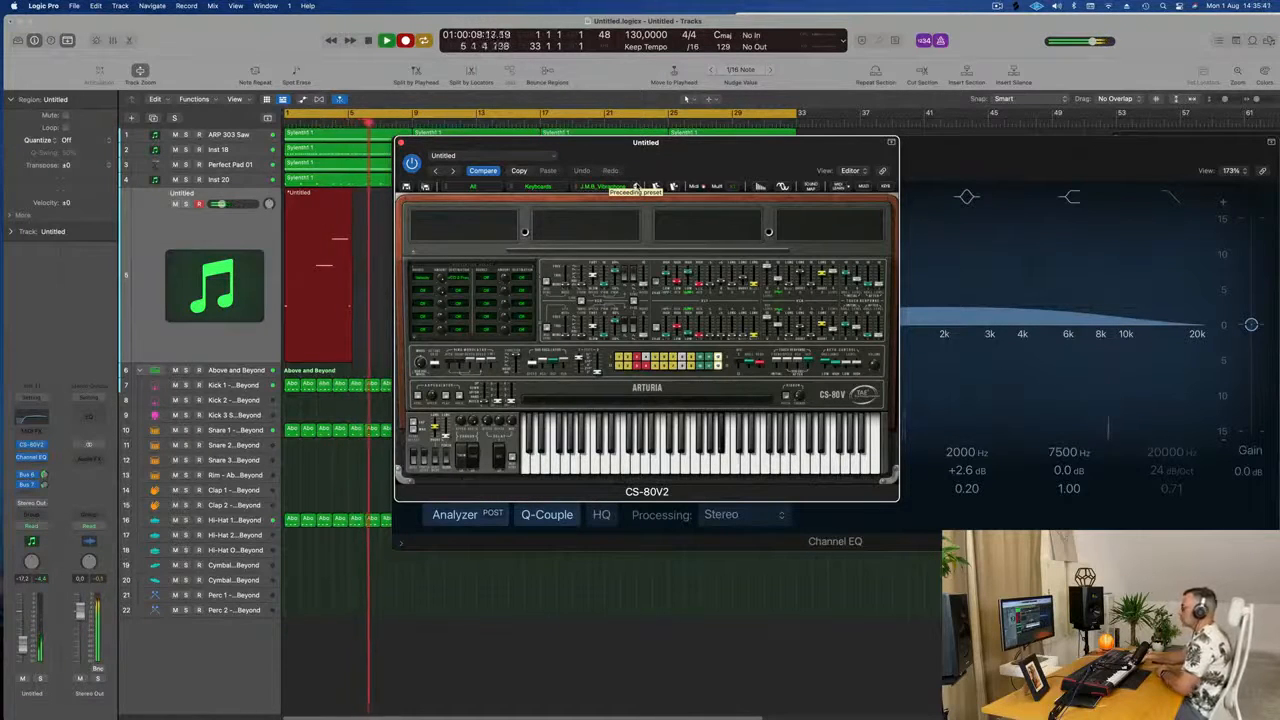
key("space")
key("Return")
key("space")
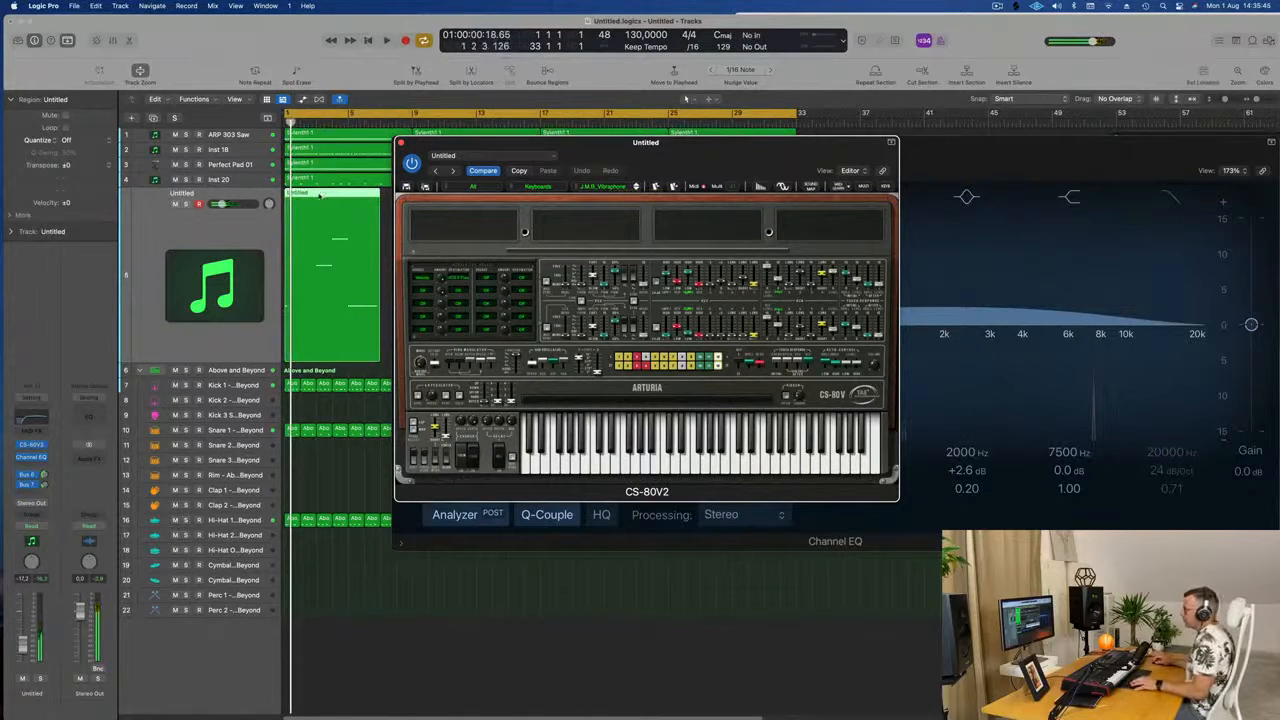
key("Return")
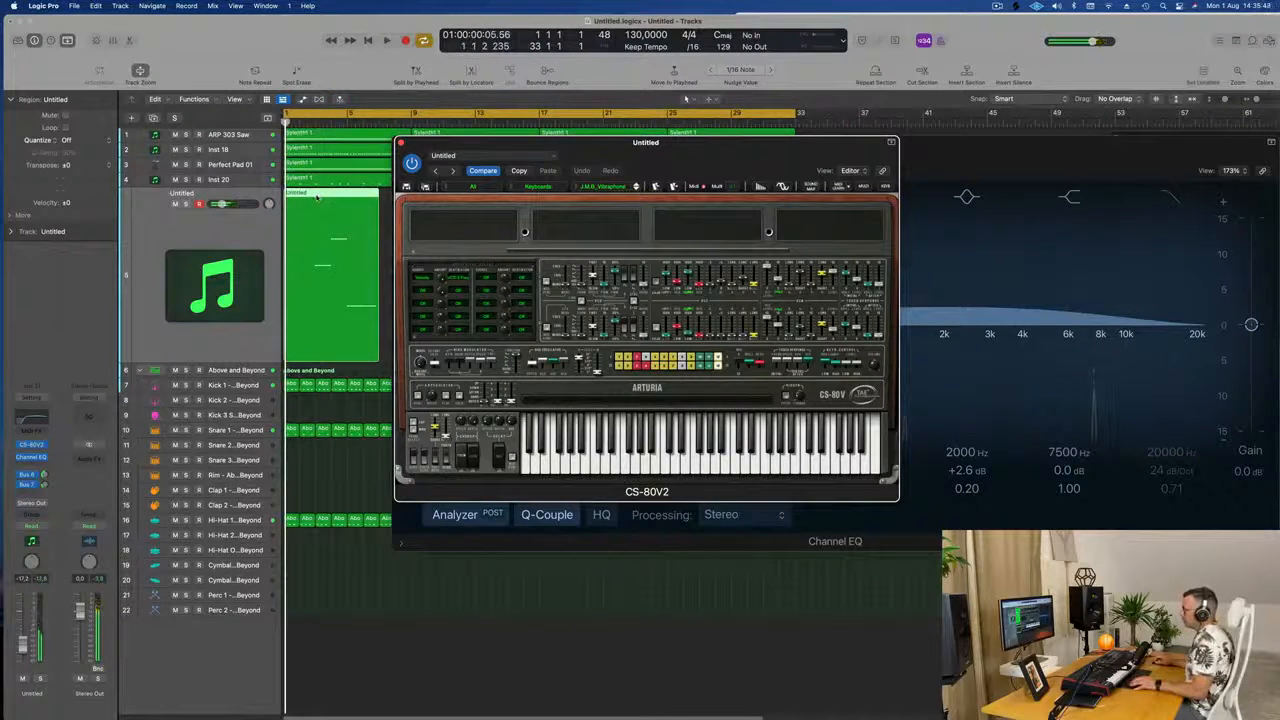
key("space")
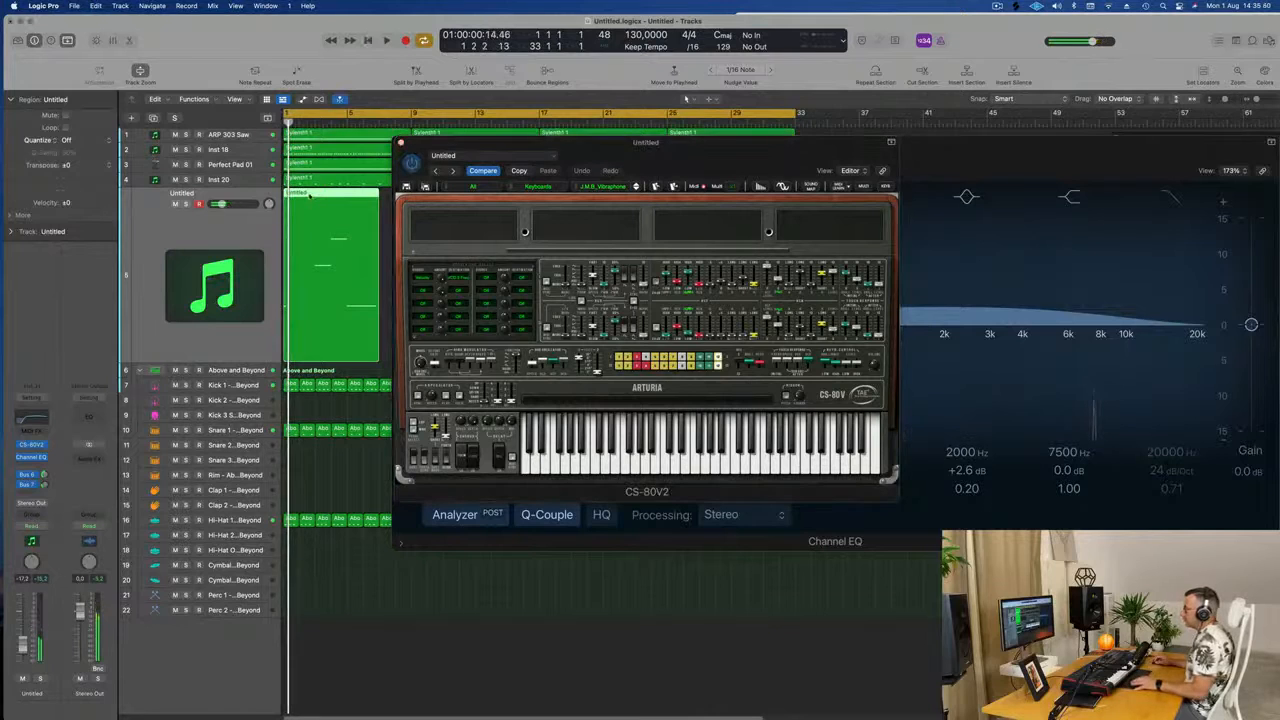
key("space")
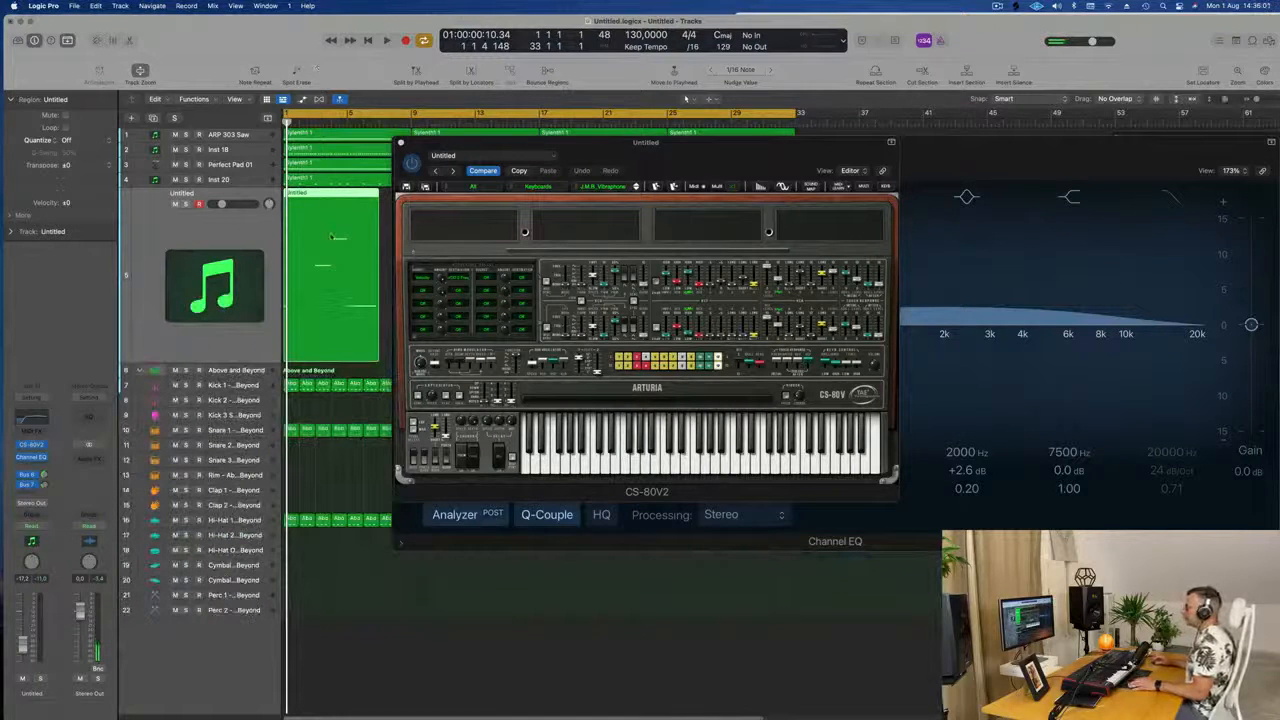
Show the mixer below the arrangement, close the CS-80V2 window and zoom to the recorded melody region.
key("z")
key("x")
key("z")
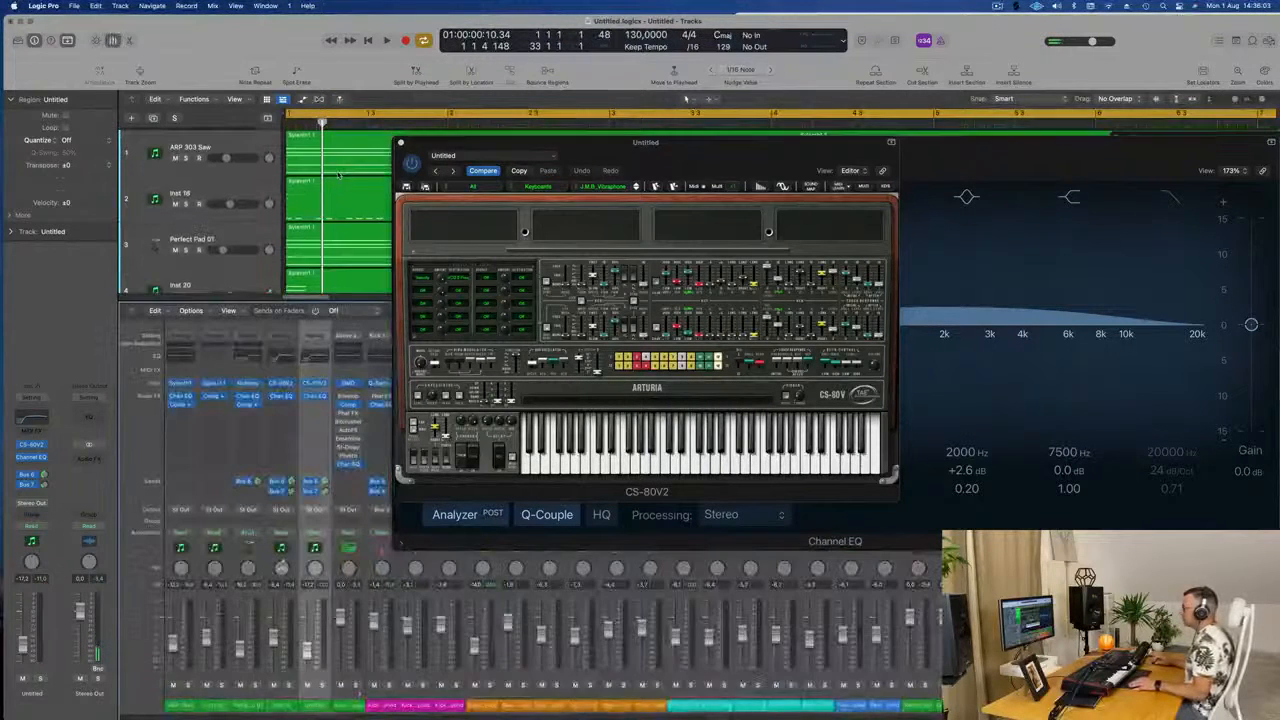
left_click(400, 143)
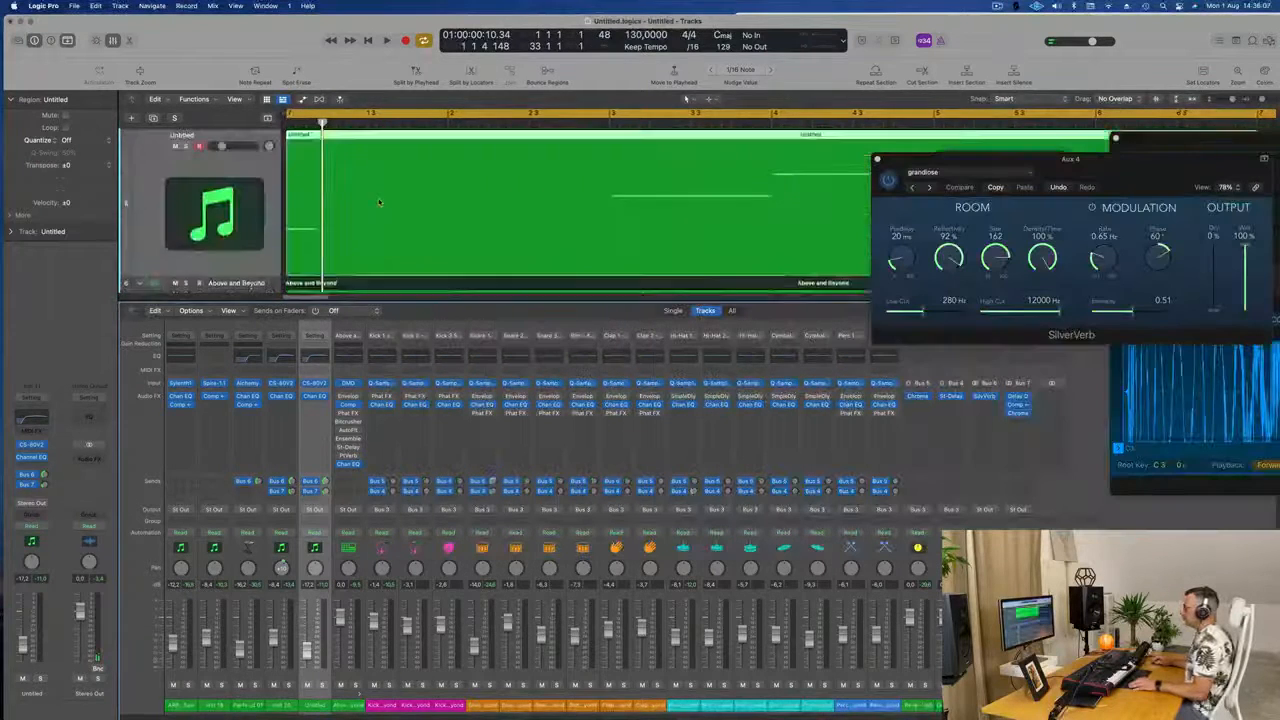
key("z")
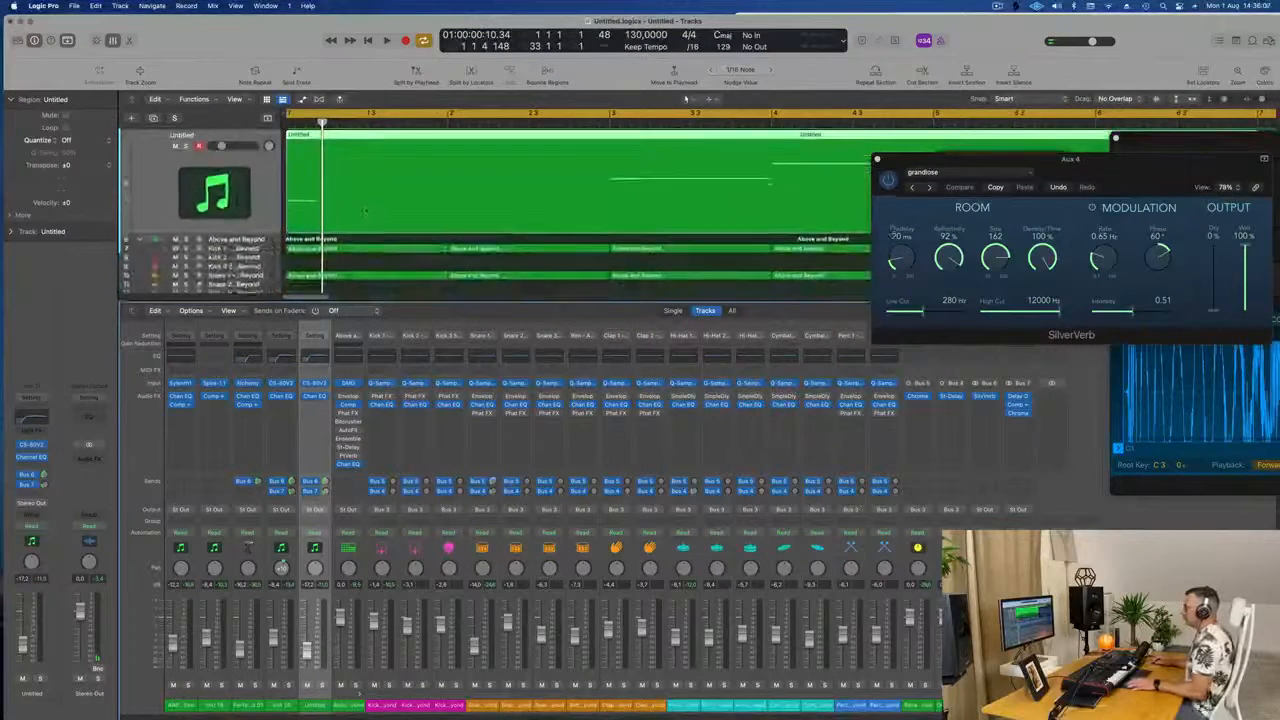
Play back the take, then split the recorded melody at bar 3 and move the four-bar phrase from there to bar 1.
key("space")
key("space")
key("space")
left_click(612, 143)
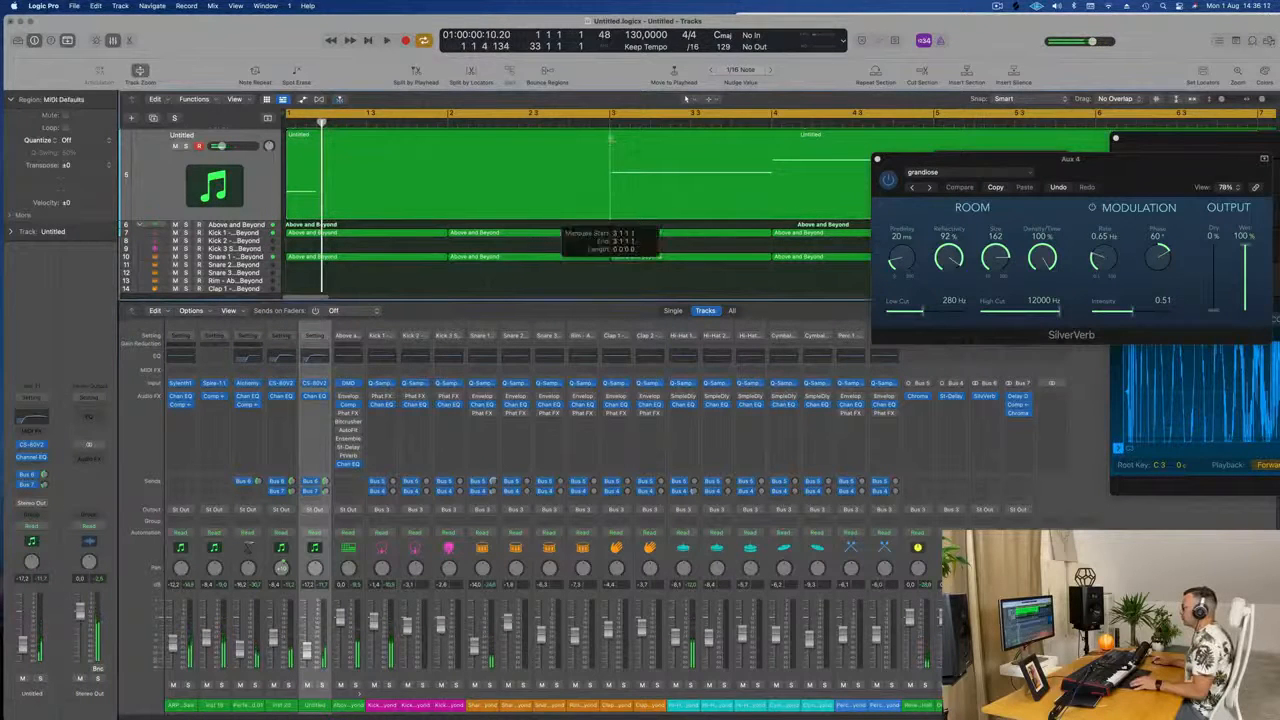
left_click(561, 140)
left_click_drag(561, 140, 405, 156)
key("space")
key("super+Left")
Duplicate the four-bar melody phrase on the Untitled track and place the copy at bar 9.
scroll(488, 171, "up", 5)
scroll(530, 172, "down", 4)
scroll(512, 175, "up", 2)
scroll(506, 183, "down", 3)
scroll(503, 191, "left", 2)
scroll(526, 196, "down", 2)
scroll(520, 198, "down", 2)
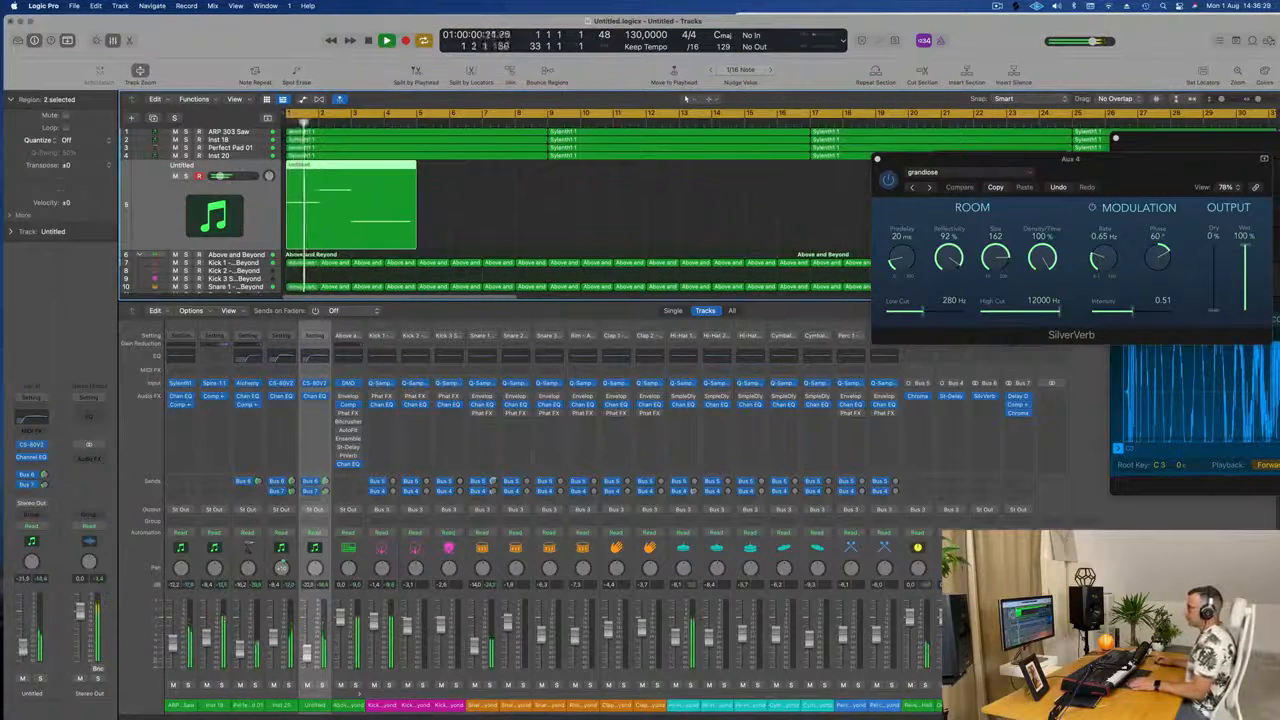
scroll(457, 203, "down", 2)
left_click(406, 218)
left_click(340, 228)
key("super+r")
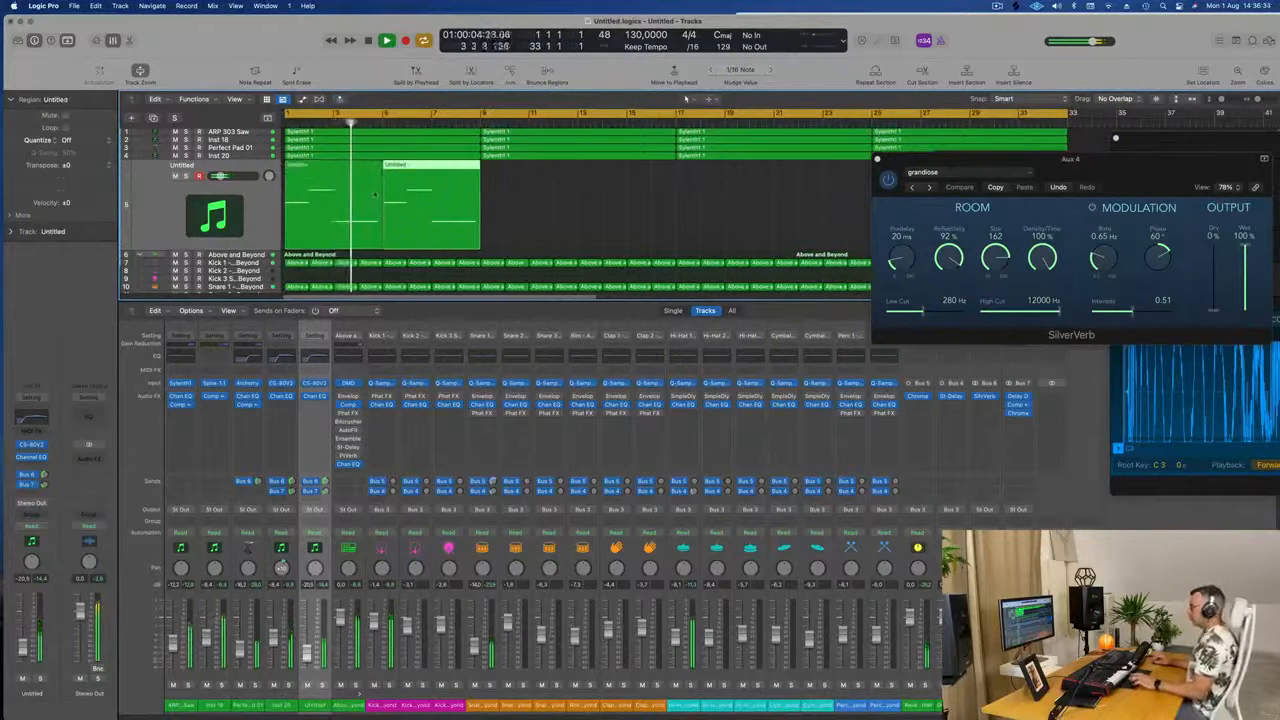
left_click_drag(432, 170, 525, 181)
key("super+Left")
key("super+Left")
key("super+Left")
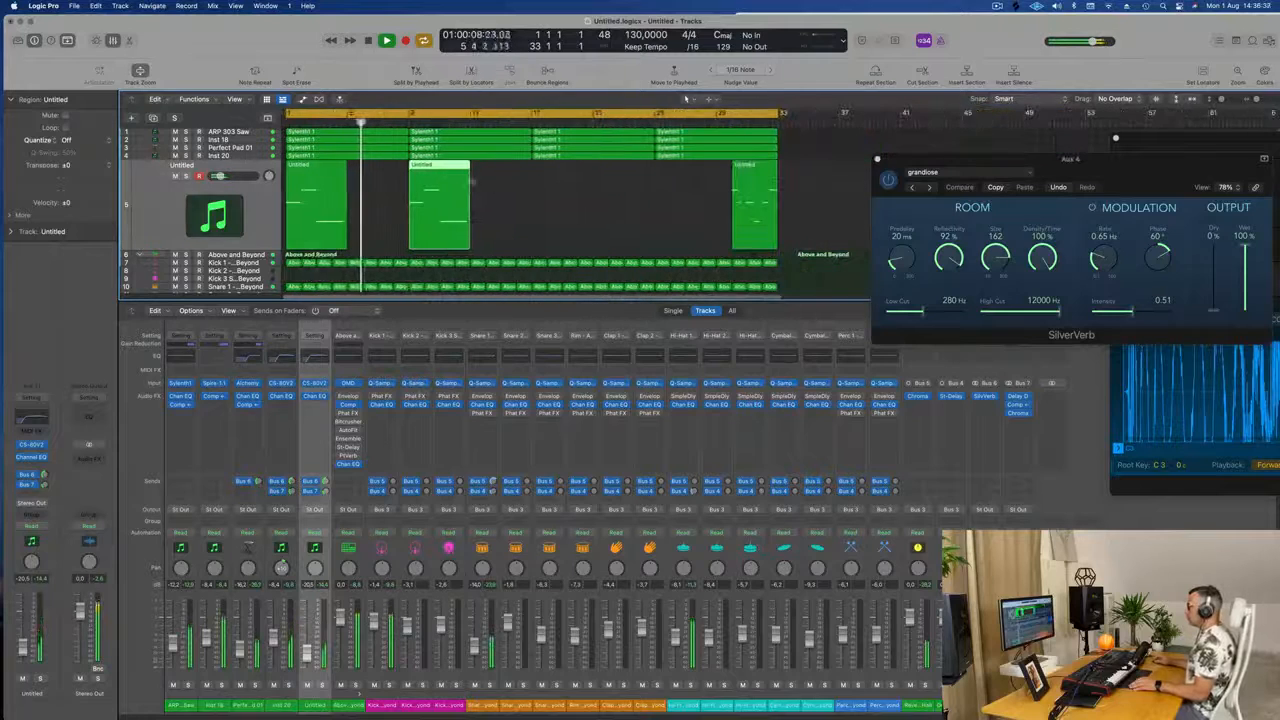
Audition and delete the leftover melody region near bar 30, then copy the two phrases to bars 17 and 25.
left_click(730, 125)
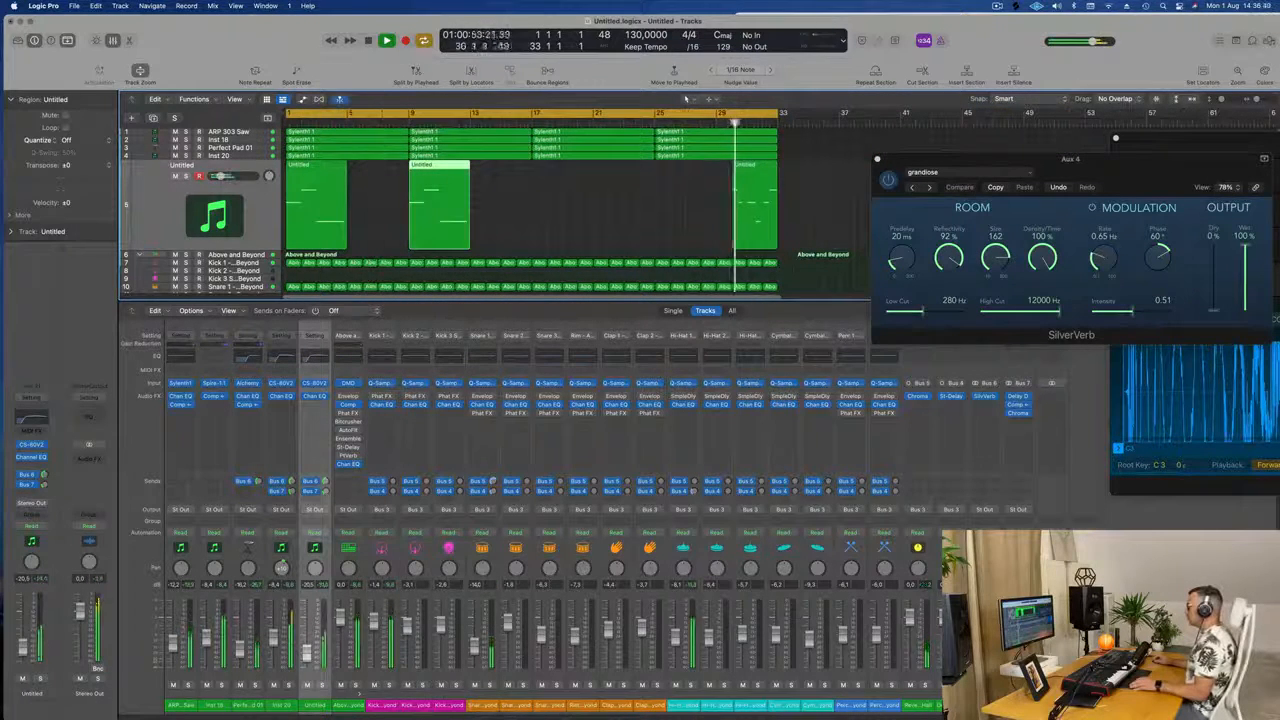
left_click(745, 211)
key("Delete")
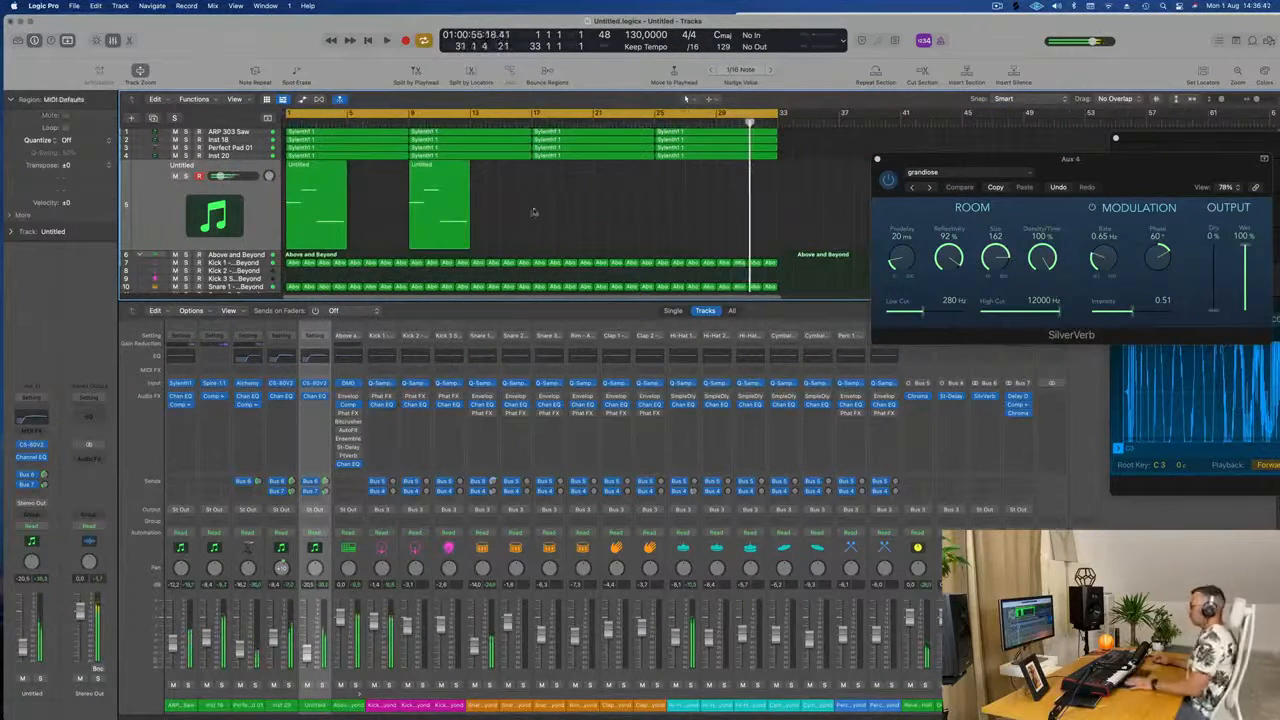
mouse_move(516, 220)
left_mouse_down()
mouse_move(297, 202)
mouse_move(335, 175)
mouse_move(505, 208)
left_mouse_up()
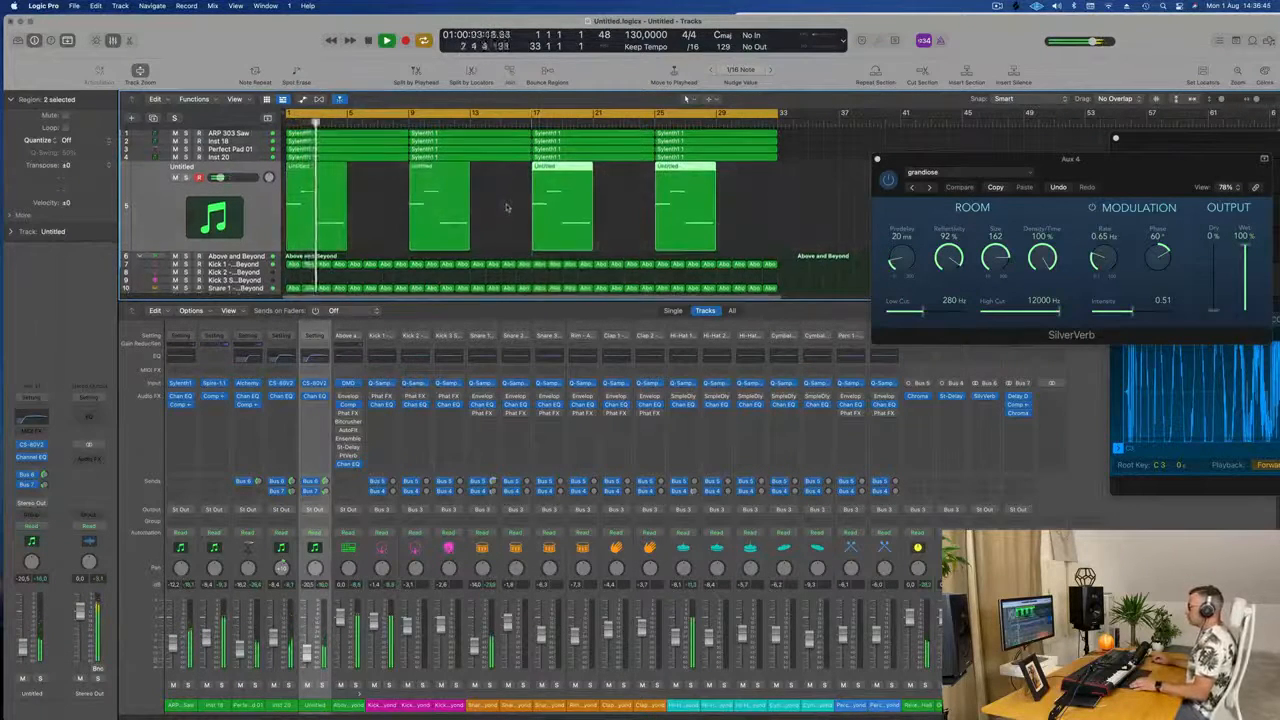
Hide the mixer, enlarge the track heights and select all four melody regions on the Untitled track.
scroll(507, 208, "down", 1)
key("x")
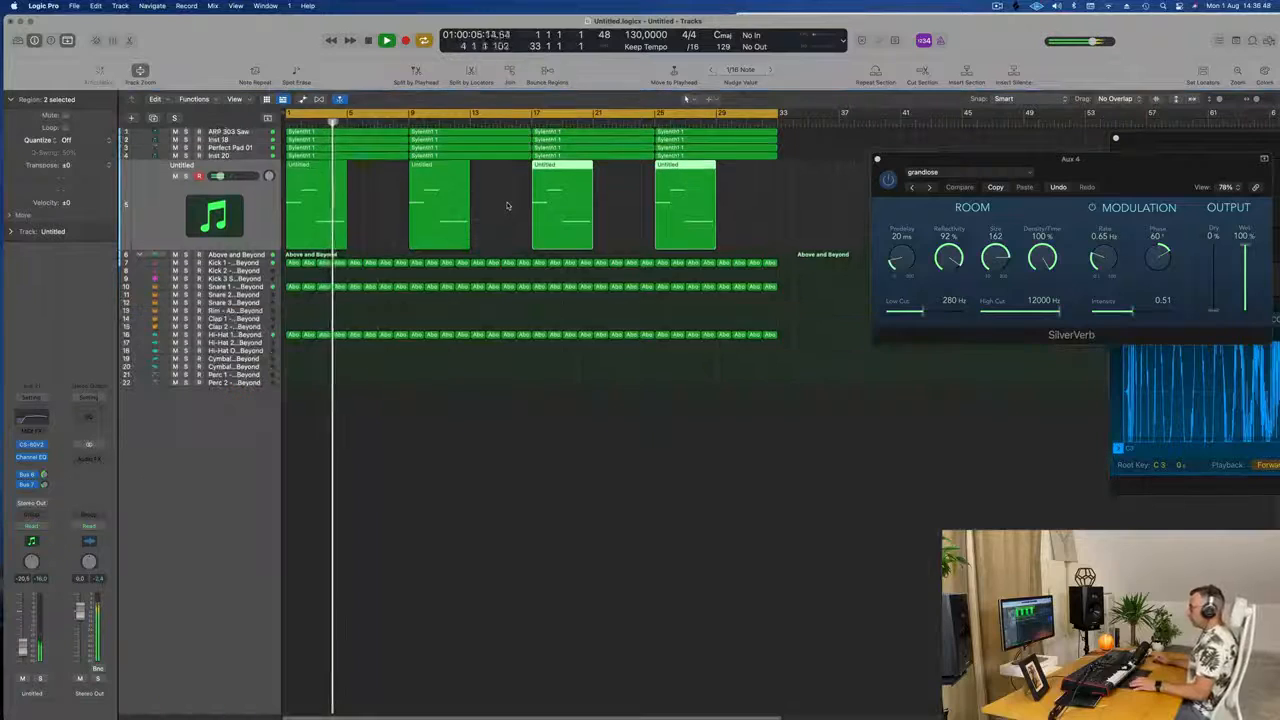
scroll(457, 508, "up", 4)
scroll(457, 508, "up", 3)
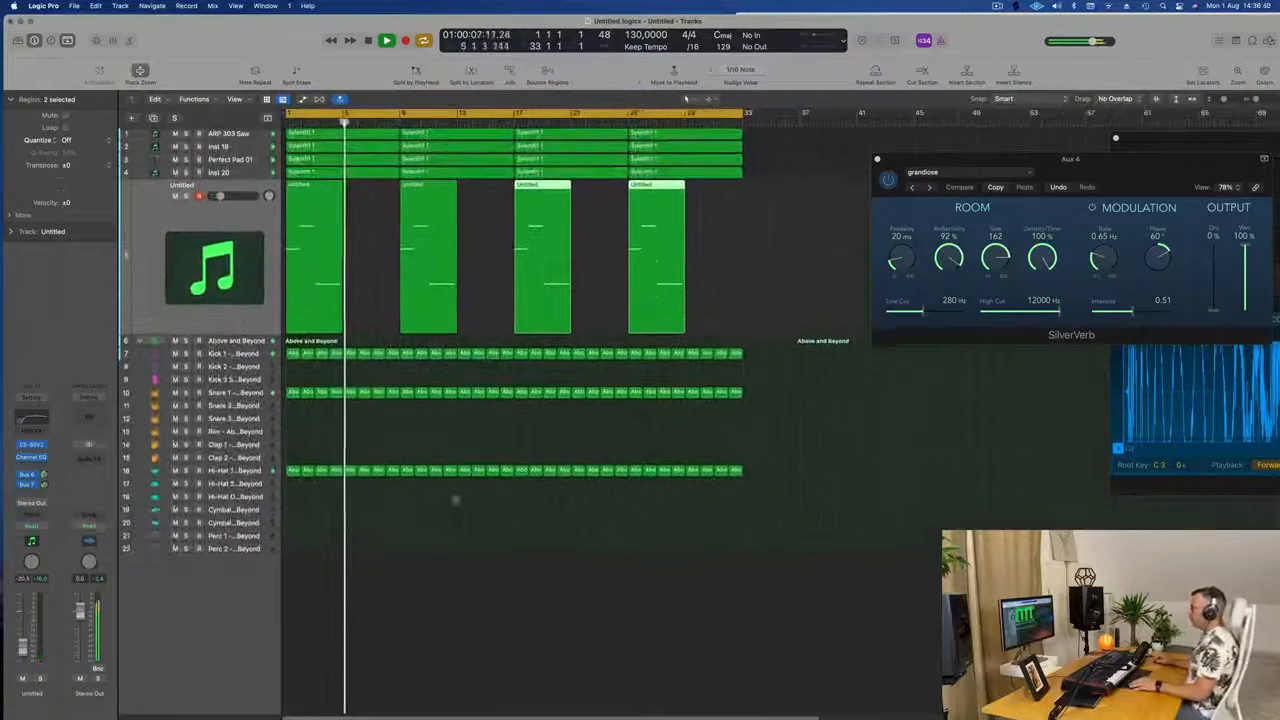
scroll(363, 243, "up", 1)
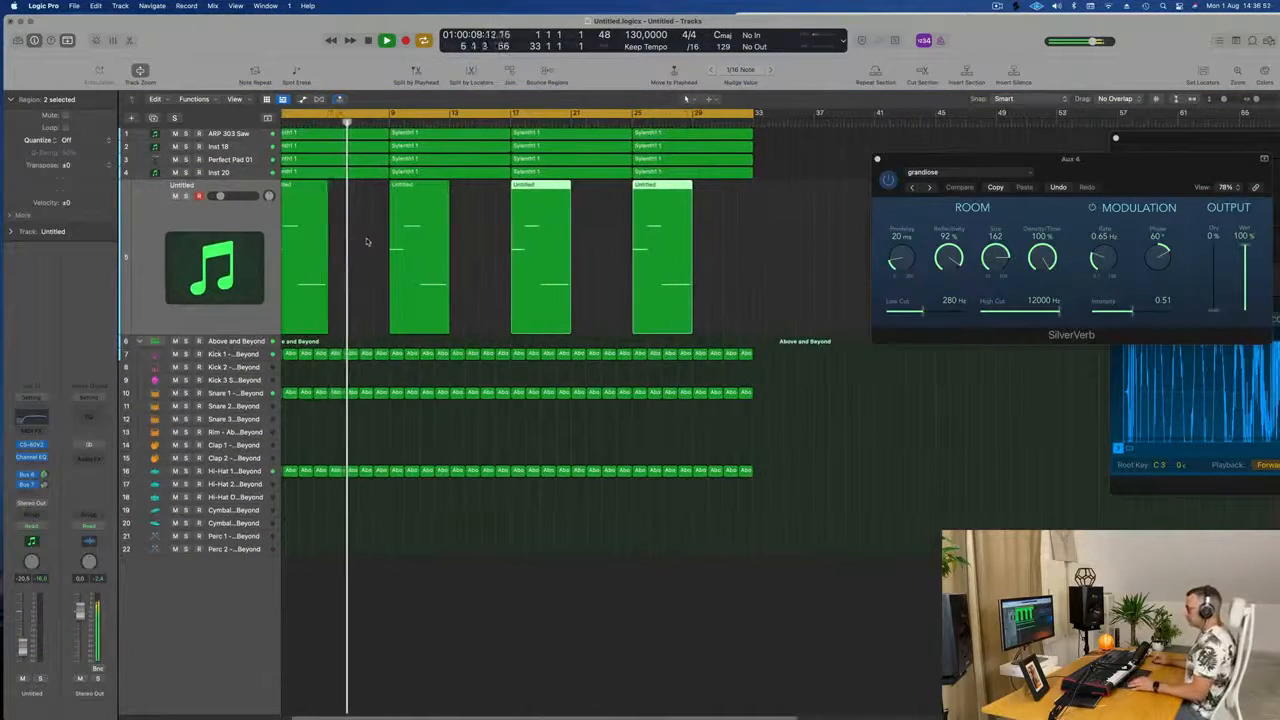
scroll(371, 243, "left", 1)
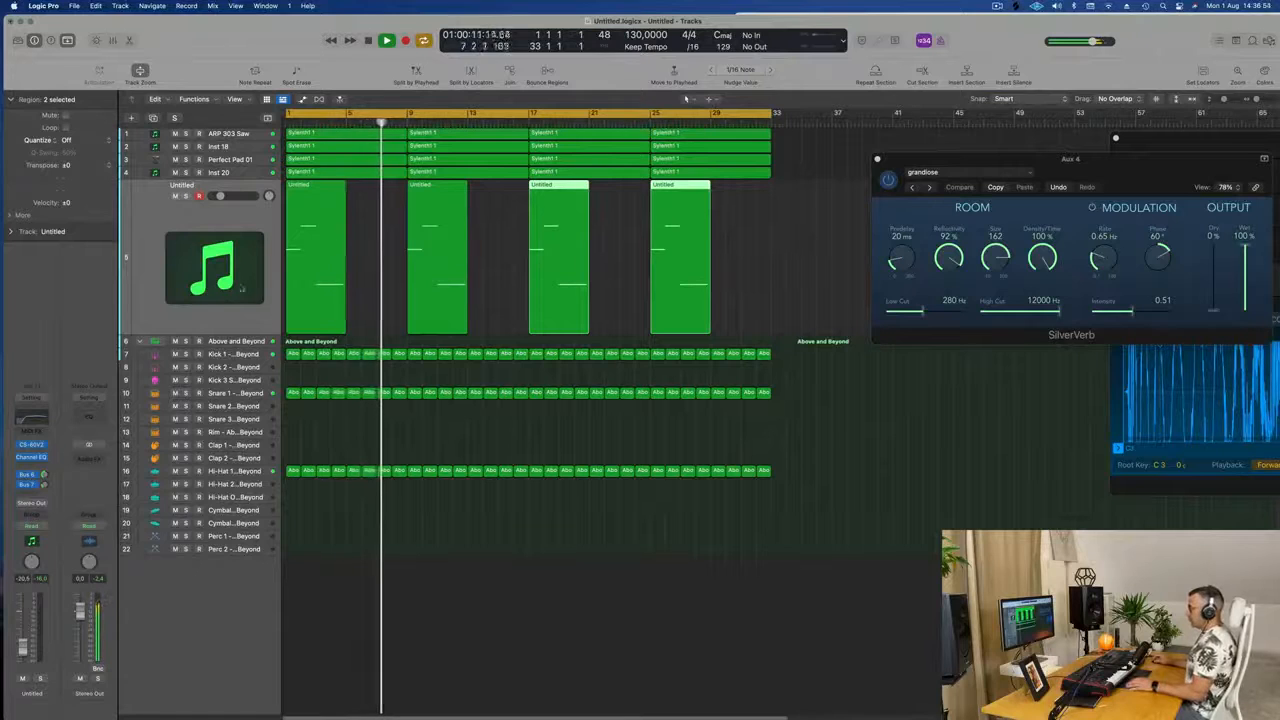
left_click(166, 219)
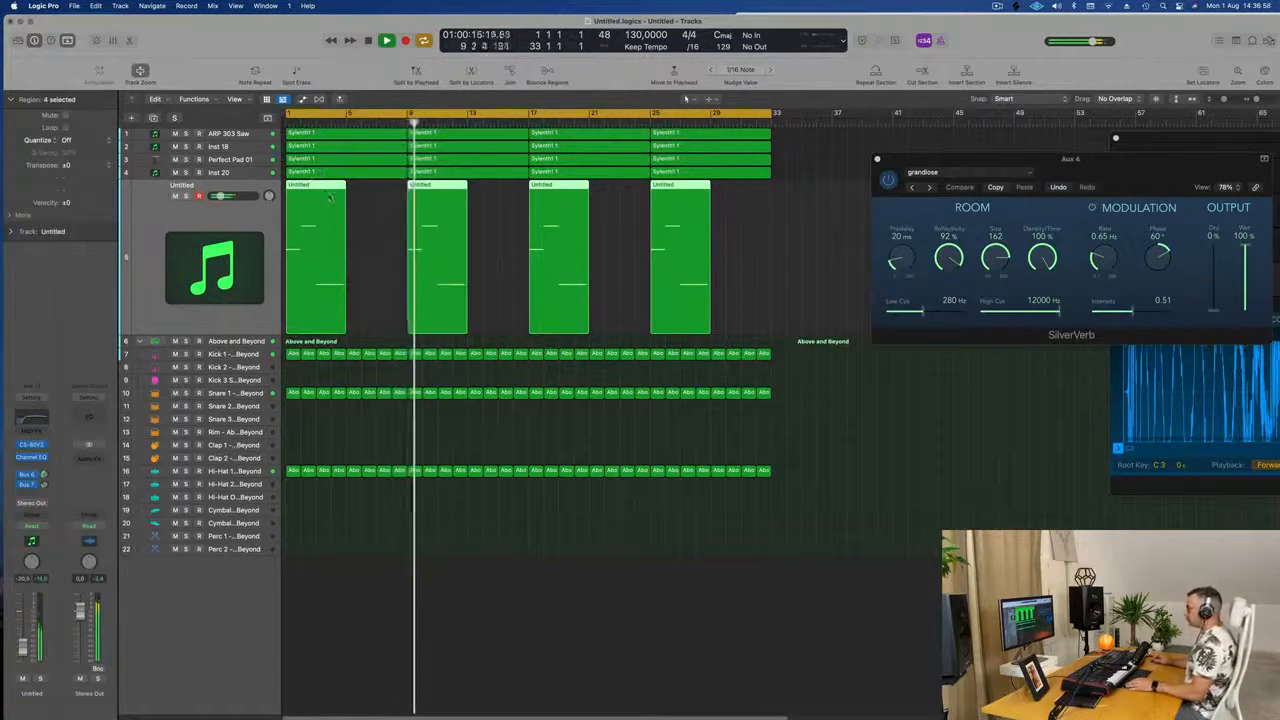
key("space")
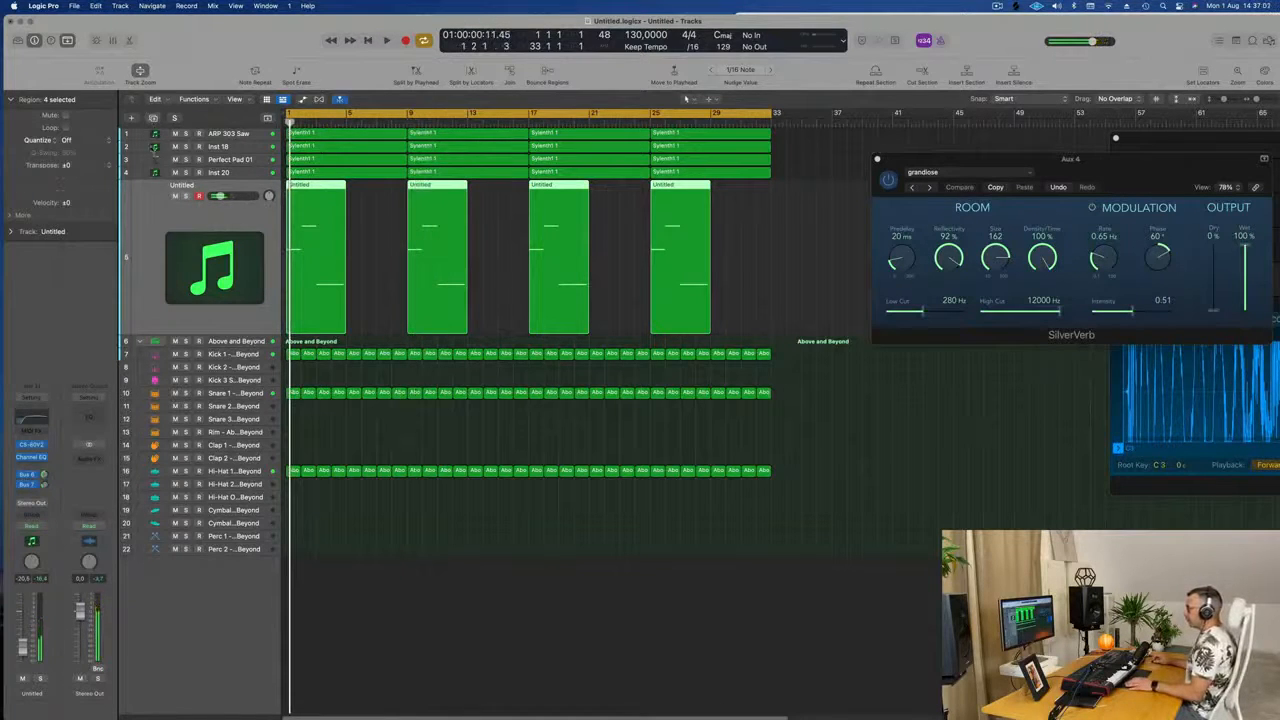
Duplicate the Untitled track with its CS-80V2 instrument and copy the first melody phrase onto it at bar 5.
key("super+d")
left_click_drag(310, 190, 376, 200)
key("space")
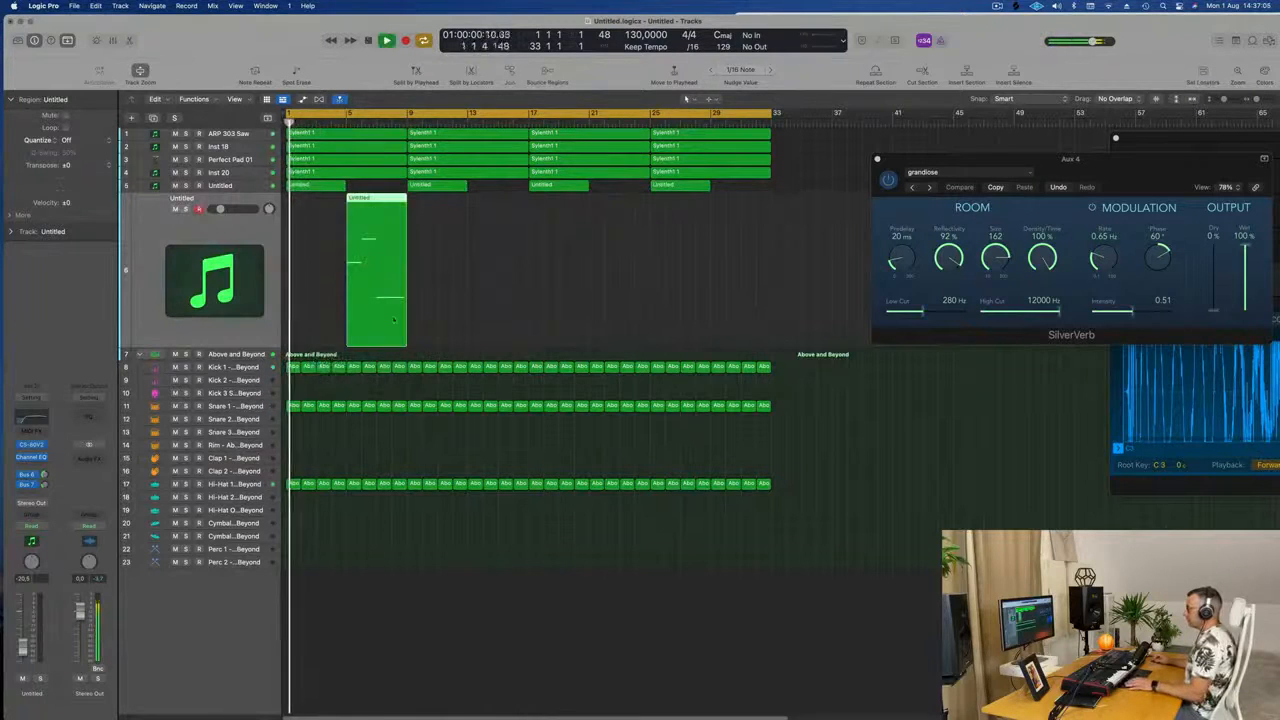
In the copied region's piano roll, delete the last two notes and stretch the remaining note to bar 9.
double_click(376, 200)
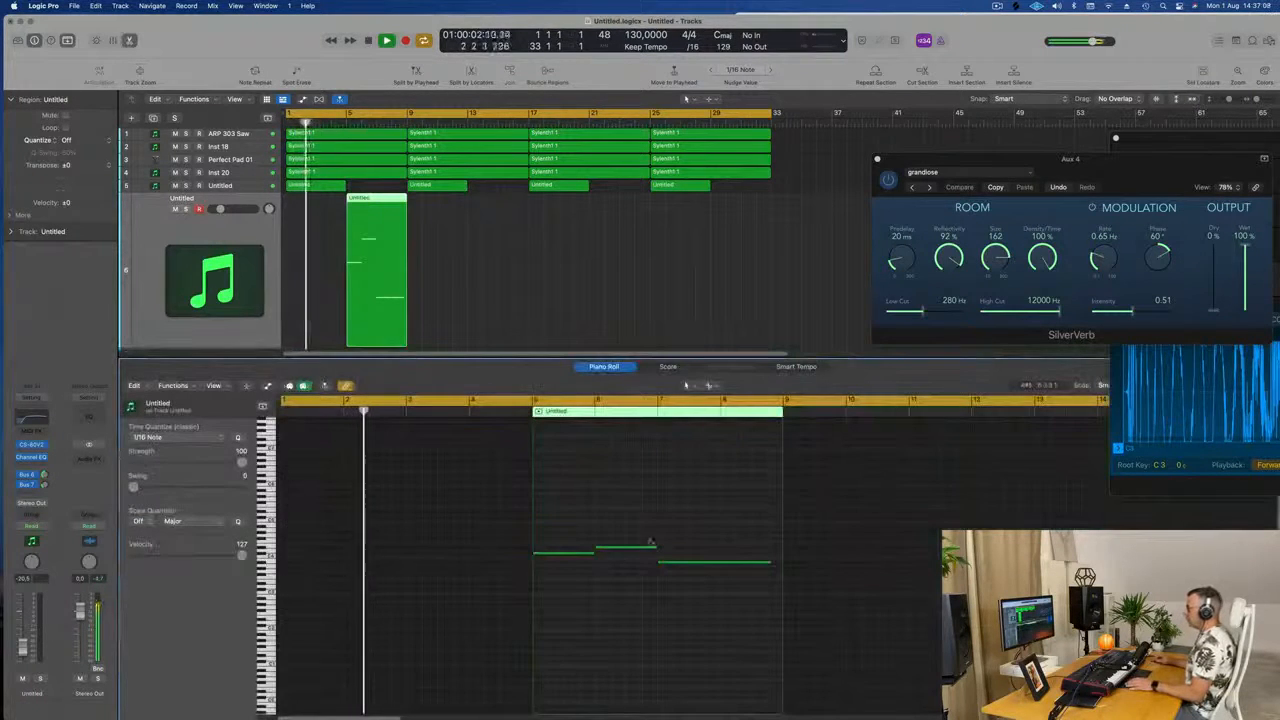
key("Delete")
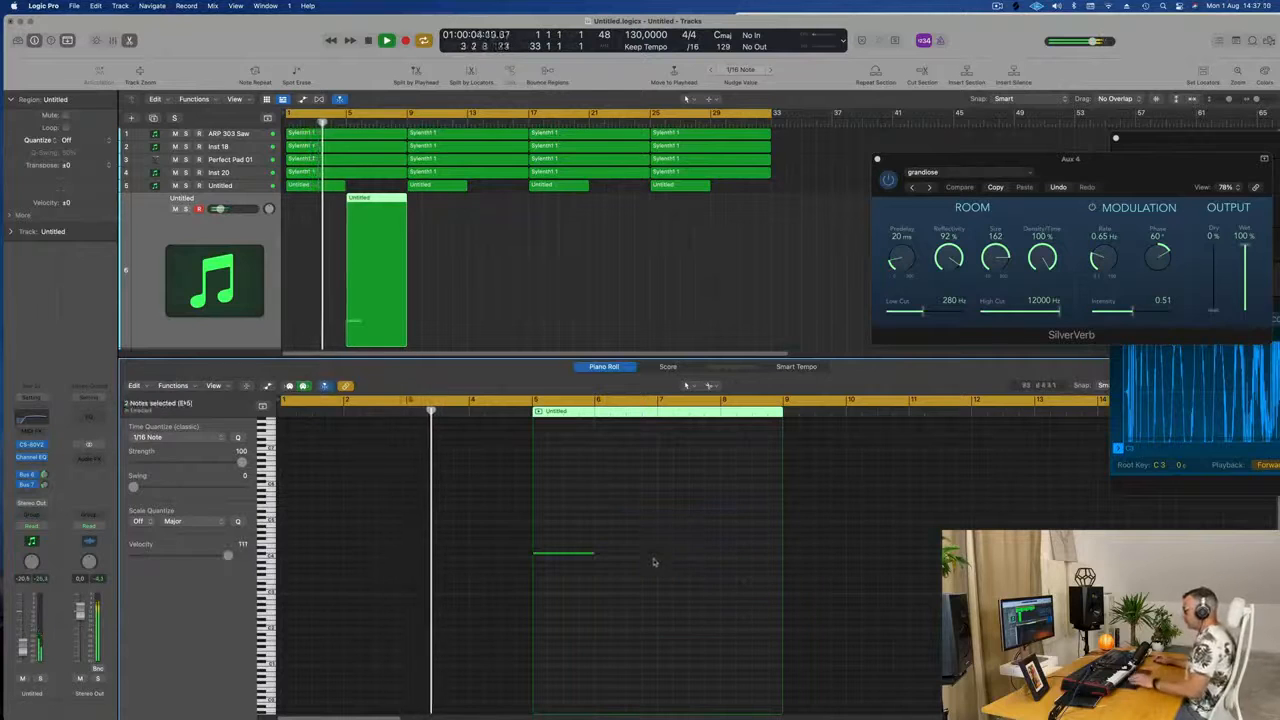
left_click_drag(592, 551, 784, 557)
key("Return")
left_click(161, 260)
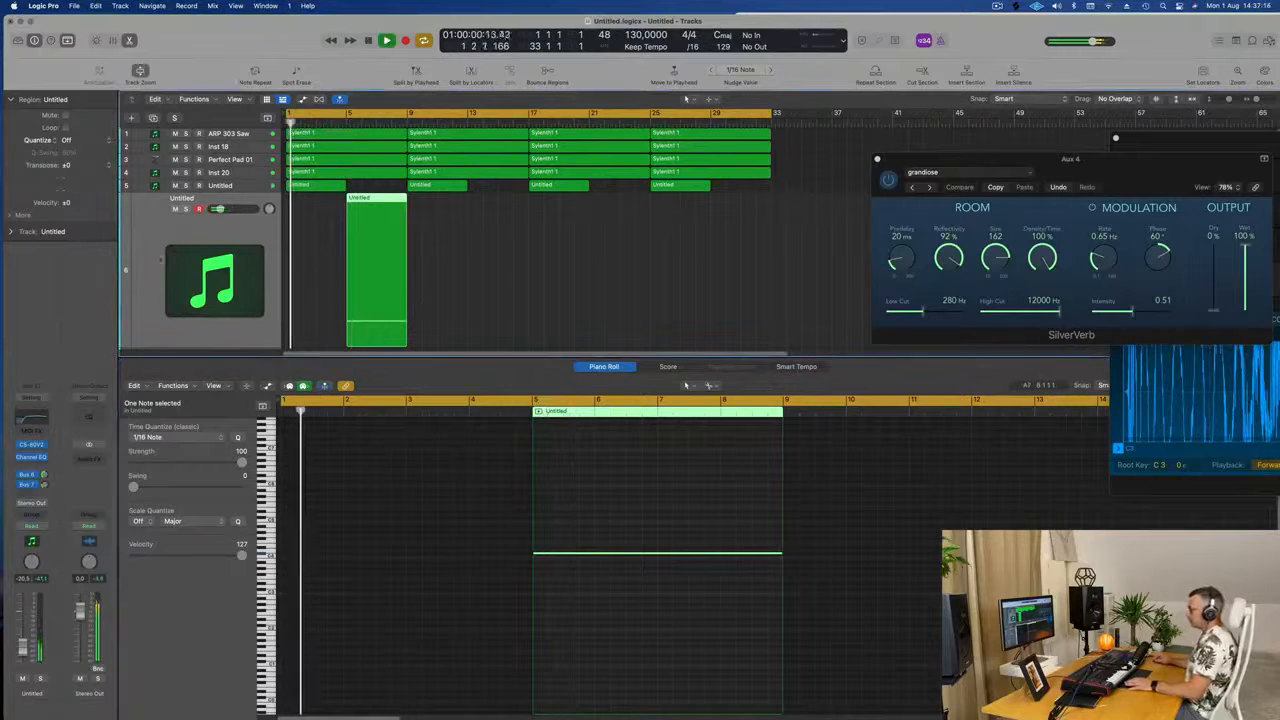
Open the duplicated track's CS-80V2, load the Ambient preset C.P_Amb-works2 and move its window clear of the new region.
left_click(31, 444)
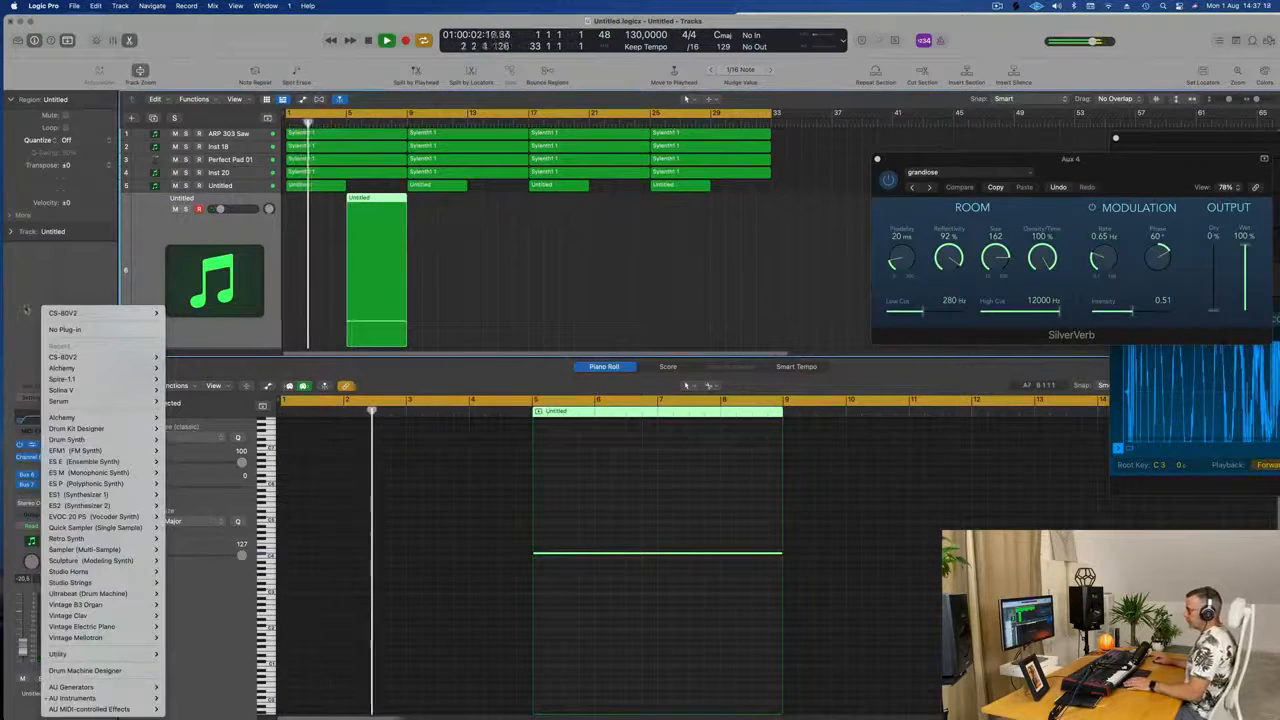
left_click(32, 443)
left_click(32, 445)
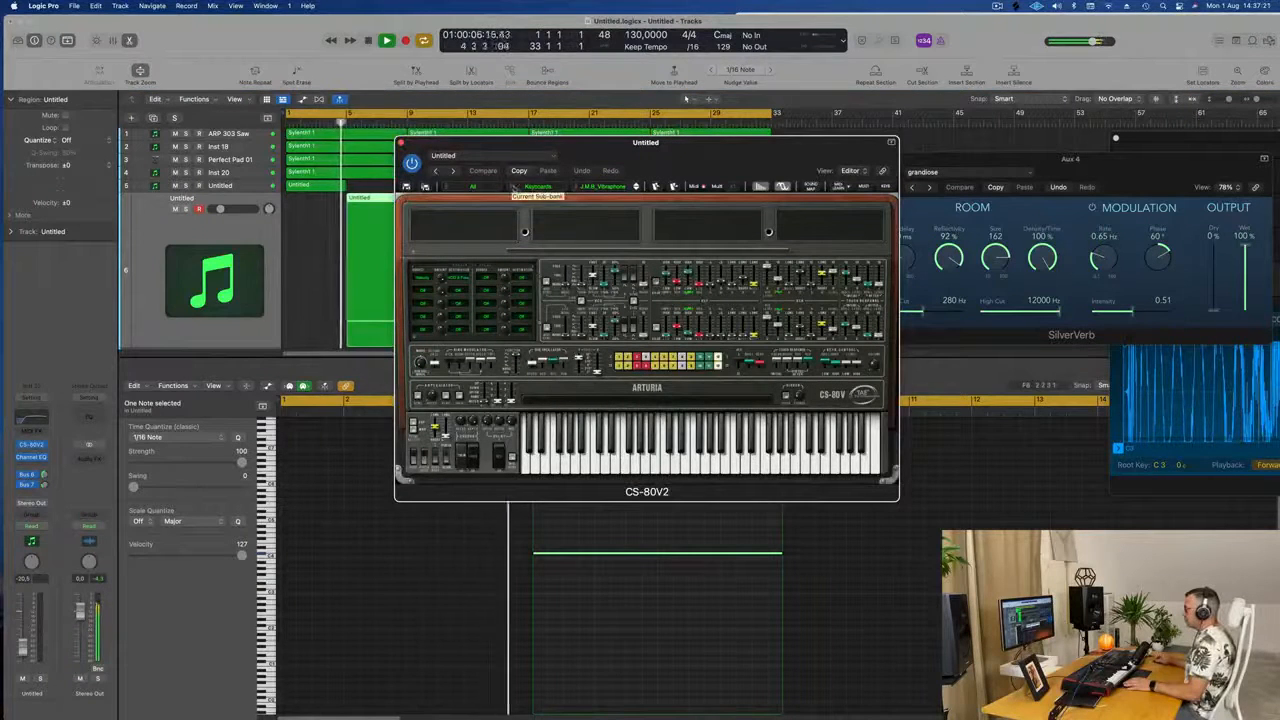
left_click(512, 189)
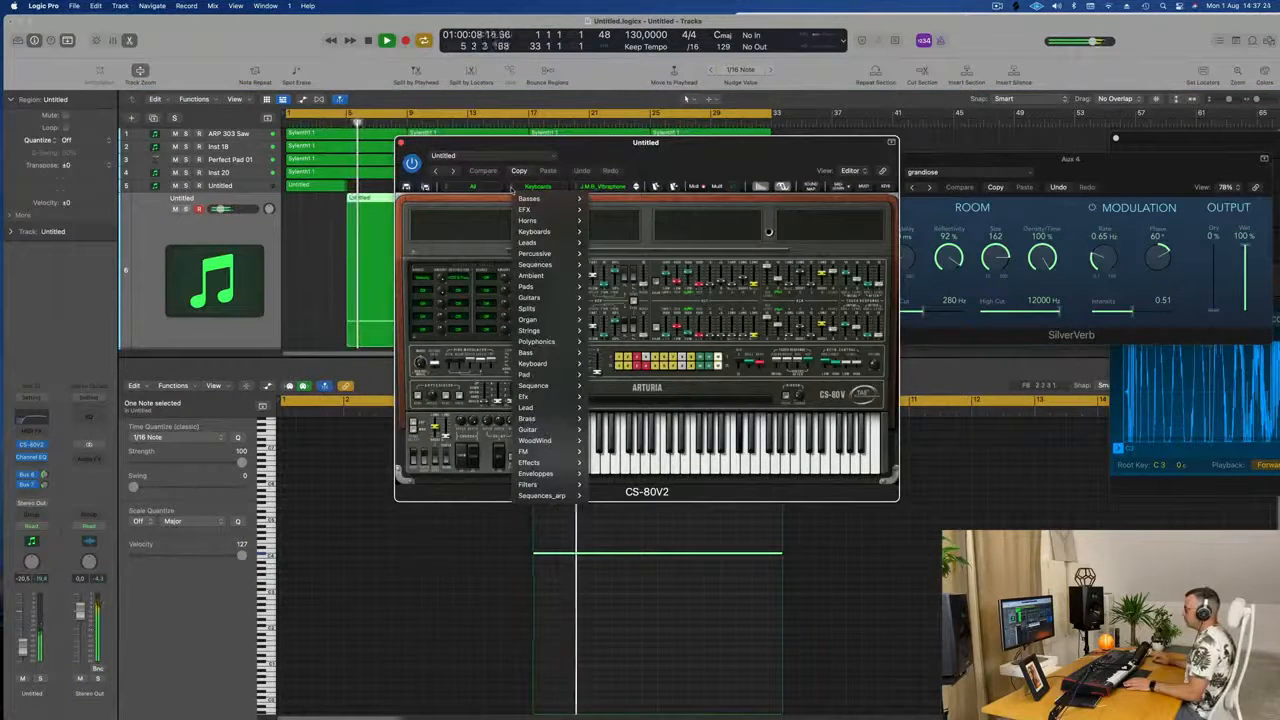
mouse_move(536, 287)
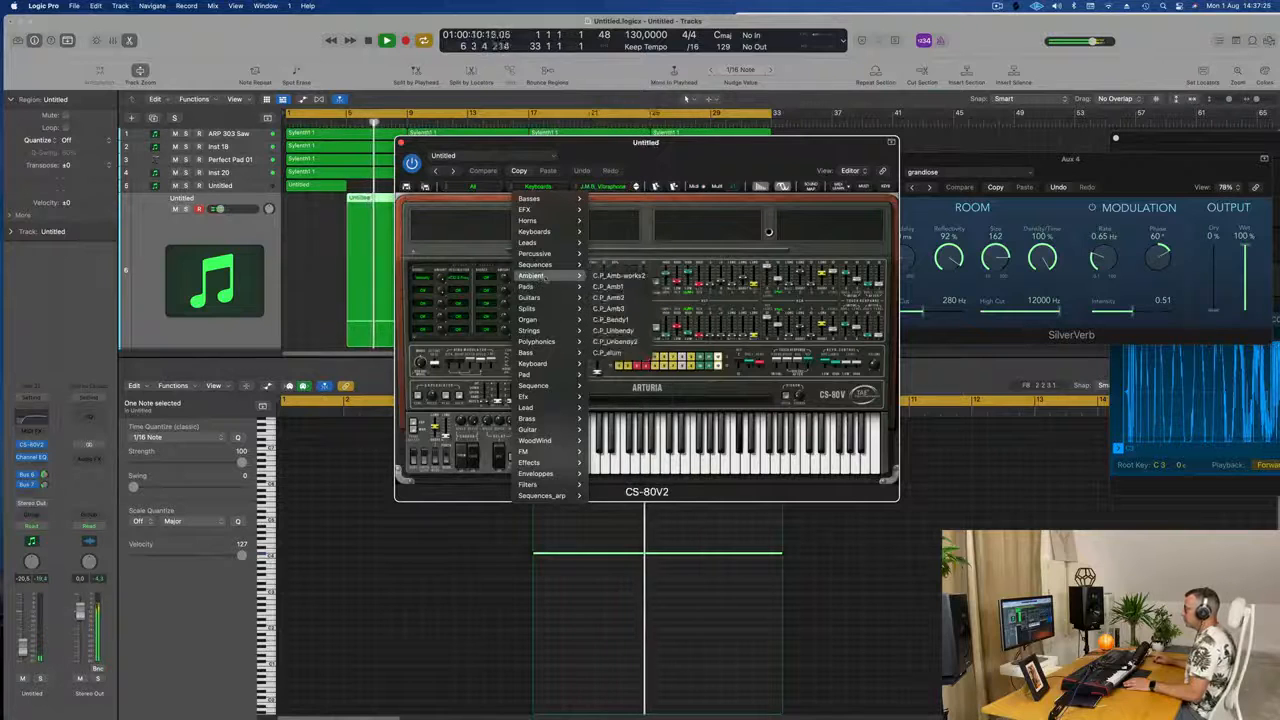
left_click(615, 266)
left_click_drag(643, 152, 786, 153)
key("Return")
Set the cycle range to start at bar 5 and play the sustained note with the new sound.
left_click(352, 121)
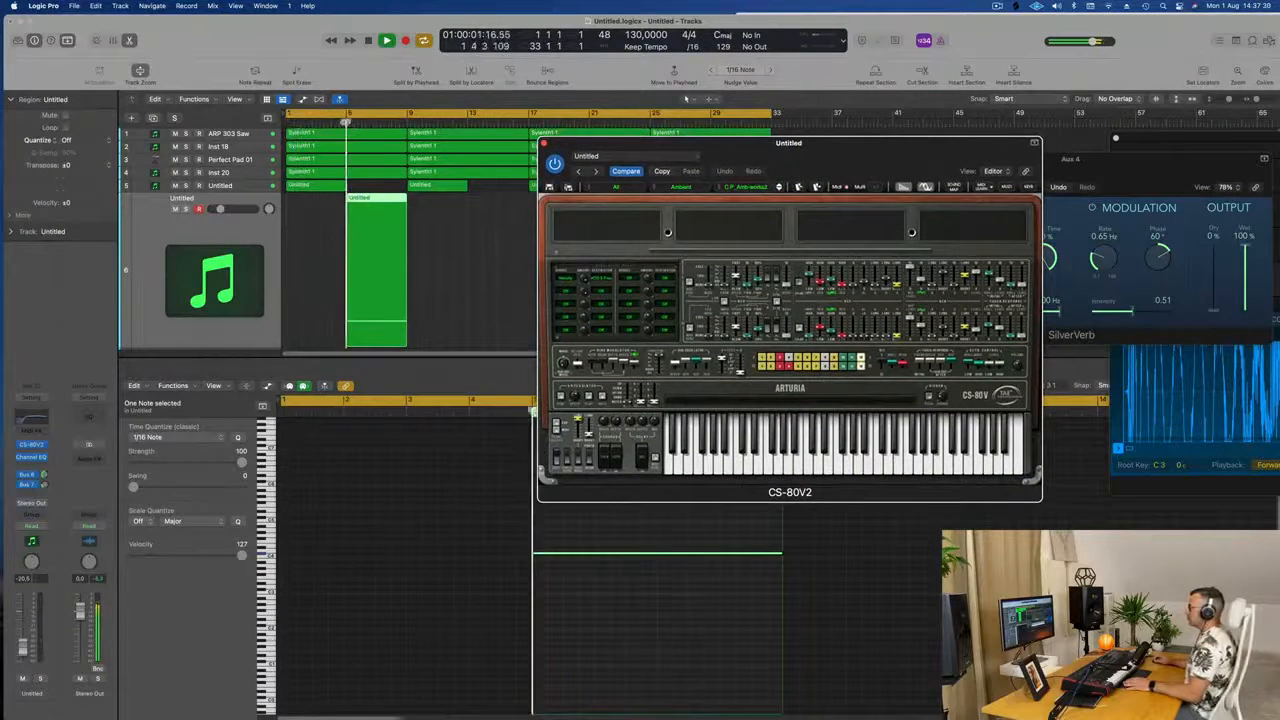
key("Return")
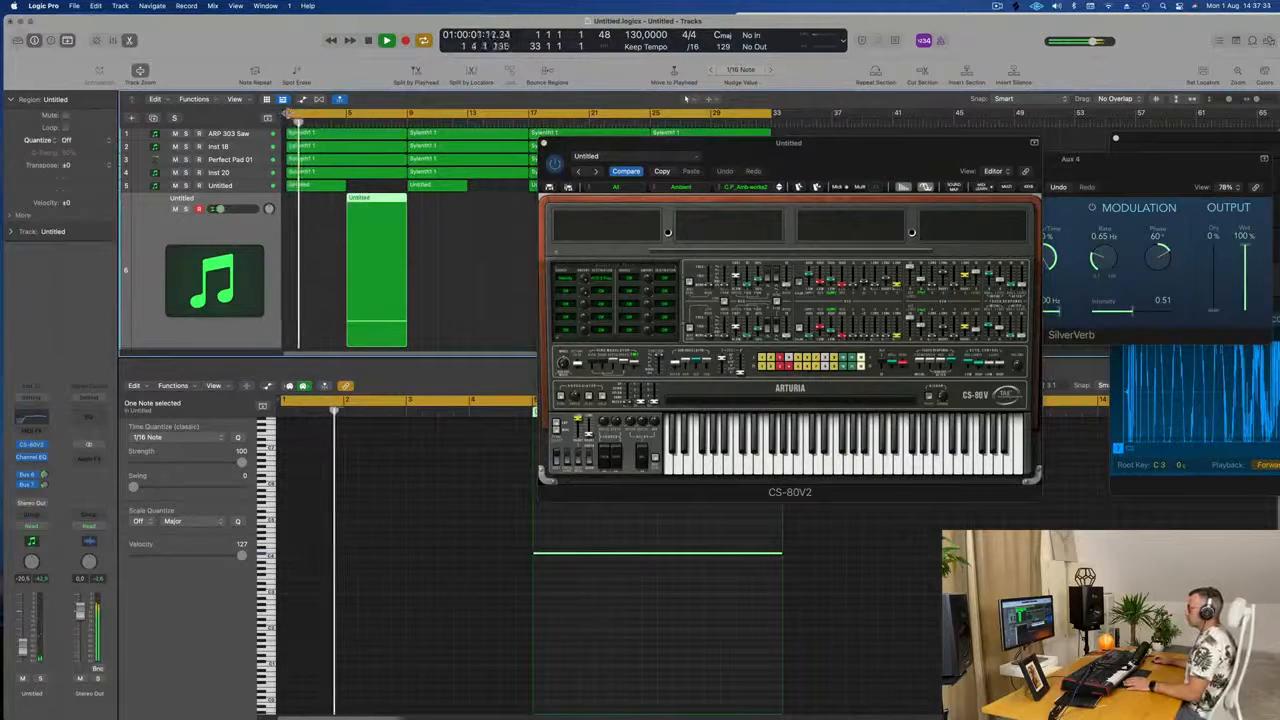
left_click_drag(291, 112, 347, 113)
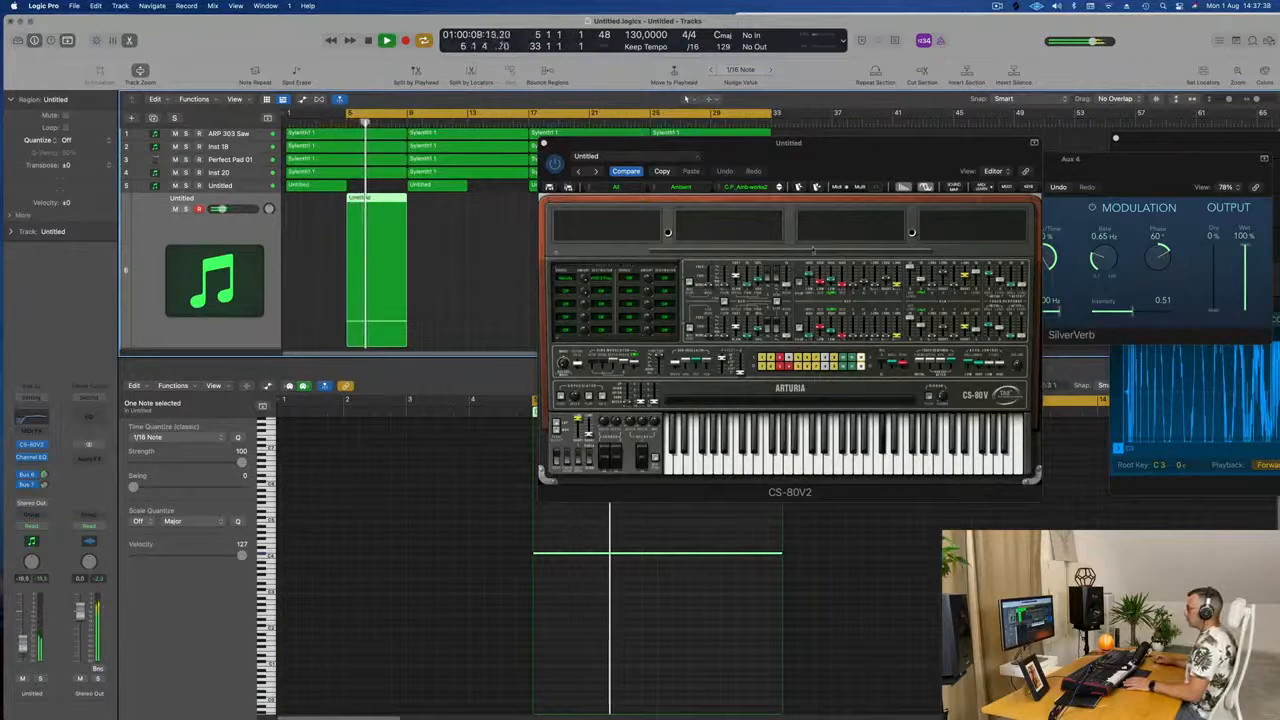
Audition further Ambient presets such as C.P_Amb3, C.P_Bendy1 and C.P_Unbendy, raising the duplicated track's level to -12.2 dB.
left_click(778, 187)
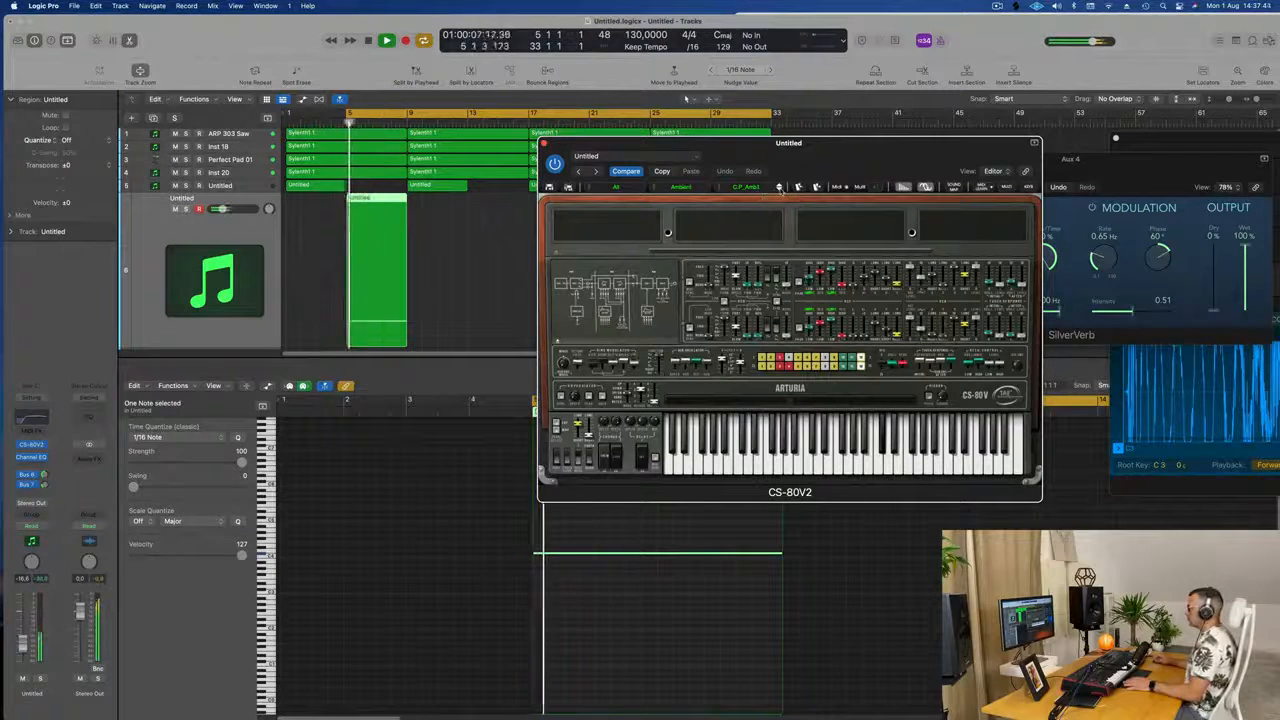
key("space")
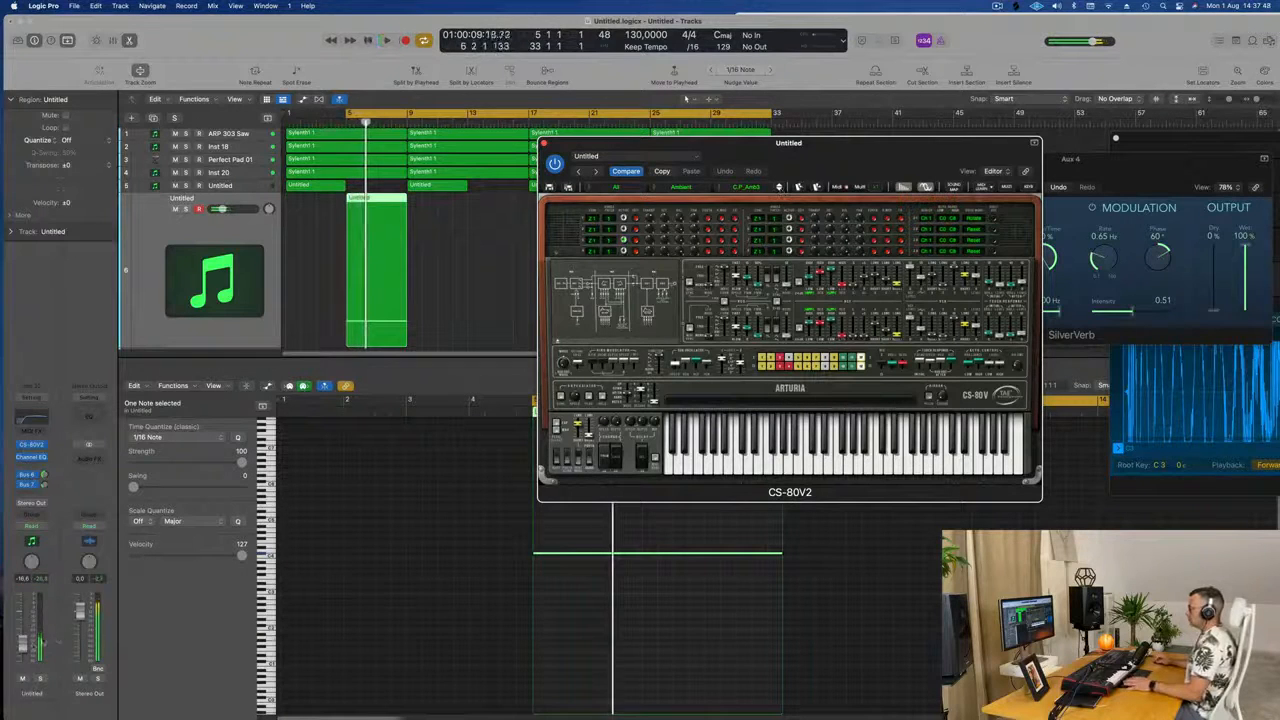
left_click(23, 645)
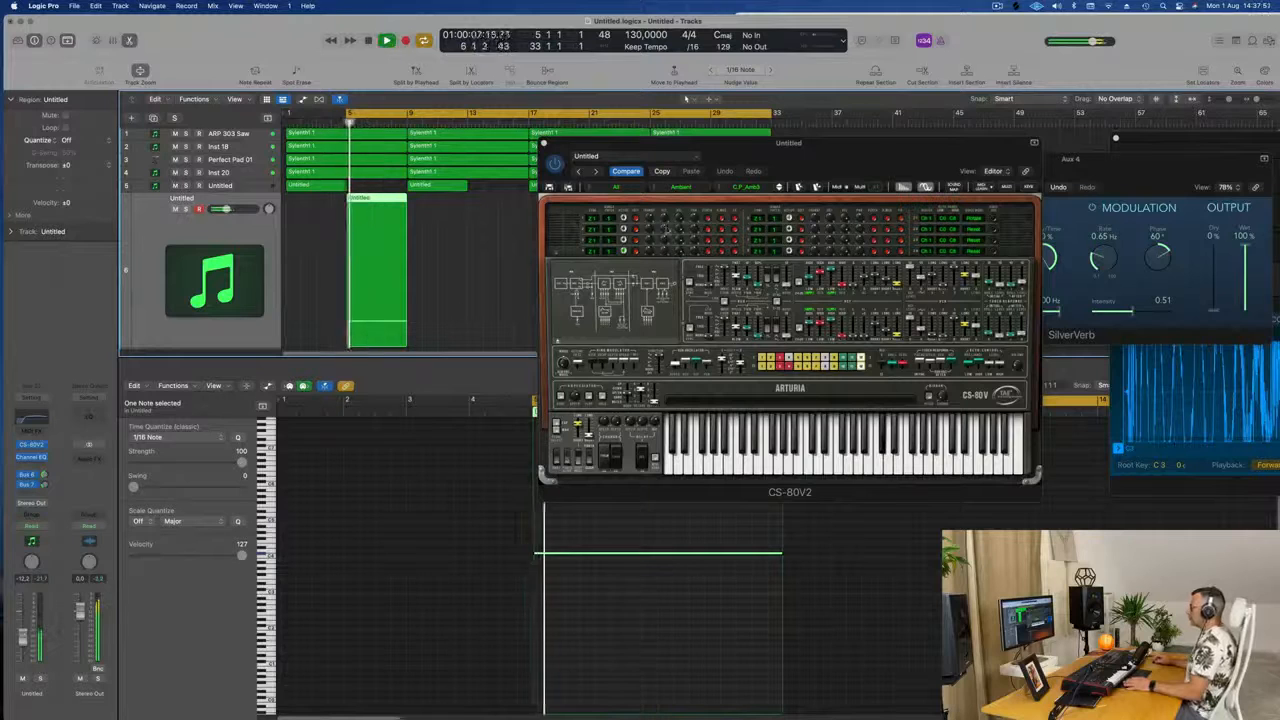
left_click(779, 189)
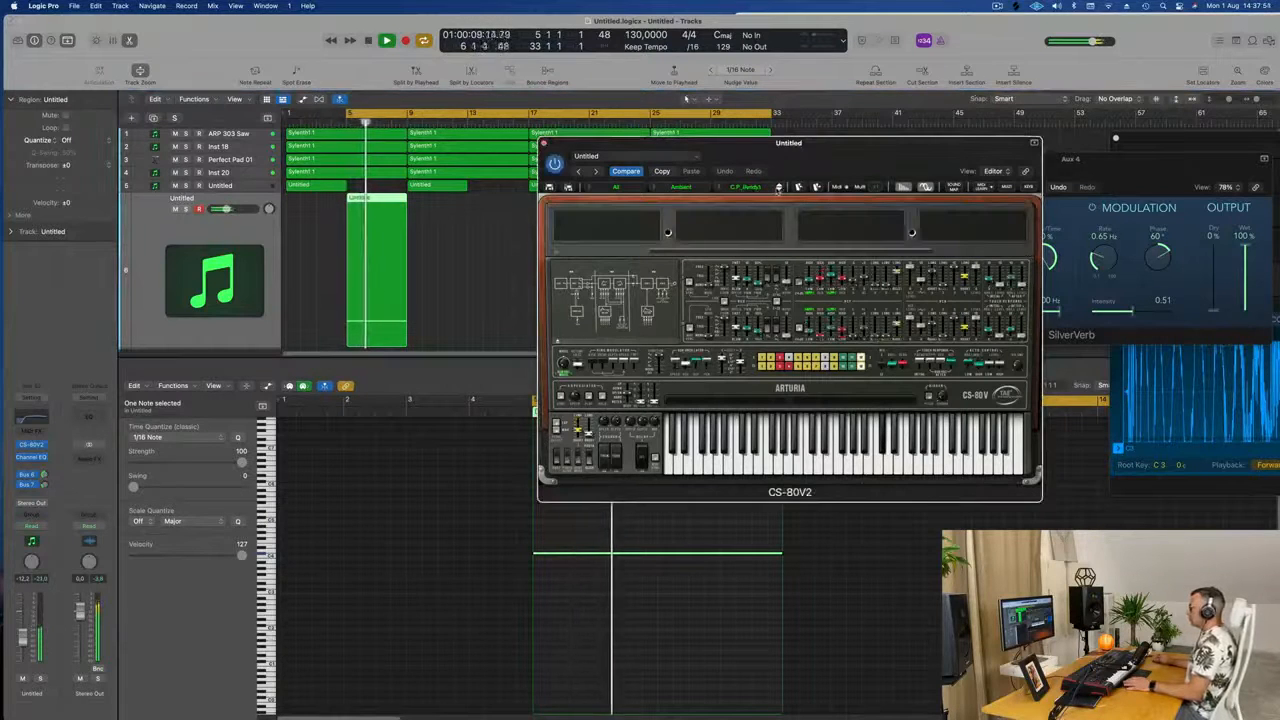
key("space")
left_click_drag(811, 156, 772, 177)
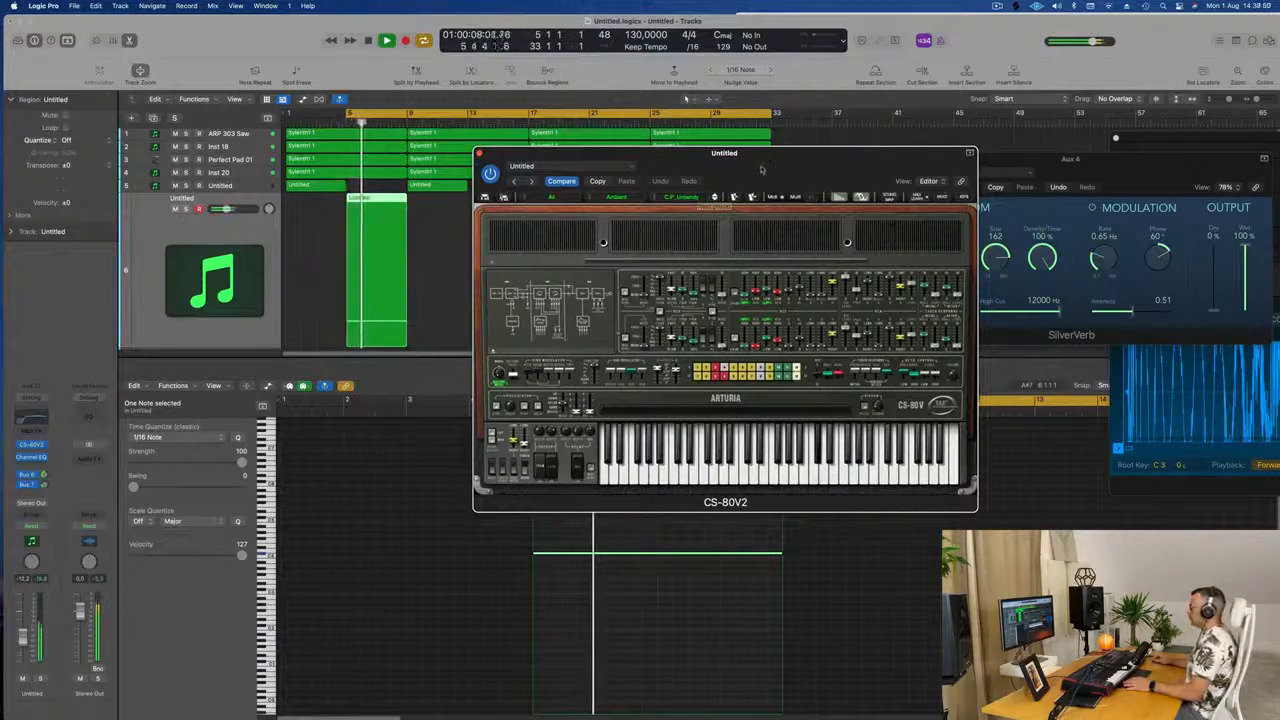
left_click_drag(761, 170, 903, 135)
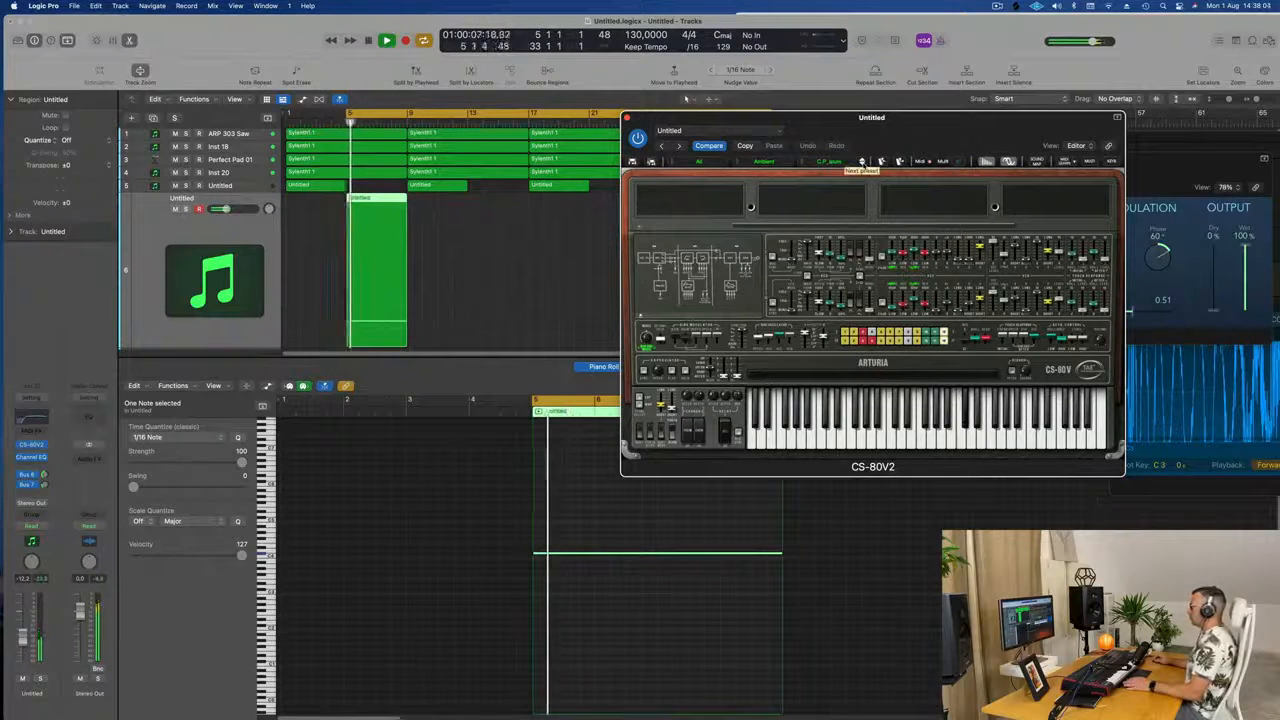
Load the Strings preset K.U_BriteSyn in the CS-80V2 and restart playback to hear the sustained note.
left_click(740, 162)
mouse_move(752, 272)
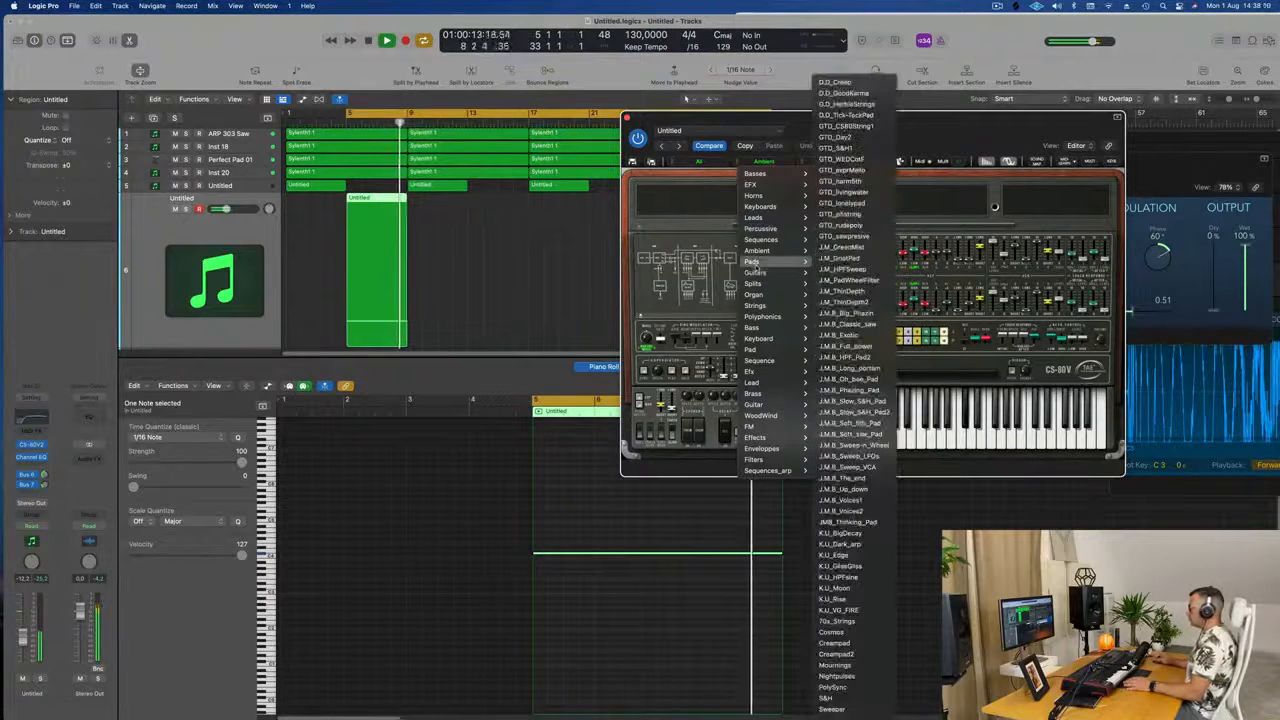
mouse_move(758, 317)
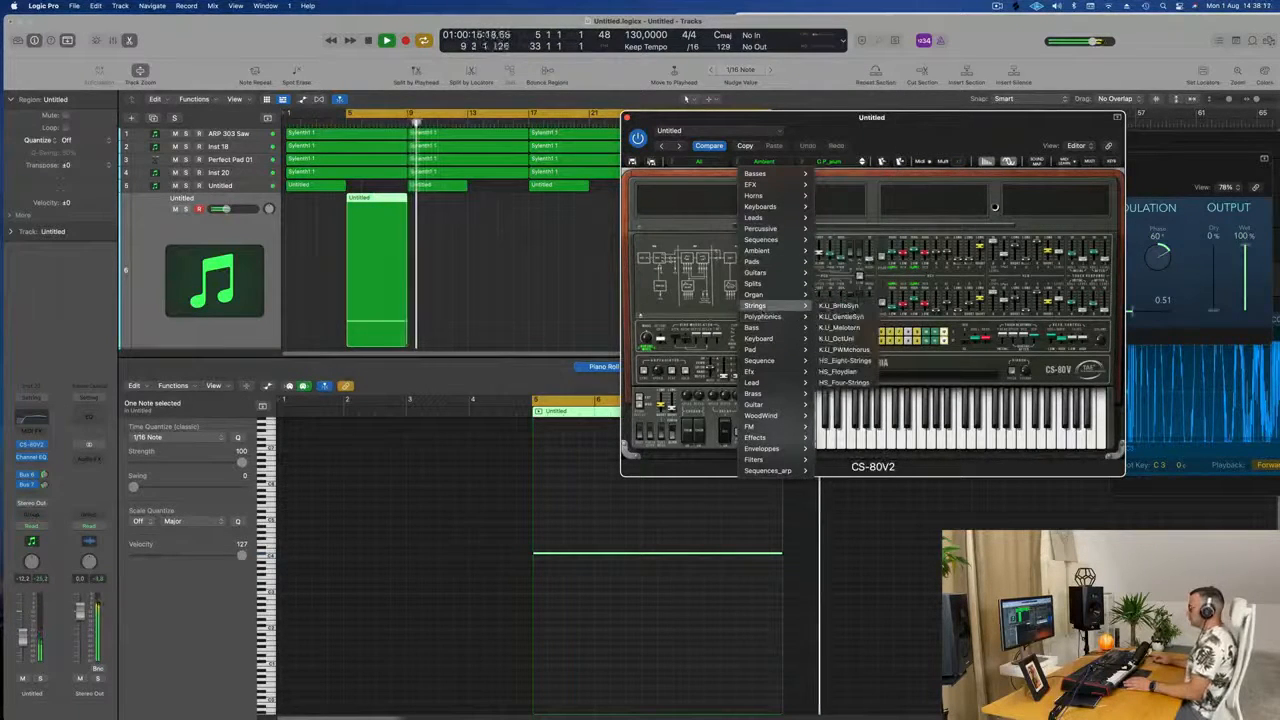
left_click(838, 306)
key("space")
key("space")
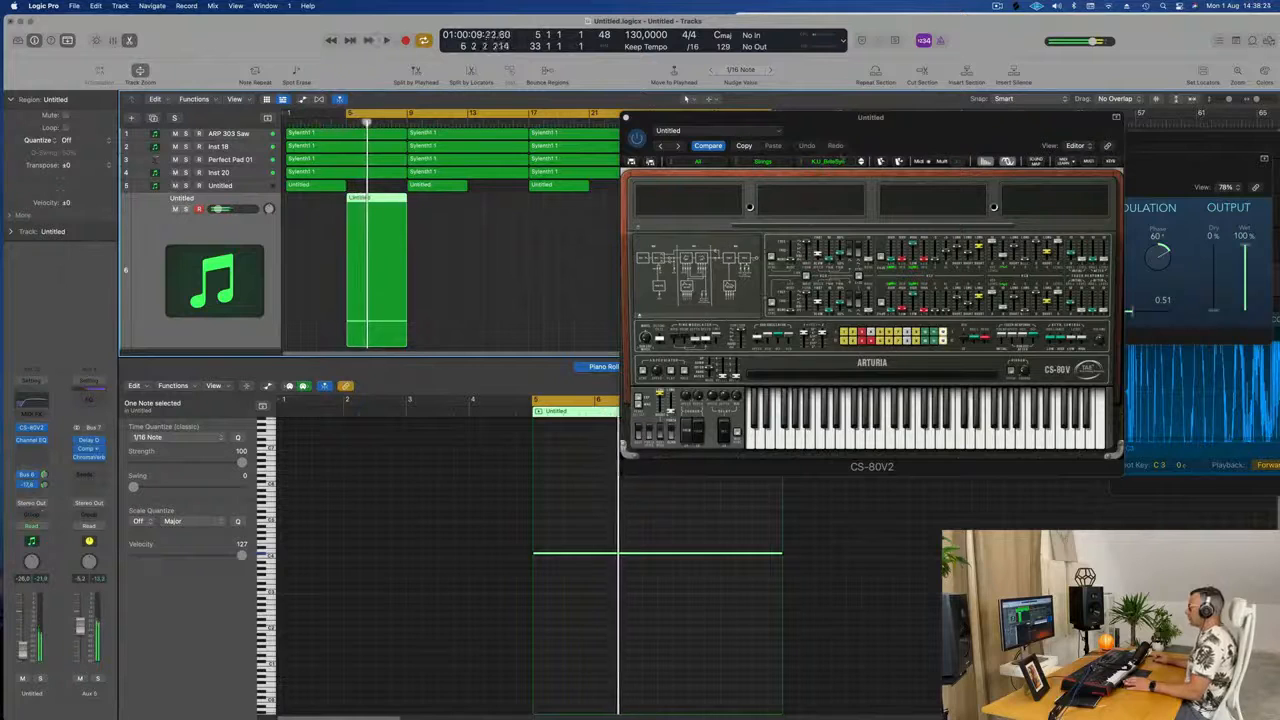
Step through the following Strings presets, settle on K.U_PWMchorus and close the CS-80V2 window.
left_click(864, 170)
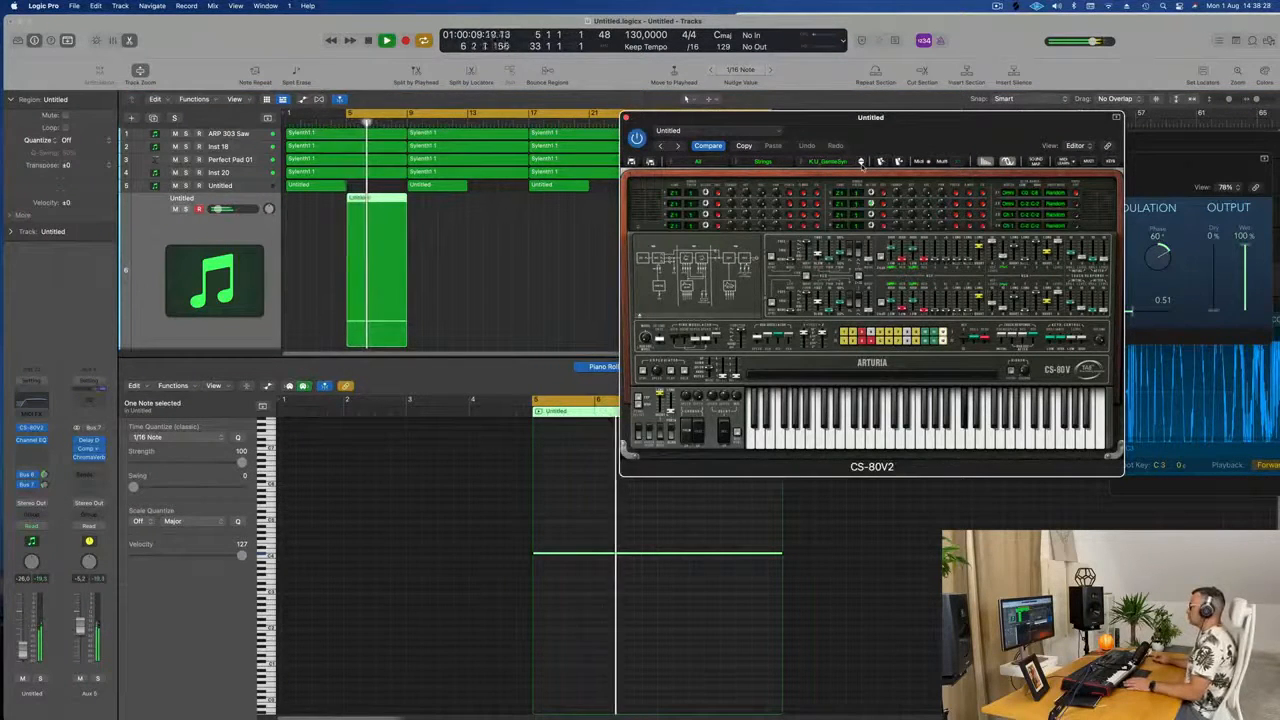
left_click(861, 162)
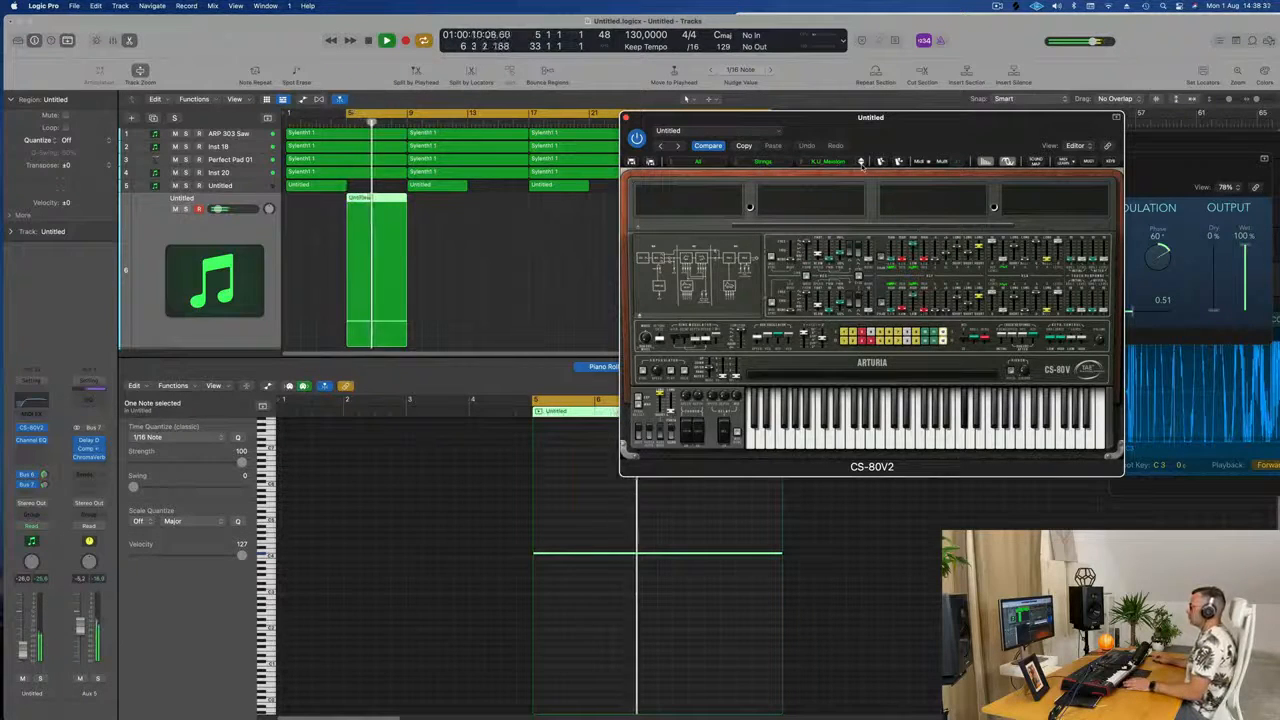
left_click(861, 162)
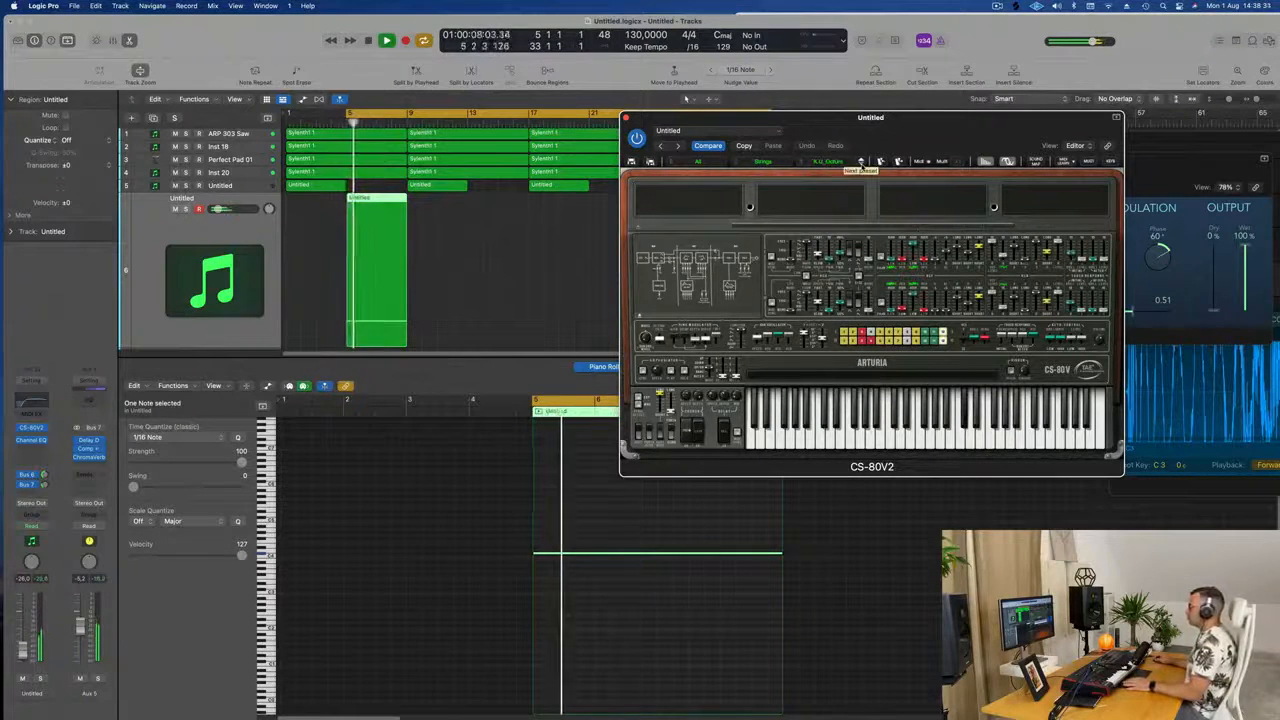
left_click(861, 162)
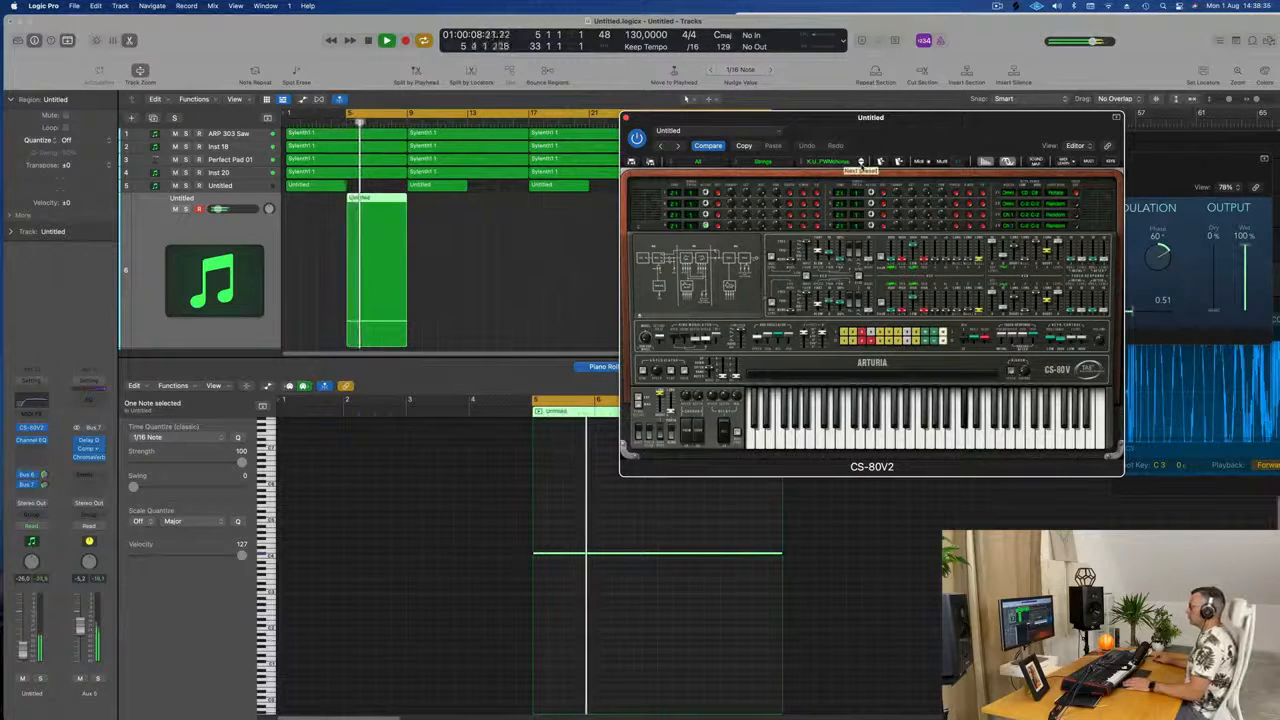
left_click_drag(861, 130, 823, 129)
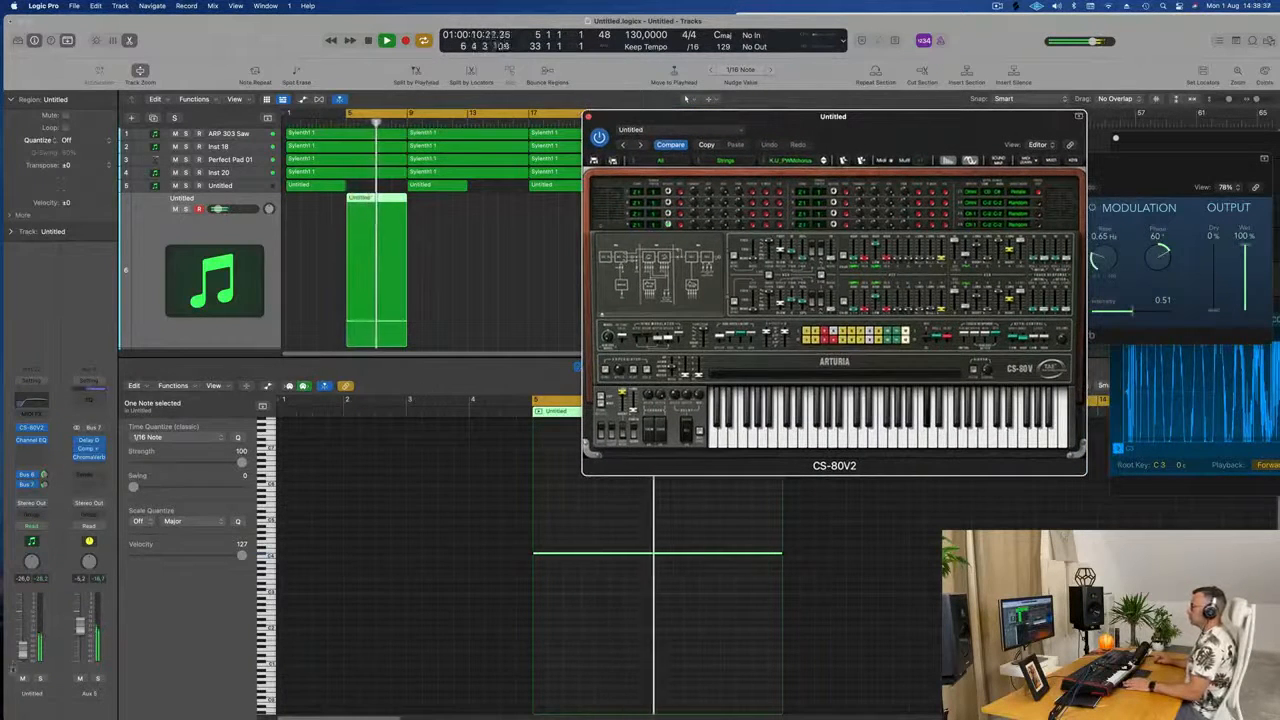
left_click(462, 216)
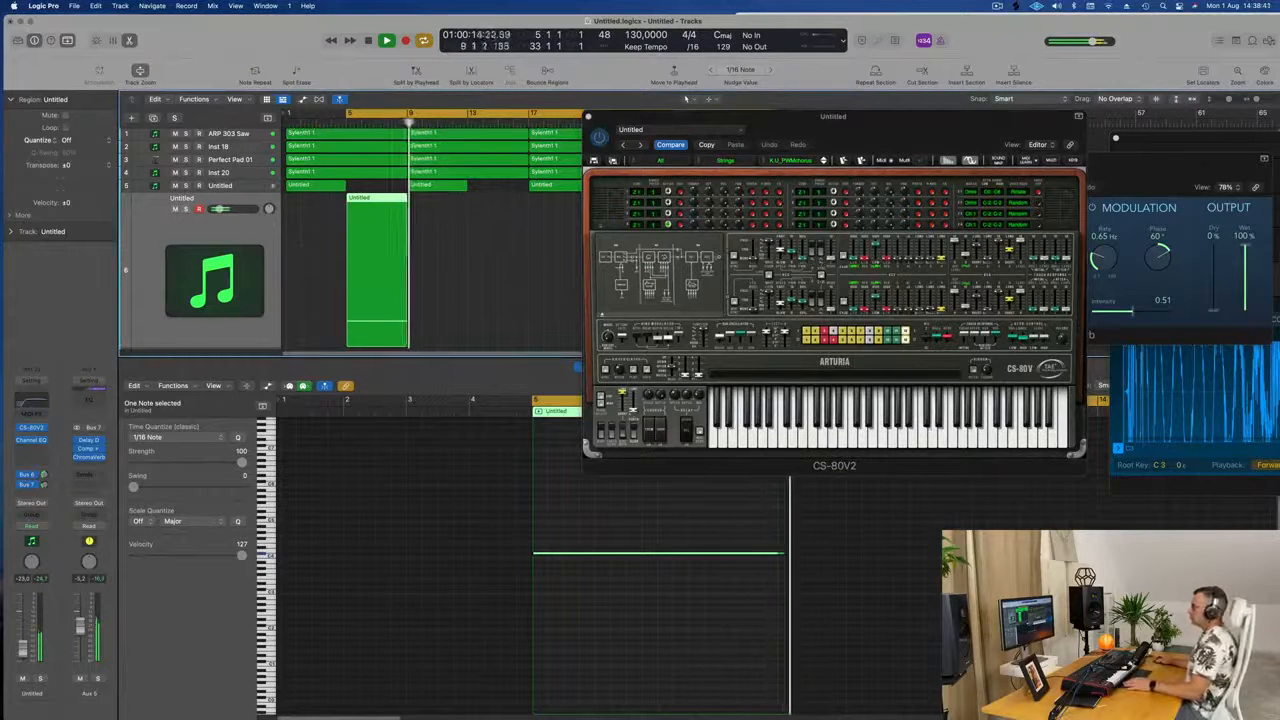
left_click_drag(604, 116, 528, 127)
left_click(513, 127)
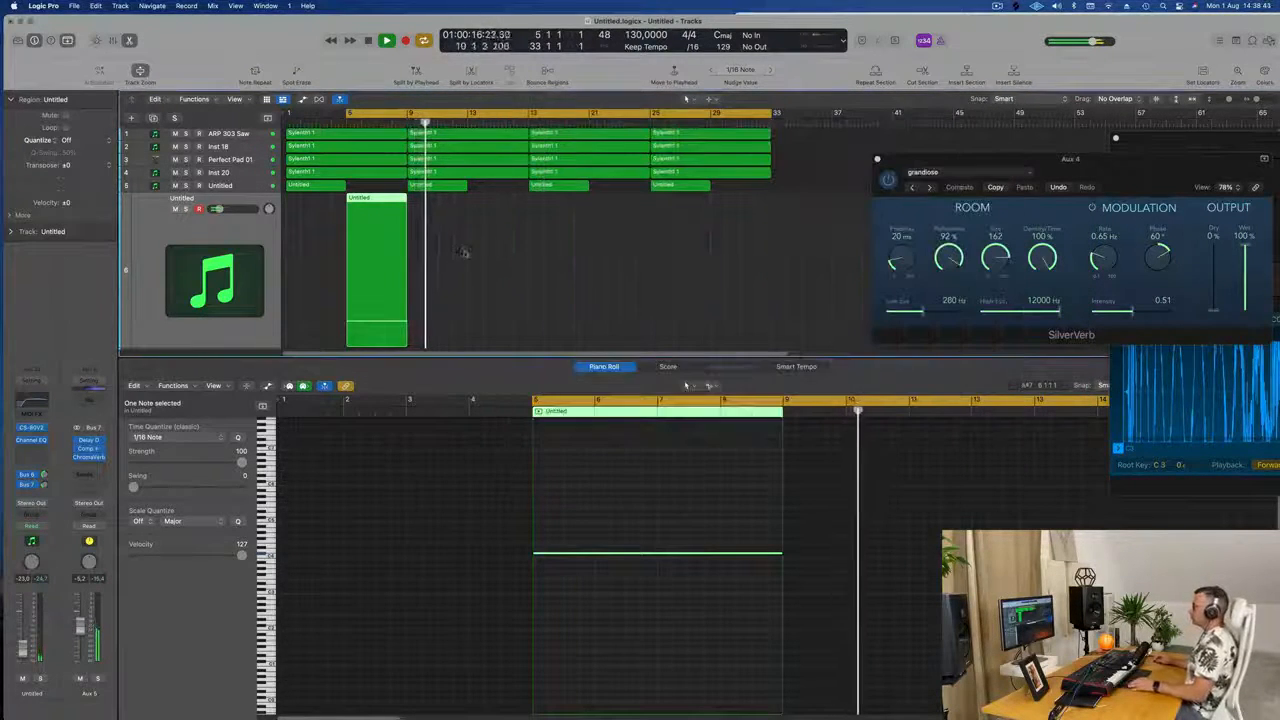
Copy the sustained-note region on track 6 to bars 13, 21 and 29.
key("super+Left")
left_click(368, 277)
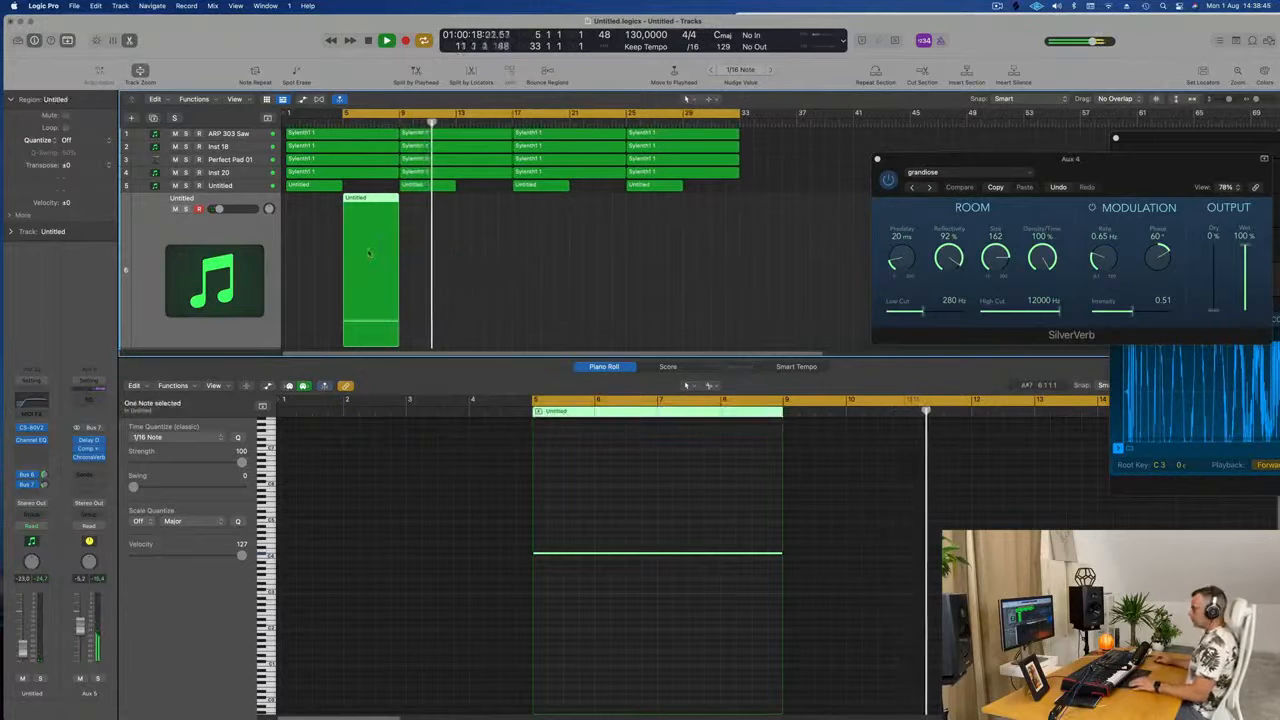
key("super+r")
left_click_drag(428, 198, 486, 198)
left_click(363, 213, "shift")
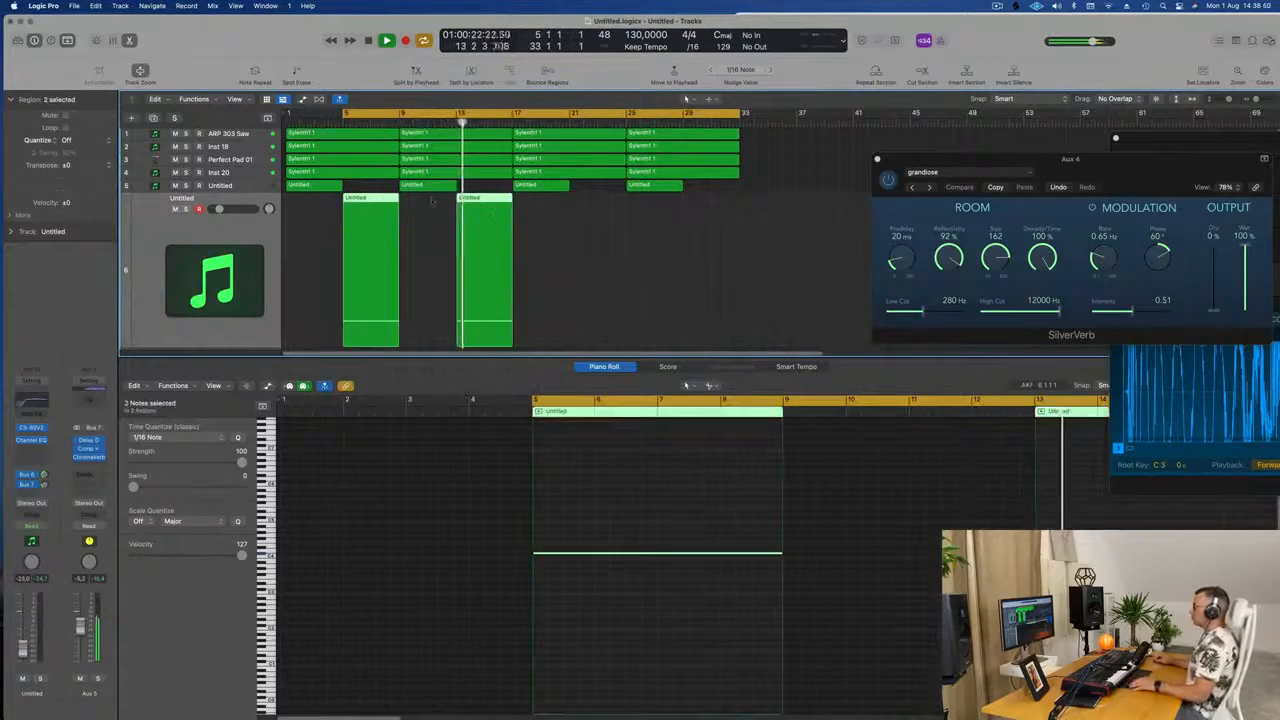
left_click_drag(363, 213, 591, 213)
Name and colour all regions in the project by their tracks.
key("super+a")
right_click(541, 163)
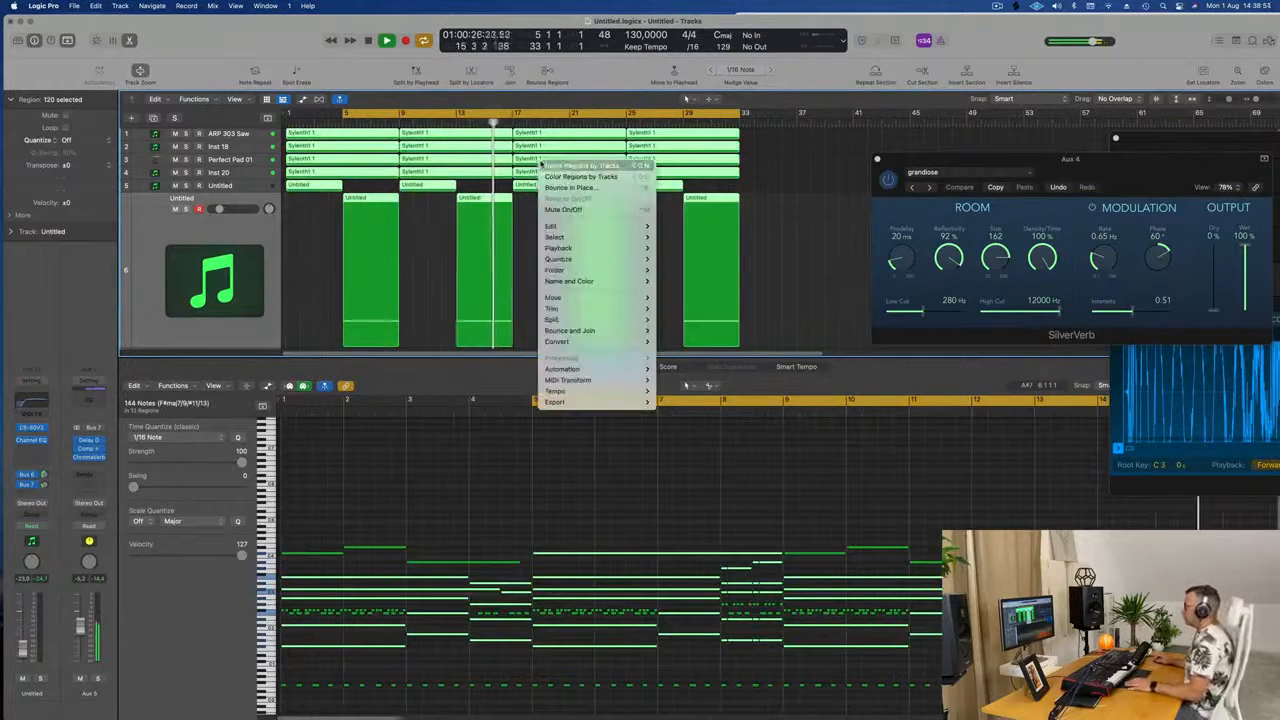
left_click(547, 163)
right_click(556, 160)
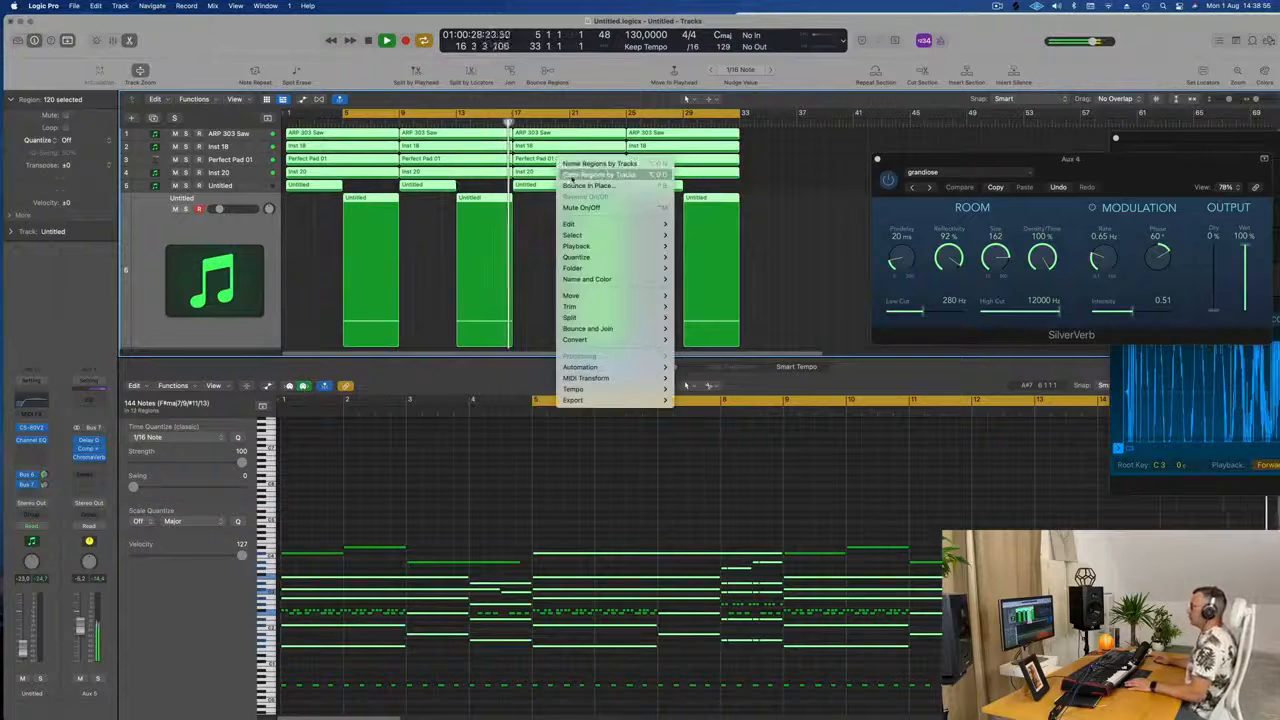
left_click(572, 176)
left_click(524, 307)
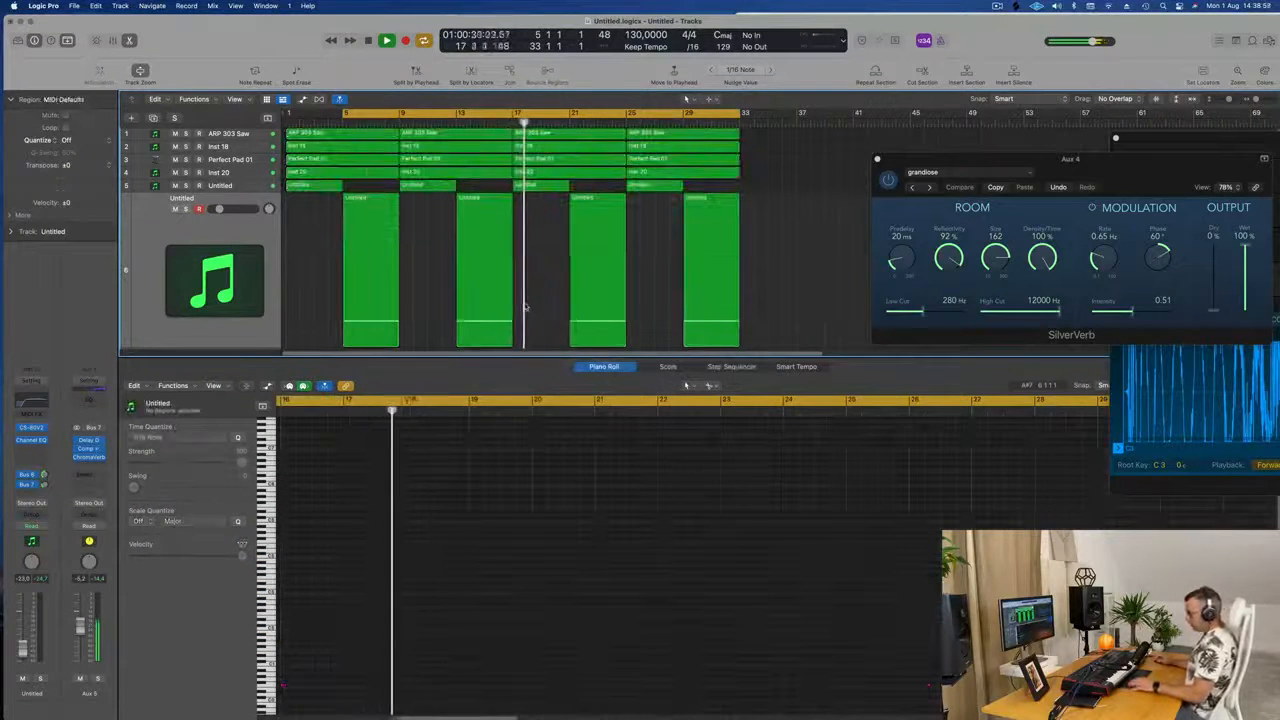
key("super+s")
key("Escape")
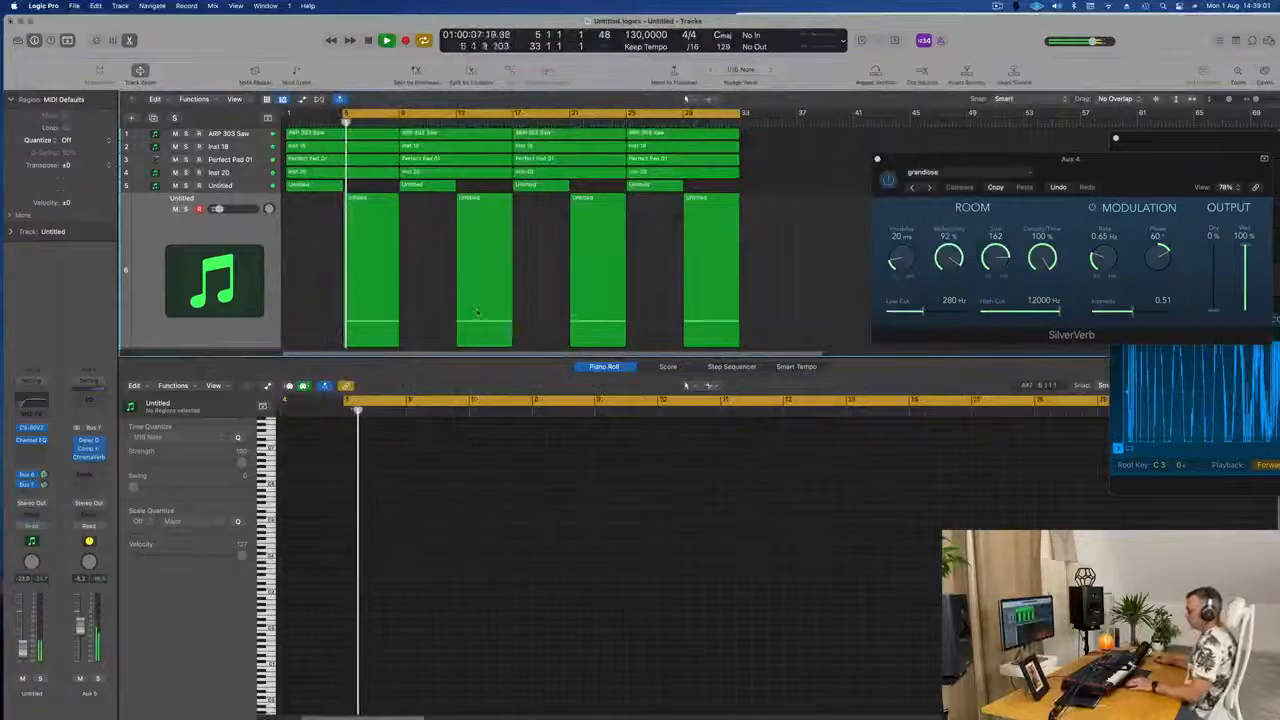
Close the piano roll so the drum tracks are shown below the sustained-note track during playback.
scroll(530, 296, "down", 3)
key("space")
key("x")
key("x")
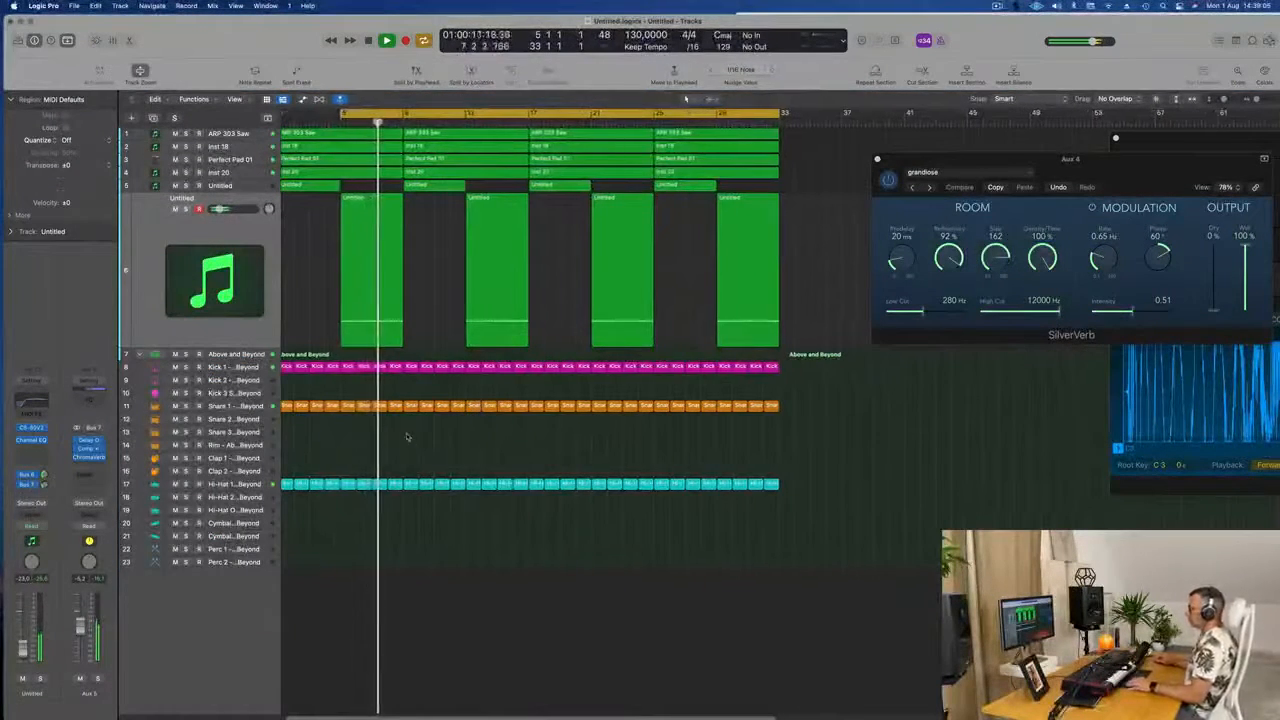
scroll(330, 527, "left", 1)
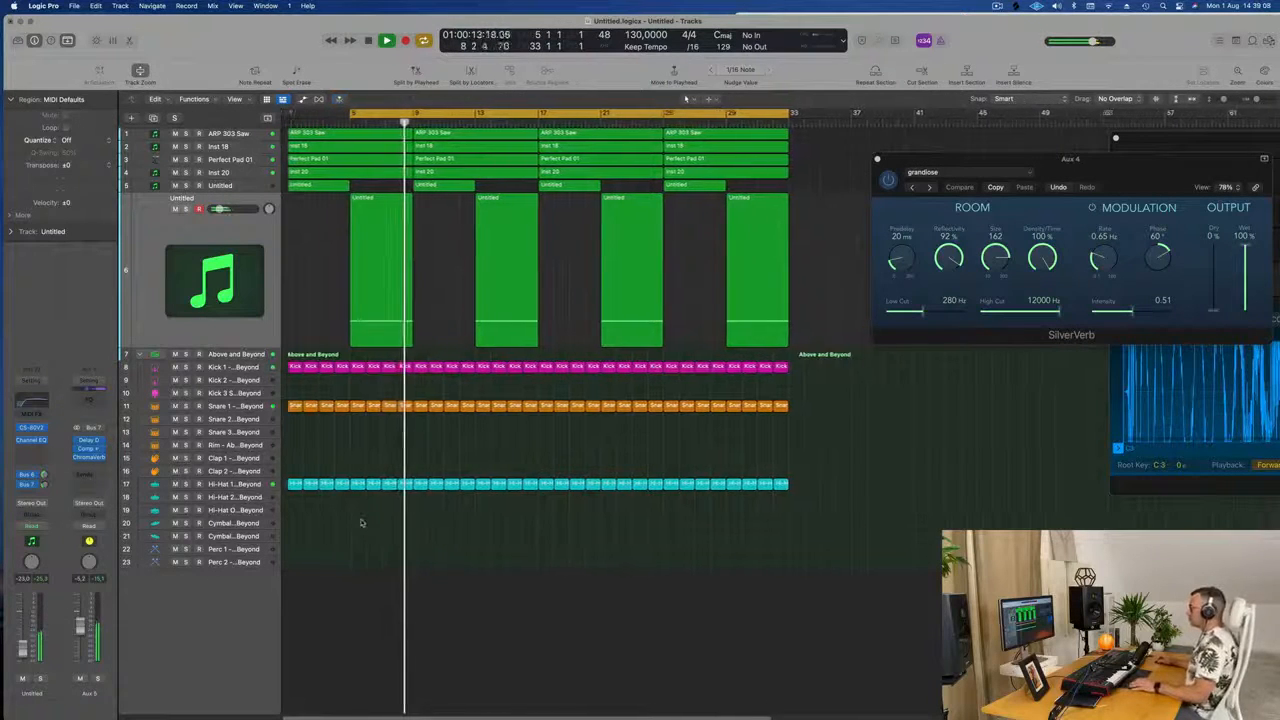
Open the sustained-note track's Channel EQ, adjust its curve and close the equalizer.
left_click(255, 228)
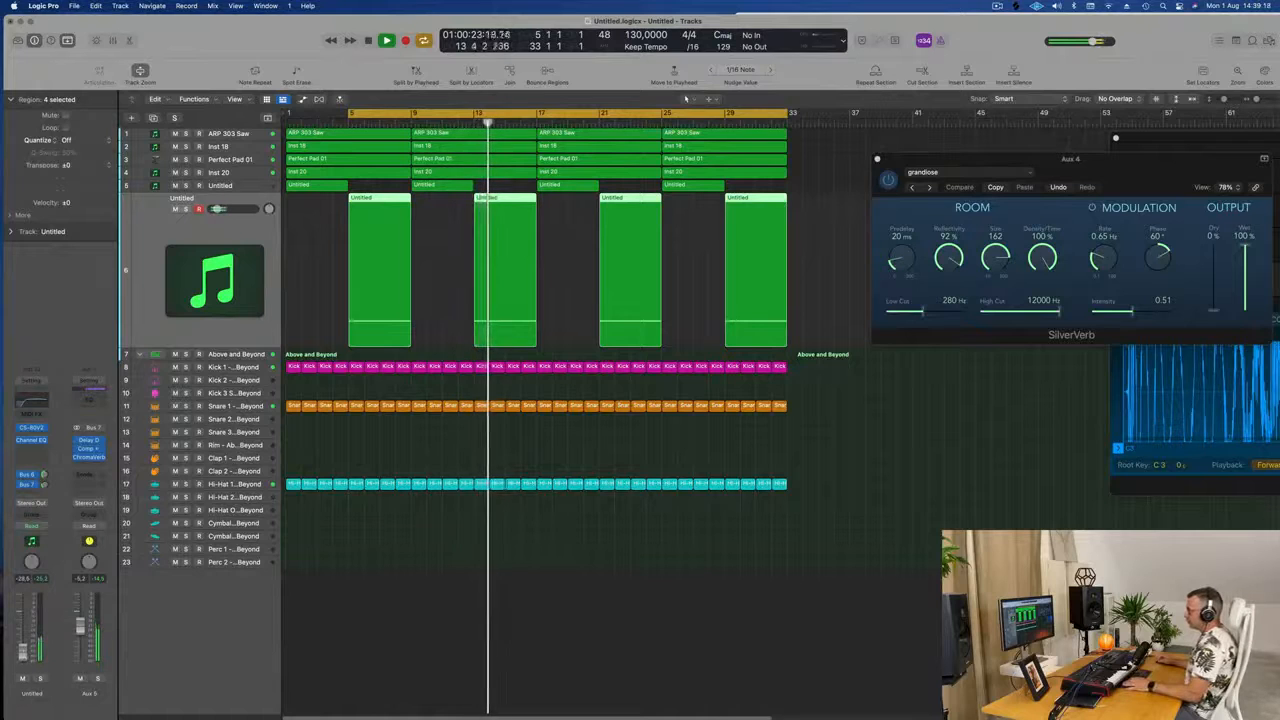
left_click(30, 402)
left_click_drag(575, 335, 777, 338)
left_click(398, 143)
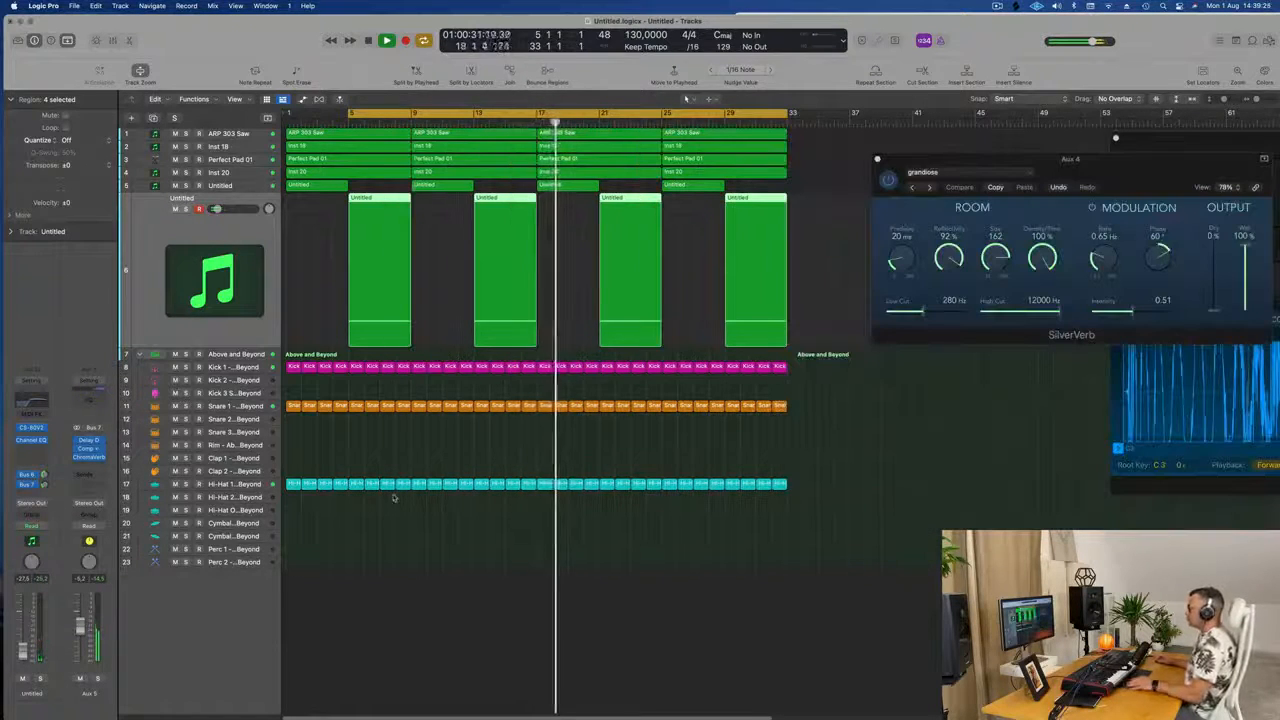
scroll(380, 455, "down", 2)
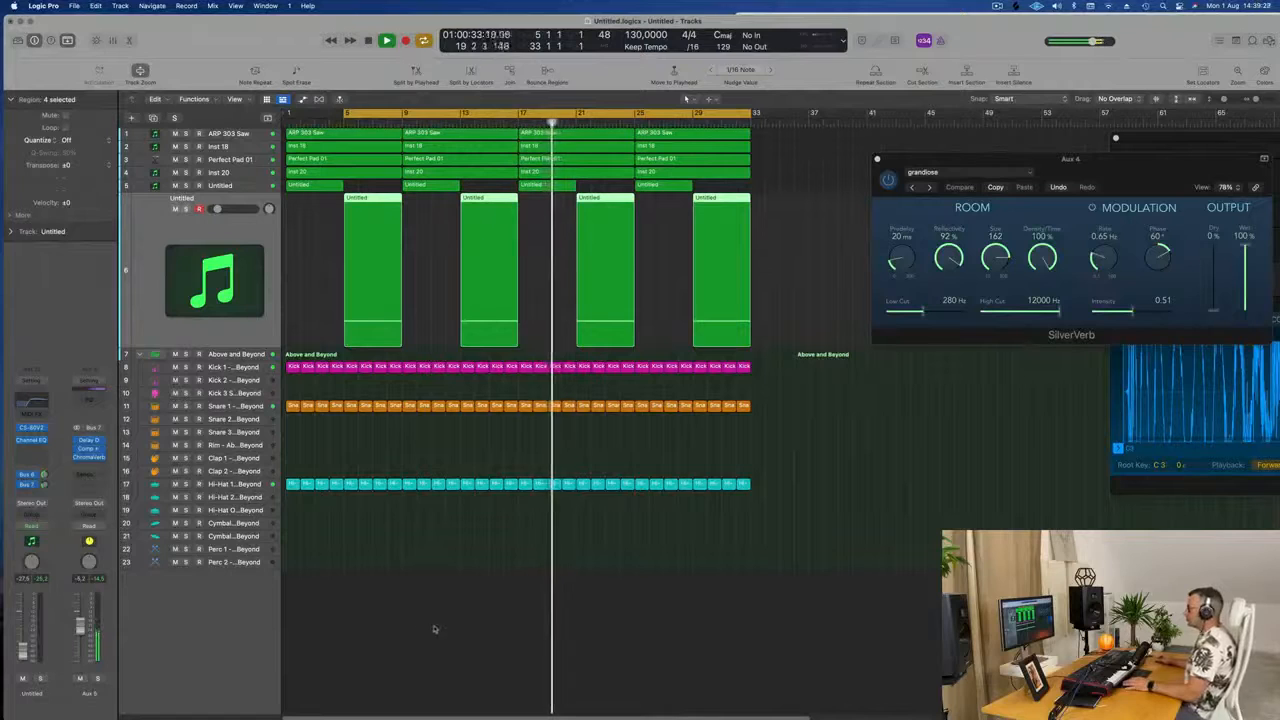
Extend the cycle range back to bar 1, stop playback and copy the first Hi-Hat 1 region to the Hi-Hat 2 track.
left_click_drag(346, 112, 280, 132)
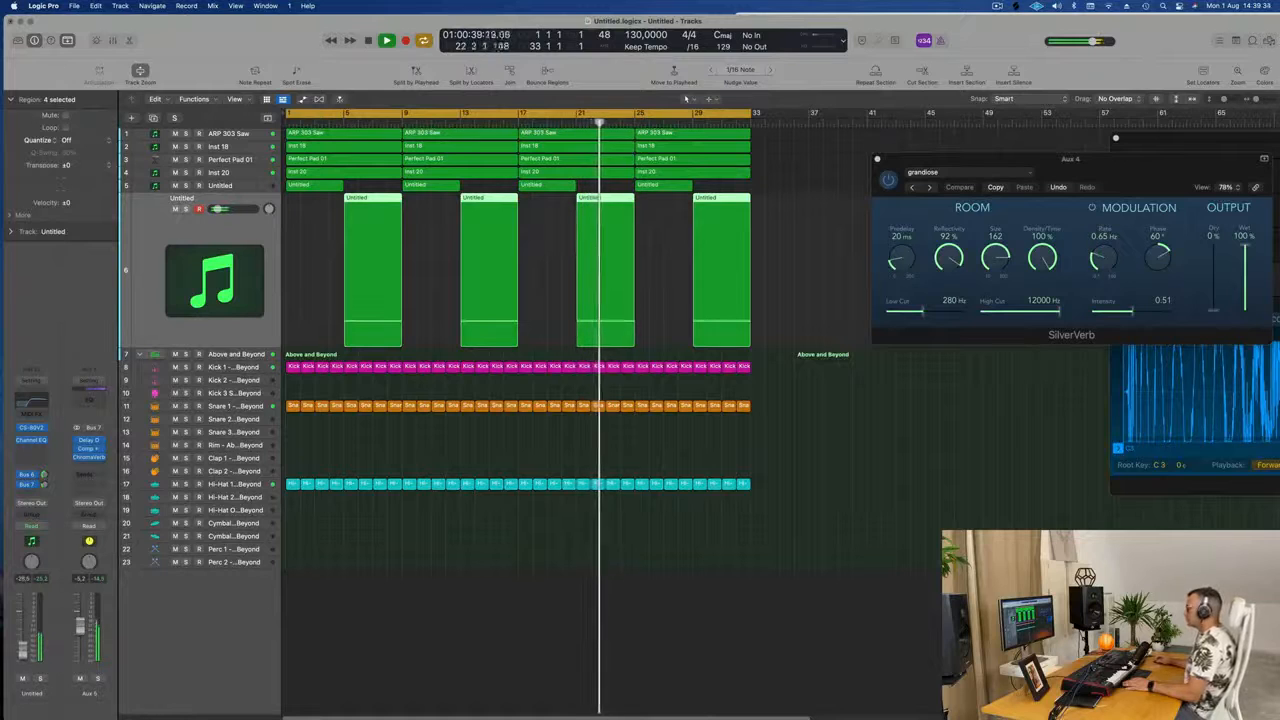
key("space")
left_click(292, 485)
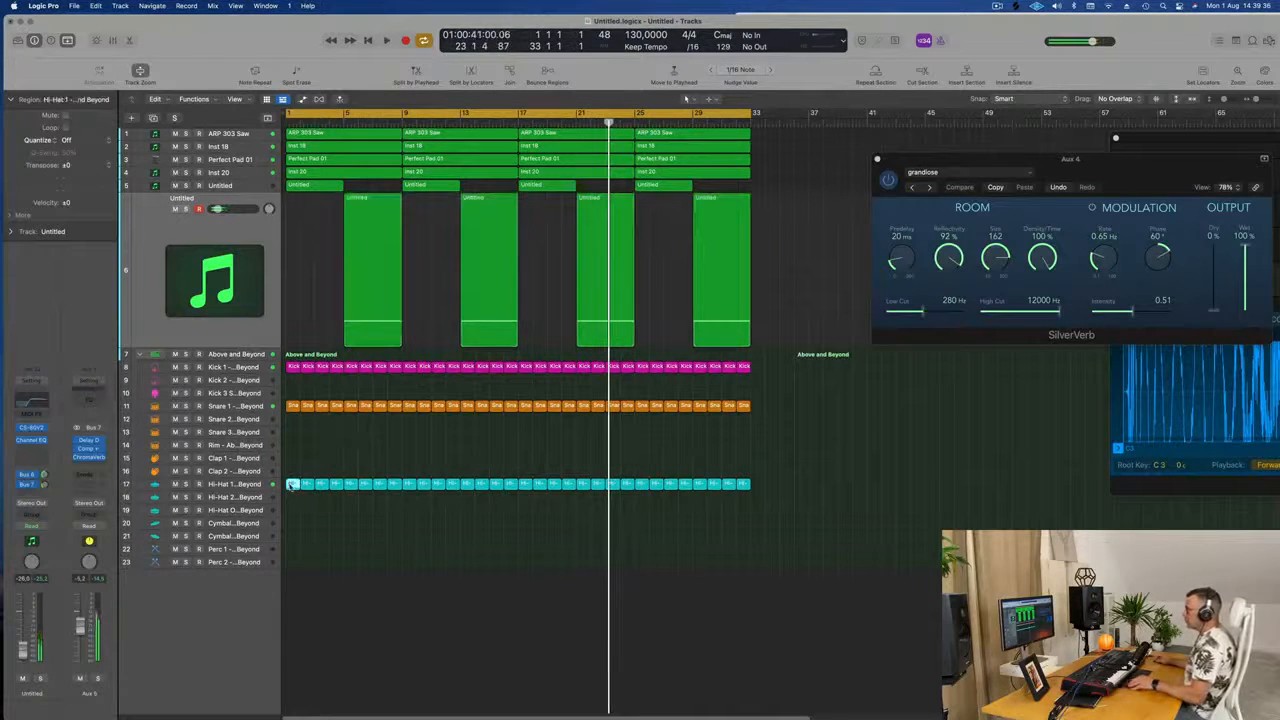
left_click_drag(292, 485, 292, 497)
In the Hi-Hat 2 region's piano roll, copy the four notes to build a denser one-bar pattern and play it.
double_click(292, 497)
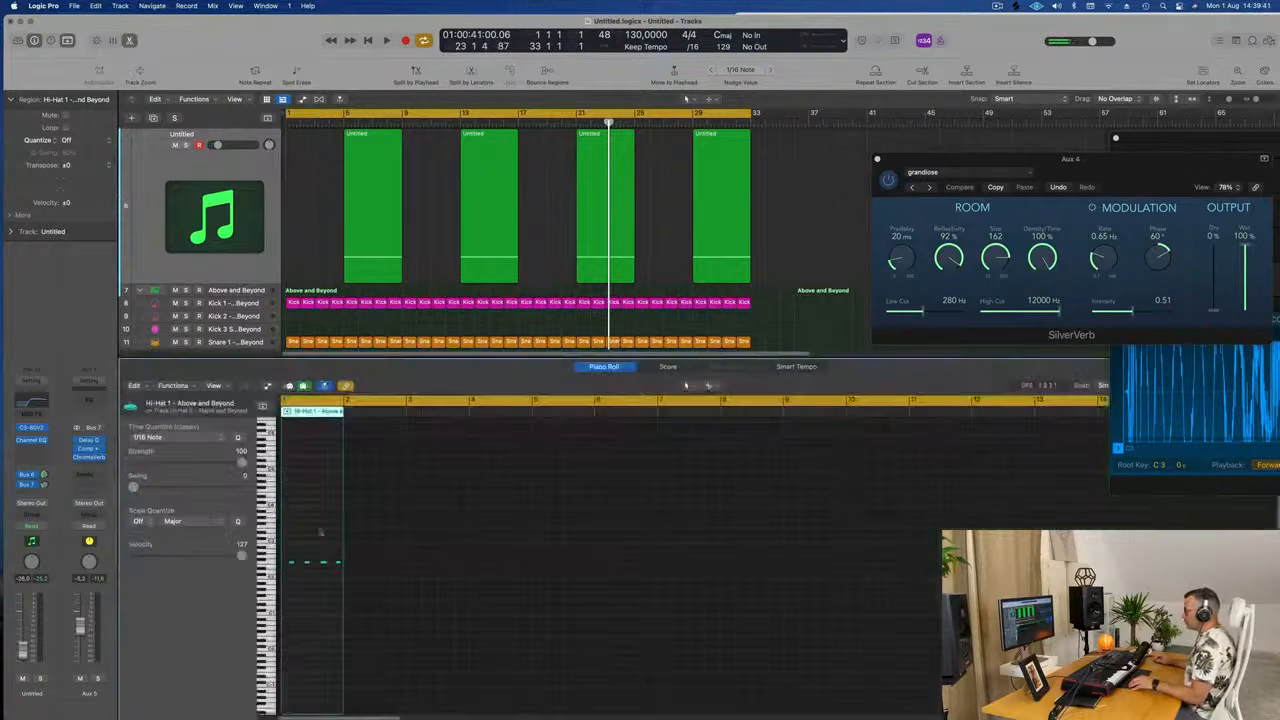
scroll(316, 597, "up", 3)
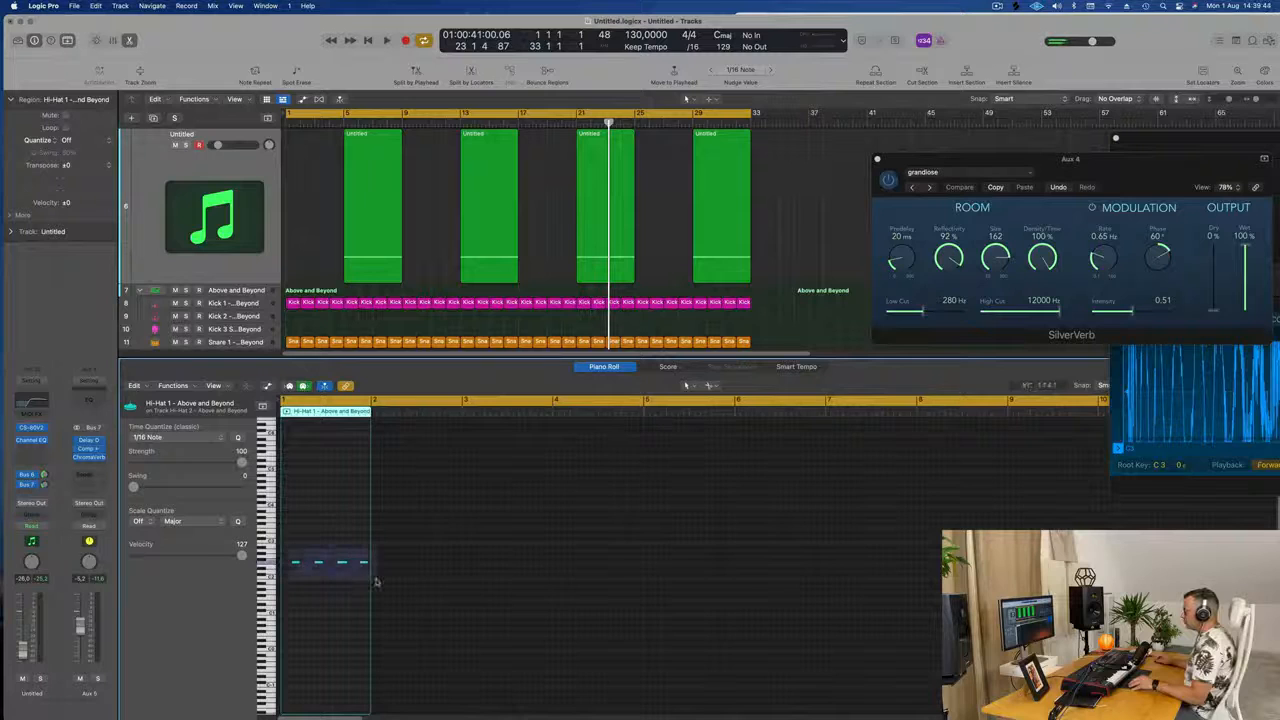
left_click_drag(376, 581, 379, 585)
scroll(344, 571, "up", 4)
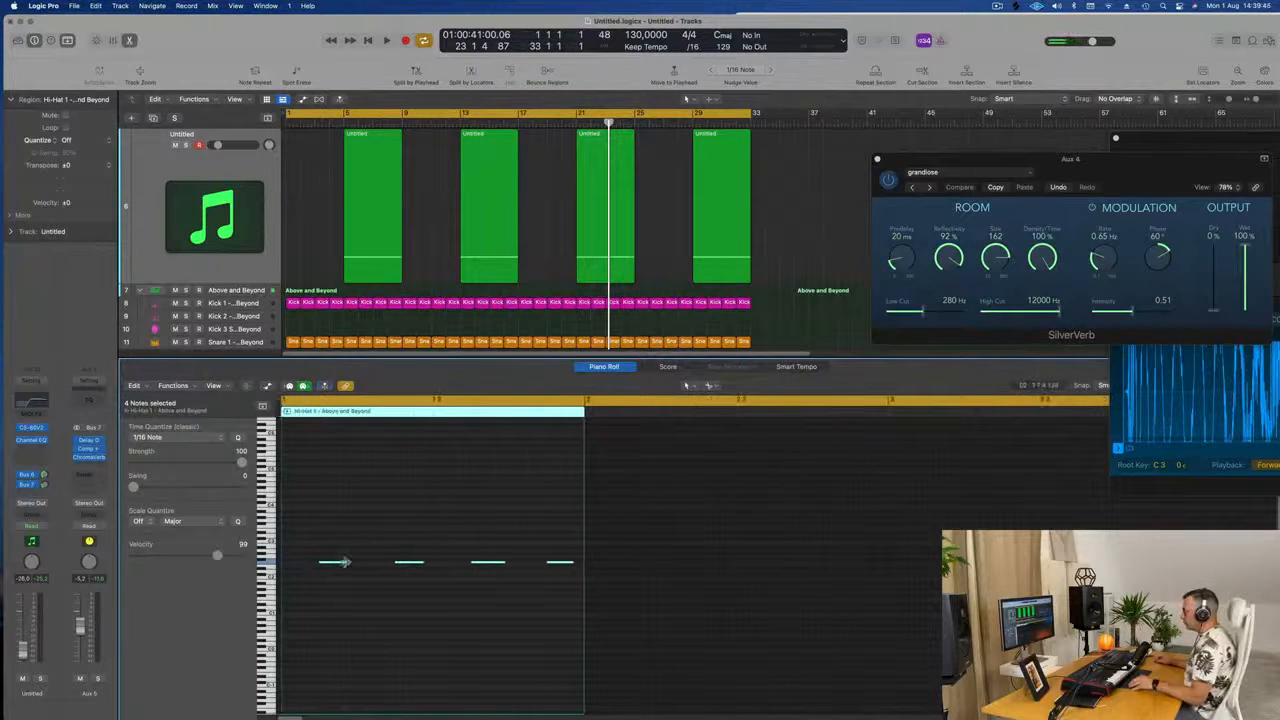
mouse_move(325, 565)
left_mouse_down()
mouse_move(289, 566)
mouse_move(344, 566)
left_mouse_up()
key("space")
scroll(408, 305, "down", 3)
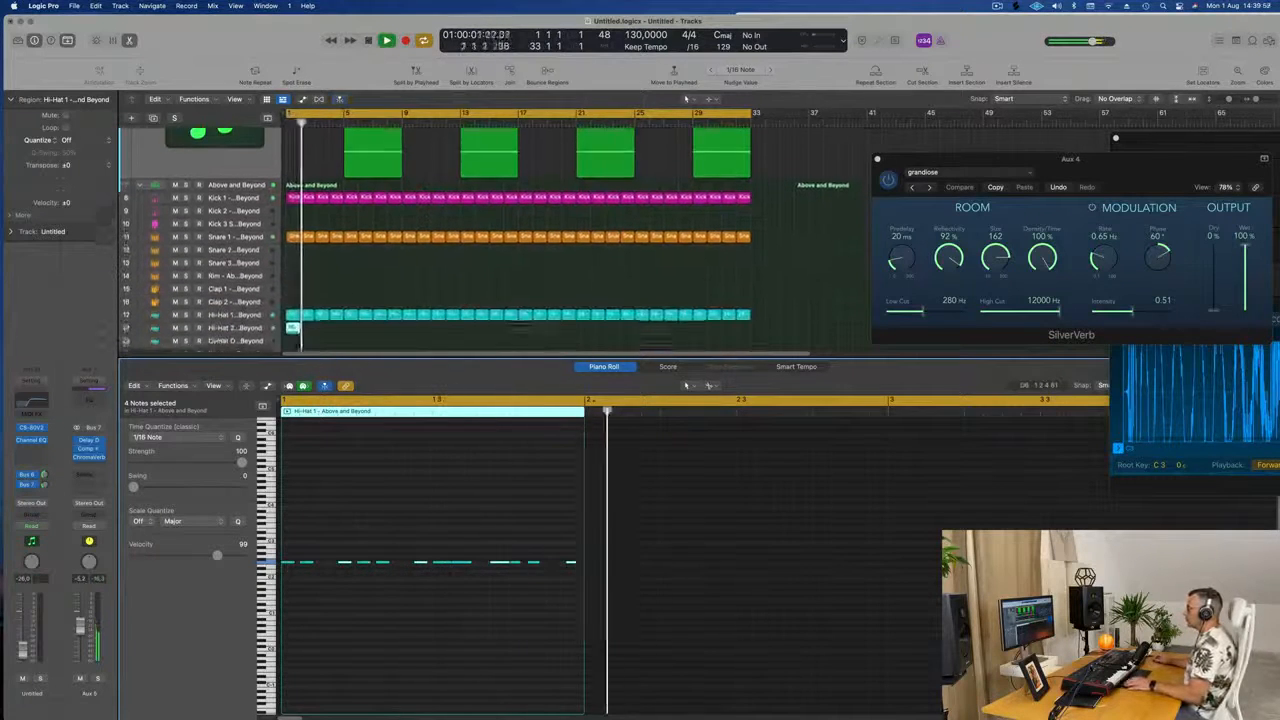
Repeat the one-bar Hi-Hat 2 region up to bar 33 and select its track.
scroll(334, 283, "down", 3)
left_click(293, 243)
key("Return")
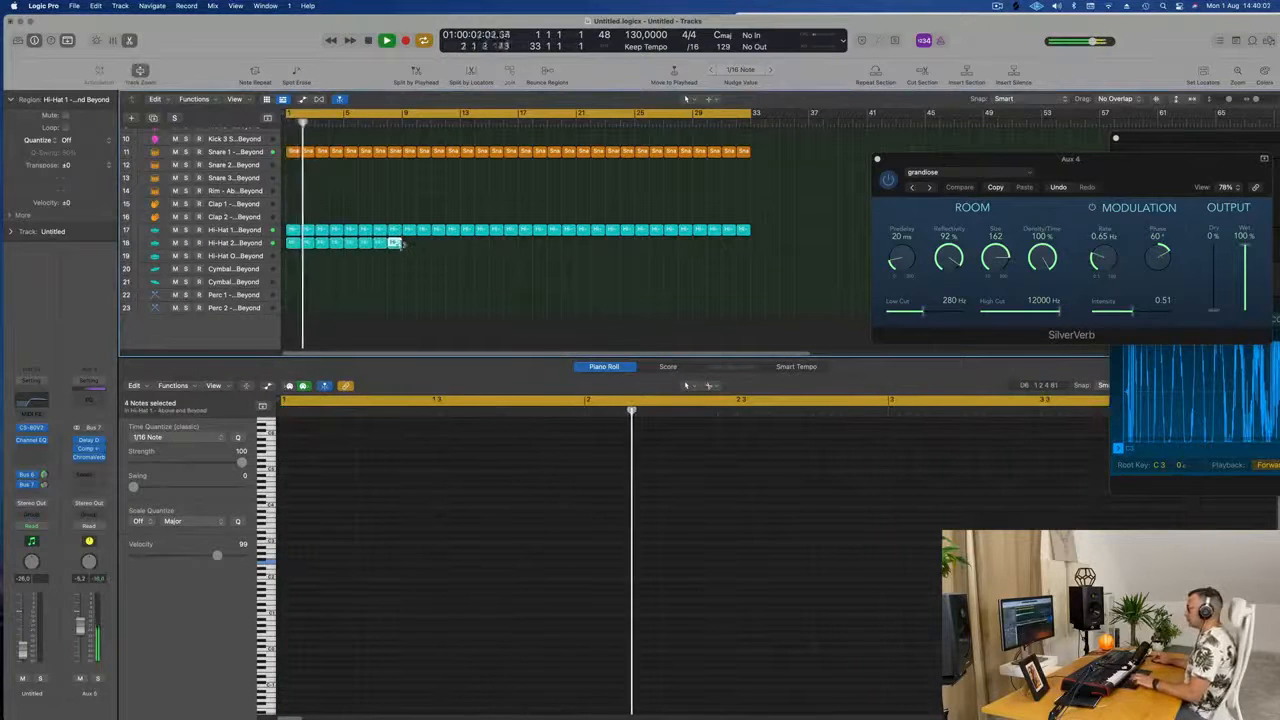
left_click(257, 244)
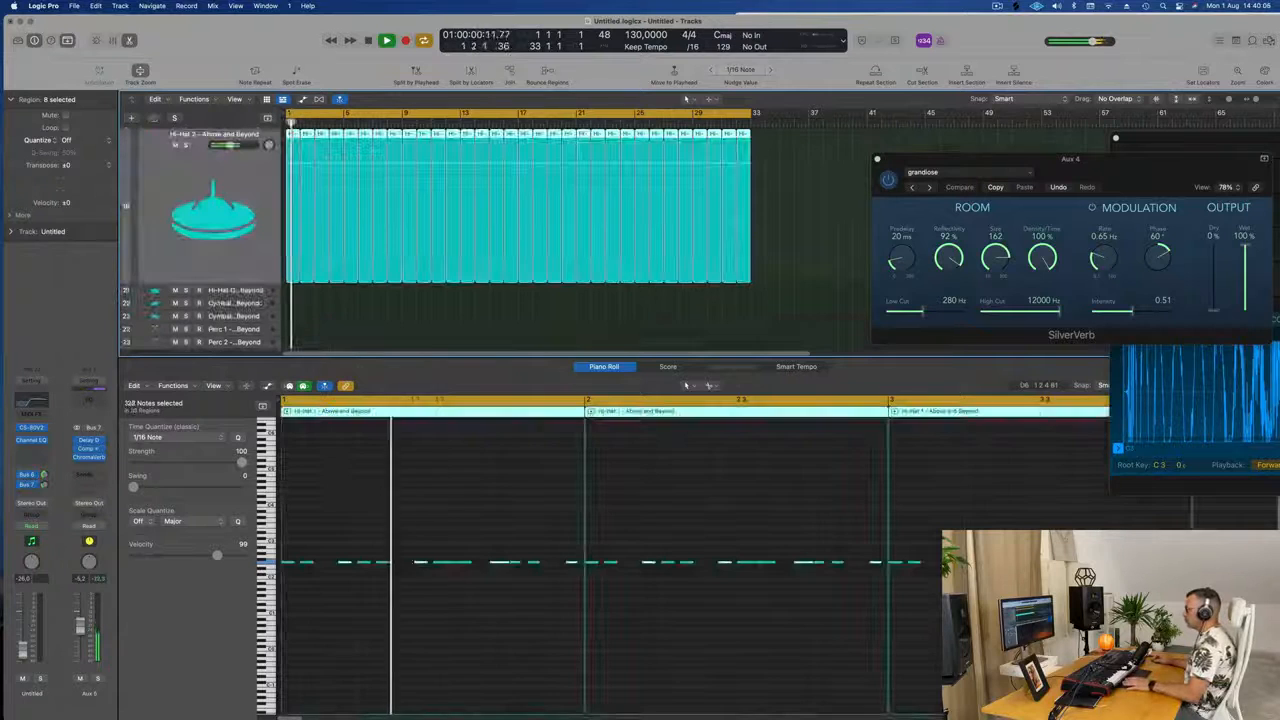
Try transposing all Hi-Hat 2 notes up by octaves during playback and return them to their original pitch.
left_click(379, 512)
key("Return")
key("super+a")
key("alt+shift+Up")
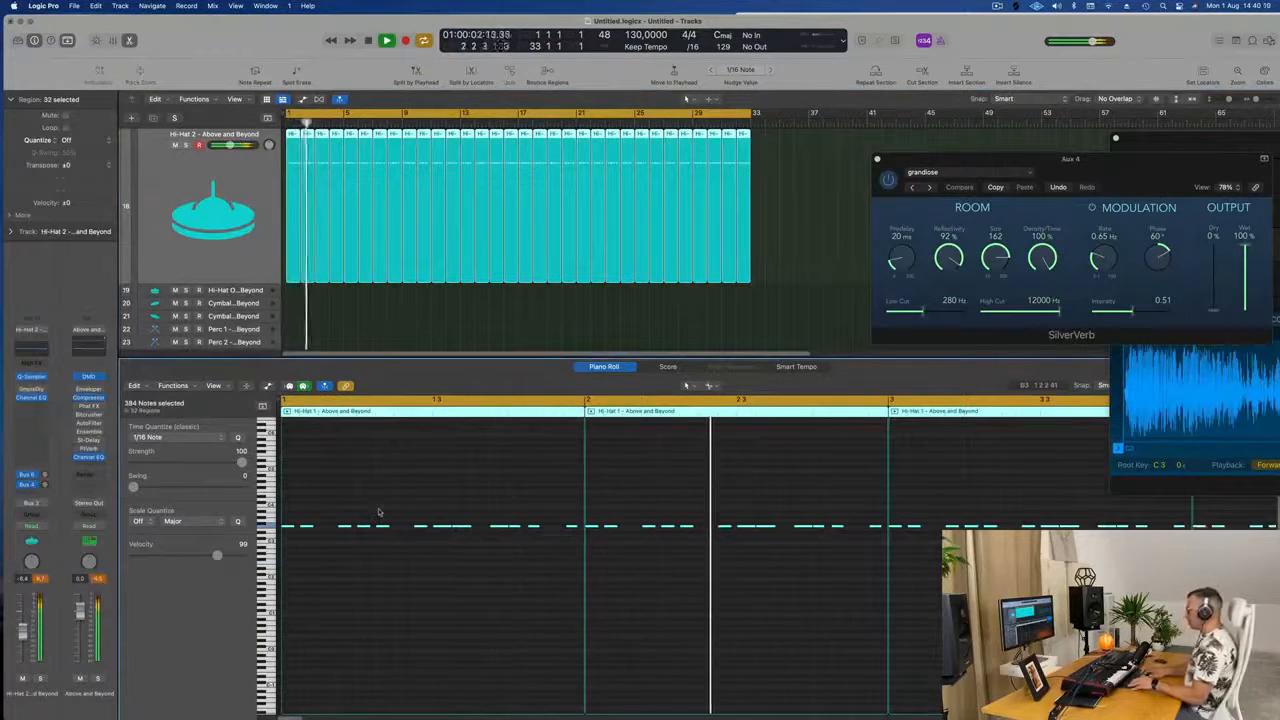
key("alt+shift+Up")
key("alt+shift+Down")
key("alt+shift+Down")
key("space")
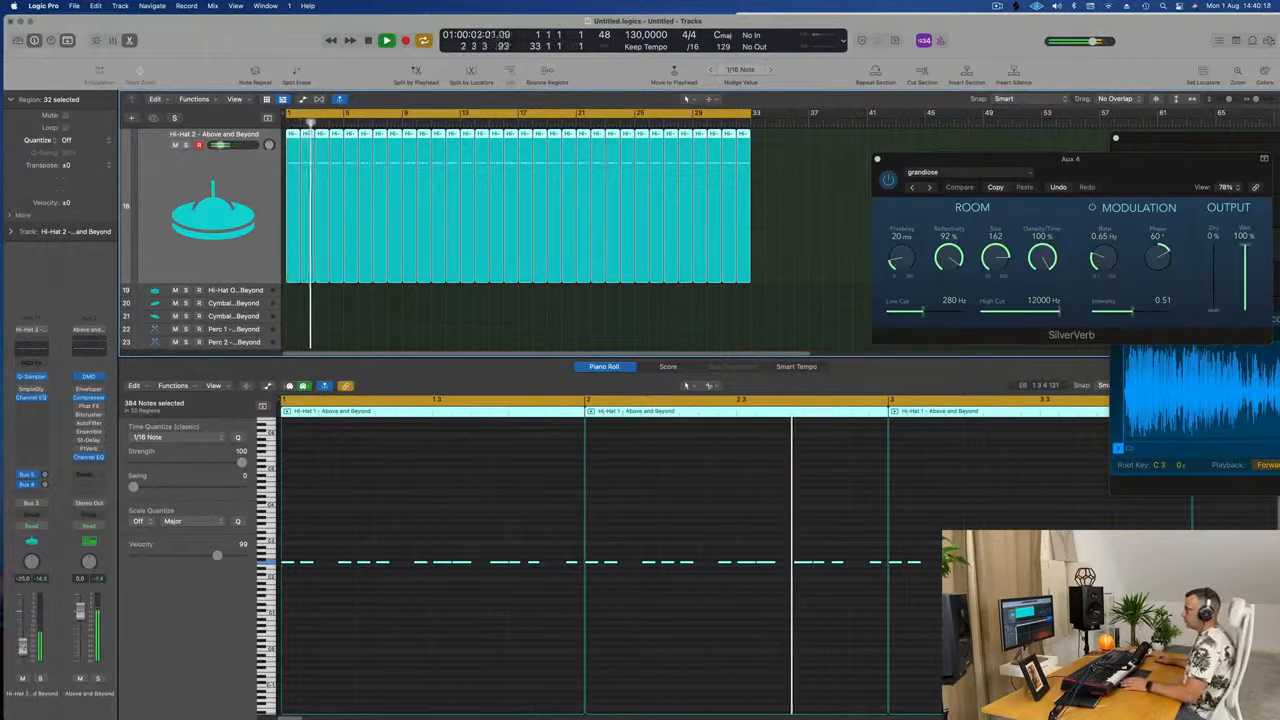
Open the Hi-Hat 2 track's Sample Delay and set the left delay to 4.1 ms and the right delay to 13.5 ms.
left_click(31, 389)
key("v")
key("Return")
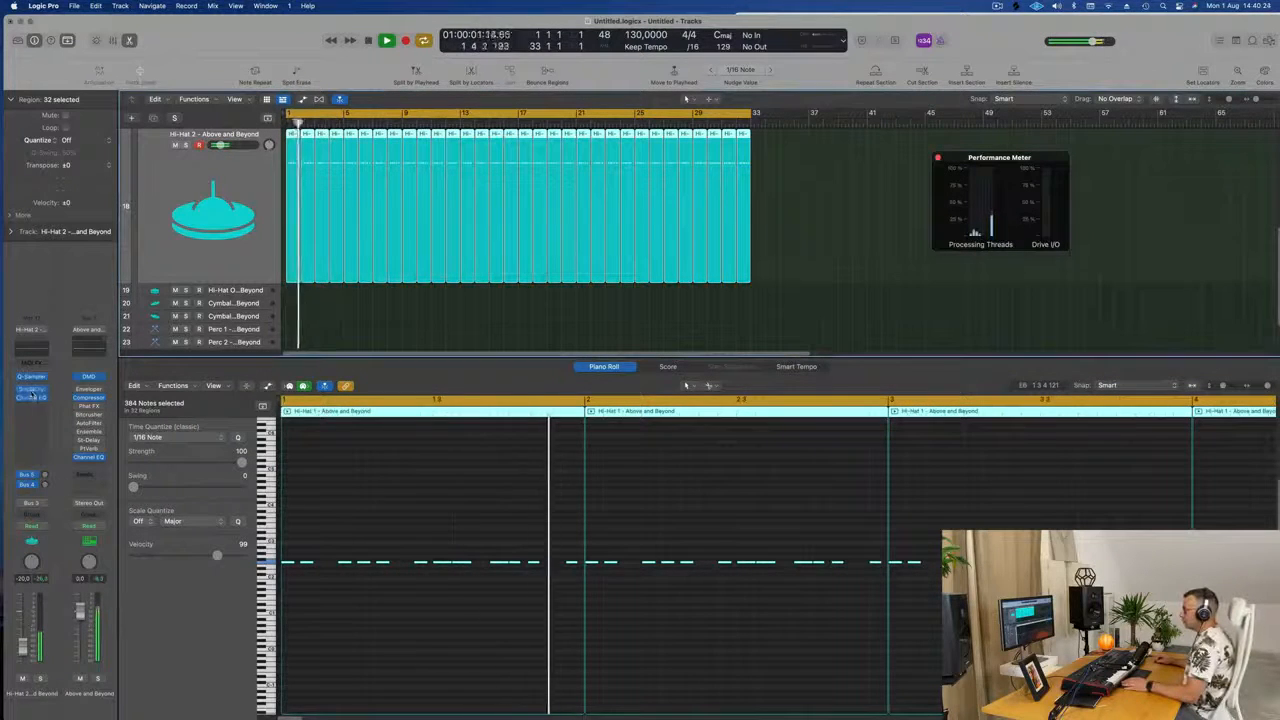
key("v")
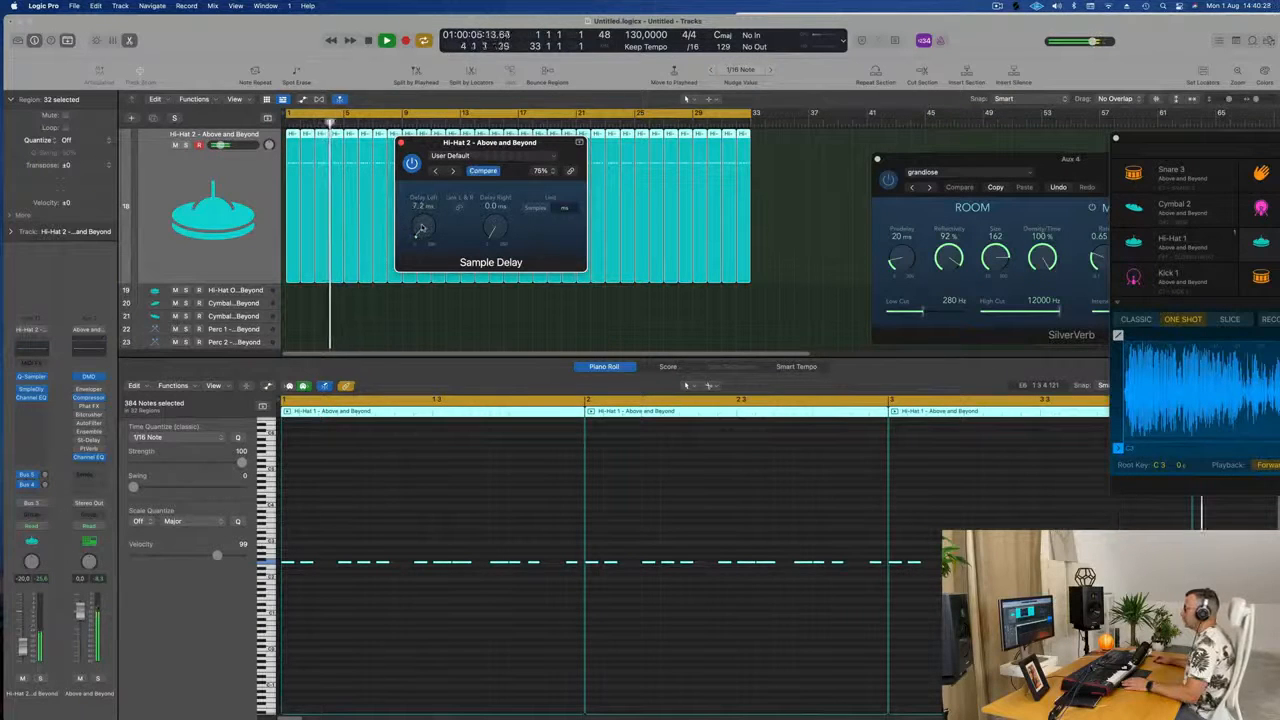
left_click_drag(421, 228, 491, 223)
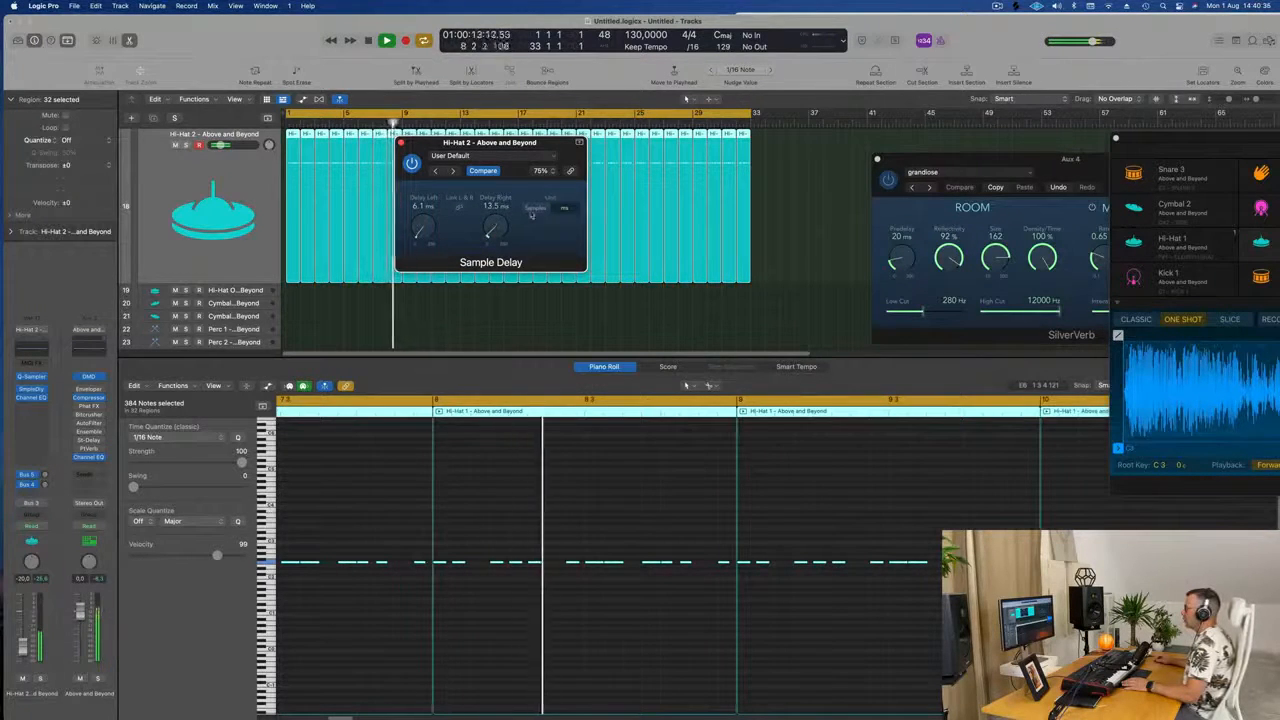
left_click(536, 208)
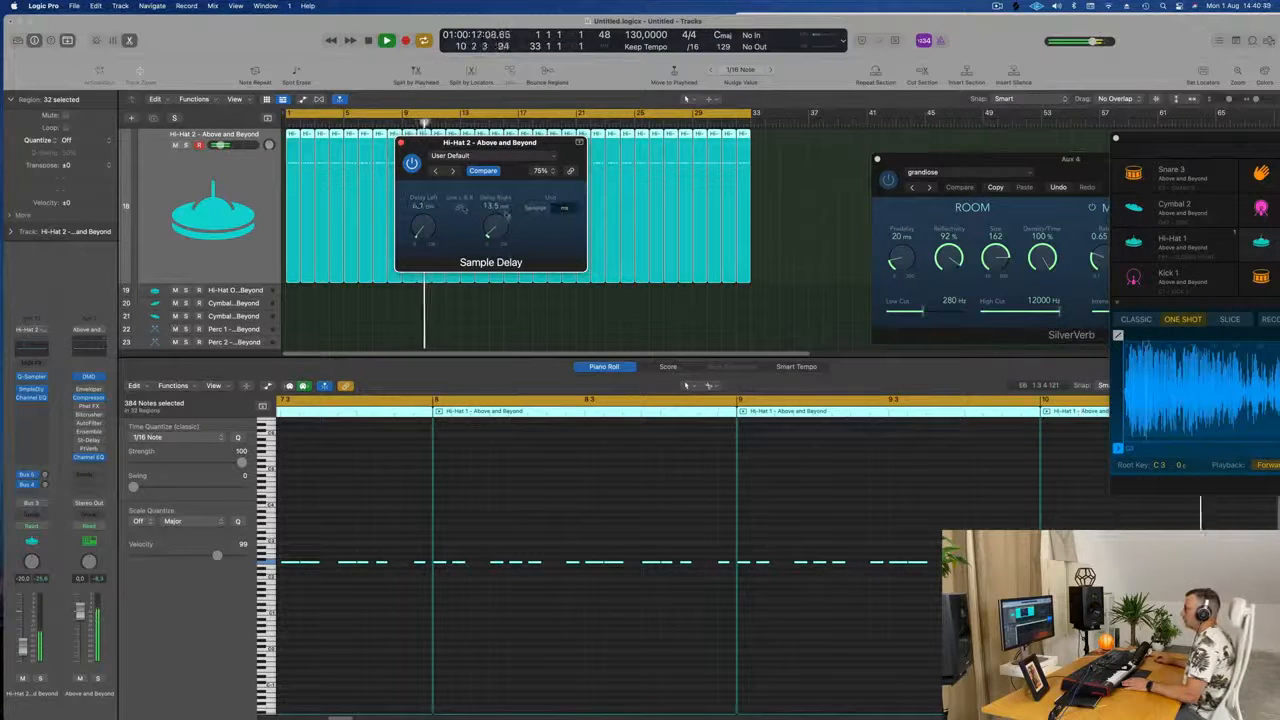
Set the Hi-Hat 2 Sample Delay to 7.6 ms left and 14.7 ms right, and close the plug-in.
left_click(459, 209)
left_click(459, 209)
left_click_drag(492, 232, 492, 232)
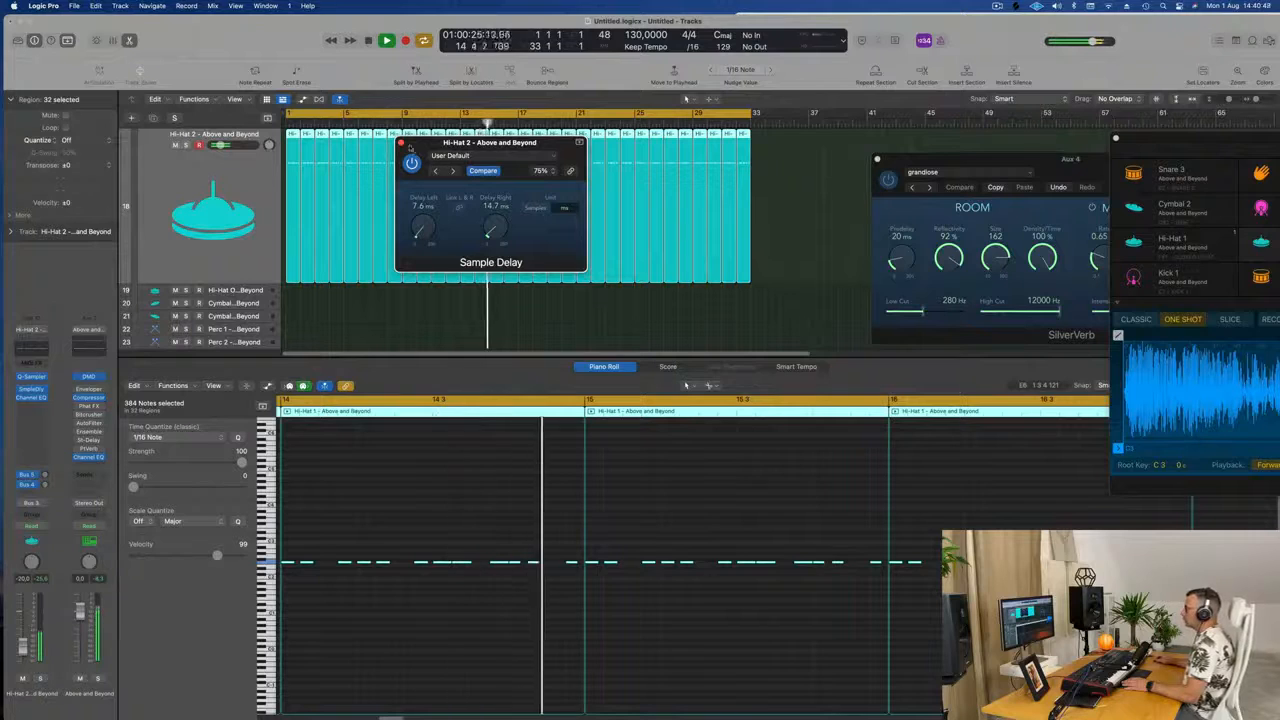
left_click(401, 144)
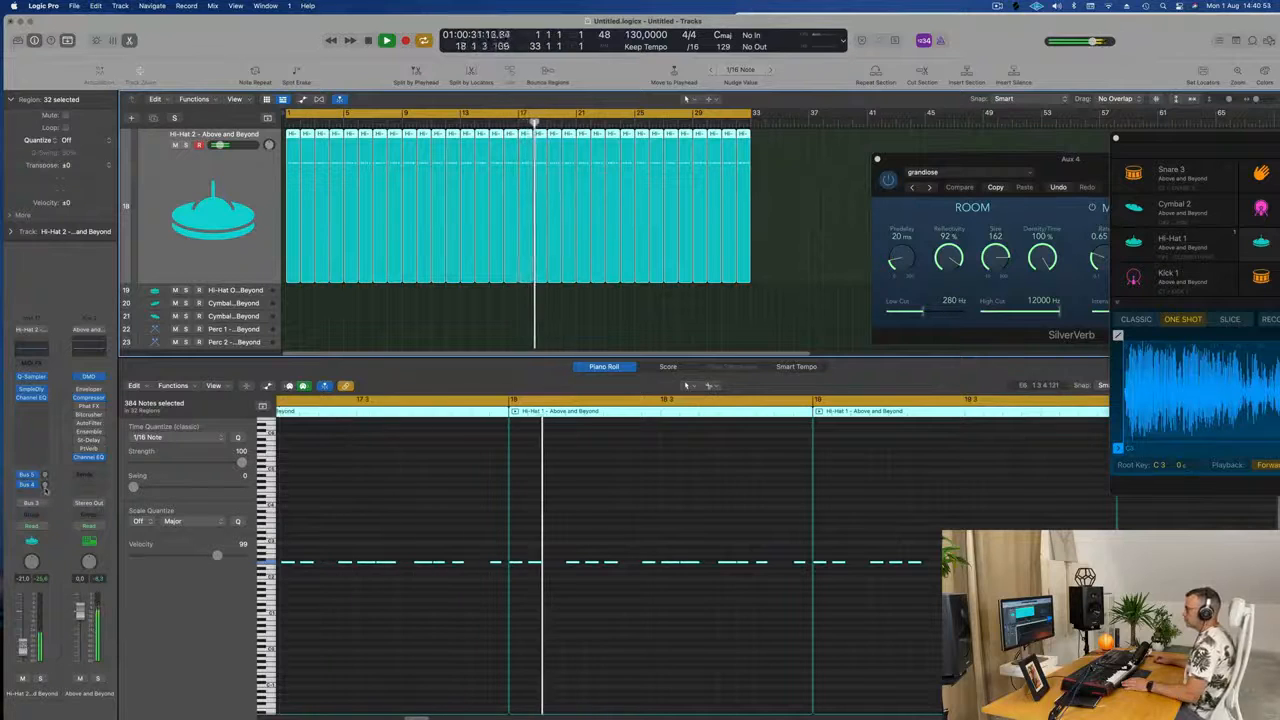
Adjust Hi-Hat 2's Bus 4 send and raise the coarse pitch in its Quick Sampler during playback.
left_click_drag(45, 485, 46, 487)
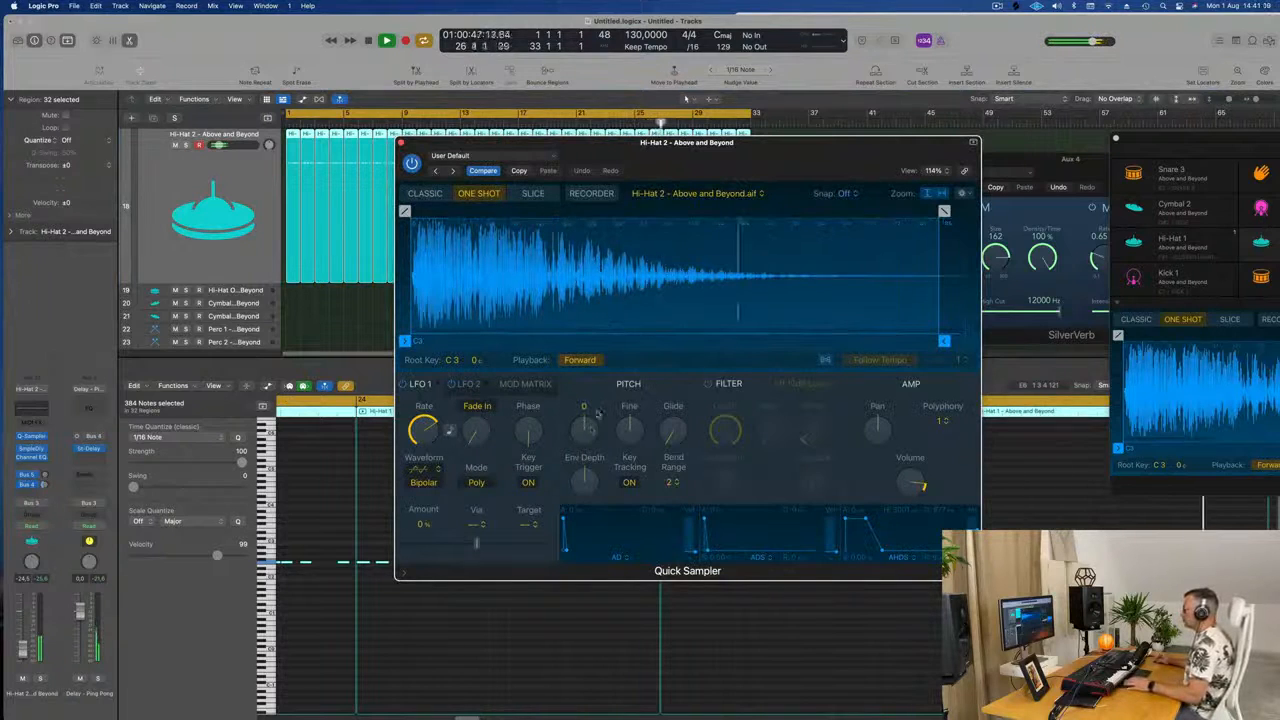
mouse_move(590, 427)
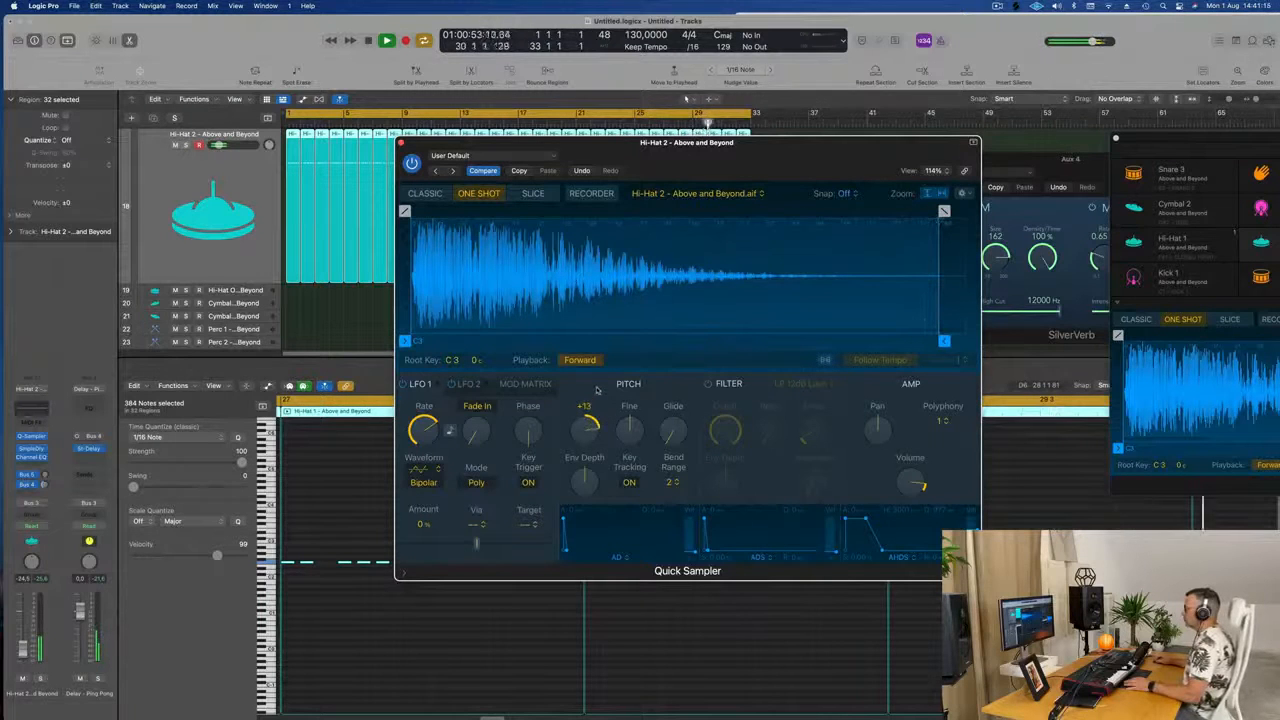
left_click_drag(598, 400, 598, 408)
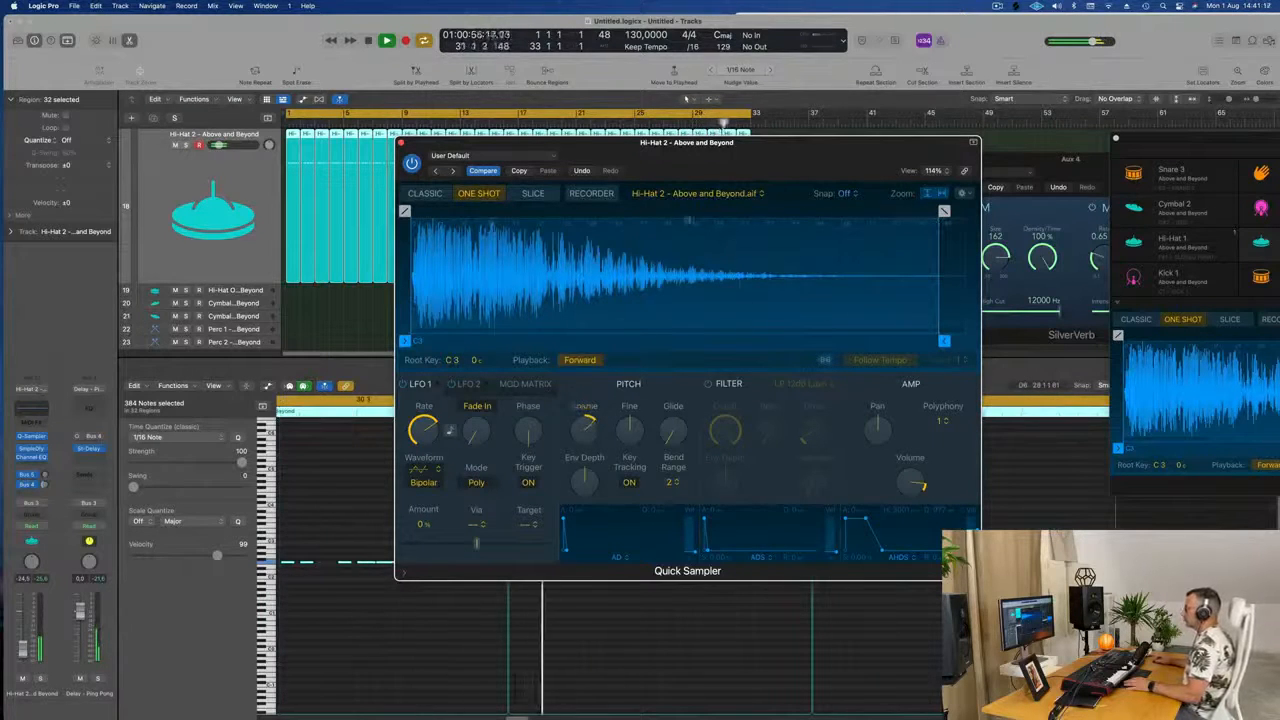
left_click_drag(780, 145, 778, 147)
left_click(399, 145)
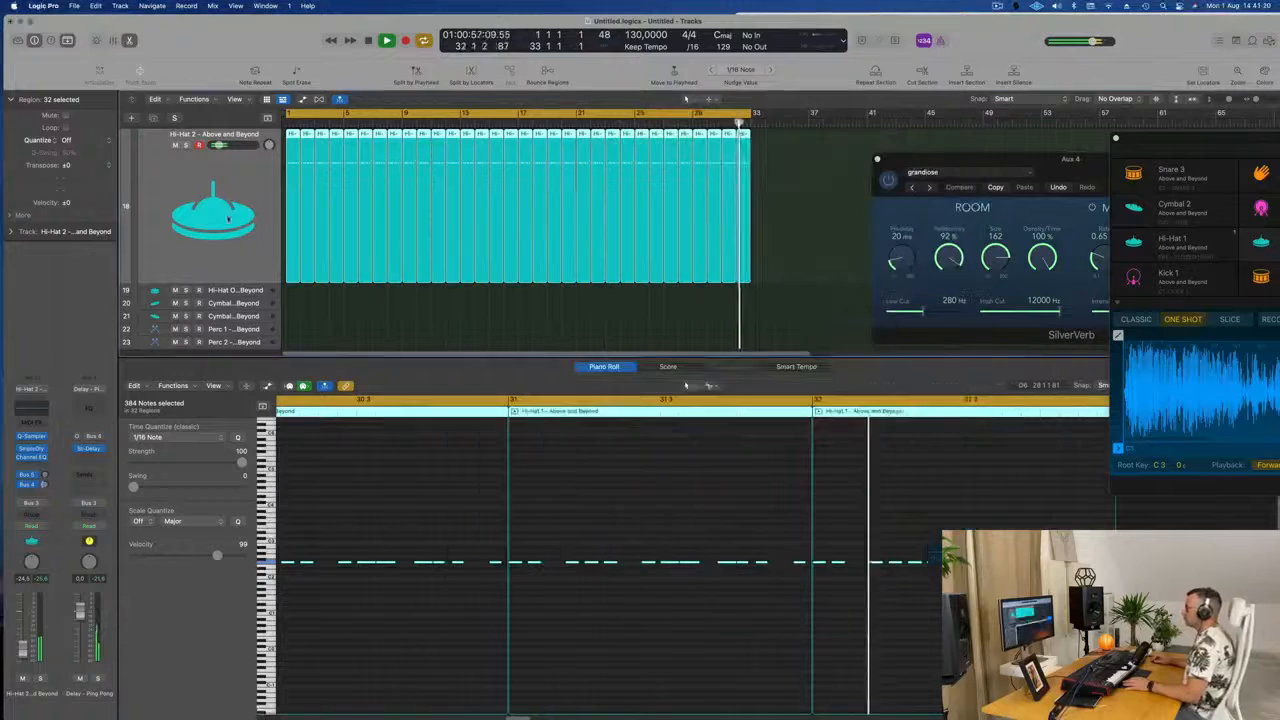
Copy all the Kick 1 regions from bar 1 to bar 33 onto the Kick 2 track.
scroll(354, 289, "down", 3)
scroll(372, 295, "down", 5)
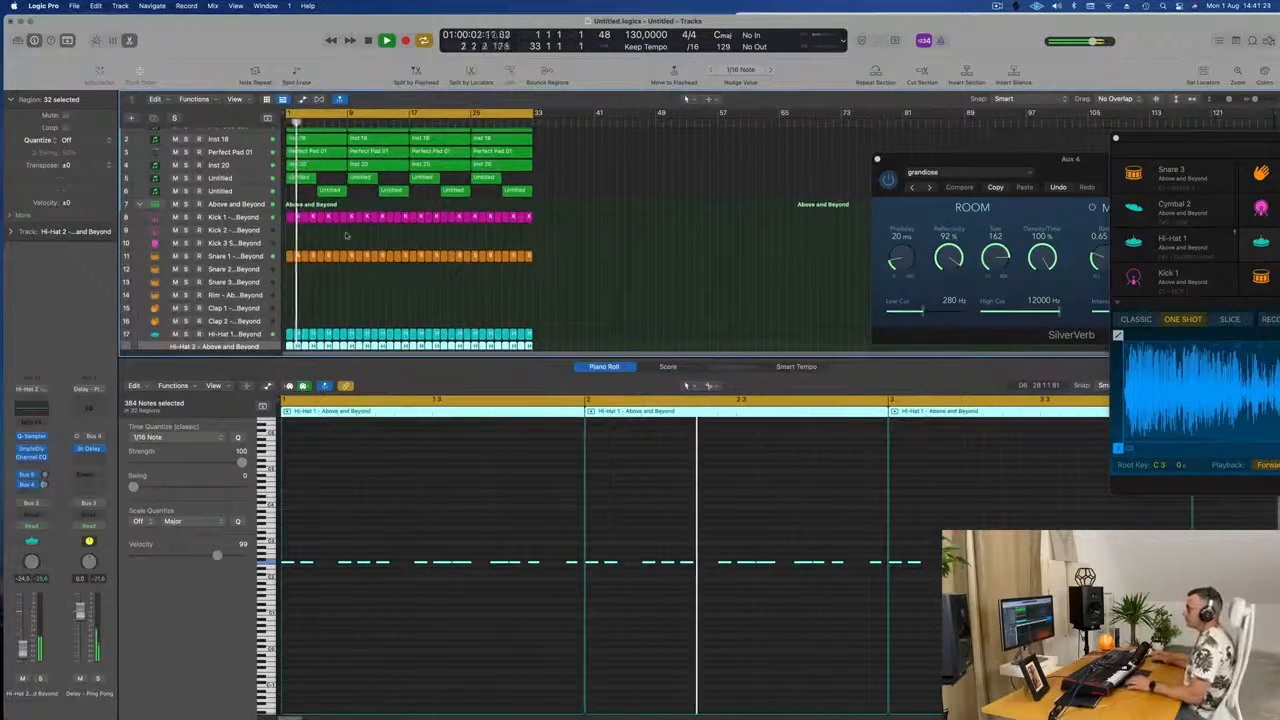
scroll(350, 236, "up", 2)
scroll(492, 257, "up", 1)
scroll(492, 257, "up", 3)
scroll(493, 254, "down", 2)
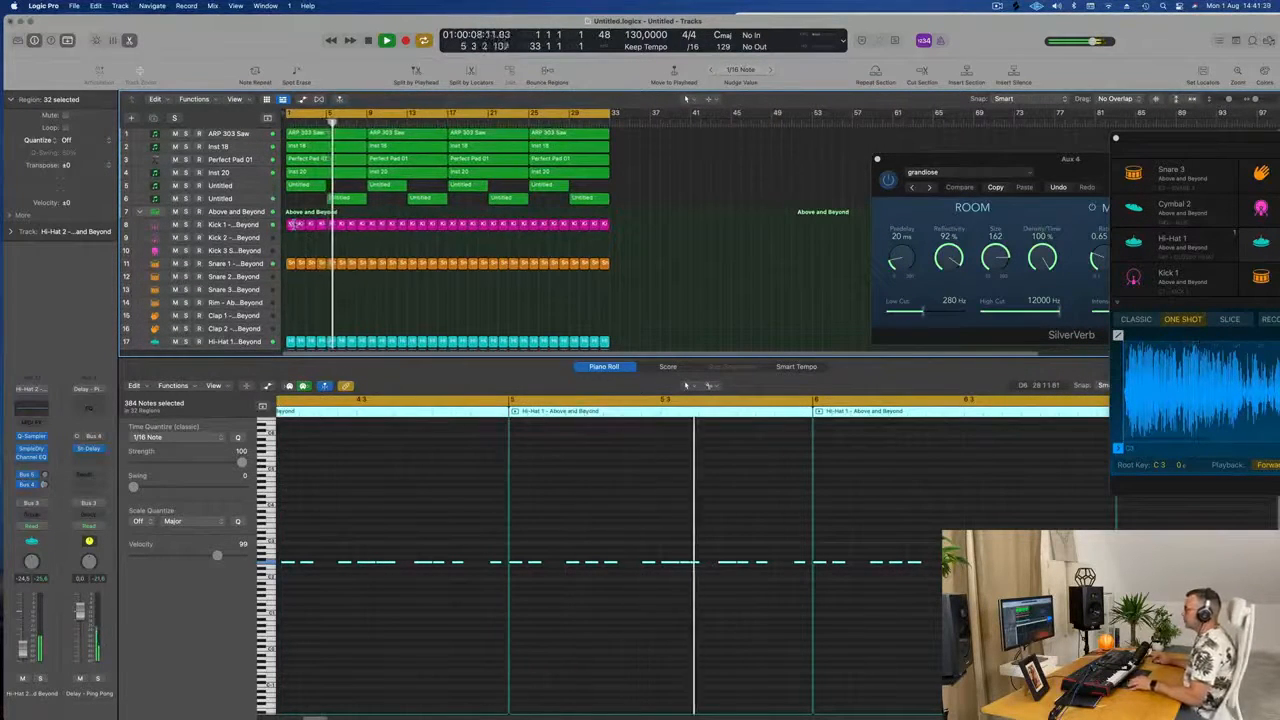
left_click_drag(638, 230, 290, 245)
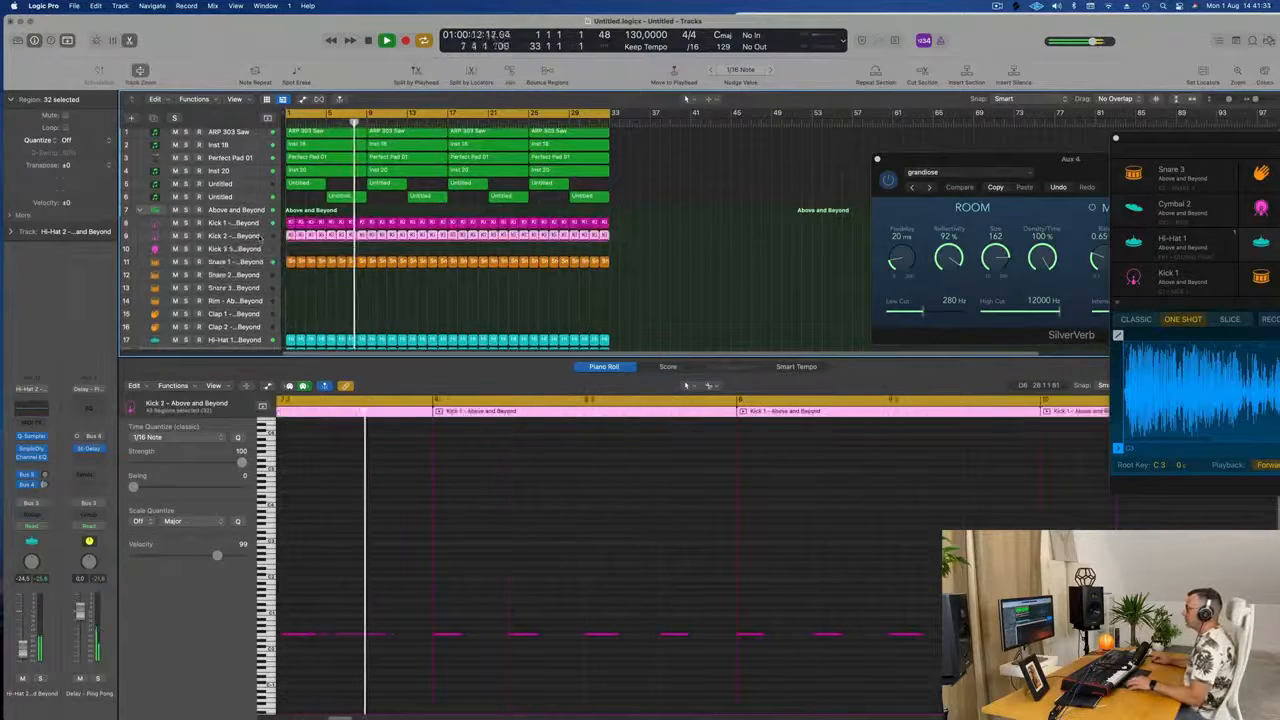
Transpose all the Kick 2 notes up one octave while listening, and lower the track volume to -6.4 dB.
left_click(405, 573)
key("Return")
key("super+a")
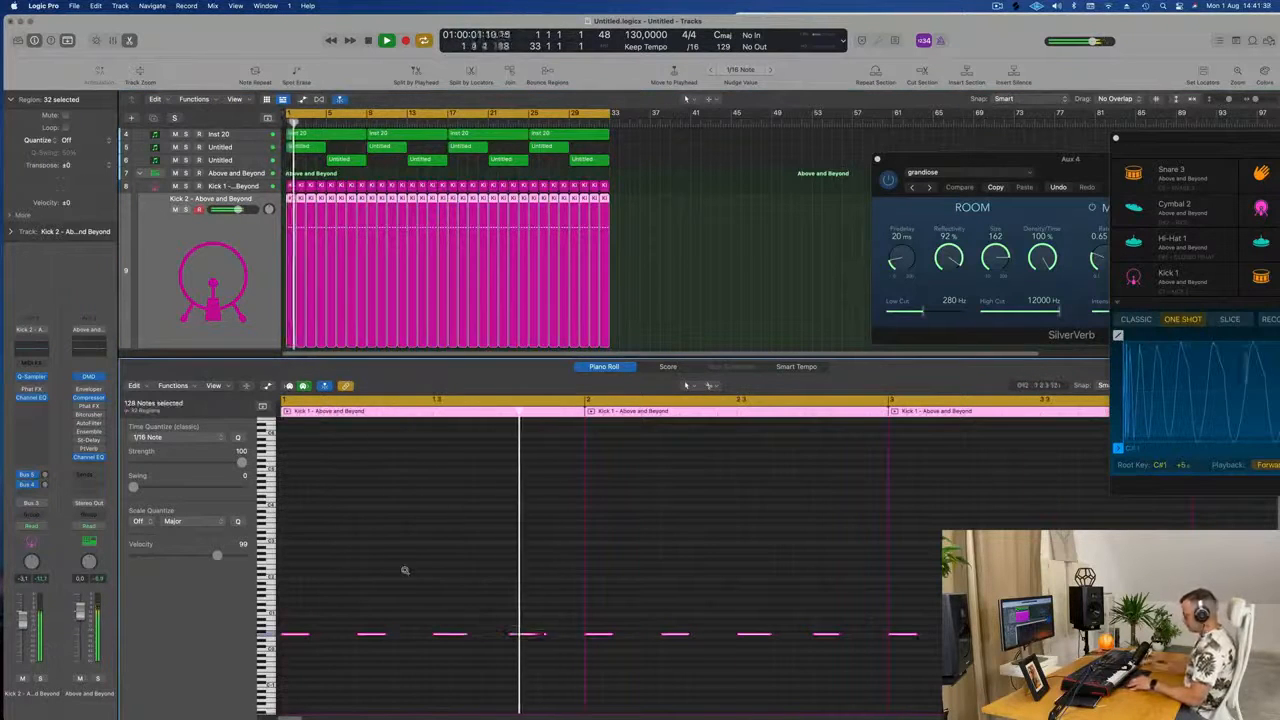
key("alt+shift+Up")
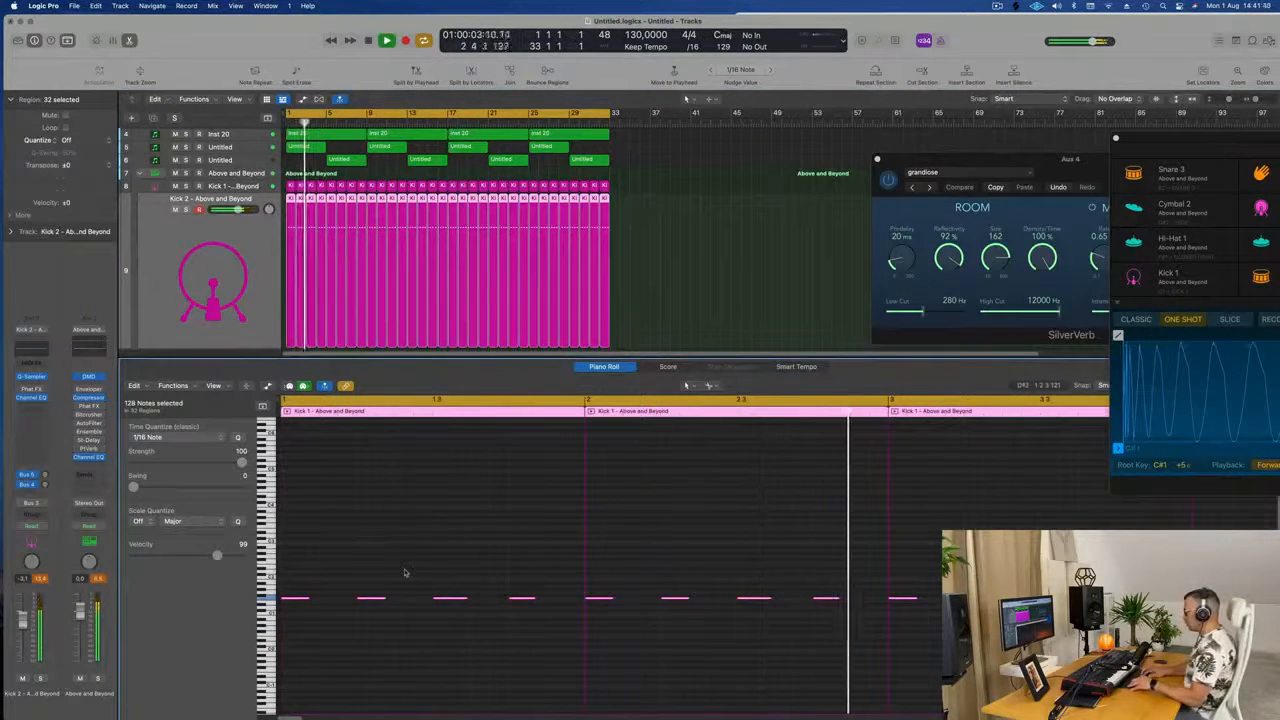
key("alt+shift+Up")
key("alt+shift+Down")
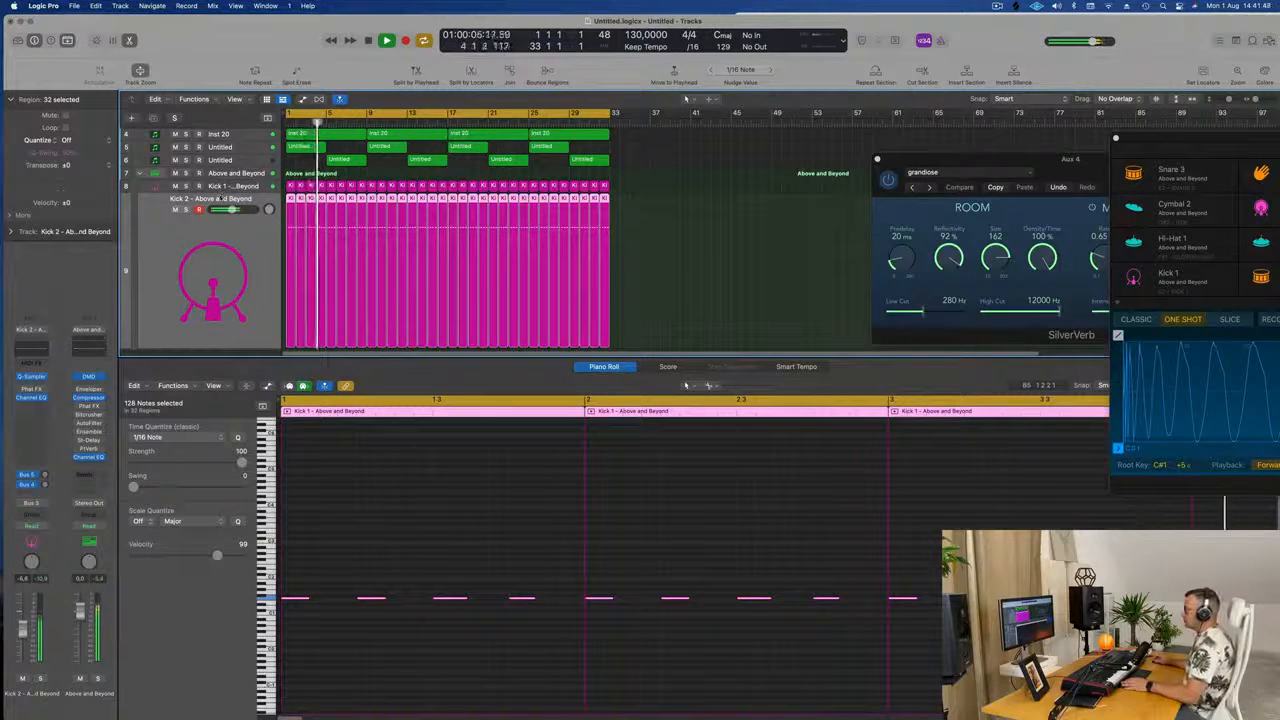
Copy the first Snare 1 region to bar 1 of the Clap 1 track and play its two notes from the start.
scroll(220, 199, "down", 10)
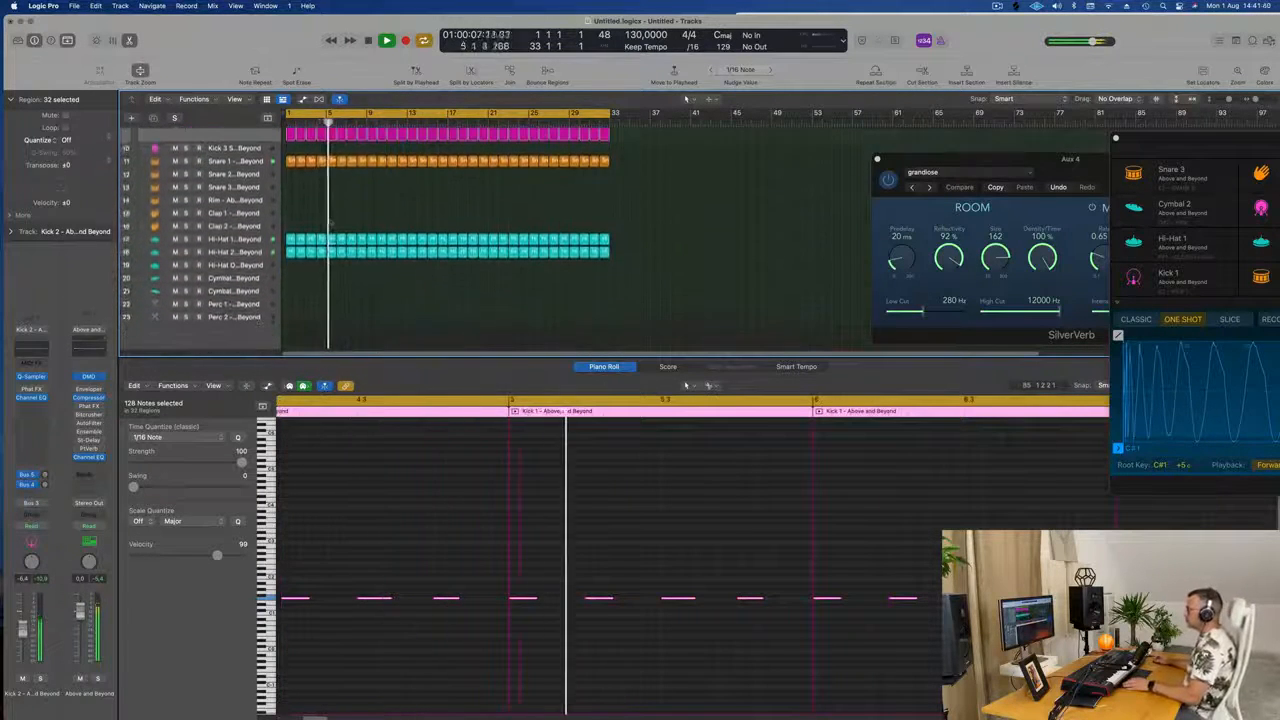
left_click_drag(290, 160, 289, 214)
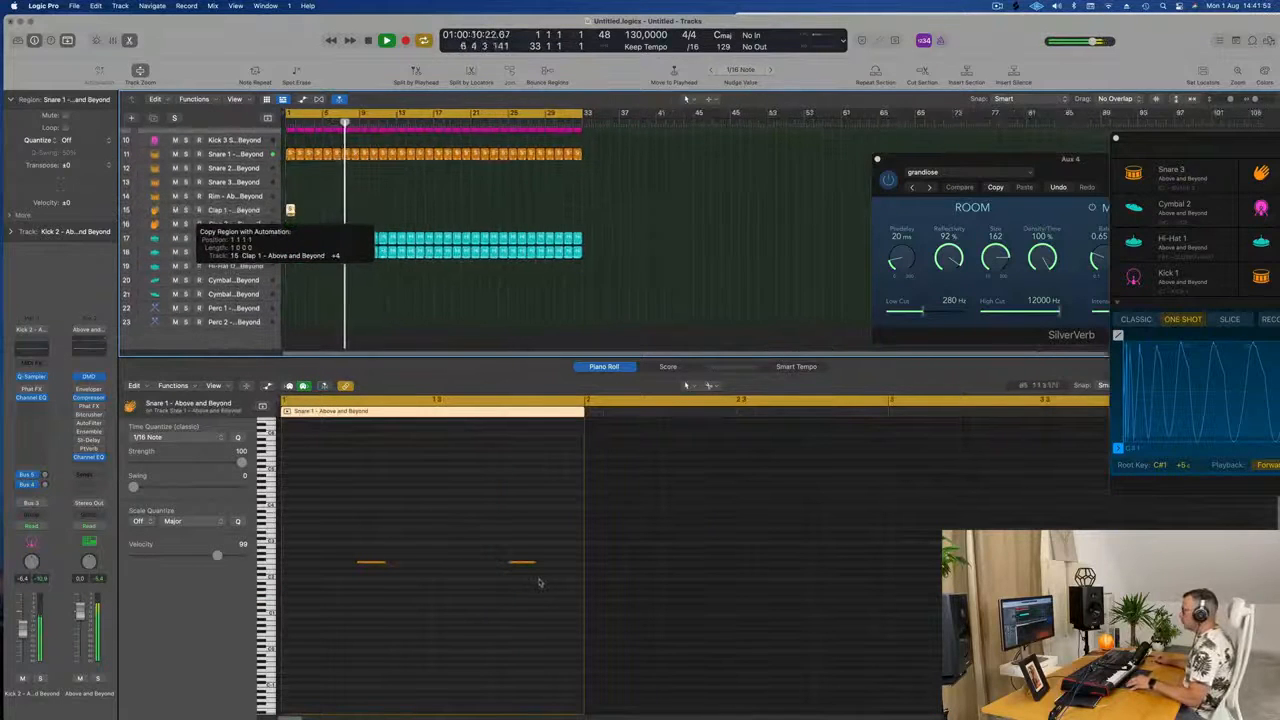
left_click_drag(348, 516, 570, 604)
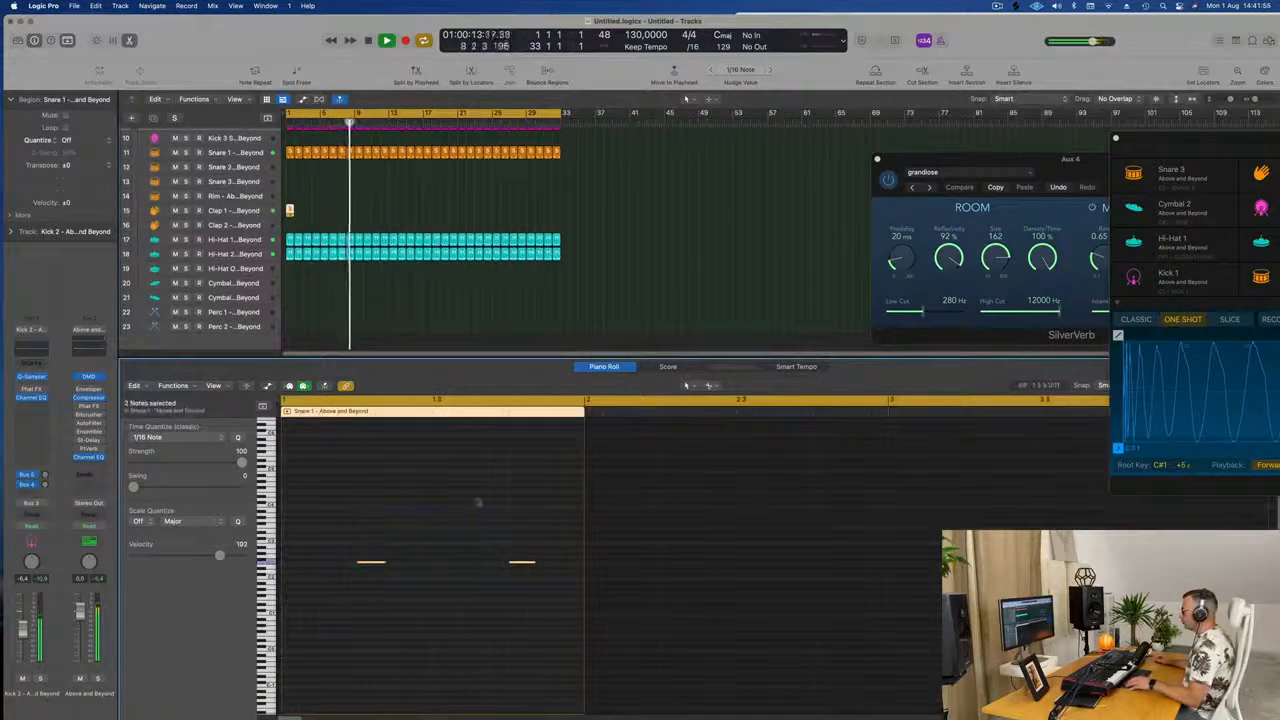
key("space")
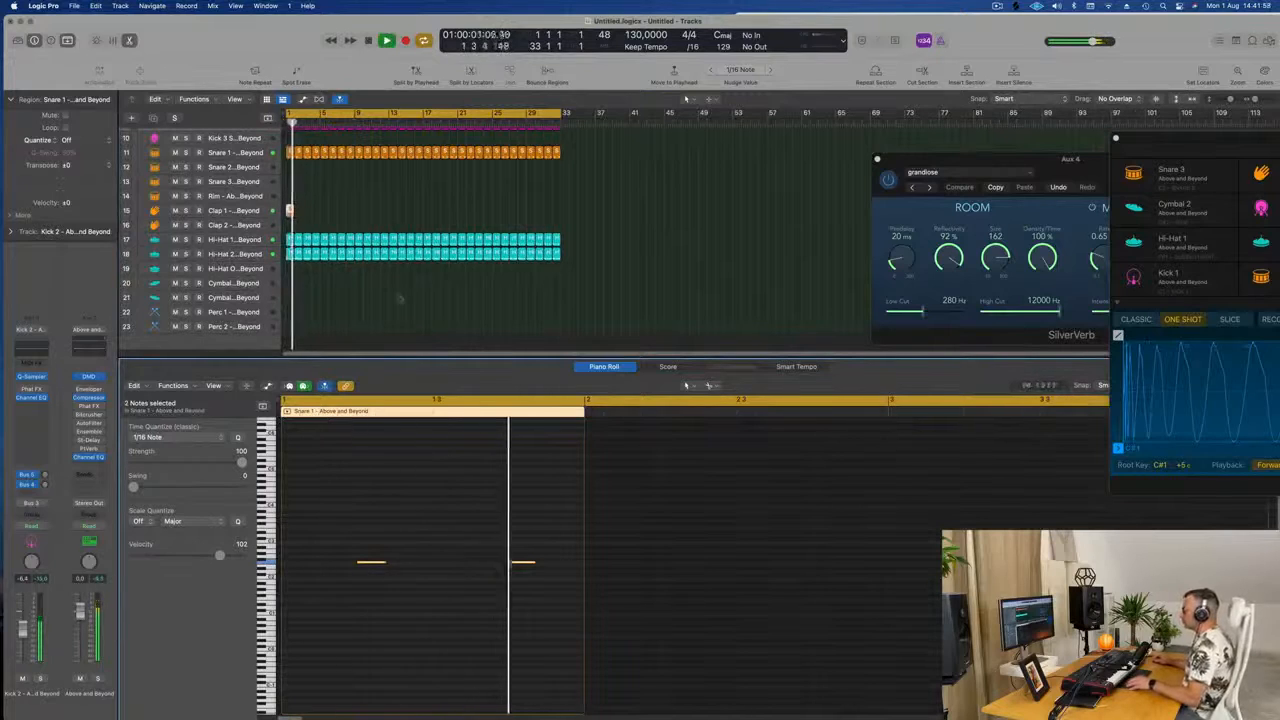
key("Return")
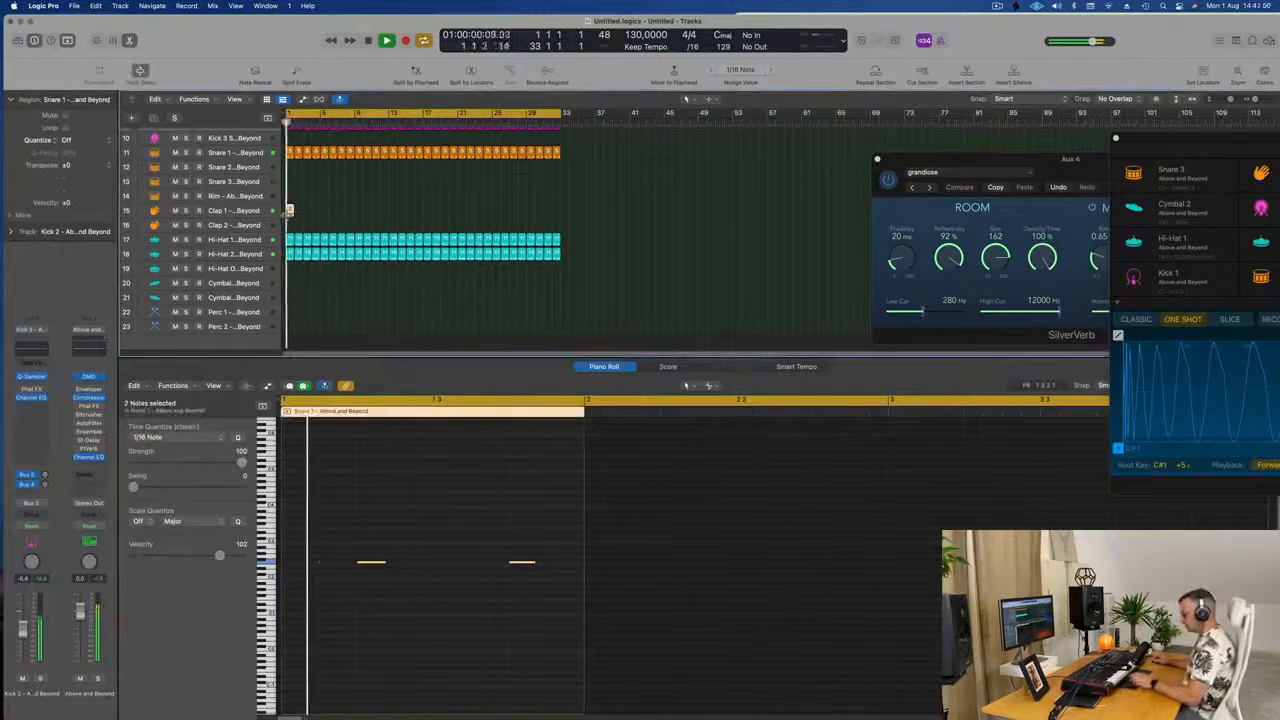
Repeat the one-bar Clap 1 region up to bar 33 and delete the surplus regions beyond the loop end.
key("super+r")
key("super+r")
key("super+r")
key("super+r")
key("super+r")
left_click_drag(383, 207, 273, 219)
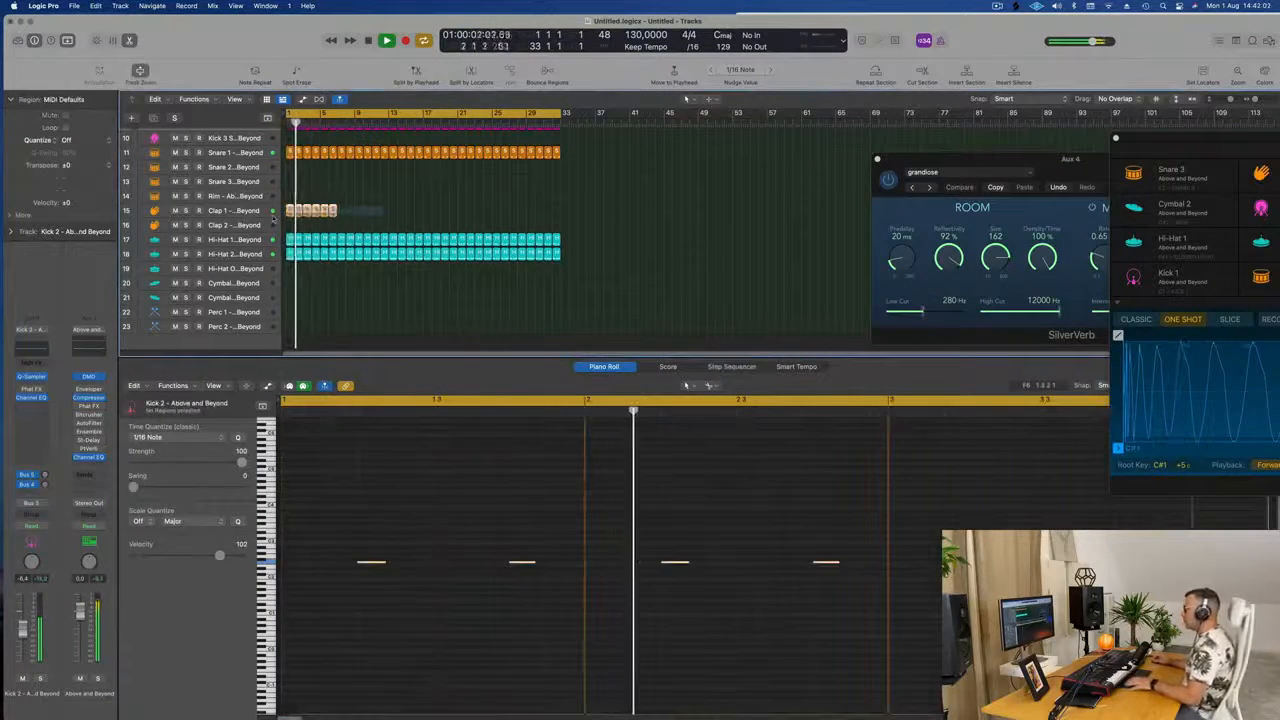
key("super+r")
key("super+r")
key("super+r")
key("super+r")
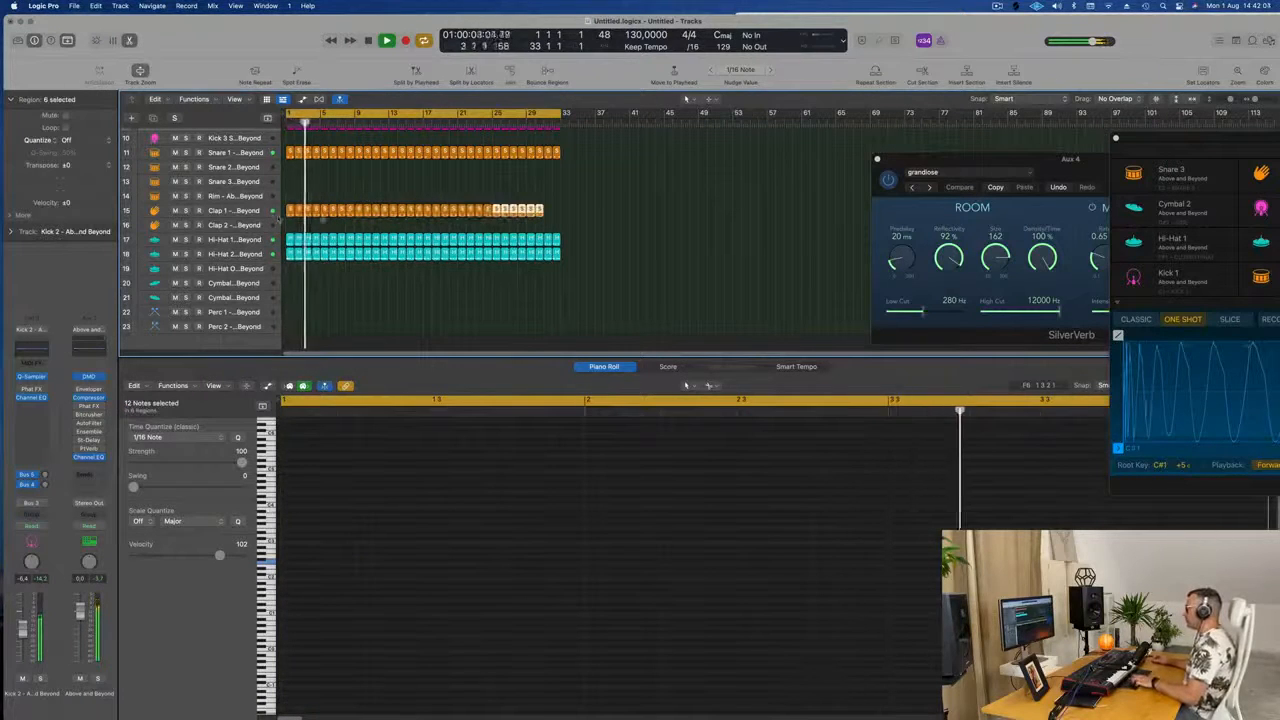
key("super+r")
left_click_drag(645, 208, 571, 235)
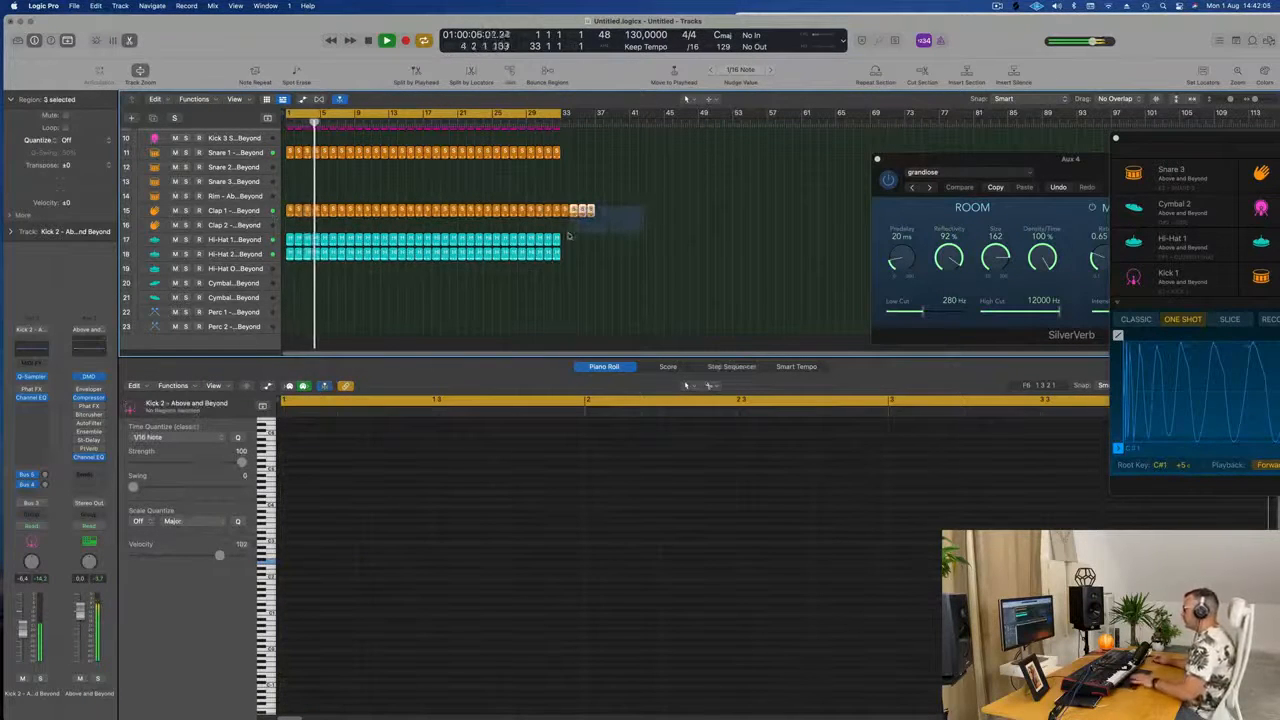
key("Delete")
key("Return")
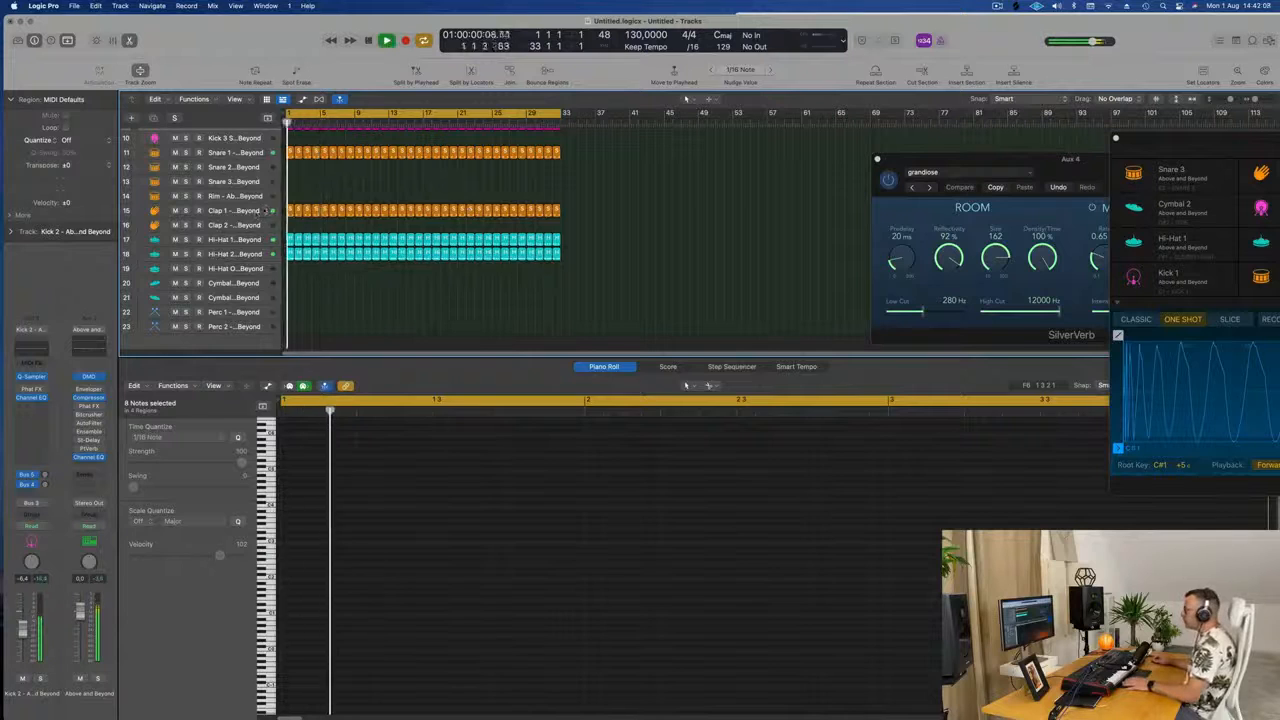
Select the Clap 1 track and raise its send to the Bus 4 ping-pong delay during playback.
left_click(258, 214)
key("Return")
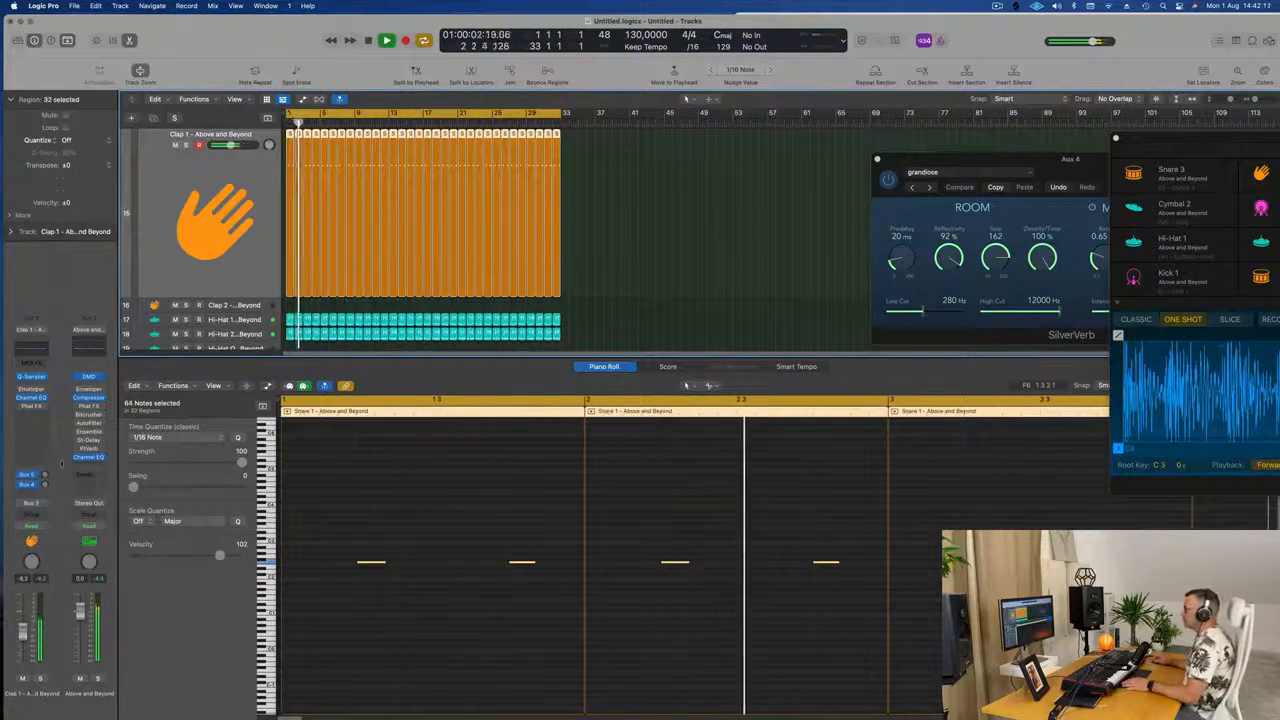
left_click_drag(45, 486, 48, 468)
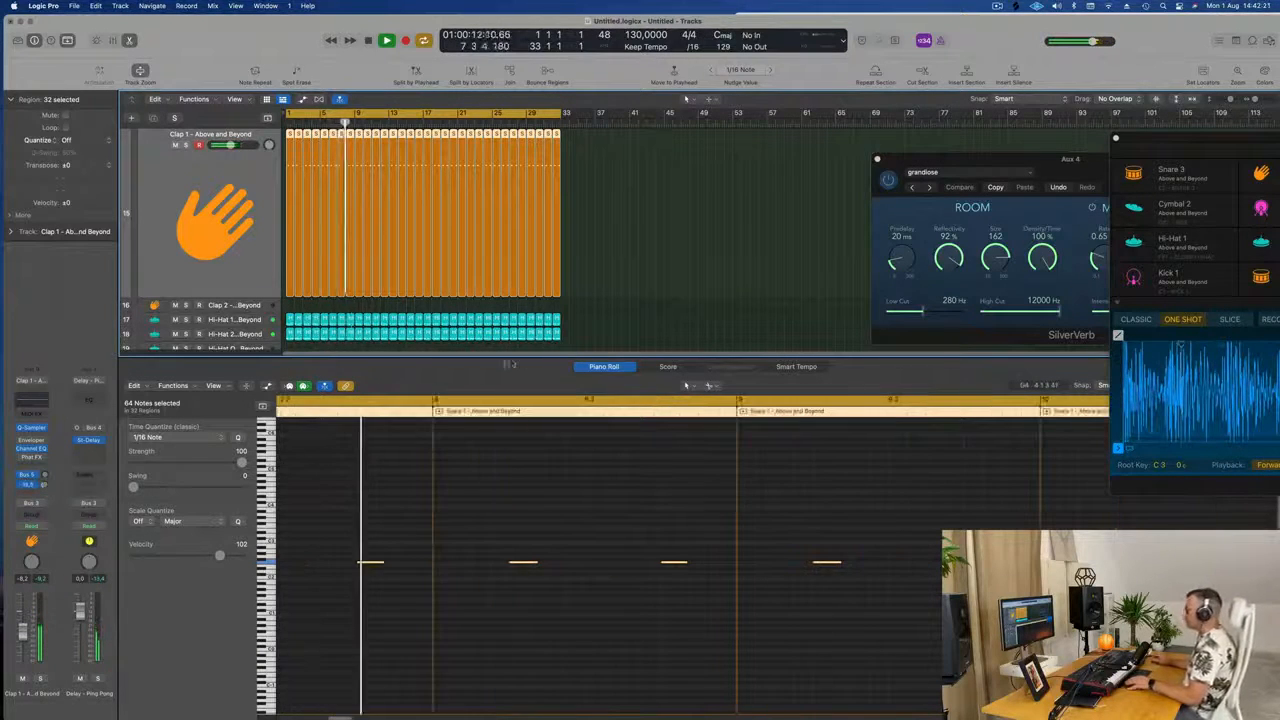
Copy the first Hi-Hat 1 region to Cymbal 1, try it on Cymbal 2, and move it to bar 1 of Perc 1.
key("x")
key("x")
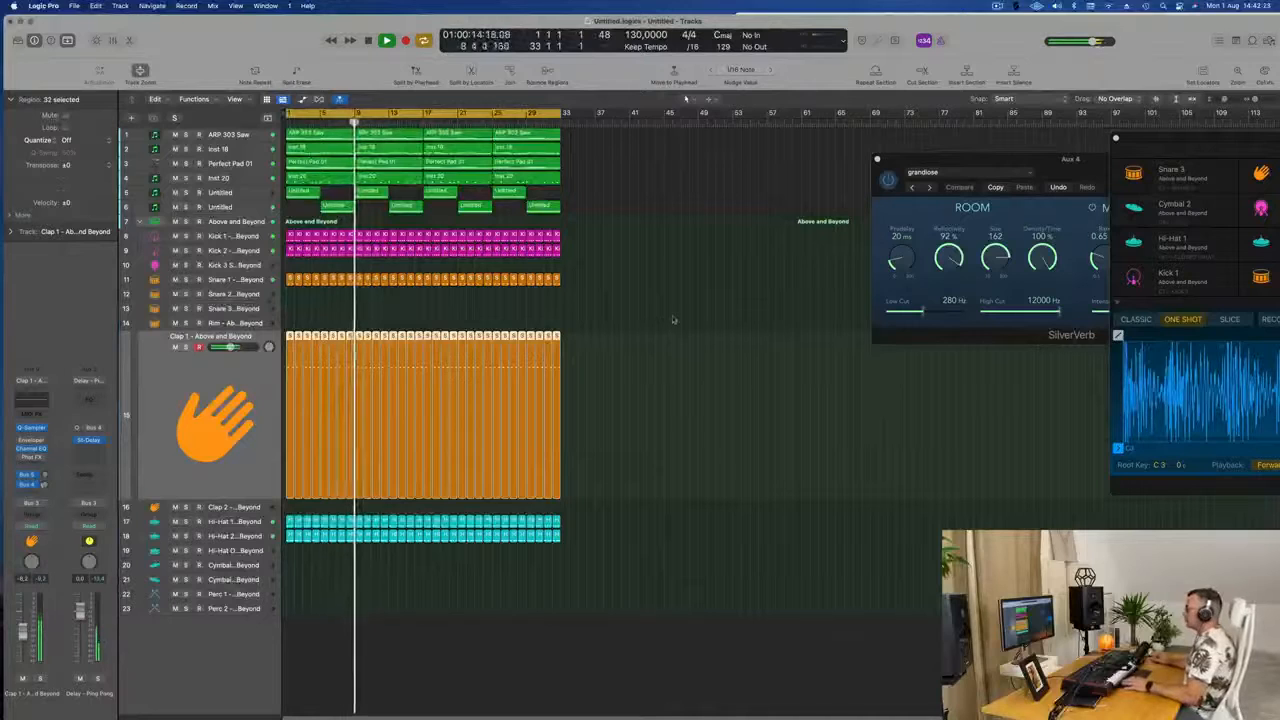
left_click(686, 305)
key("cmd+Right")
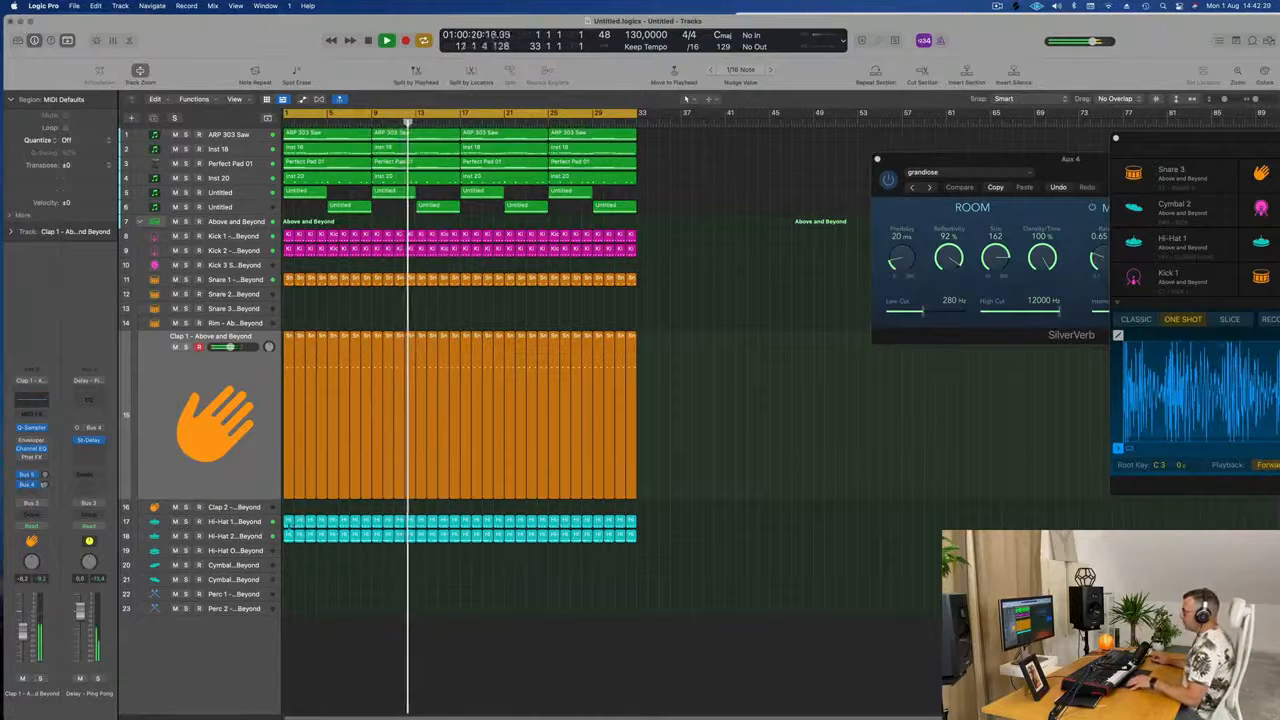
left_click(288, 522)
left_click_drag(288, 522, 290, 565)
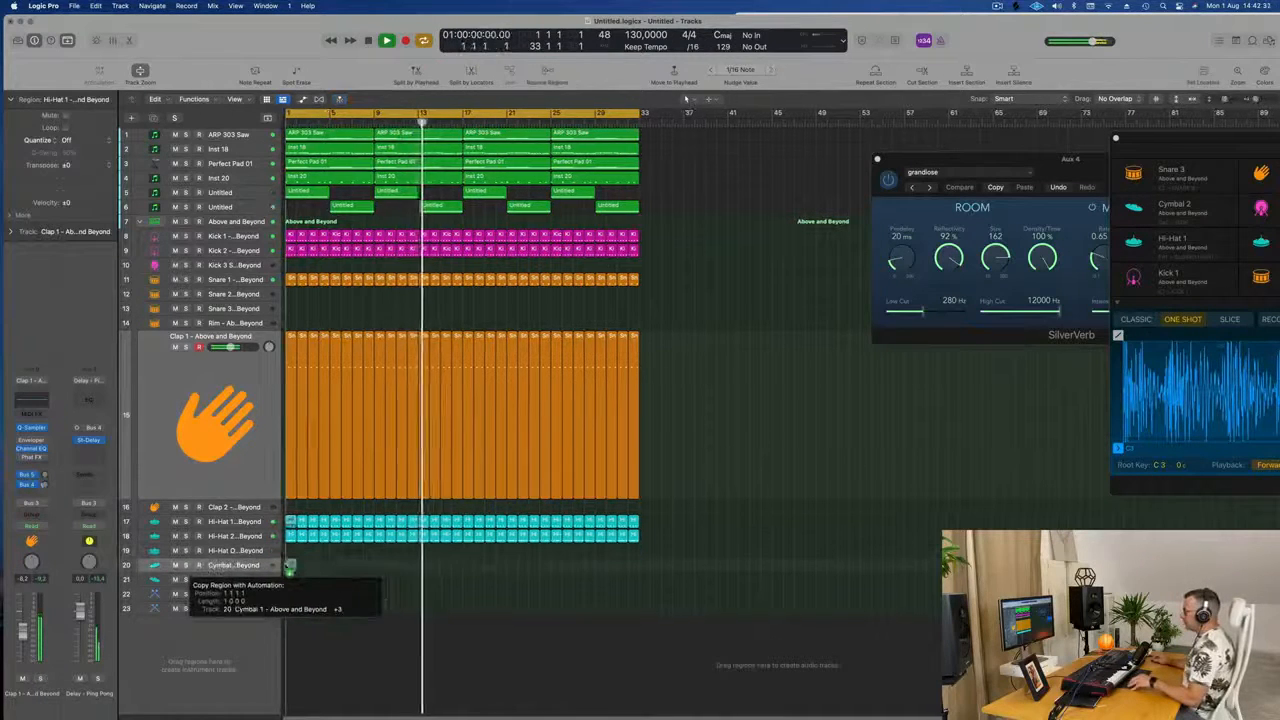
key("Return")
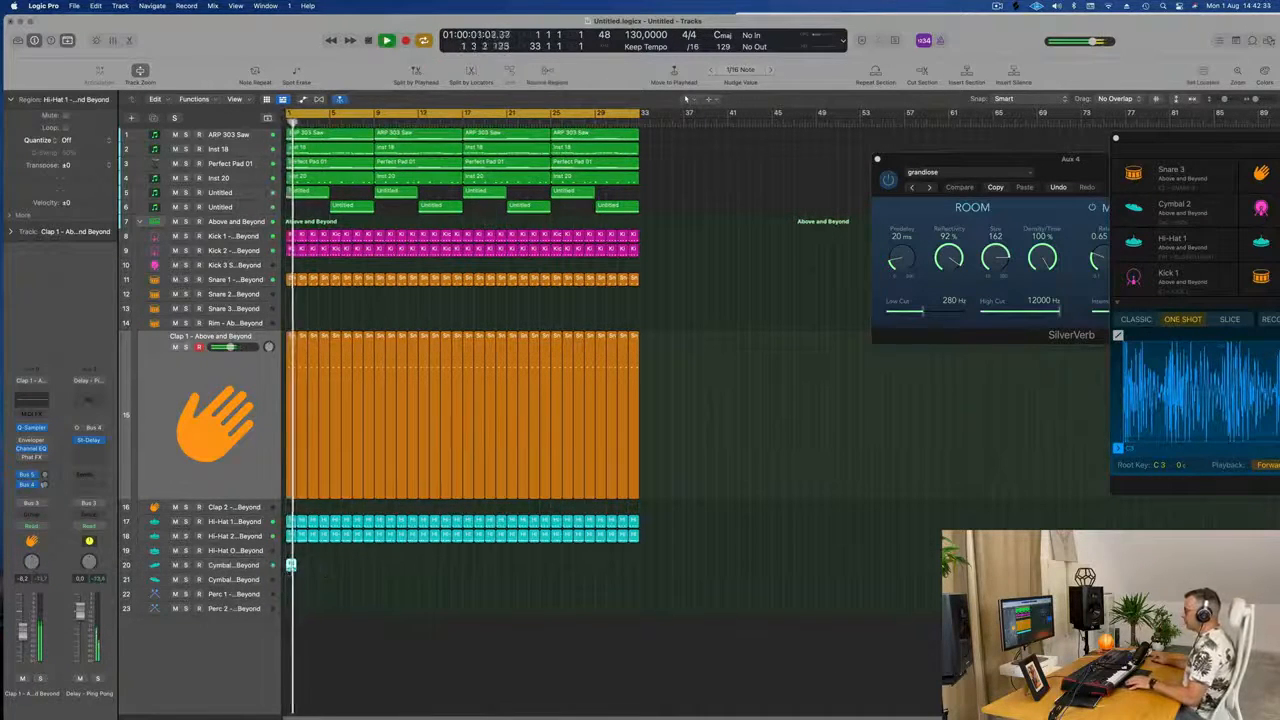
mouse_move(291, 567)
left_mouse_down()
mouse_move(291, 579)
mouse_move(310, 577)
left_mouse_up()
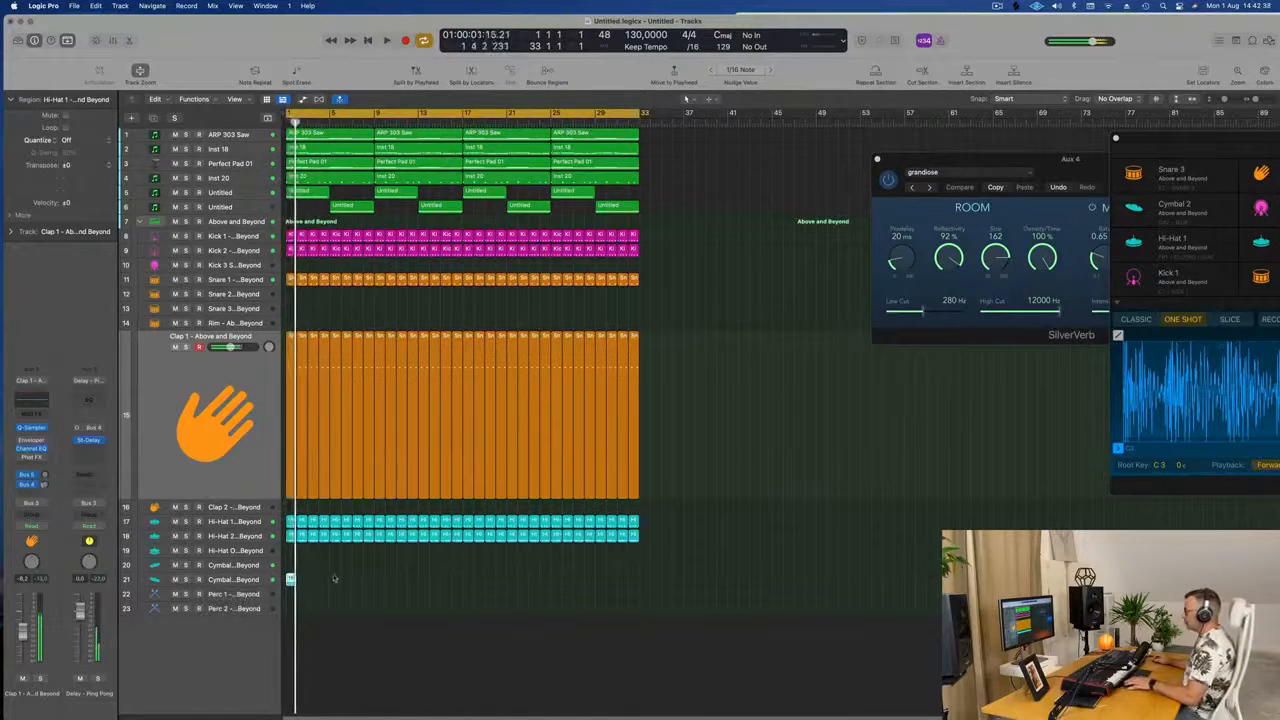
left_click_drag(291, 579, 292, 594)
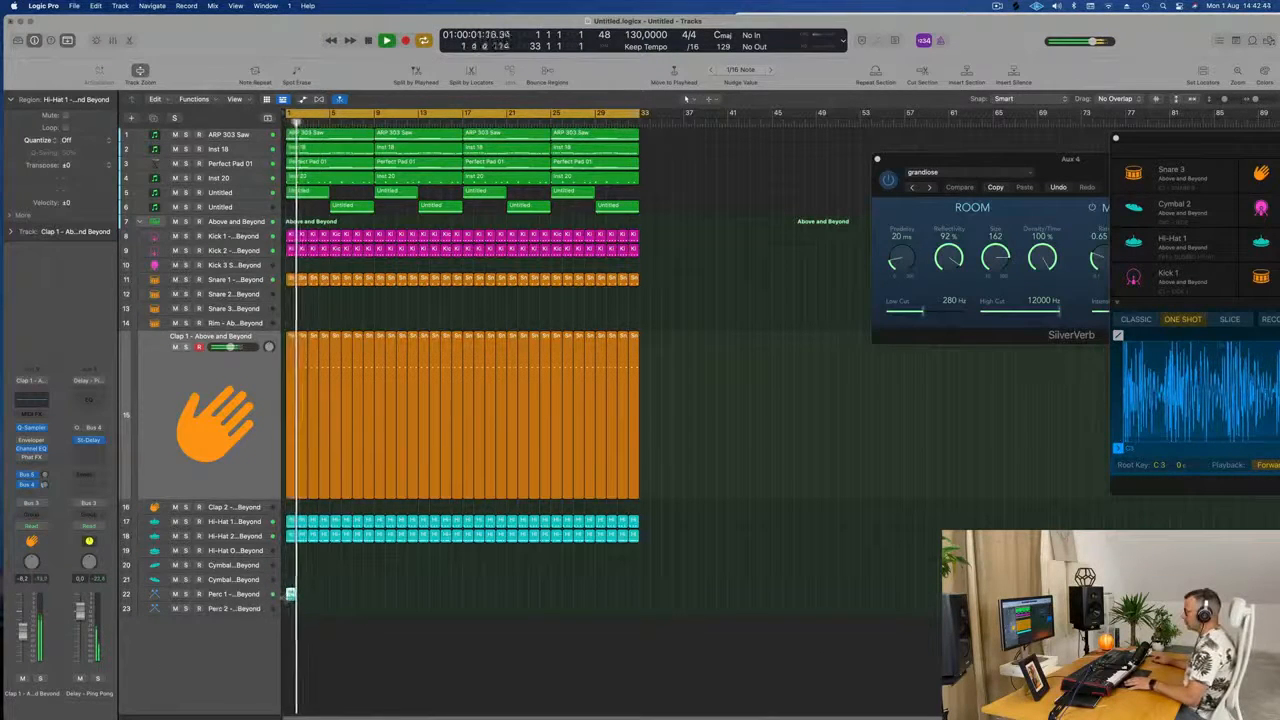
Try the Perc 1 region's four notes an octave higher, and transpose them to two octaves below their original pitch.
double_click(291, 594)
key("space")
key("Return")
key("super+a")
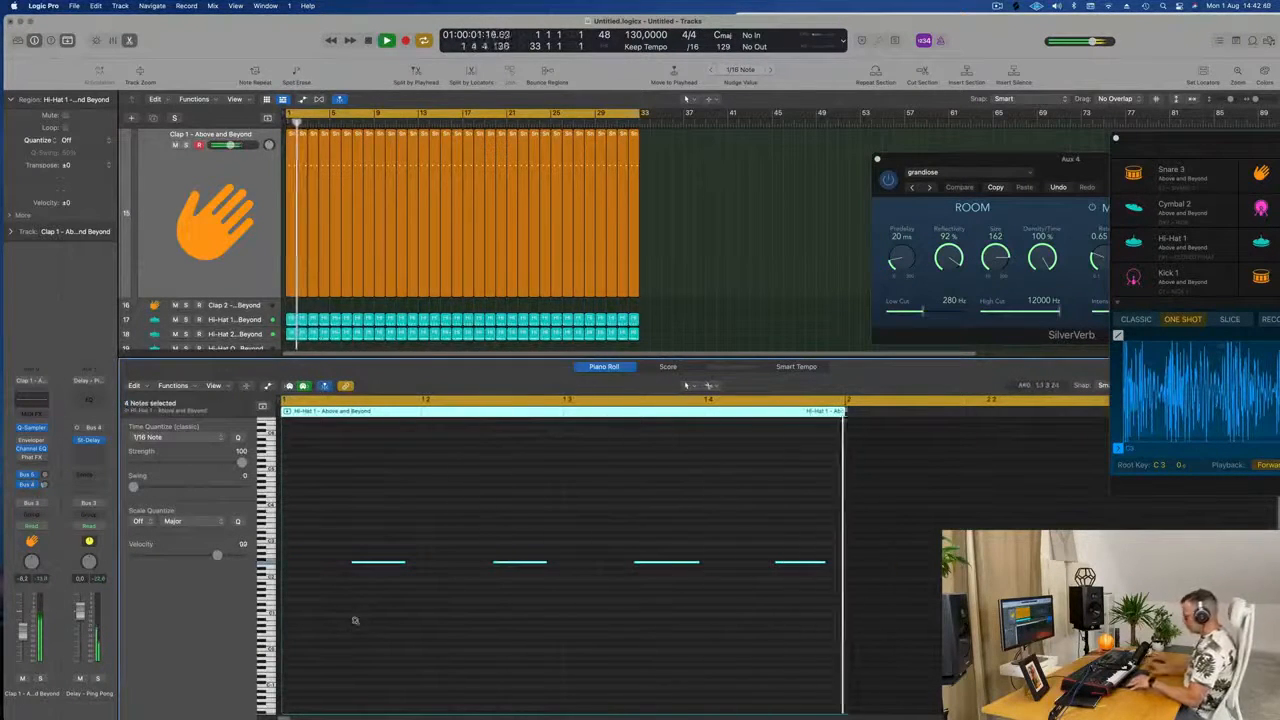
key("alt+shift+Up")
key("Return")
key("space")
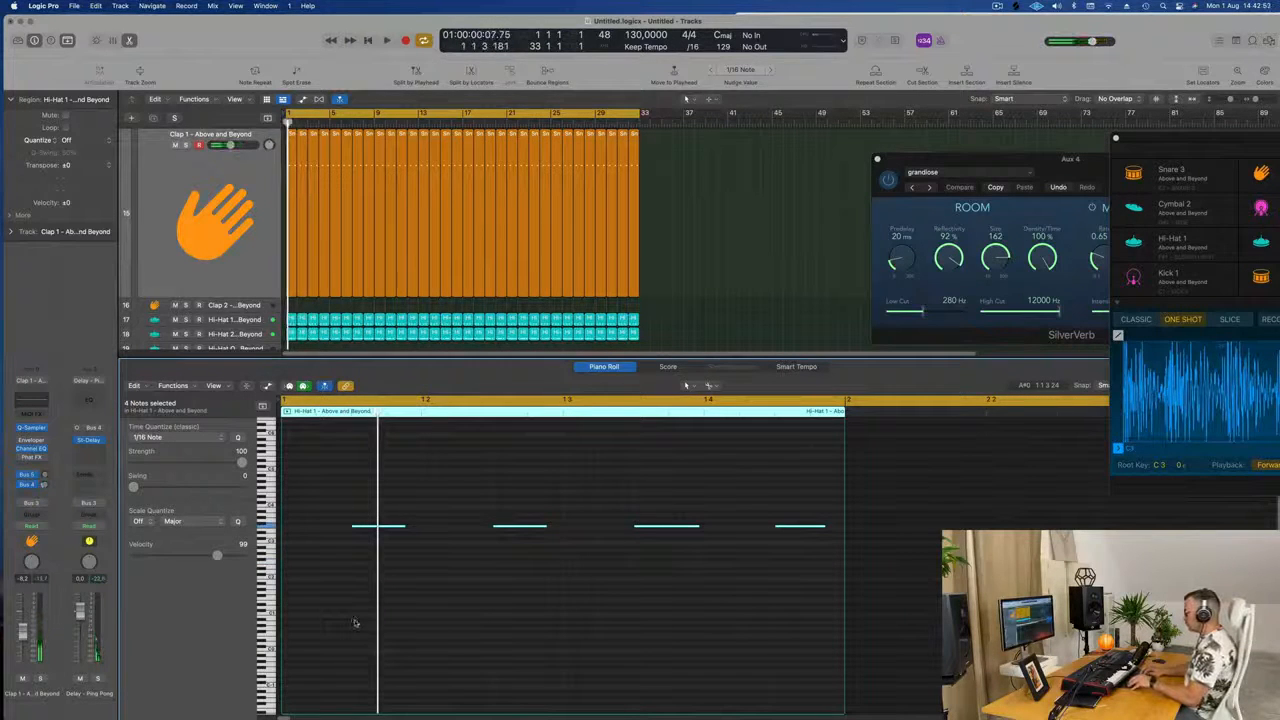
key("space")
In the Perc 1 region's piano roll, shift the third note later by a 1/16 note.
left_click(700, 294)
scroll(690, 297, "down", 4)
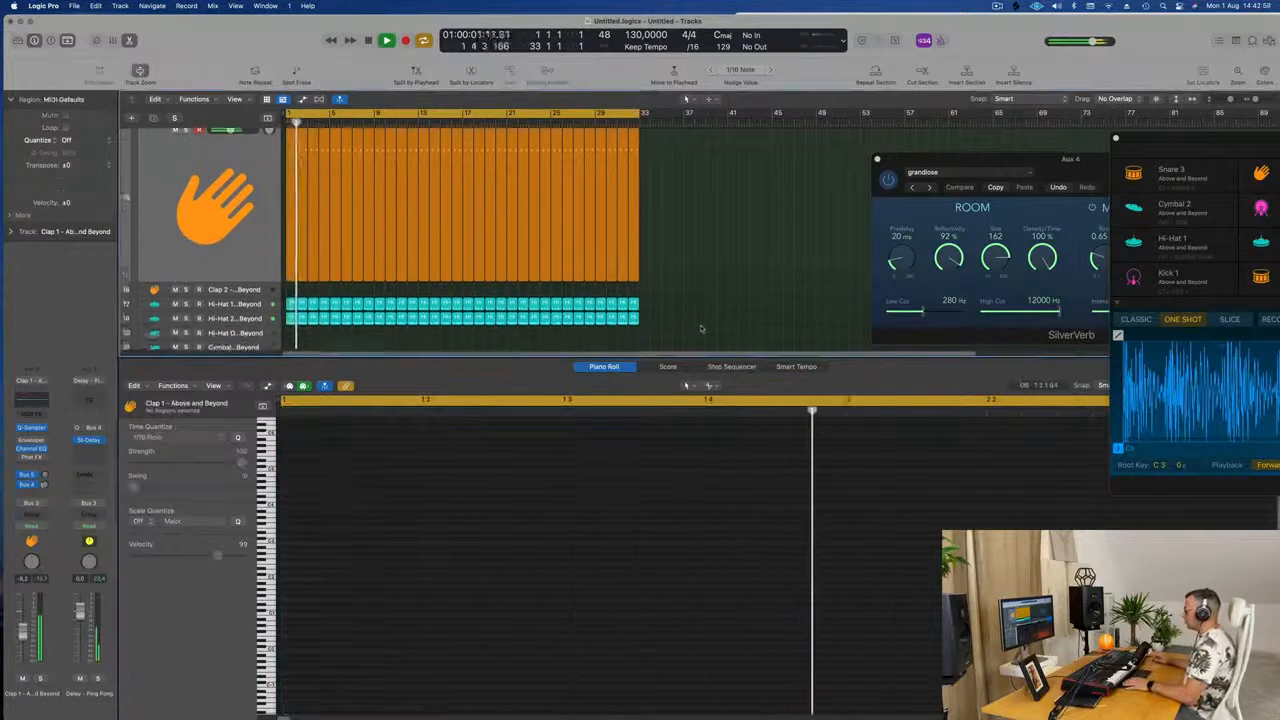
left_click(291, 279)
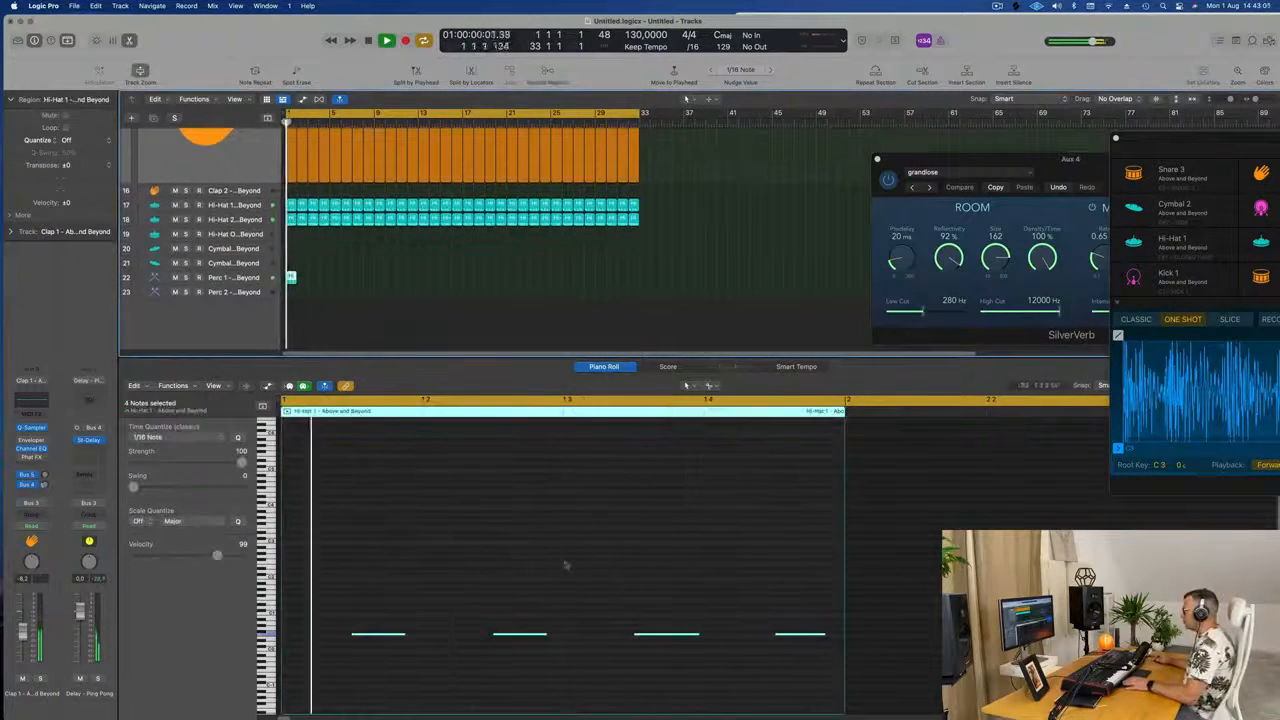
left_click_drag(609, 563, 663, 670)
key("alt+Right")
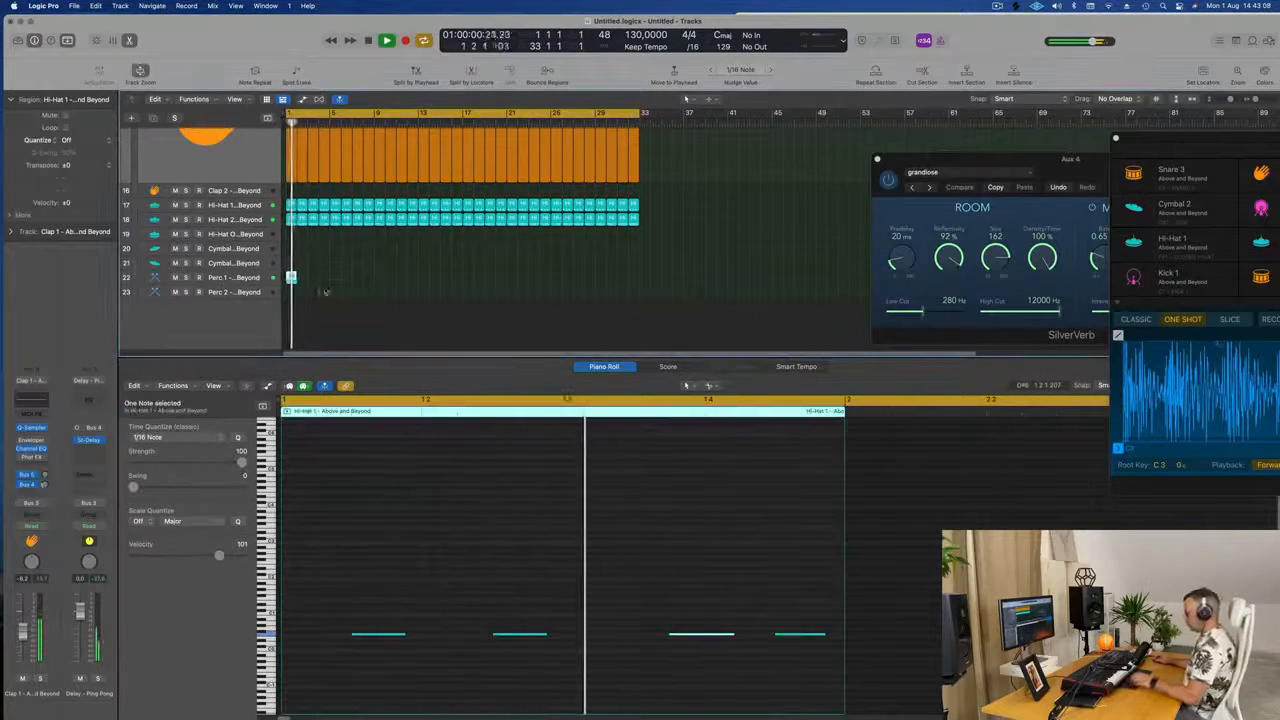
Repeat the one-bar Perc 1 region until it fills bars 1 to 32, and delete the copies beyond bar 33.
key("super+r")
key("super+r")
key("super+r")
left_click_drag(410, 282, 285, 284)
key("super+r")
key("super+r")
key("super+r")
key("super+r")
left_click_drag(712, 248, 643, 298)
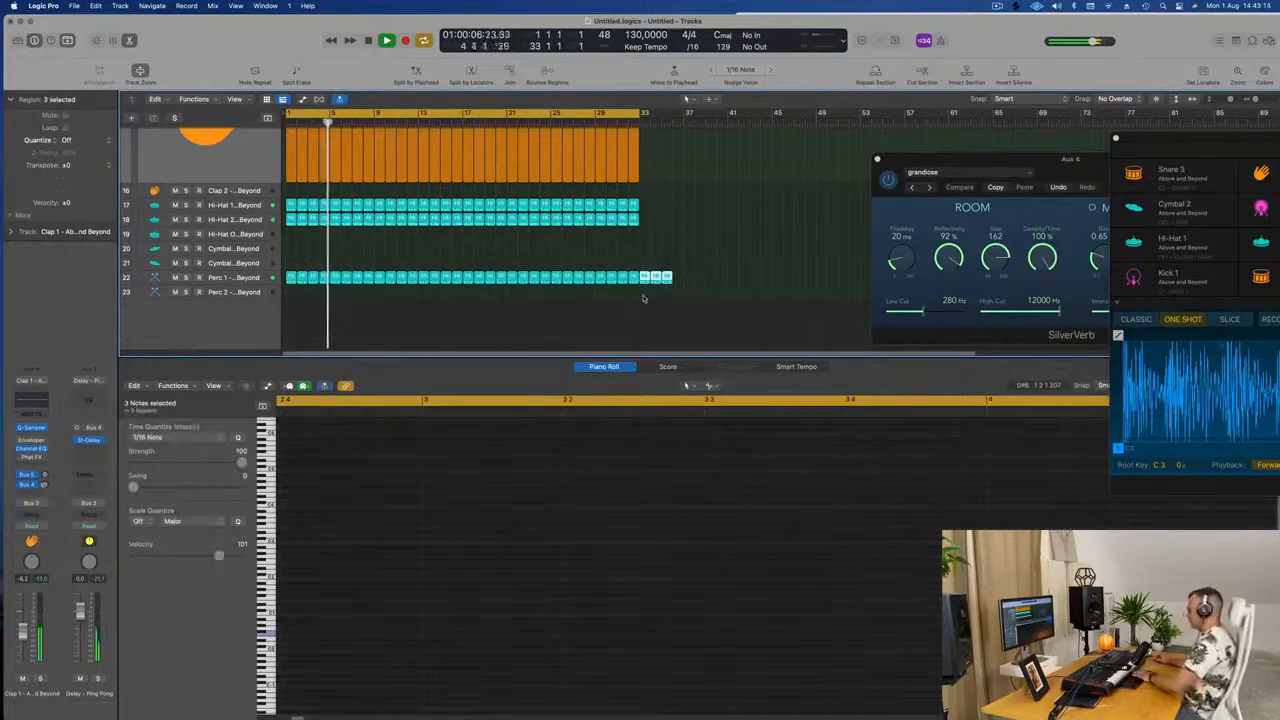
key("space")
Select the Perc 1 track and close the piano roll so the full track list is available.
left_click(238, 278)
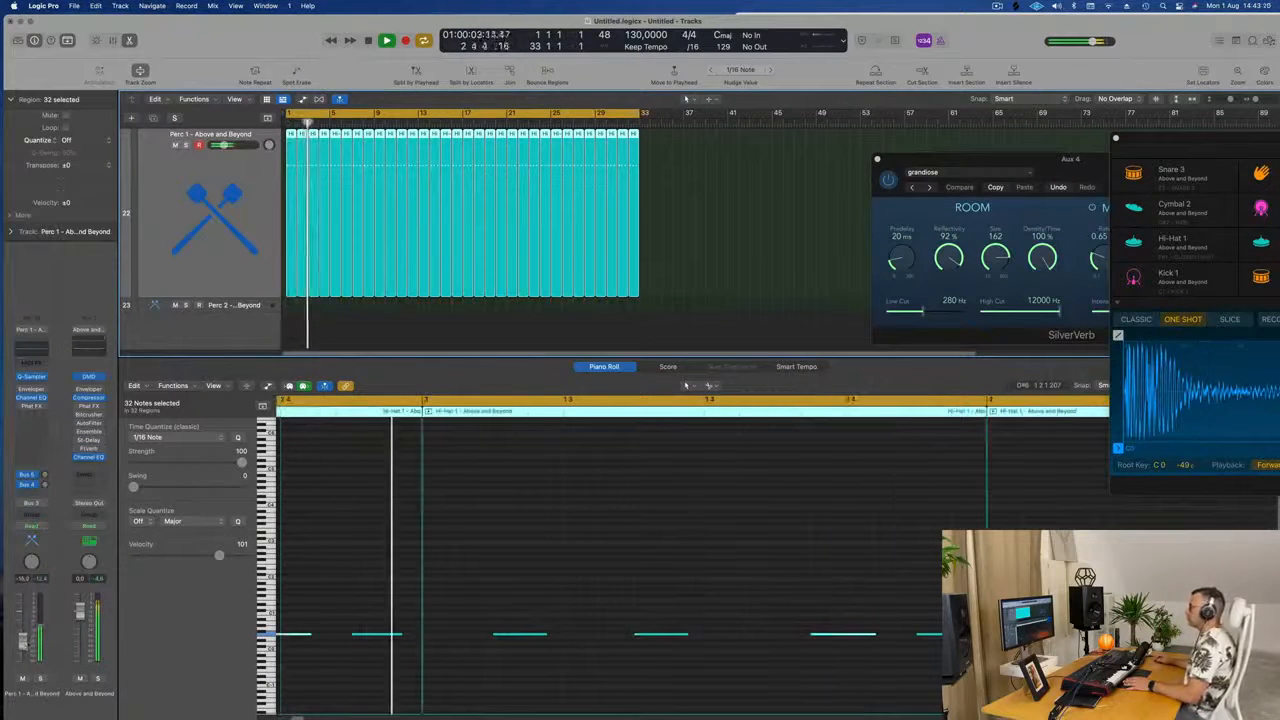
scroll(569, 273, "up", 4)
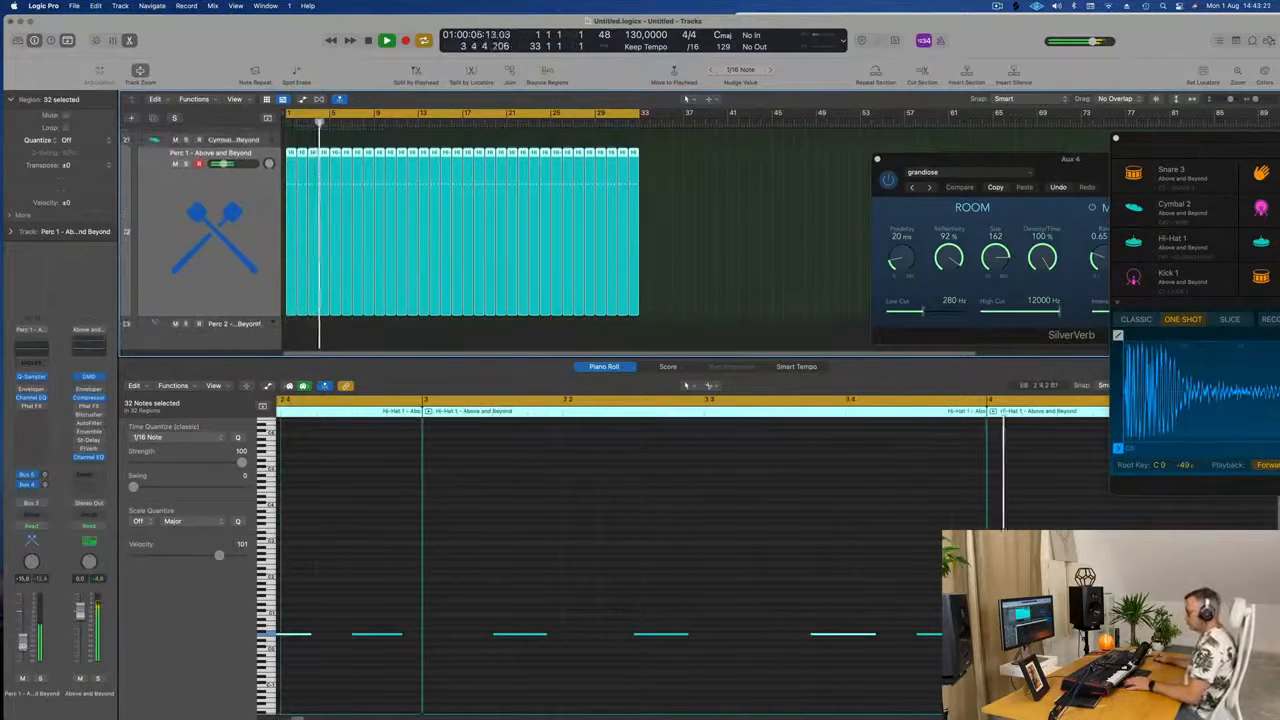
key("x")
key("x")
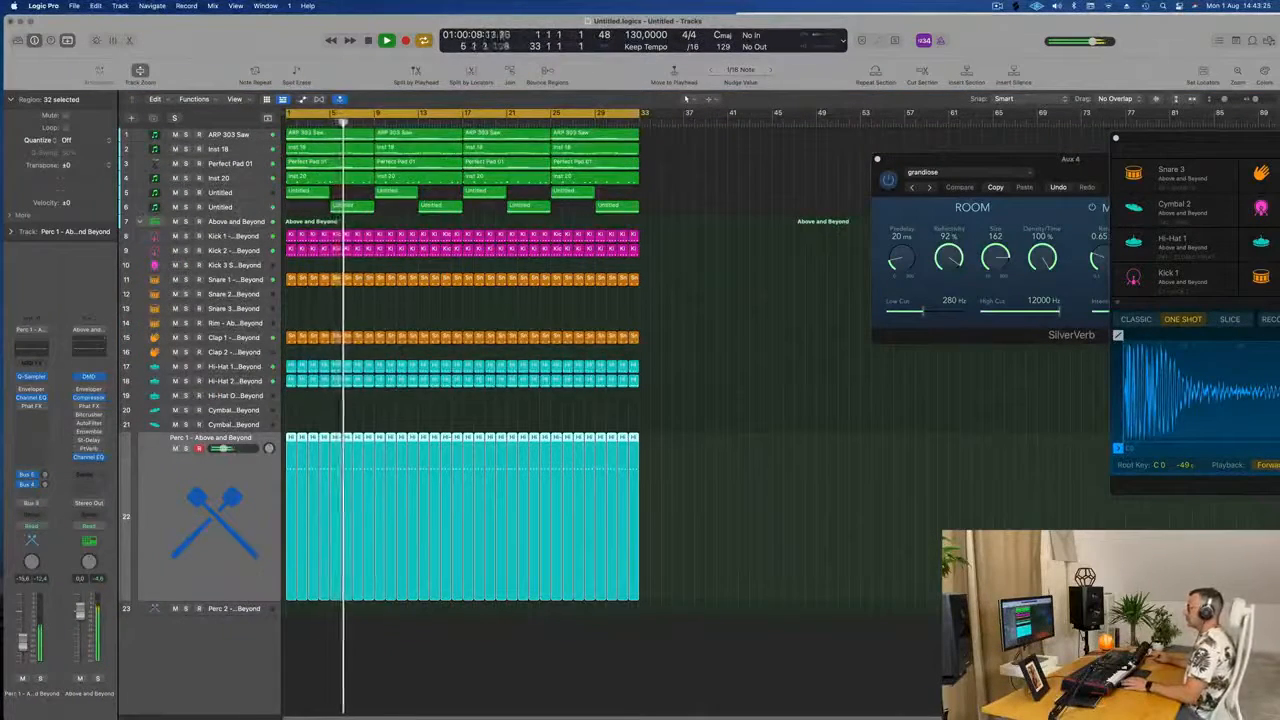
Play the loop from bar 1 and check the two Untitled synth tracks against the drums.
left_click(228, 207)
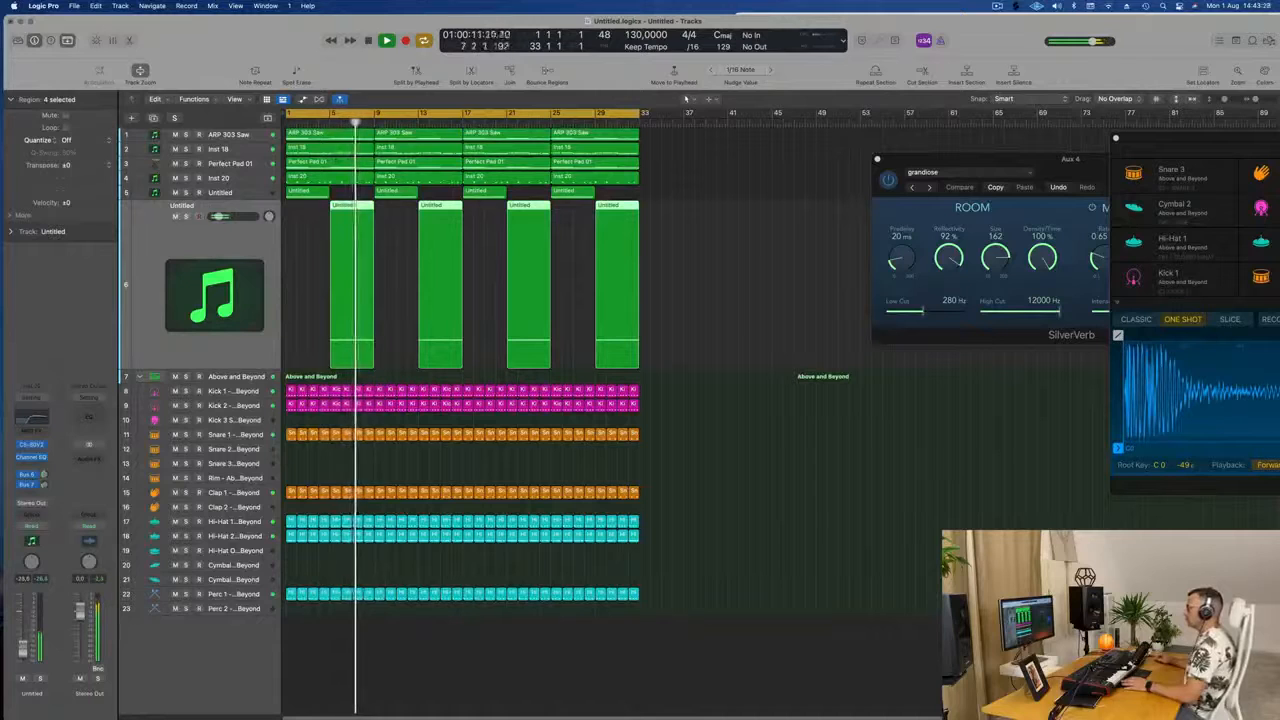
left_click(726, 459)
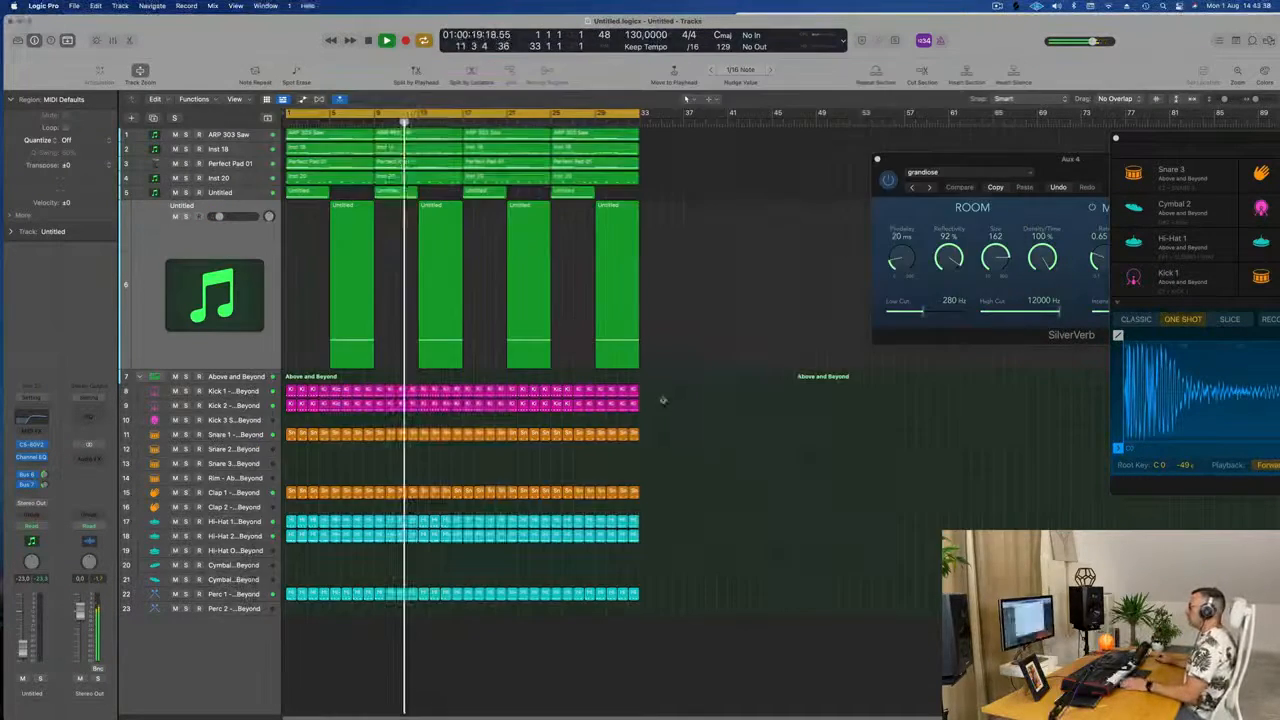
key("Return")
left_click(236, 206)
left_click(236, 195)
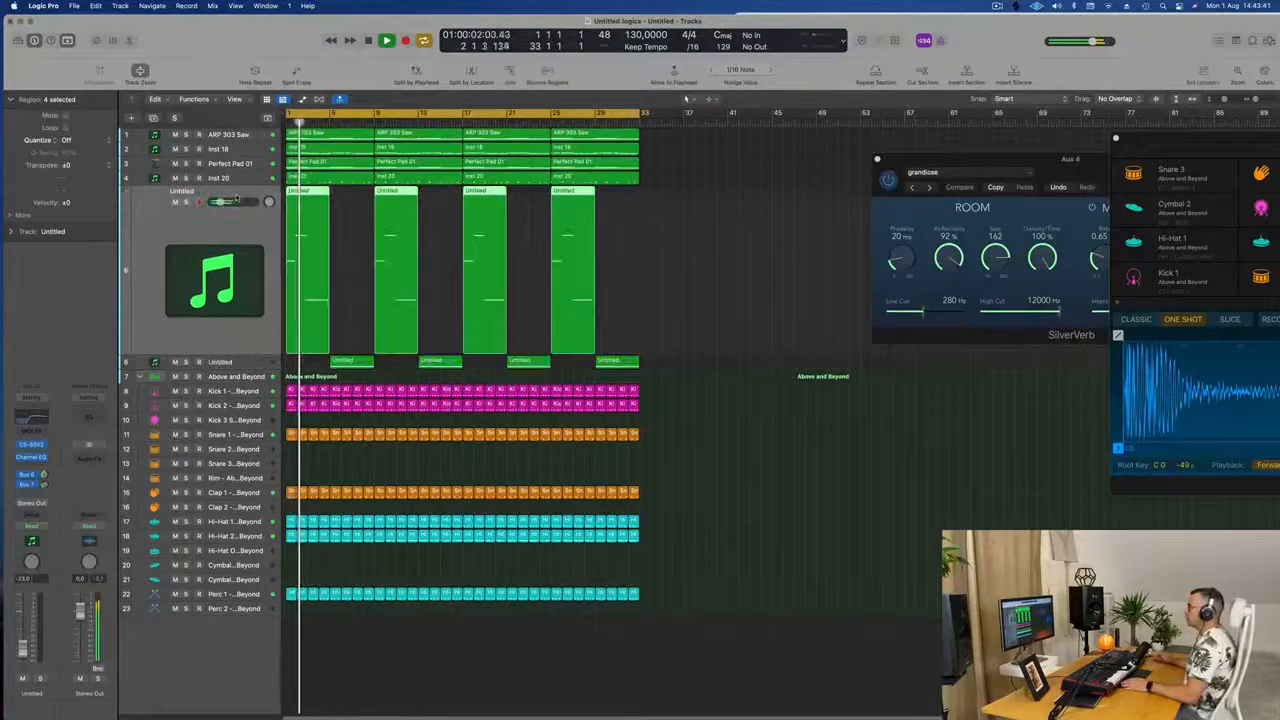
Duplicate the ARP 303 Saw track with its settings, and add sends to Bus 6 and Bus 7 on the copy.
left_click(240, 130)
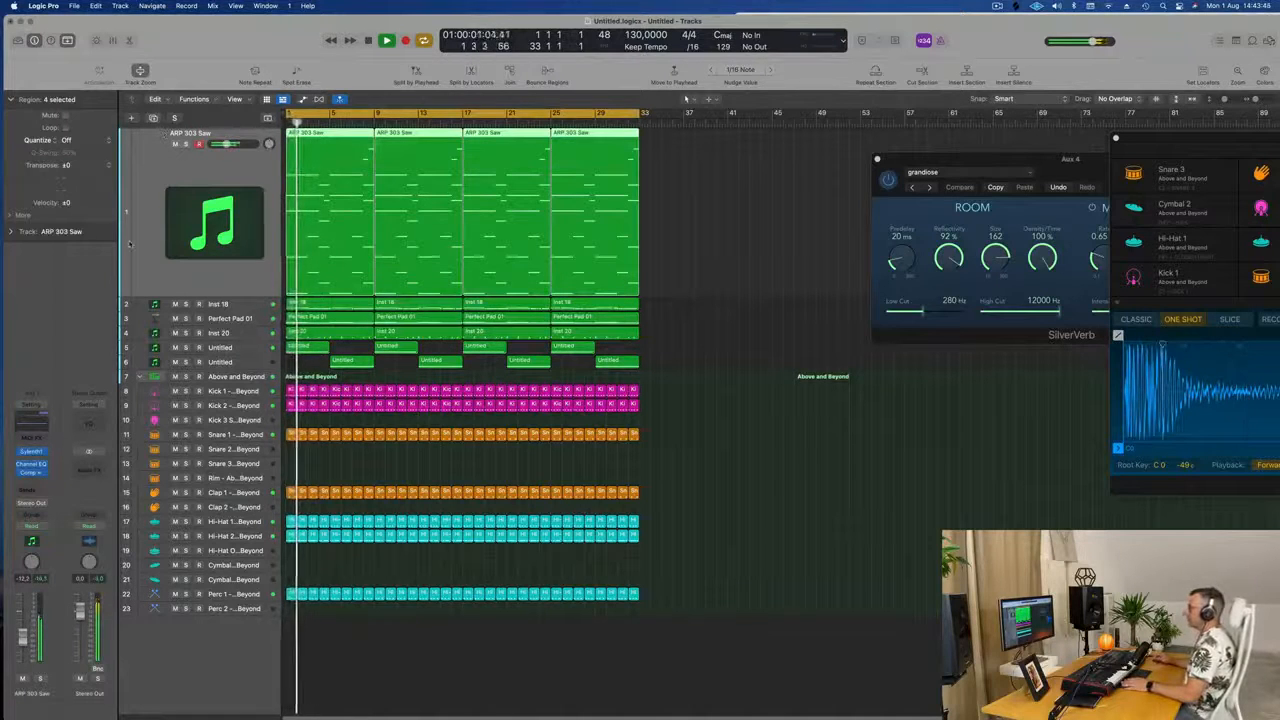
key("super+d")
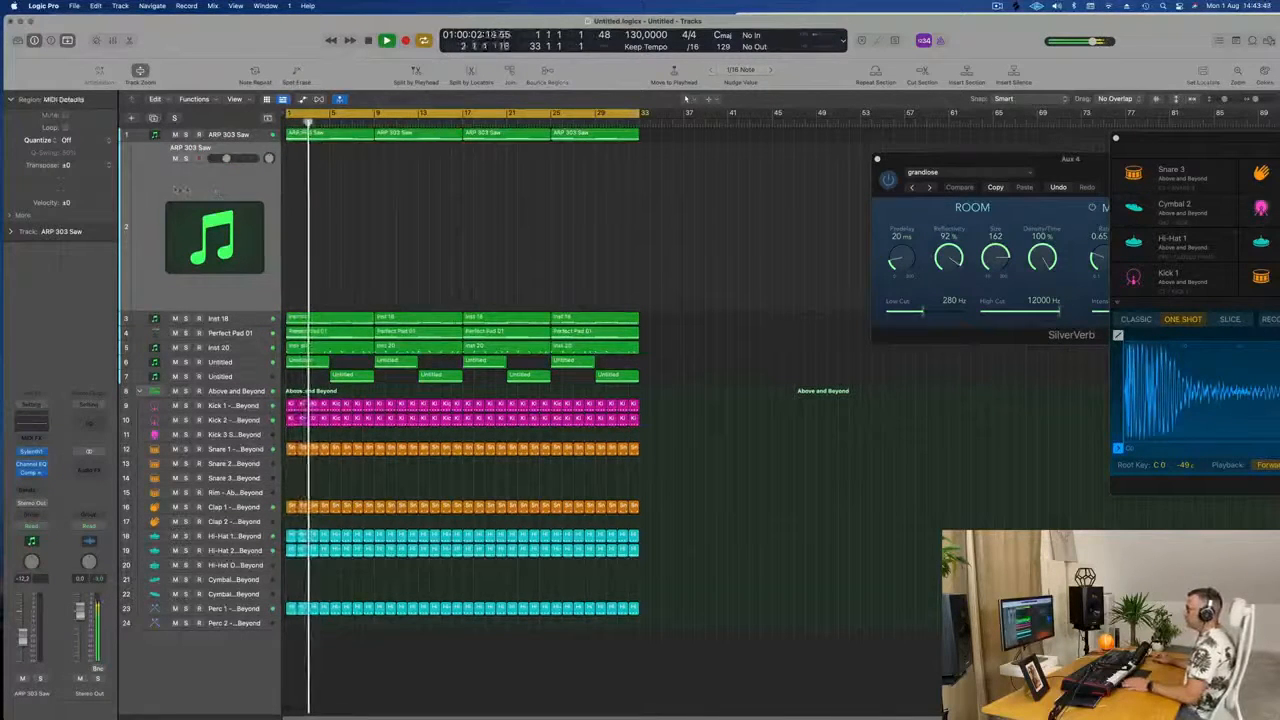
left_click(26, 492)
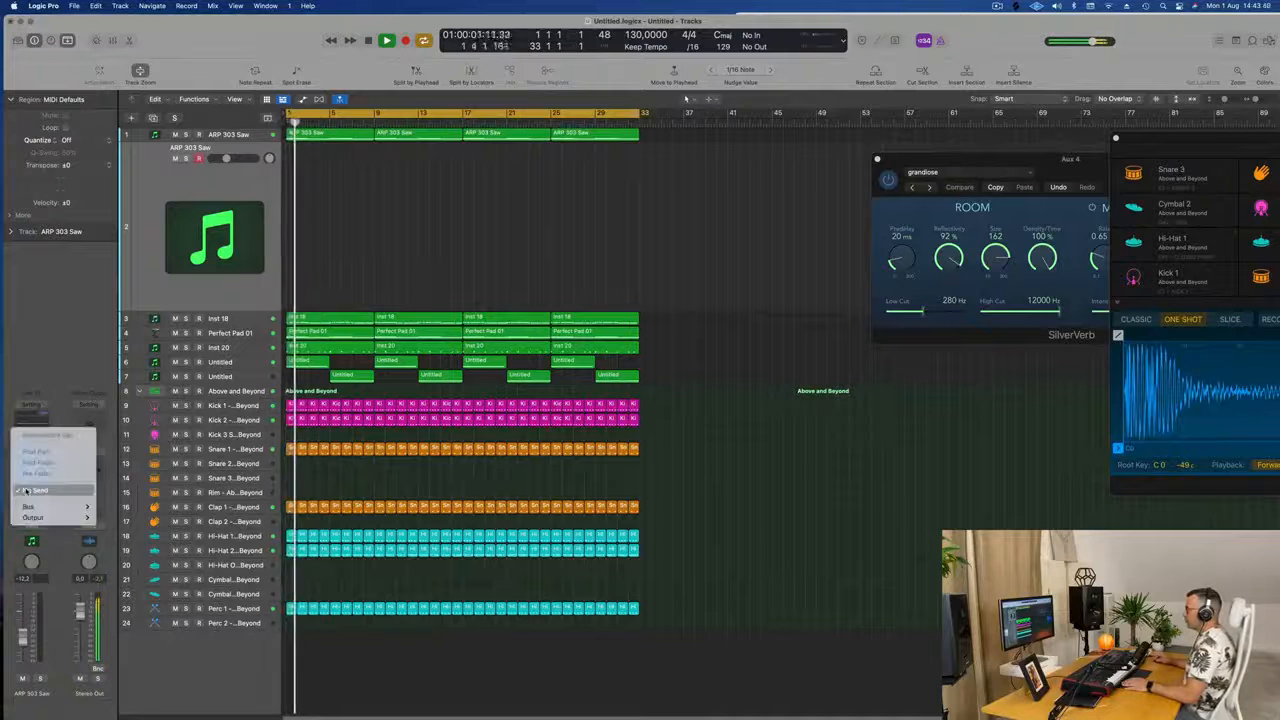
mouse_move(30, 507)
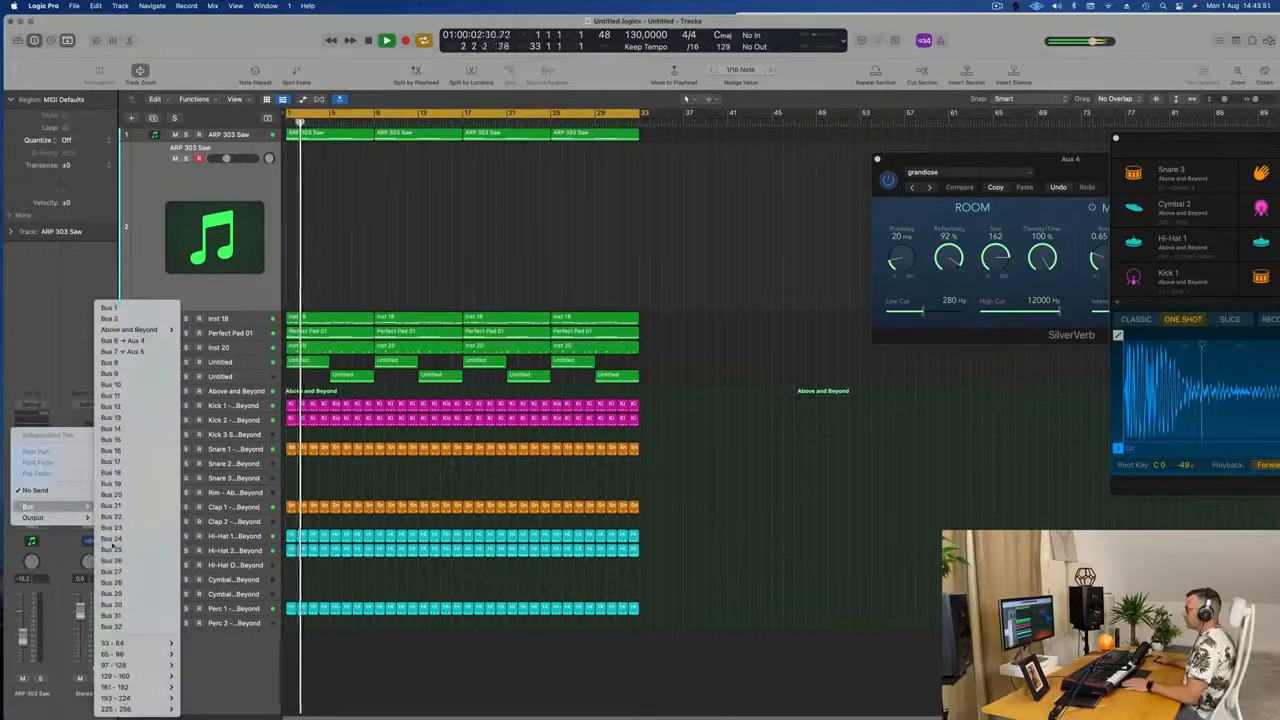
left_click(136, 342)
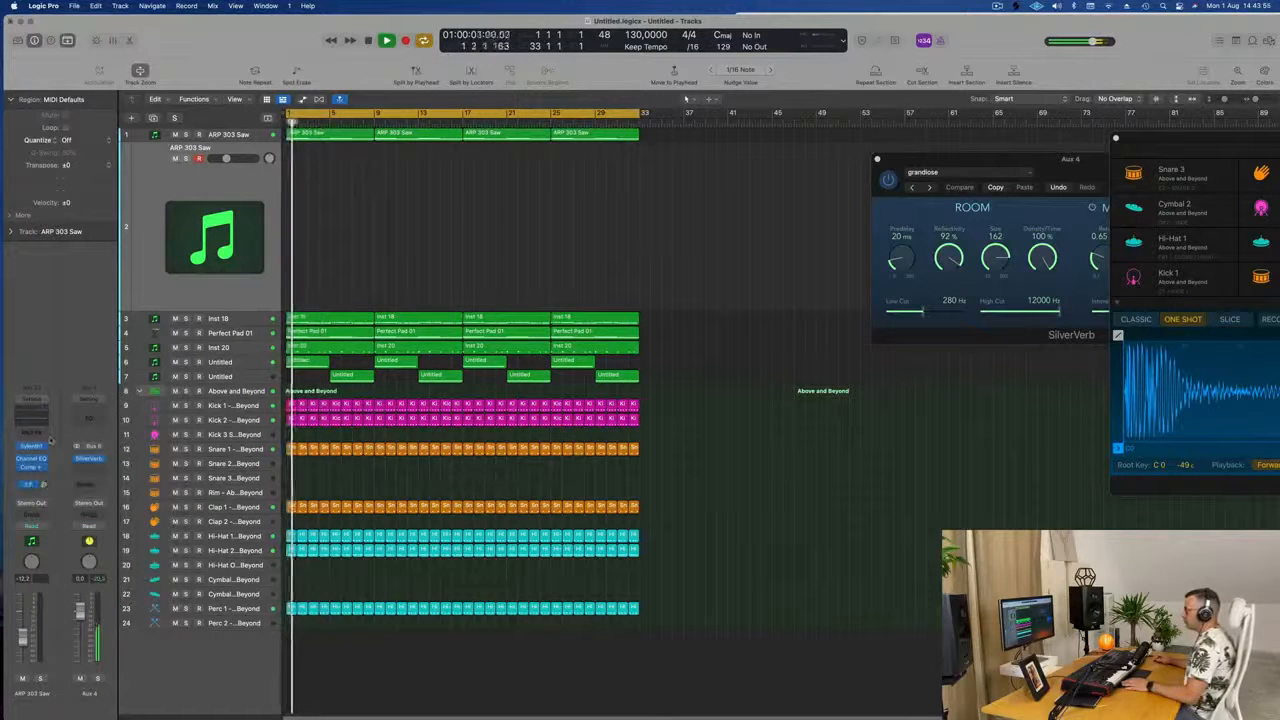
left_click(28, 497)
mouse_move(32, 510)
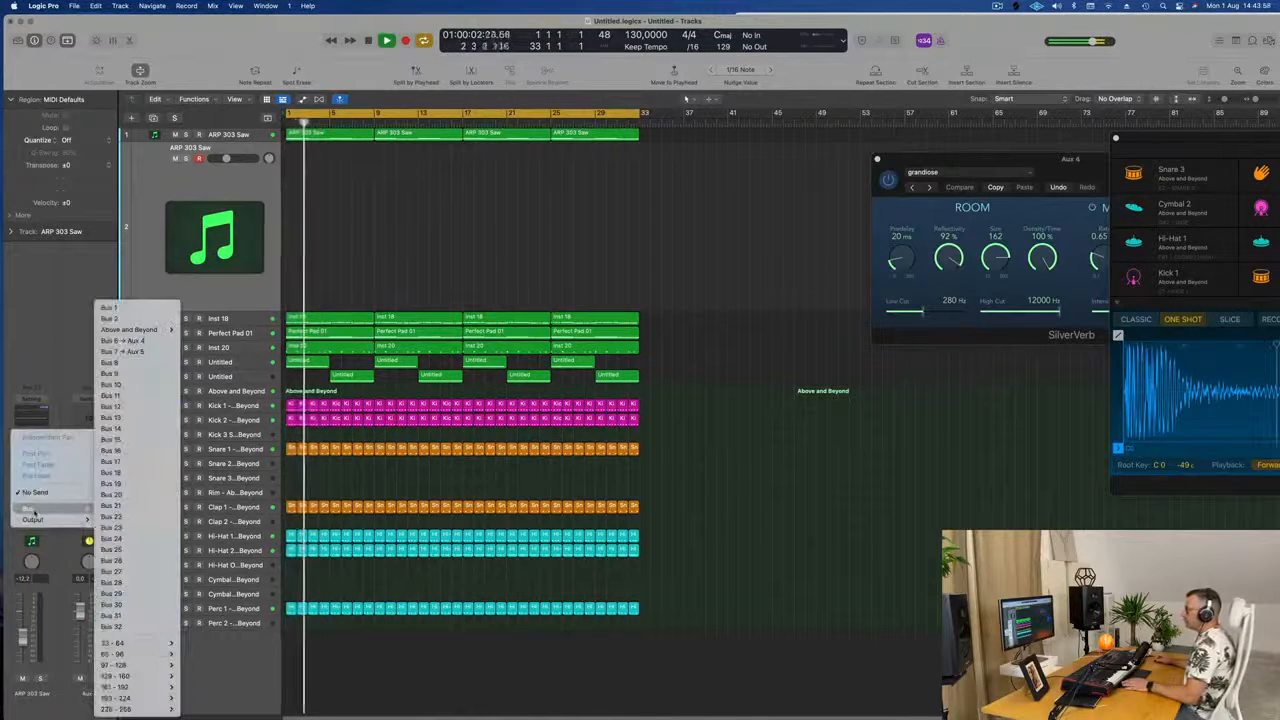
left_click(125, 340)
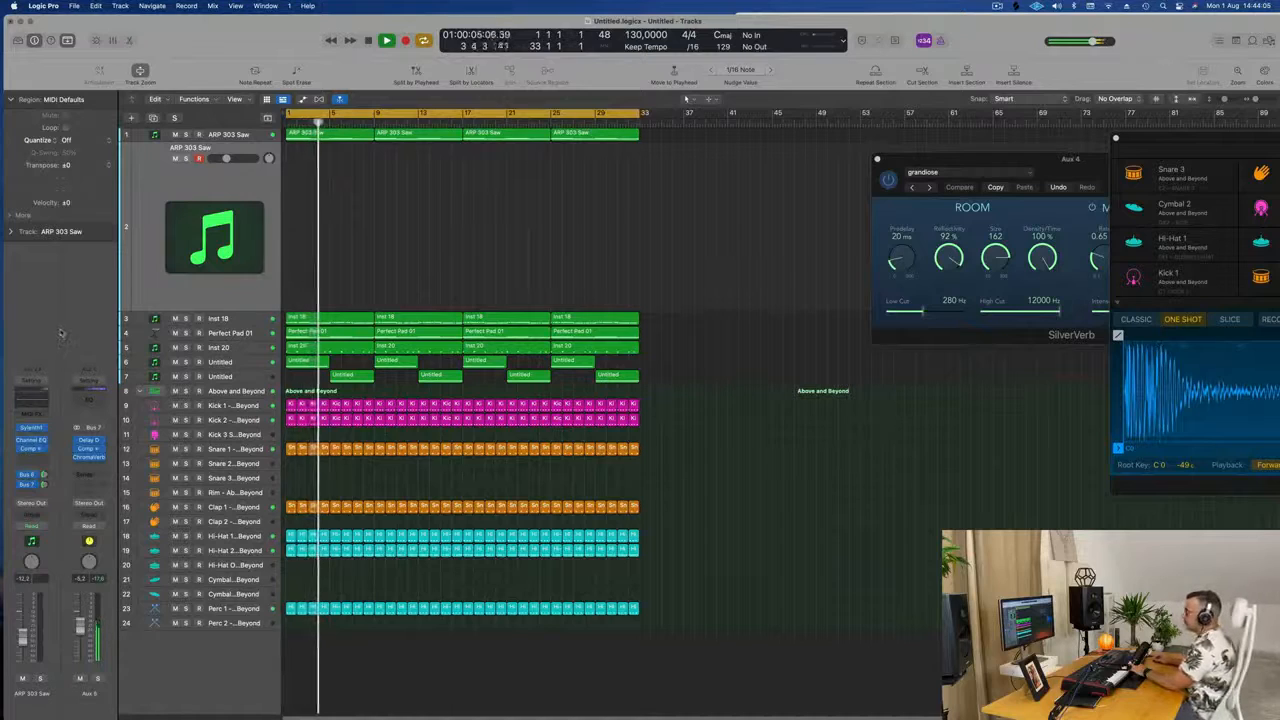
Try the LEAD - Enjoy Your Lead and PAD - Anjuna Pad presets in Sylenth1 on the duplicated ARP 303 Saw track.
left_click(255, 268)
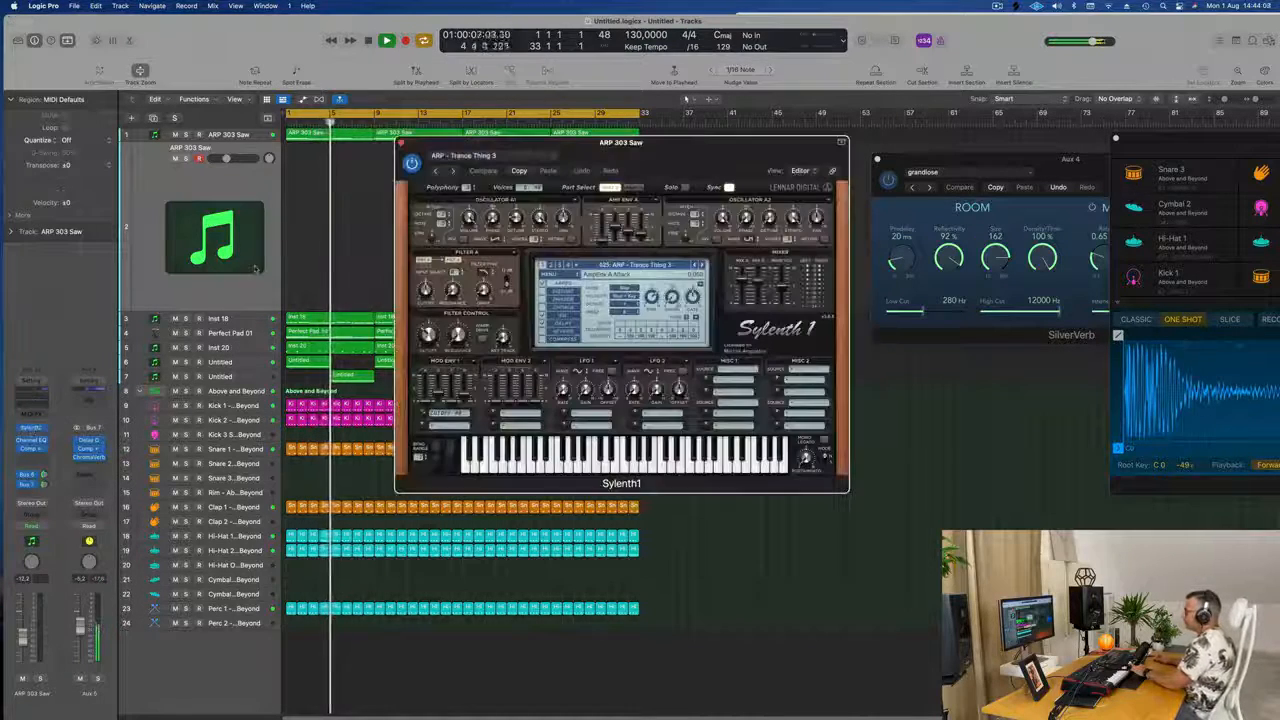
left_click_drag(668, 164, 593, 214)
left_click(565, 315)
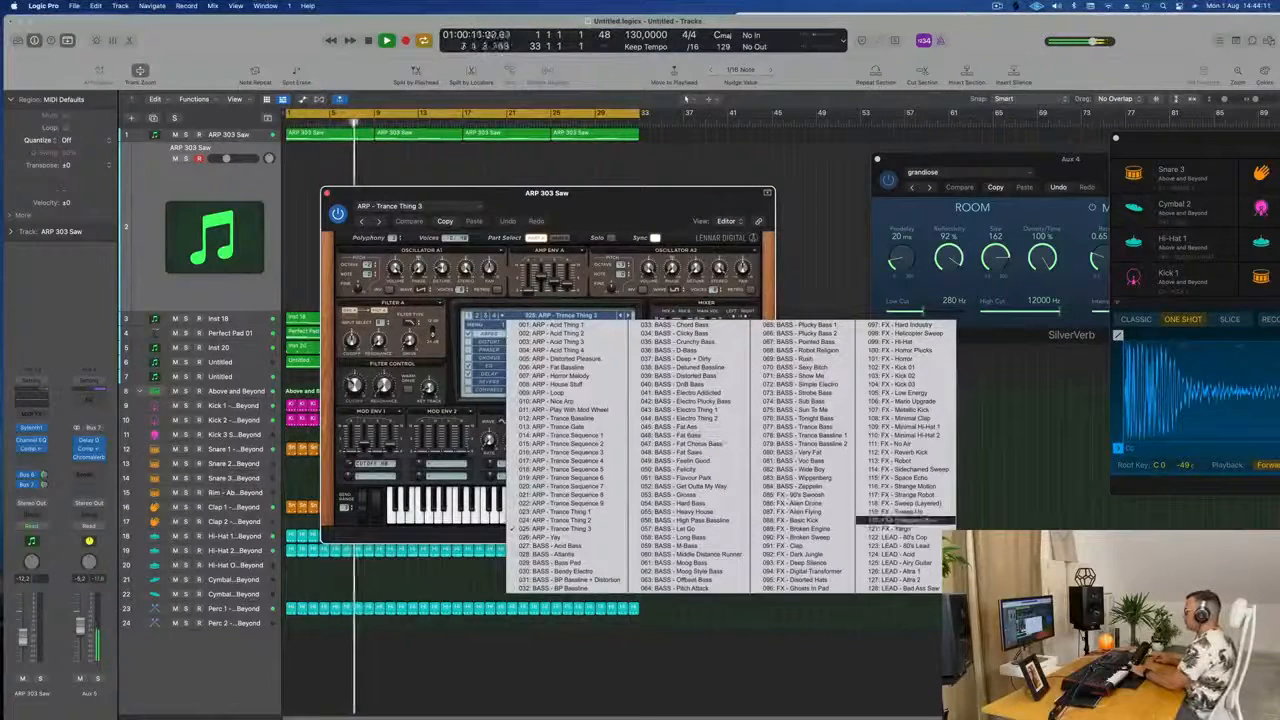
left_click(540, 537)
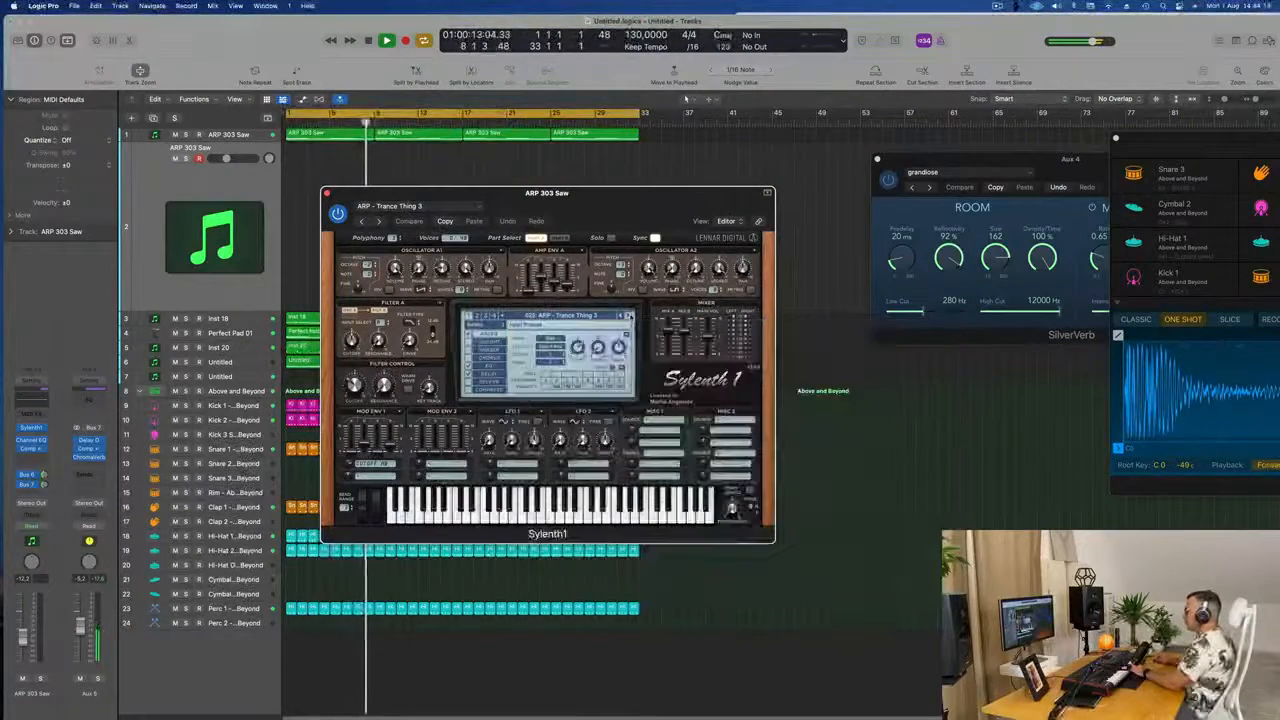
left_click(588, 316)
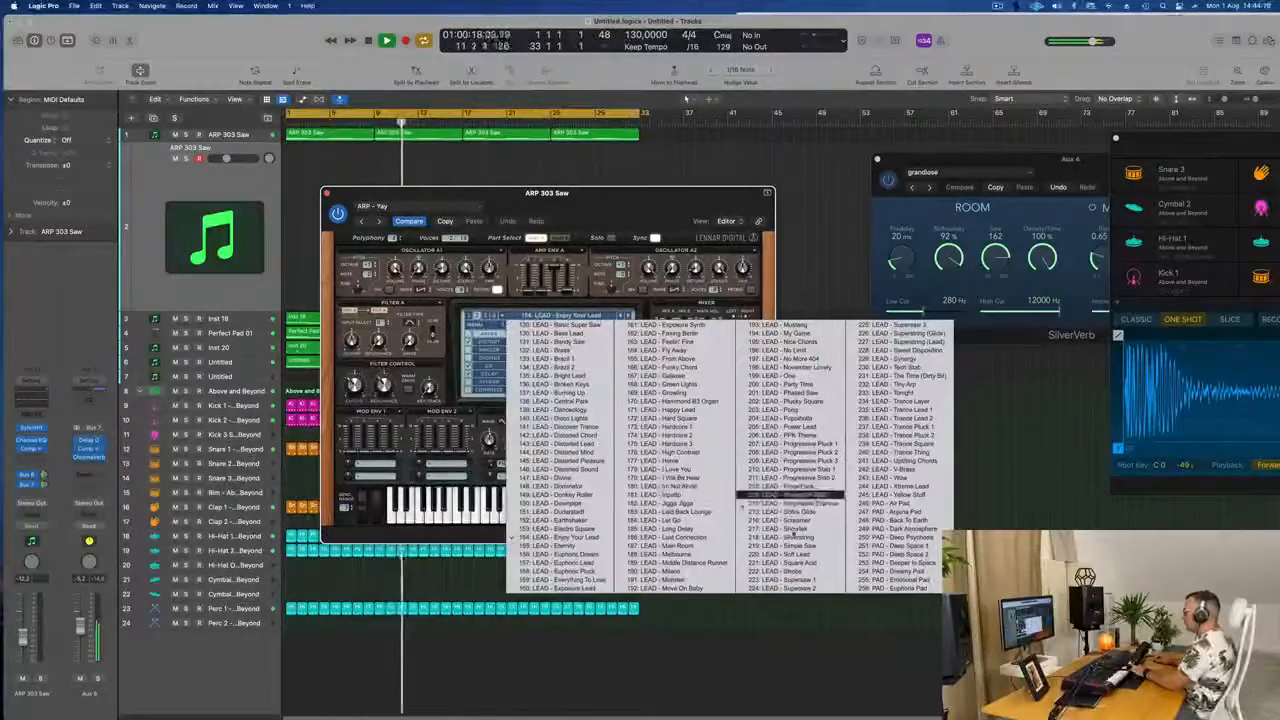
left_click(891, 512)
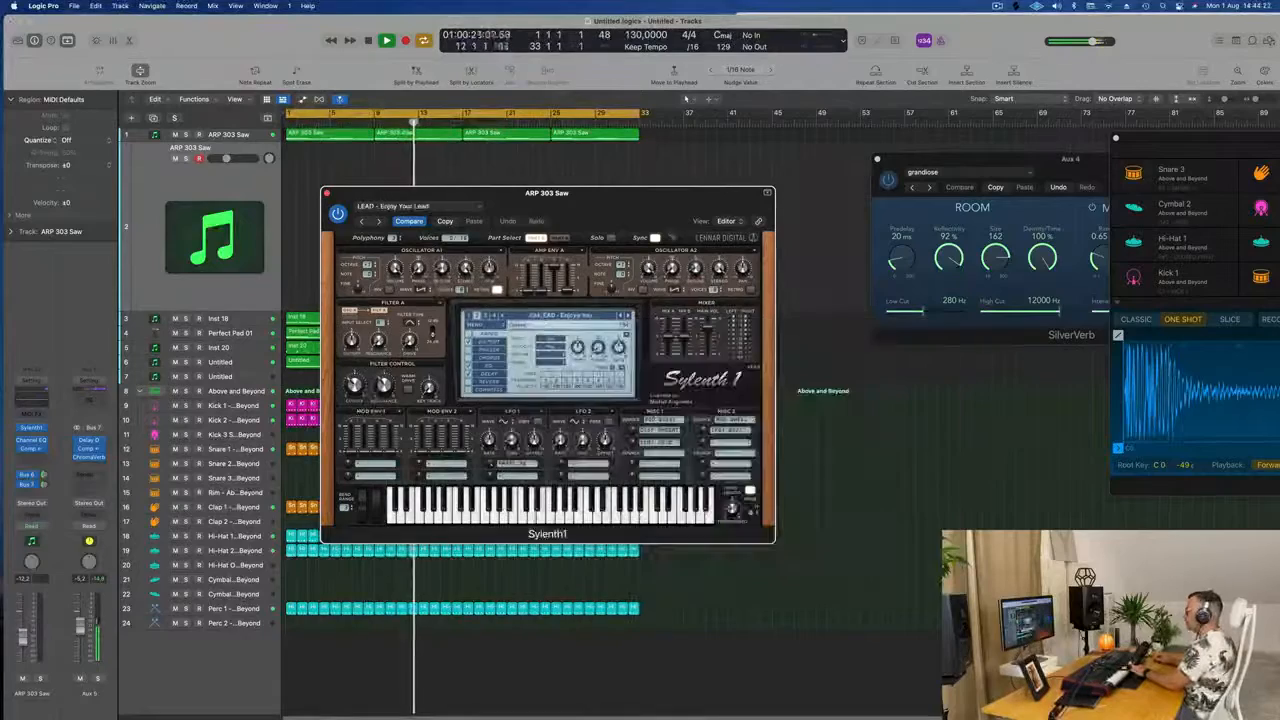
left_click_drag(642, 197, 950, 238)
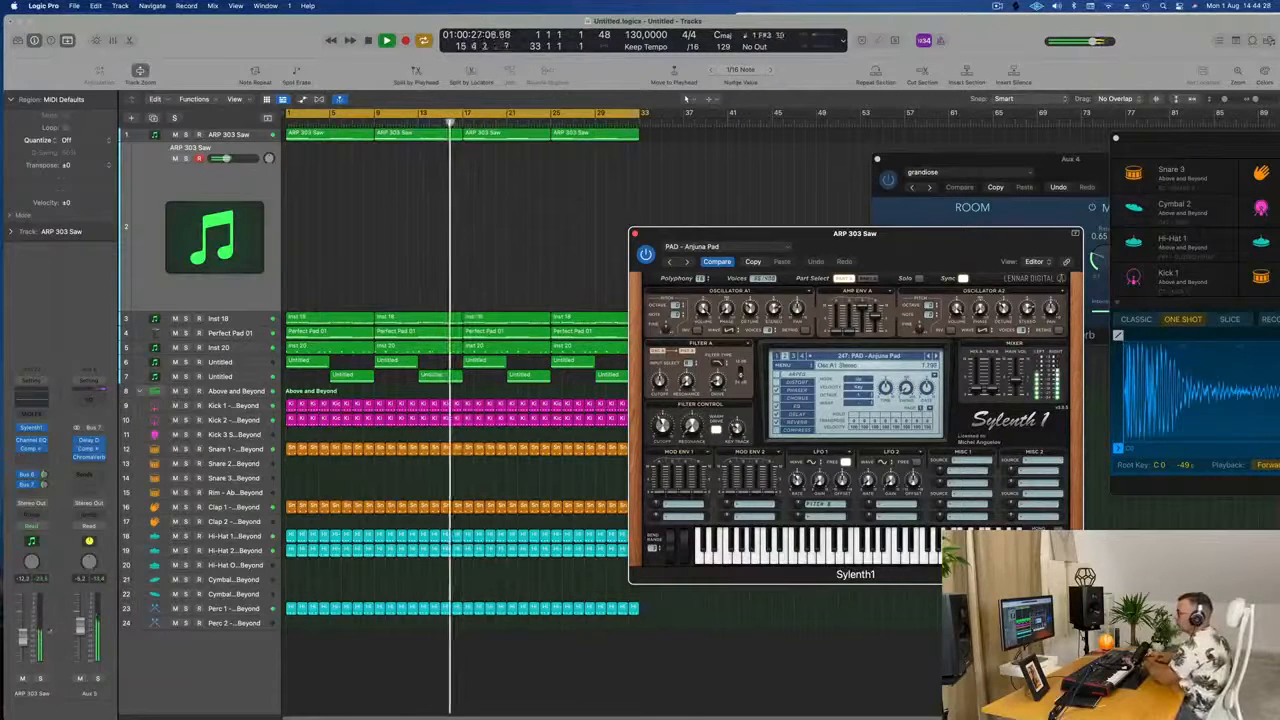
Try a new volume and send balance on the duplicated track, and sweep its Sylenth1 filter cutoff during playback.
left_click_drag(23, 626, 23, 622)
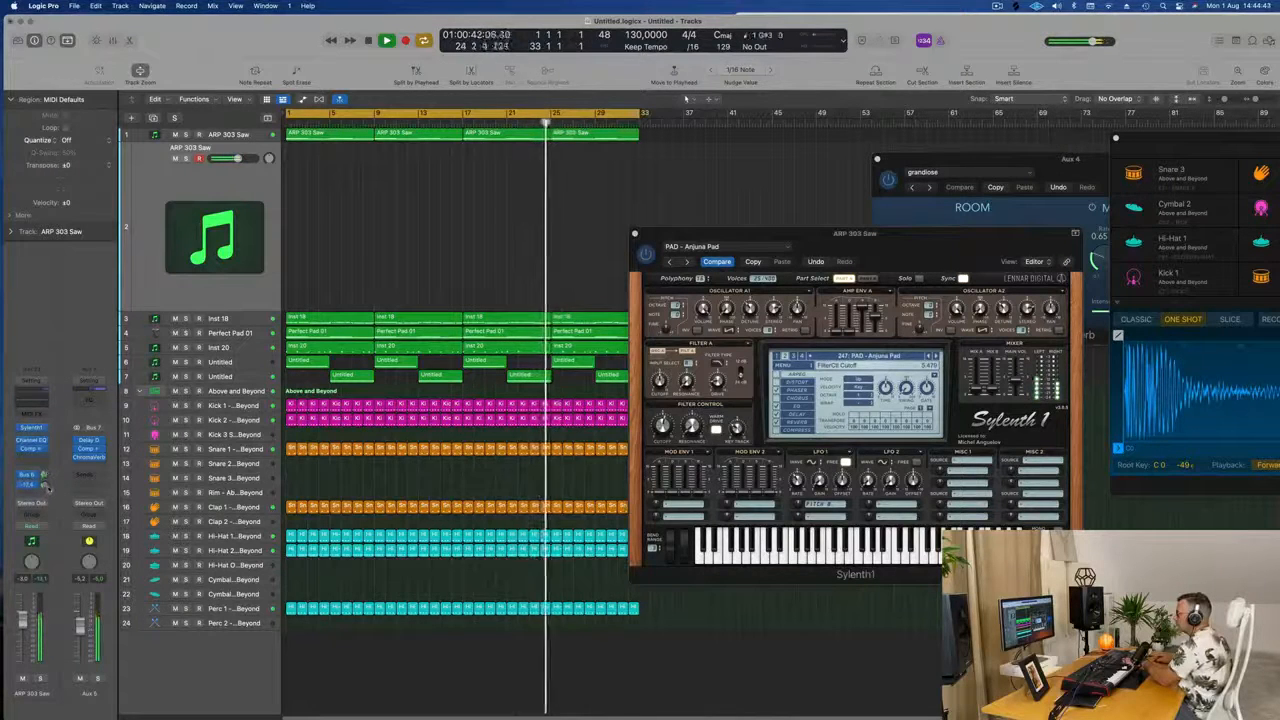
left_click_drag(43, 475, 50, 496)
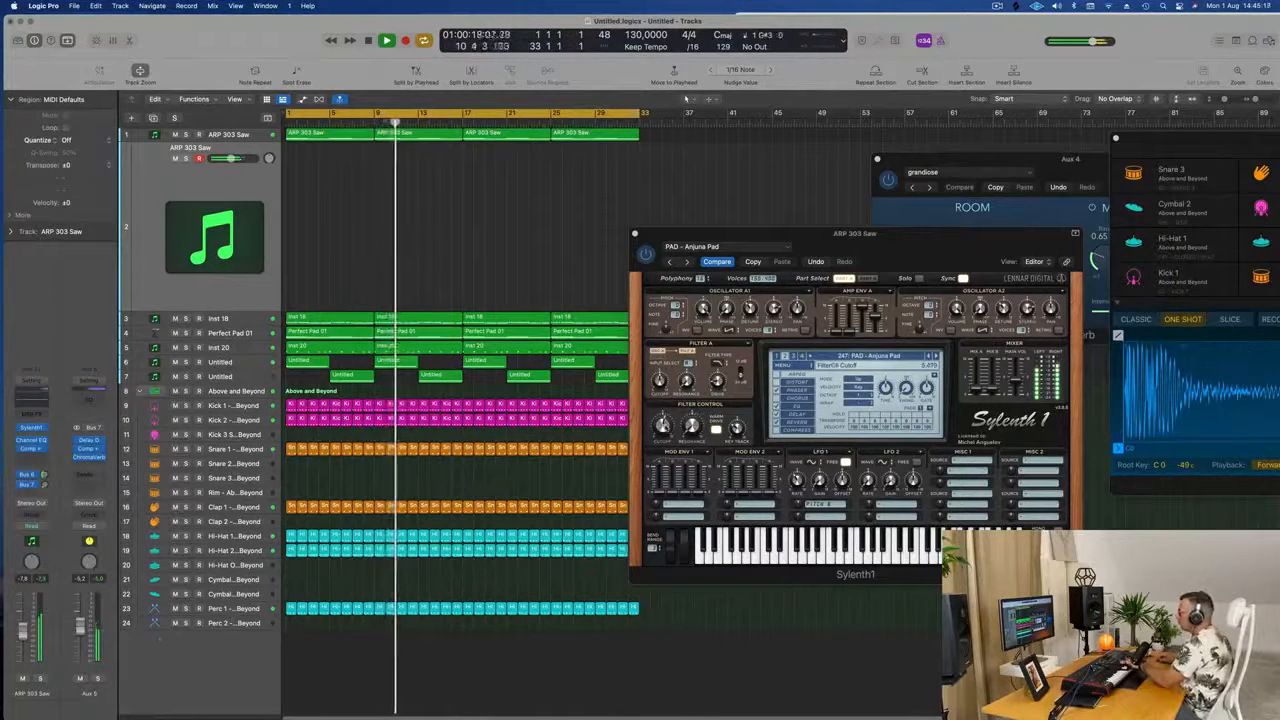
left_click_drag(664, 425, 670, 410)
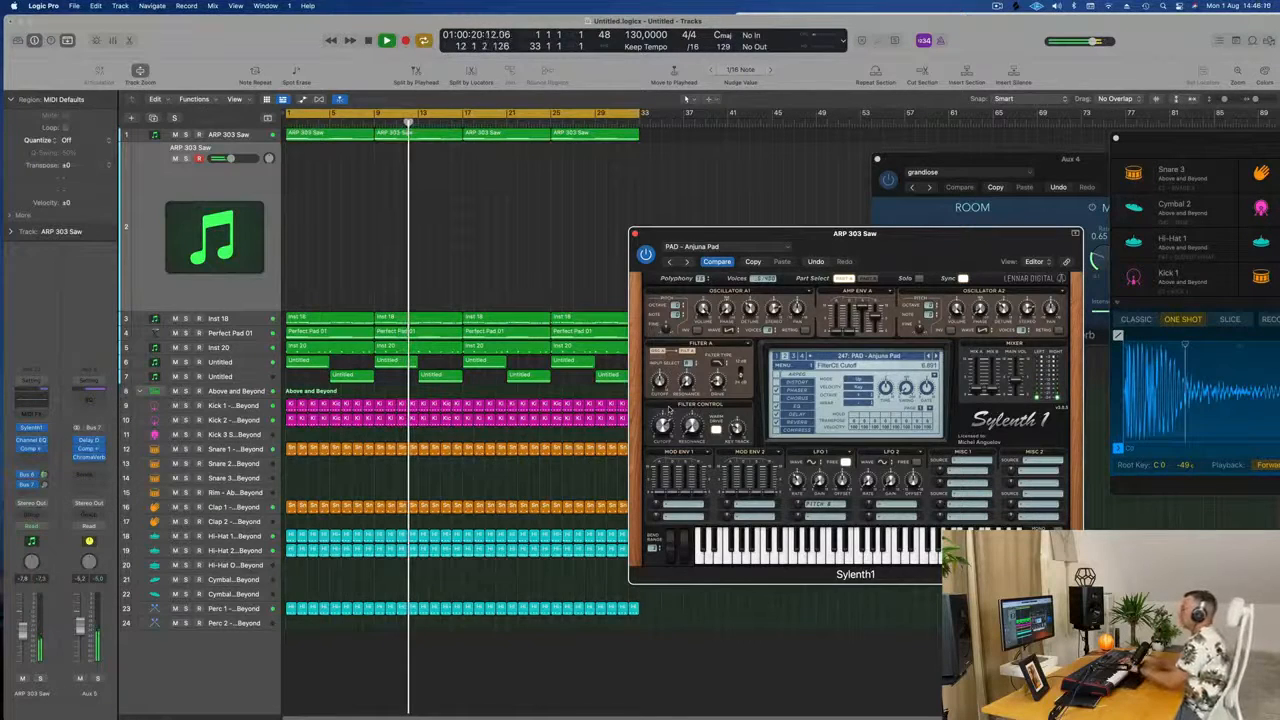
Switch to screenset 3 and open Sylenth1 on the empty second ARP 303 Saw track.
key("3")
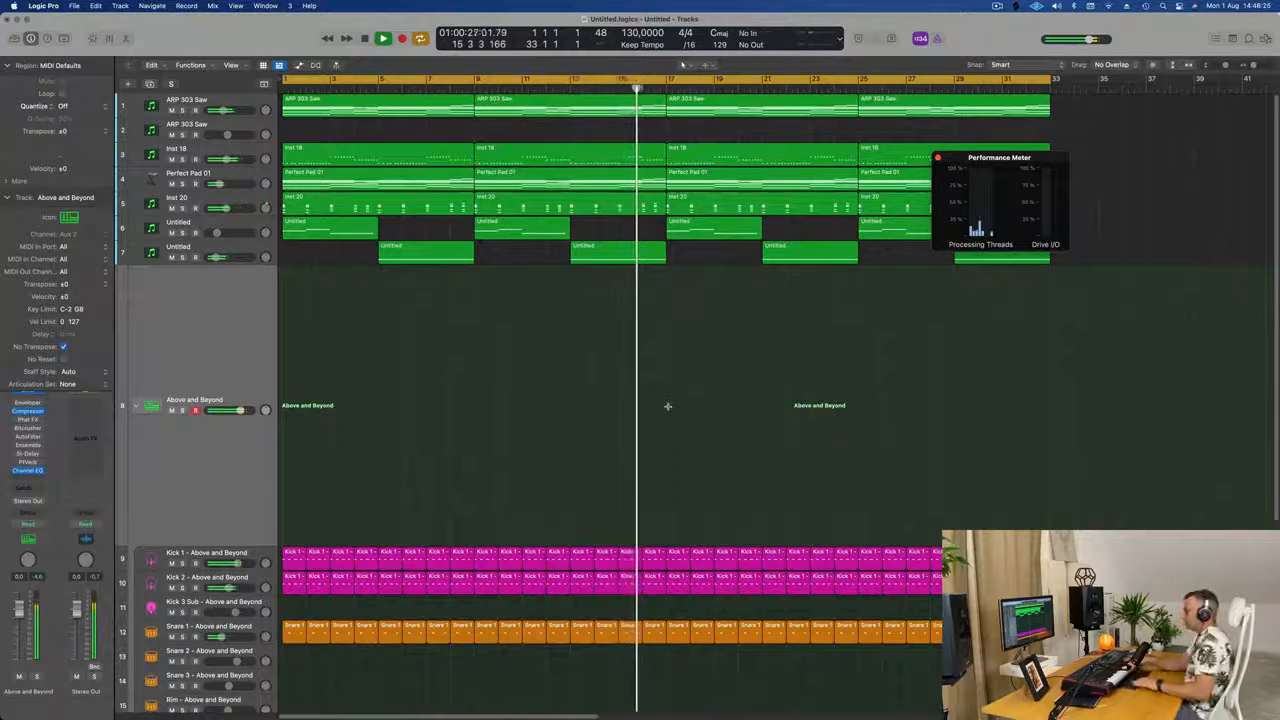
key("Up")
key("Up")
key("Up")
key("Up")
key("Up")
key("Up")
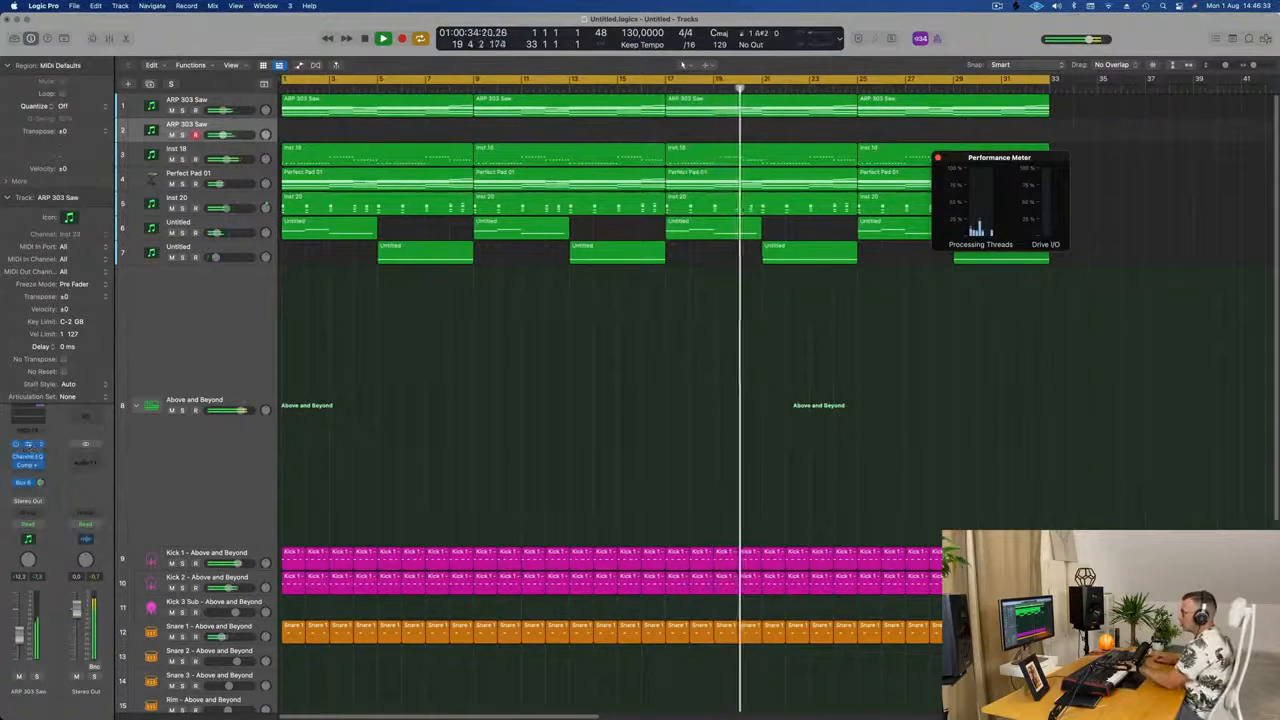
left_click(29, 445)
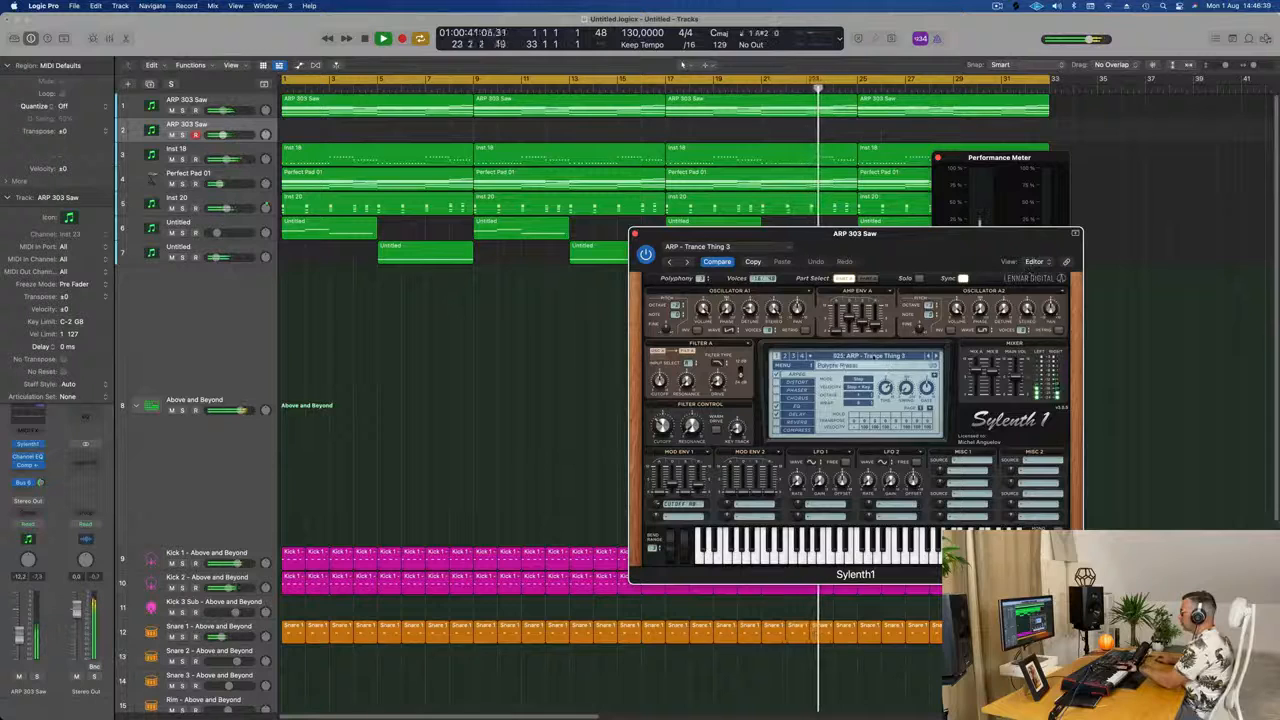
Audition the LEAD - Electro Square preset in Sylenth1, and load PAD - Anjuna Pad for the second ARP 303 Saw track.
left_click(874, 357)
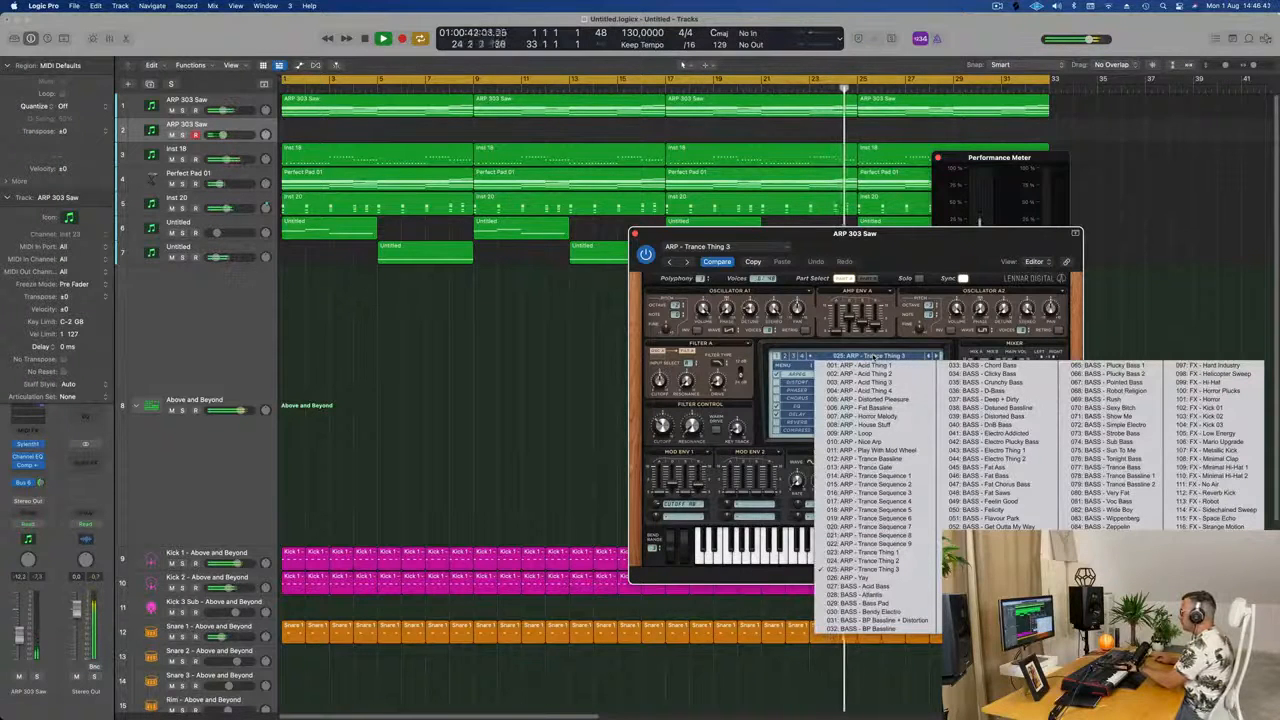
left_click(786, 356)
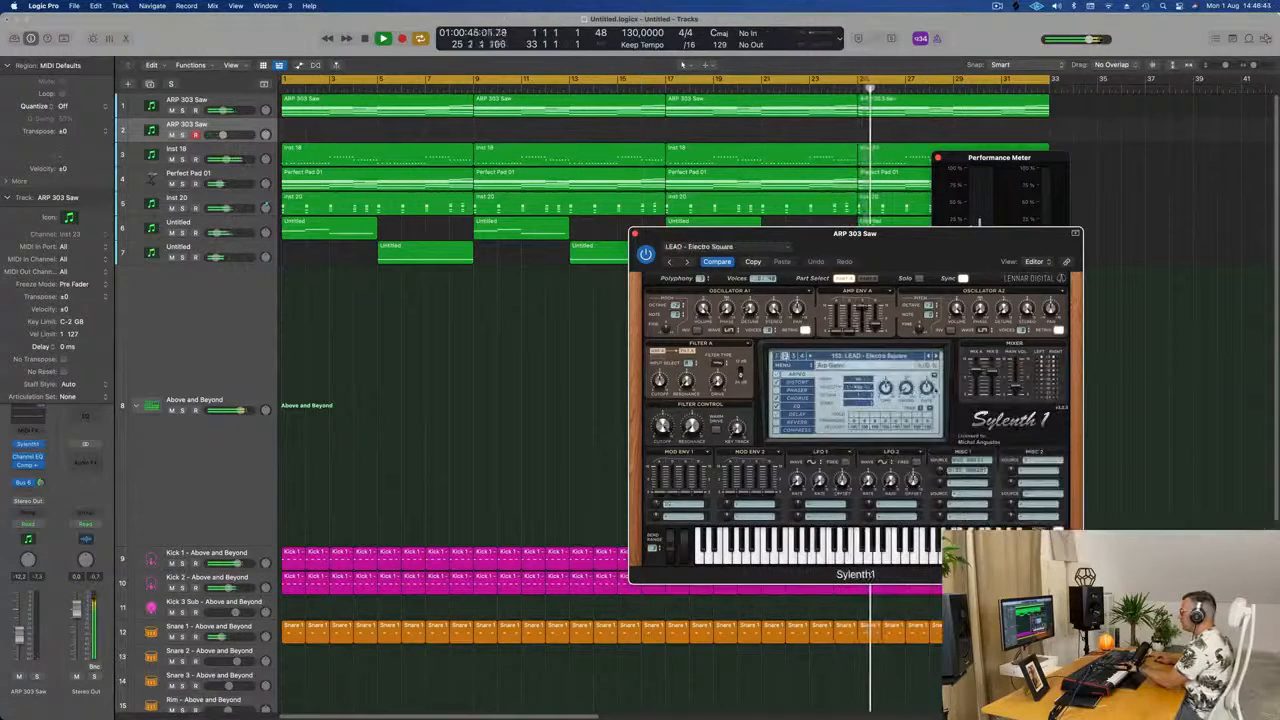
left_click(903, 358)
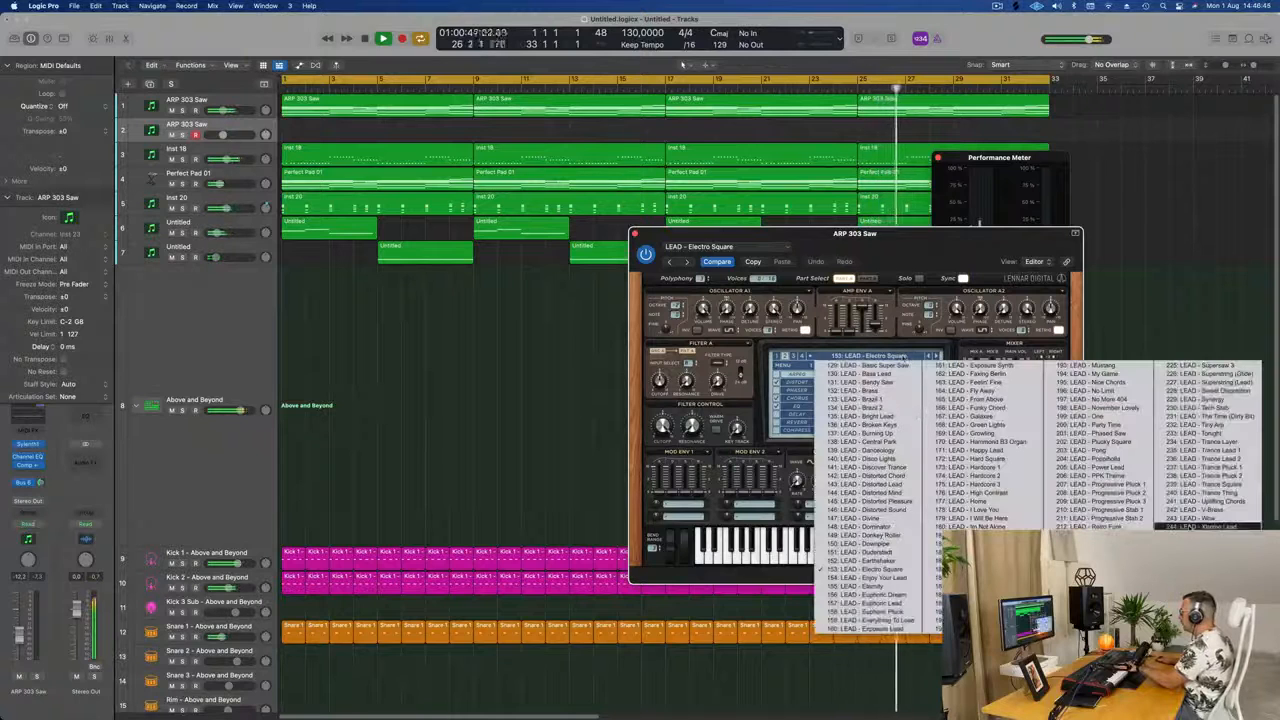
left_click(1200, 552)
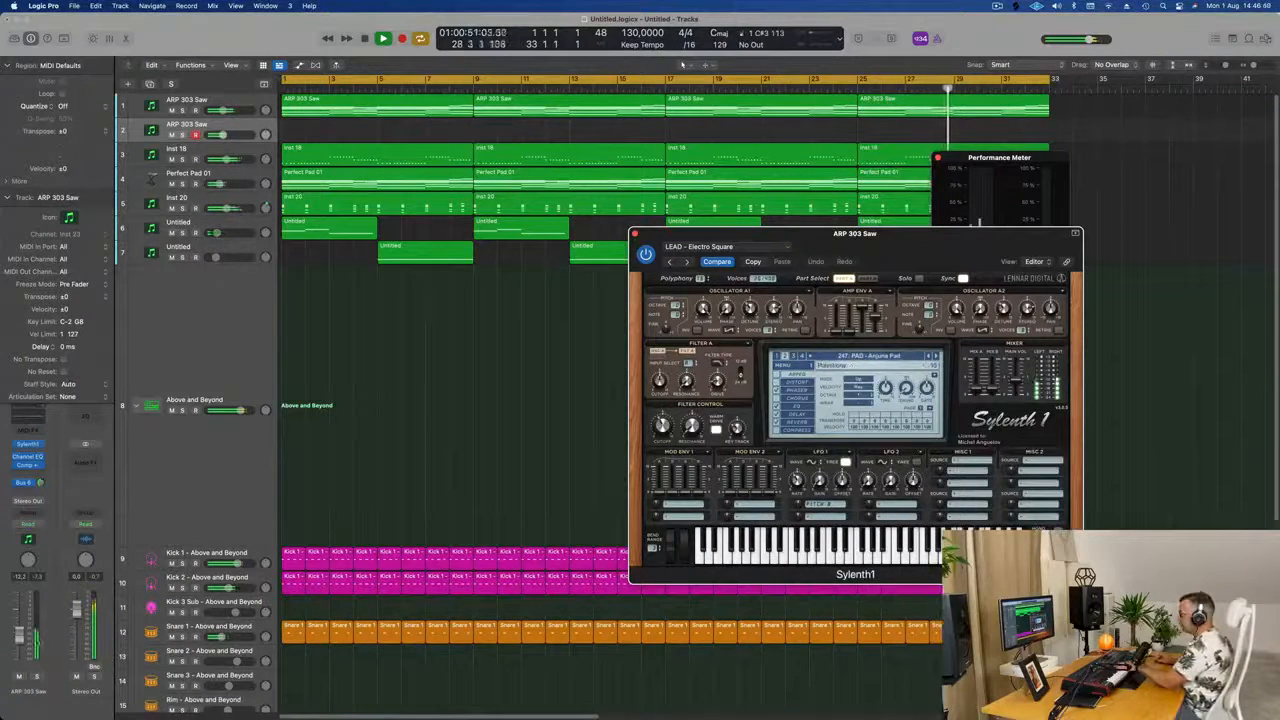
left_click(572, 453)
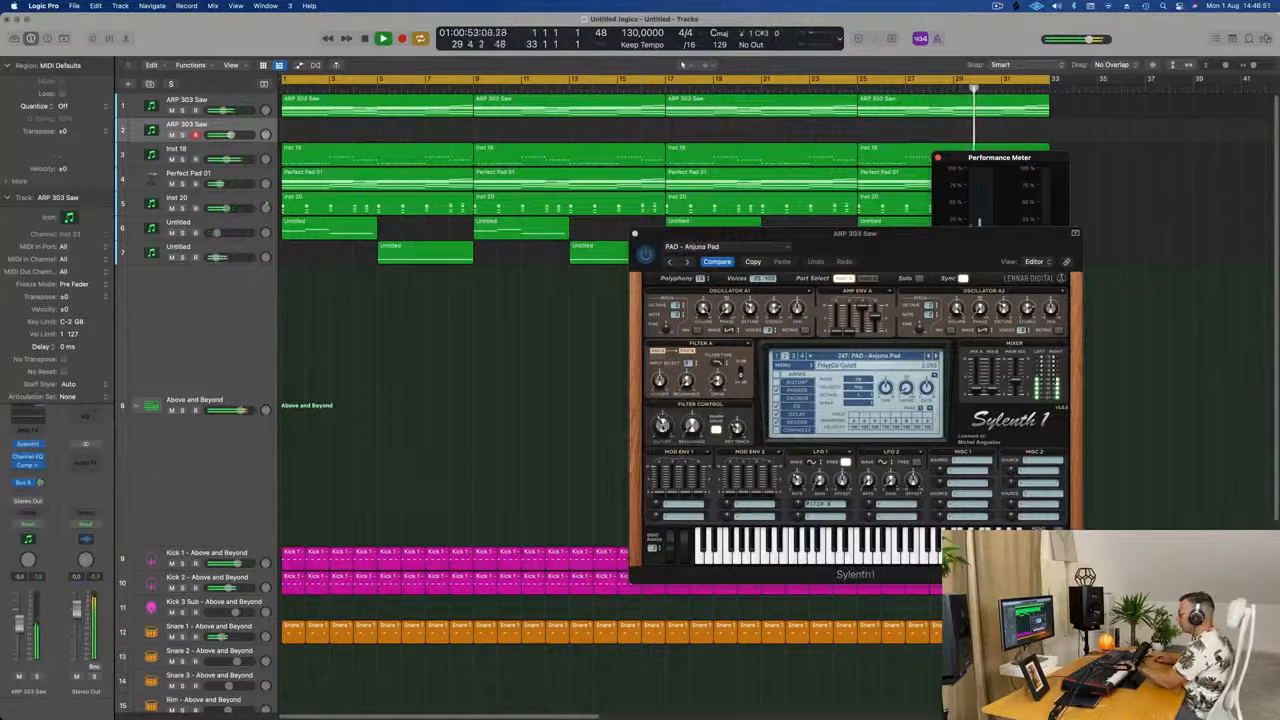
Open the Sylenth1 filter cutoff to about 7.9, and balance the track with its volume at about -8 dB and its Bus 6 send.
left_click(667, 393)
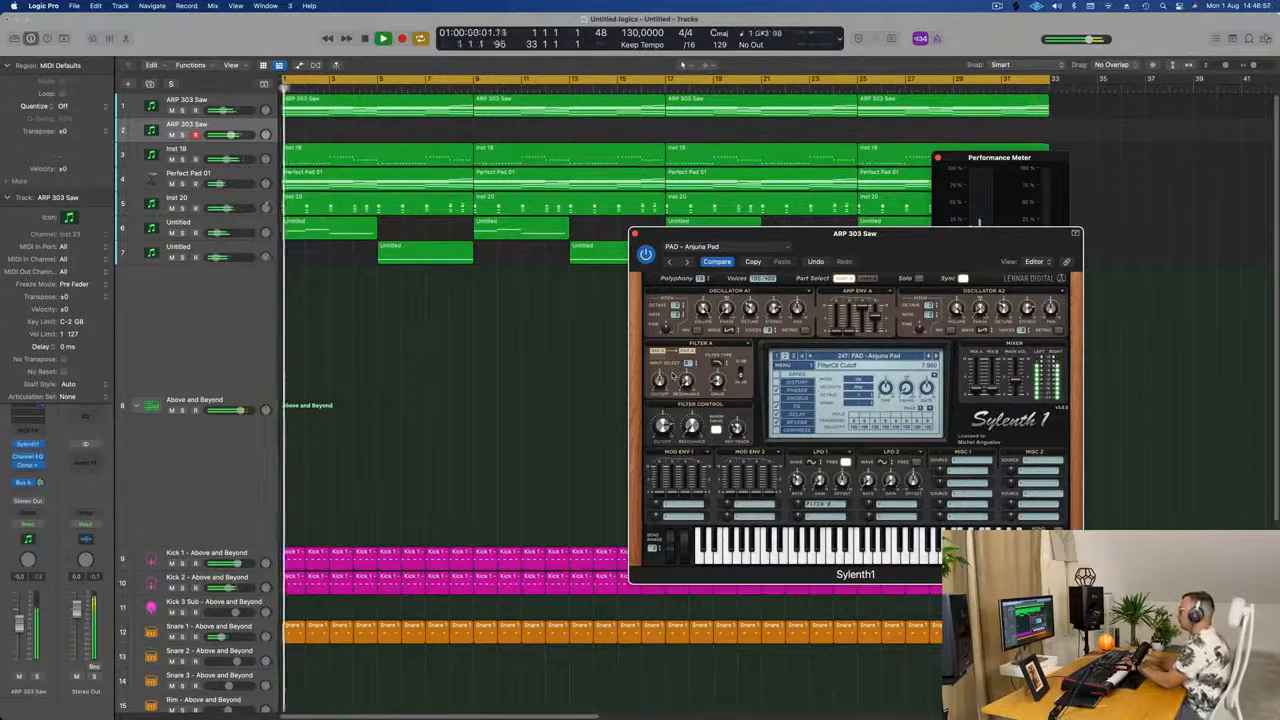
left_click_drag(21, 625, 24, 633)
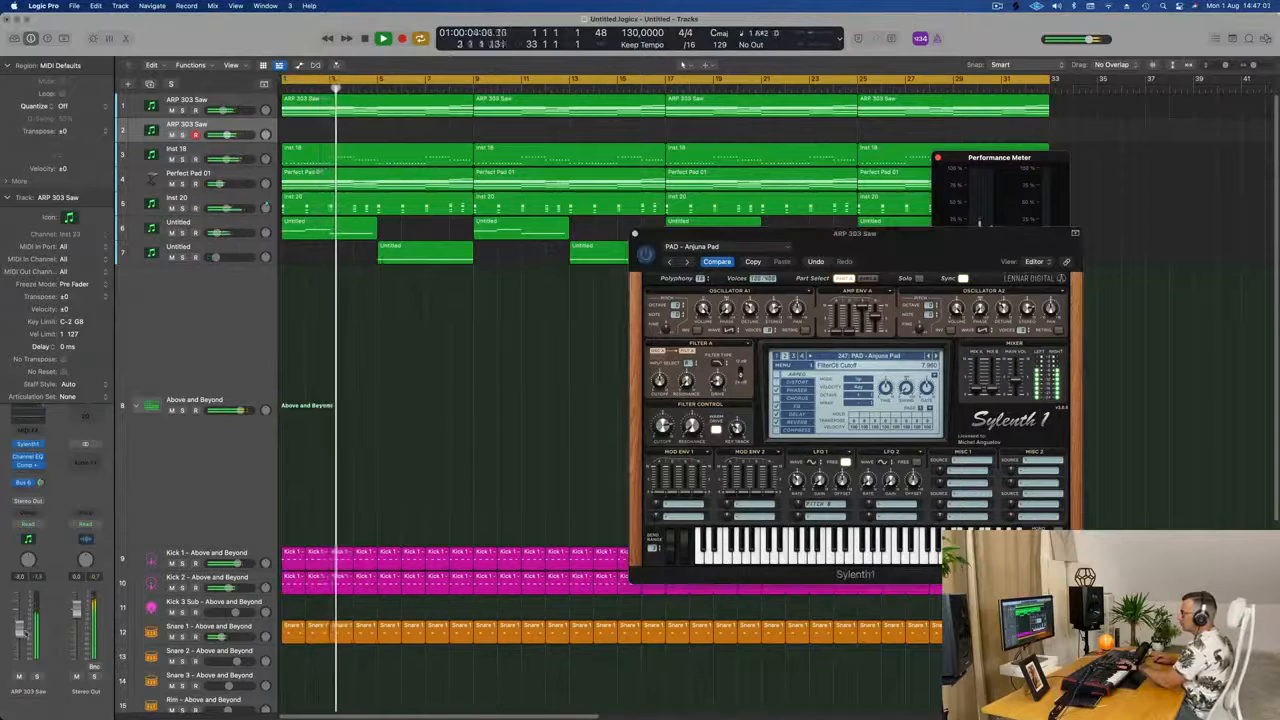
left_click(39, 483)
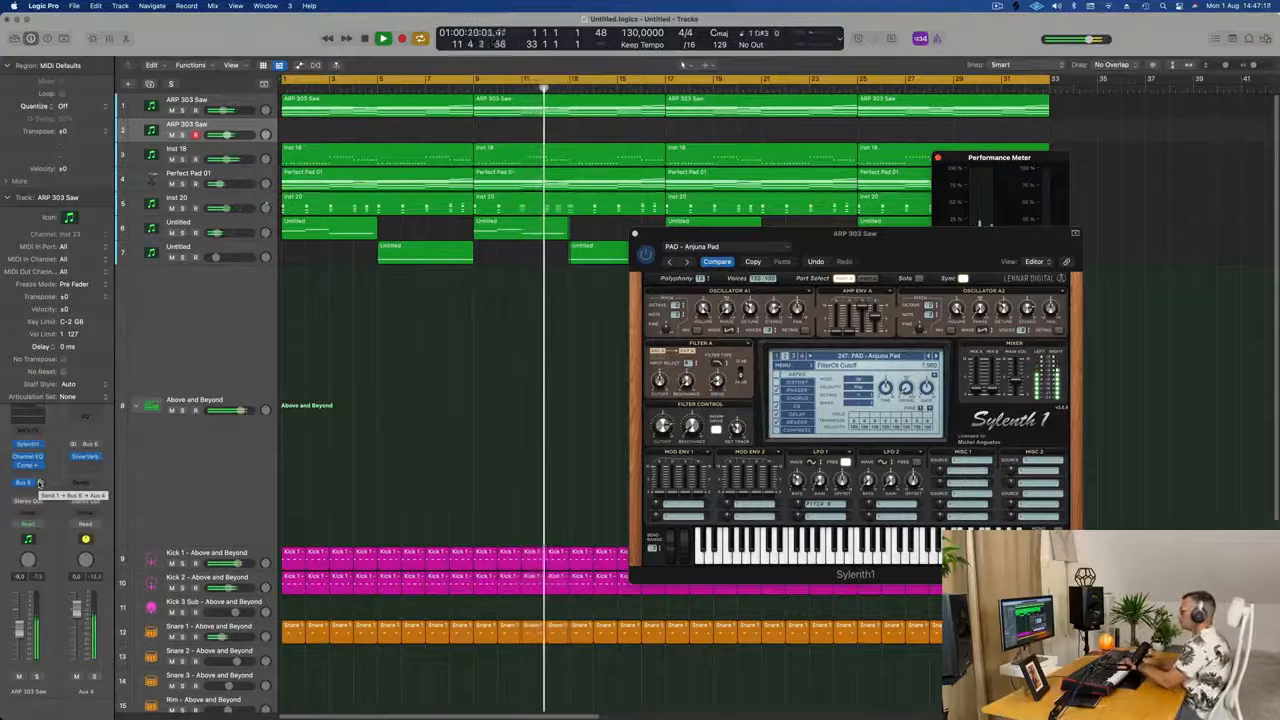
Record a new melody with the Anjuna Pad on the second ARP 303 Saw track up to the end of the loop.
key("r")
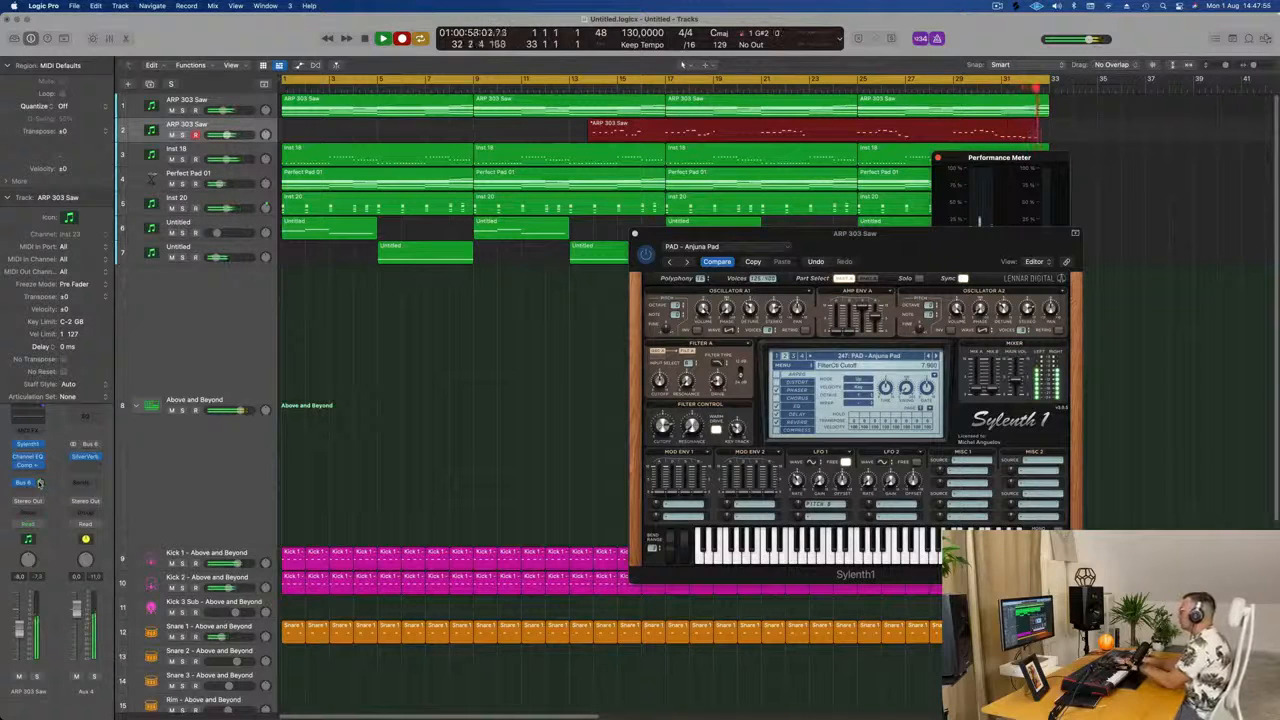
key("space")
key("space")
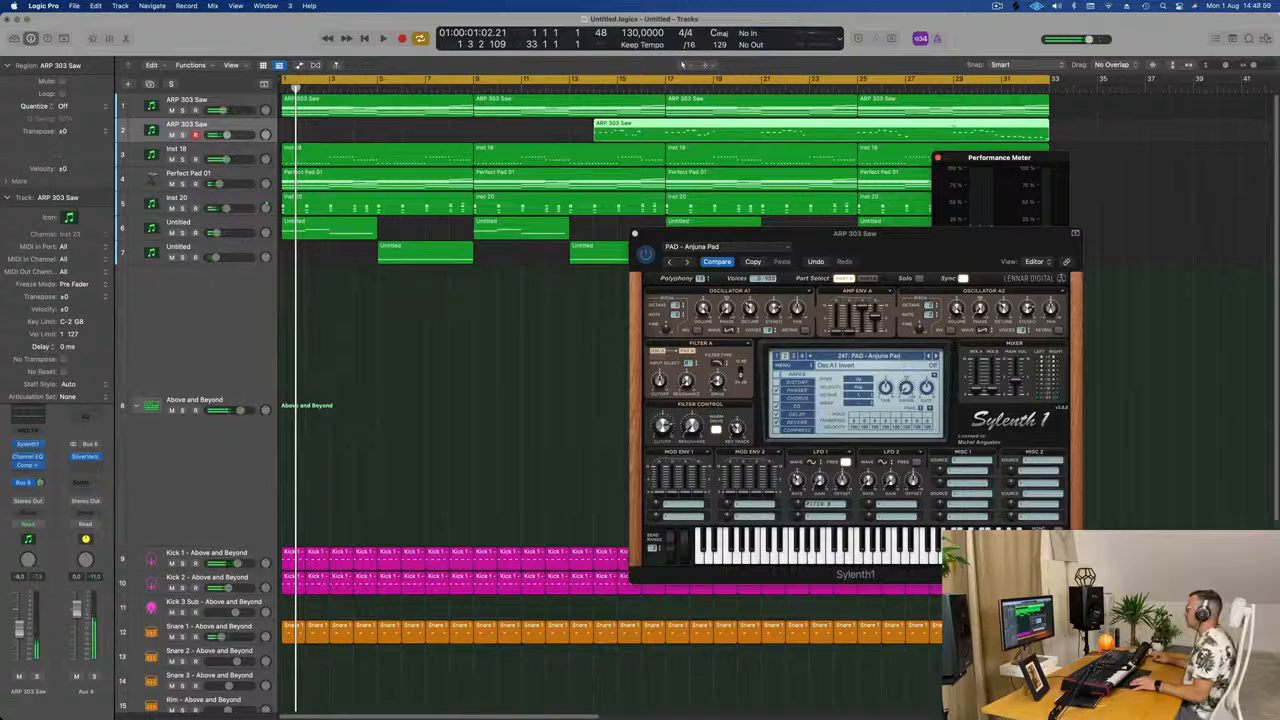
Split the recorded melody region at bar 29, splitting any crossing notes, and move its last four bars to bar 1.
double_click(953, 127, "super")
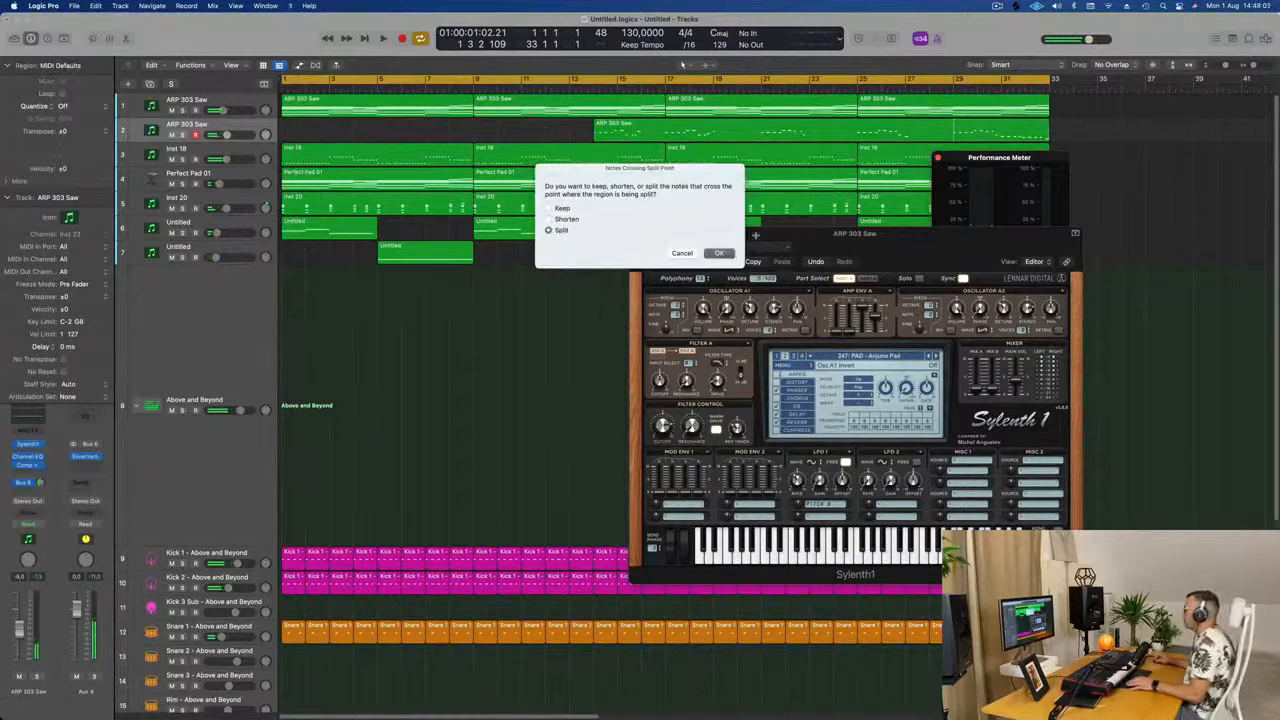
left_click(728, 254)
left_click_drag(982, 127, 319, 124)
Open the four-bar melody region in the Piano Roll, and quantize all its notes to 1/16 Note.
double_click(317, 124)
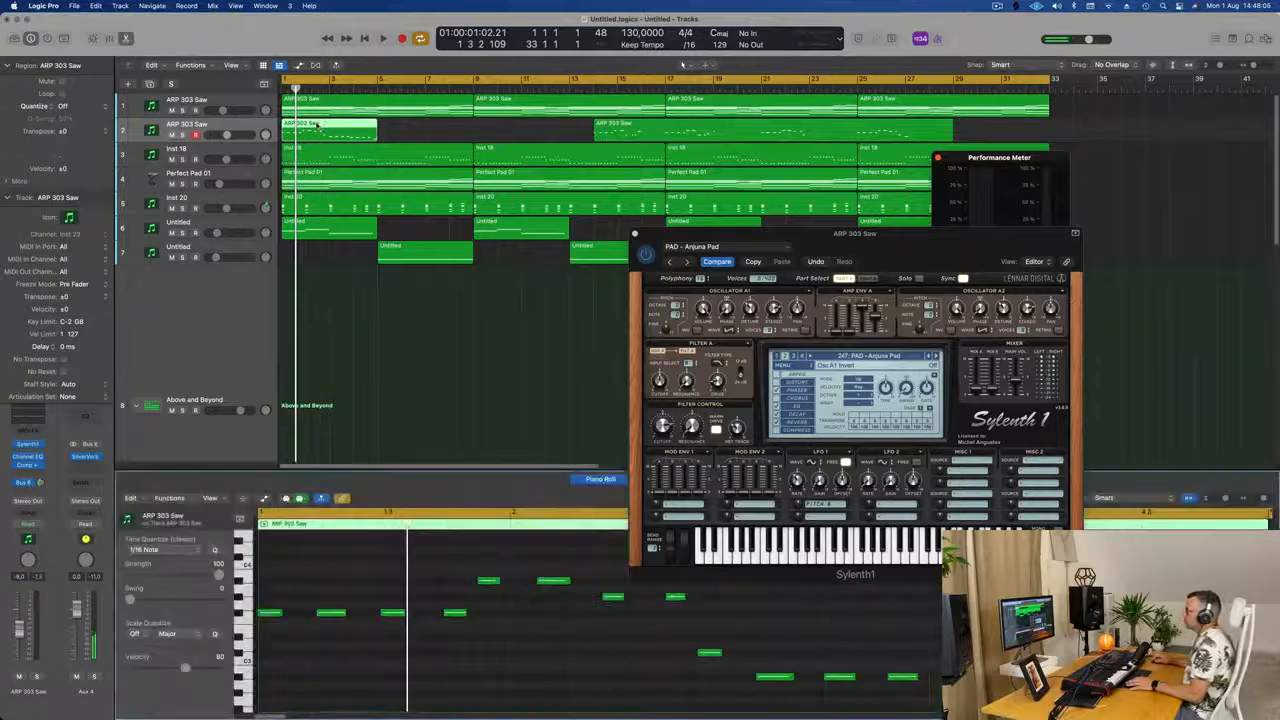
key("super+a")
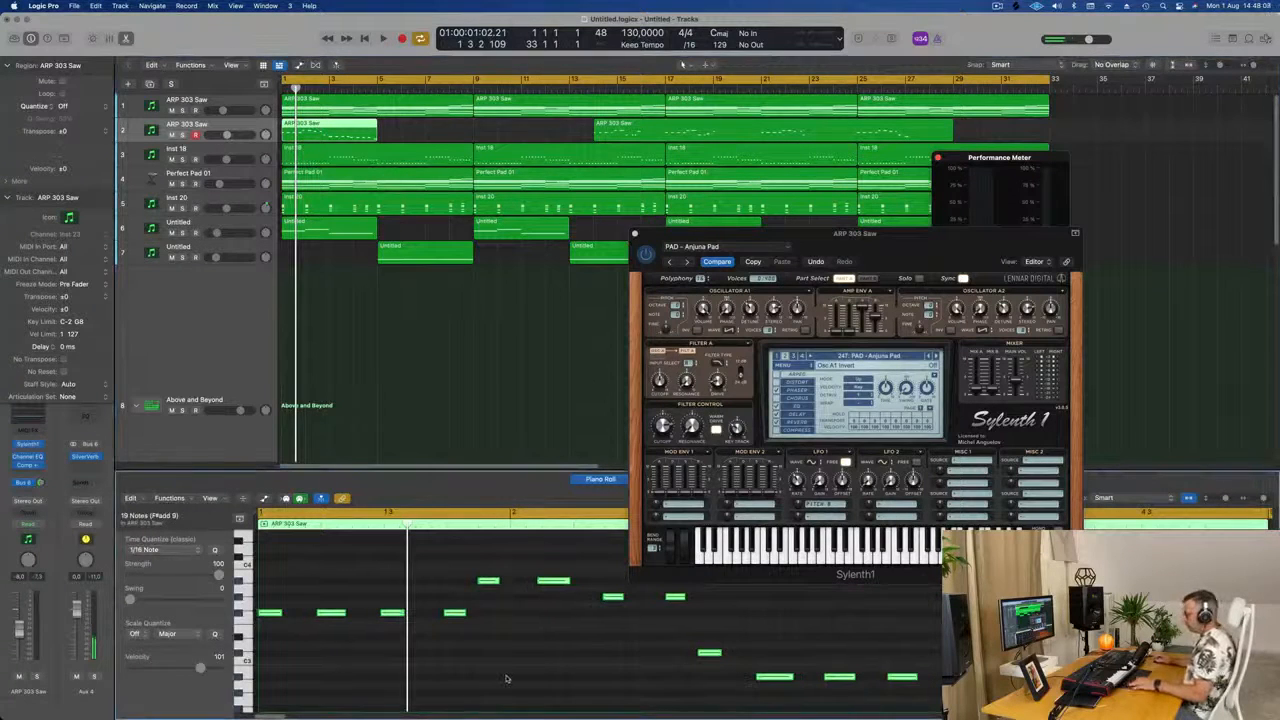
key("space")
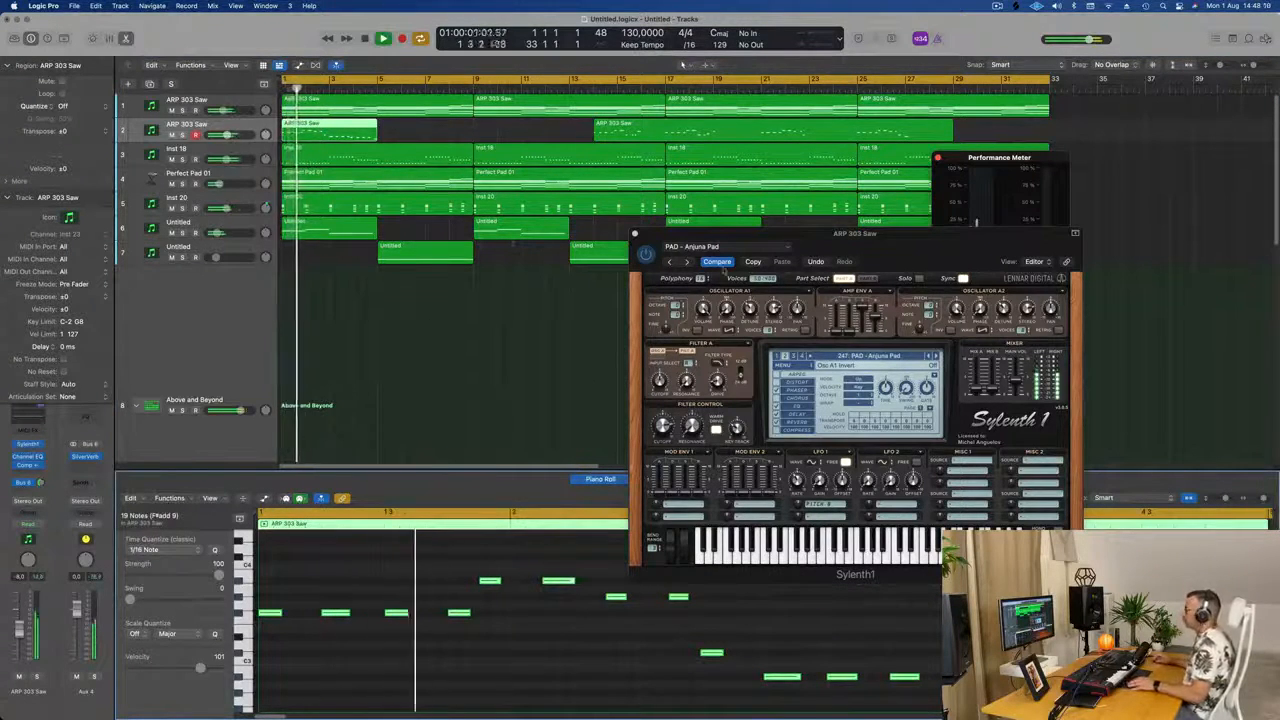
left_click_drag(897, 245, 754, 273)
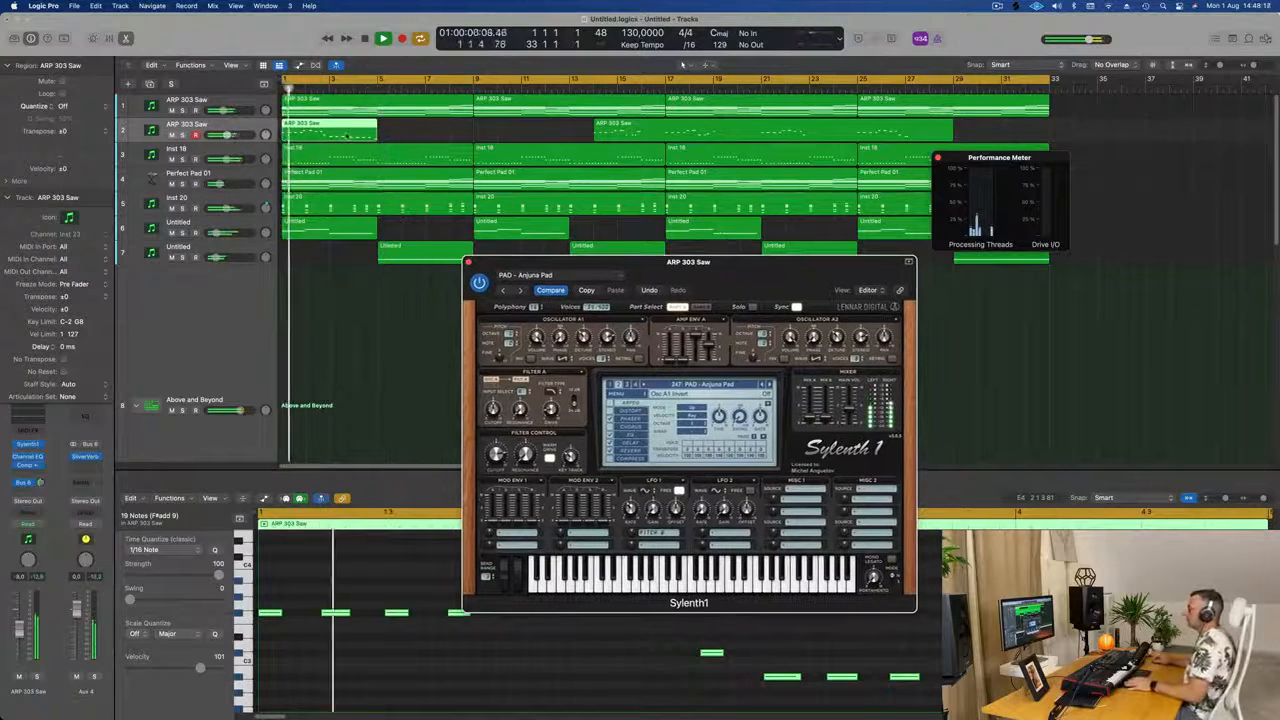
Repeat the four-bar melody at bar 5, and delete the leftover recording that starts around bar 14 on that track.
key("super+r")
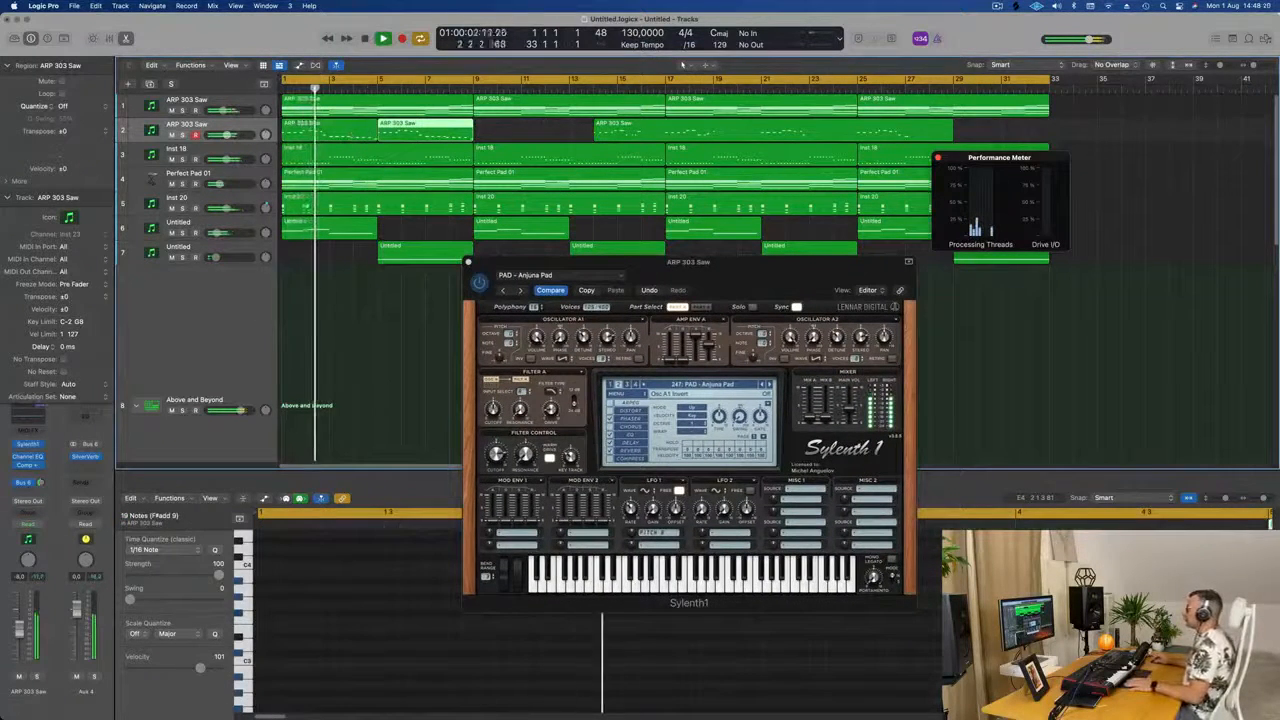
left_click(657, 134)
key("BackSpace")
left_click_drag(526, 129, 352, 134)
left_click_drag(726, 270, 695, 235)
key("space")
key("space")
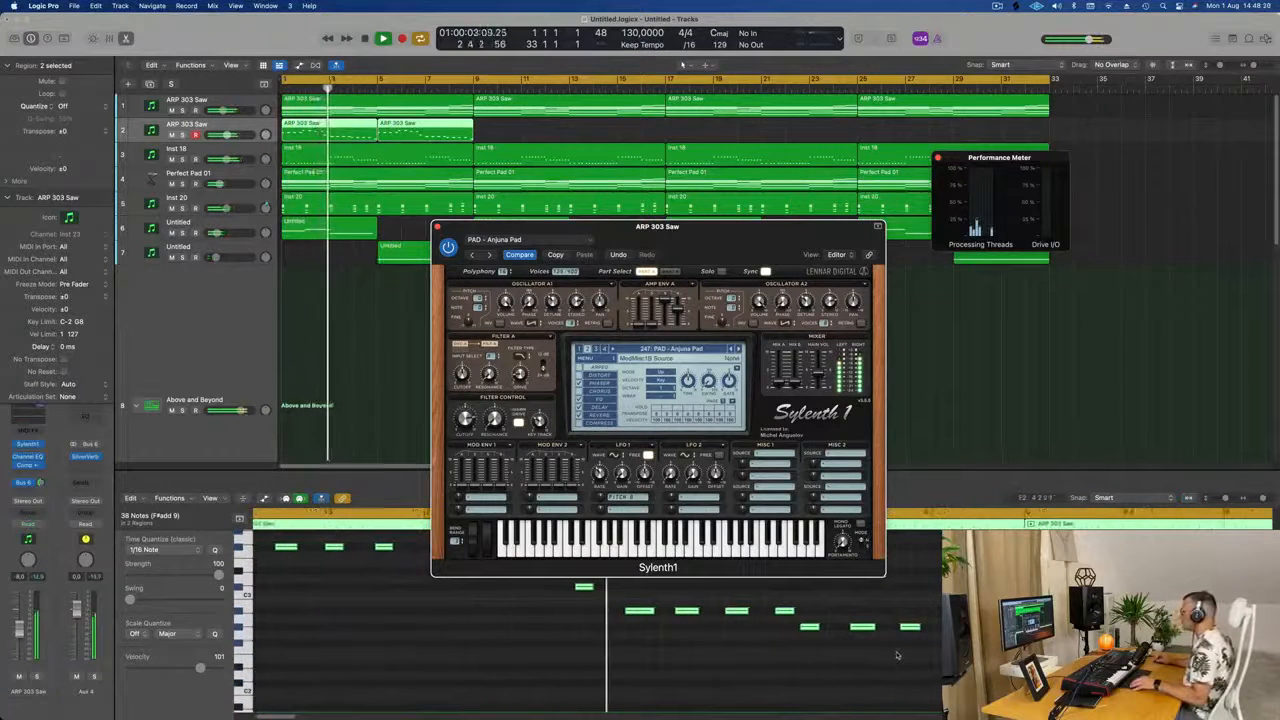
Sweep the Anjuna Pad's filter cutoff during playback, and lower the second ARP 303 Saw track's volume slightly.
left_click_drag(754, 246, 803, 226)
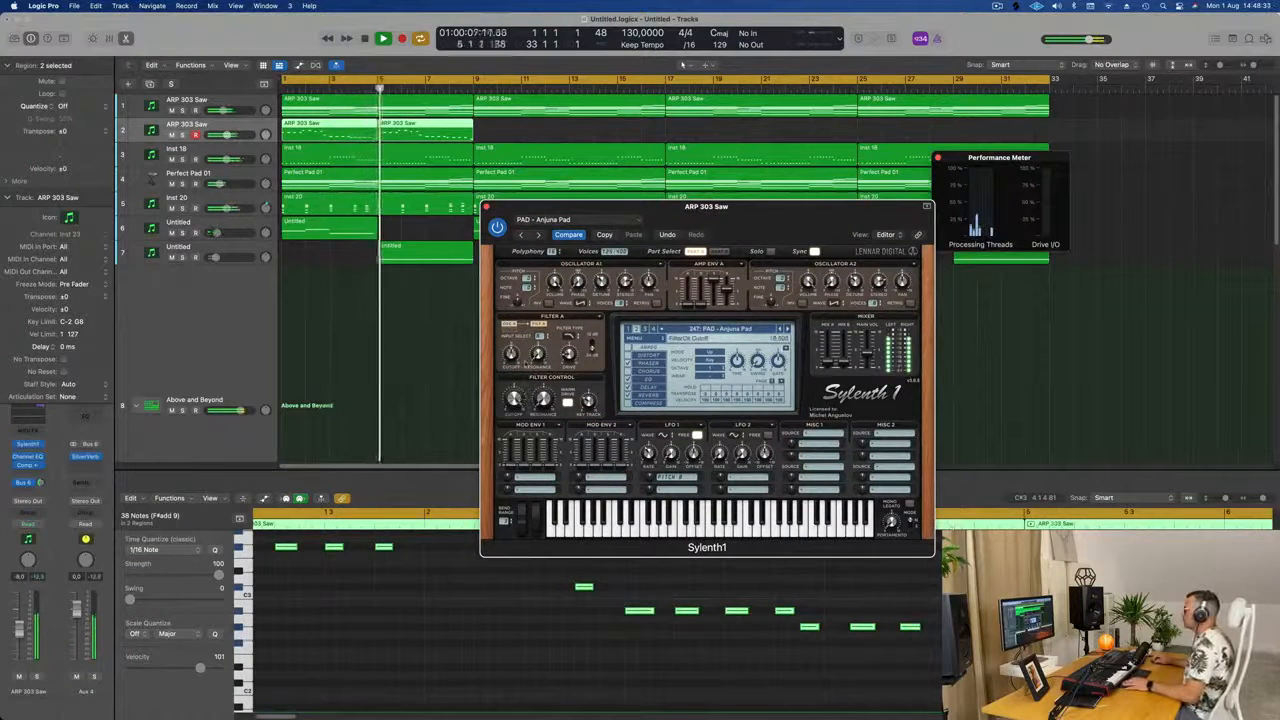
left_click_drag(695, 219, 699, 137)
key("Return")
key("Return")
left_click(299, 143)
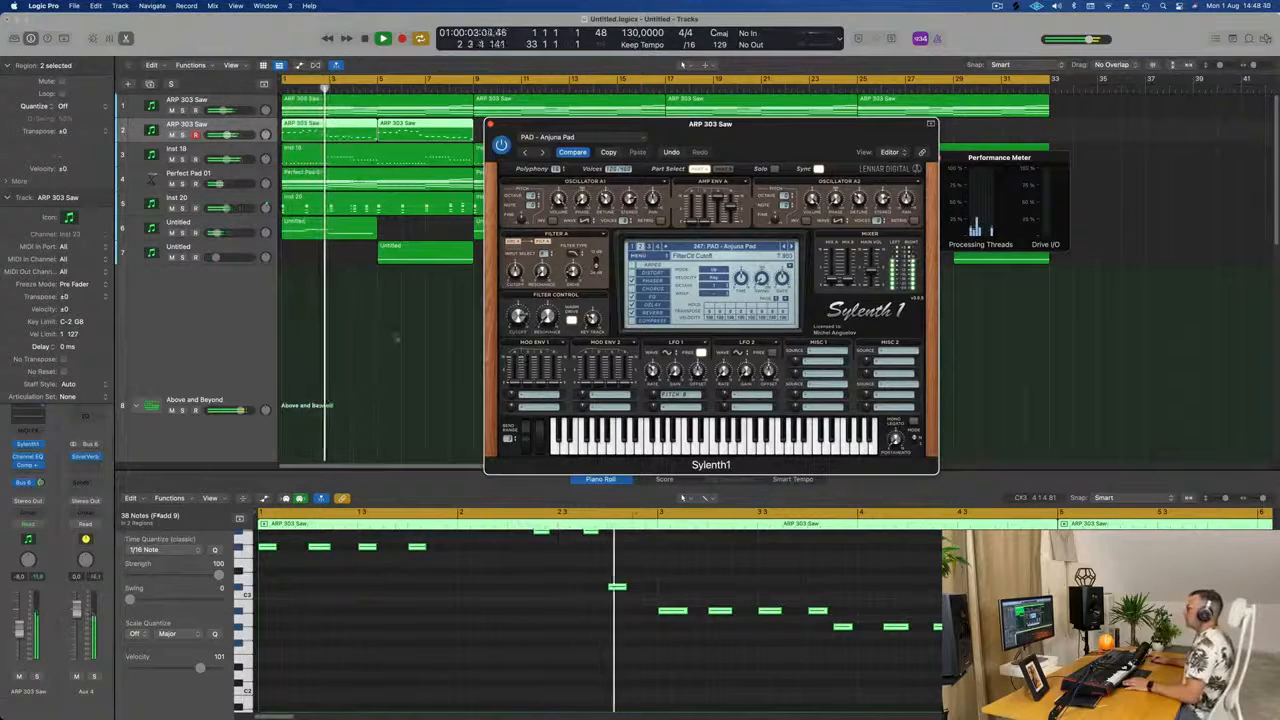
left_click_drag(19, 630, 19, 634)
key("Return")
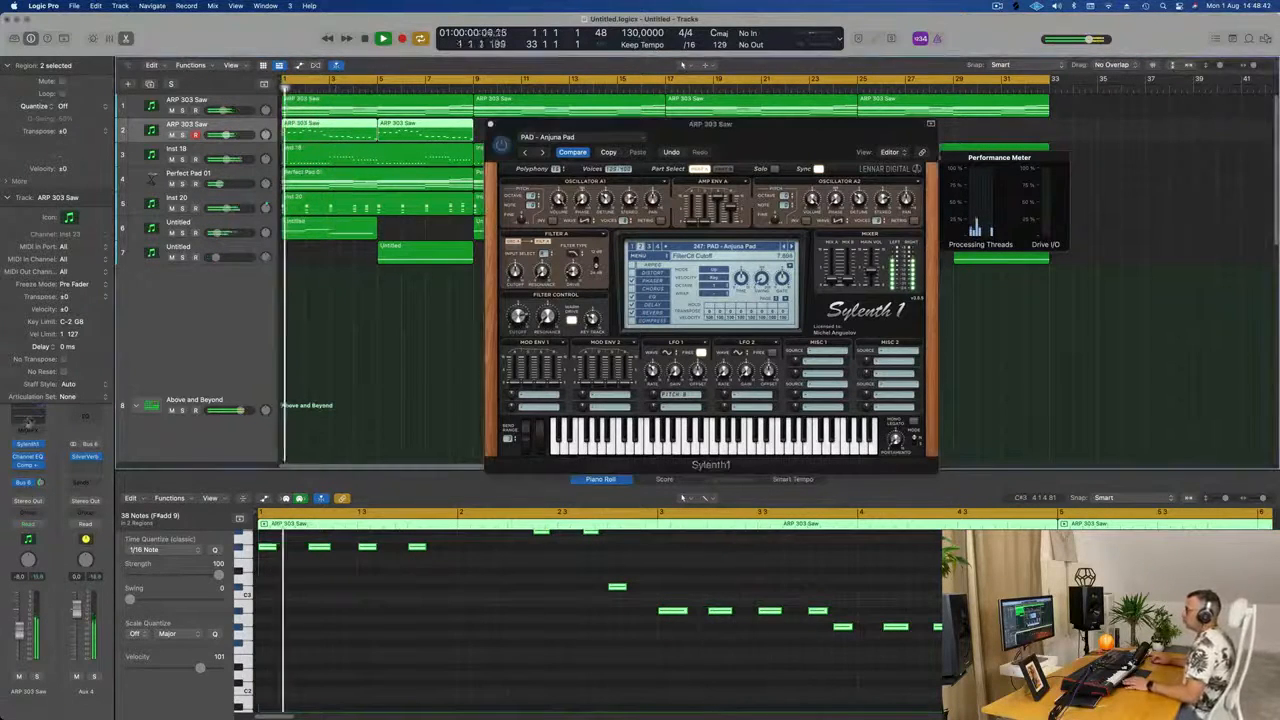
Enable a low cut at 498 Hz with a 12 dB/Oct slope in the Channel EQ of the second ARP 303 Saw track.
left_click(24, 421)
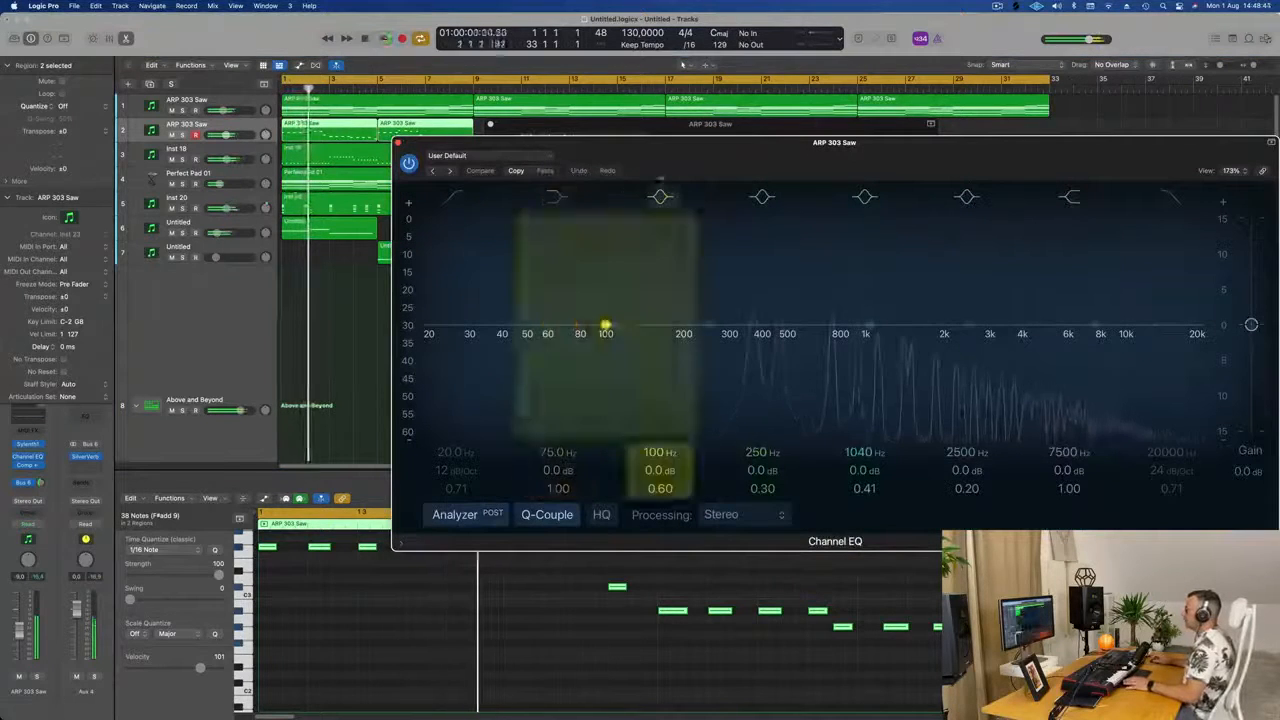
left_click(451, 199)
left_click_drag(474, 278, 788, 234)
left_click_drag(747, 362, 868, 337)
left_click_drag(862, 143, 797, 205)
left_click_drag(784, 407, 723, 407)
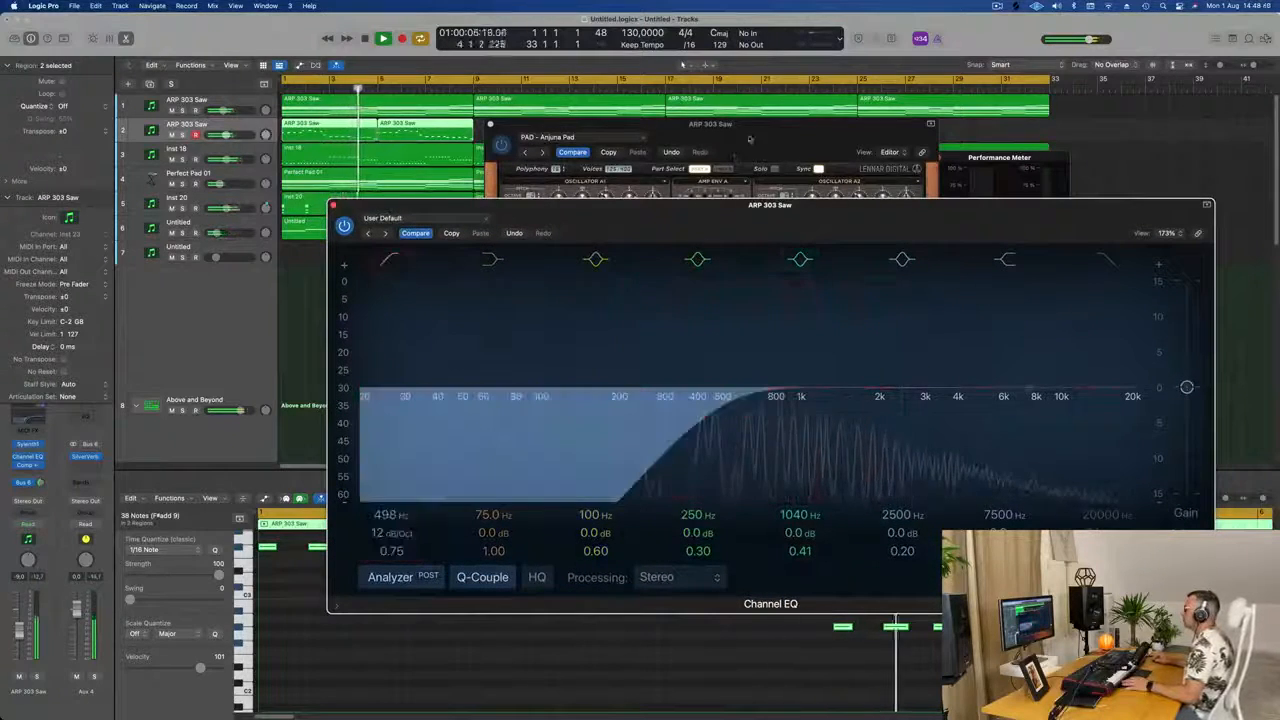
Fine-tune the Anjuna Pad's filter cutoff, oscillator A1 detune and filter key tracking in Sylenth1 during playback.
left_click_drag(560, 131, 586, 122)
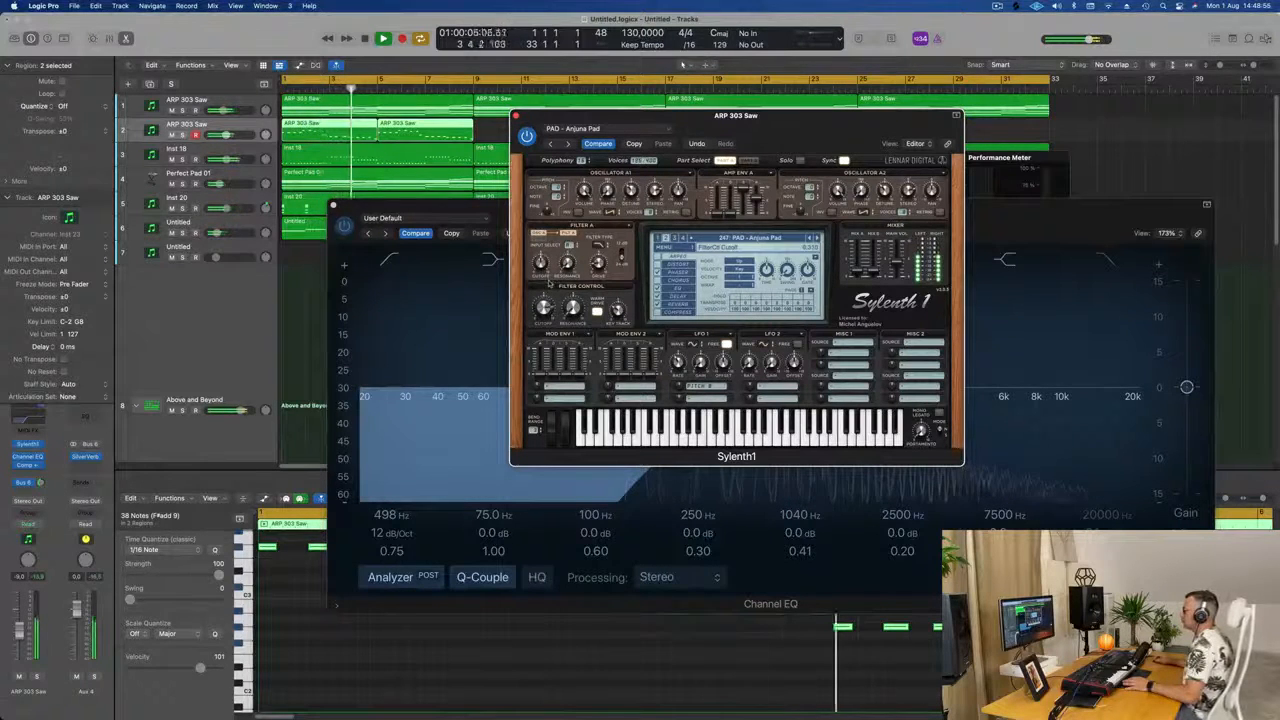
left_click_drag(778, 123, 868, 125)
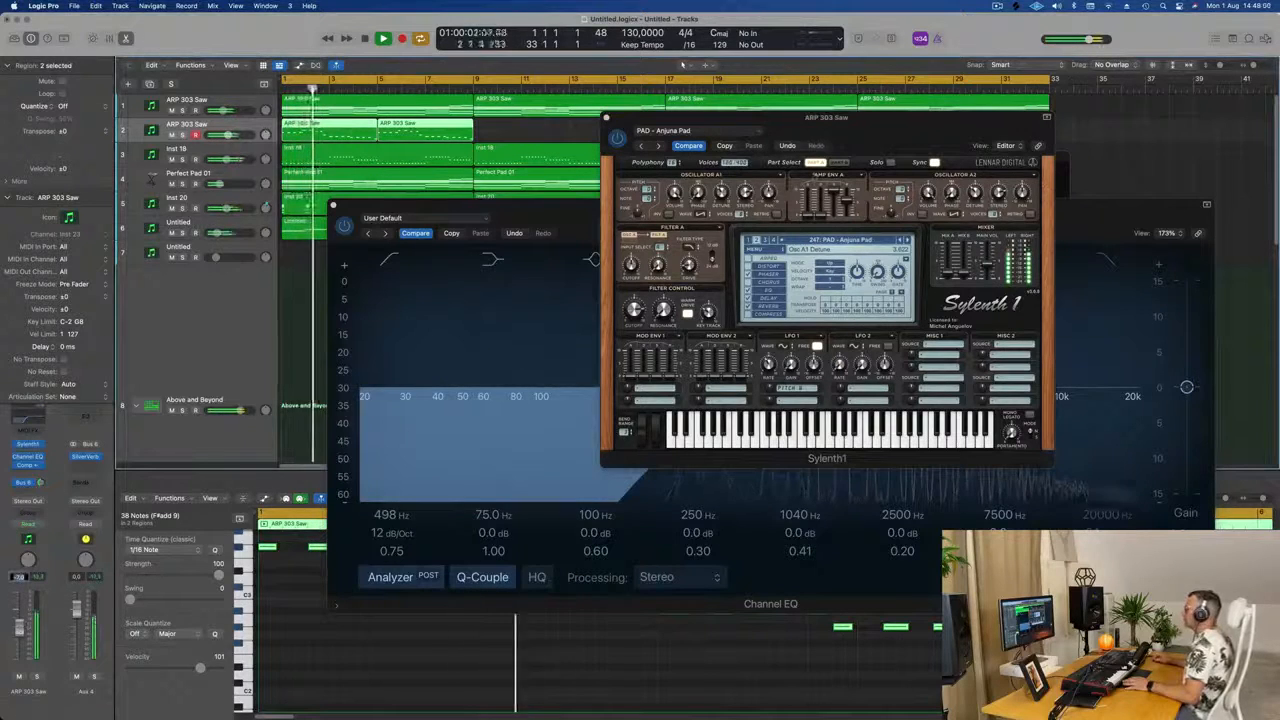
left_click_drag(887, 128, 802, 219)
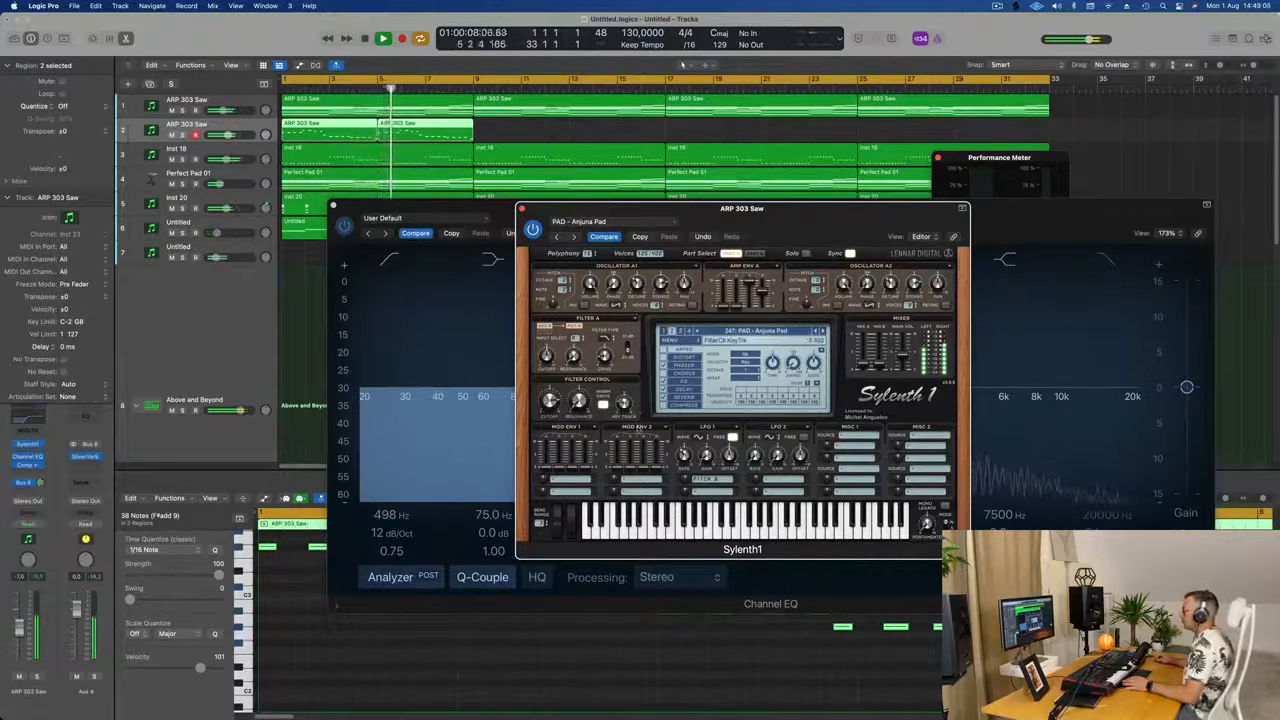
left_click_drag(769, 231, 1058, 148)
left_click_drag(680, 211, 900, 226)
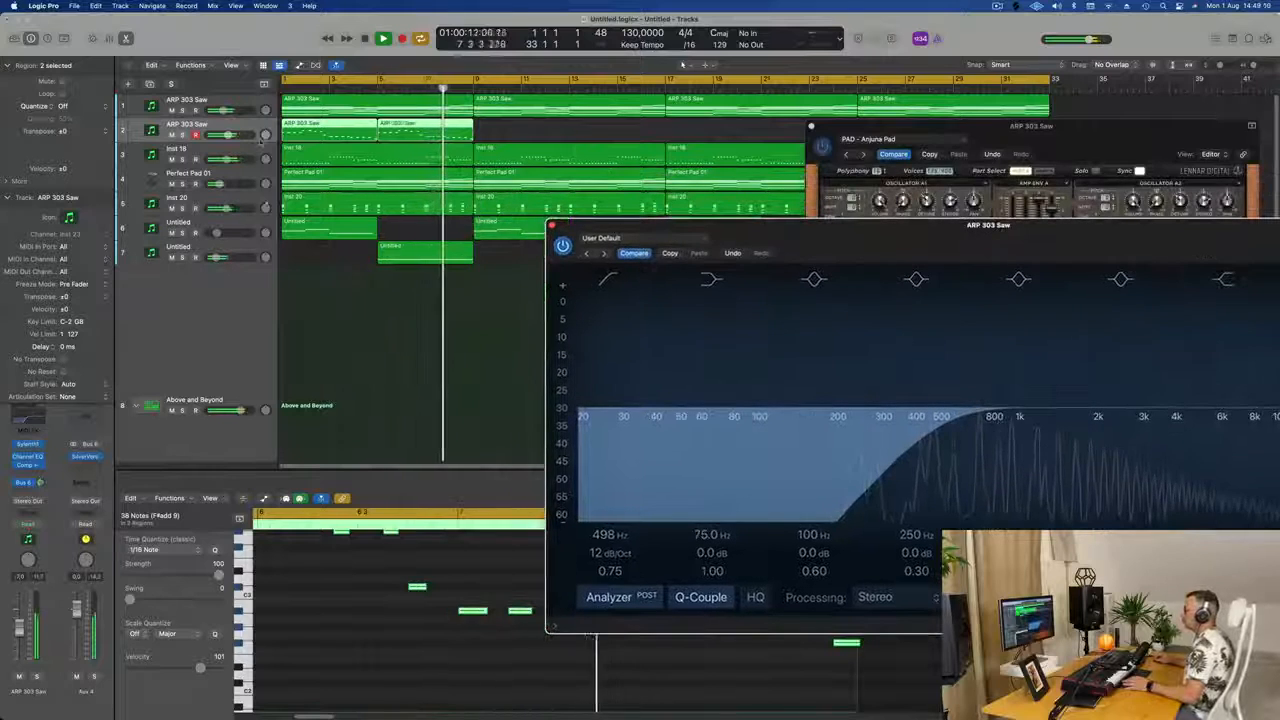
Mute both Untitled tracks 6 and 7, and restart playback from the loop start.
left_click(171, 232)
left_click(171, 257)
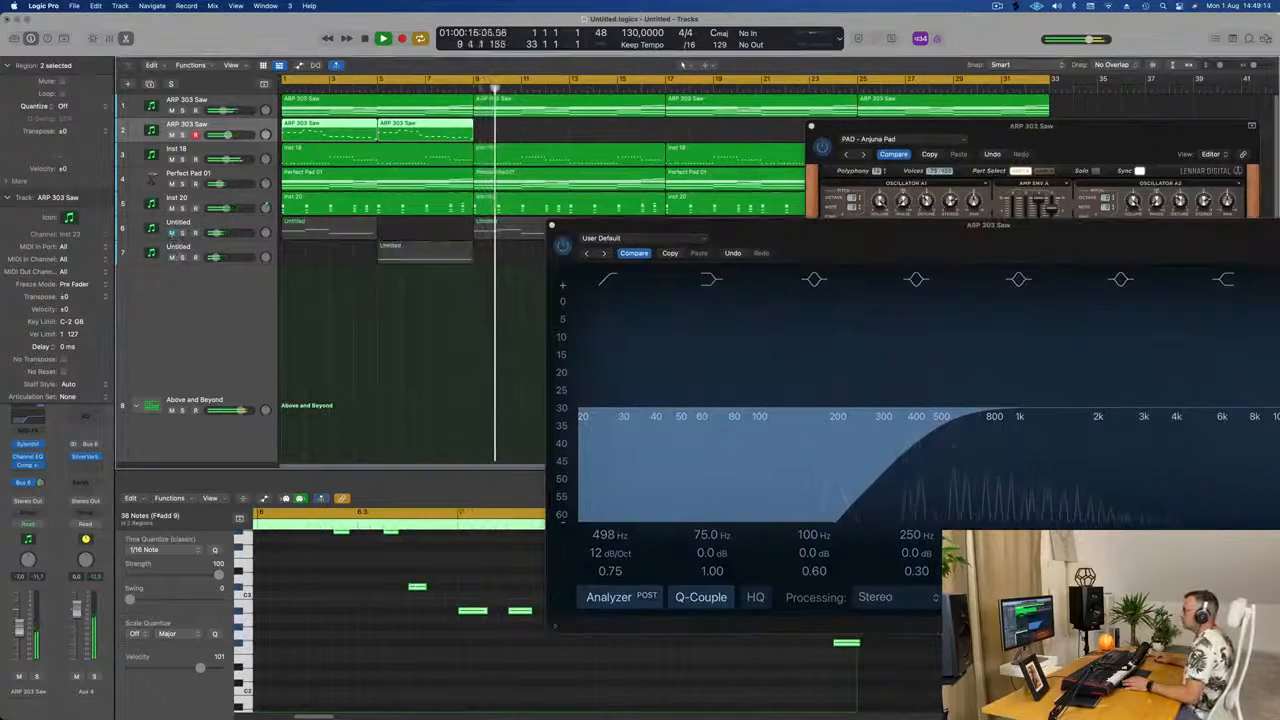
key("Return")
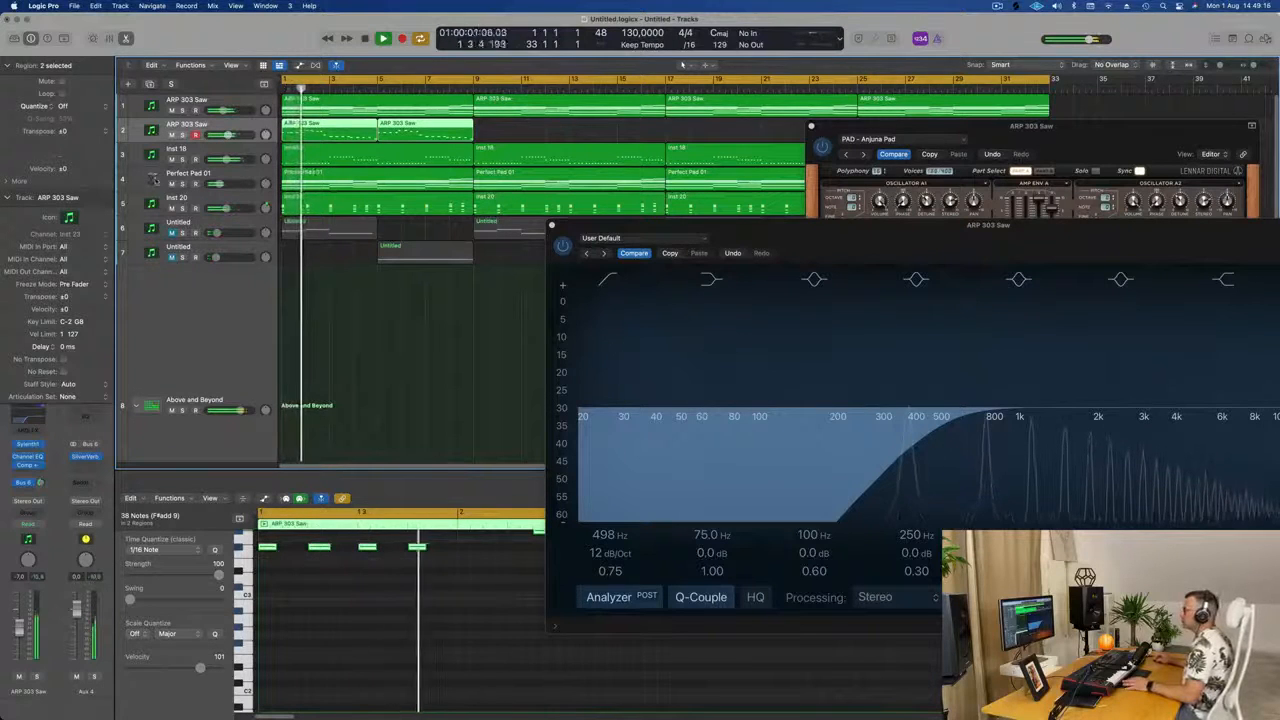
Audition the melody with Perfect Pad 01 and Inst 20 muted, and bring both tracks back into the mix.
left_click(182, 185)
left_click(182, 185)
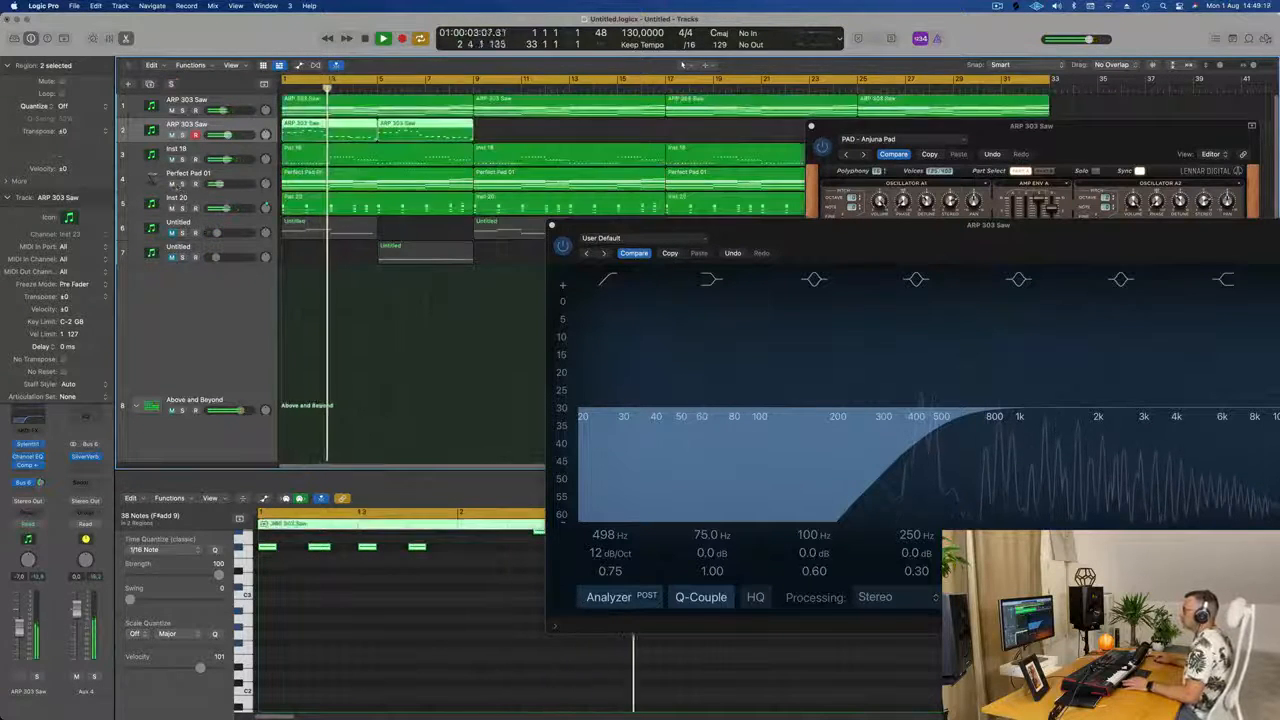
left_click(171, 185)
key("space")
key("space")
left_click_drag(636, 229, 237, 218)
left_click_drag(377, 224, 550, 258)
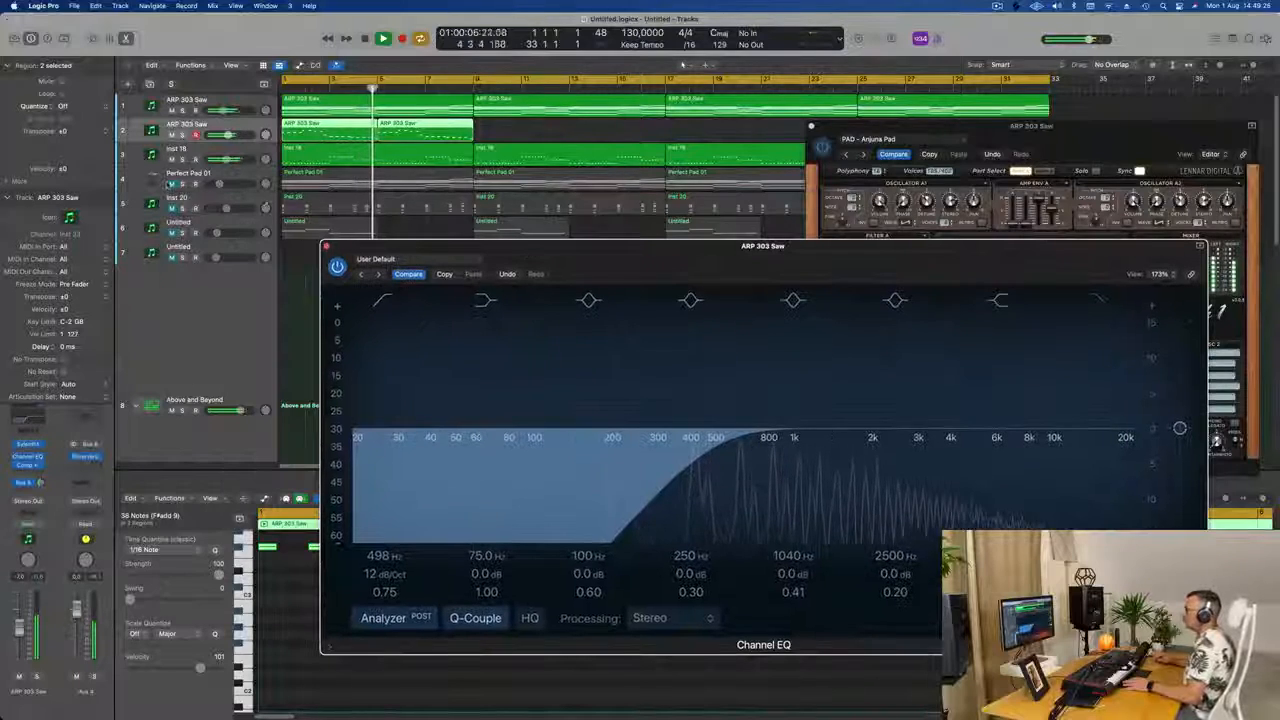
left_click(171, 184)
key("Return")
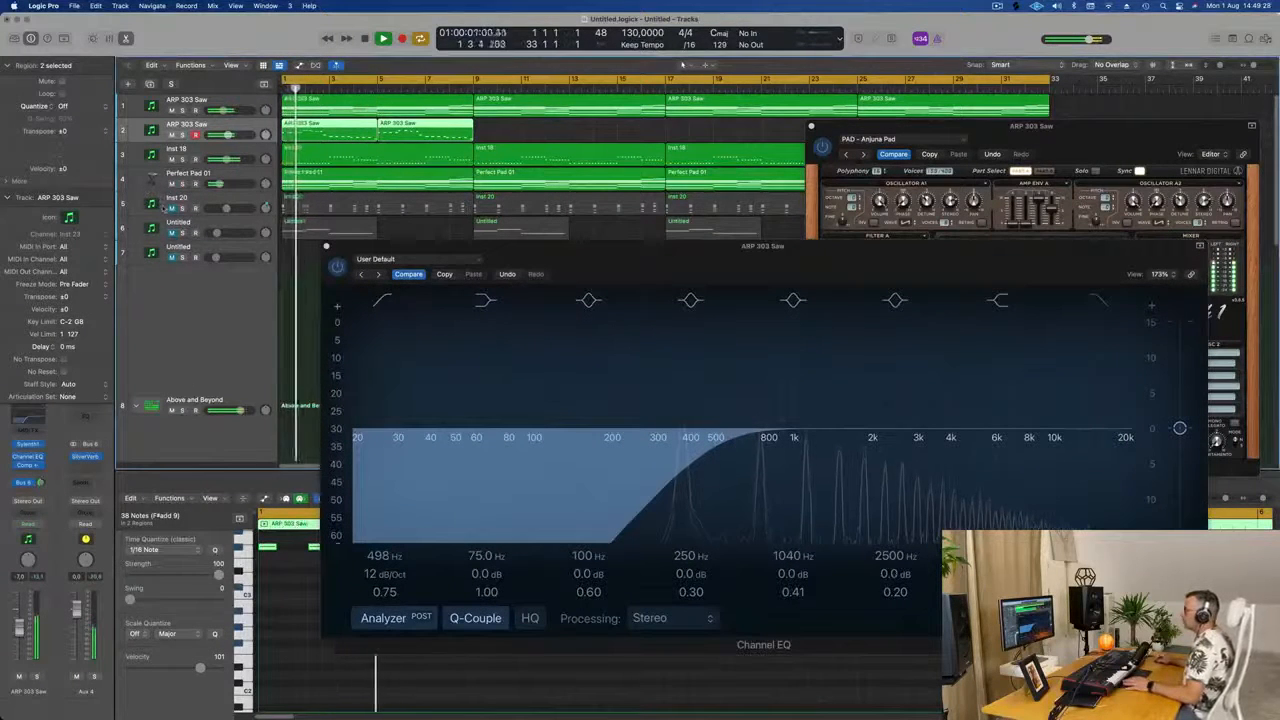
left_click(171, 208)
key("Return")
Repeat the two melody regions three times so the second ARP 303 Saw track fills the loop up to bar 33.
left_click_drag(503, 251, 305, 261)
left_click_drag(507, 131, 273, 137)
key("super+r")
key("super+r")
key("super+r")
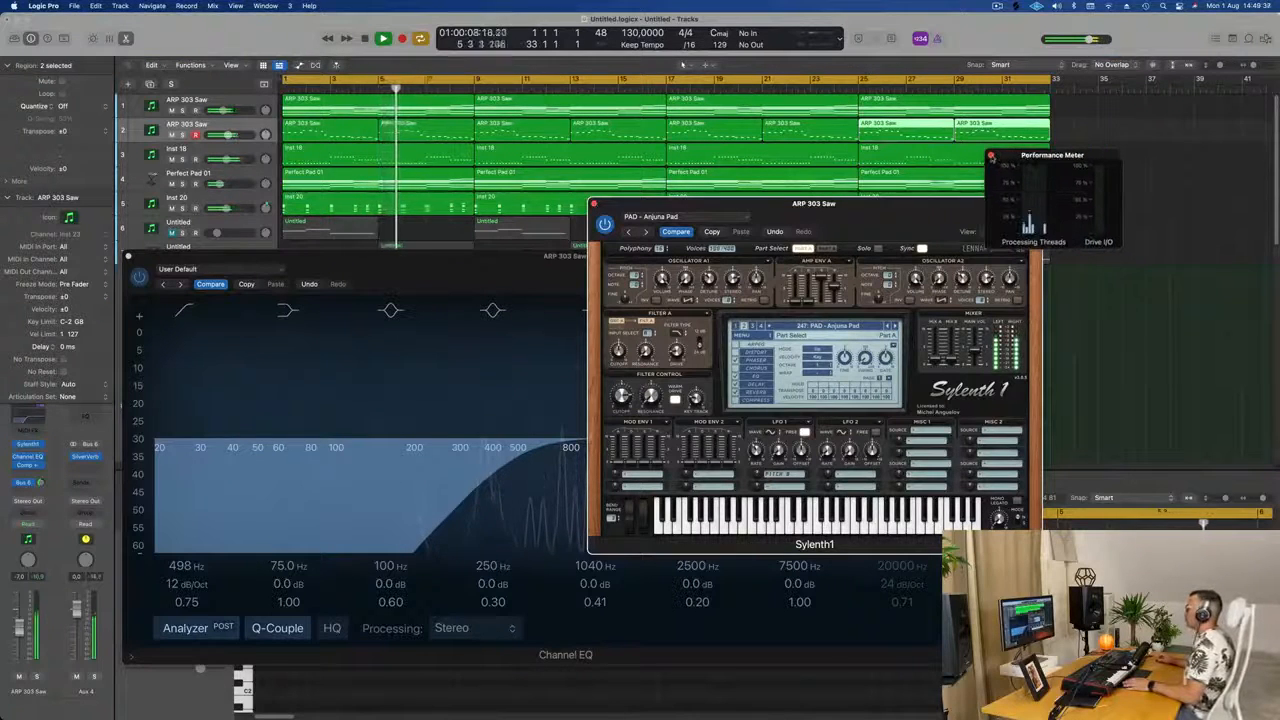
Close the Performance Meter and the Channel EQ window.
left_click(990, 156)
left_click_drag(932, 206, 1034, 184)
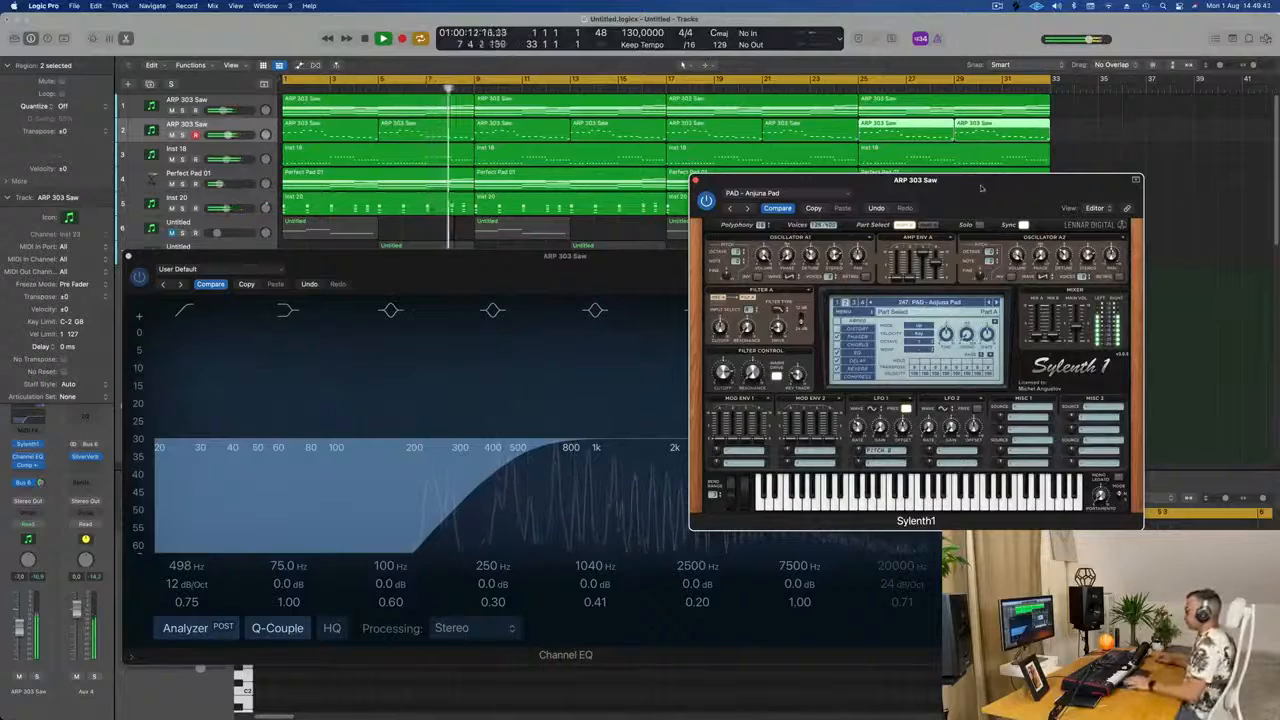
left_click_drag(981, 187, 1196, 157)
left_click_drag(626, 262, 794, 233)
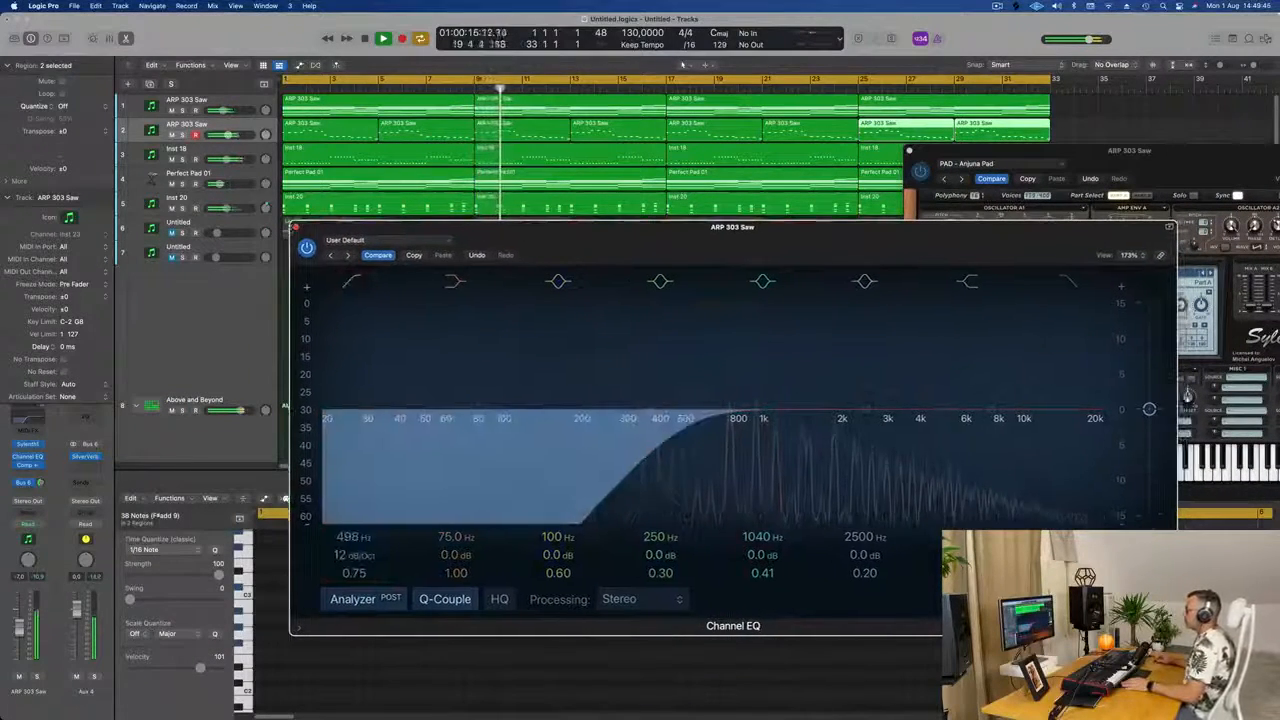
left_click(295, 227)
Adjust the Anjuna Pad's Mix A level in Sylenth1 with its delay settings open, and close the plug-in.
left_click_drag(1084, 157, 460, 213)
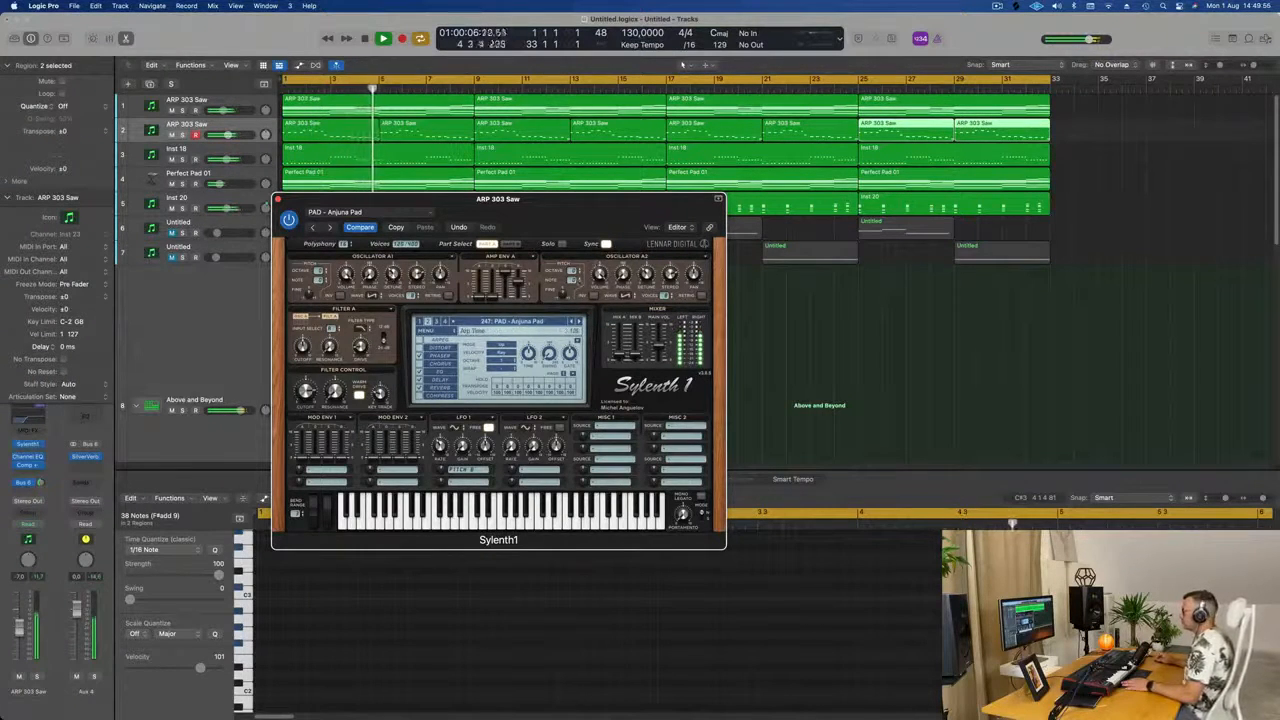
left_click_drag(542, 205, 652, 152)
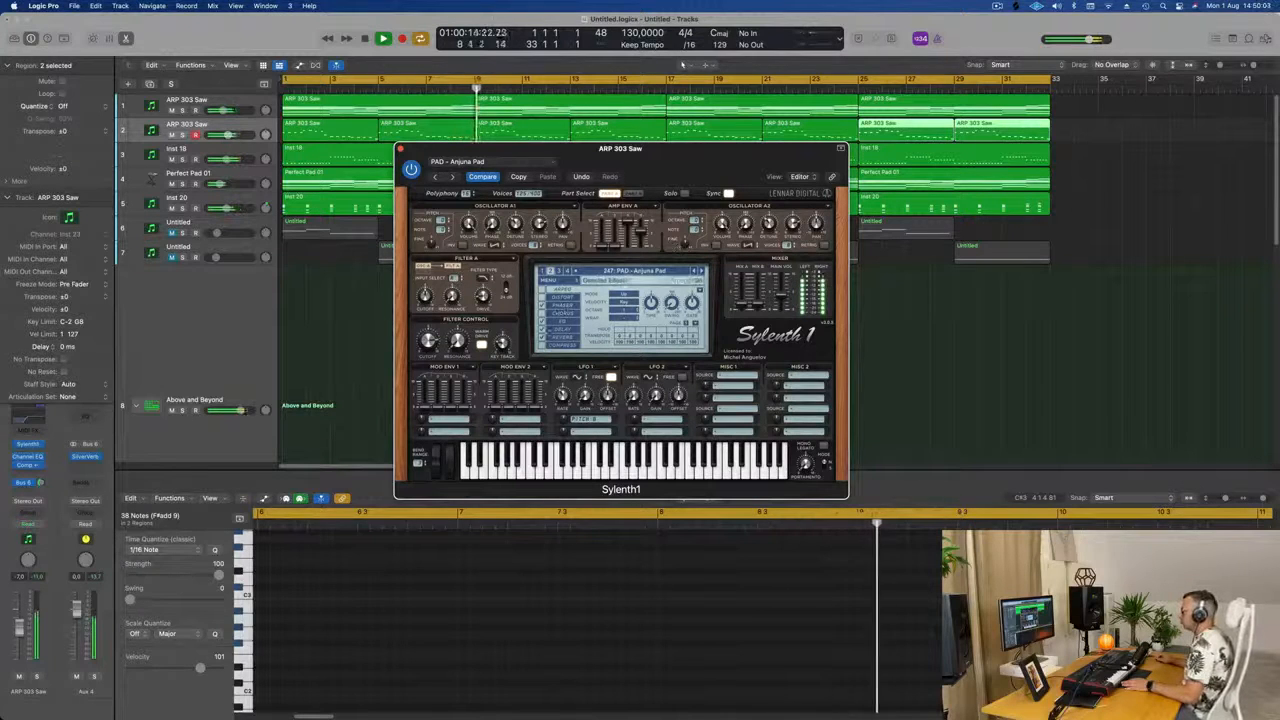
left_click(566, 330)
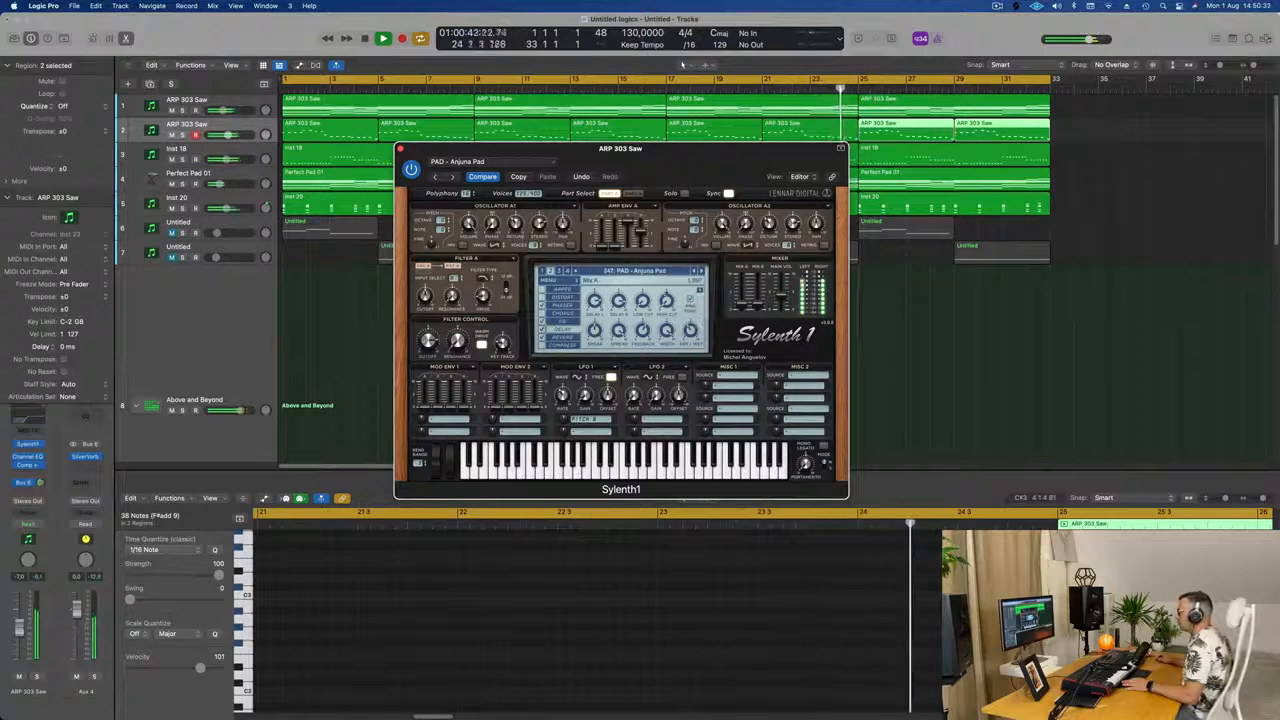
left_click(400, 148)
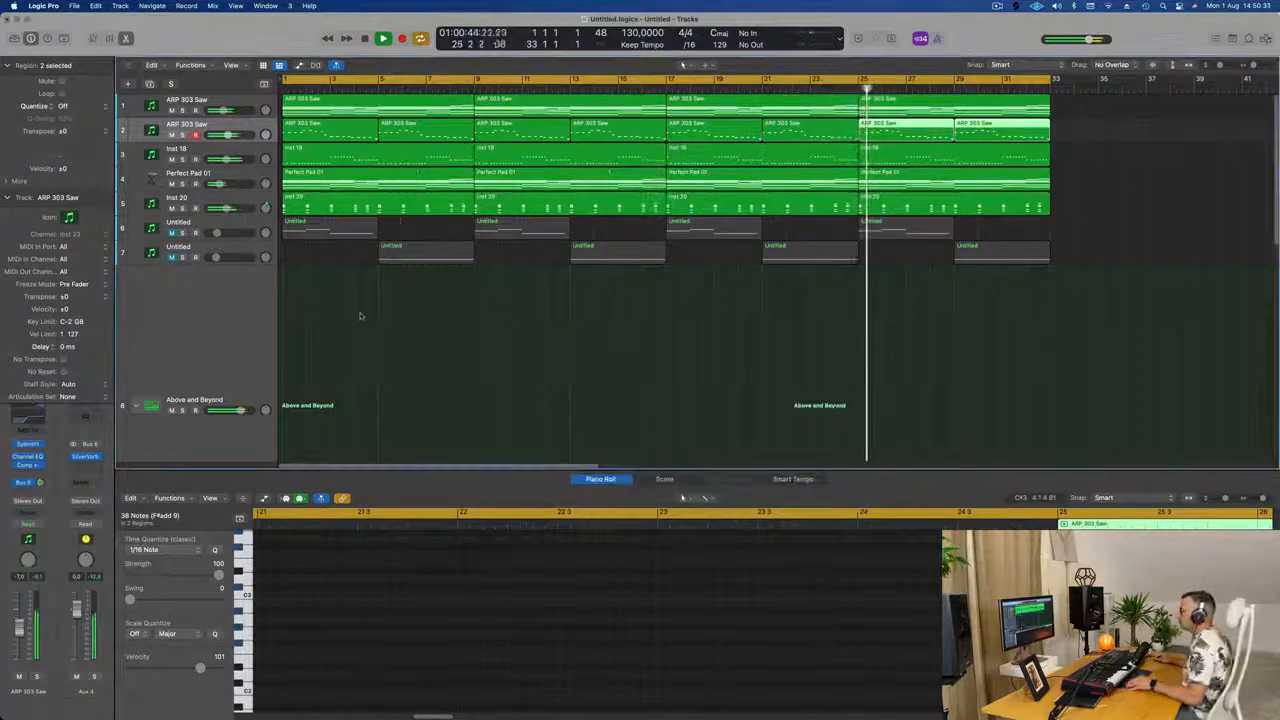
scroll(361, 316, "down", 5)
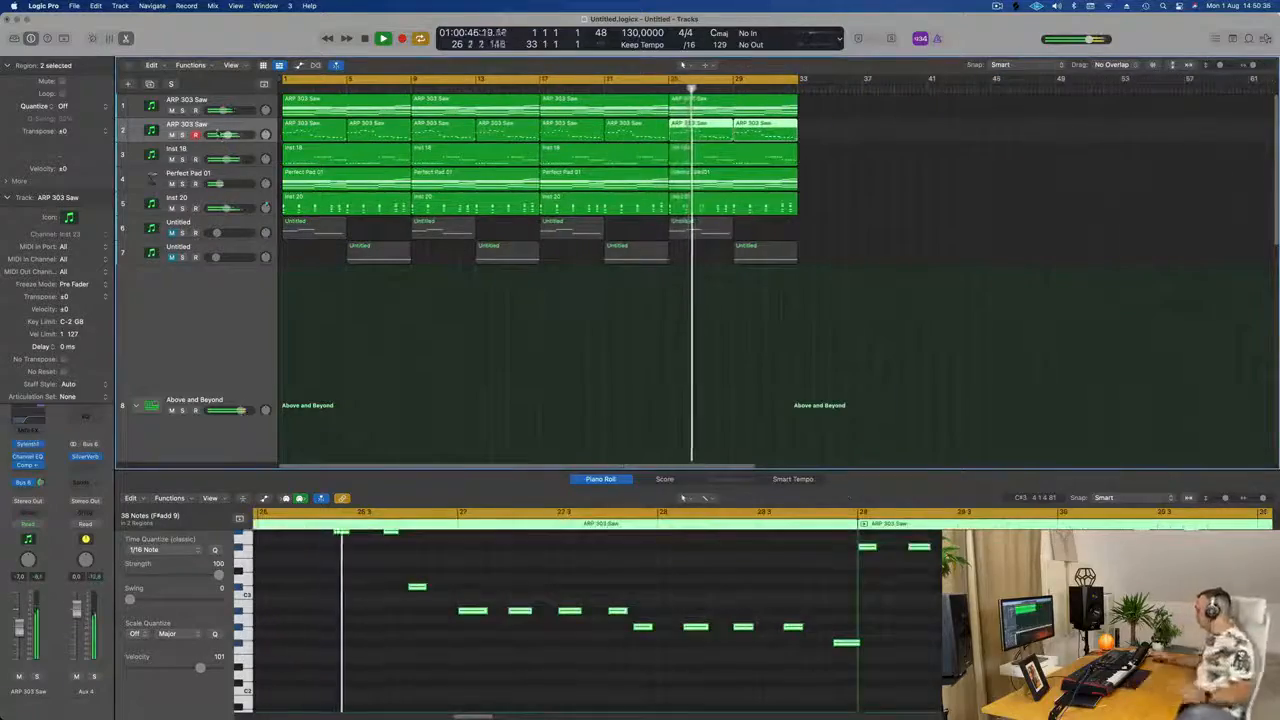